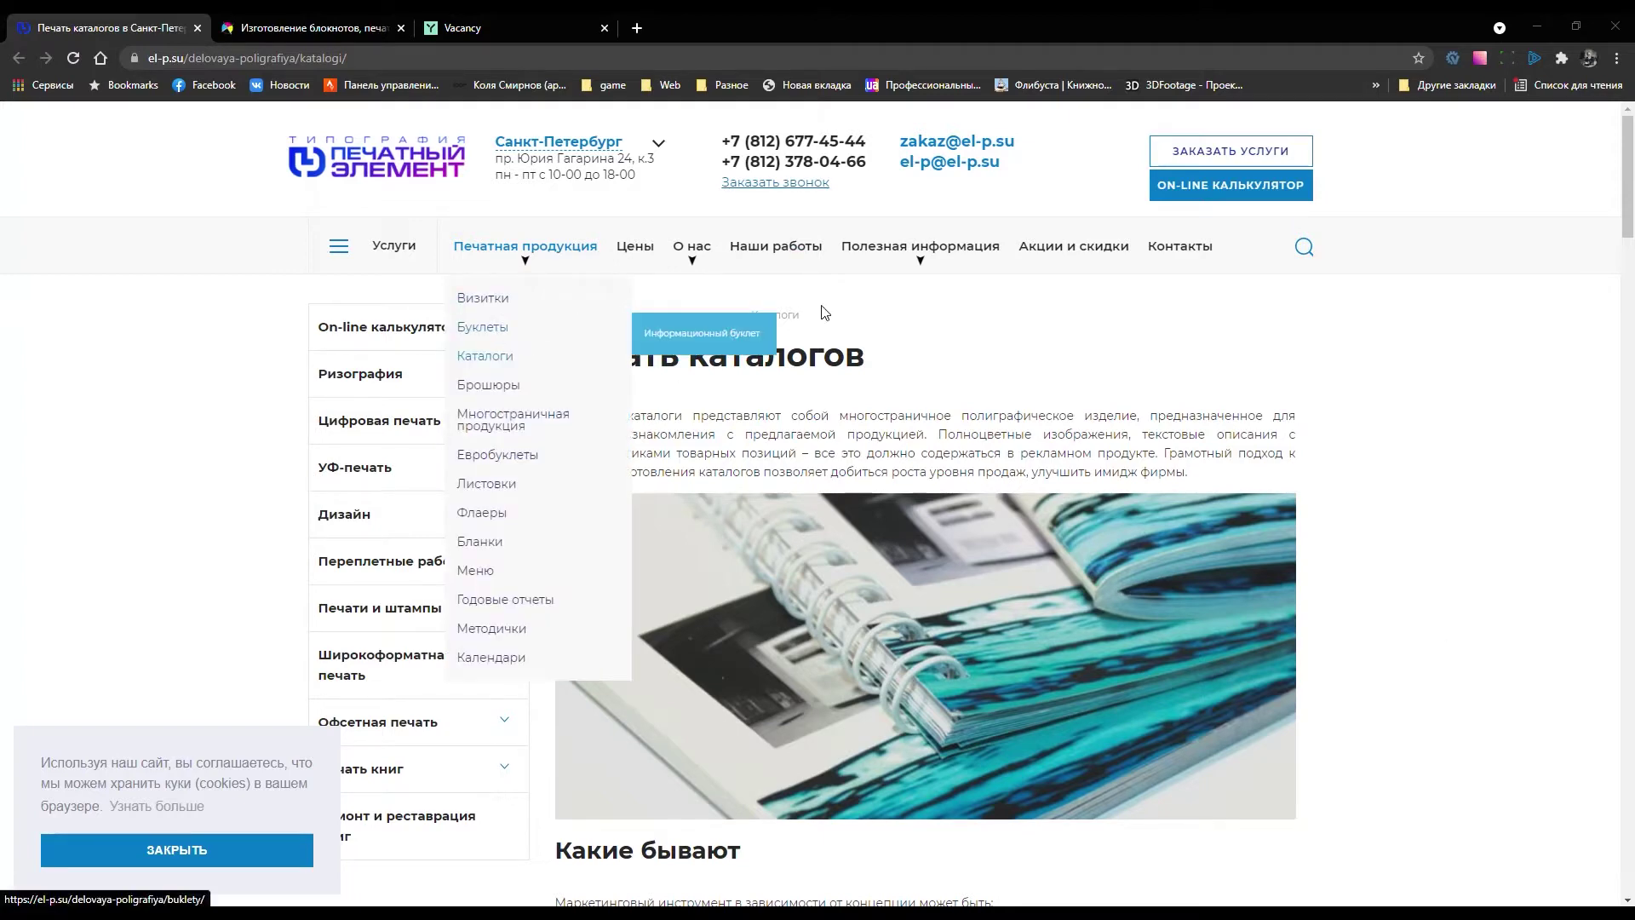
Step: Look through the printrus.ru notebooks, Yami Yami vacancy and el-p.su catalogue tabs, ending on el-p.su
scroll(939, 392, "down", 2)
left_click(315, 28)
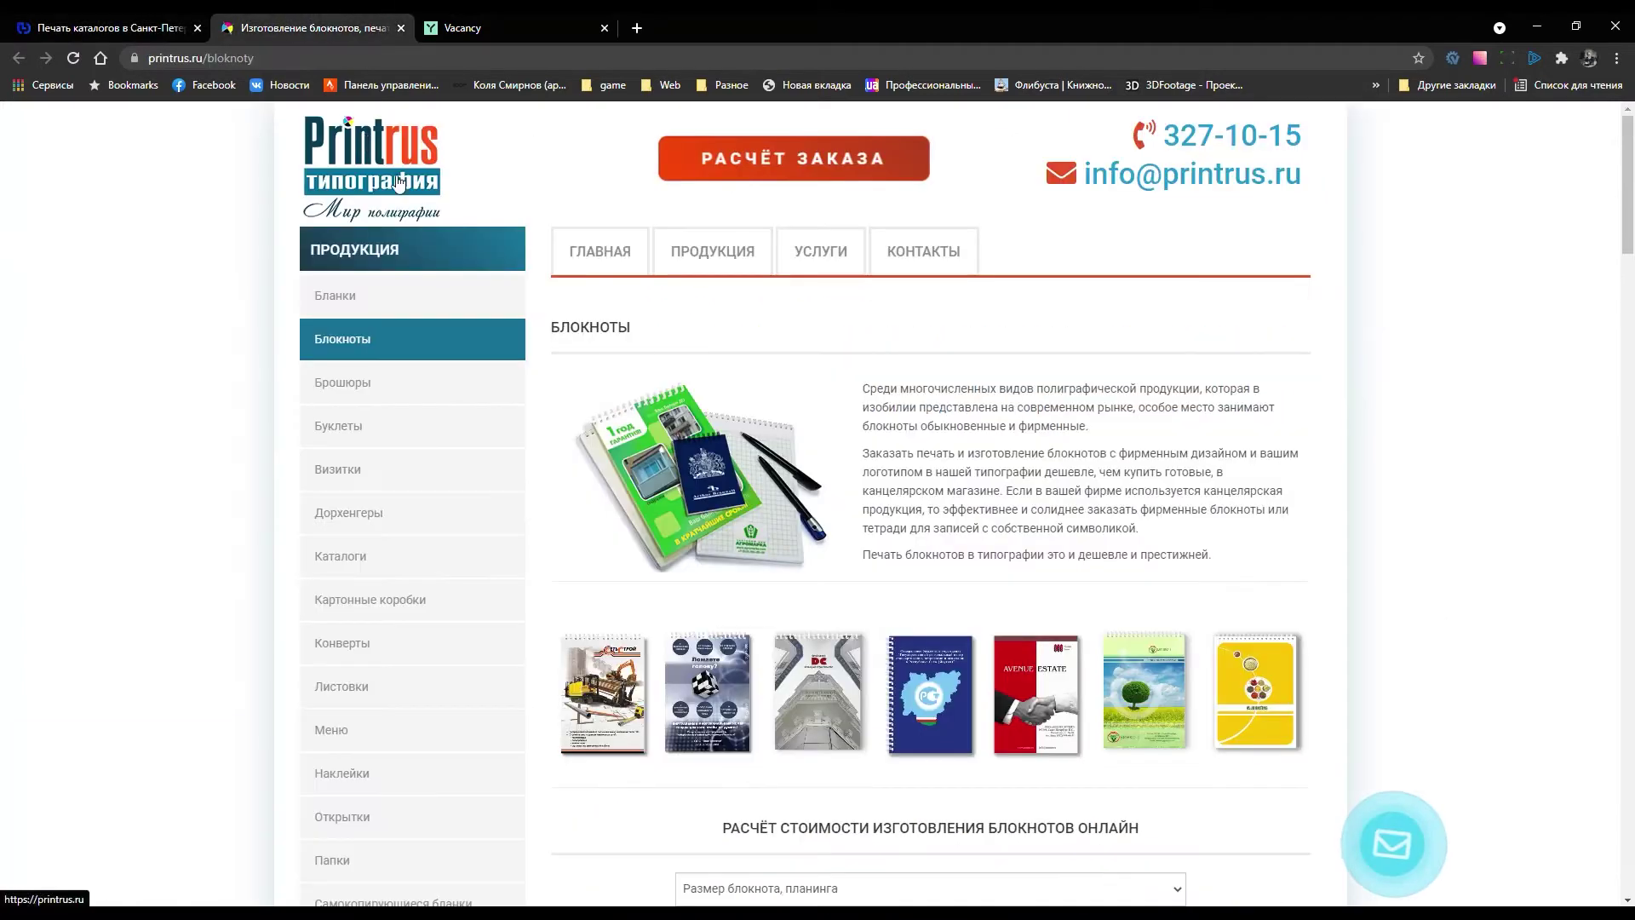
left_click(457, 22)
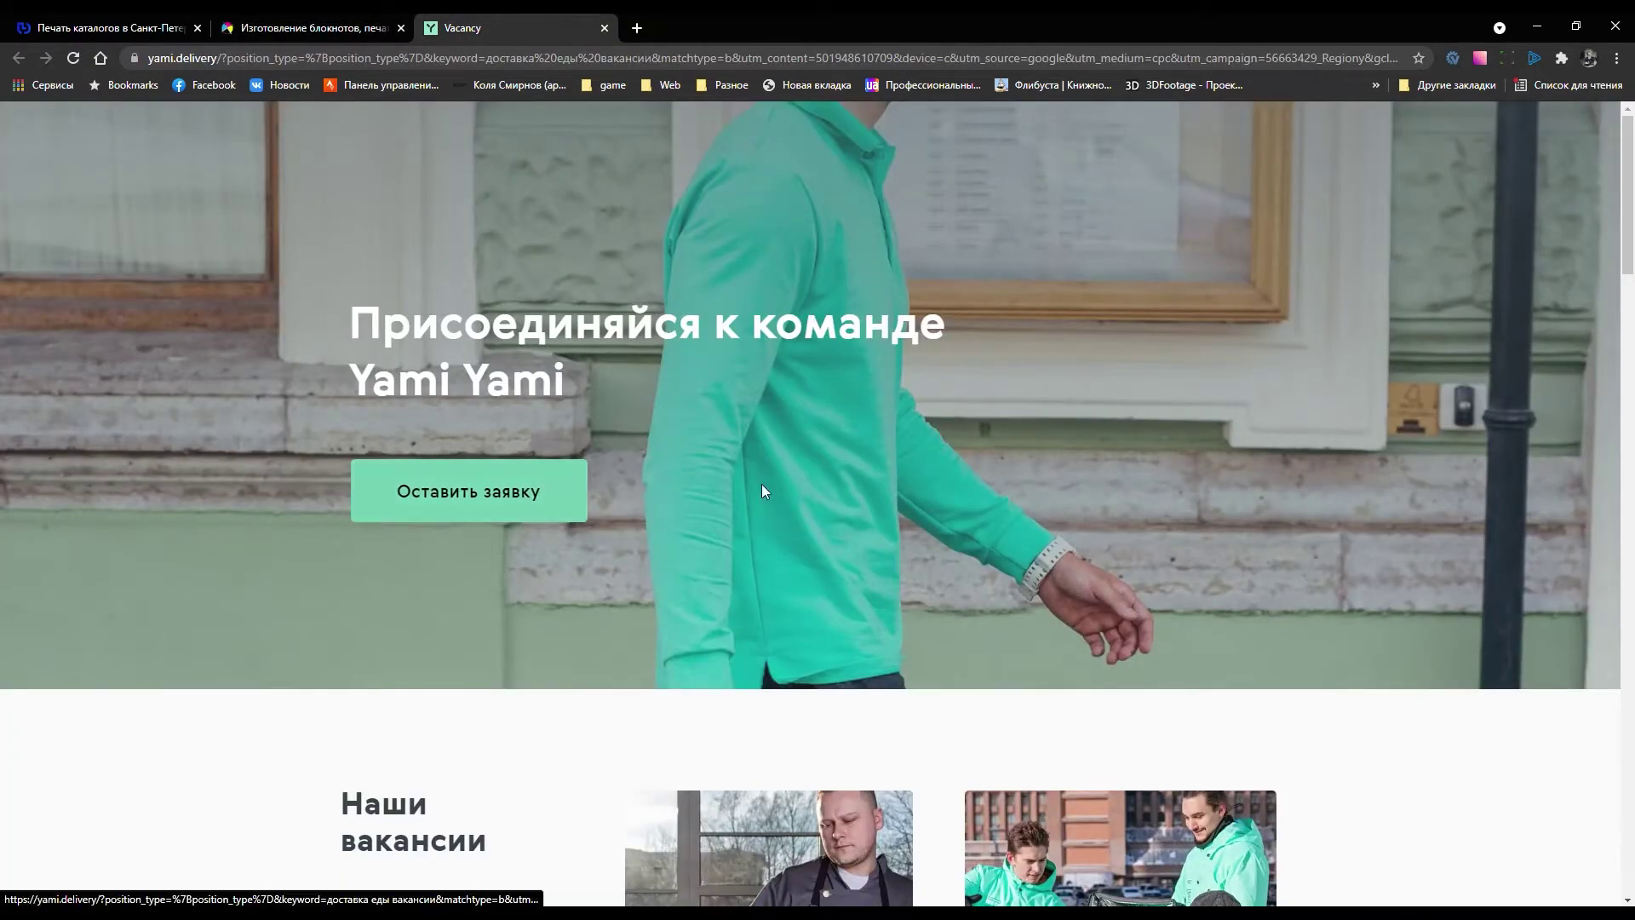
scroll(764, 479, "down", 2)
scroll(768, 473, "up", 2)
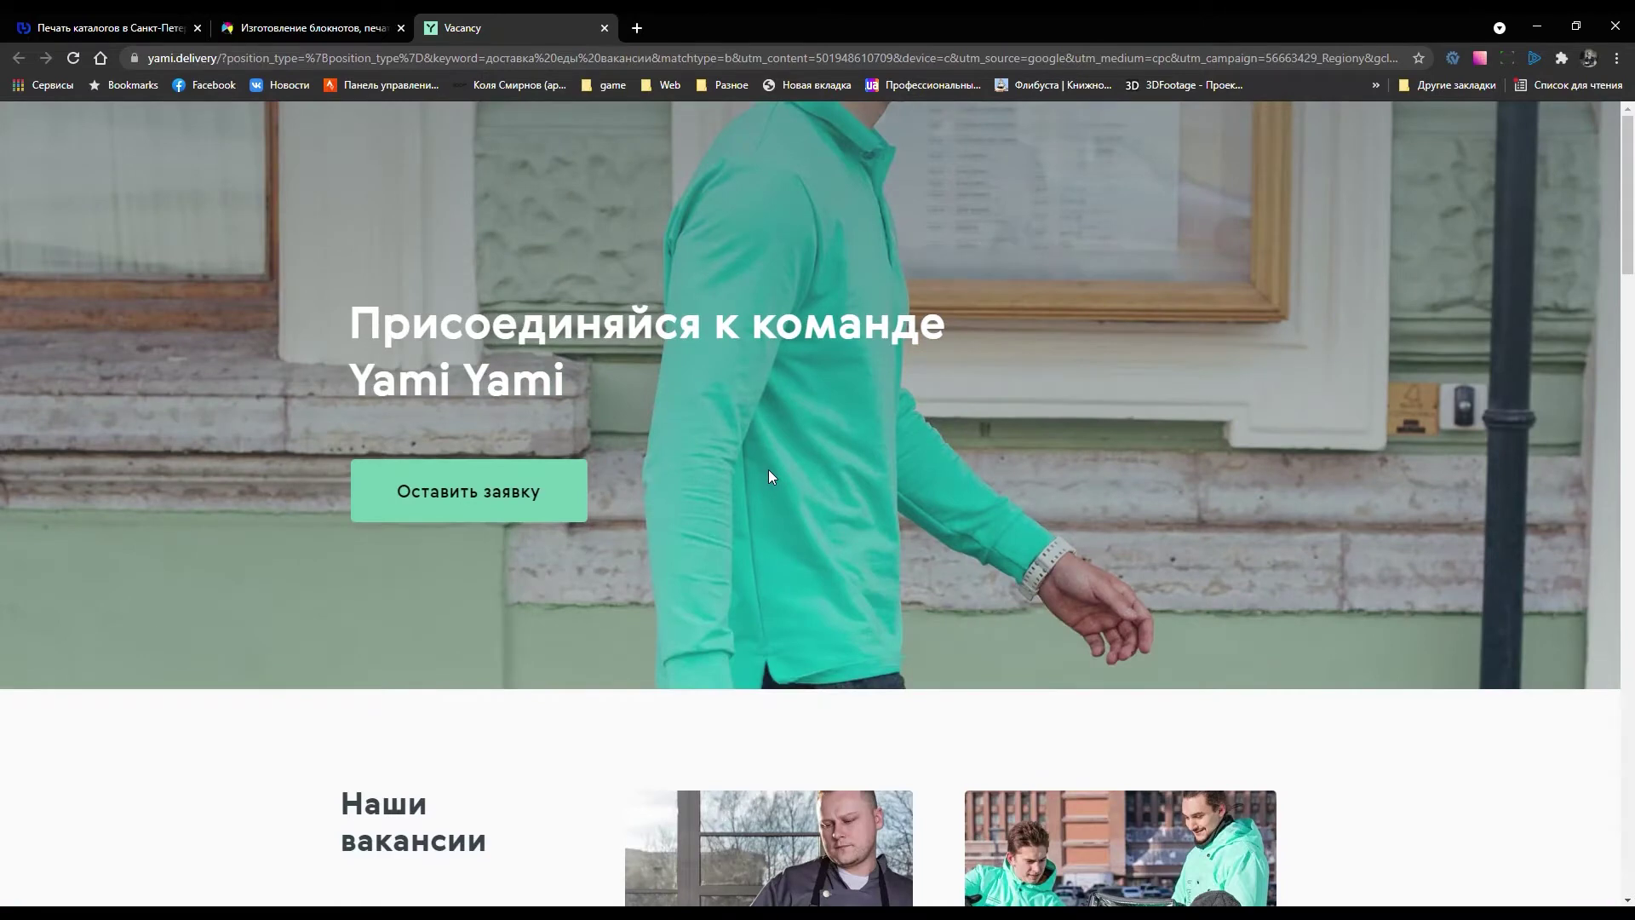
left_click(132, 18)
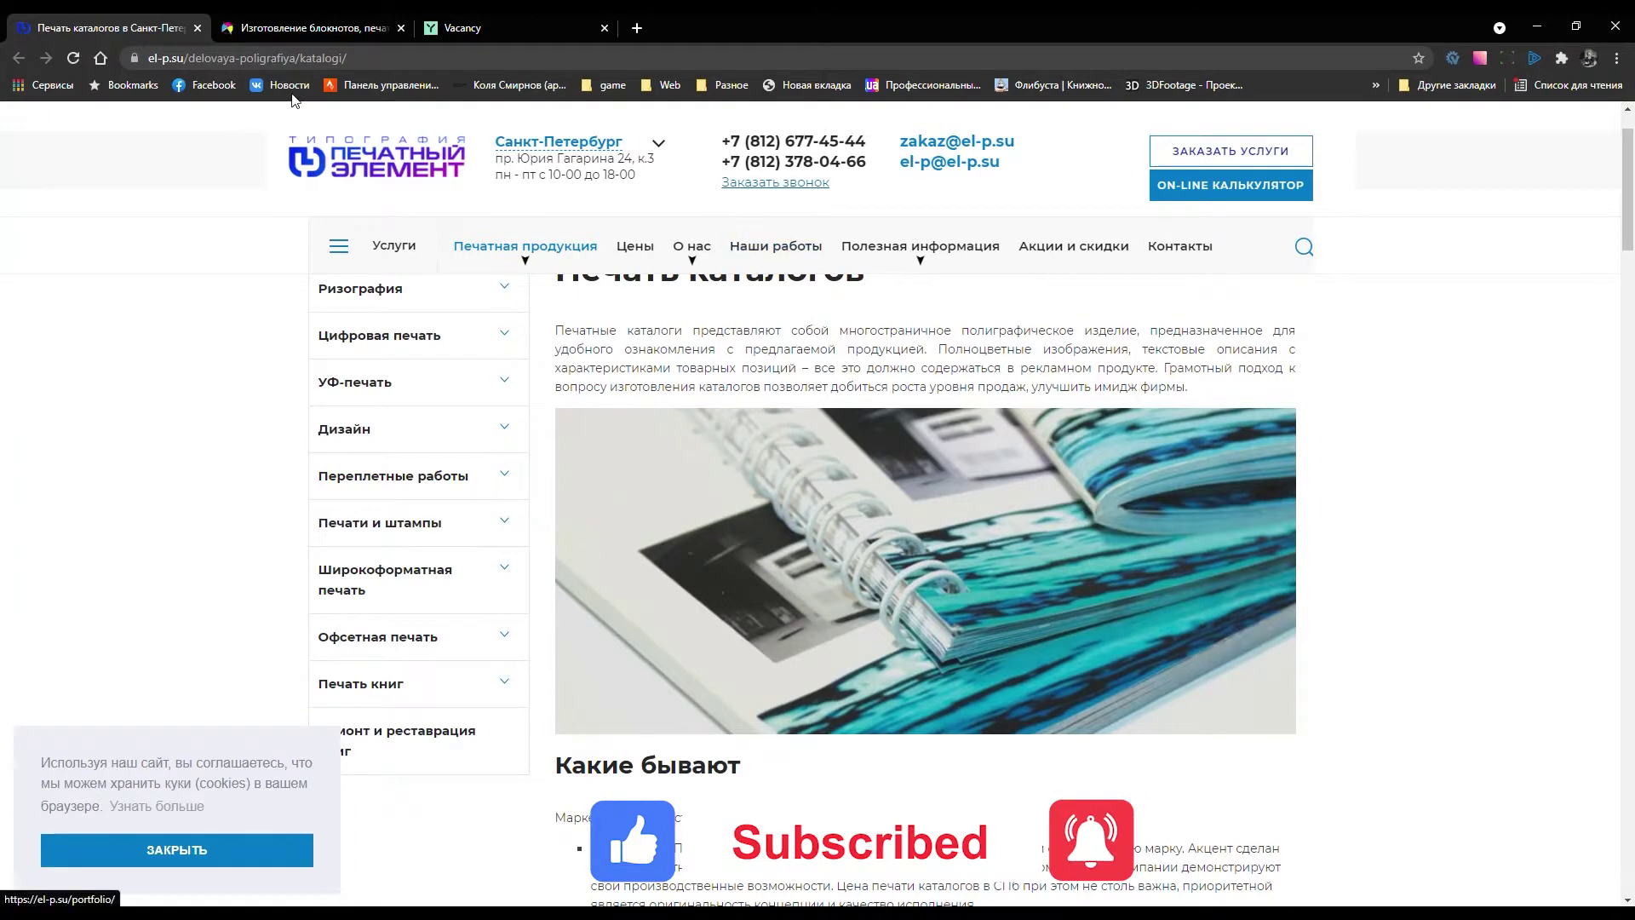
mouse_move(524, 245)
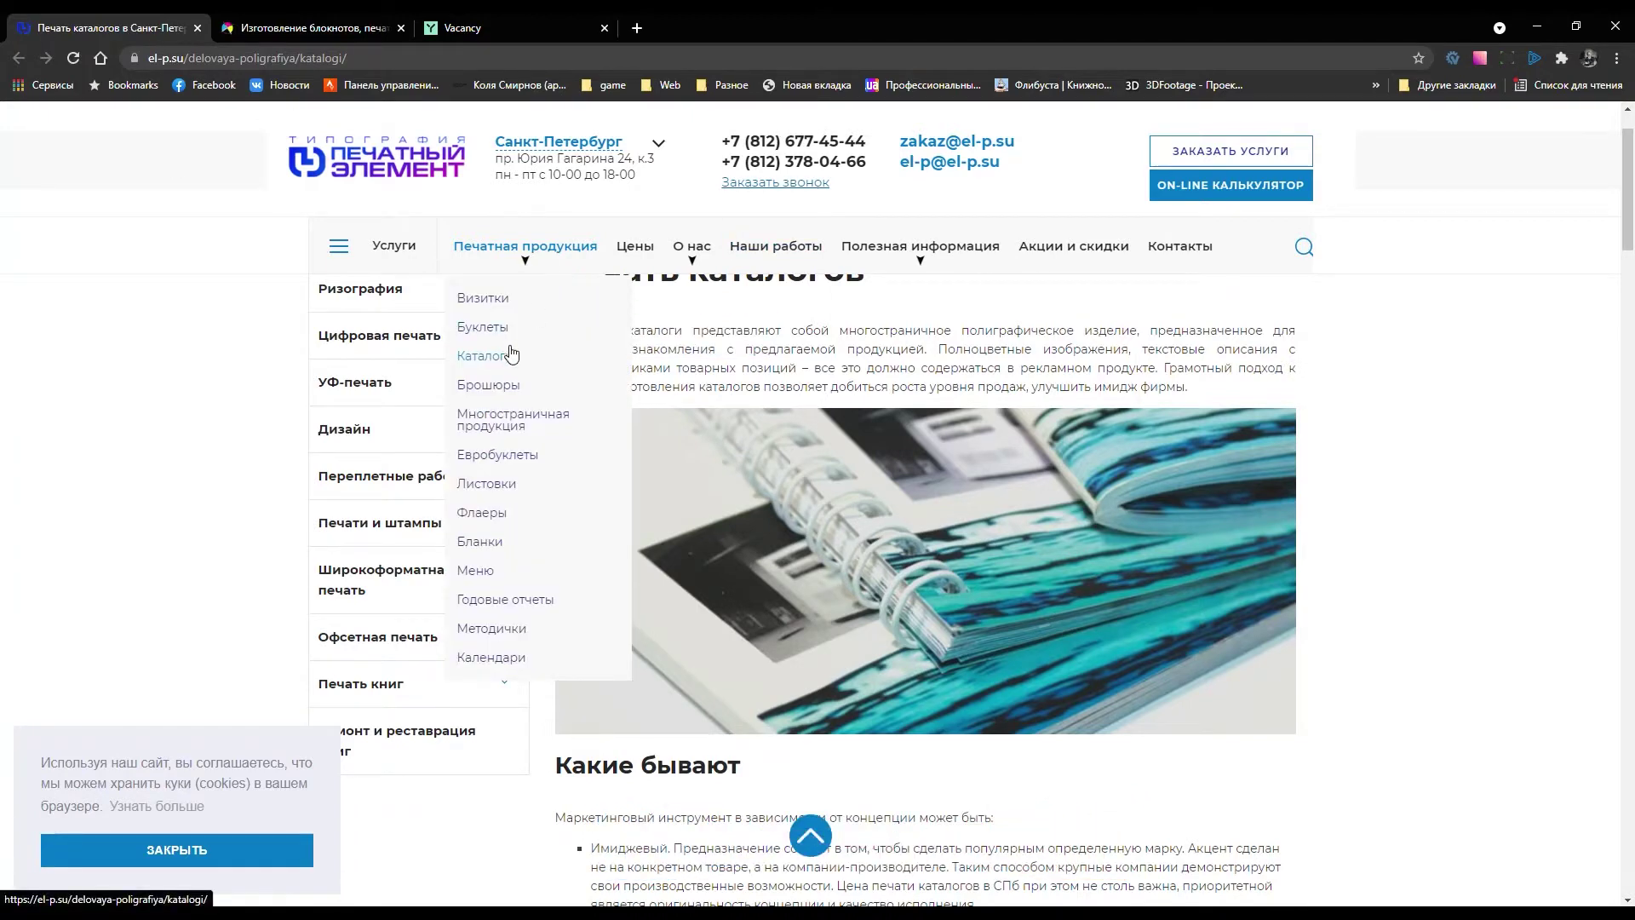
left_click(306, 27)
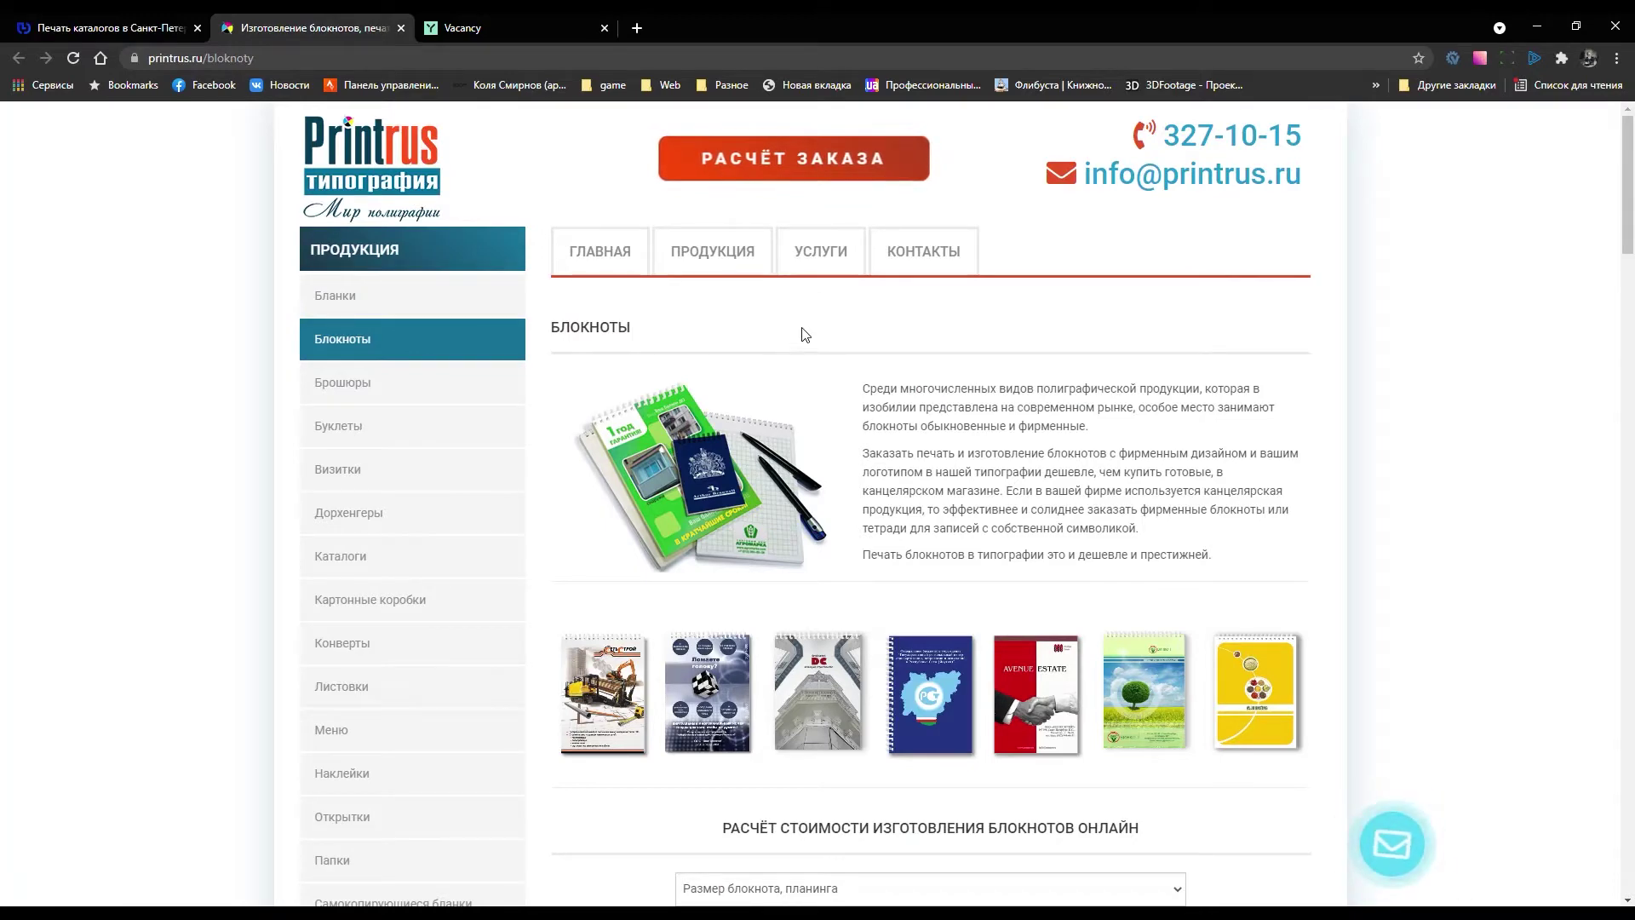
left_click(548, 13)
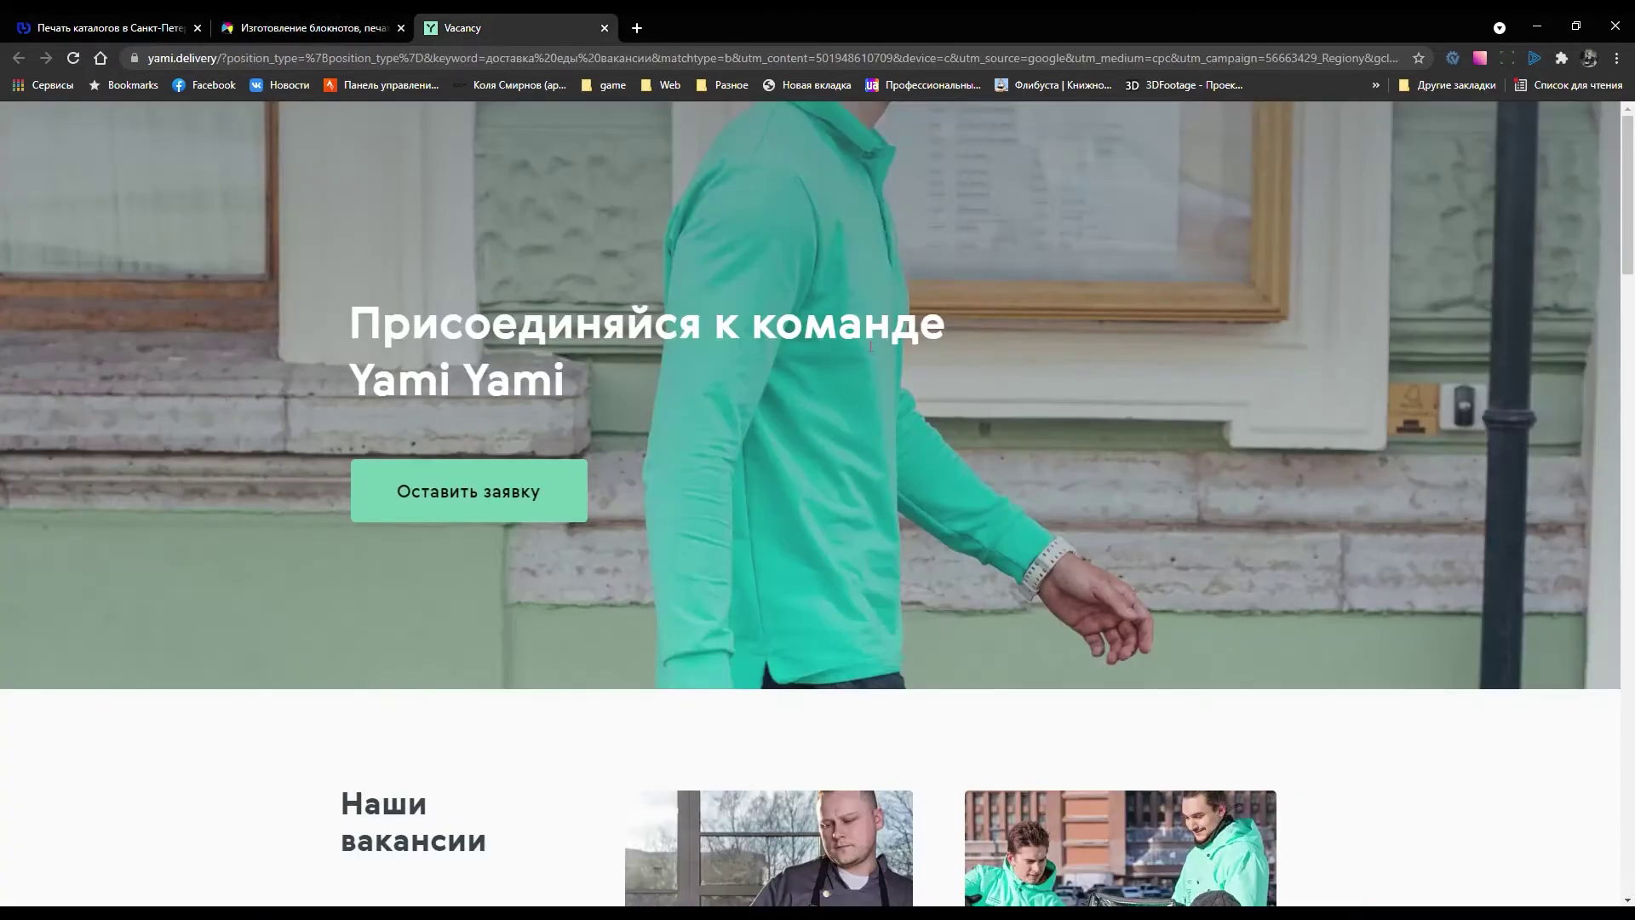
left_click(57, 34)
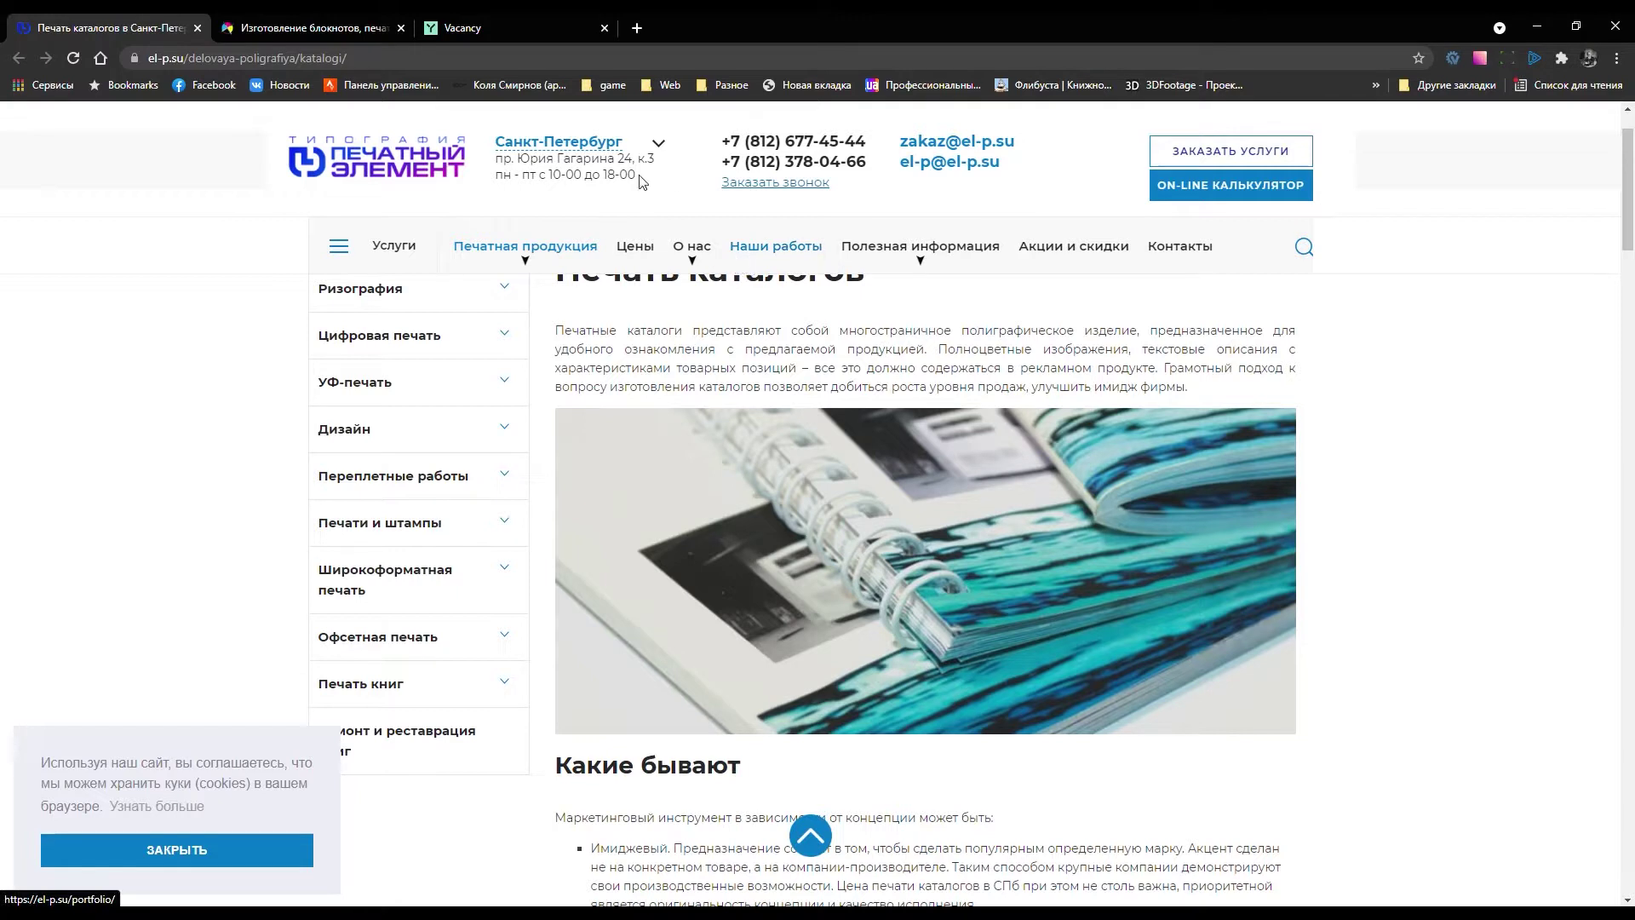
Step: Check the city list, return to the el-p.su home page and select Кострома
left_click(658, 144)
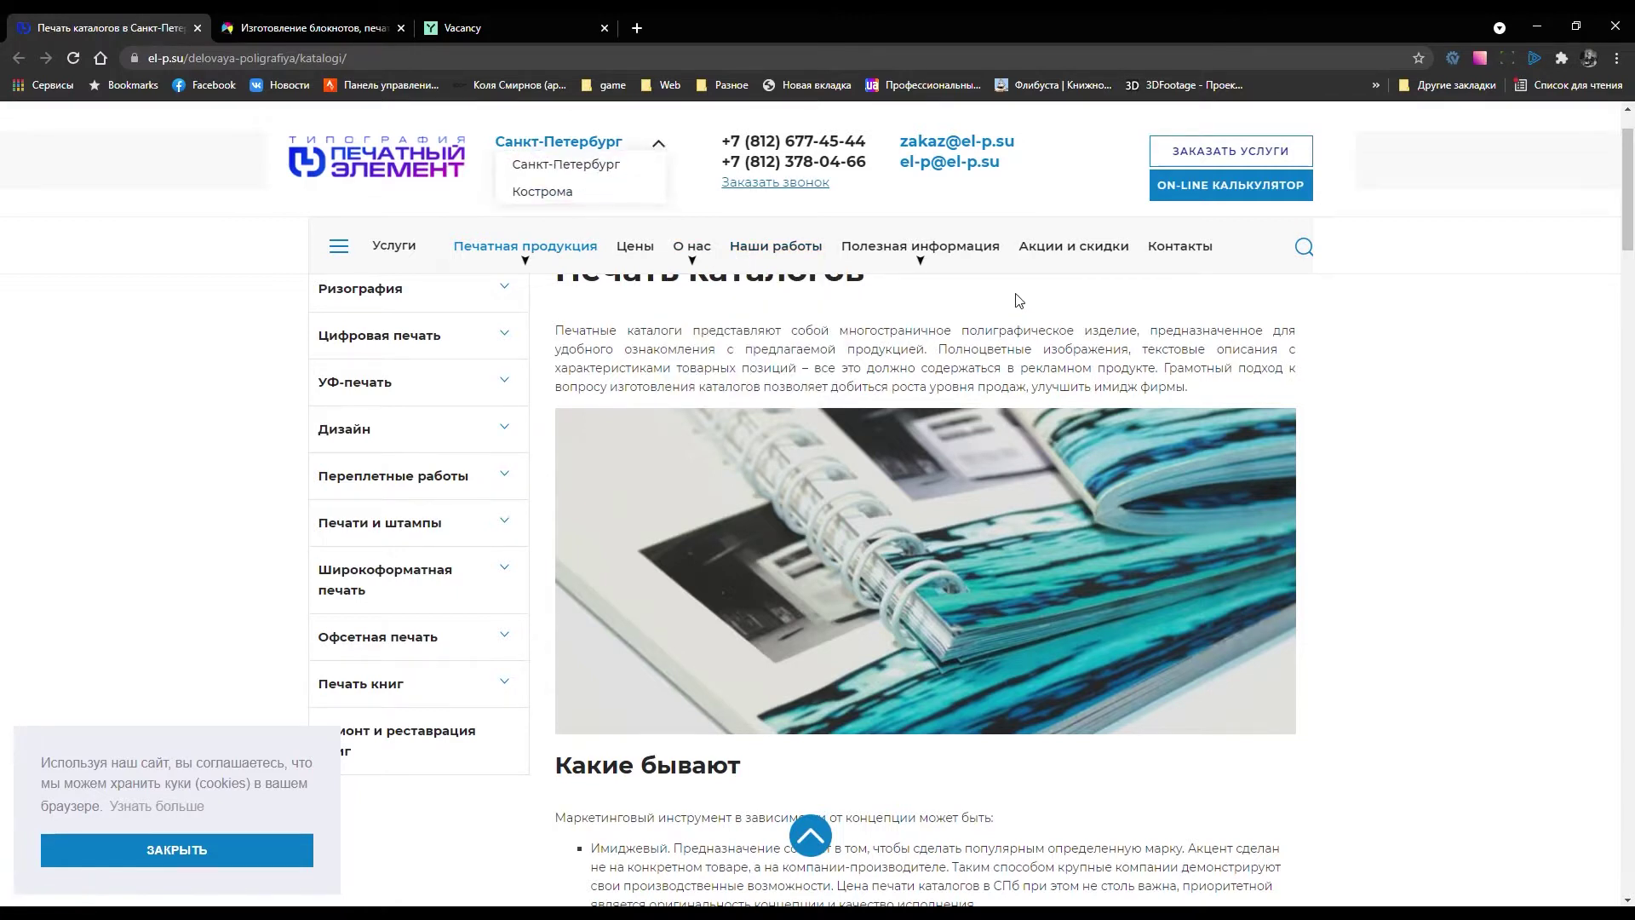
scroll(1002, 328, "up", 1)
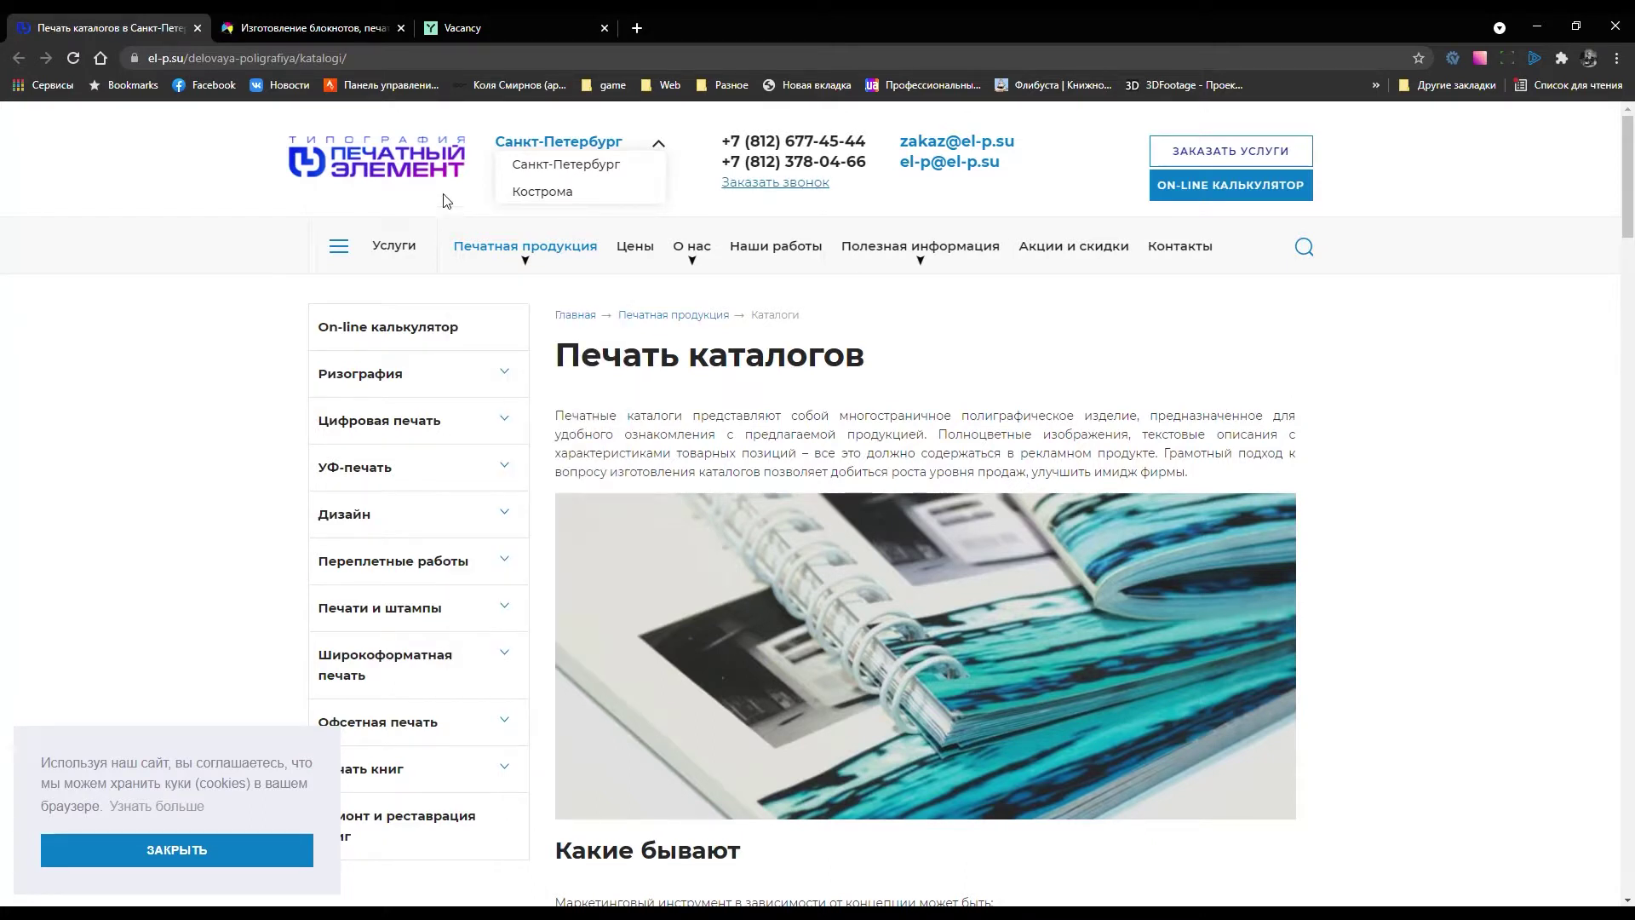
left_click(661, 145)
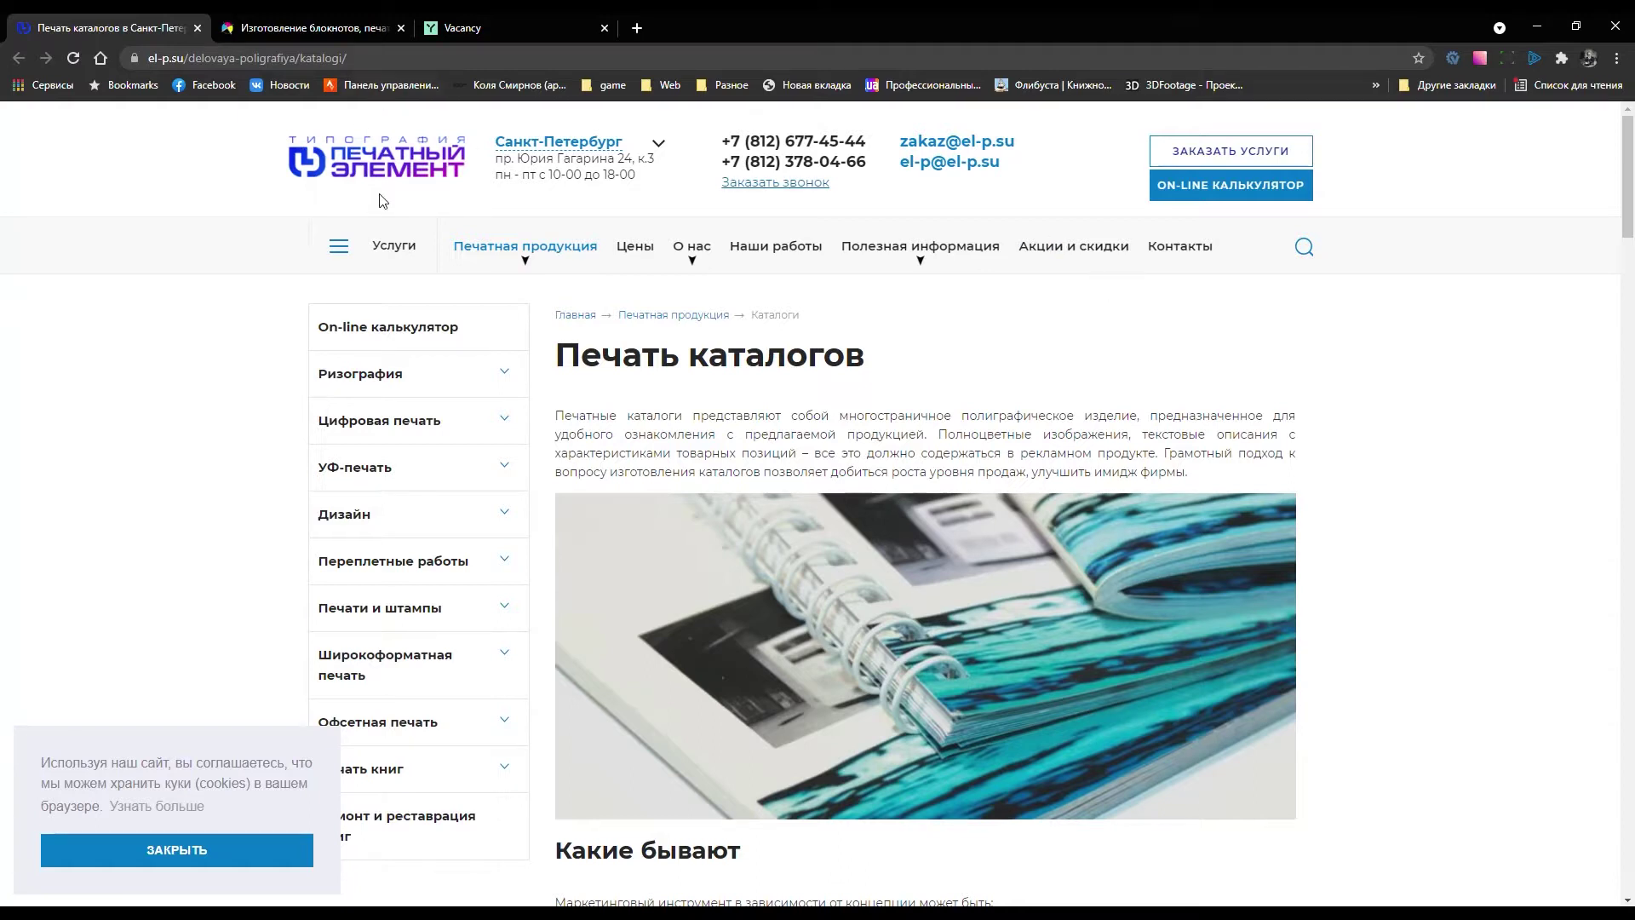
left_click(400, 170)
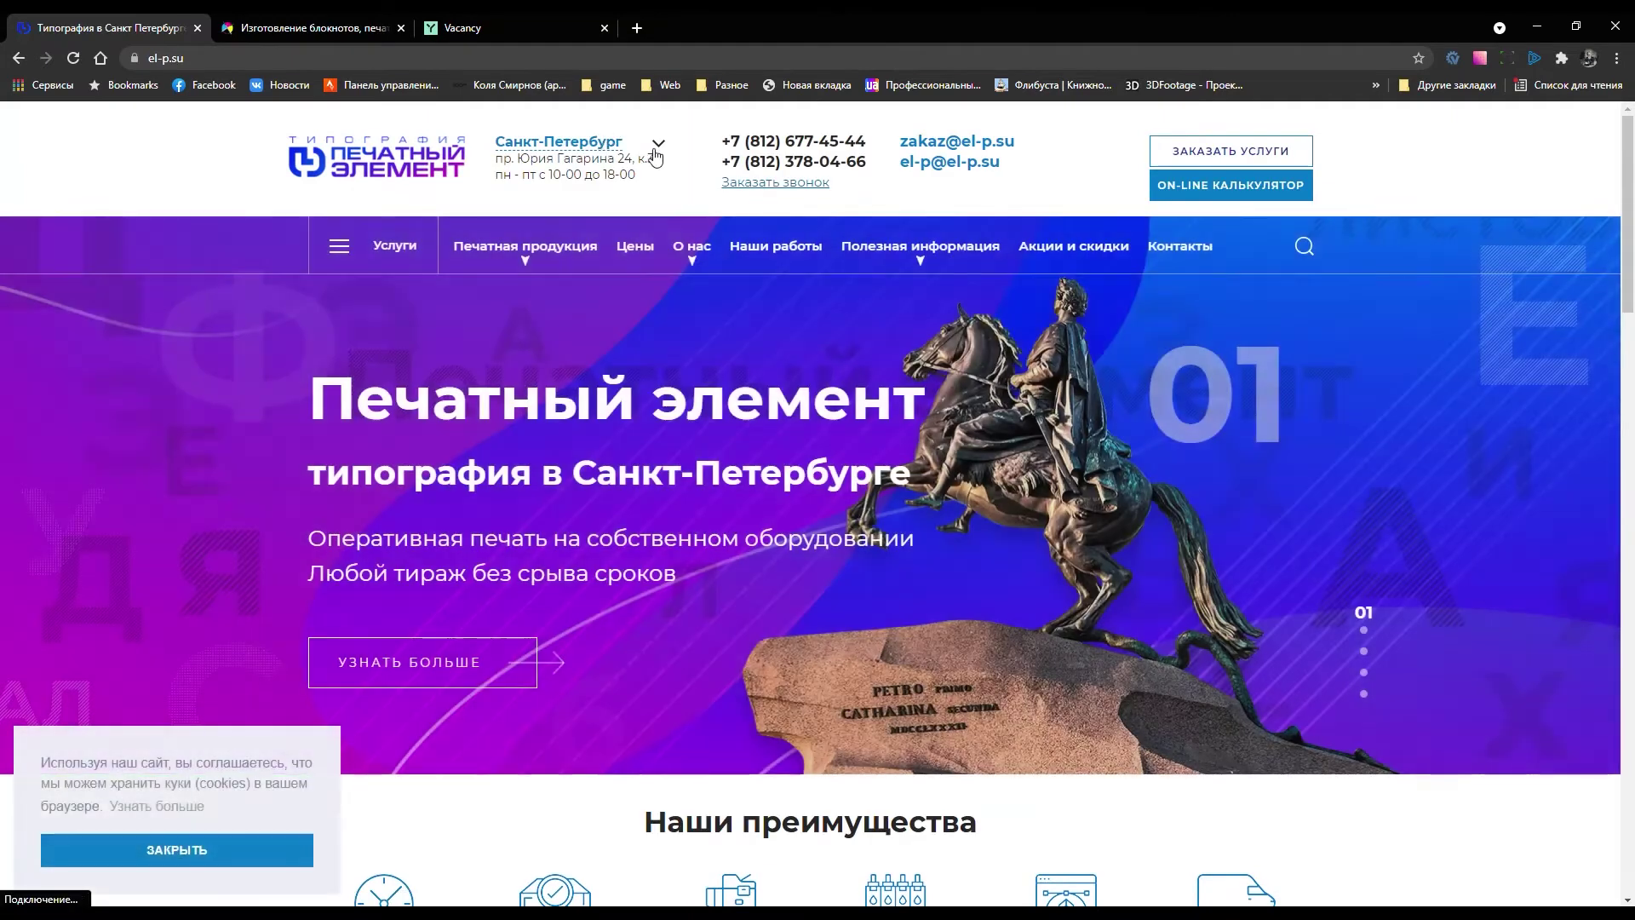
left_click(657, 144)
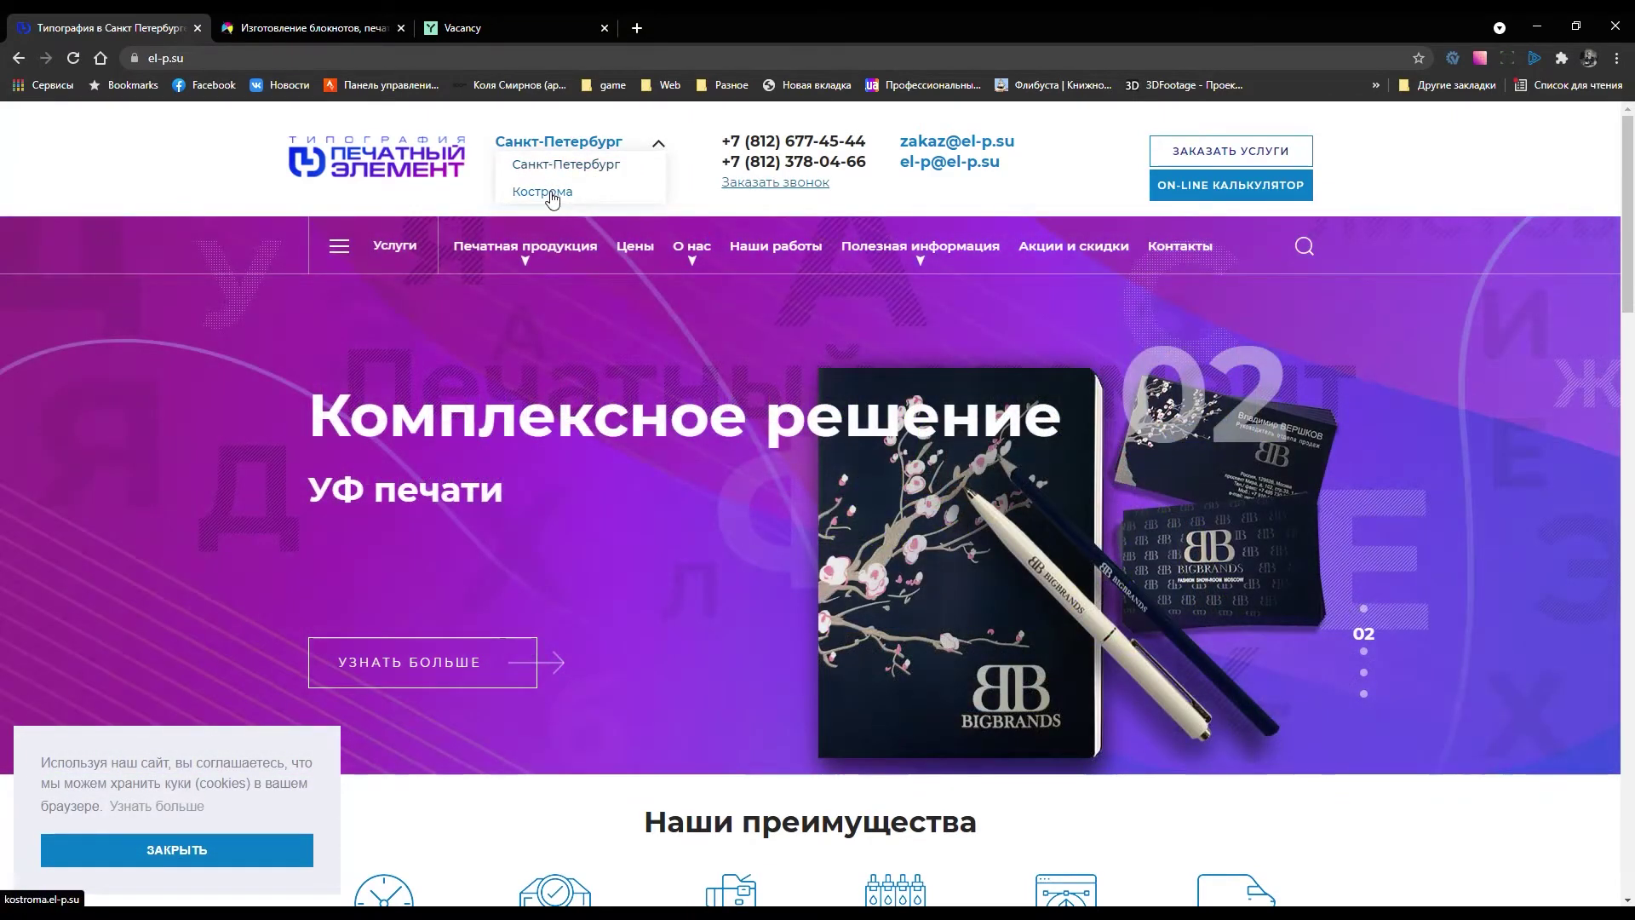
left_click(554, 194)
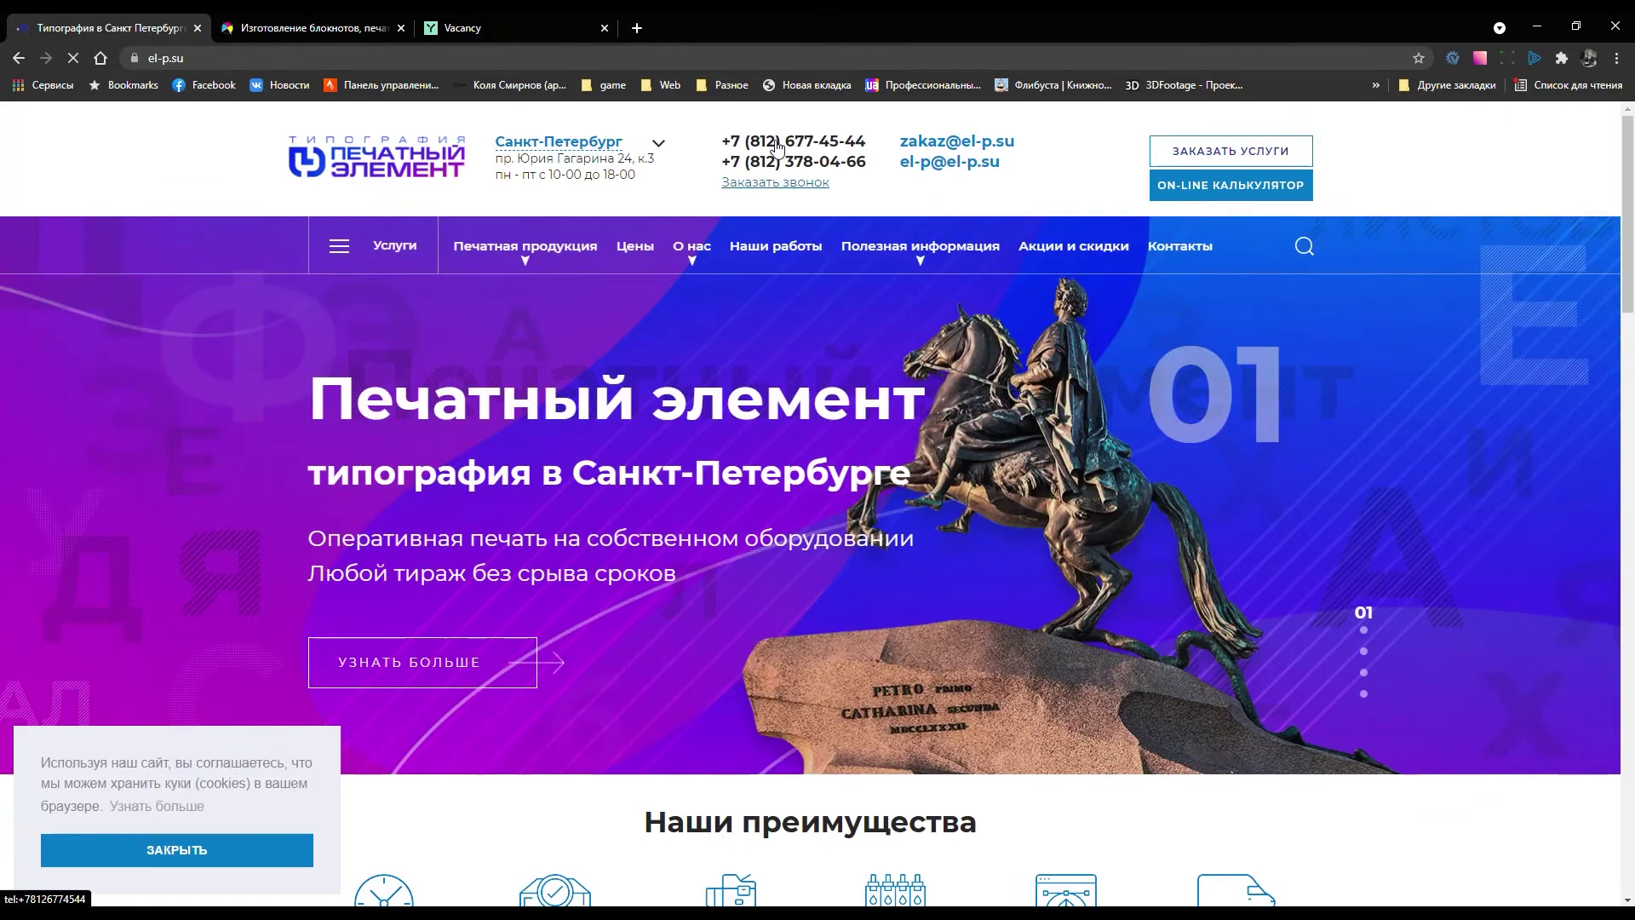
left_click(771, 143)
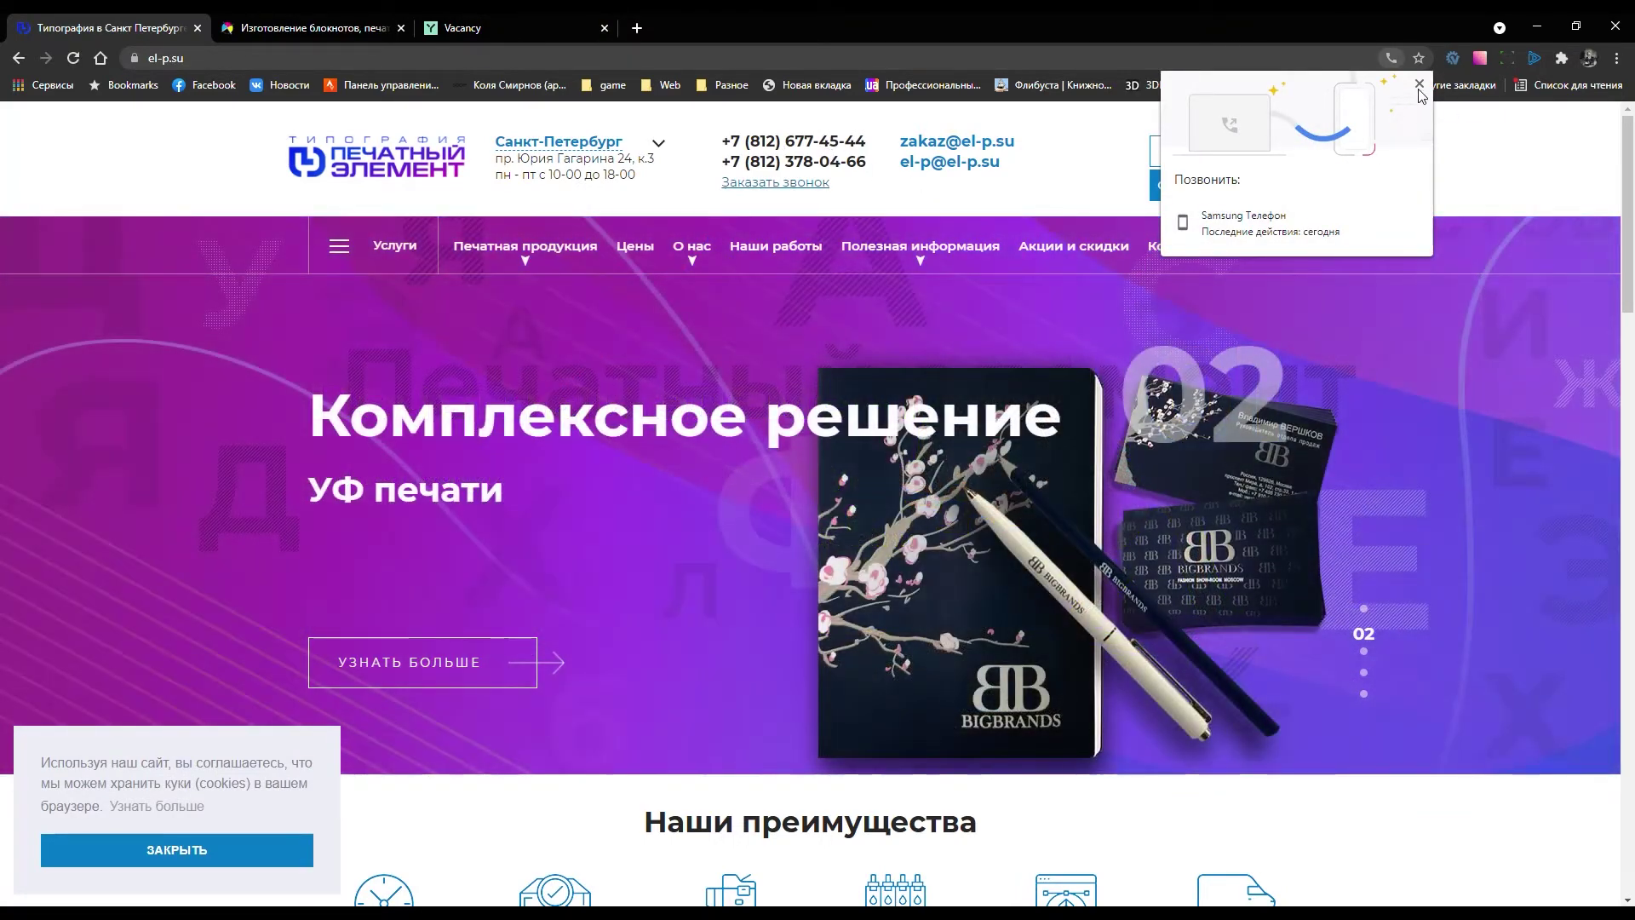
left_click(807, 206)
left_click(805, 163)
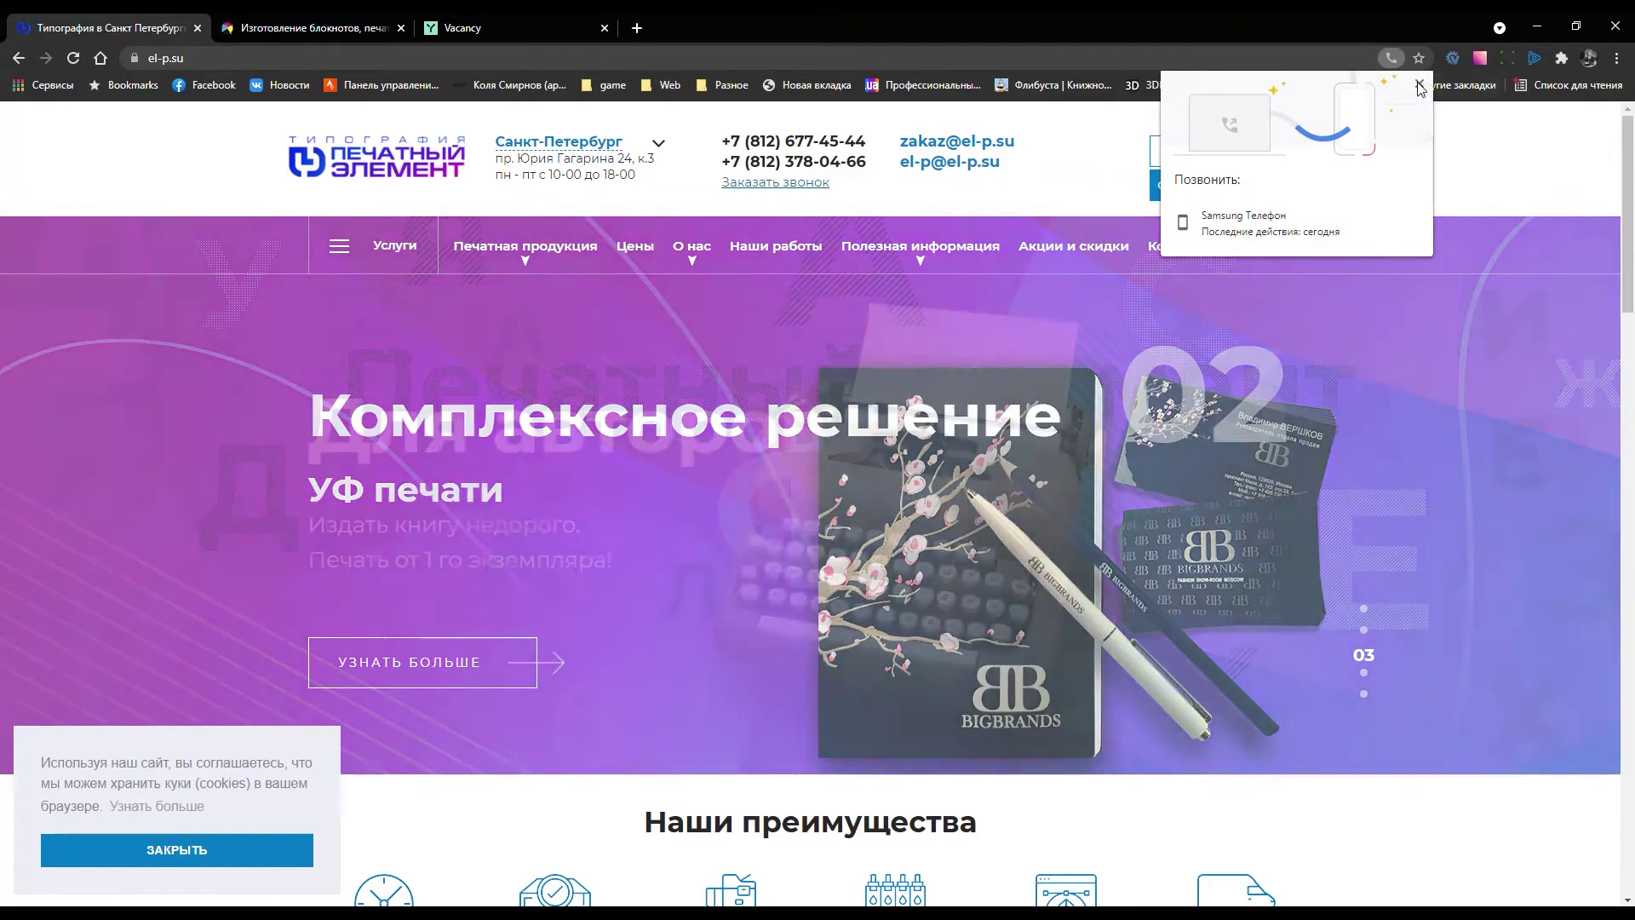
left_click(1419, 85)
left_click(768, 182)
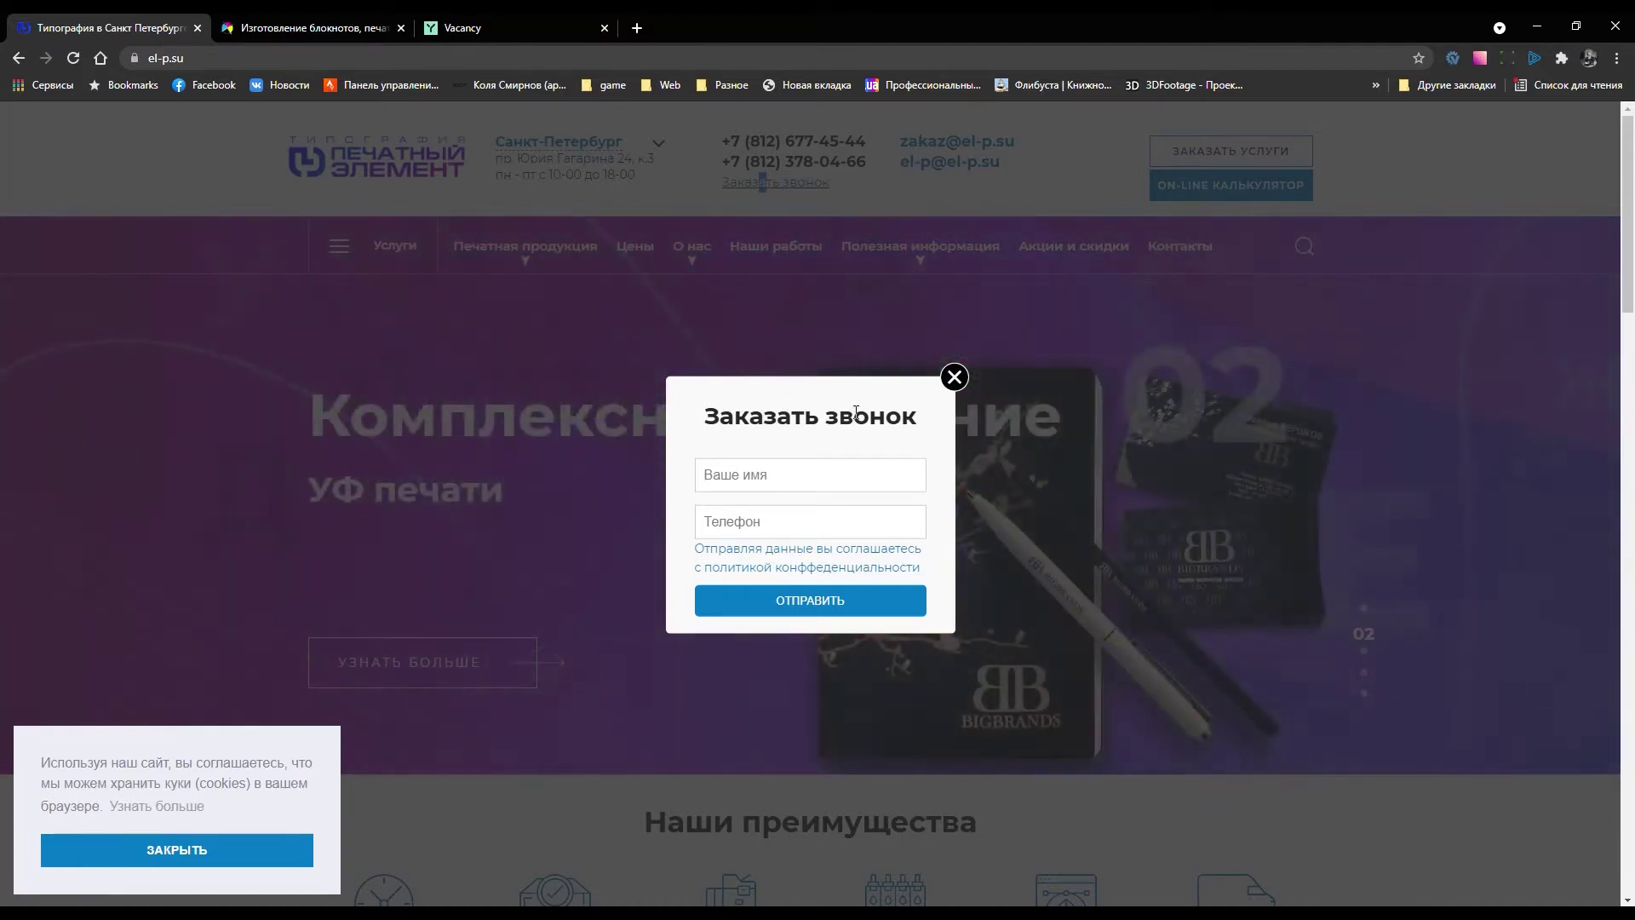
left_click(951, 379)
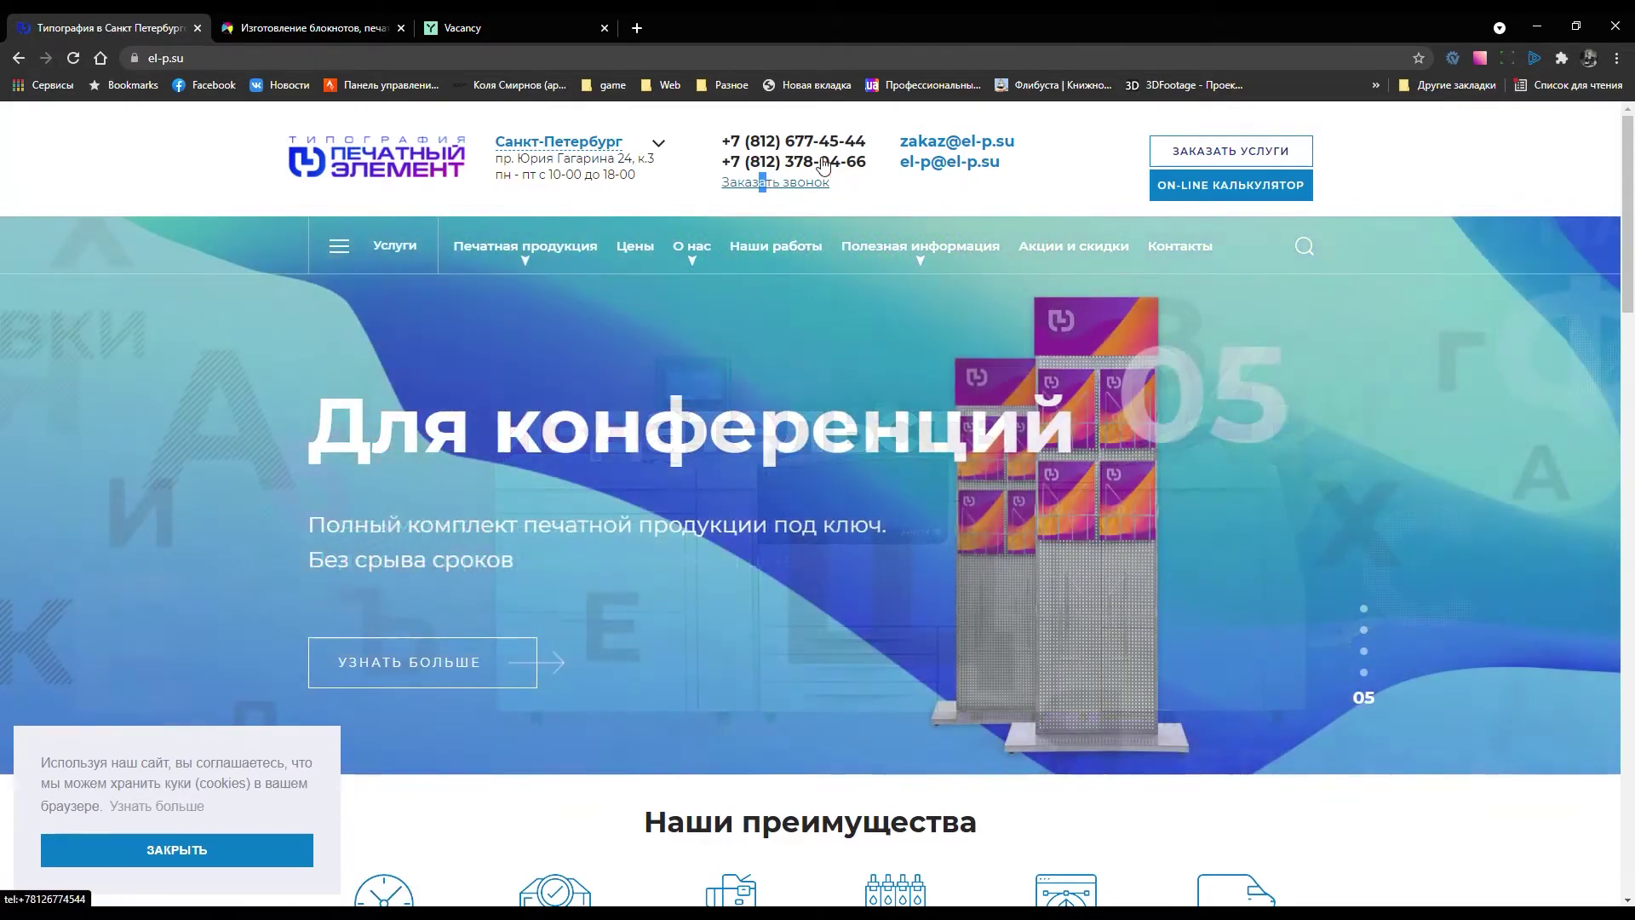
left_click(794, 162)
left_click(1419, 83)
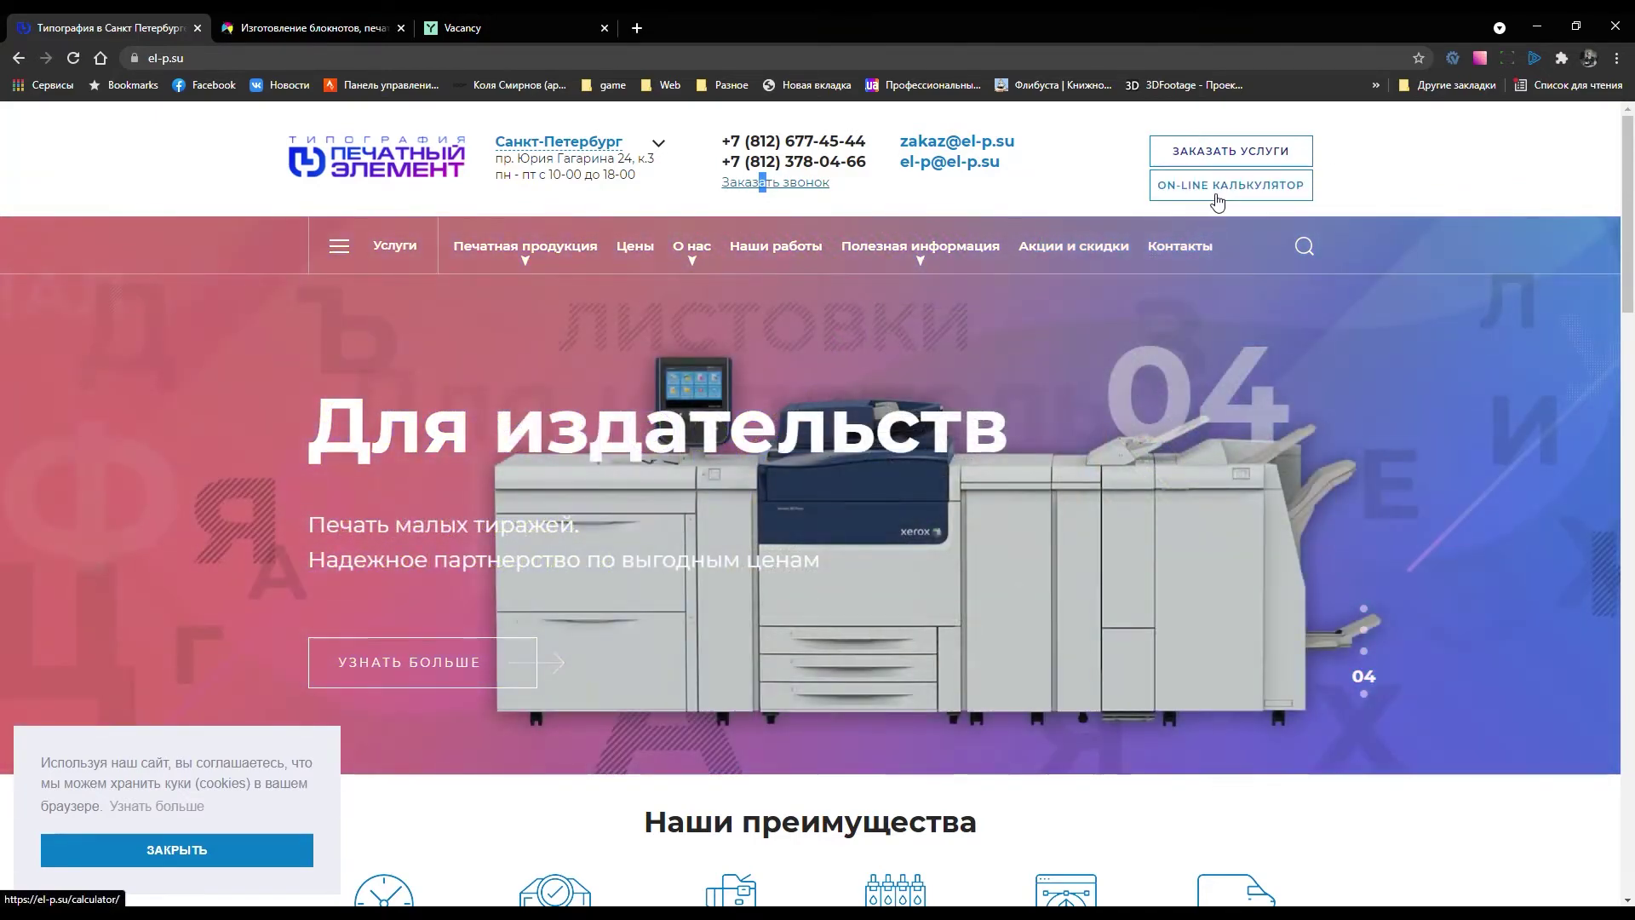
left_click(1216, 201)
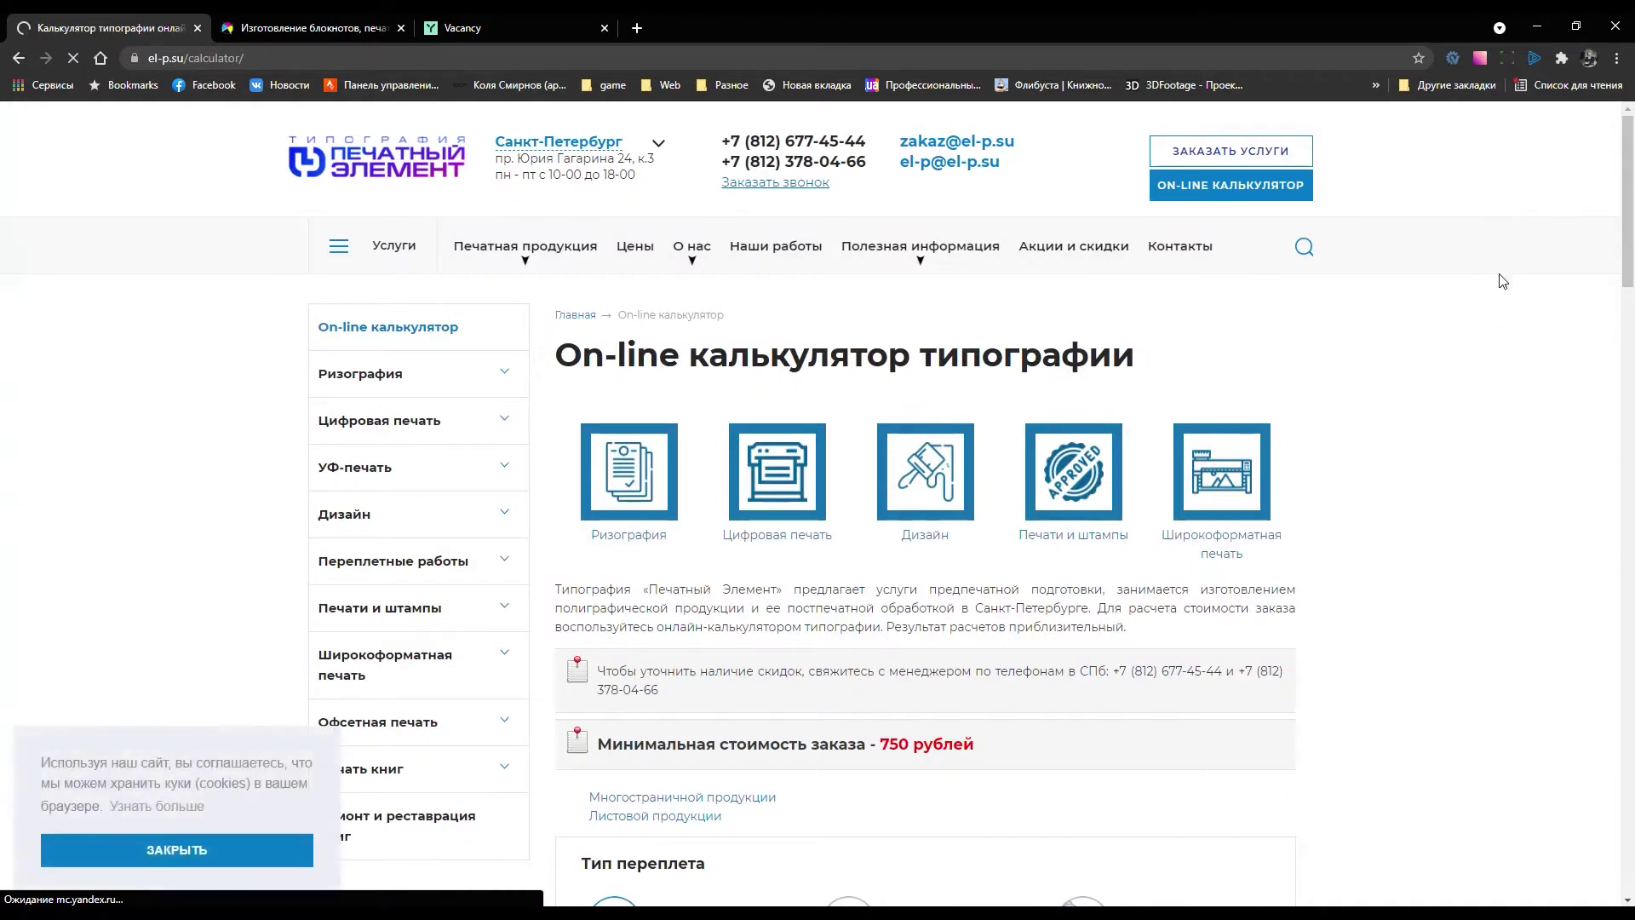
Step: Try the Термоклей, Скрепка and Пружина binding types, leaving Пружина selected
scroll(1499, 273, "down", 2)
scroll(1482, 255, "down", 3)
scroll(1456, 240, "down", 2)
scroll(1453, 238, "down", 1)
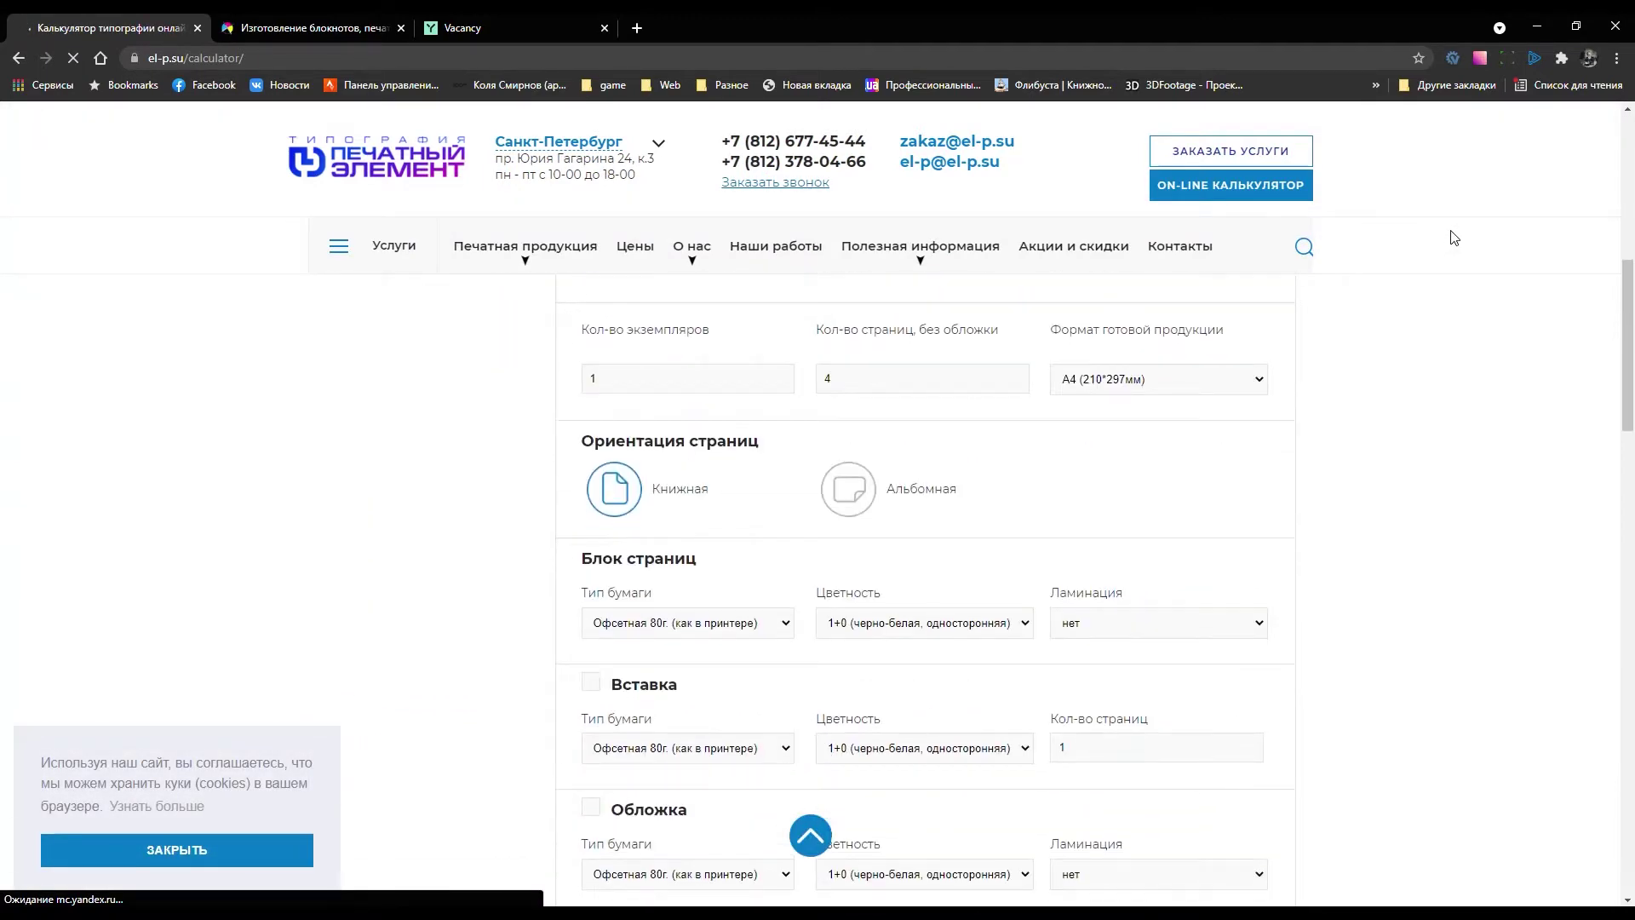
scroll(1453, 238, "up", 2)
left_click(888, 419)
left_click(694, 415)
left_click(905, 413)
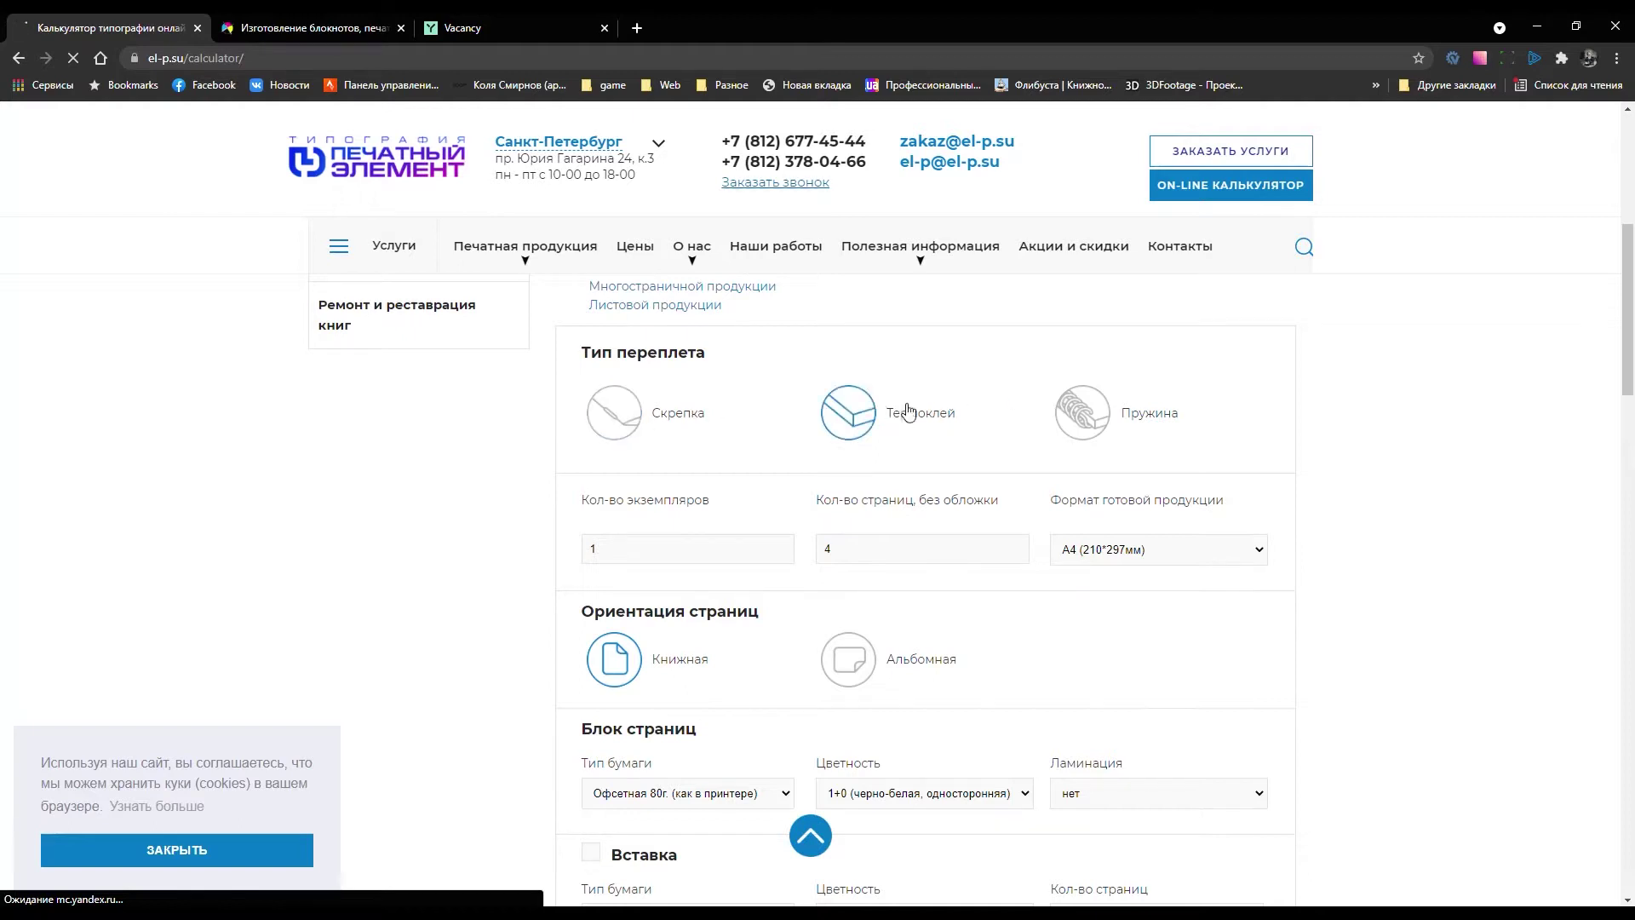
left_click(1125, 423)
left_click(670, 428)
left_click(935, 425)
left_click(1163, 415)
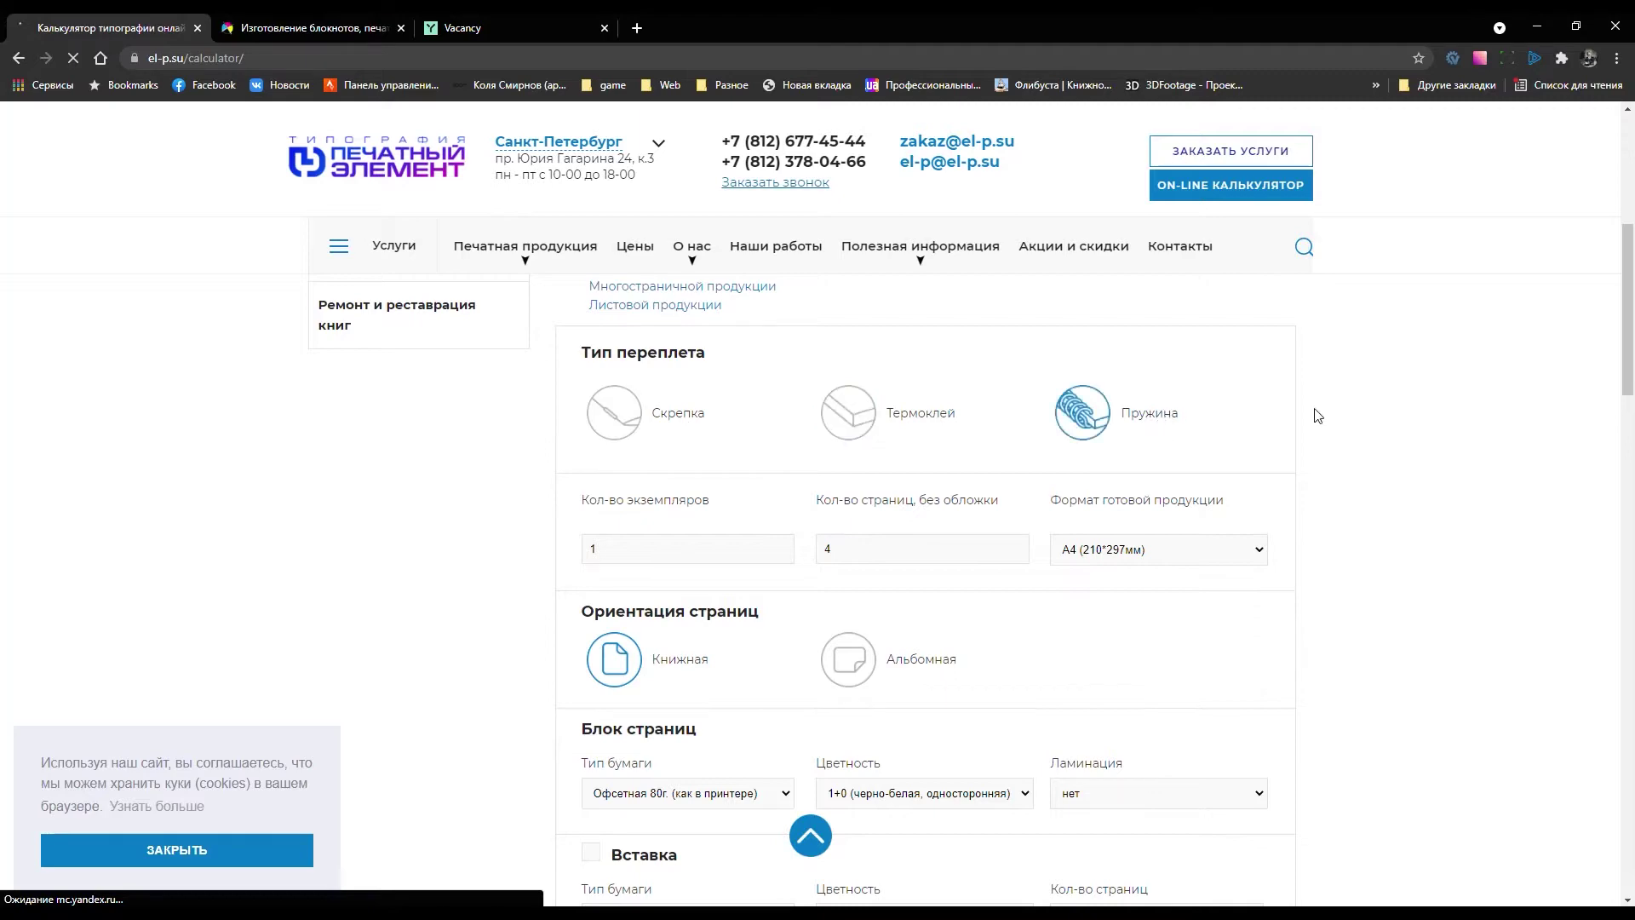
Step: Scroll through the rest of the calculator form and bring up the page's context menu
scroll(1502, 394, "down", 3)
scroll(1501, 394, "up", 1)
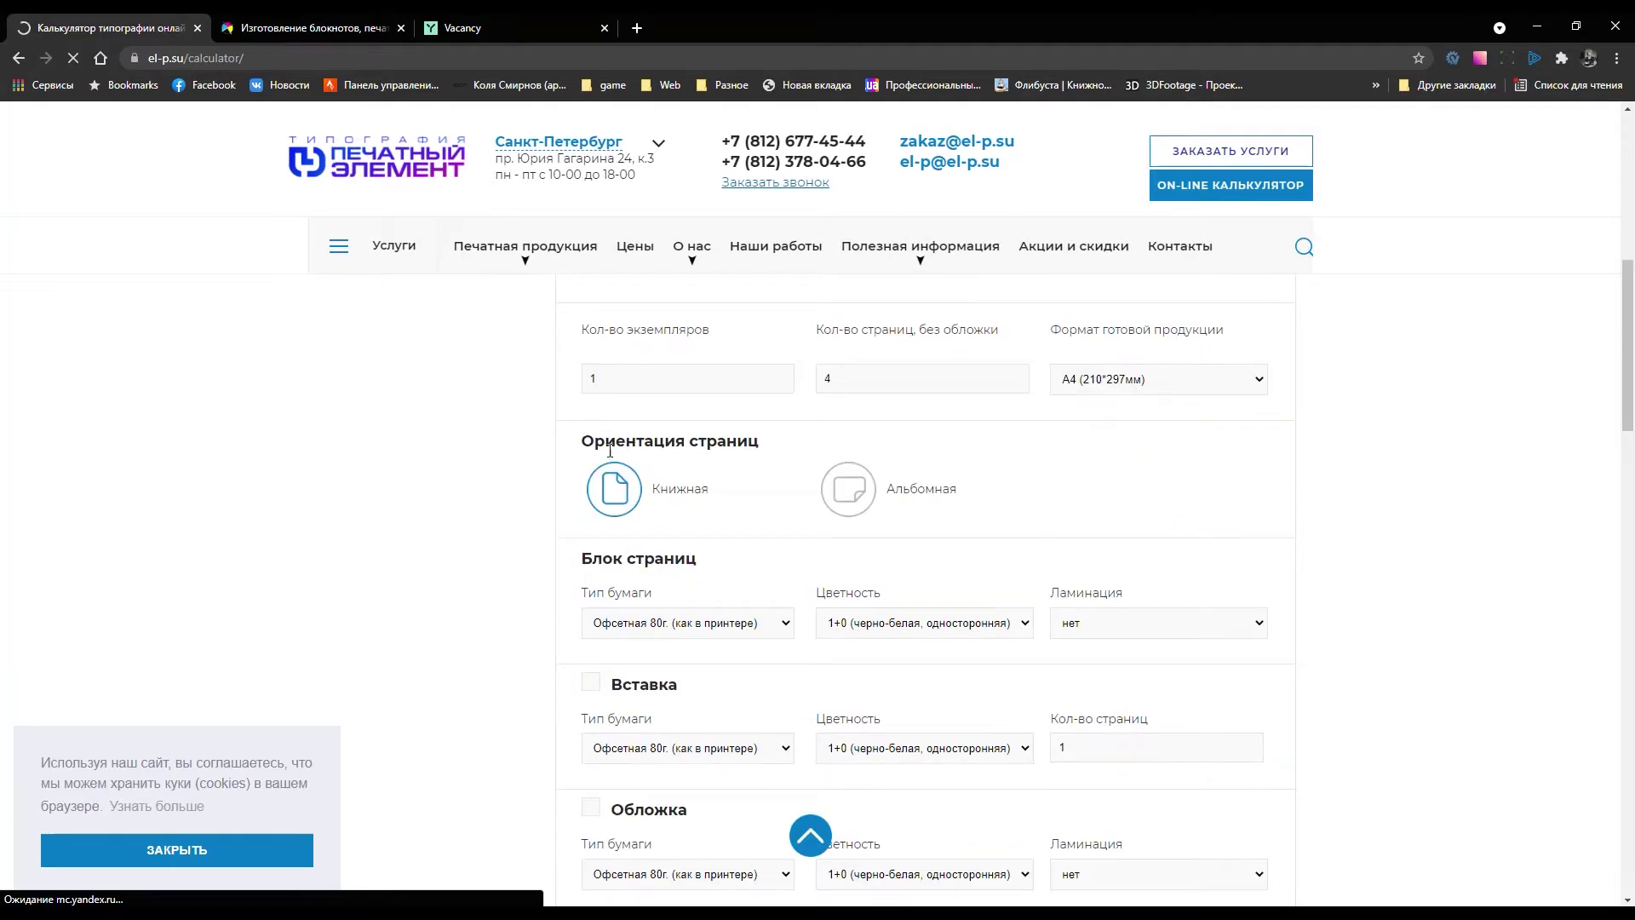
scroll(1390, 539, "down", 1)
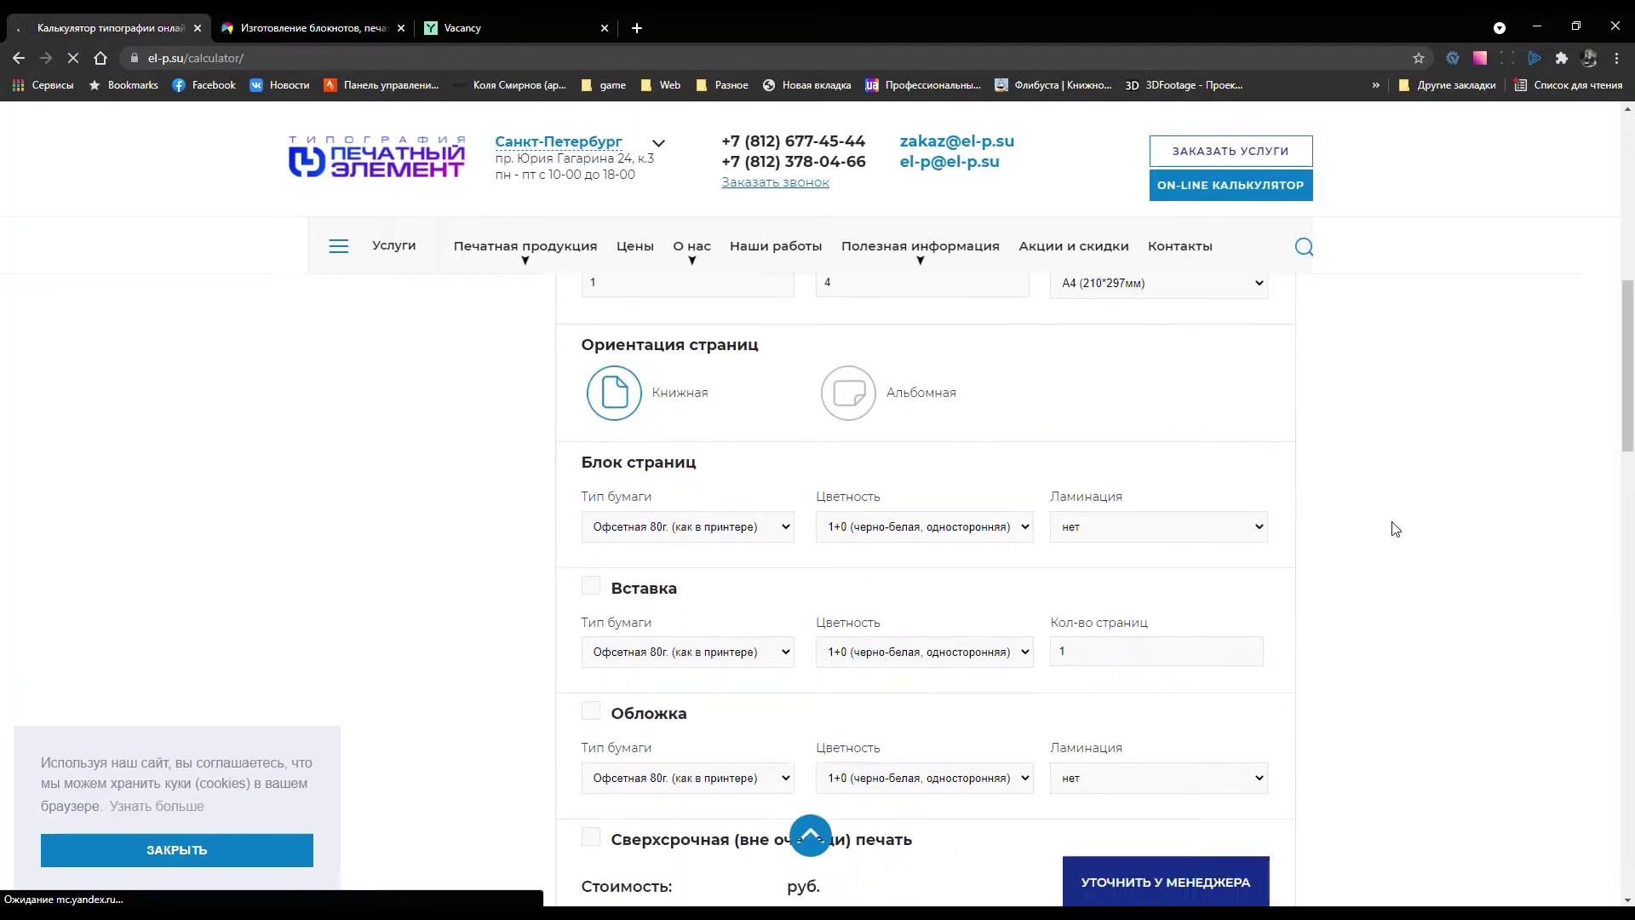
scroll(1397, 523, "down", 3)
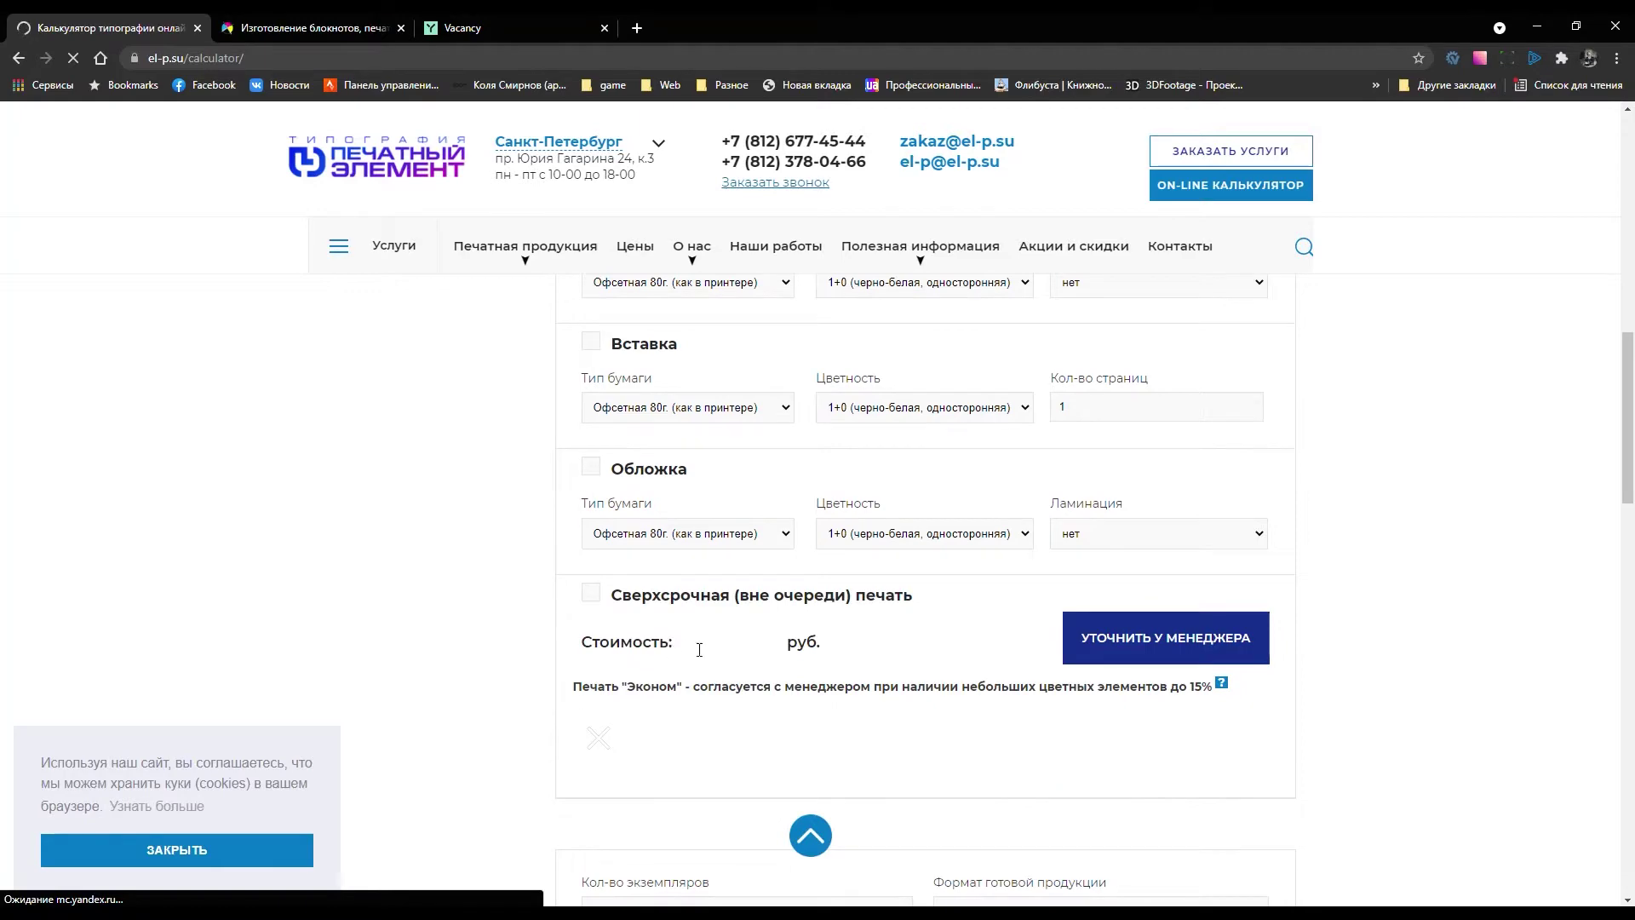
scroll(911, 631, "down", 3)
scroll(909, 637, "down", 2)
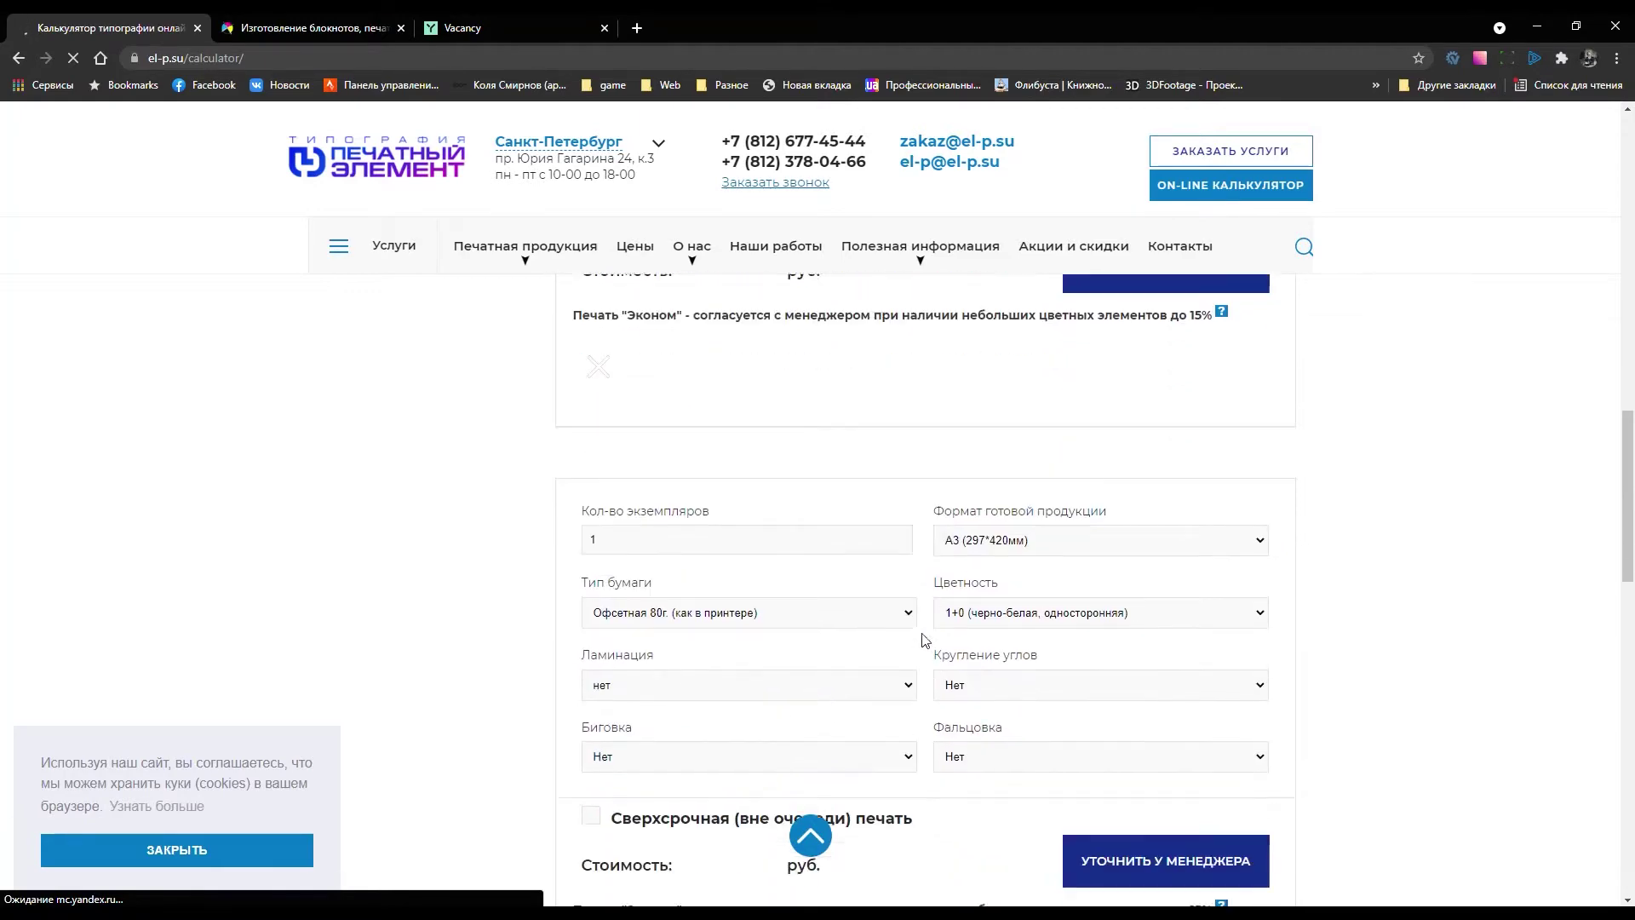
scroll(832, 690, "down", 4)
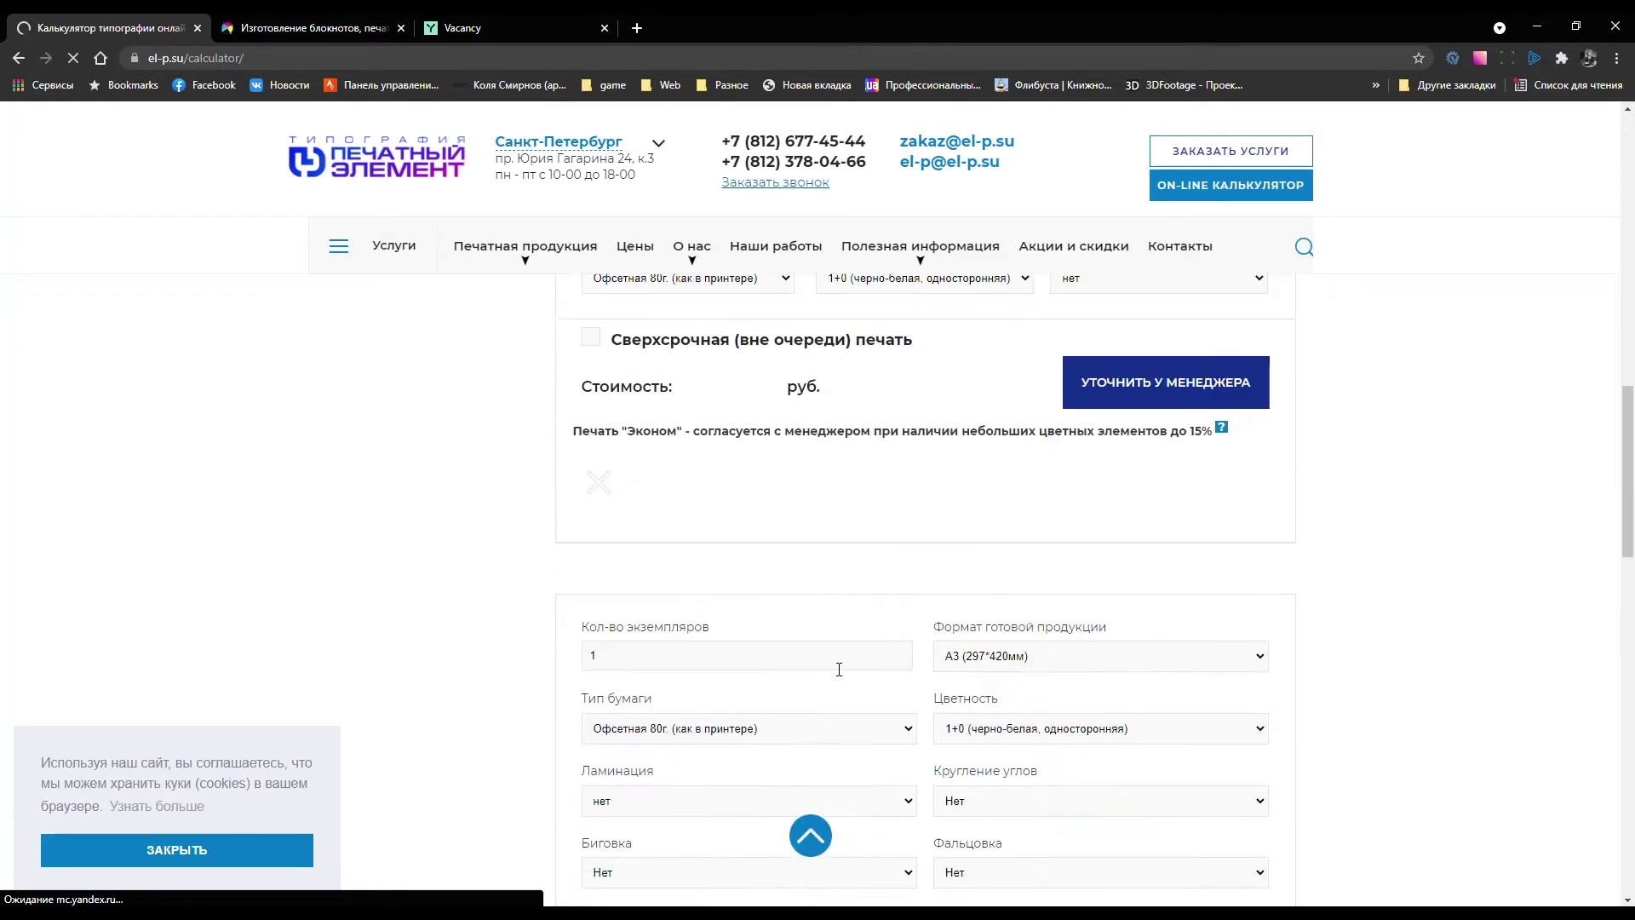
scroll(860, 626, "down", 3)
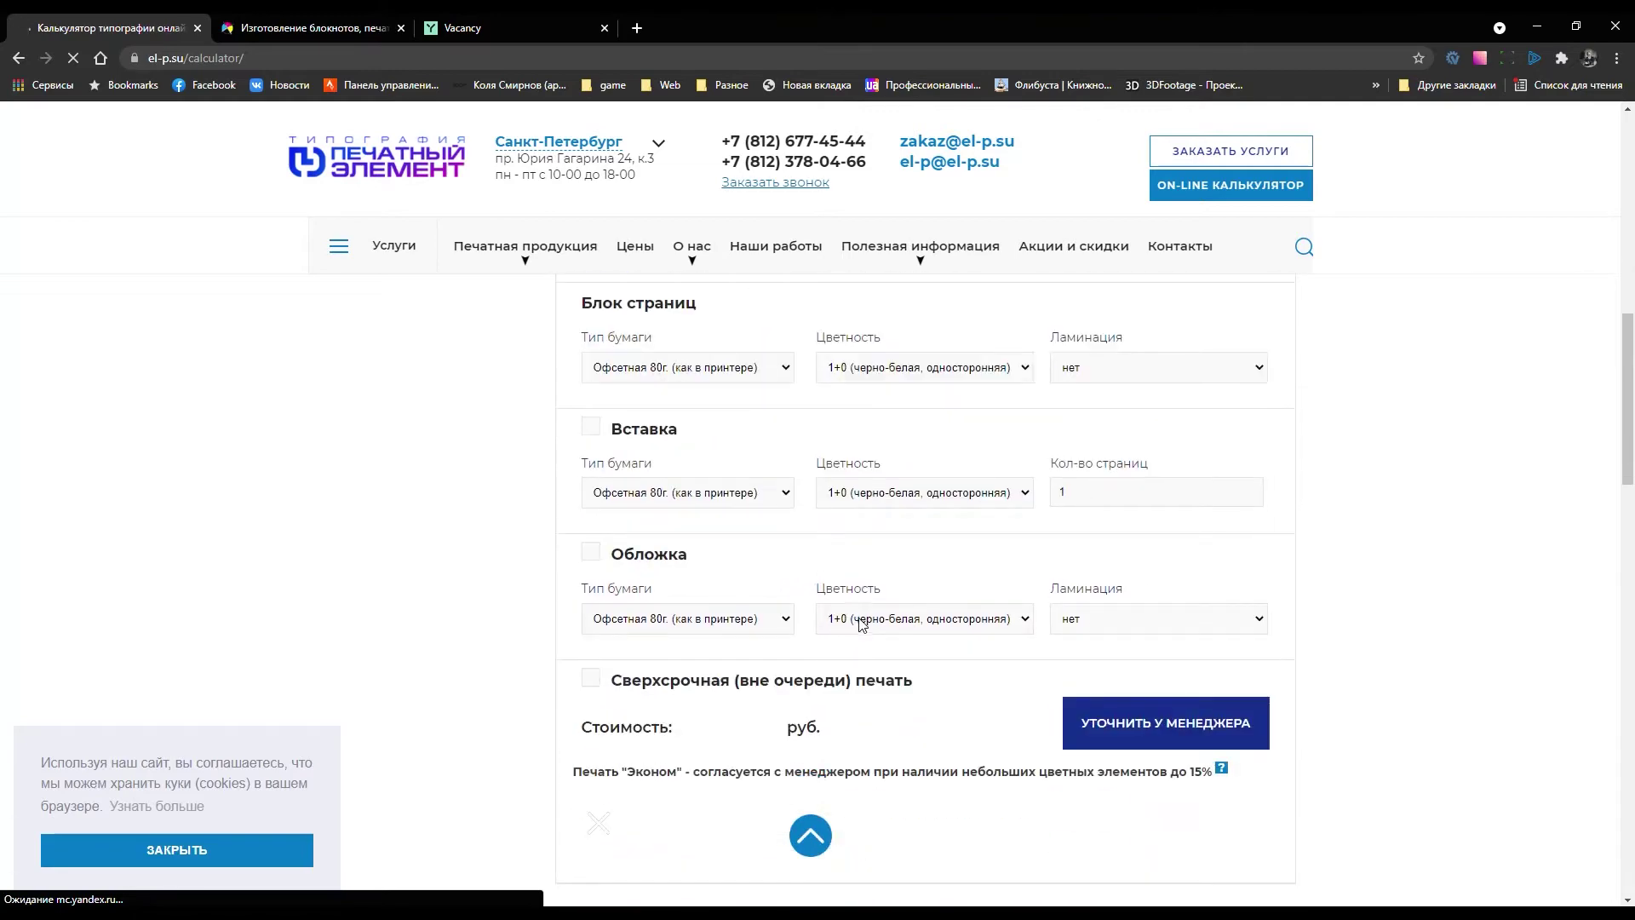
scroll(862, 625, "up", 5)
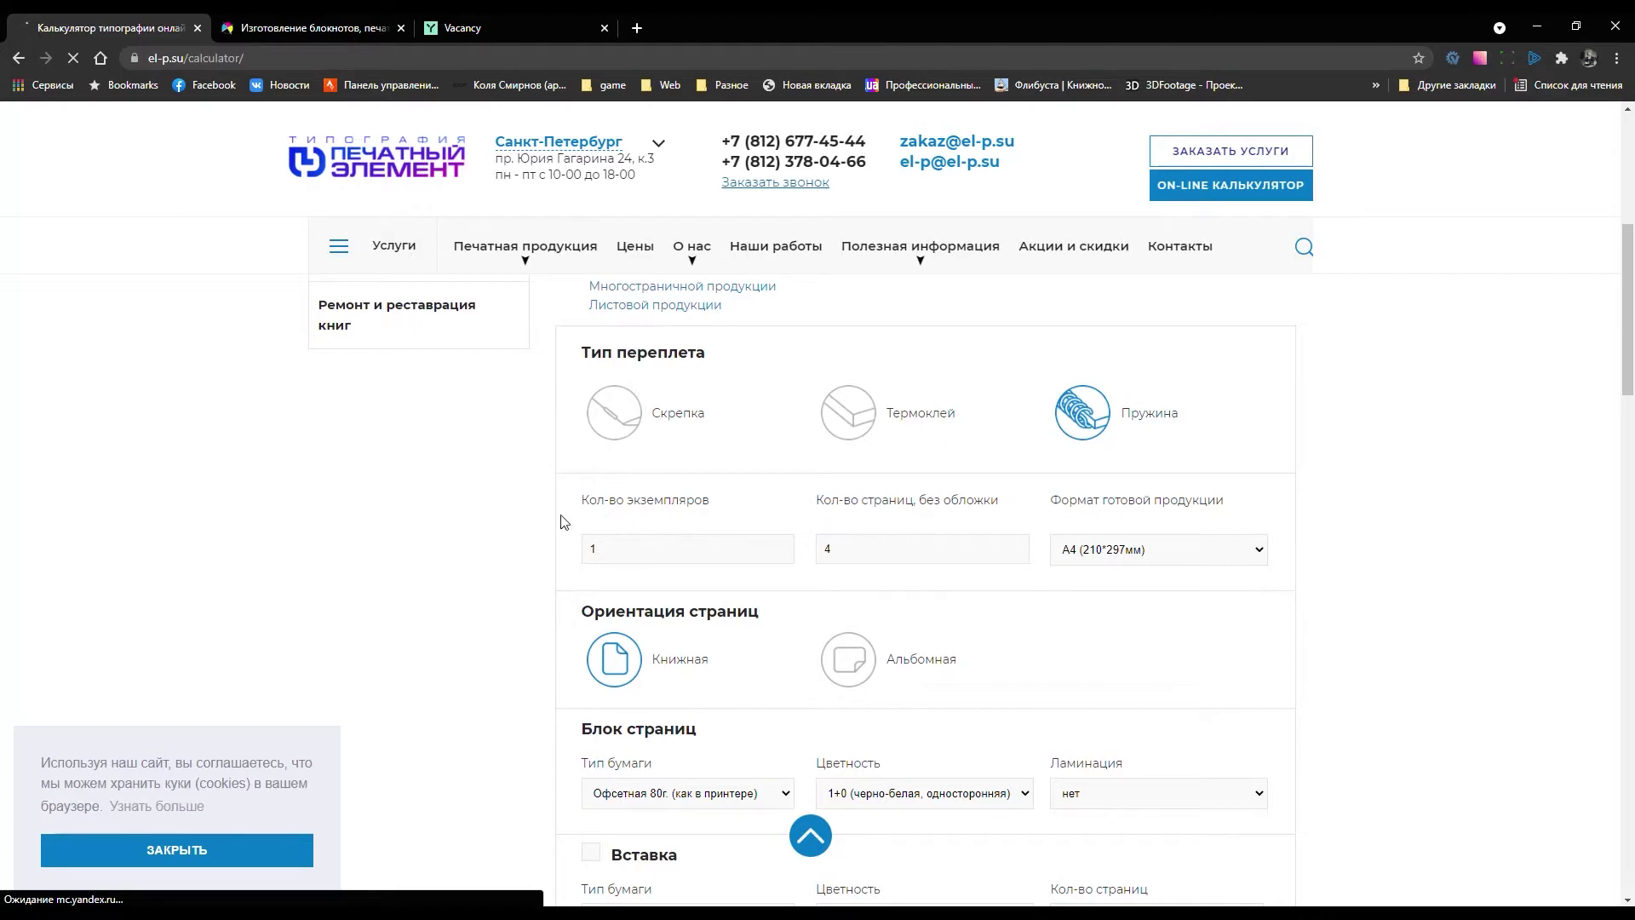
scroll(726, 538, "down", 1)
right_click(1329, 390)
Step: Inspect the calculator page in DevTools and show the Console panel
left_click(1403, 704)
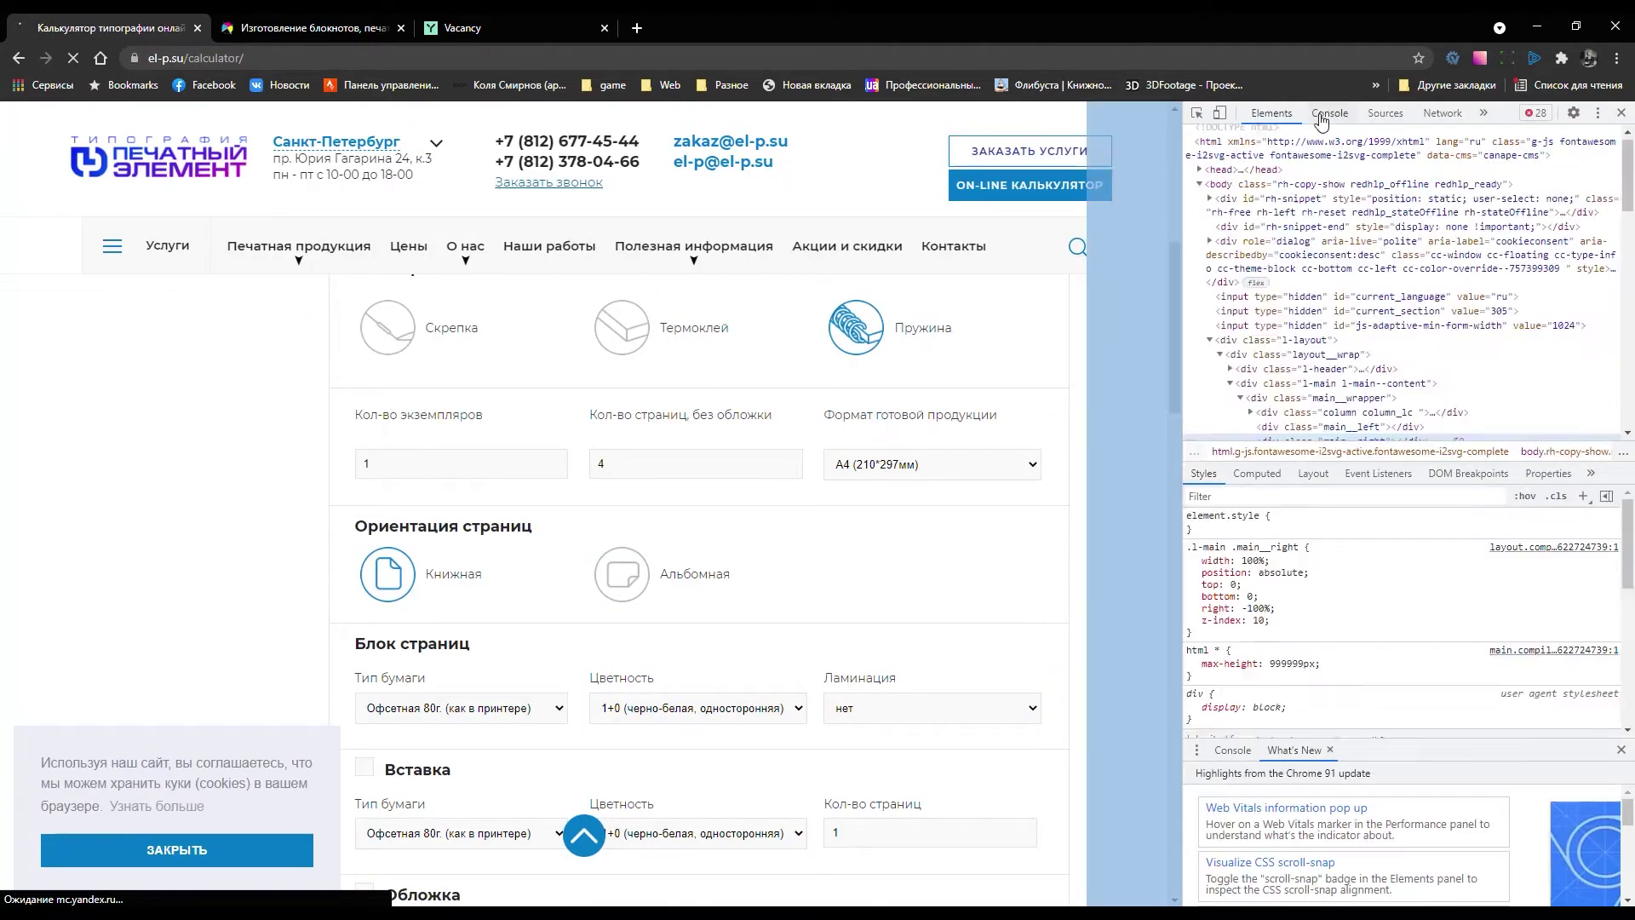
left_click(1329, 114)
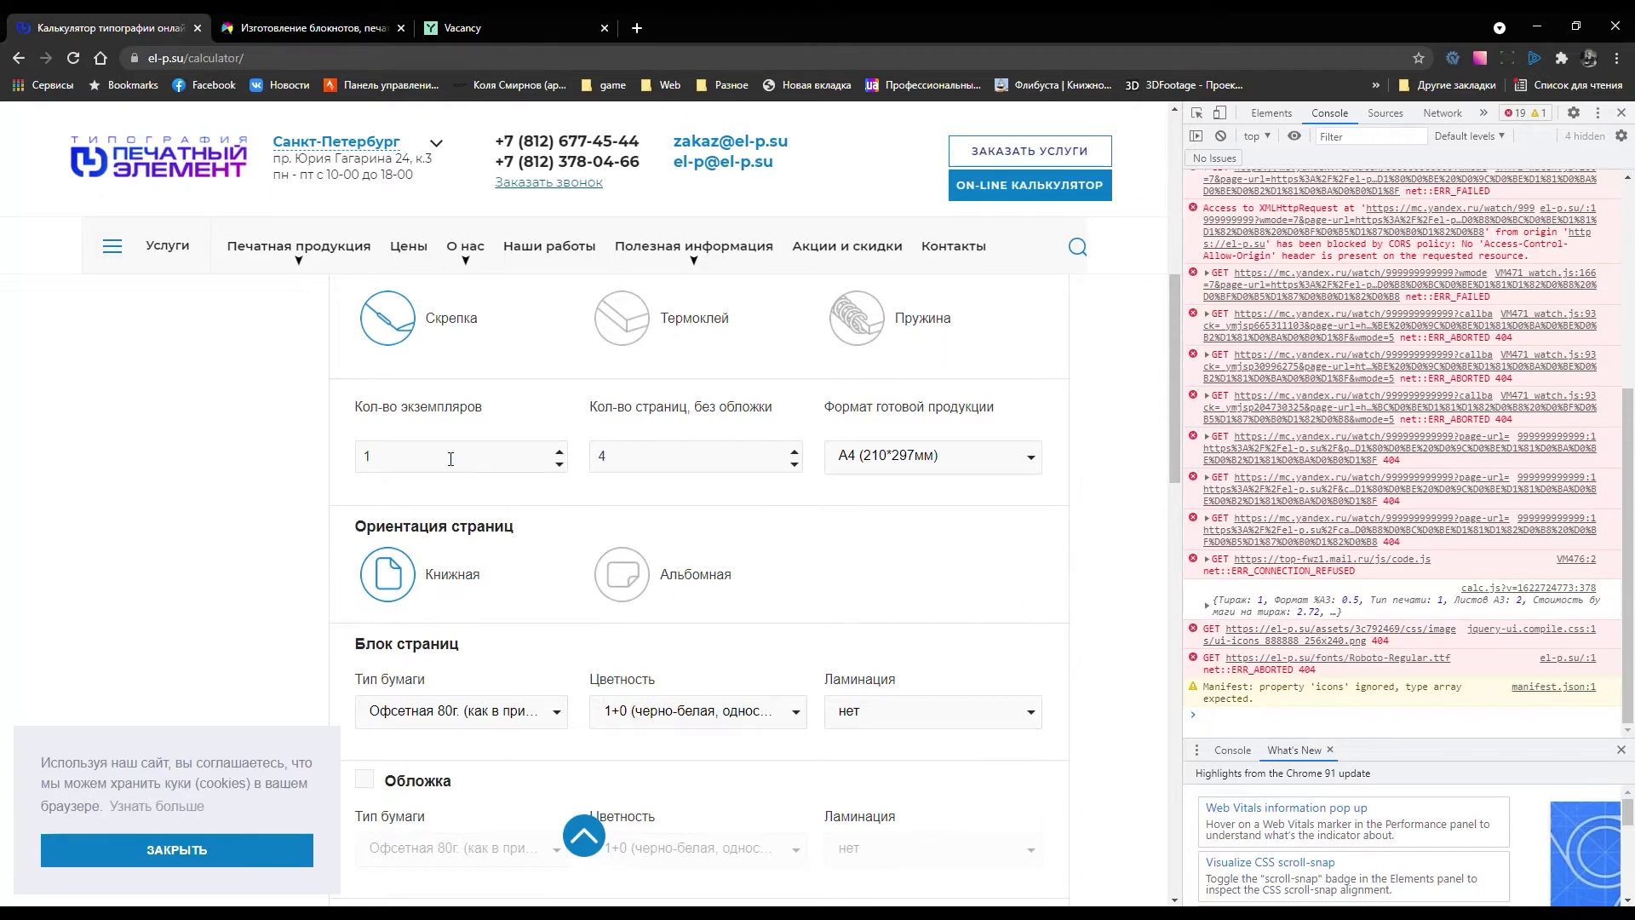
Step: Test the copies and page-count fields with the arrows and by entering zeros
left_click(560, 450)
left_click(560, 451)
left_click(560, 450)
left_click(561, 465)
left_click(562, 465)
left_click(561, 465)
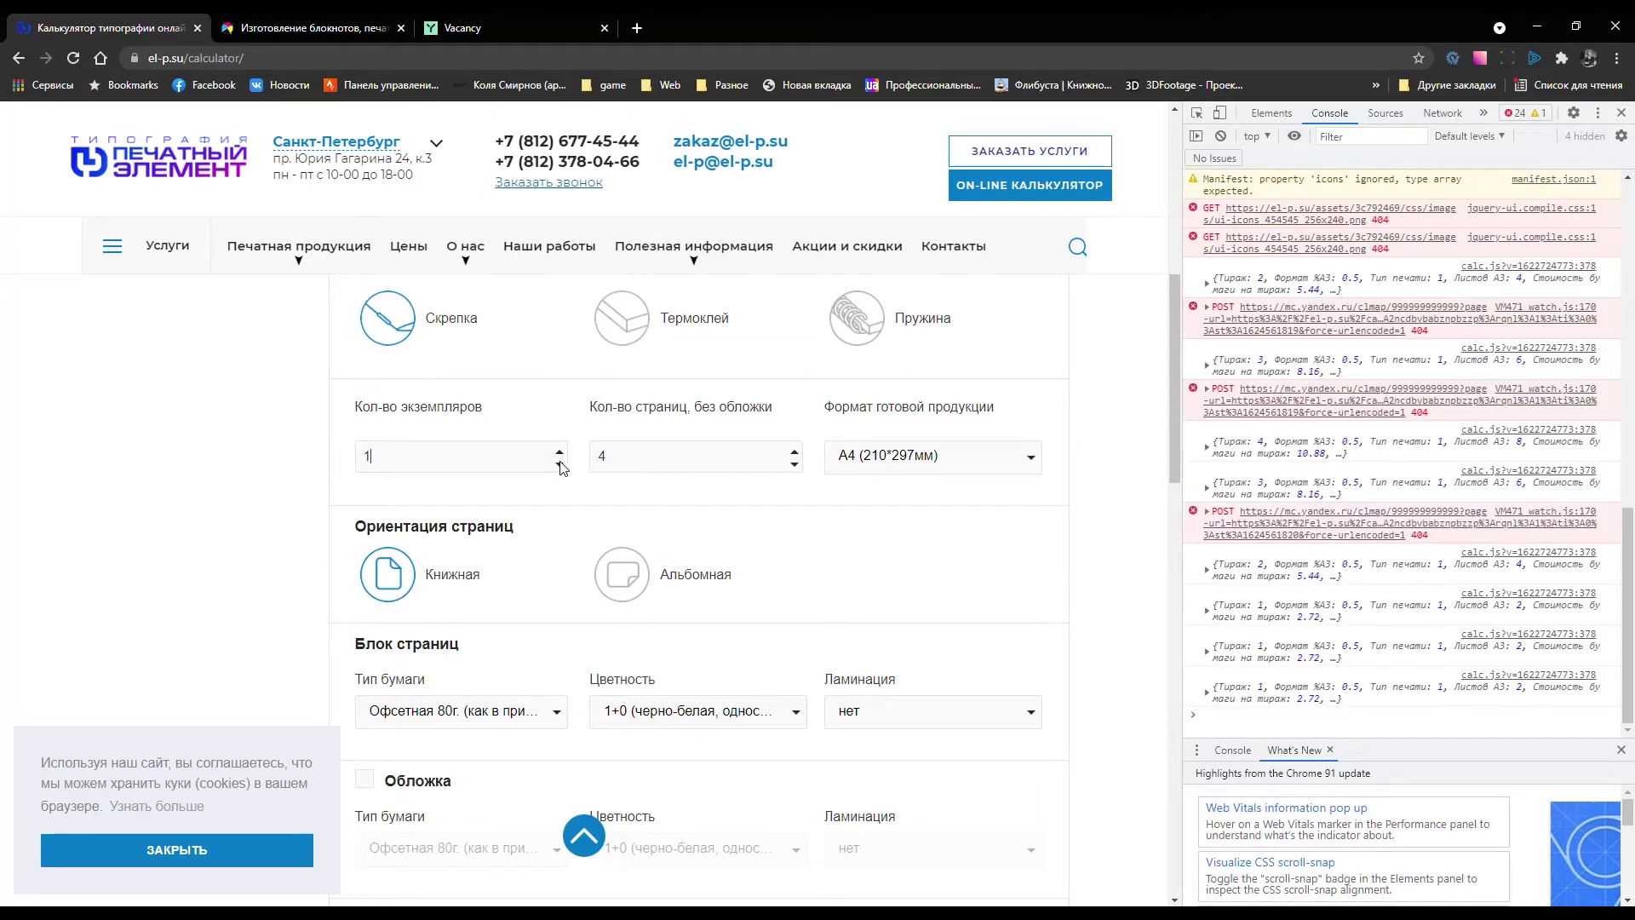
left_click(561, 465)
left_click(561, 465)
left_click(561, 465)
left_click_drag(528, 456, 0, 455)
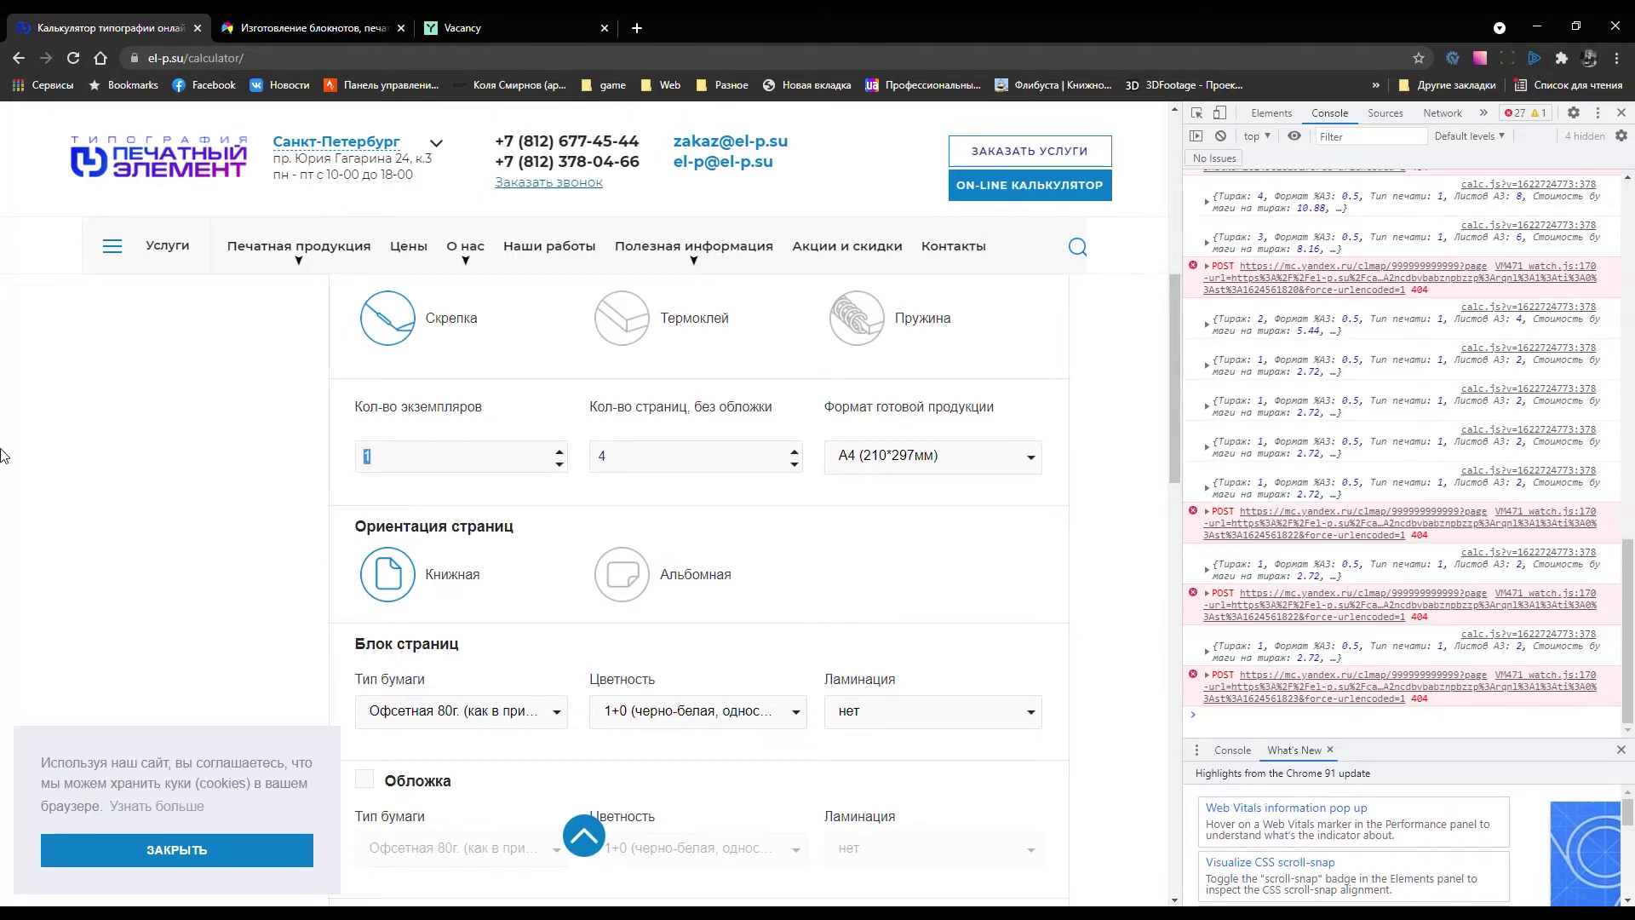
type("0000")
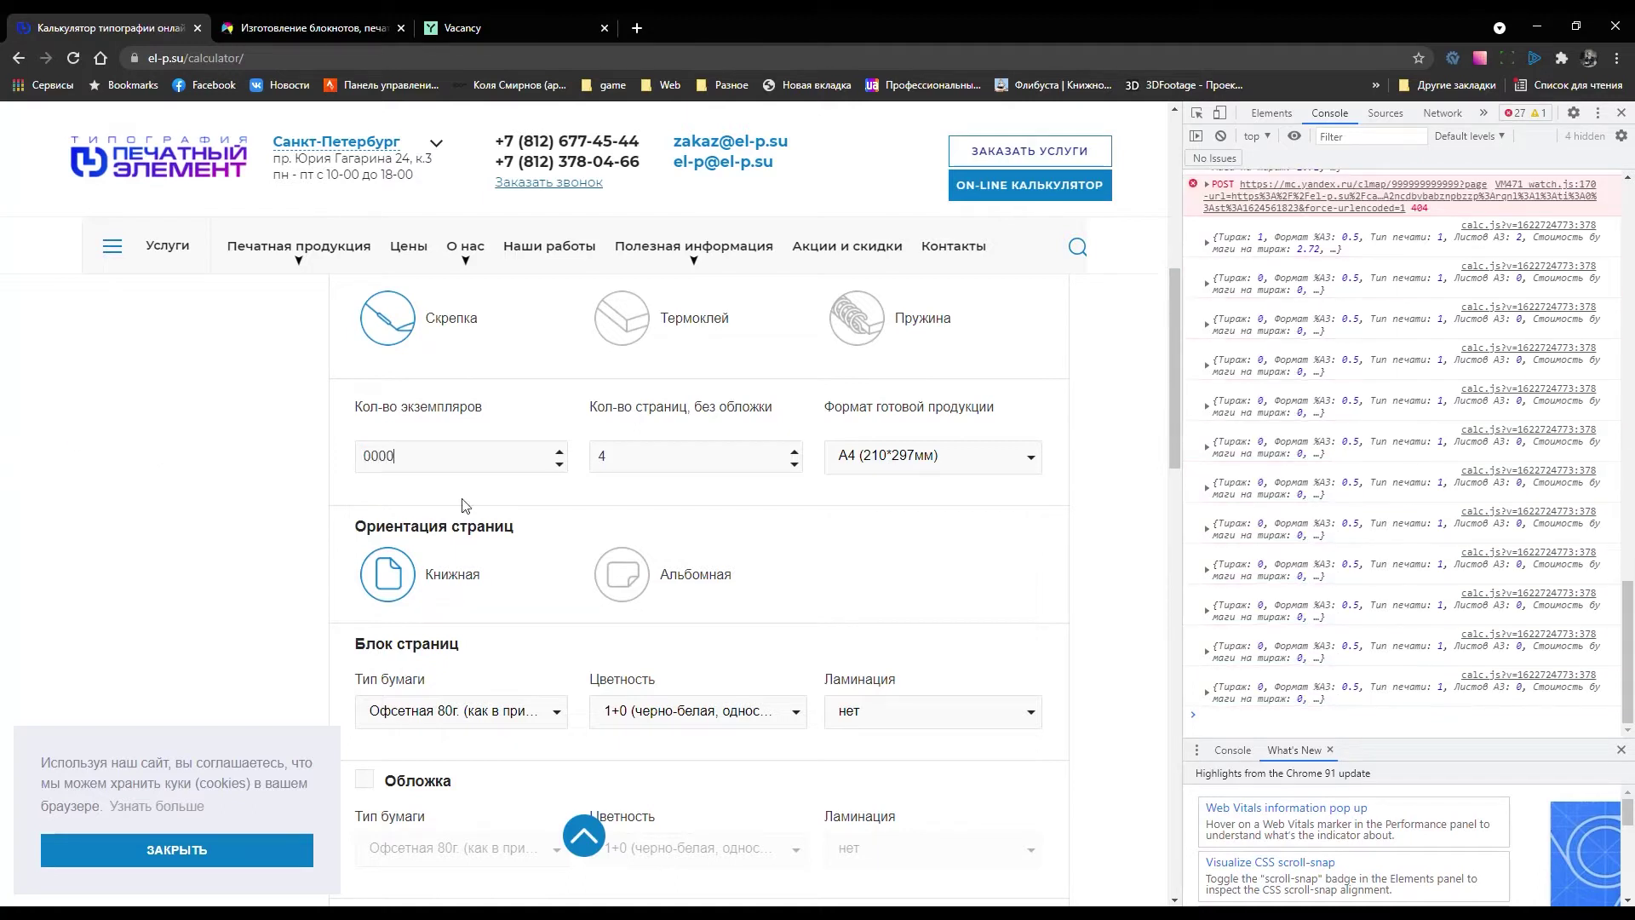
left_click_drag(633, 449, 431, 453)
type("00000")
Step: Set A5 format with Мелованная 130г pages, 1+1 printing and double-sided gloss 30 мк lamination
left_click(938, 458)
left_click(903, 514)
scroll(738, 431, "down", 1)
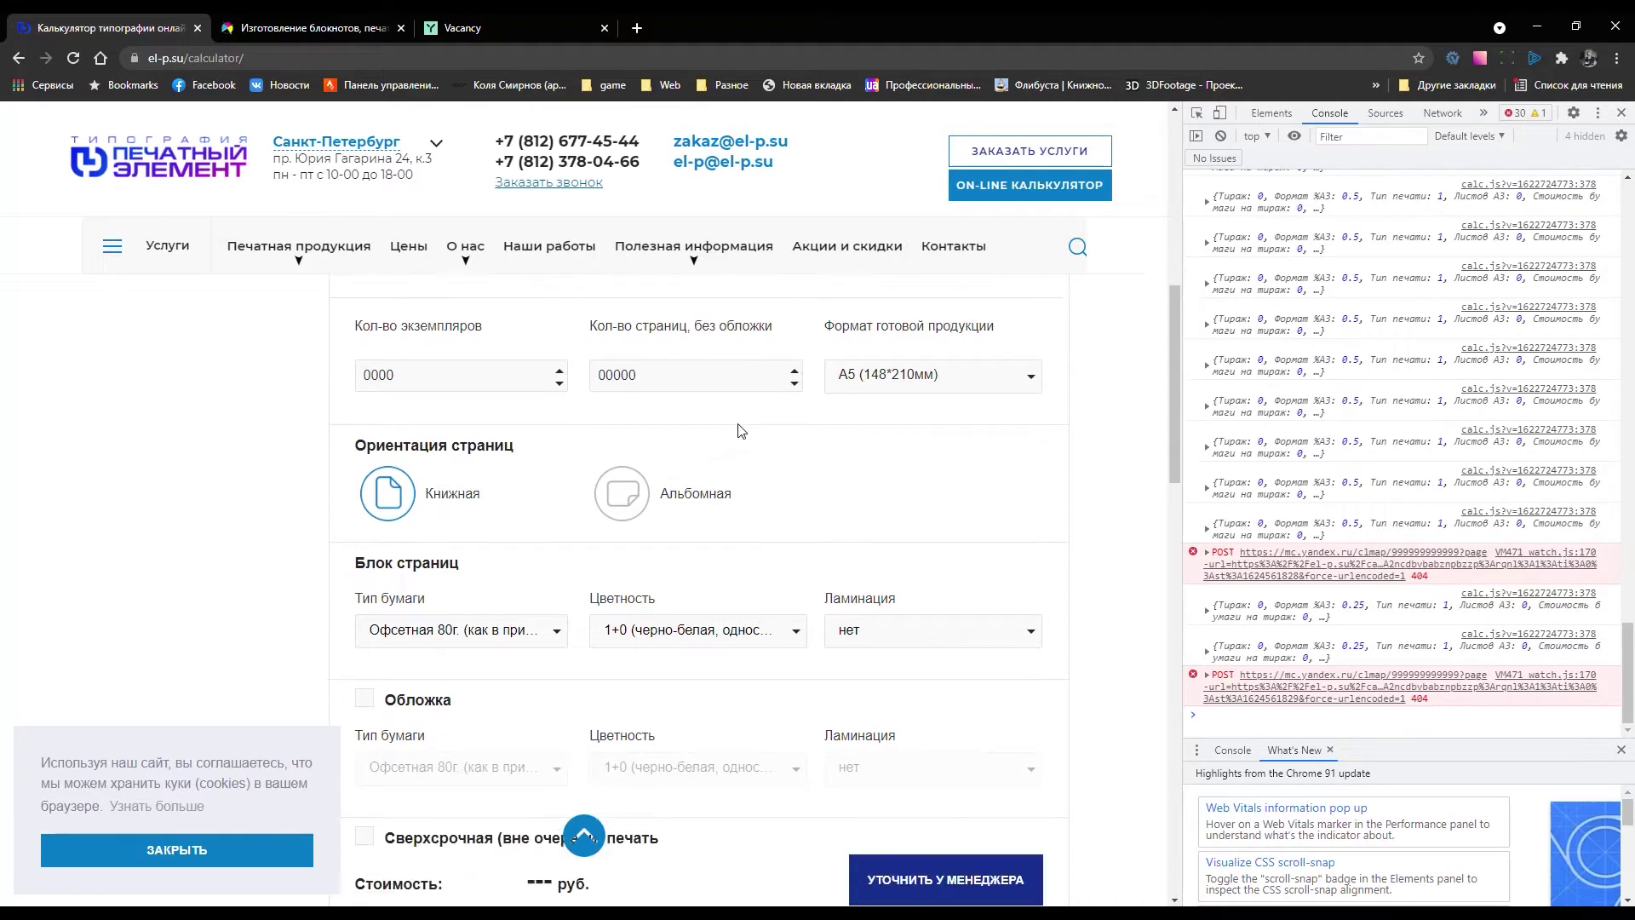
scroll(711, 507, "down", 3)
left_click(467, 369)
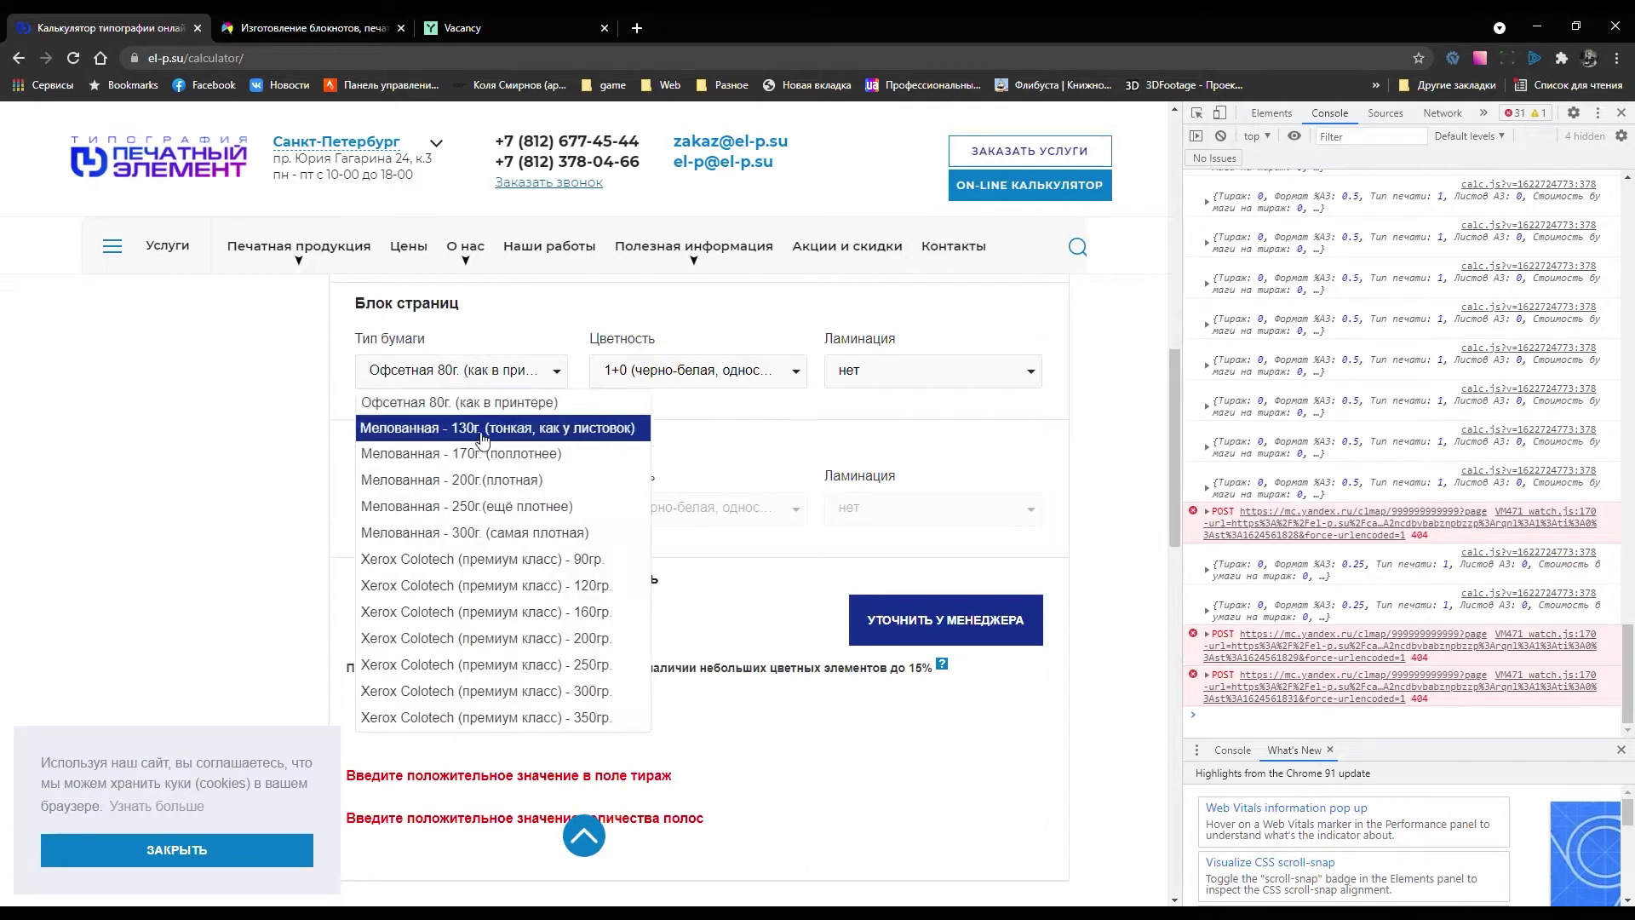
left_click(460, 431)
left_click(641, 379)
left_click(681, 456)
left_click(942, 380)
left_click(946, 458)
scroll(366, 503, "down", 1)
scroll(368, 477, "up", 1)
Step: Add a cover of Мелованная 200г paper with one-sided matte 30 мк lamination
left_click(363, 439)
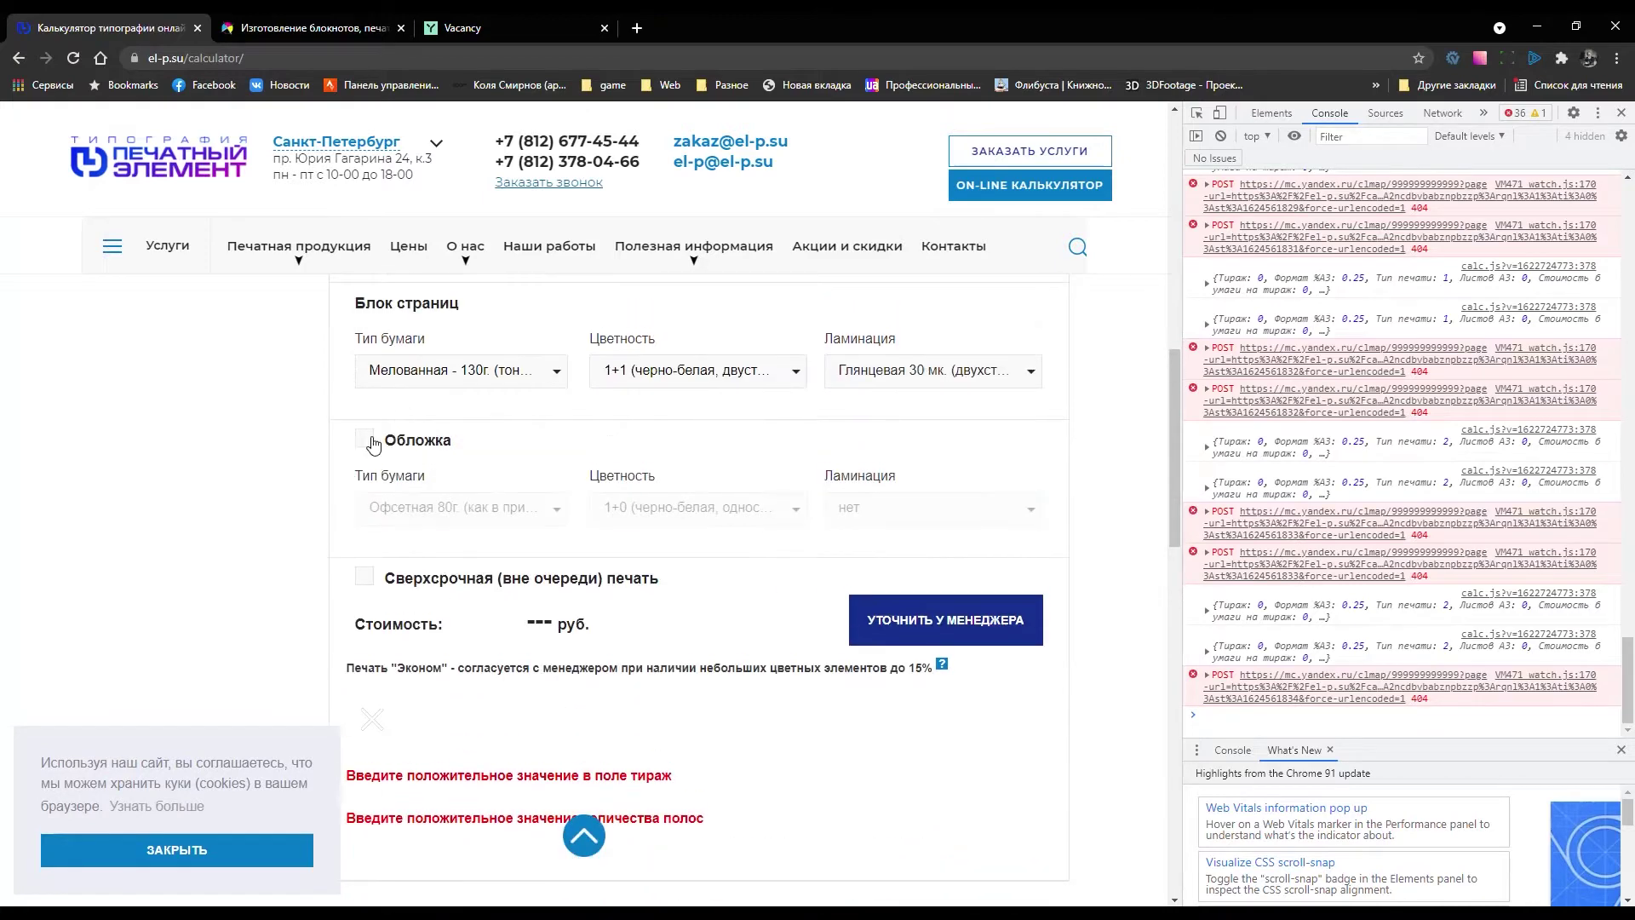
scroll(570, 492, "down", 1)
left_click(485, 421)
left_click(477, 533)
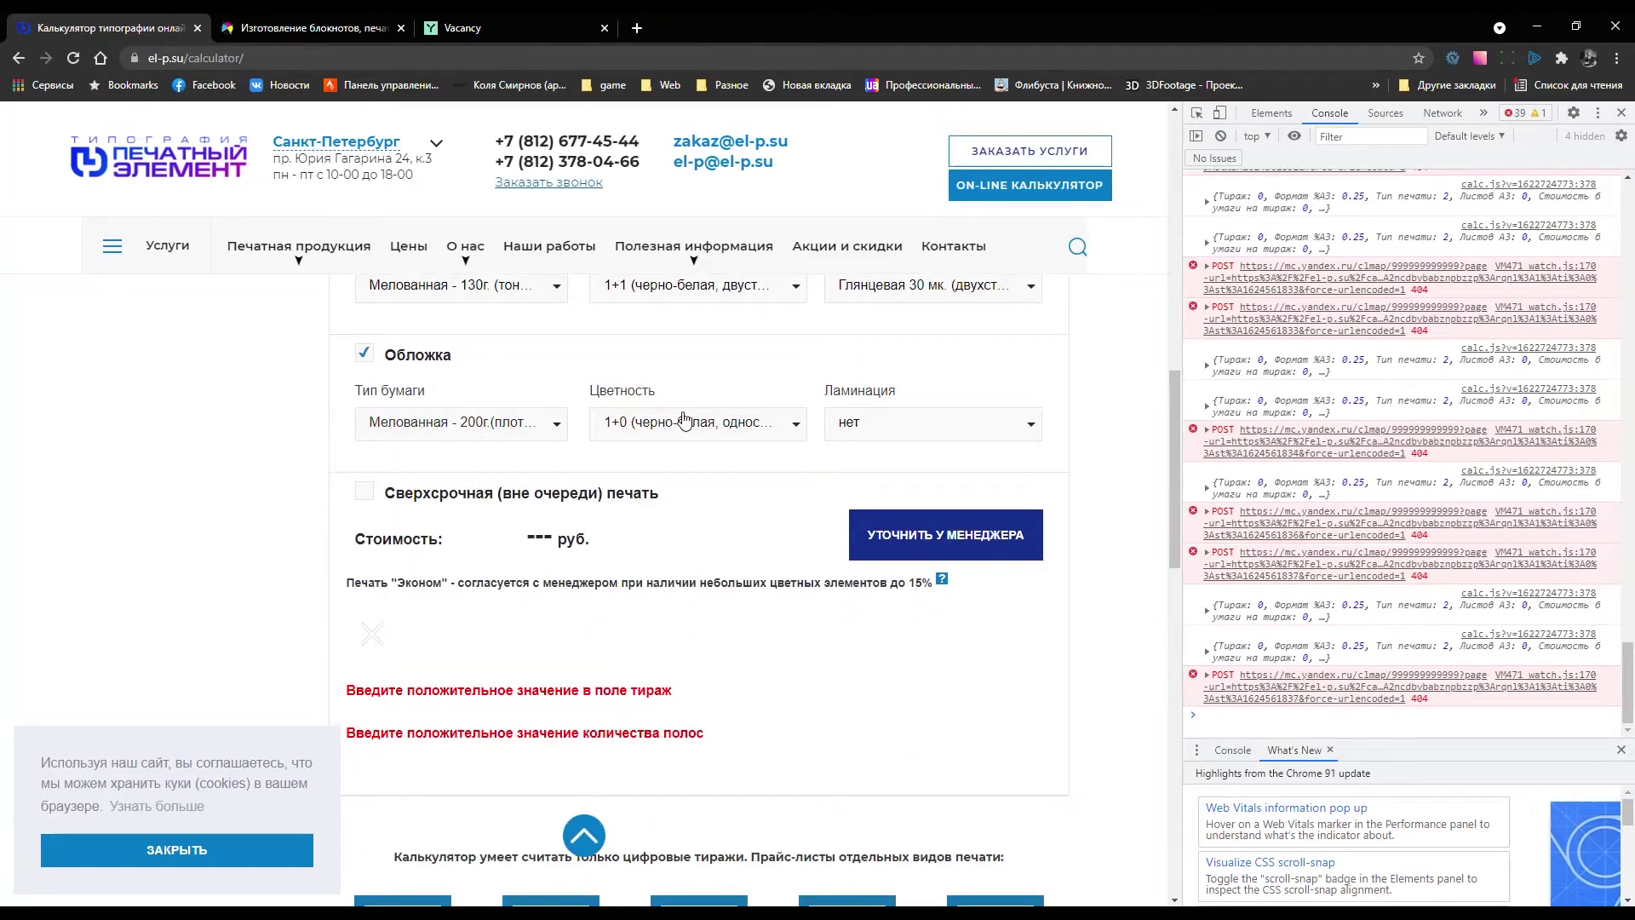
left_click(933, 423)
left_click(894, 527)
Step: Review the form and select the minimum order amount text
scroll(732, 481, "down", 2)
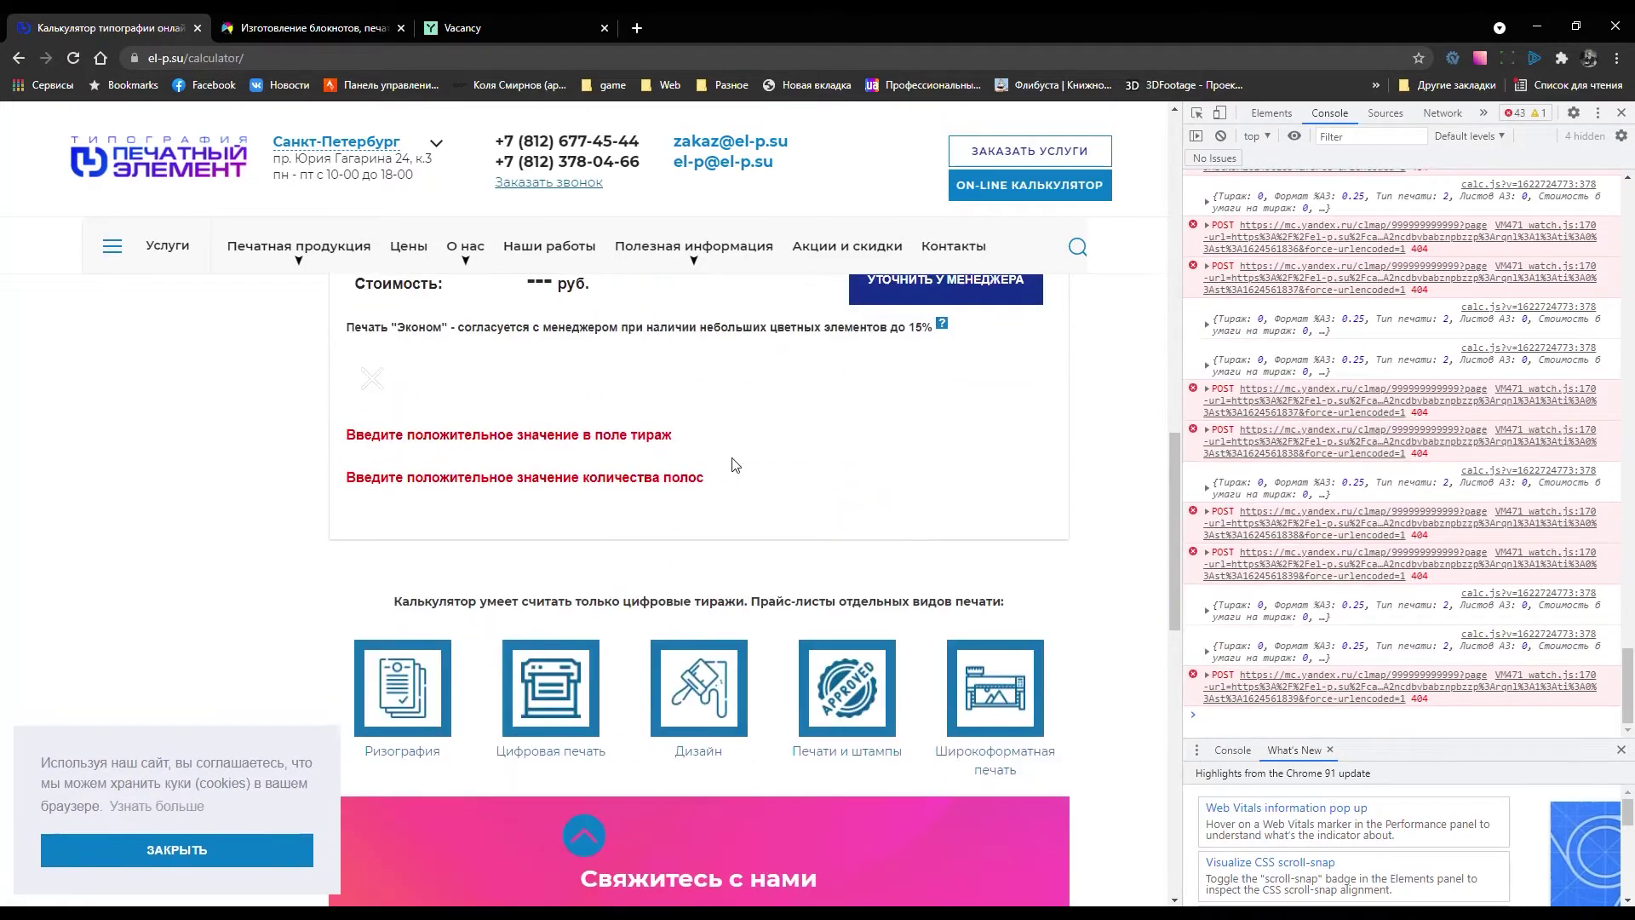
scroll(732, 481, "up", 1)
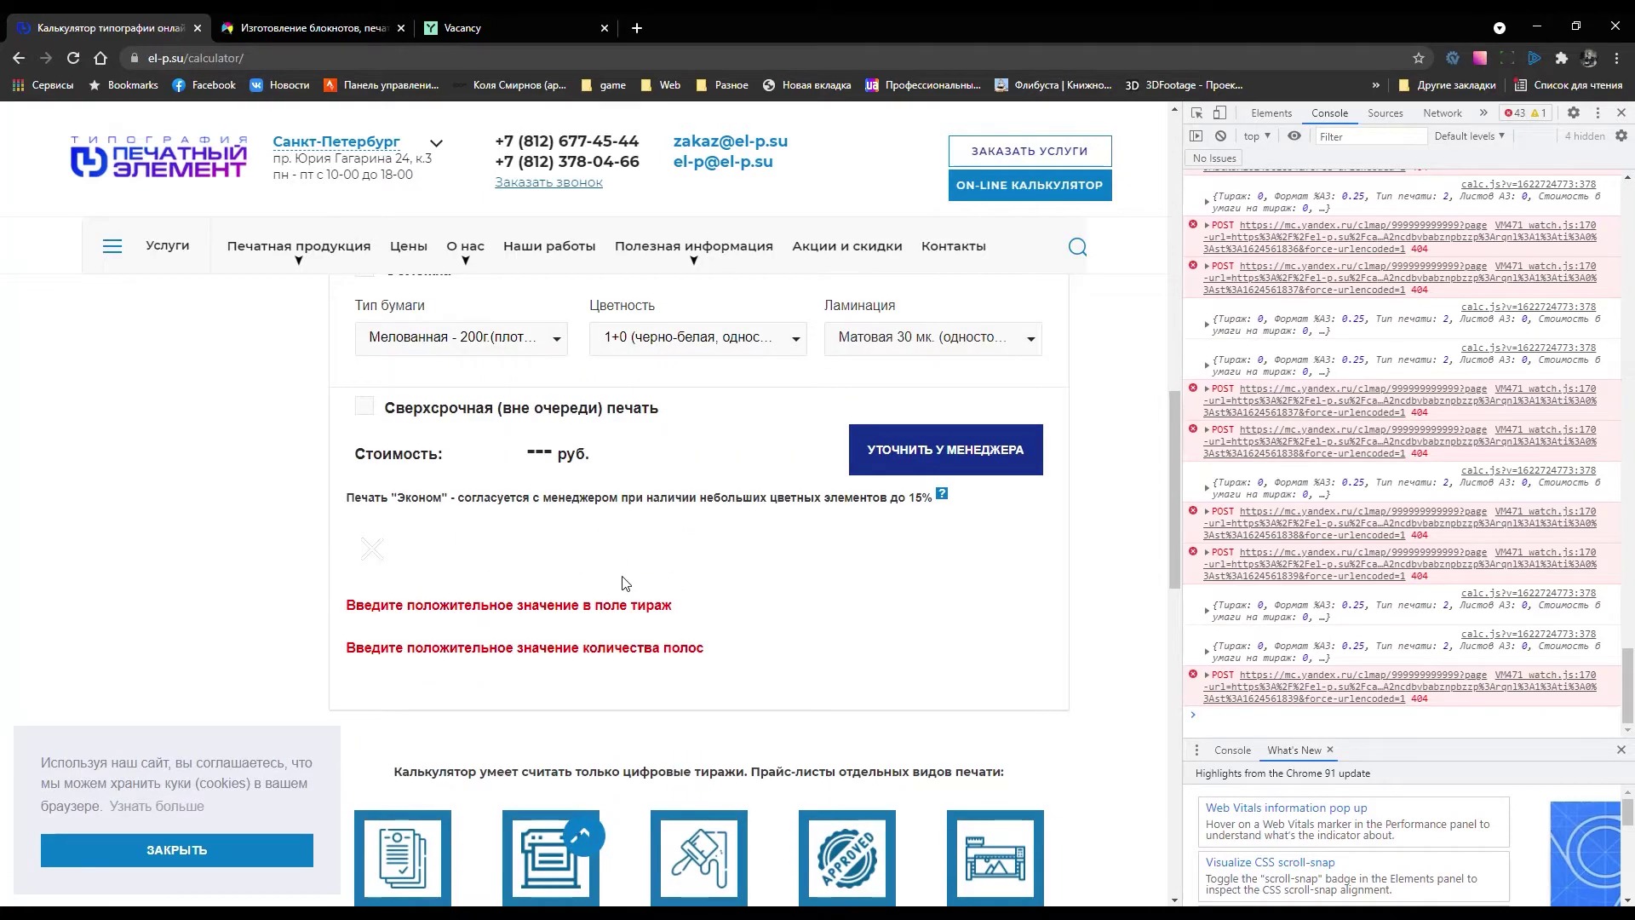
scroll(628, 588, "up", 2)
scroll(628, 595, "up", 3)
scroll(626, 602, "up", 2)
scroll(621, 603, "down", 4)
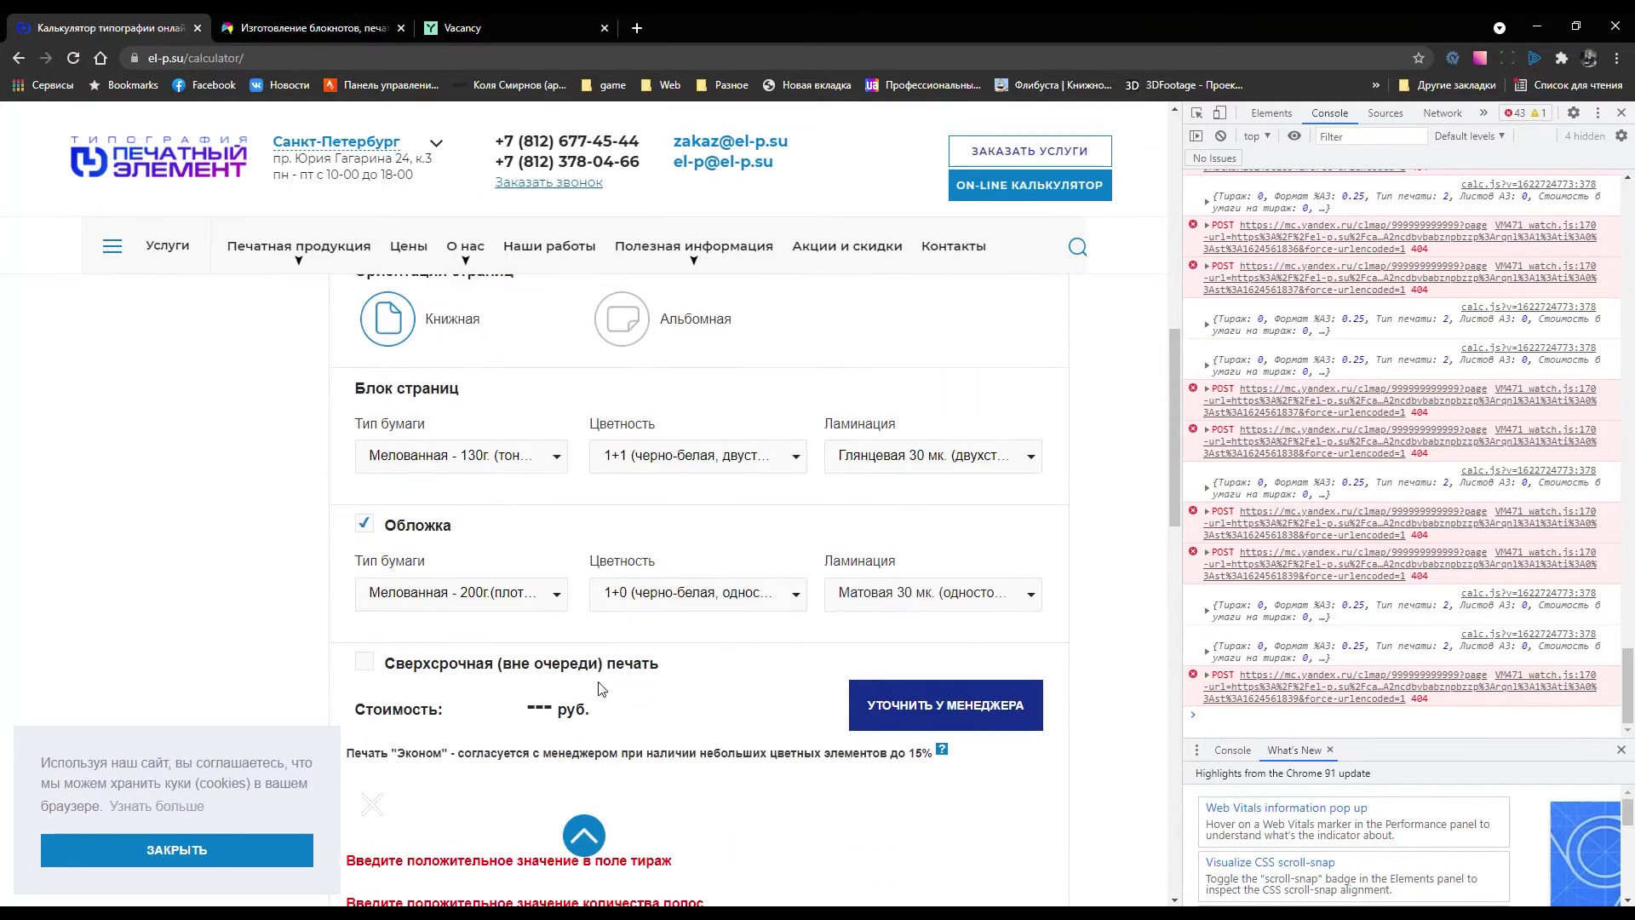
scroll(723, 750, "down", 1)
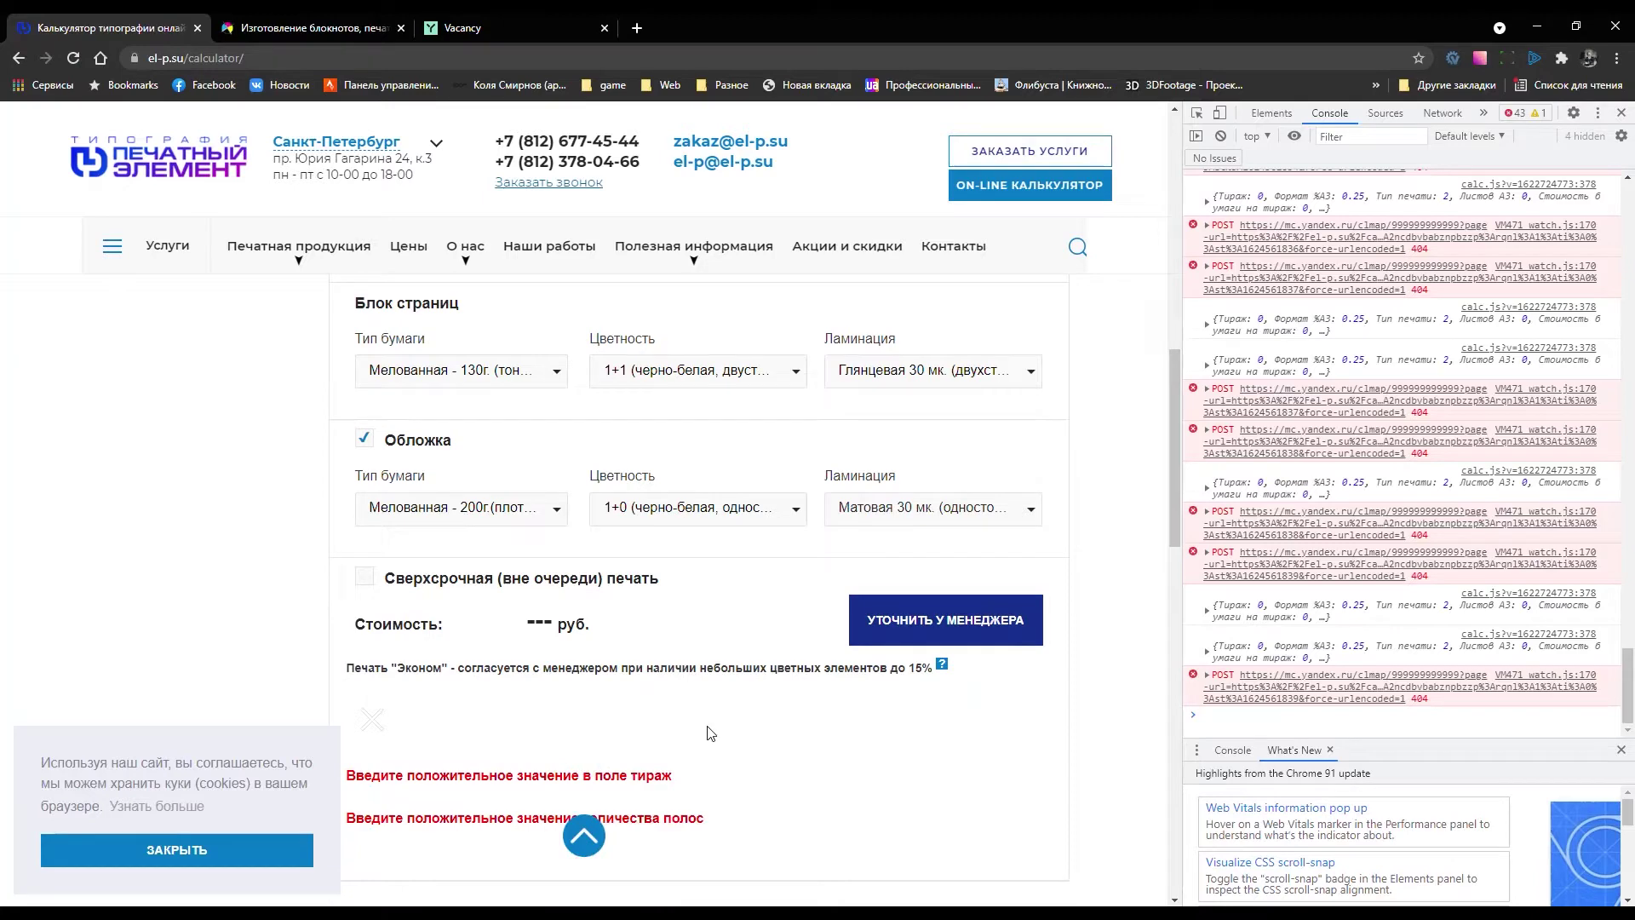
scroll(605, 760, "up", 7)
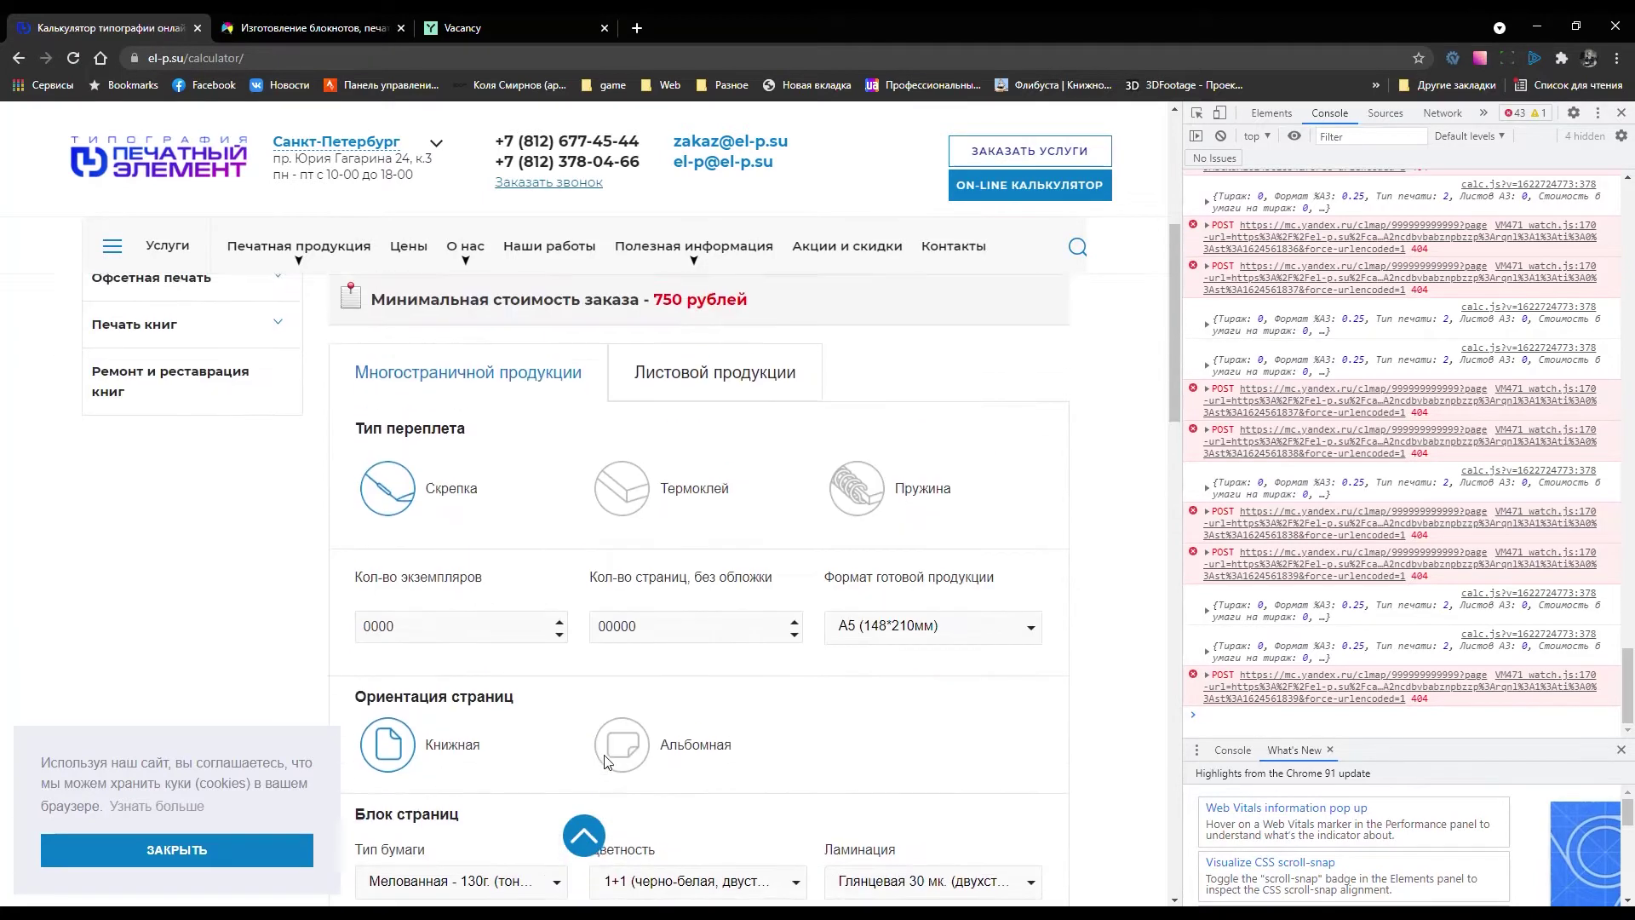
scroll(533, 517, "up", 3)
scroll(681, 492, "down", 3)
left_click_drag(654, 469, 677, 469)
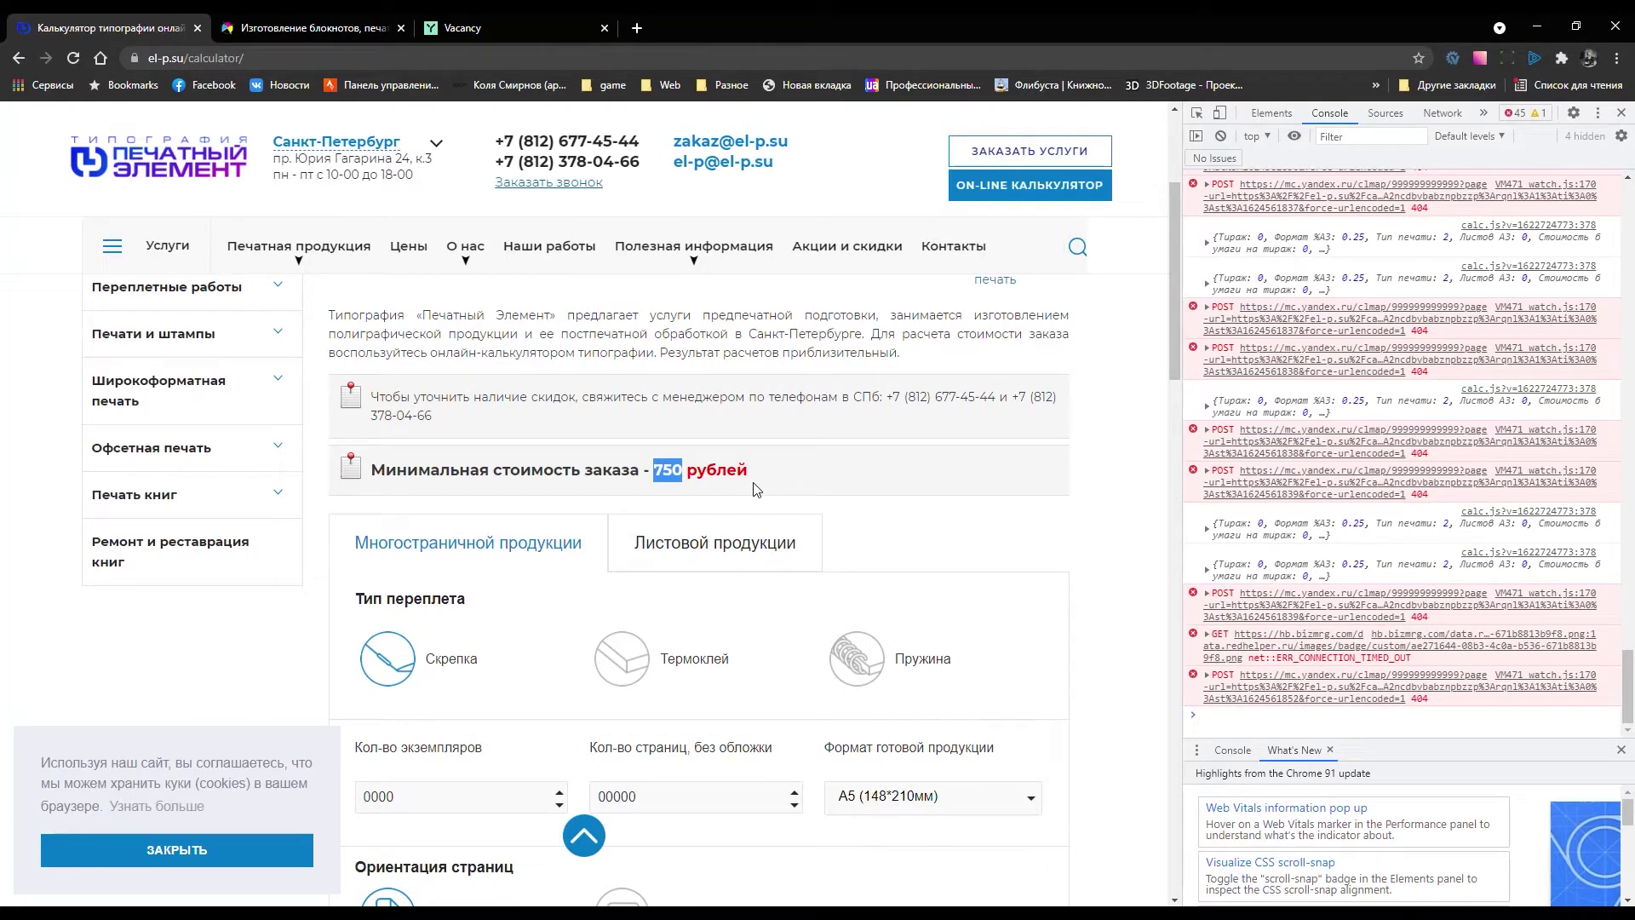
Step: Set the page count to 4 and the copy count to 100
scroll(766, 485, "down", 1)
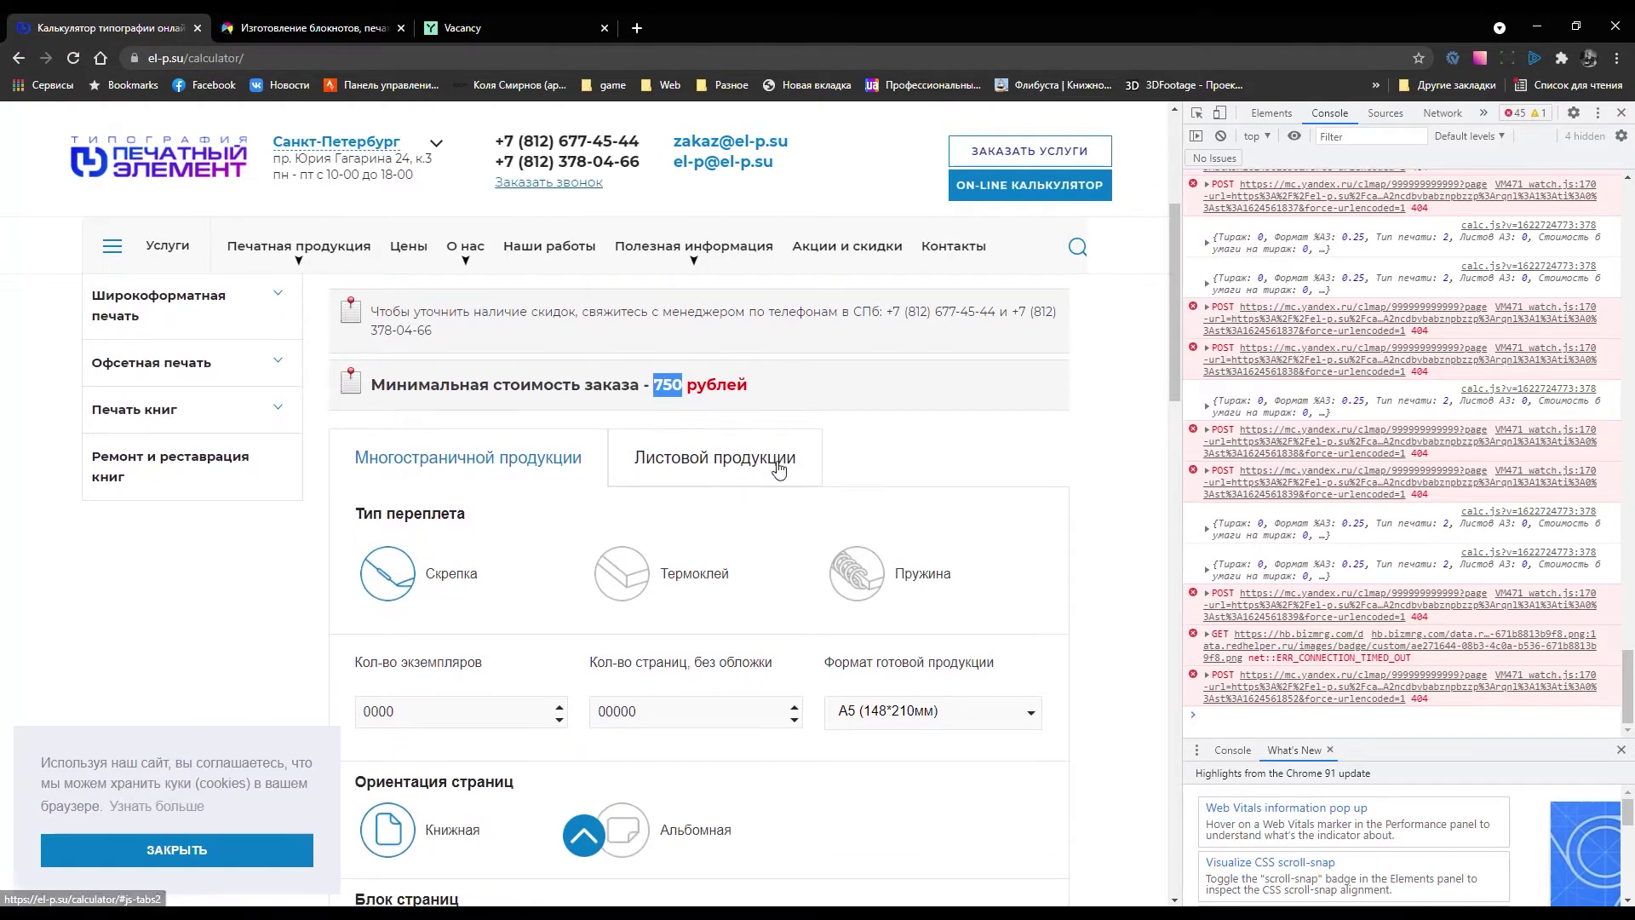
scroll(777, 467, "down", 1)
double_click(610, 624)
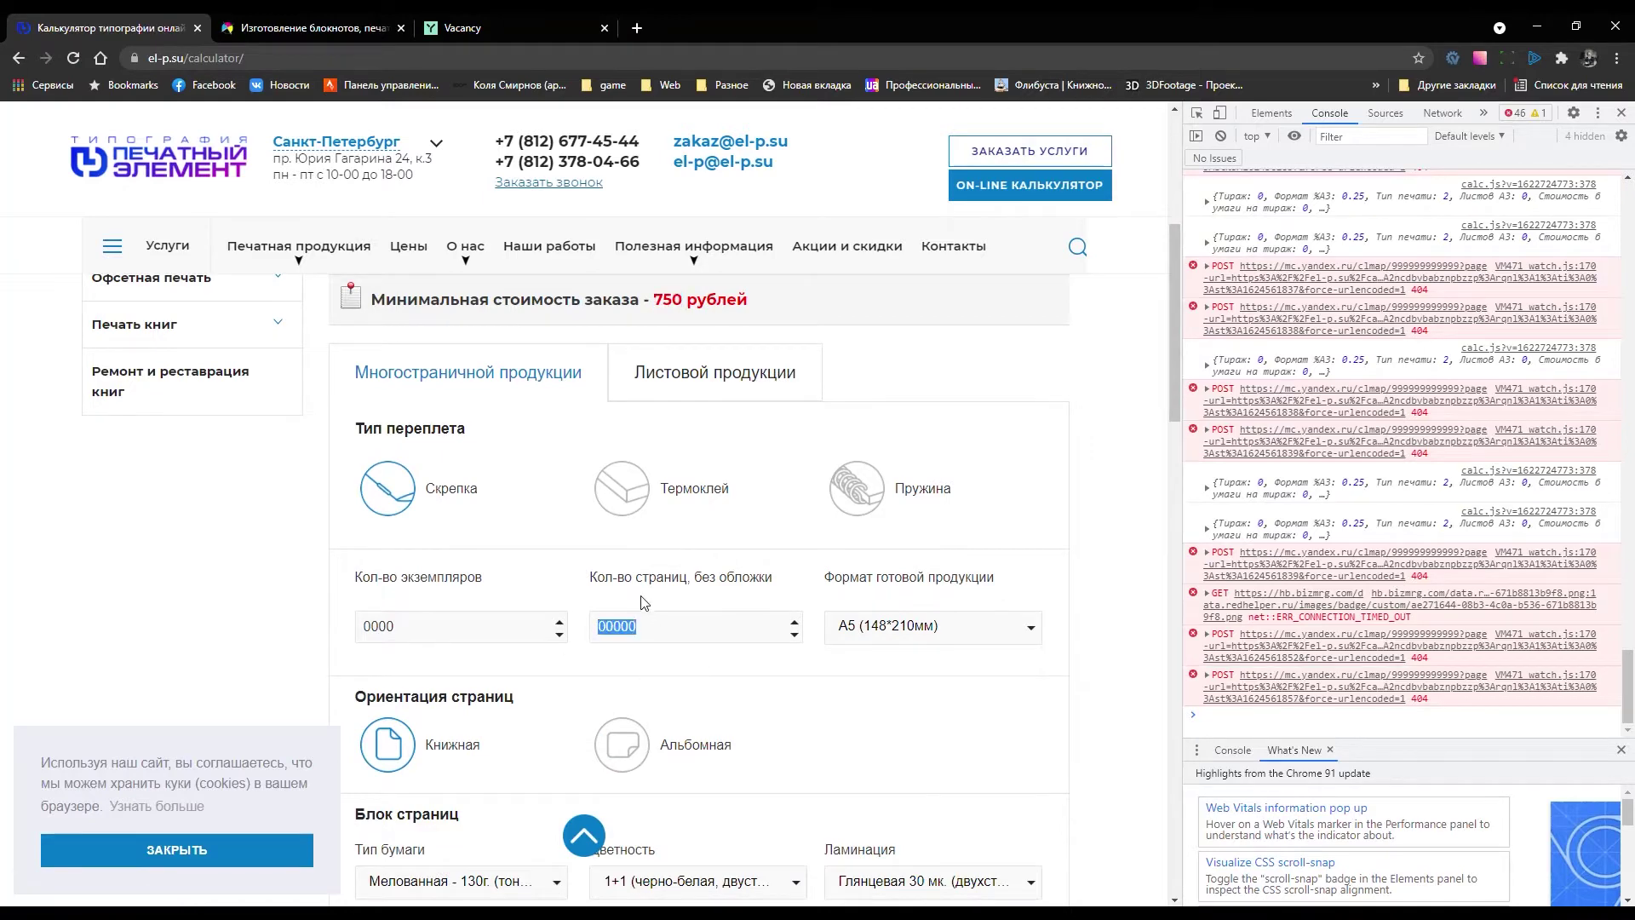
type("4")
double_click(477, 622)
type("100")
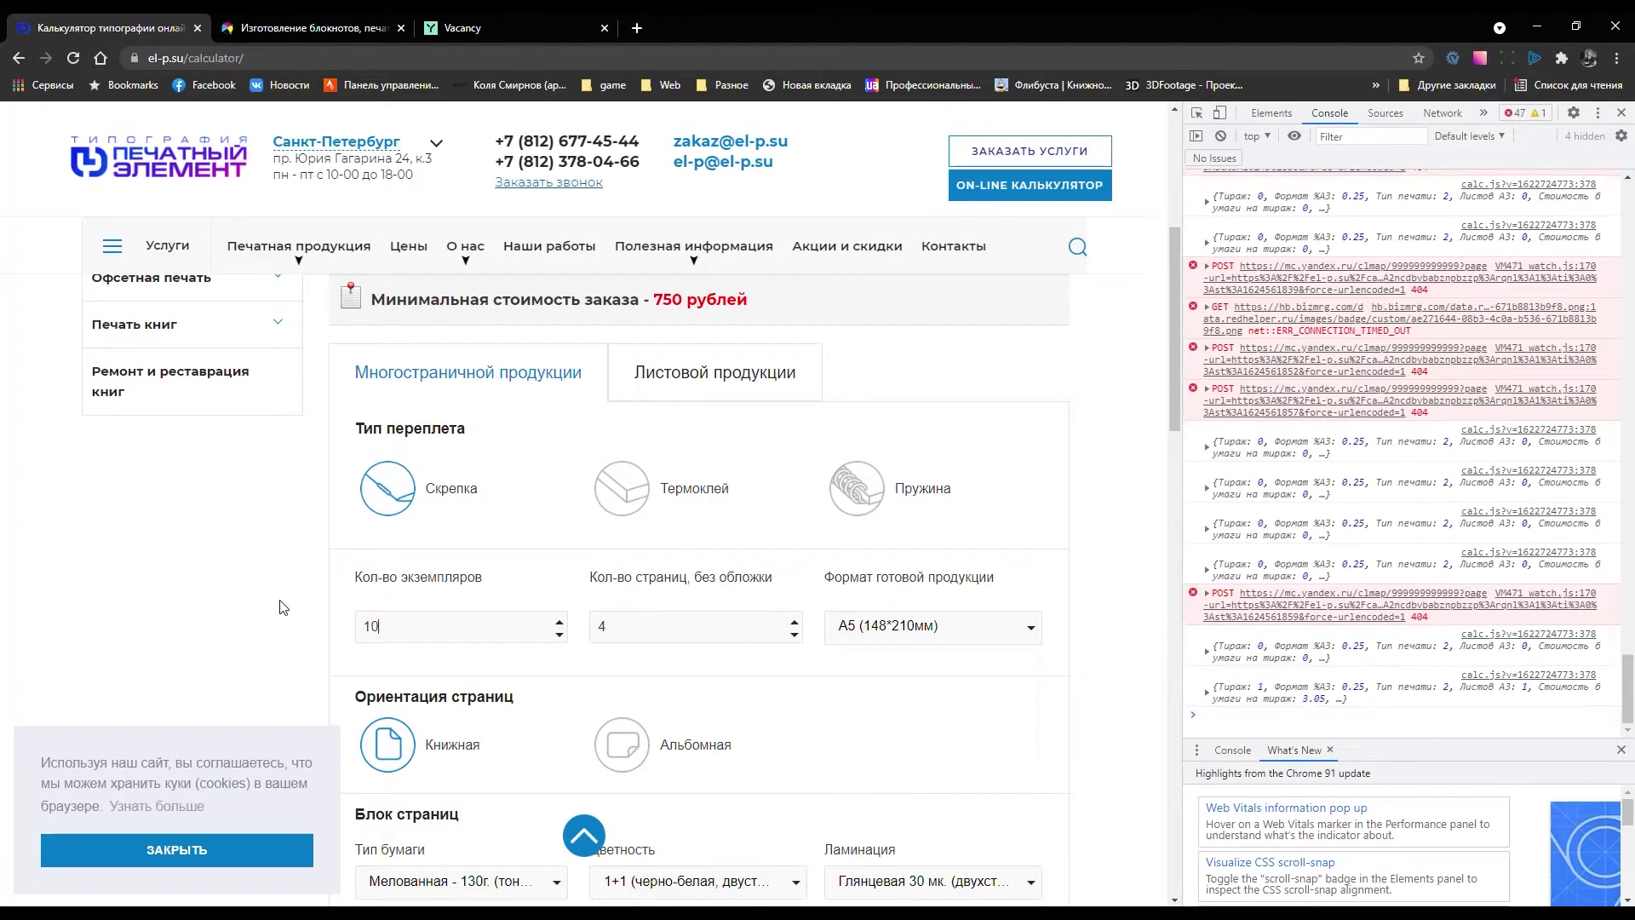
Step: Change the page count to 8 and append .00 to test the field
scroll(799, 535, "down", 5)
scroll(494, 647, "up", 5)
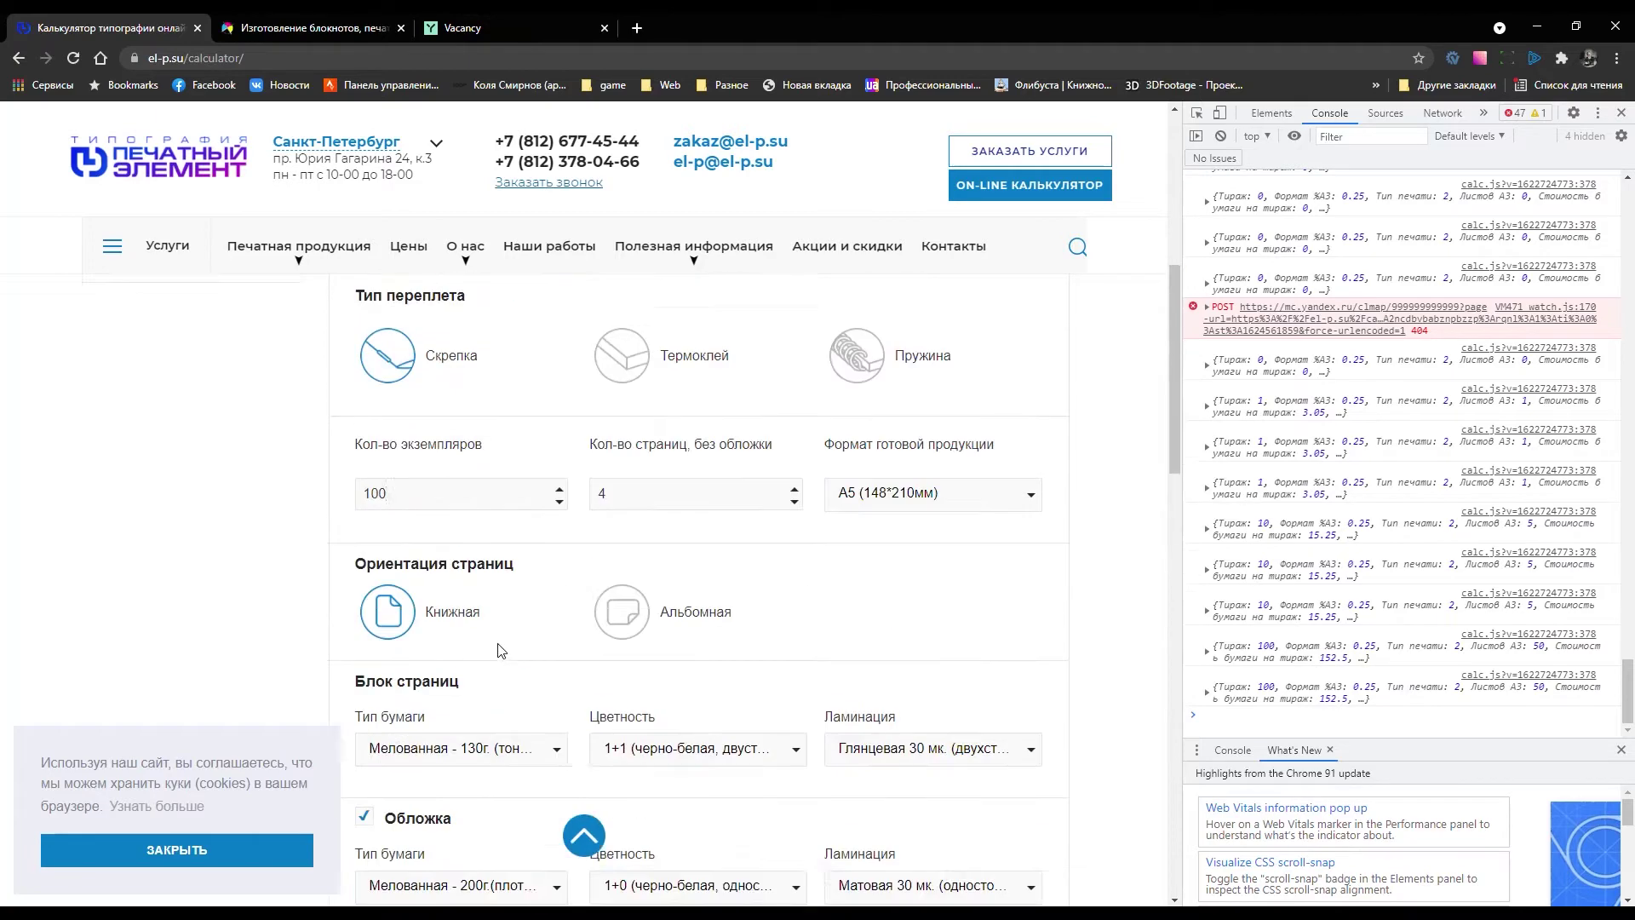
scroll(621, 610, "down", 3)
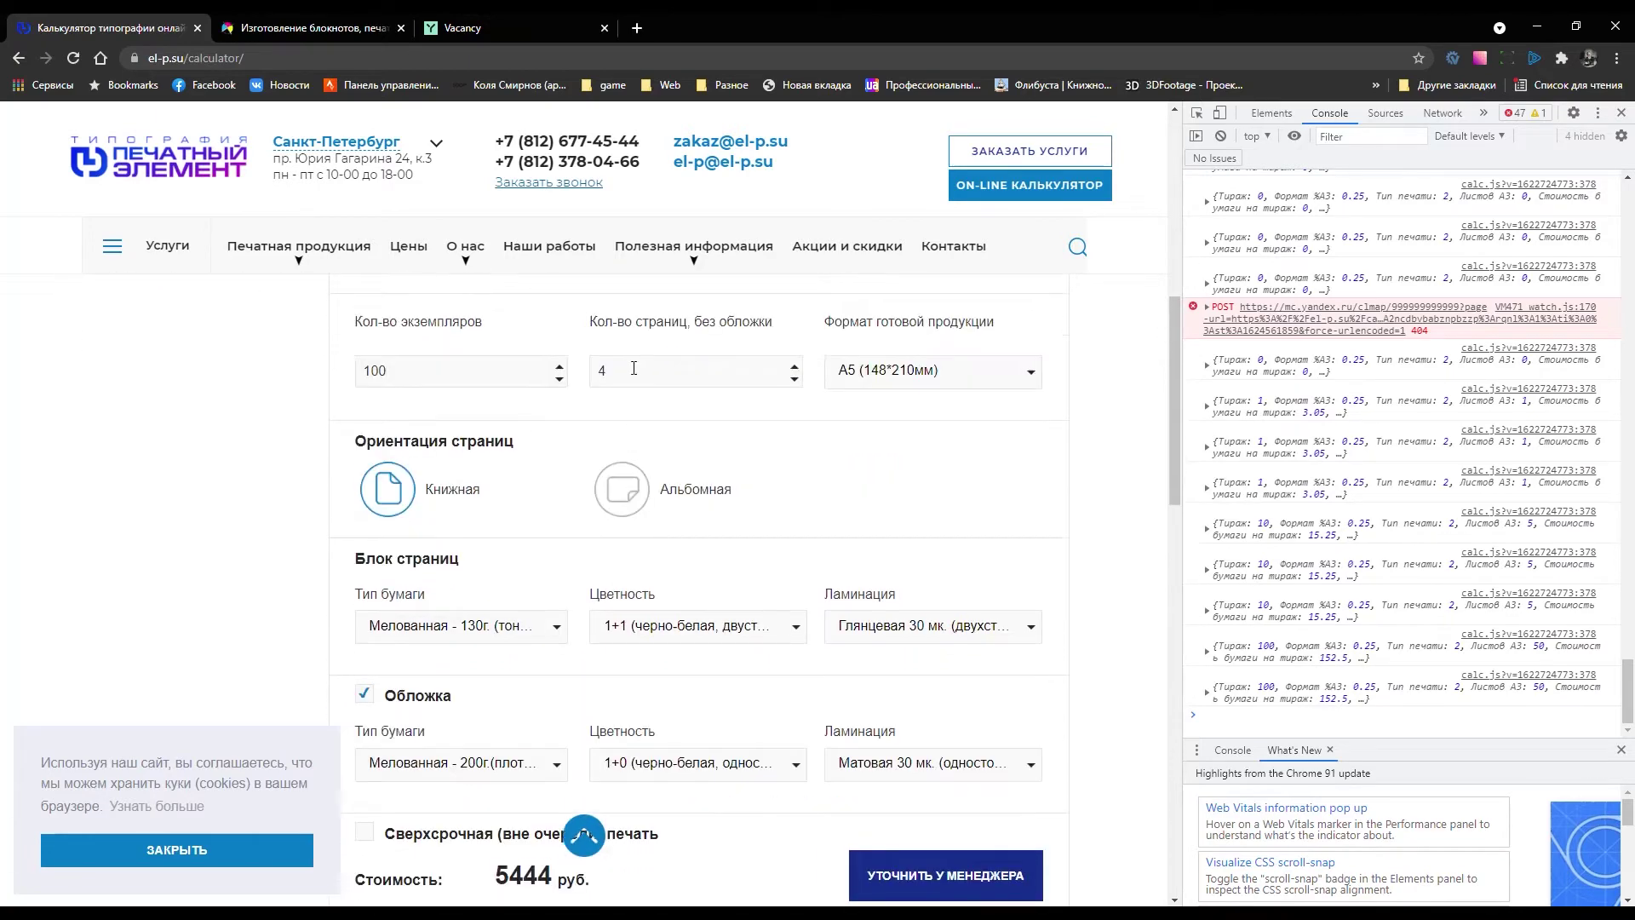
key("BackSpace")
type("8")
scroll(728, 450, "down", 5)
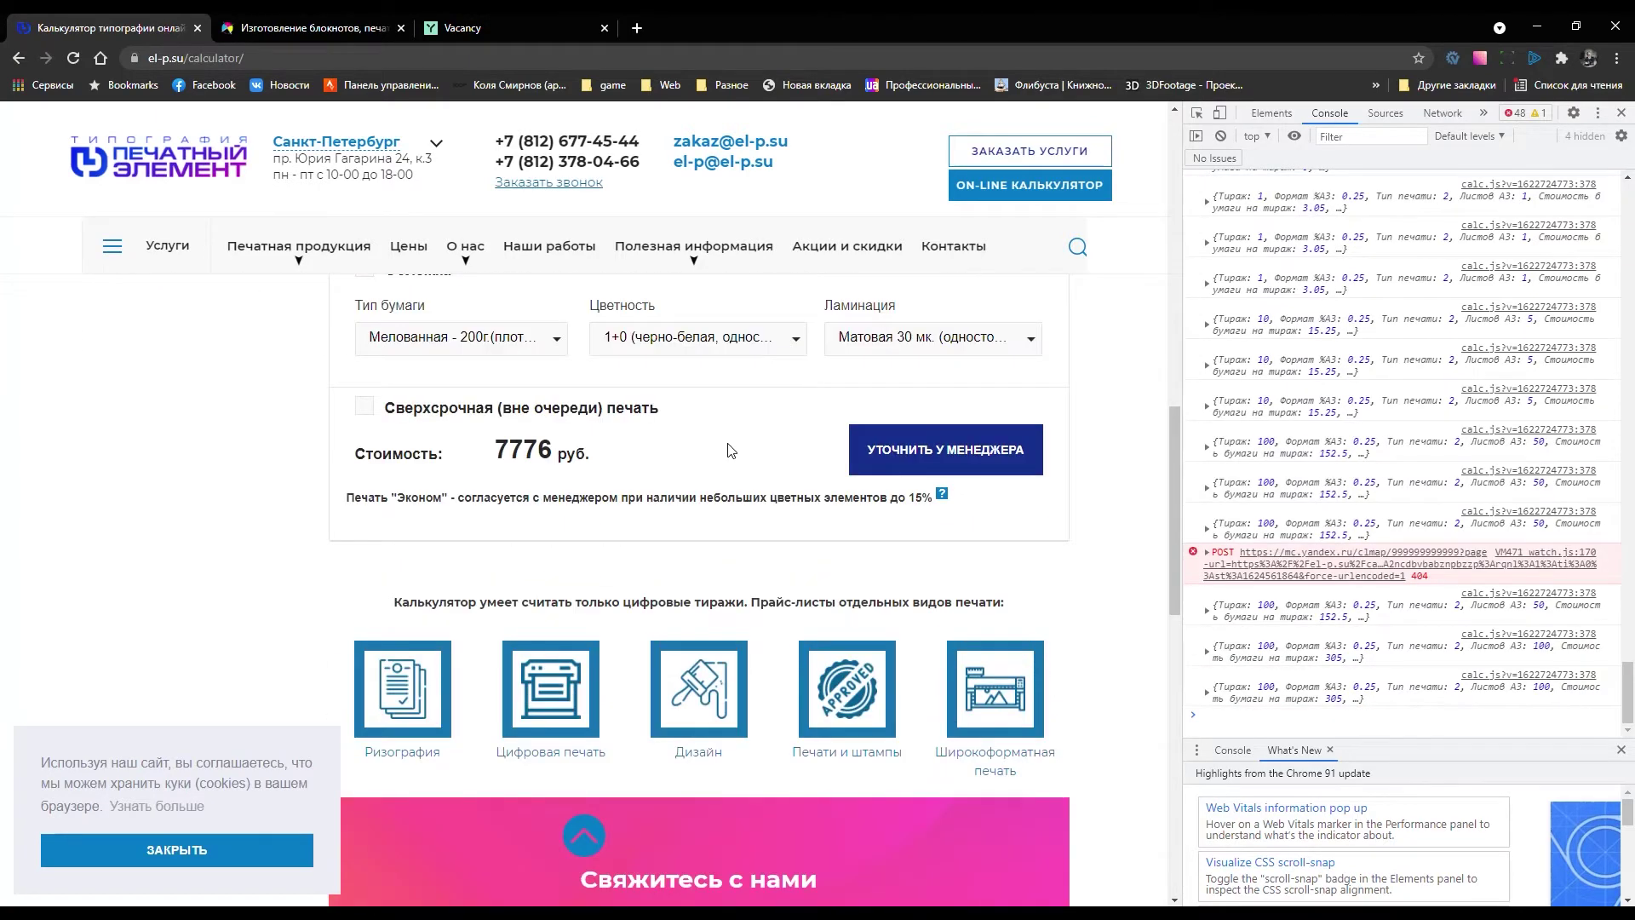
scroll(728, 449, "up", 3)
scroll(620, 417, "up", 3)
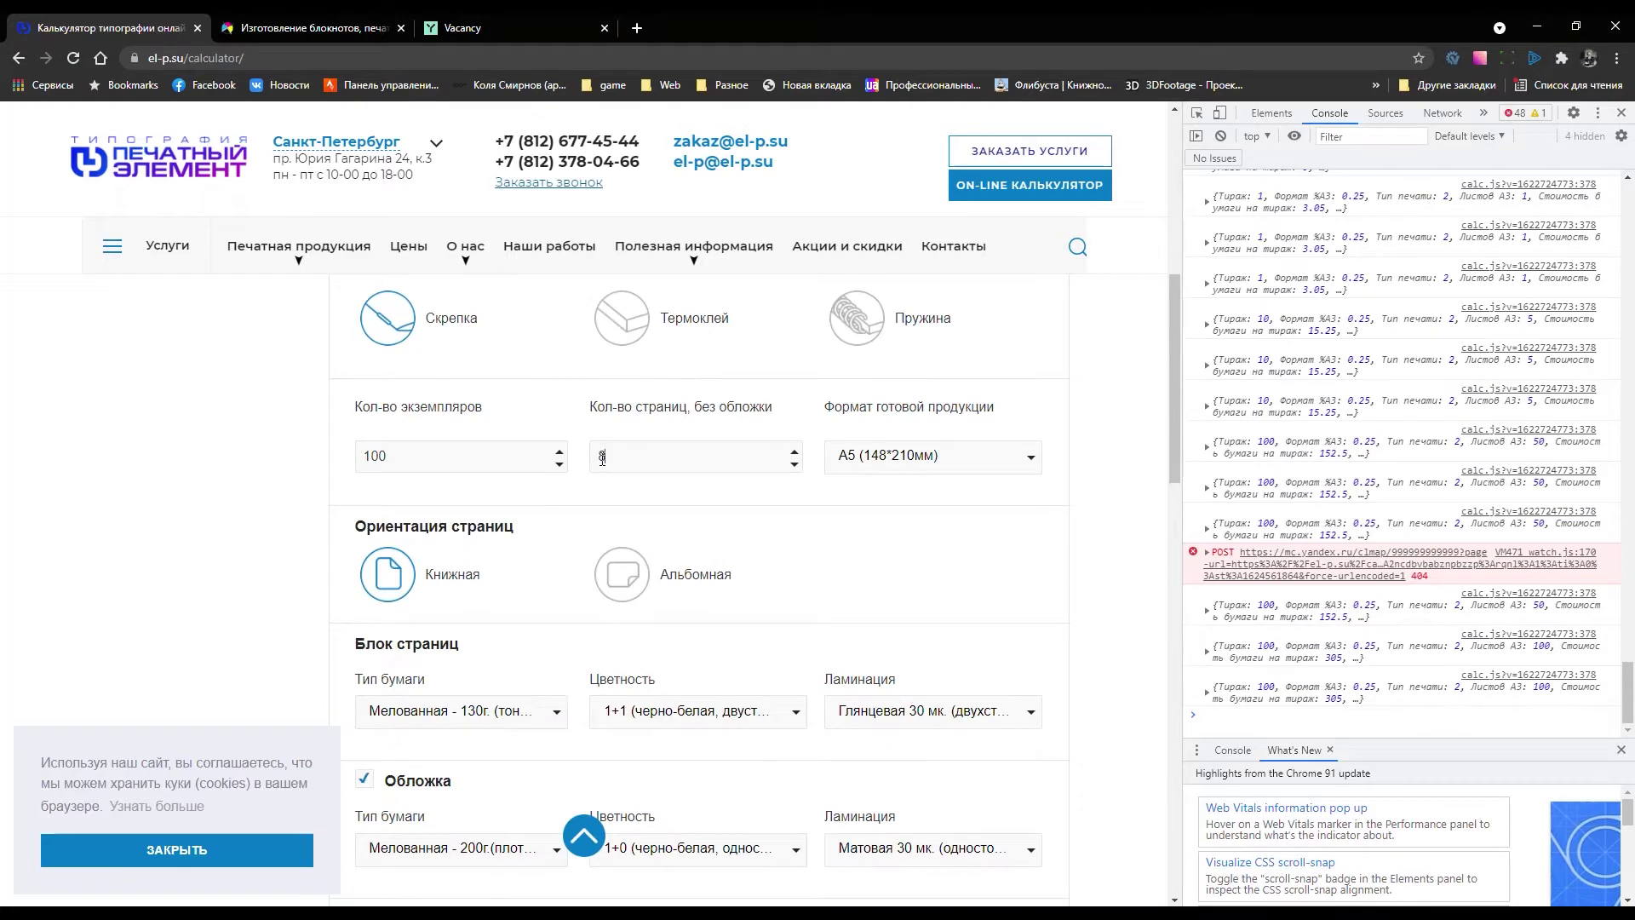
scroll(732, 451, "down", 5)
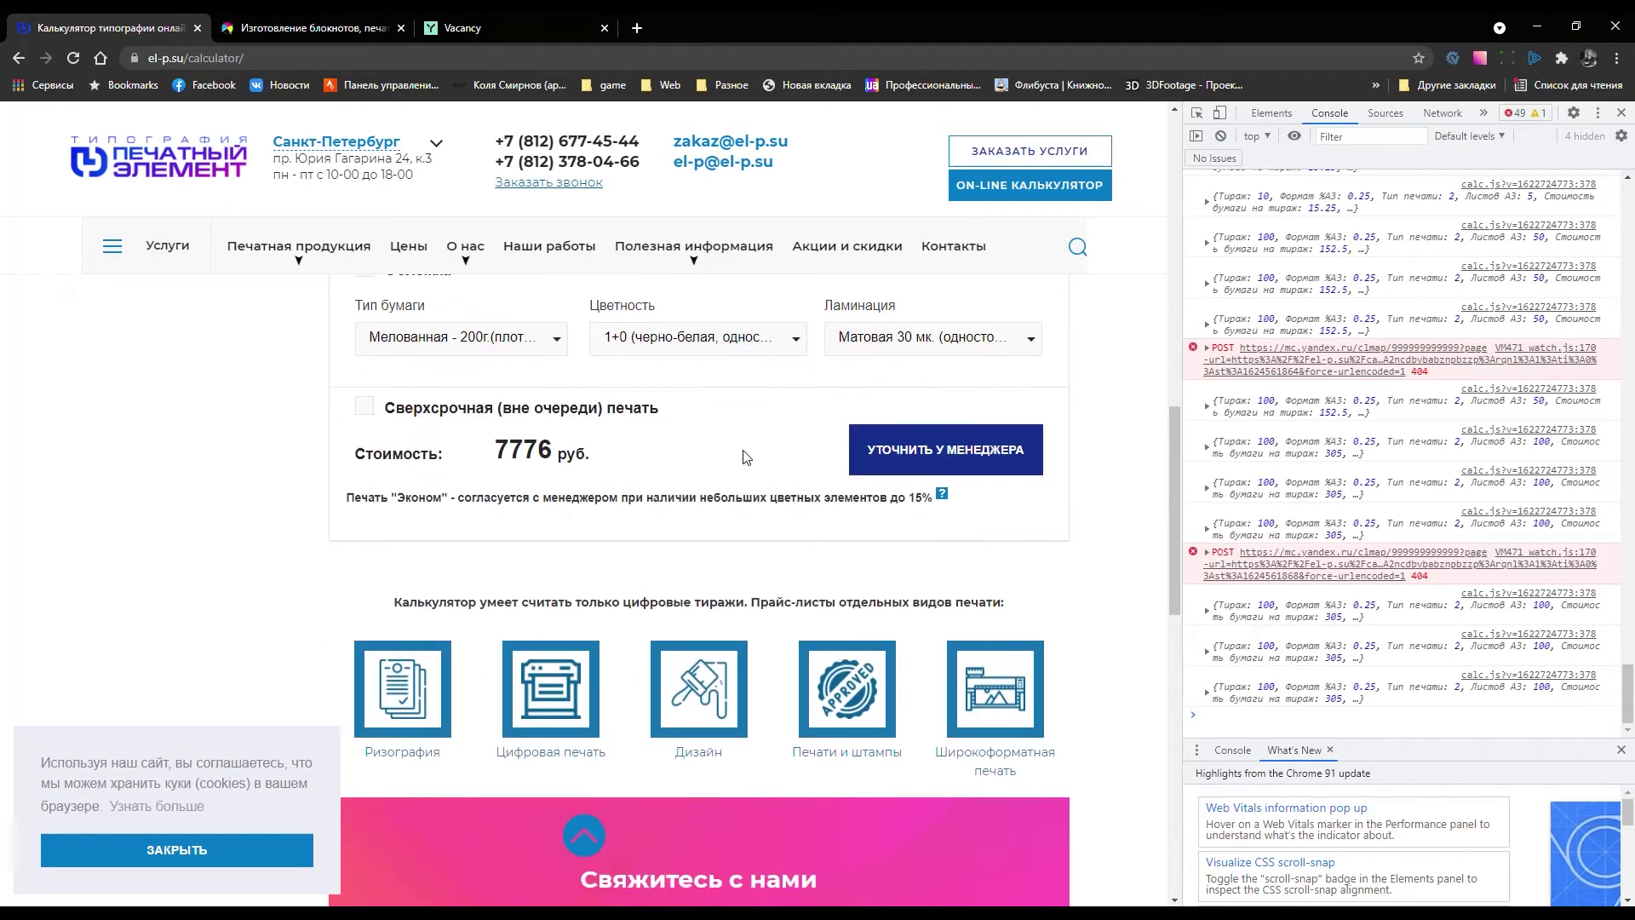
scroll(743, 443, "up", 4)
type("08-")
left_click(650, 368)
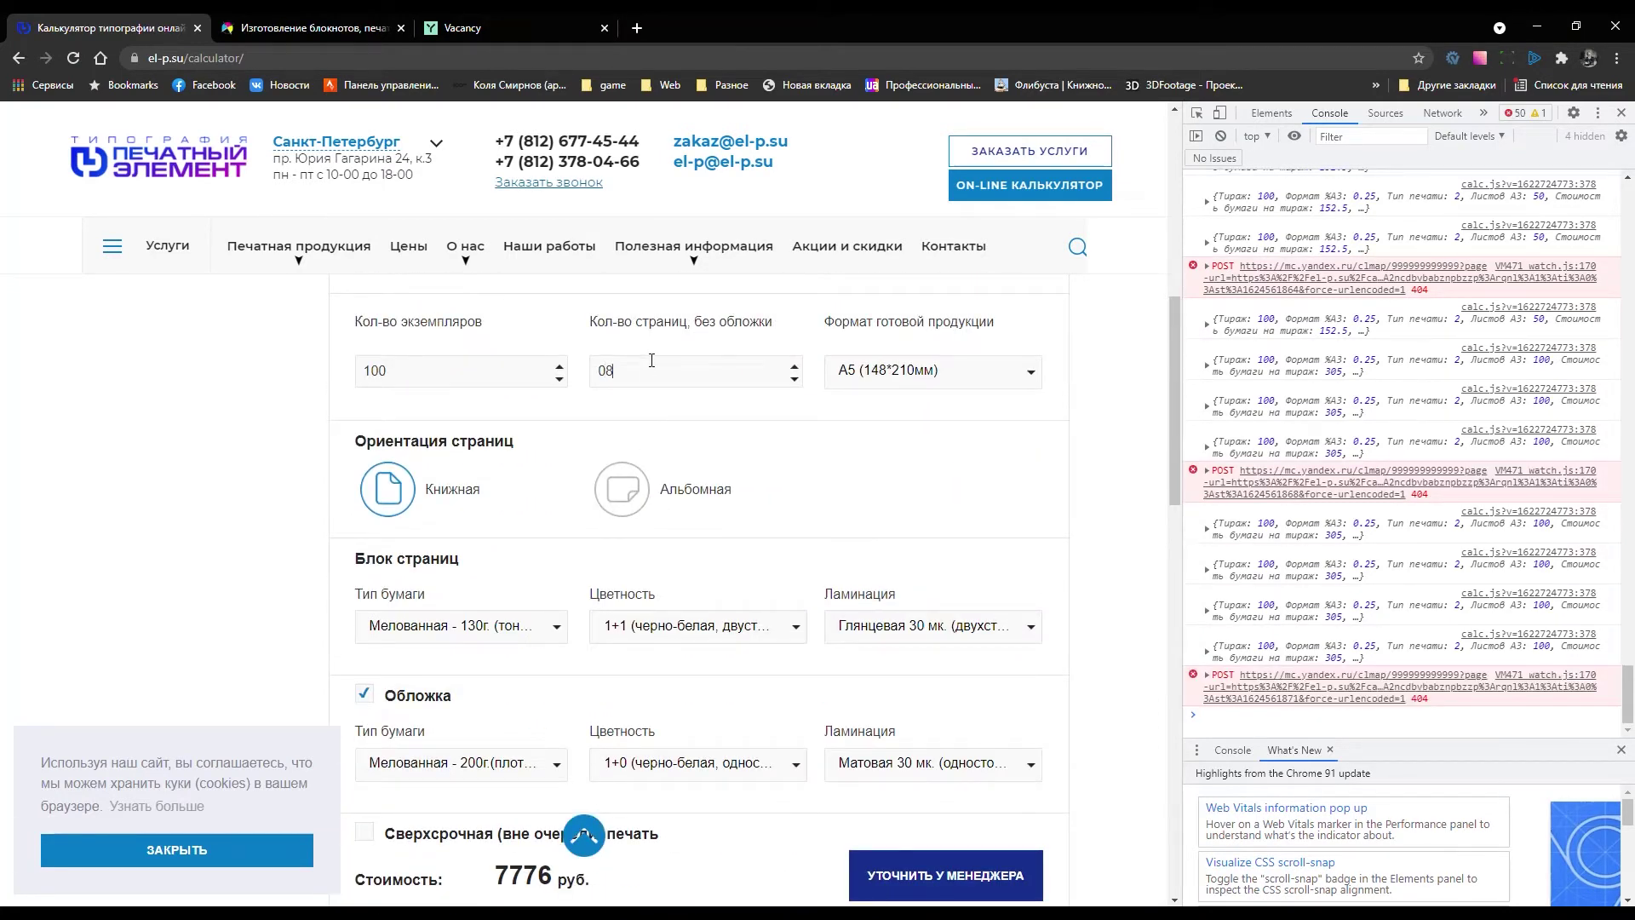
type(".00")
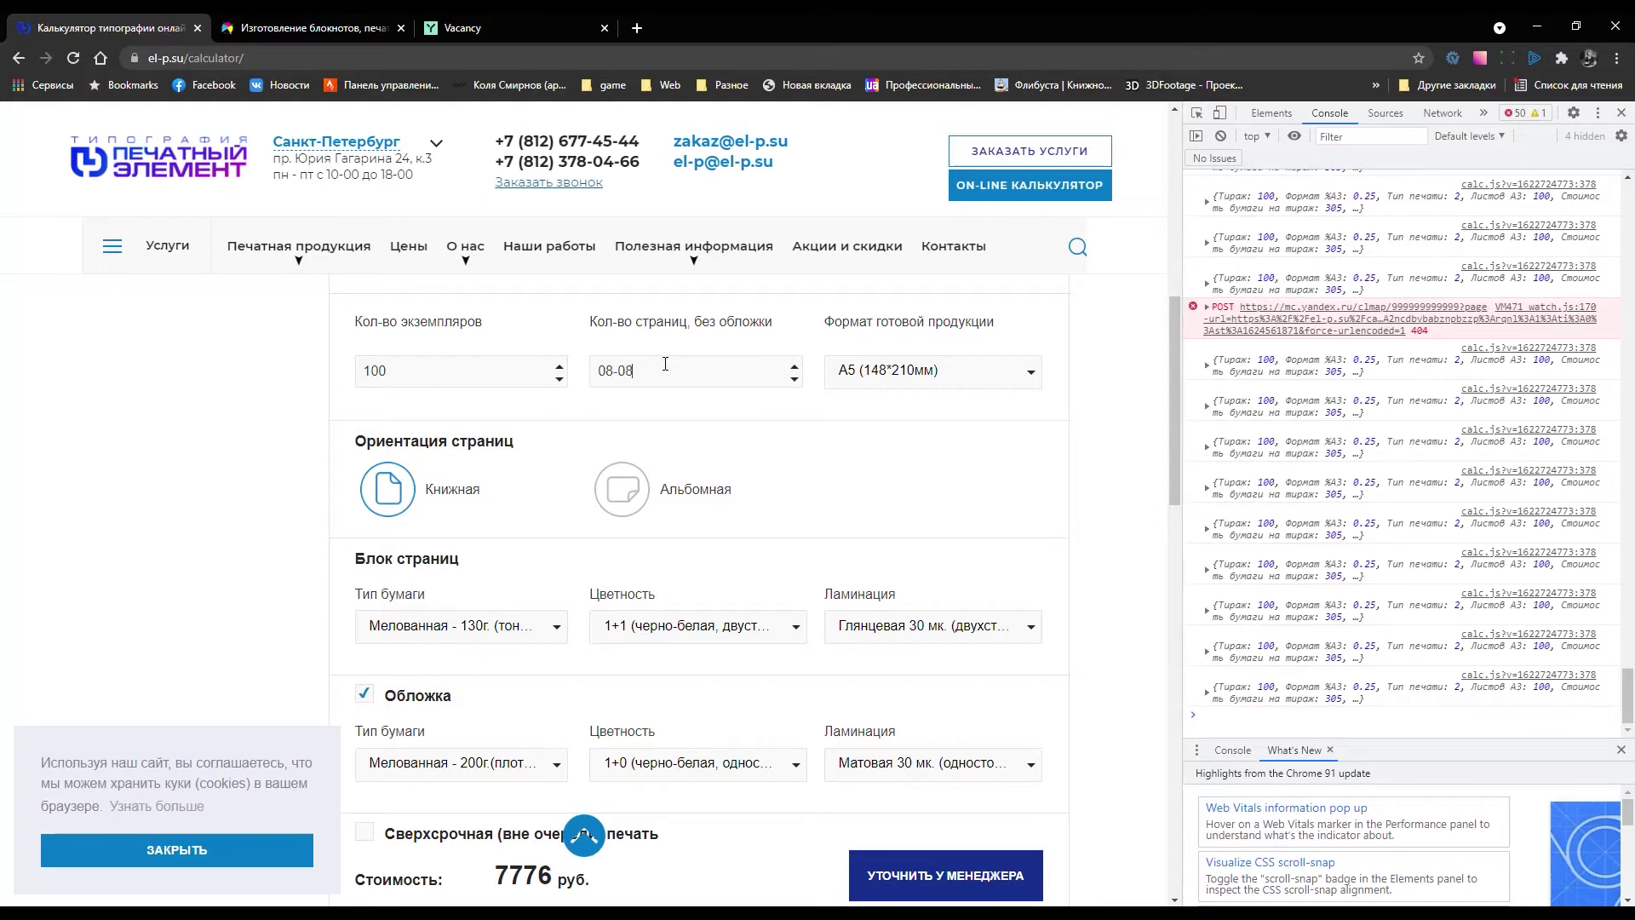
Step: Type 10 into the page-count field and check the resulting cost
scroll(783, 445, "down", 3)
scroll(783, 446, "down", 3)
scroll(686, 402, "up", 5)
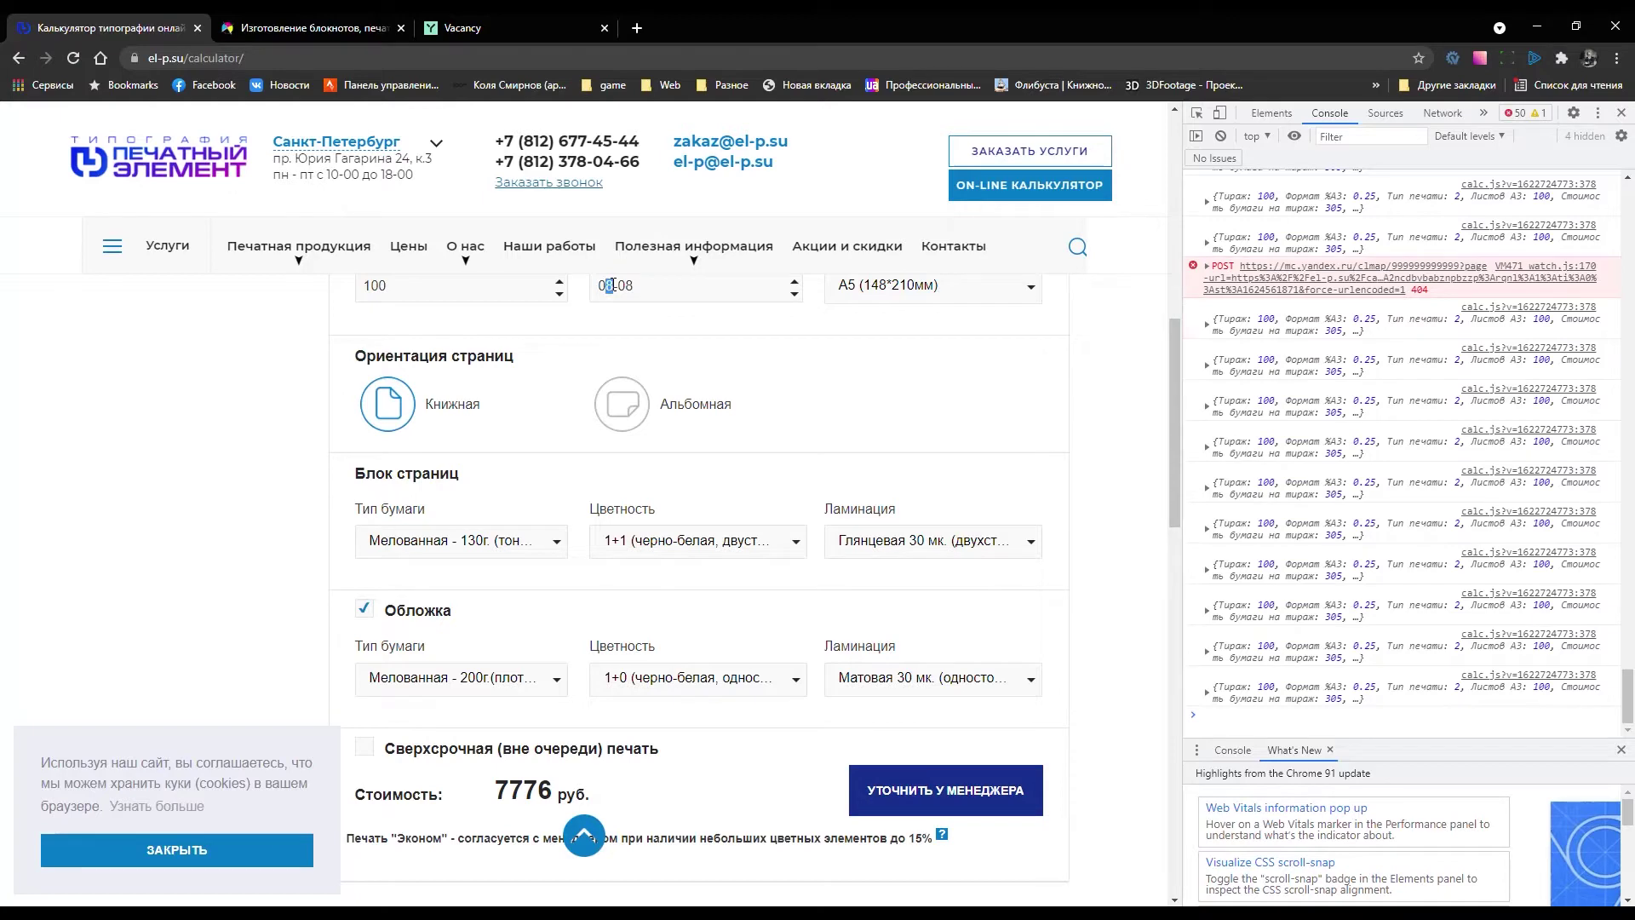
type("10-")
scroll(682, 494, "down", 3)
scroll(682, 494, "up", 3)
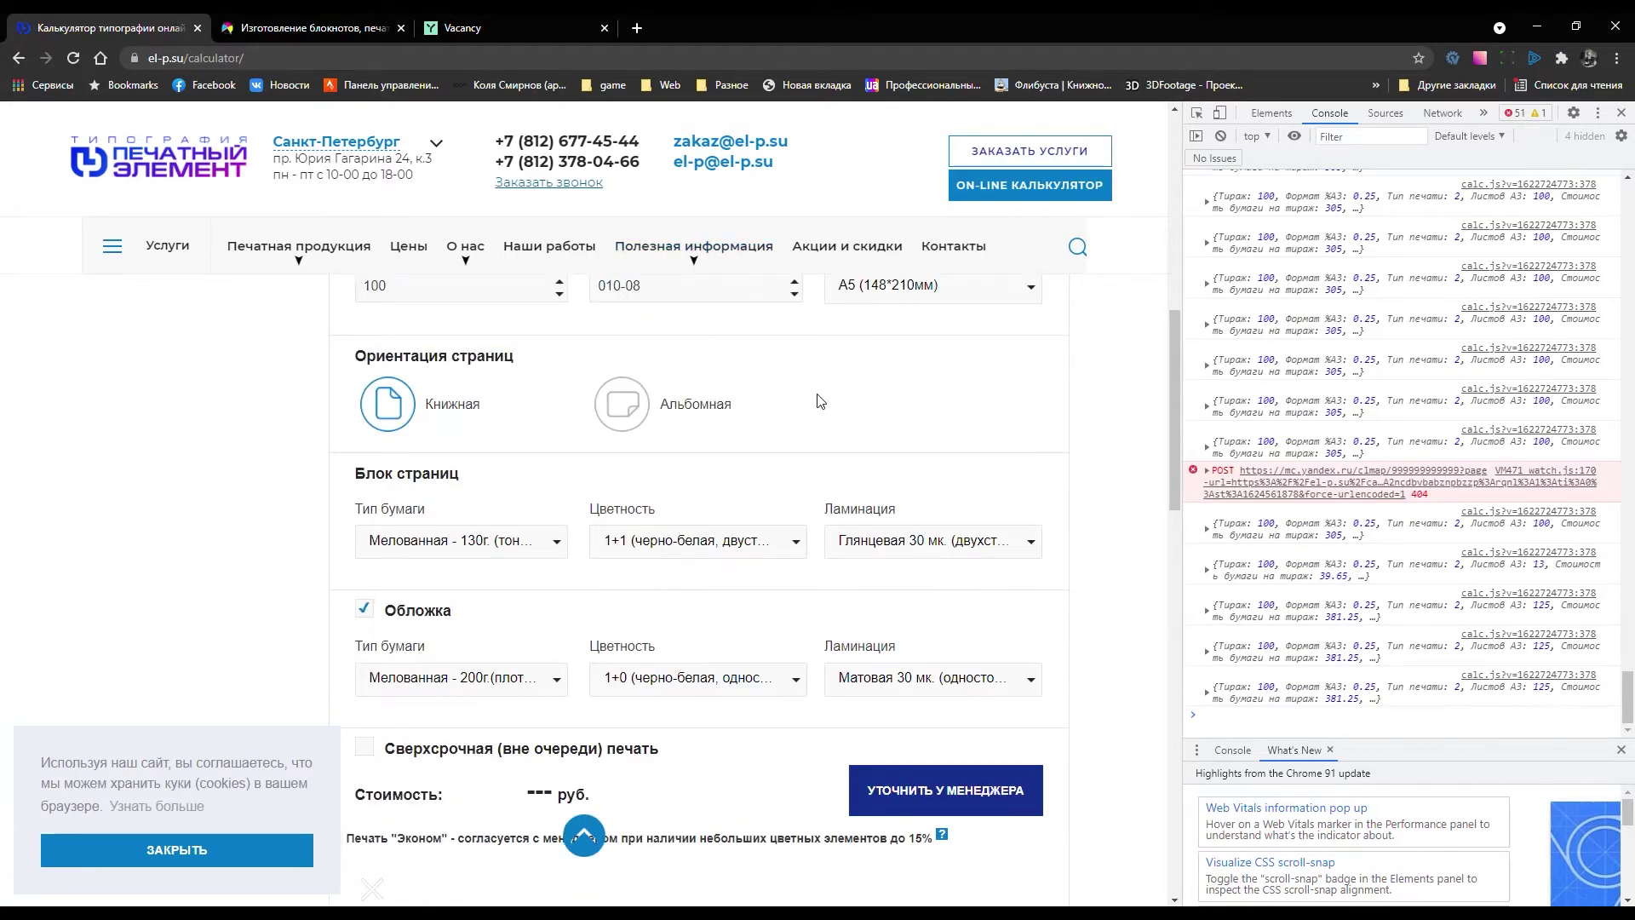
scroll(820, 409, "down", 1)
scroll(648, 353, "up", 2)
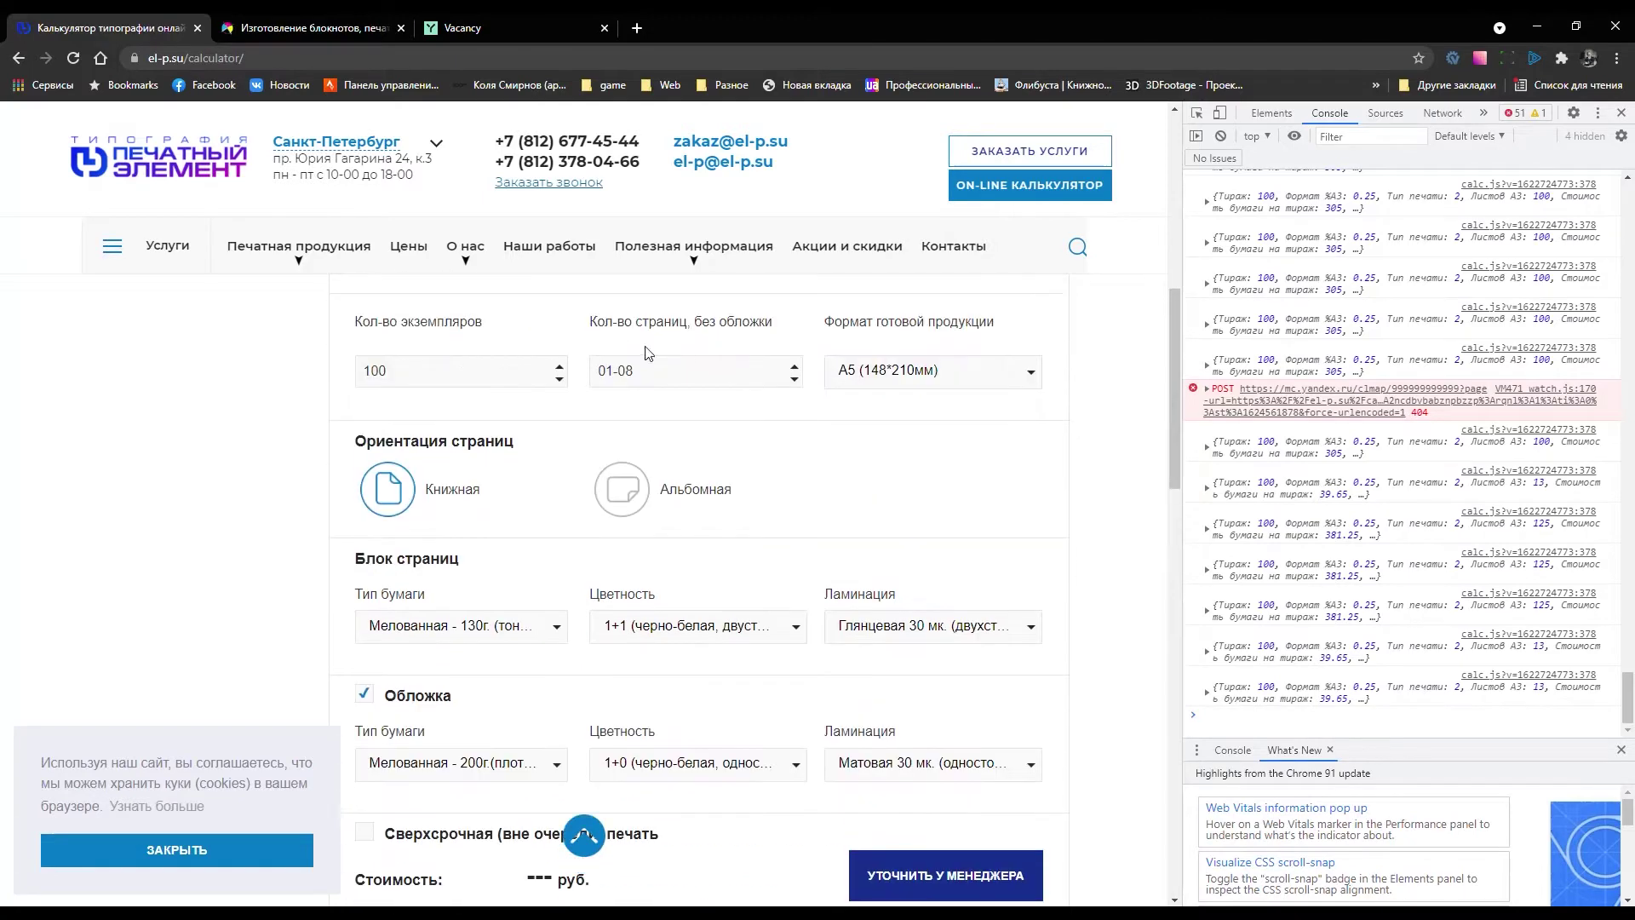
Step: Delete the 08 from the page count, then replace the trailing 1 by typing 4-086
key("BackSpace")
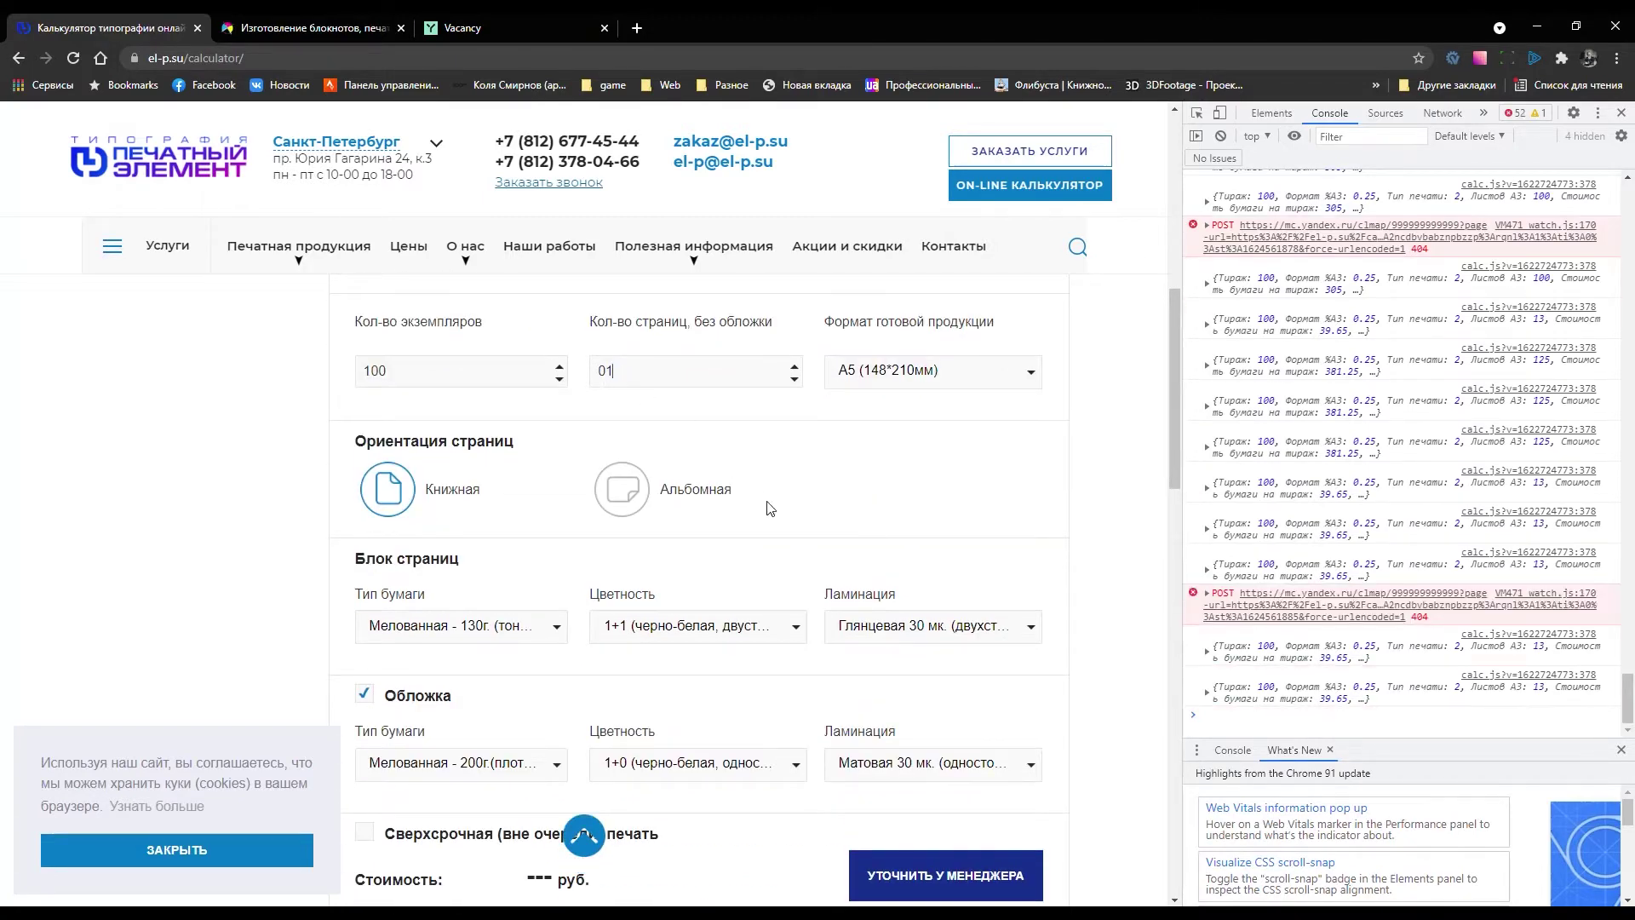
scroll(905, 529, "down", 3)
scroll(605, 368, "up", 3)
double_click(622, 369)
left_click(614, 375)
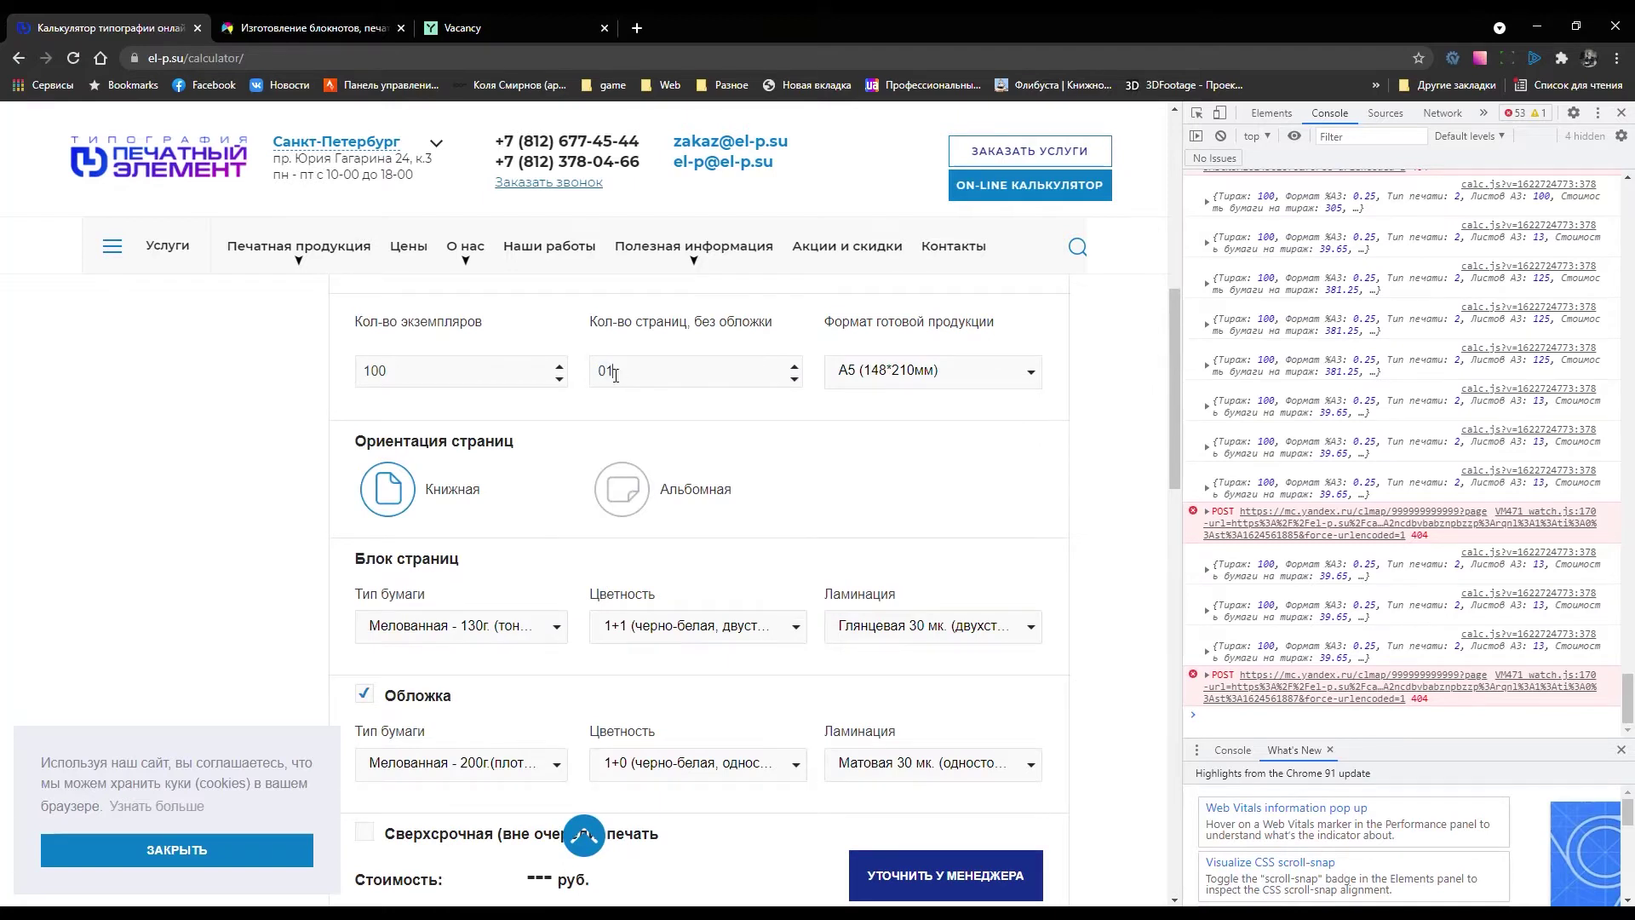
left_click_drag(611, 377, 640, 372)
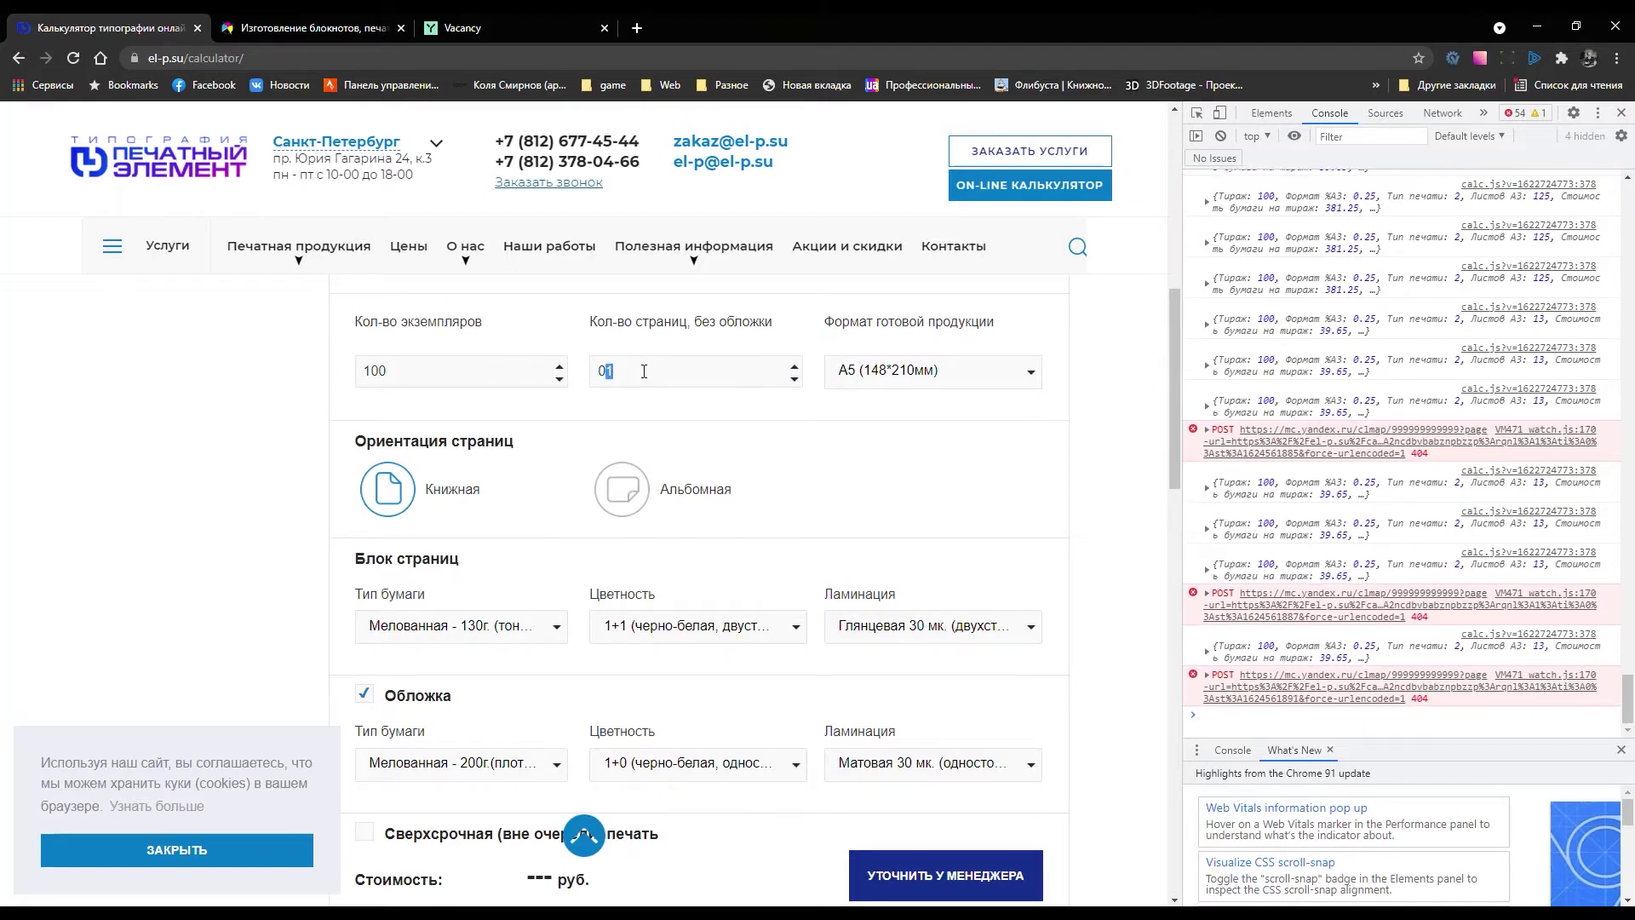
type("4")
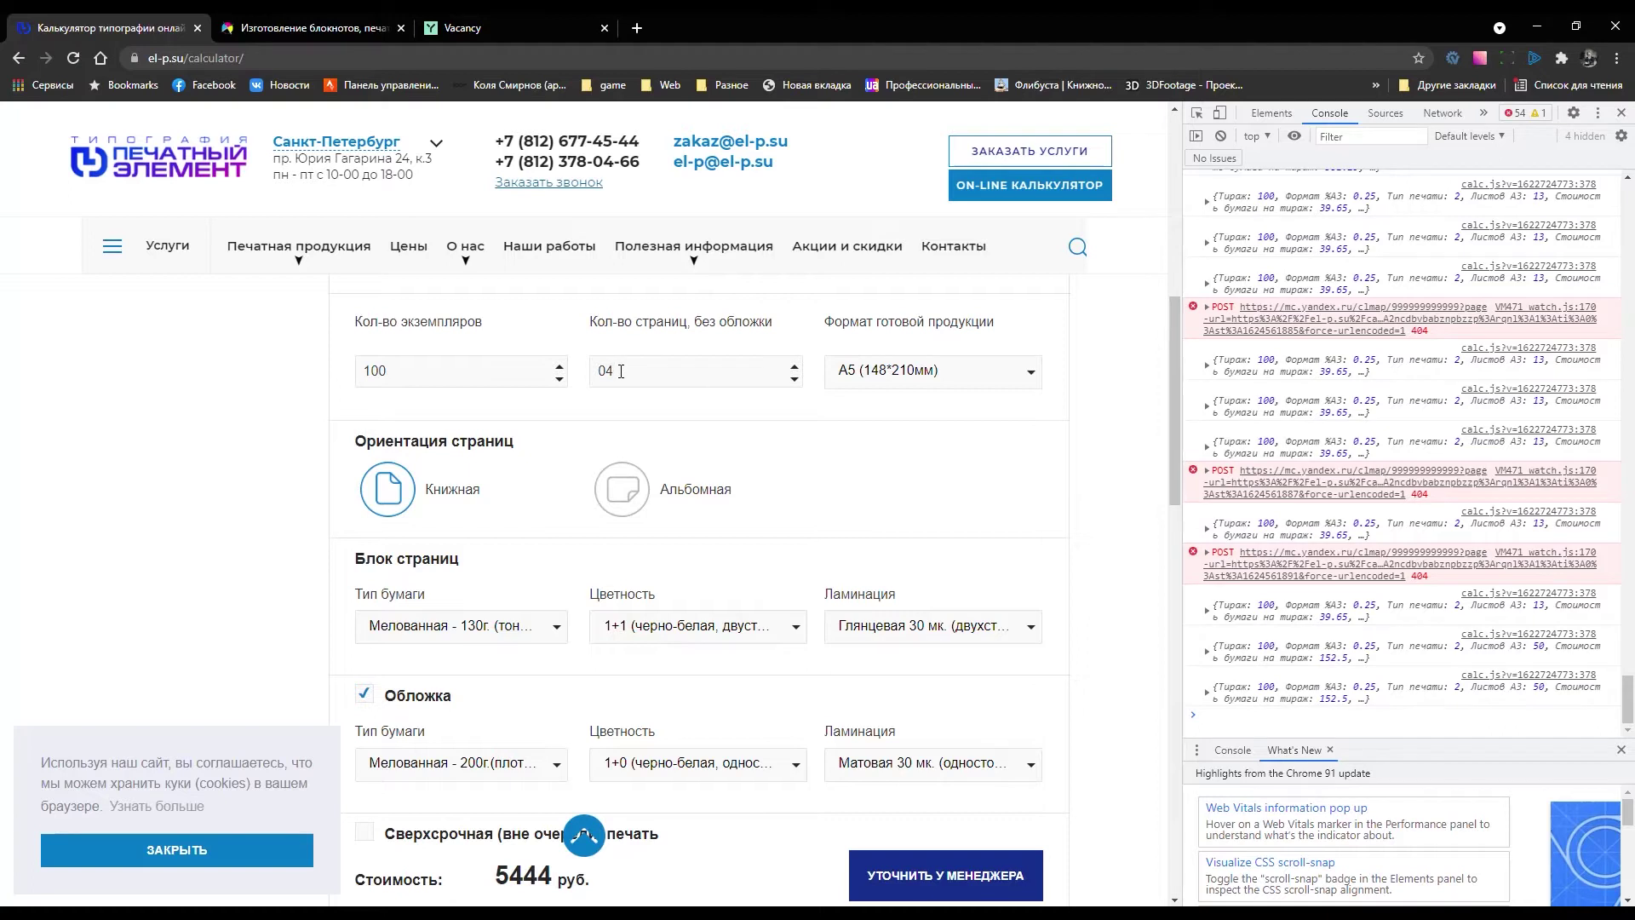
type("-08")
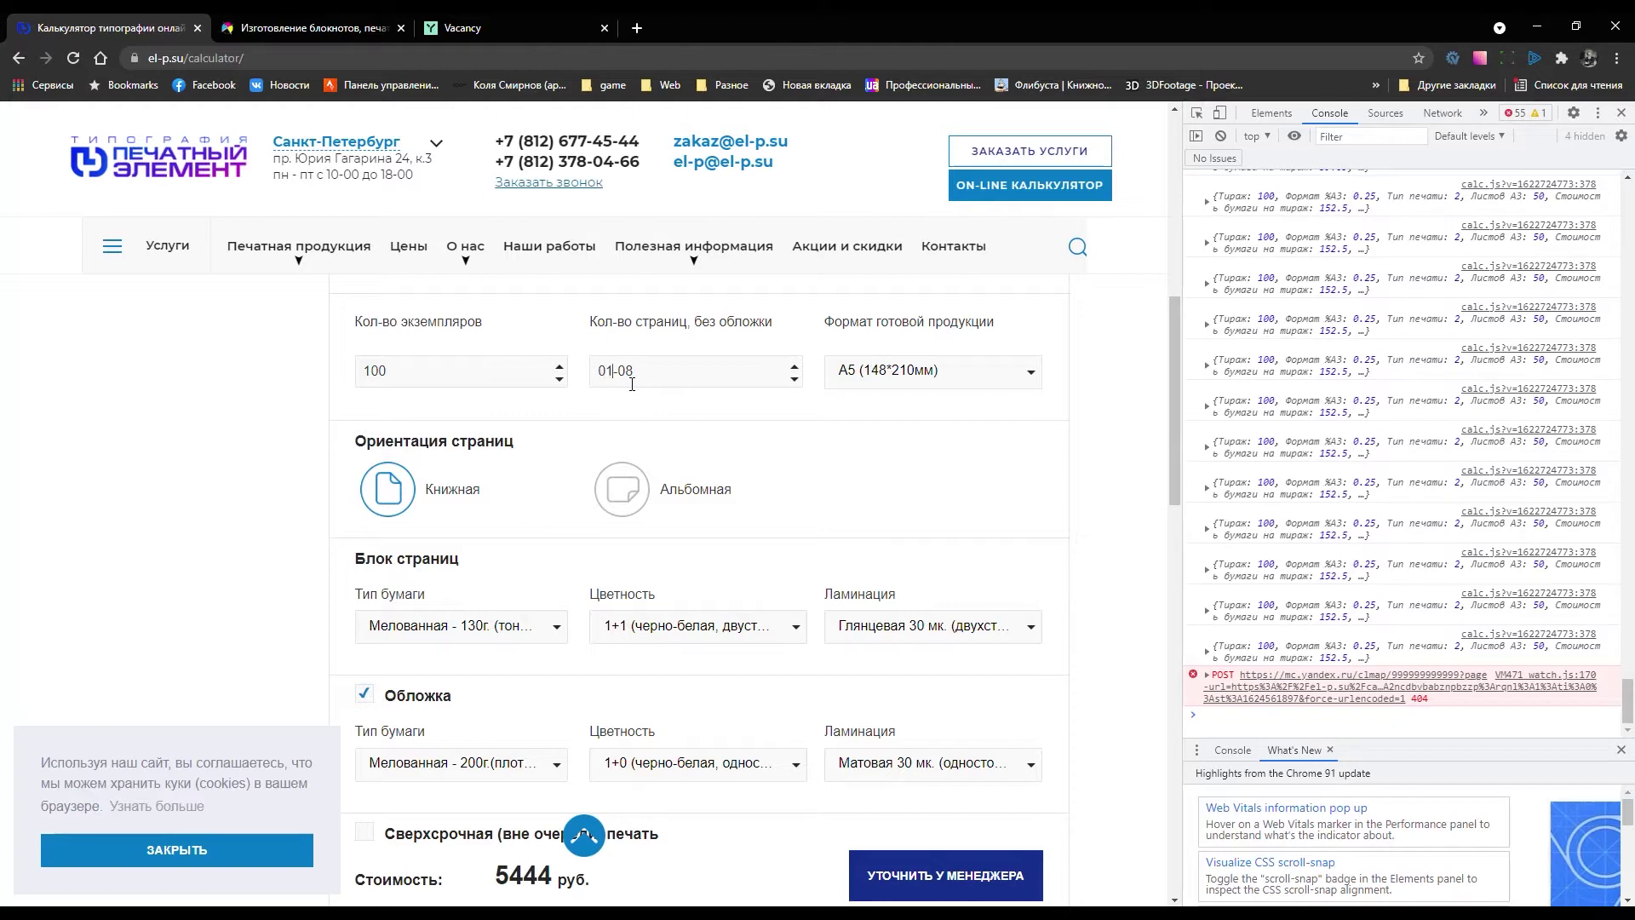
type("6")
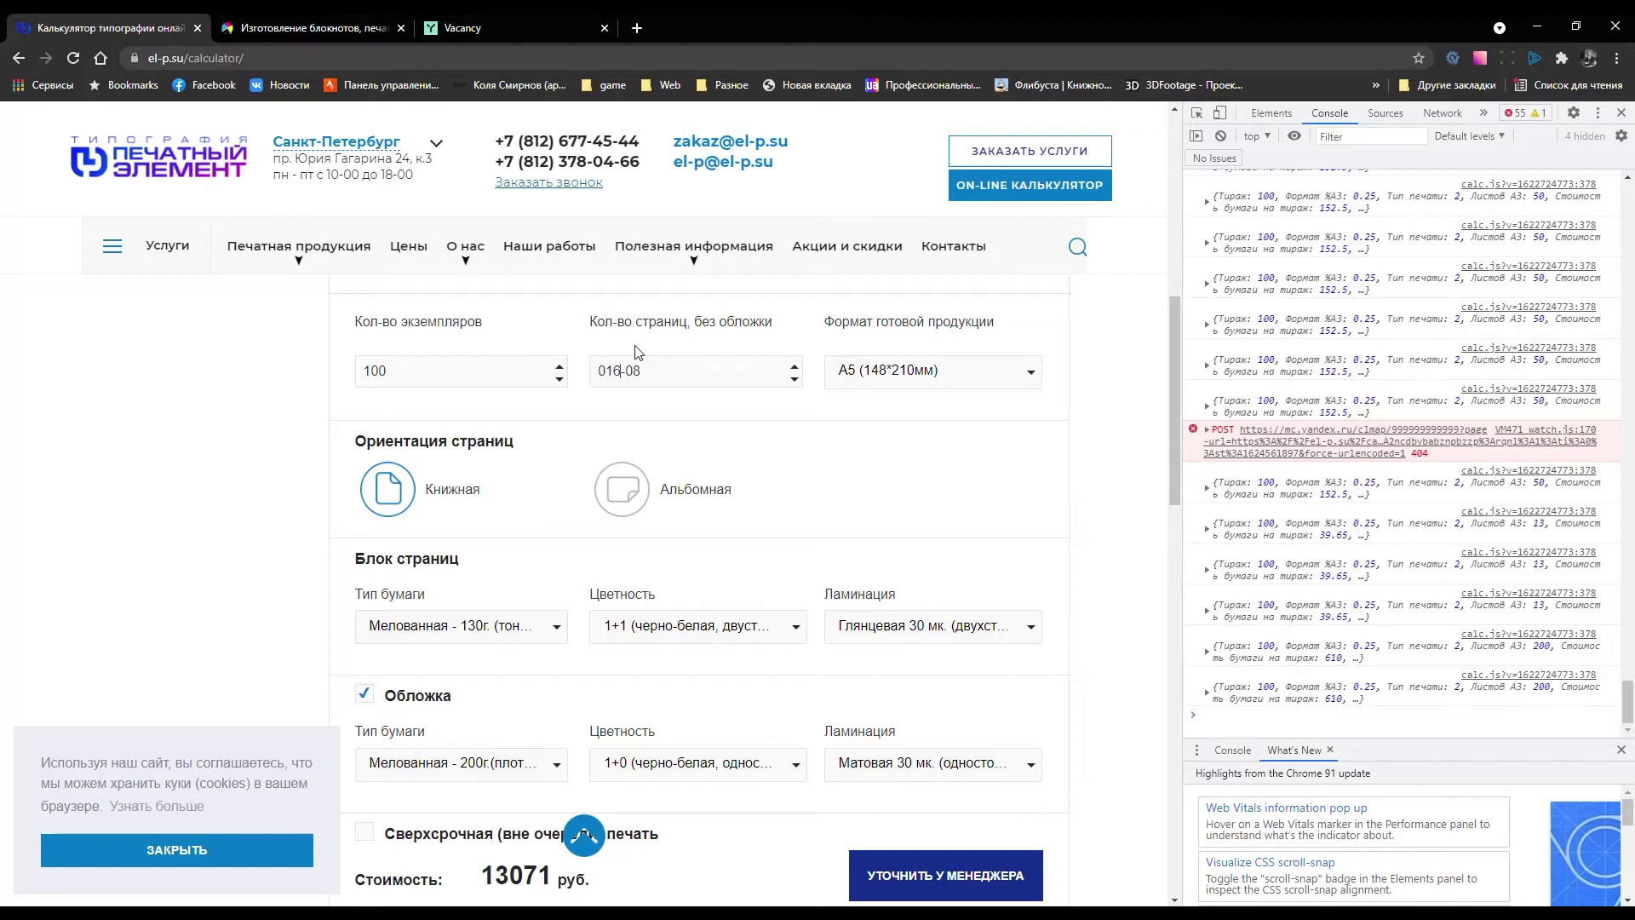
Step: Check the 13071 руб. cost, then select the copies value 100
scroll(694, 392, "down", 1)
scroll(732, 447, "up", 1)
double_click(358, 373)
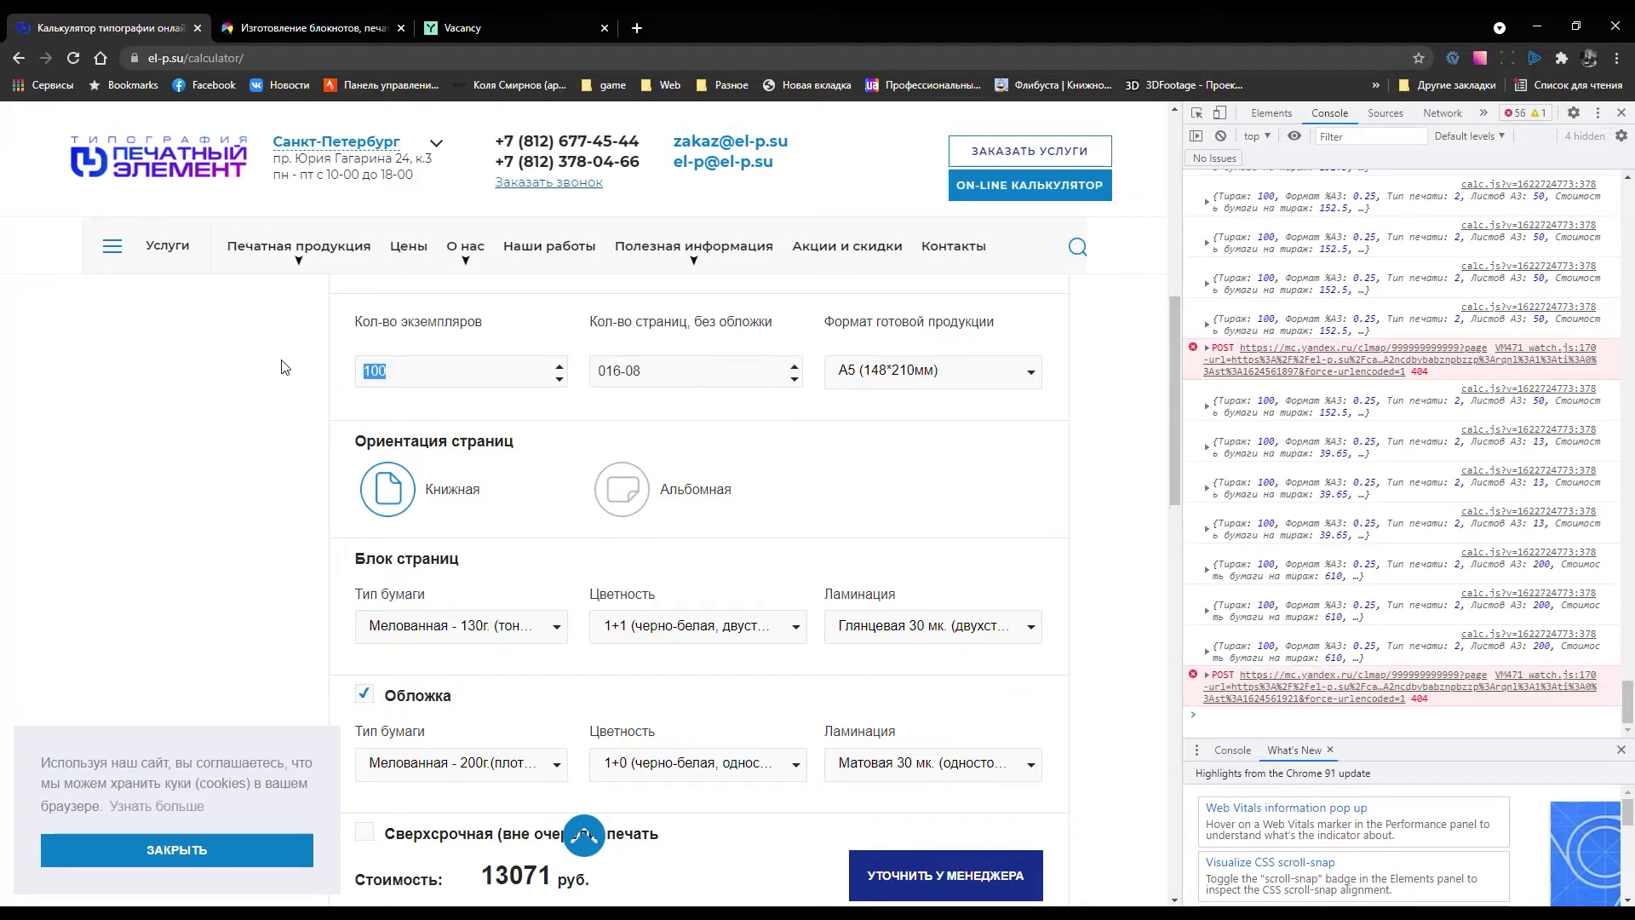
Step: Enter 010 as the copy count and check the cost
type("0")
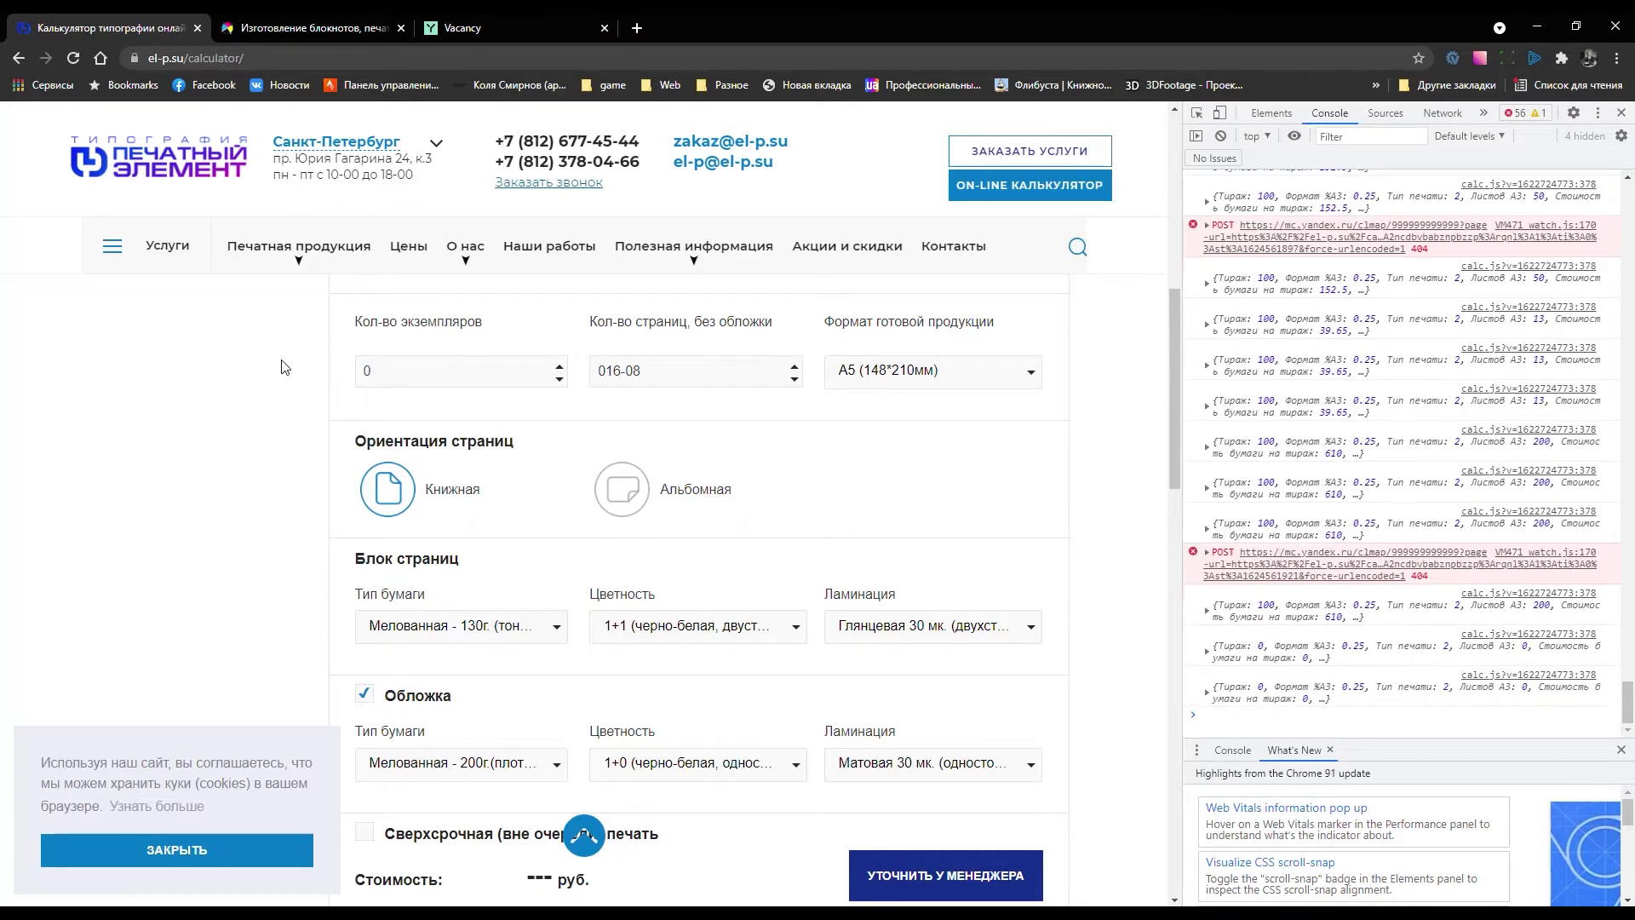
type("10")
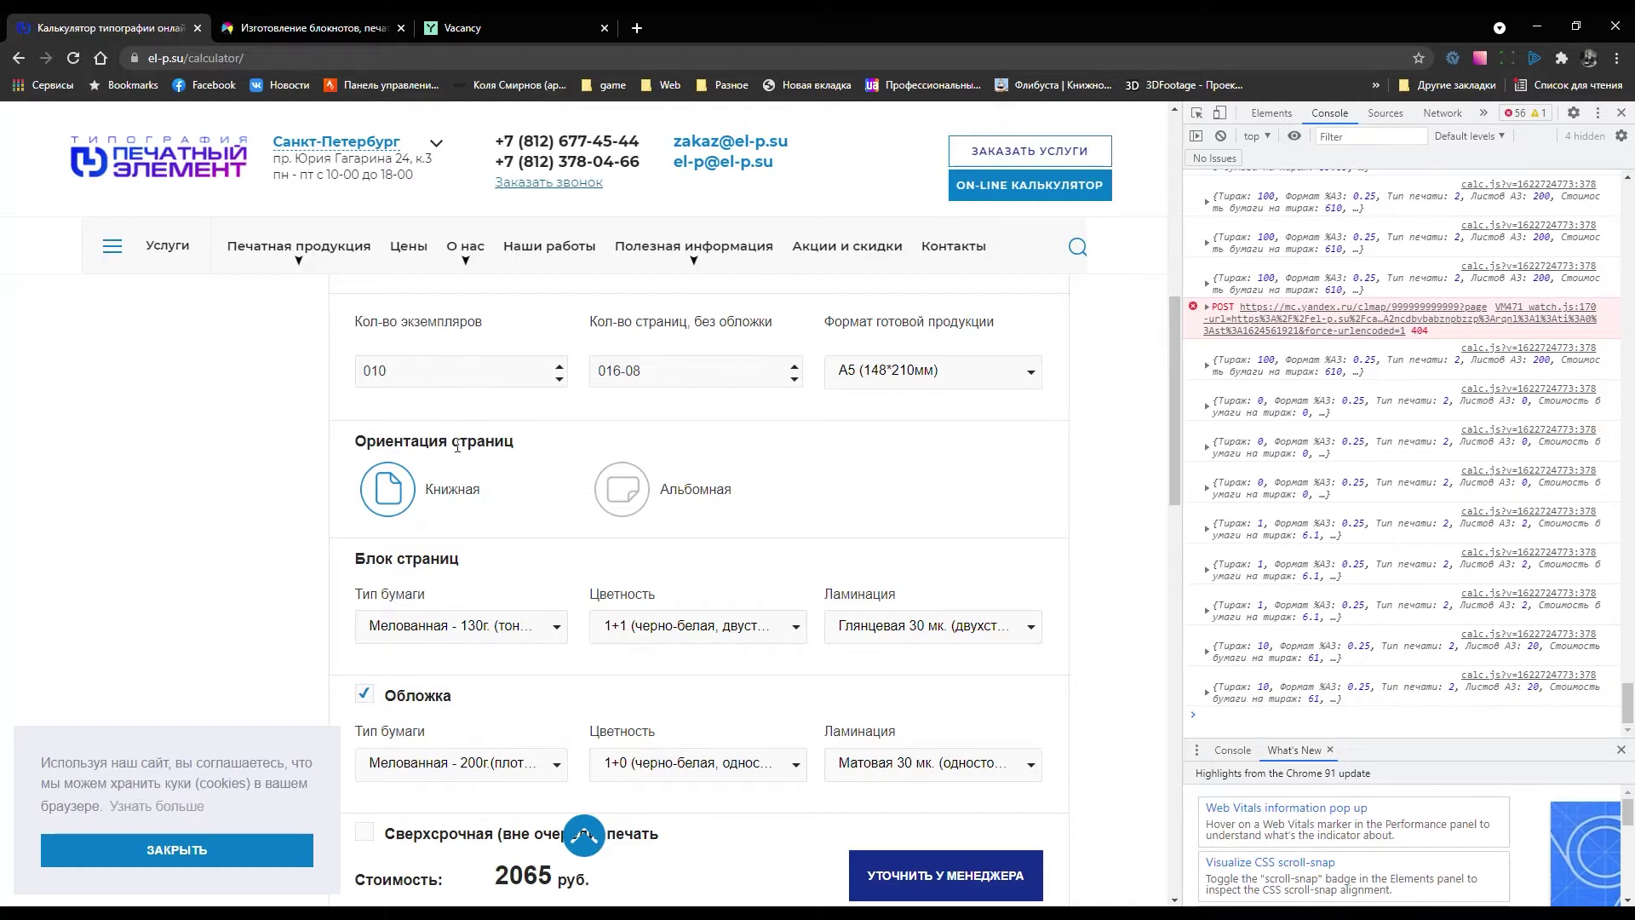
scroll(523, 523, "down", 3)
scroll(536, 549, "up", 3)
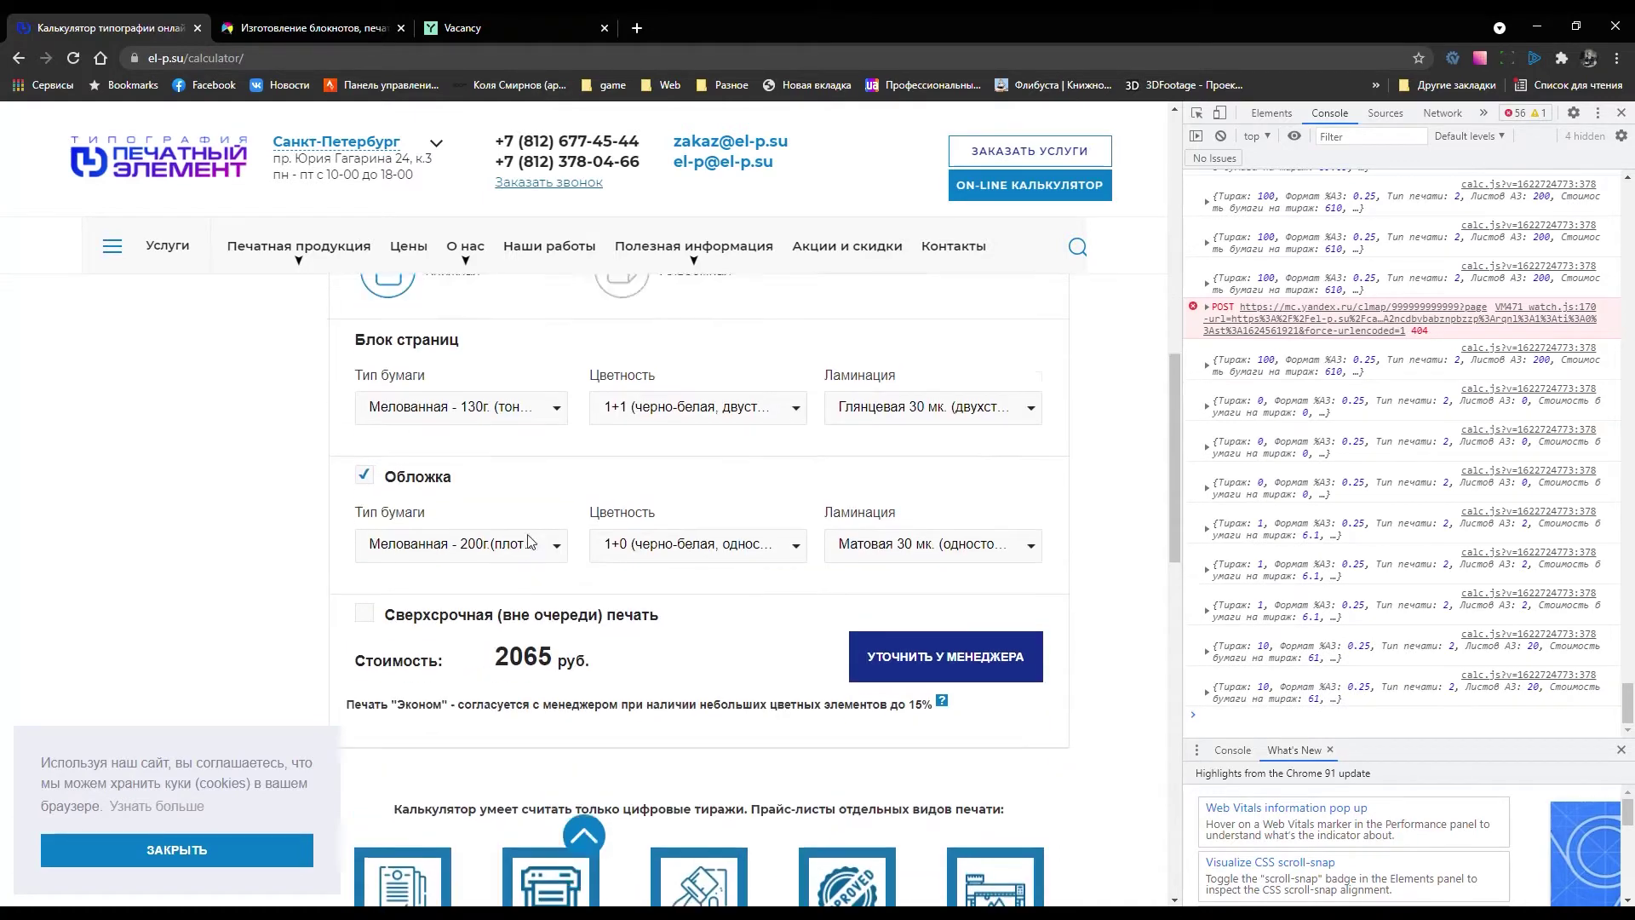
Step: Test a comma in the copies value, then select the Эконом note text
left_click(371, 370)
type(",10")
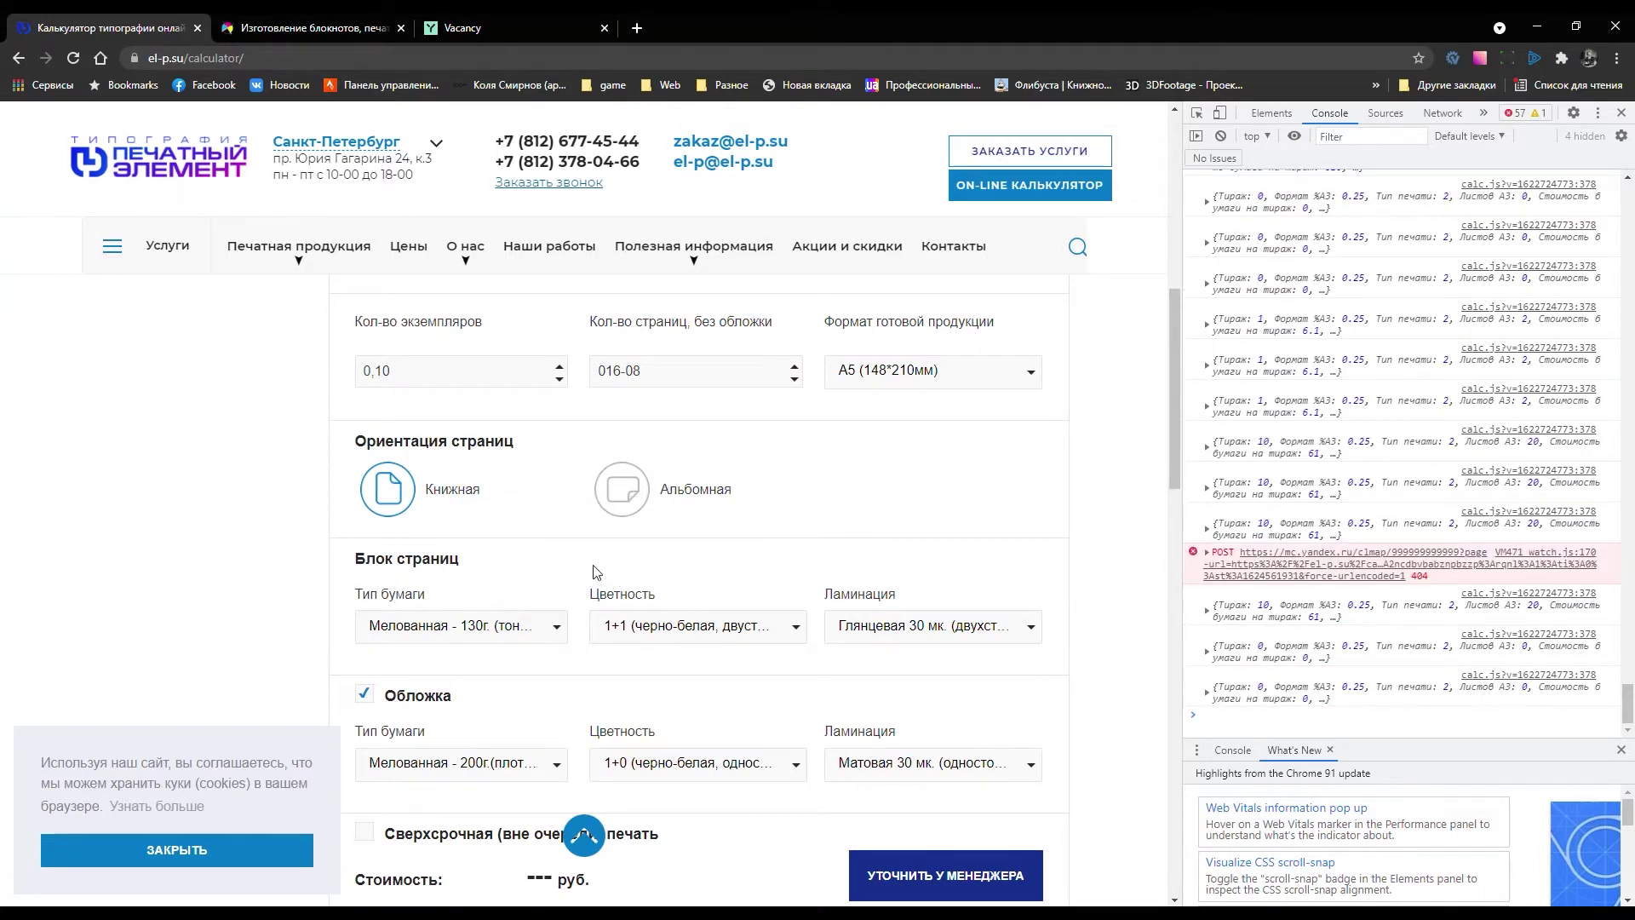
scroll(598, 596, "down", 3)
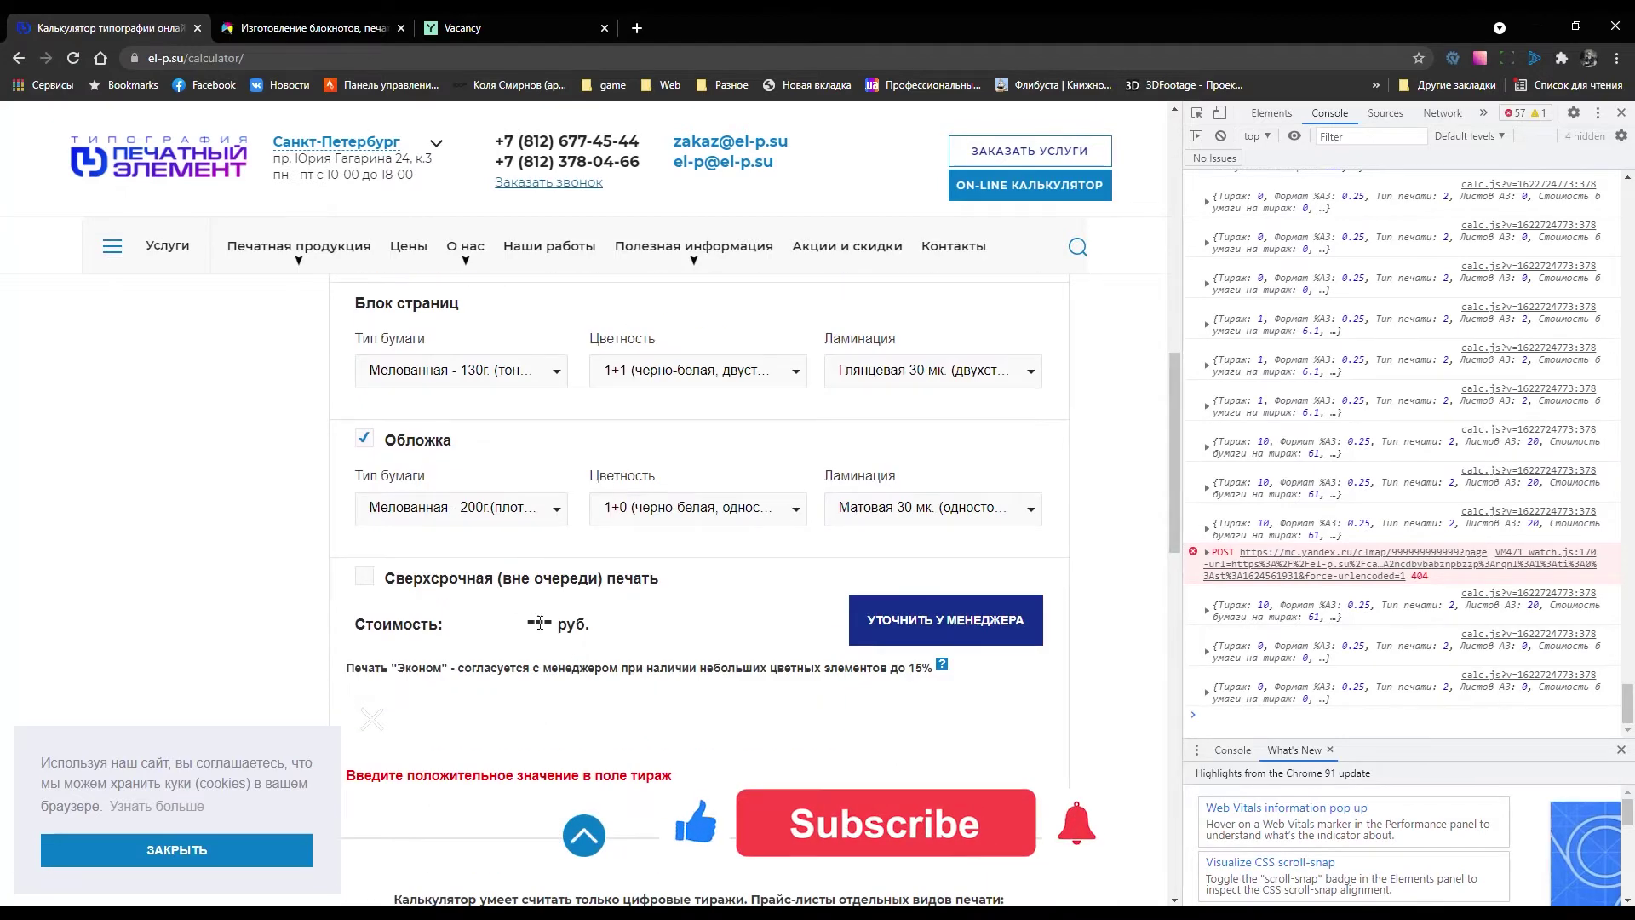
scroll(598, 628, "up", 4)
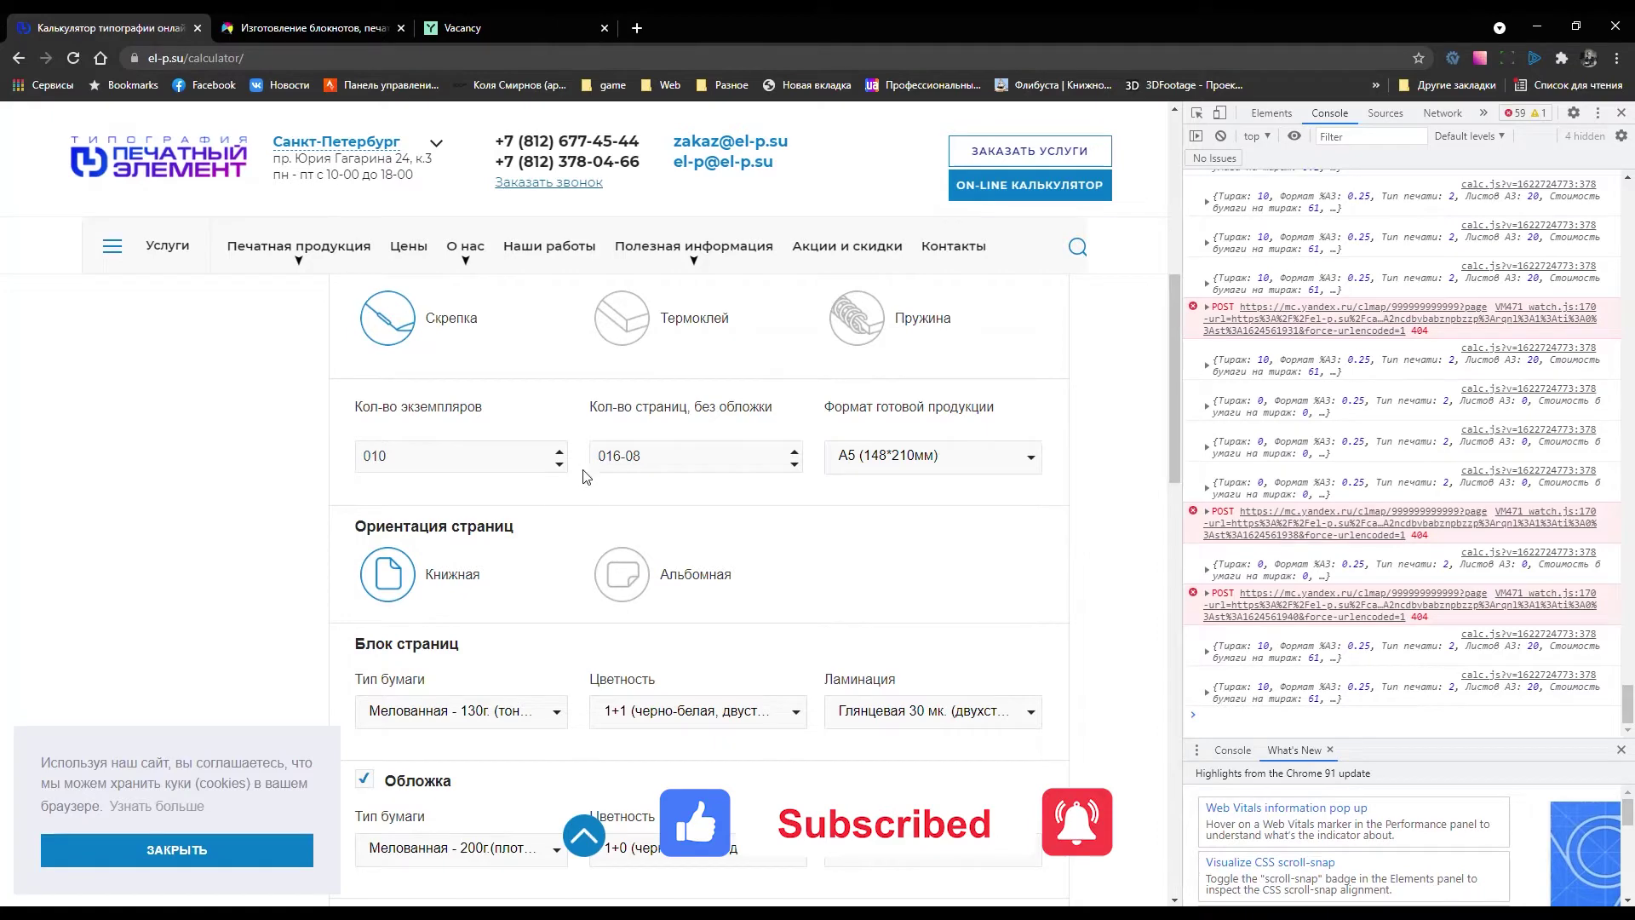
scroll(834, 487, "down", 1)
scroll(777, 481, "down", 3)
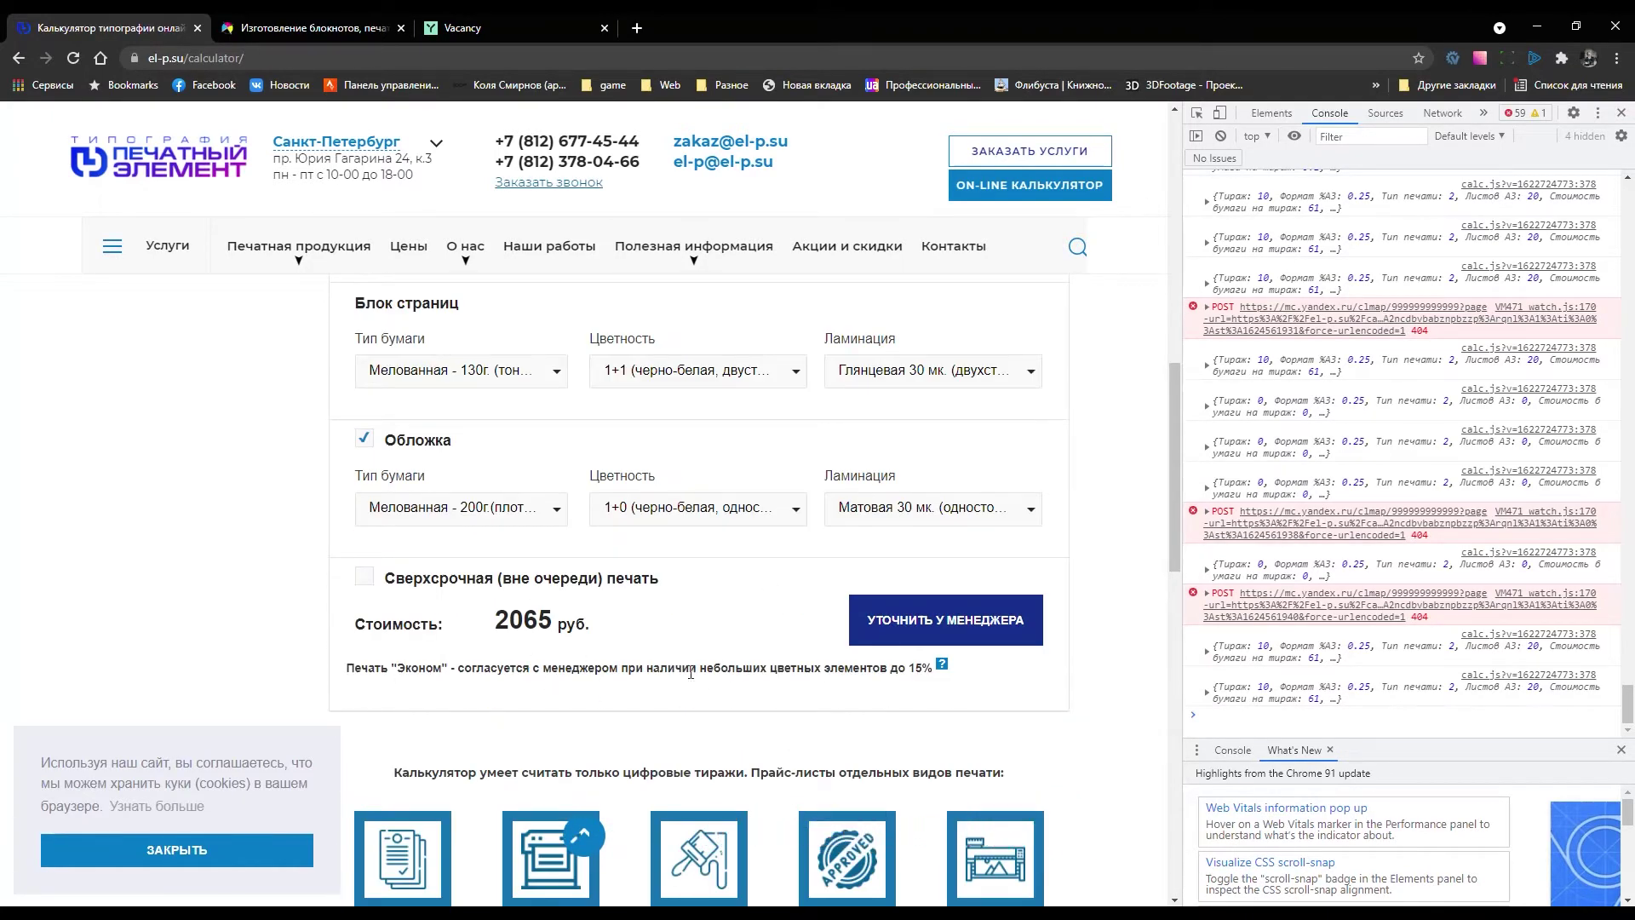
left_click_drag(349, 669, 985, 684)
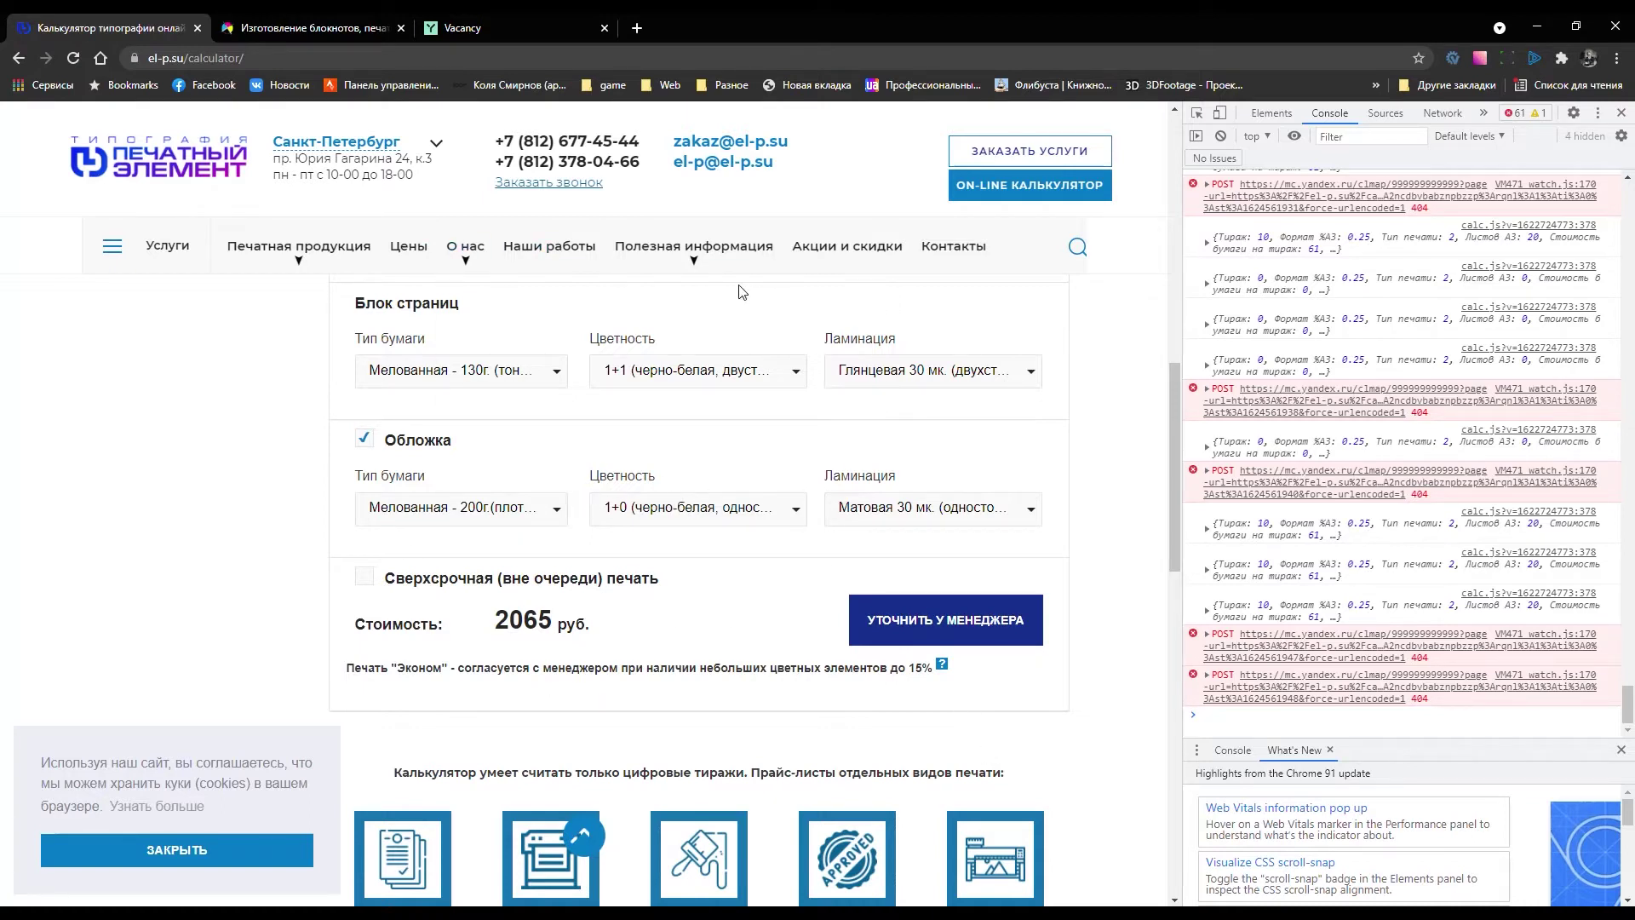
Step: Open and close the 15% fill example image several times to view it
left_click(943, 665)
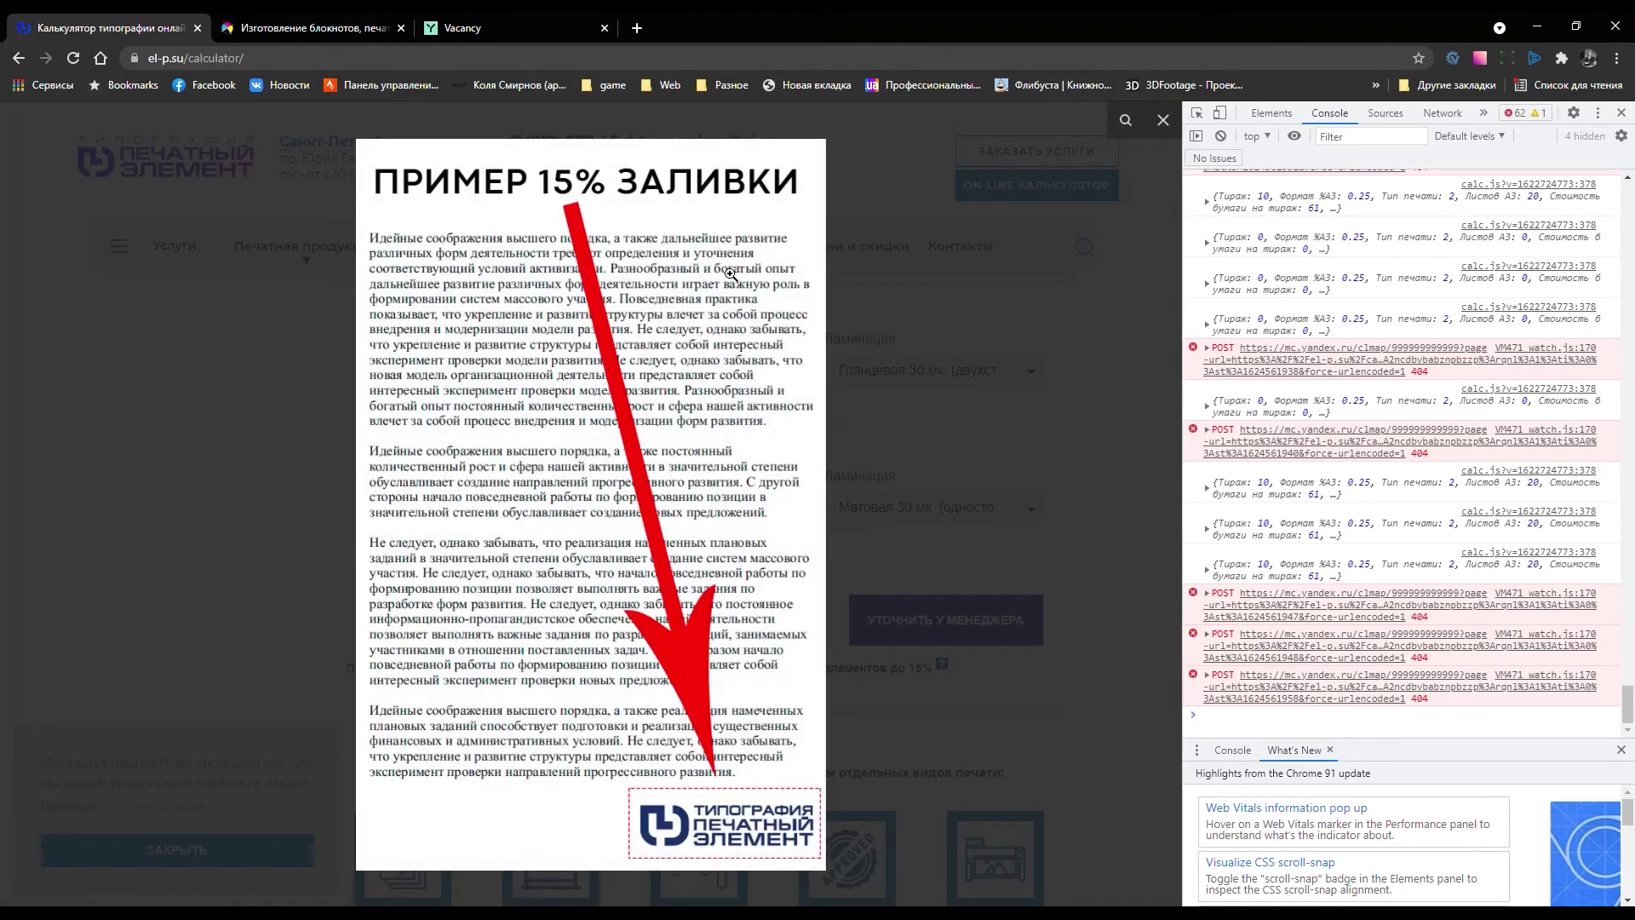
left_click(1164, 121)
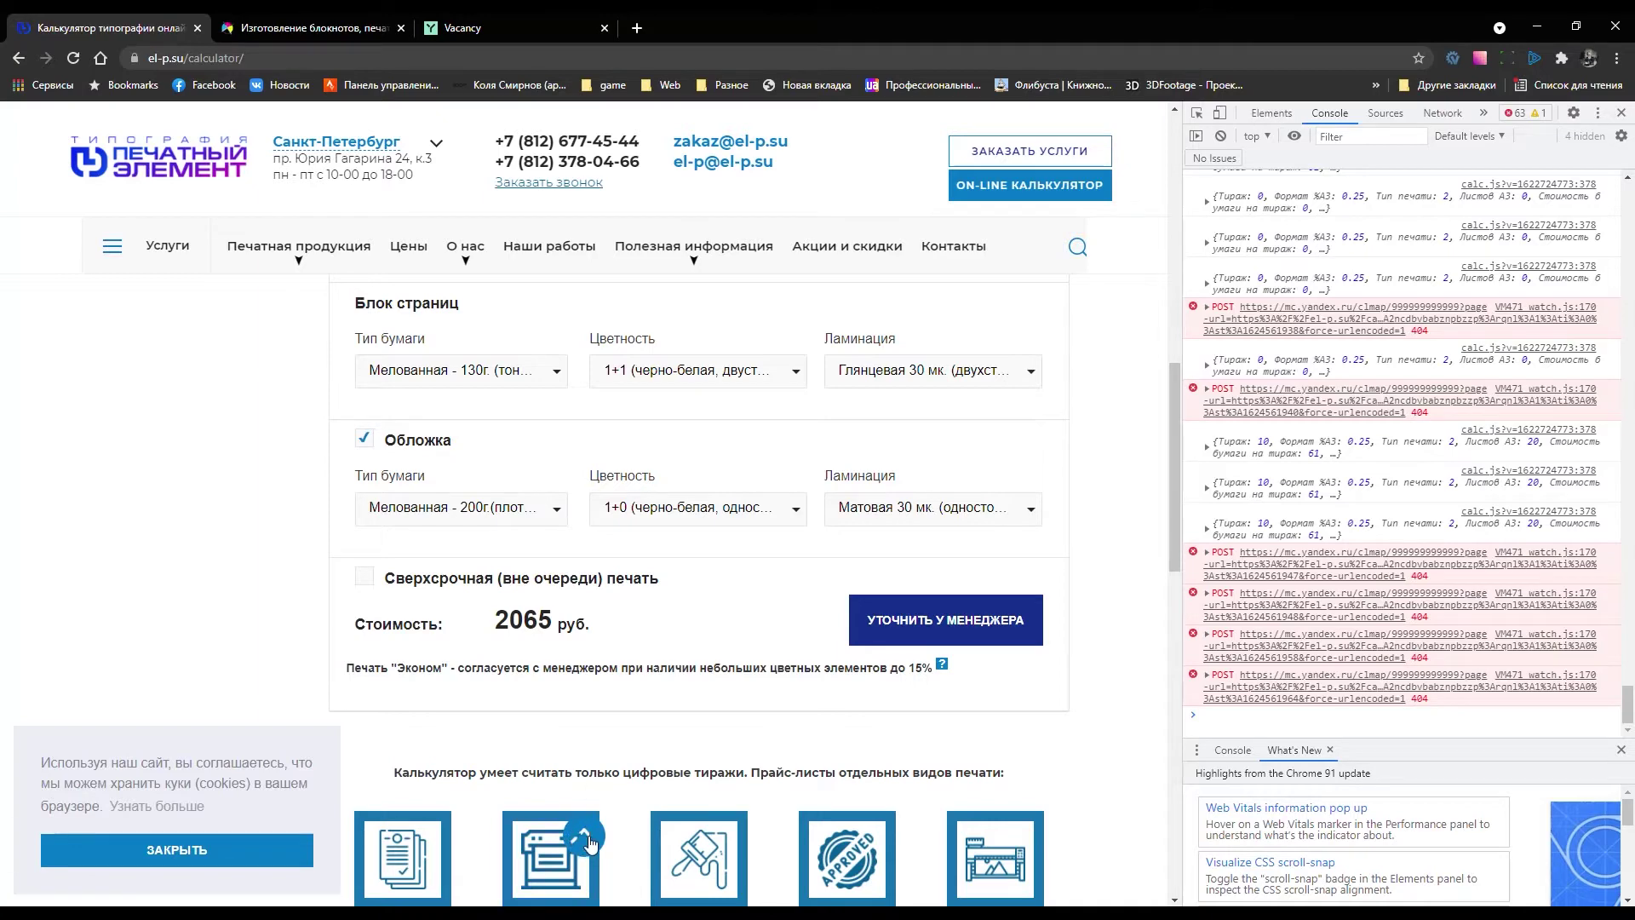
left_click(942, 664)
left_click(940, 685)
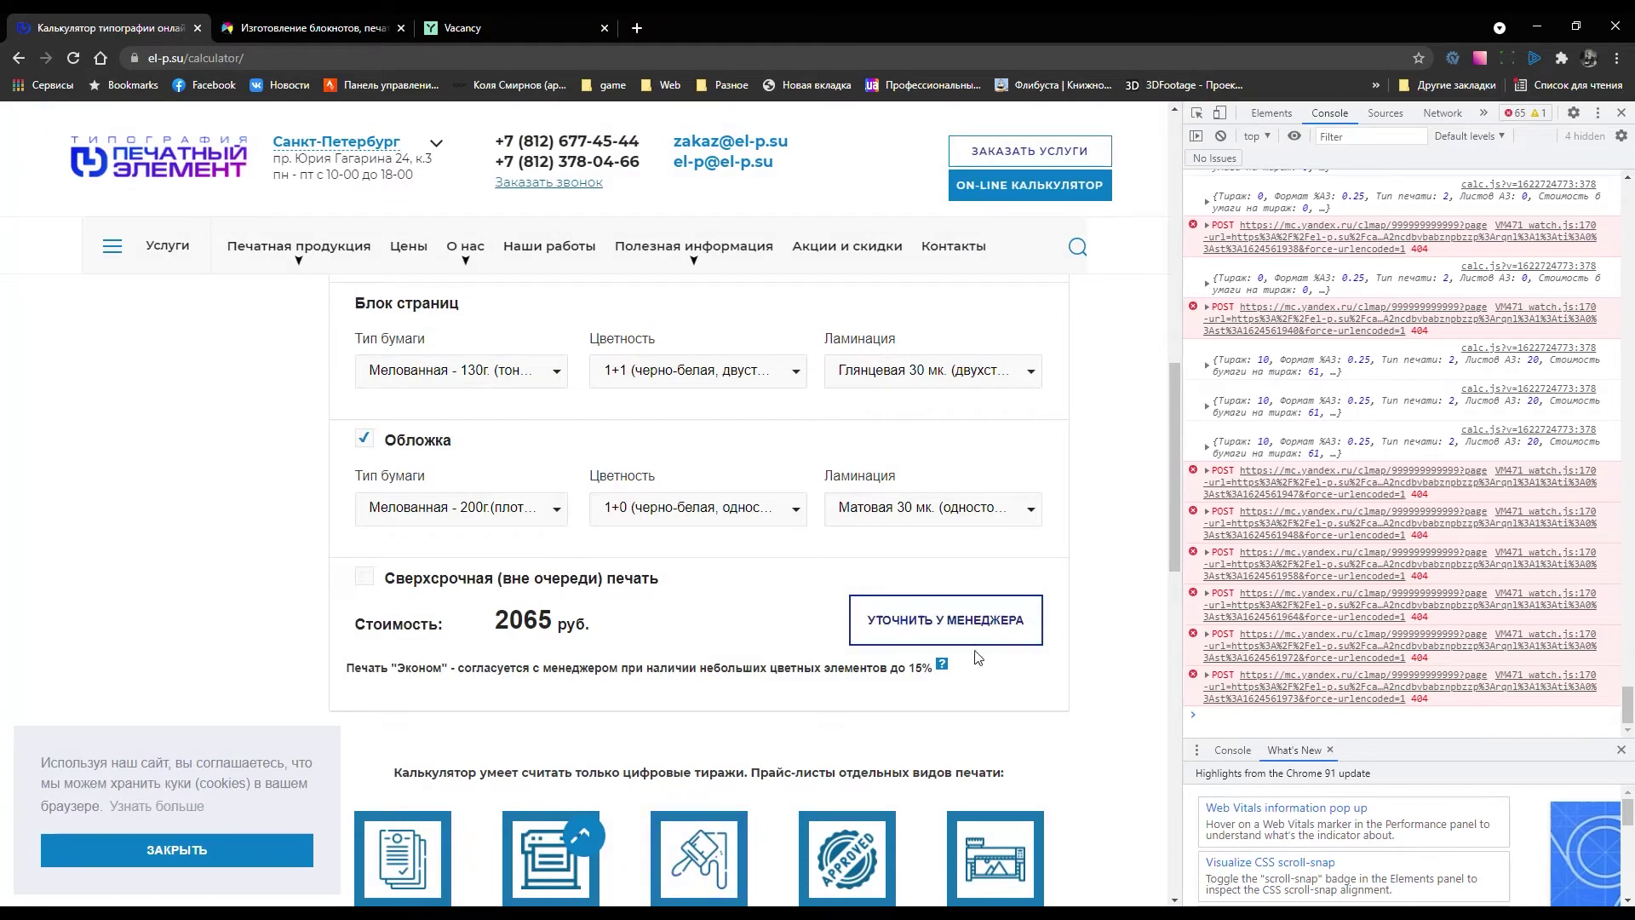
left_click(942, 664)
left_click(995, 539)
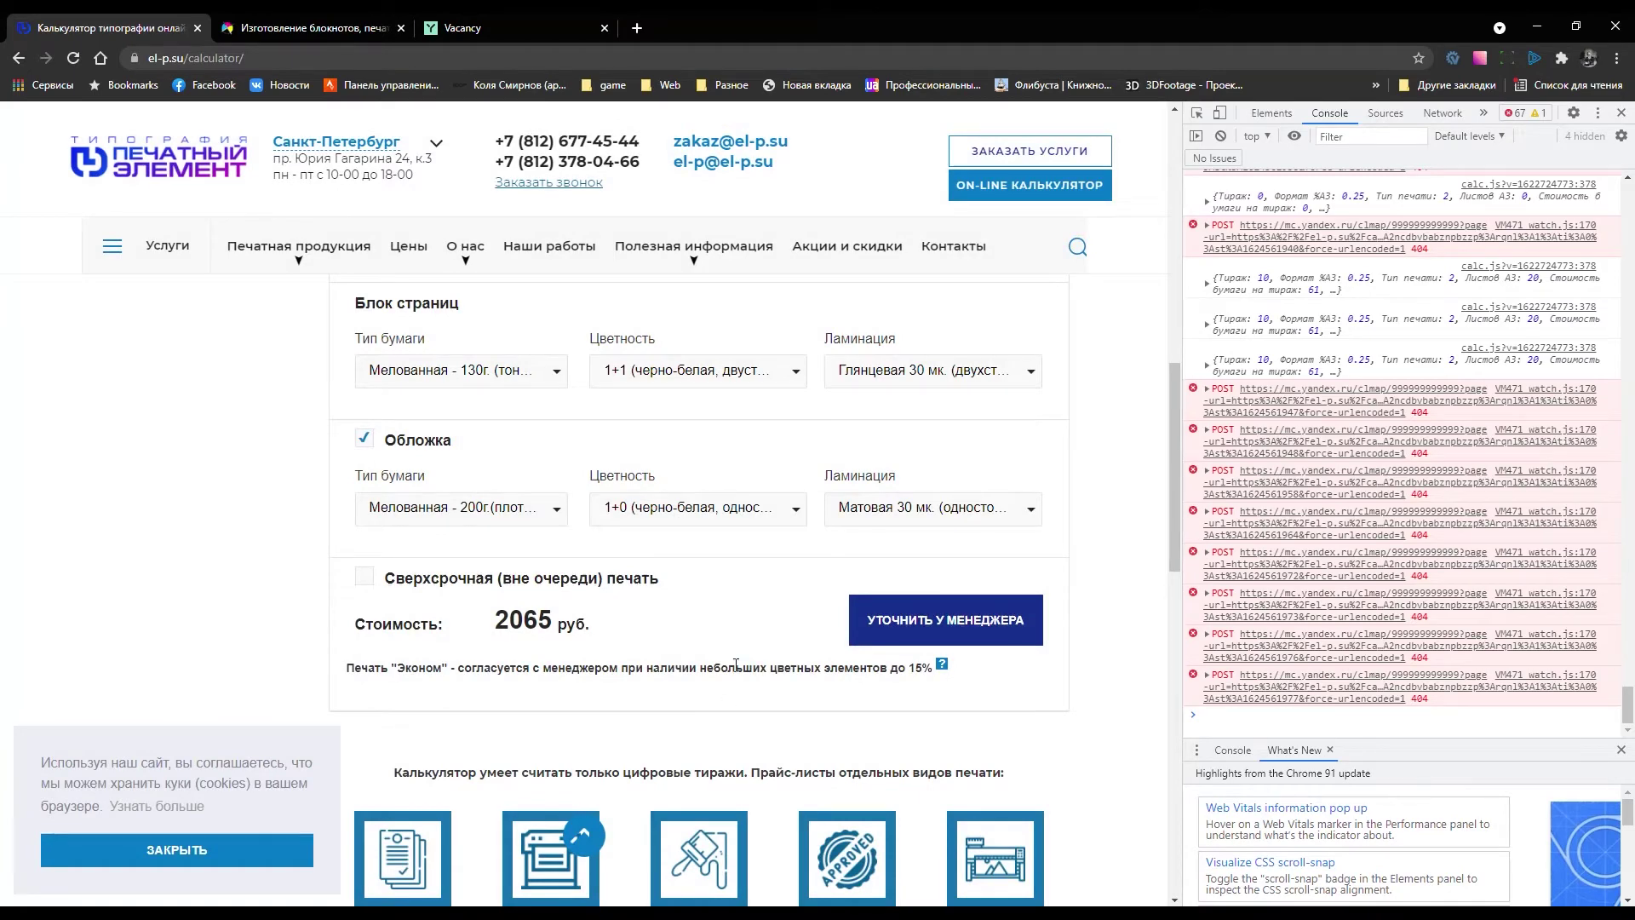
scroll(735, 664, "up", 2)
scroll(720, 628, "up", 2)
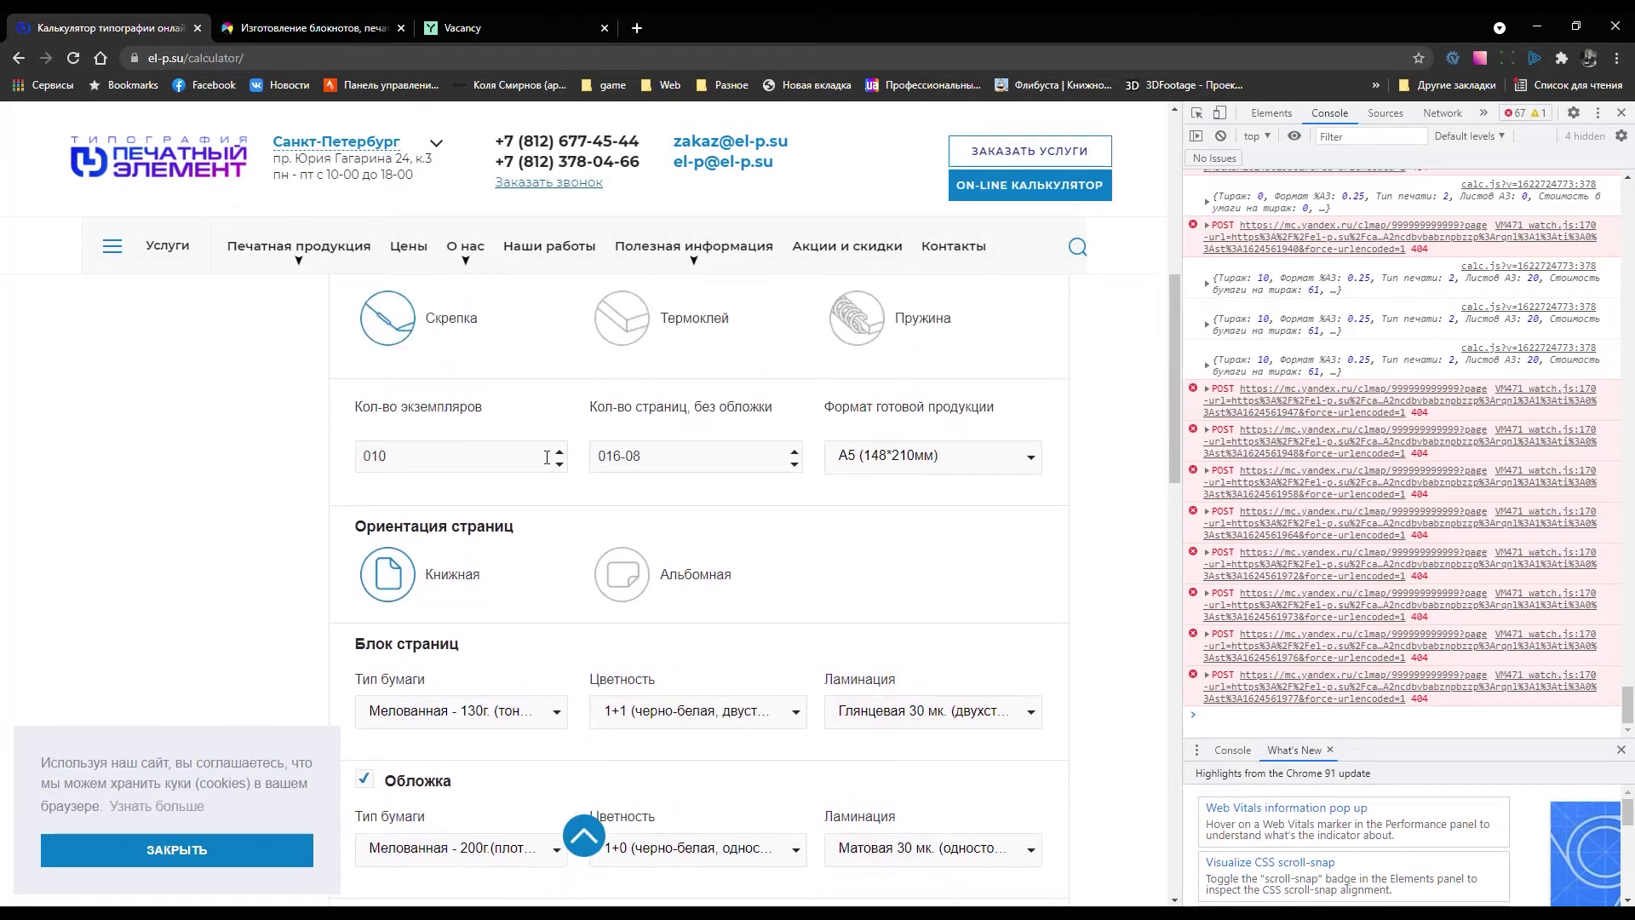
scroll(714, 506, "down", 2)
scroll(982, 775, "down", 2)
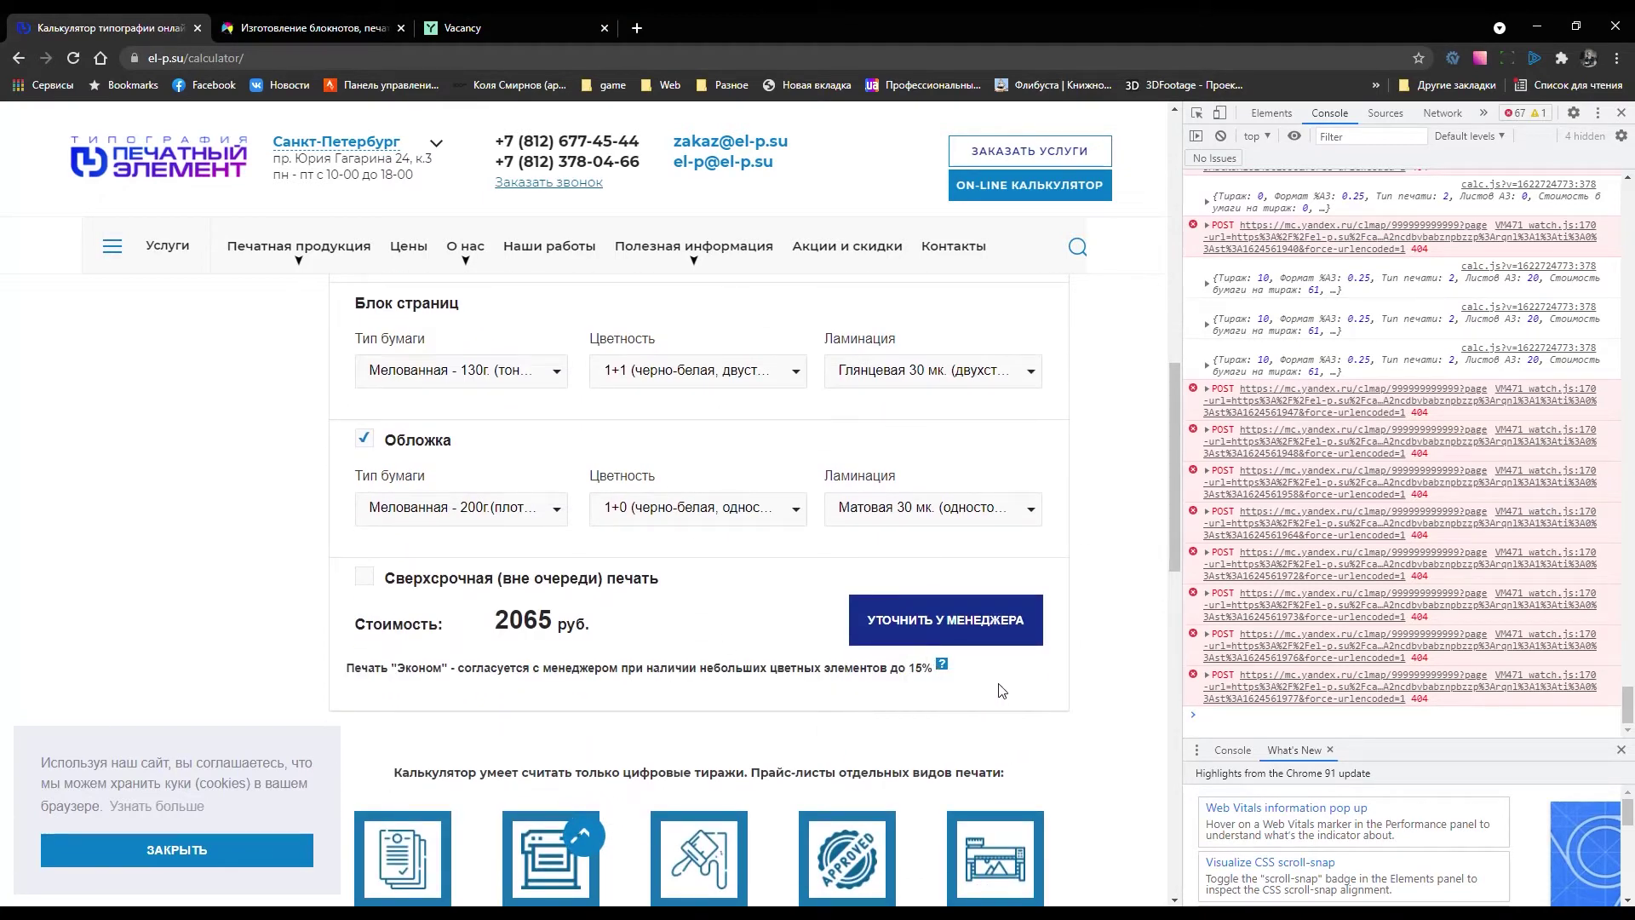
Step: Inspect the example image's markup with the DevTools element picker, then close the preview
left_click(941, 664)
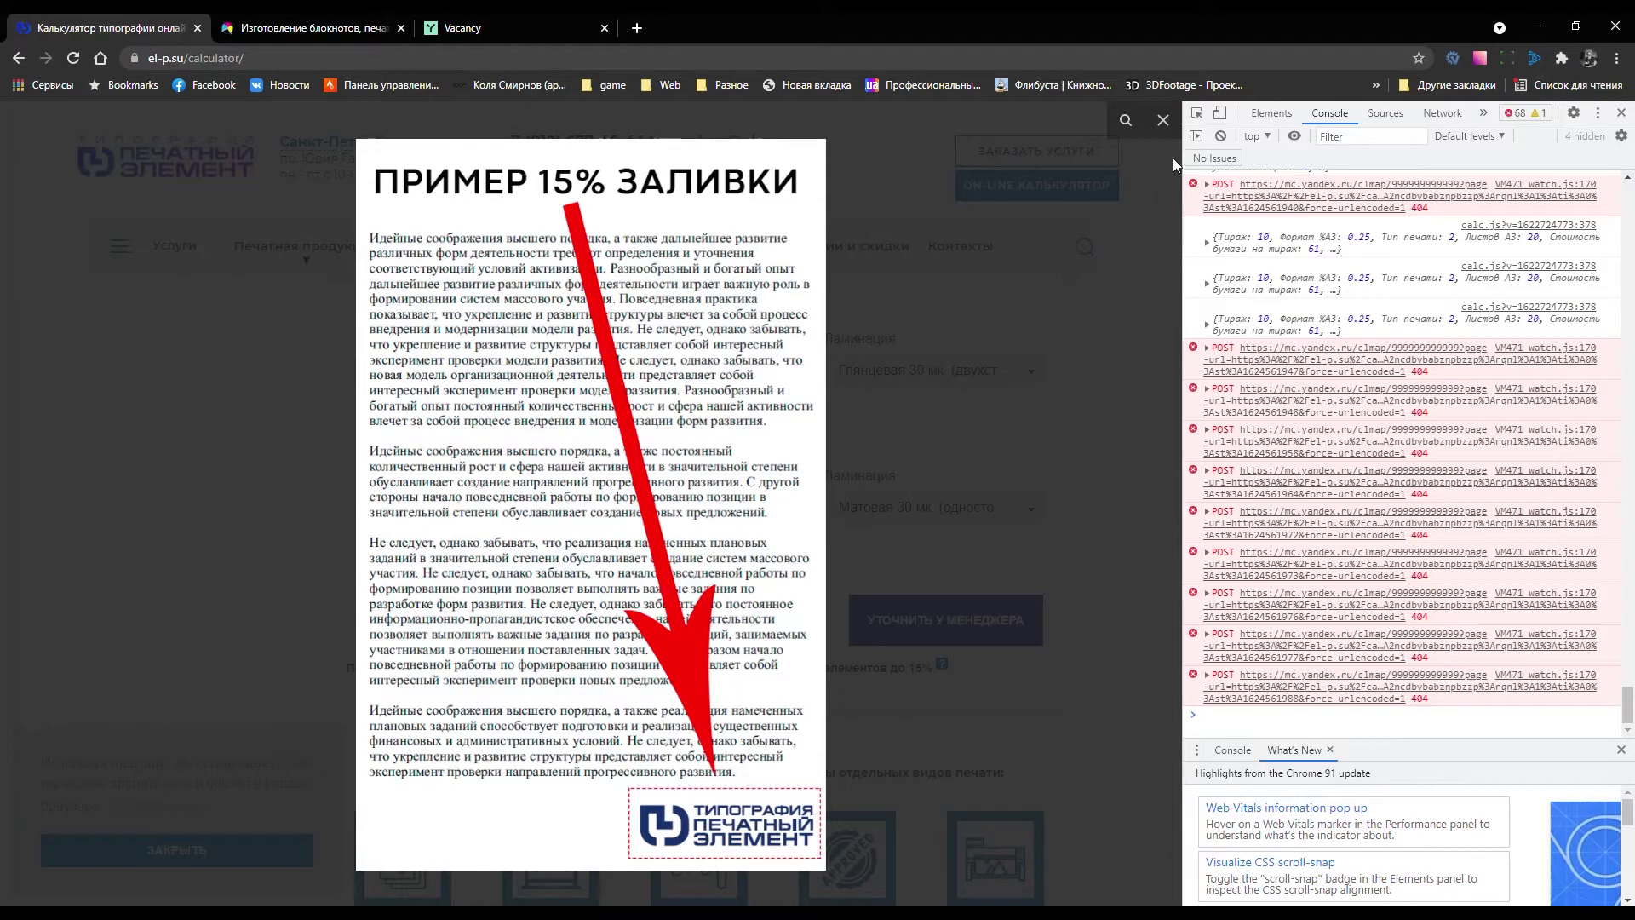
left_click(1197, 112)
left_click(676, 208)
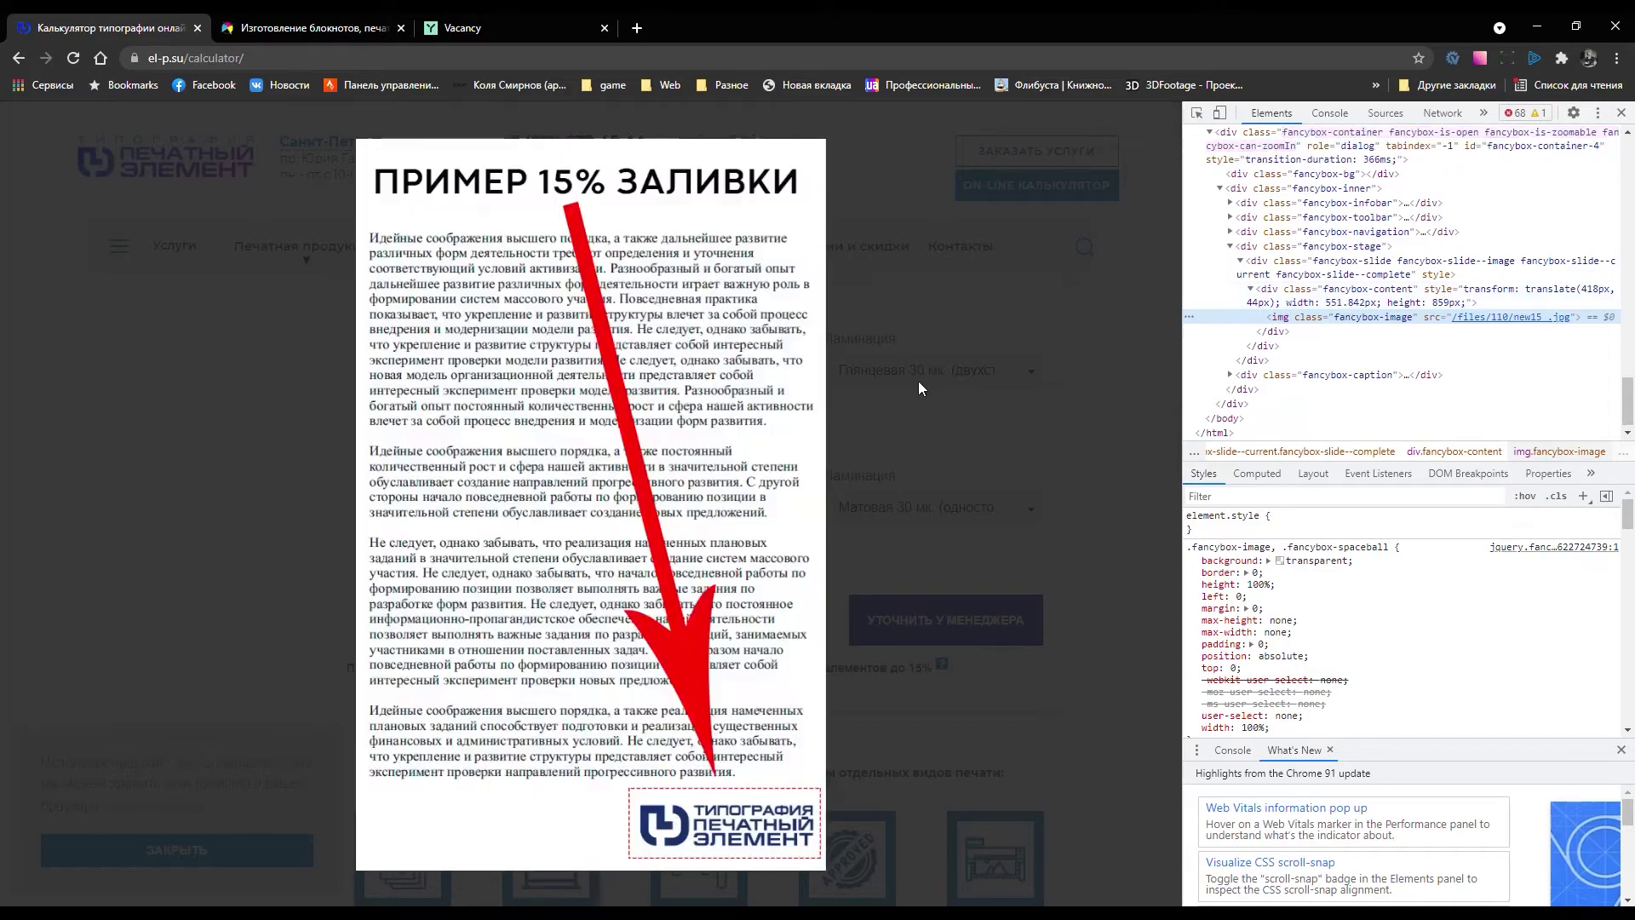
left_click(924, 383)
scroll(894, 465, "down", 2)
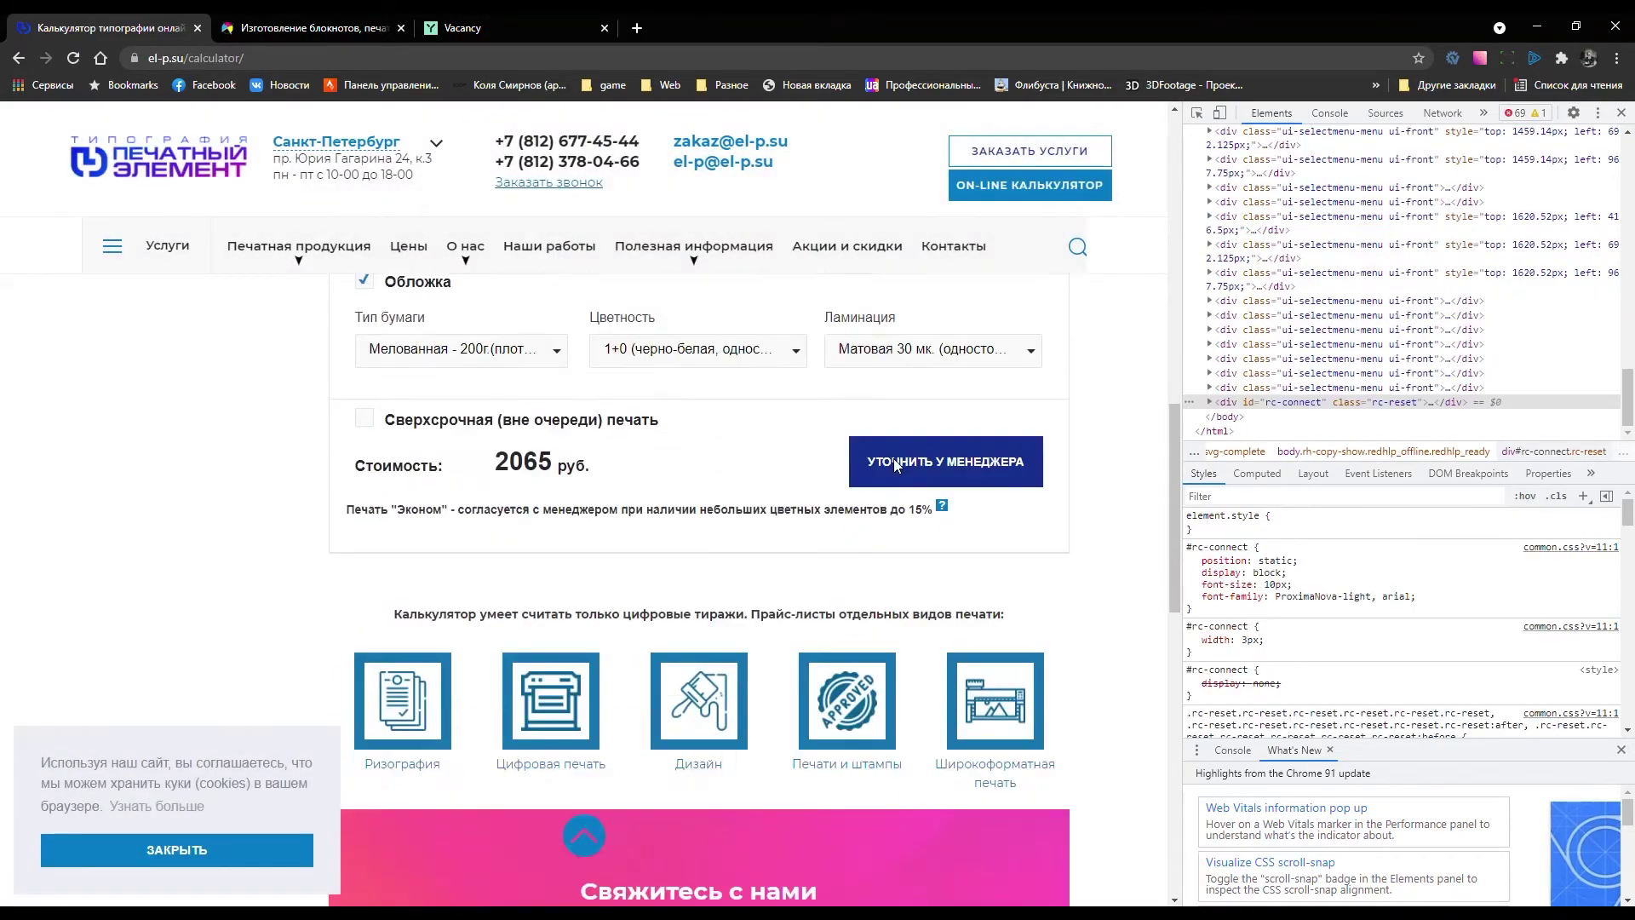
scroll(885, 523, "up", 2)
scroll(888, 519, "down", 1)
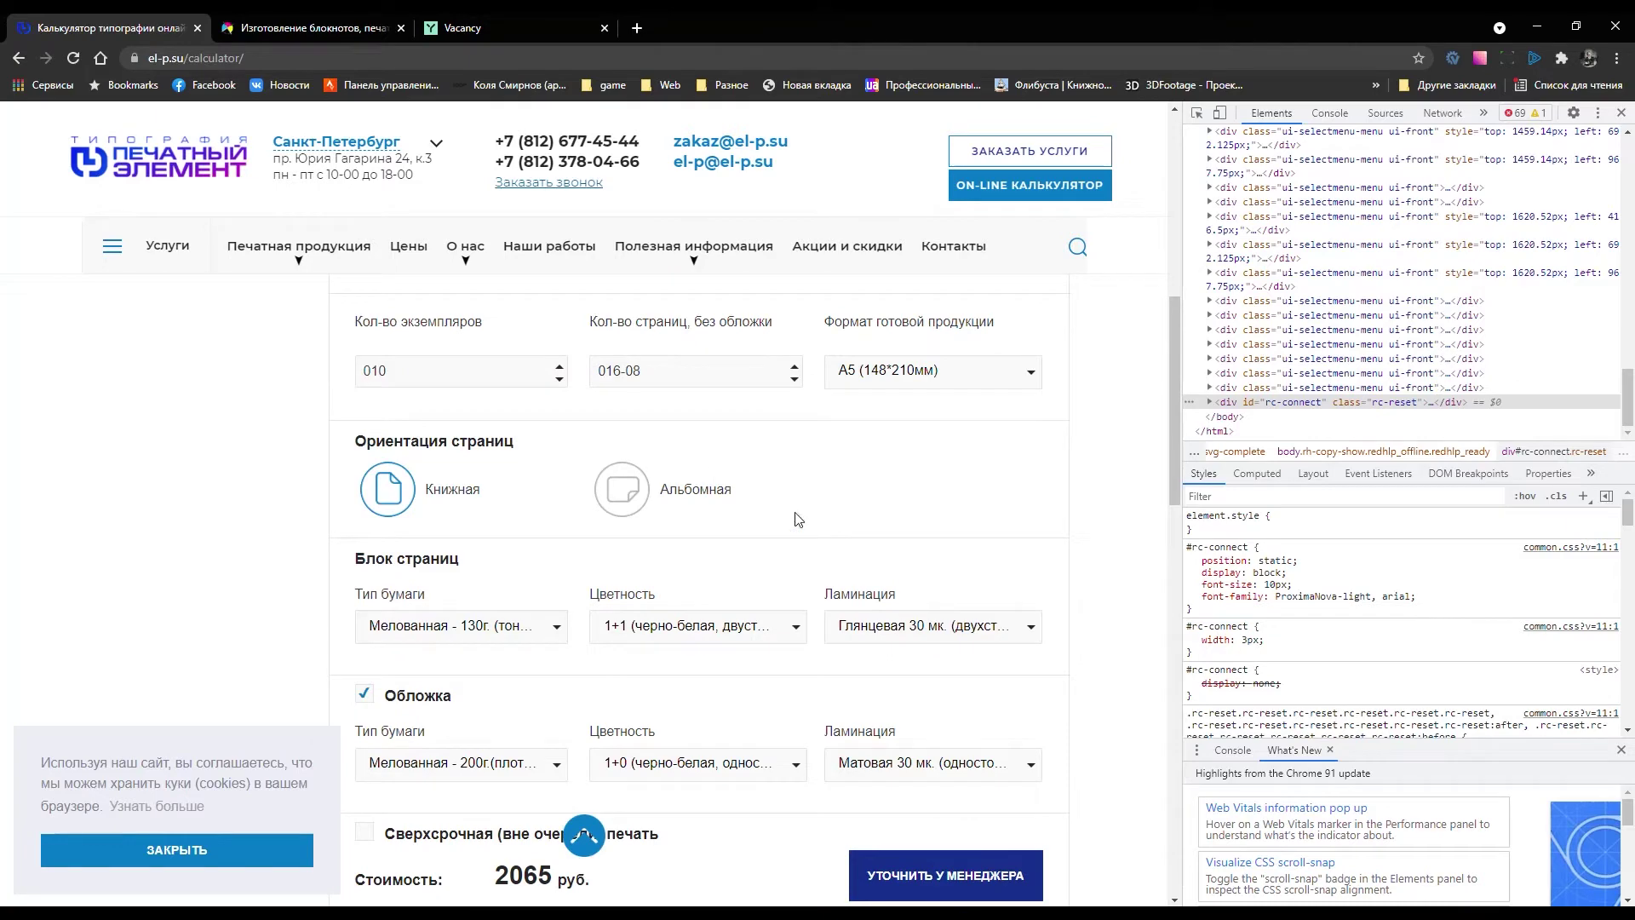
scroll(974, 552, "up", 2)
scroll(972, 511, "down", 5)
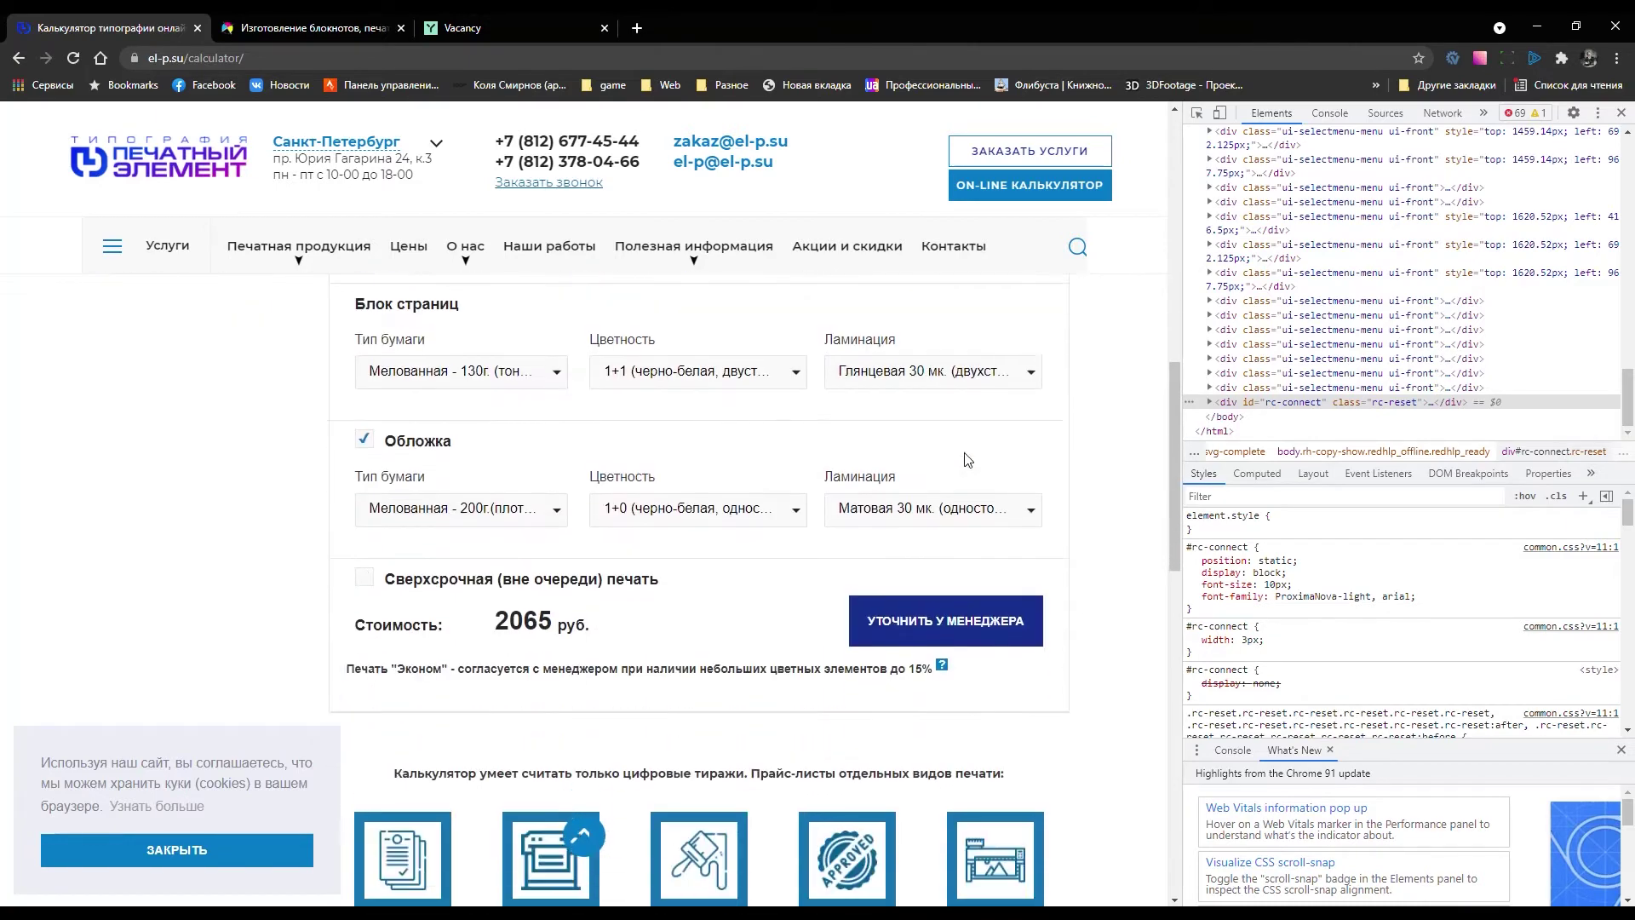
scroll(969, 626, "down", 2)
left_click(937, 456)
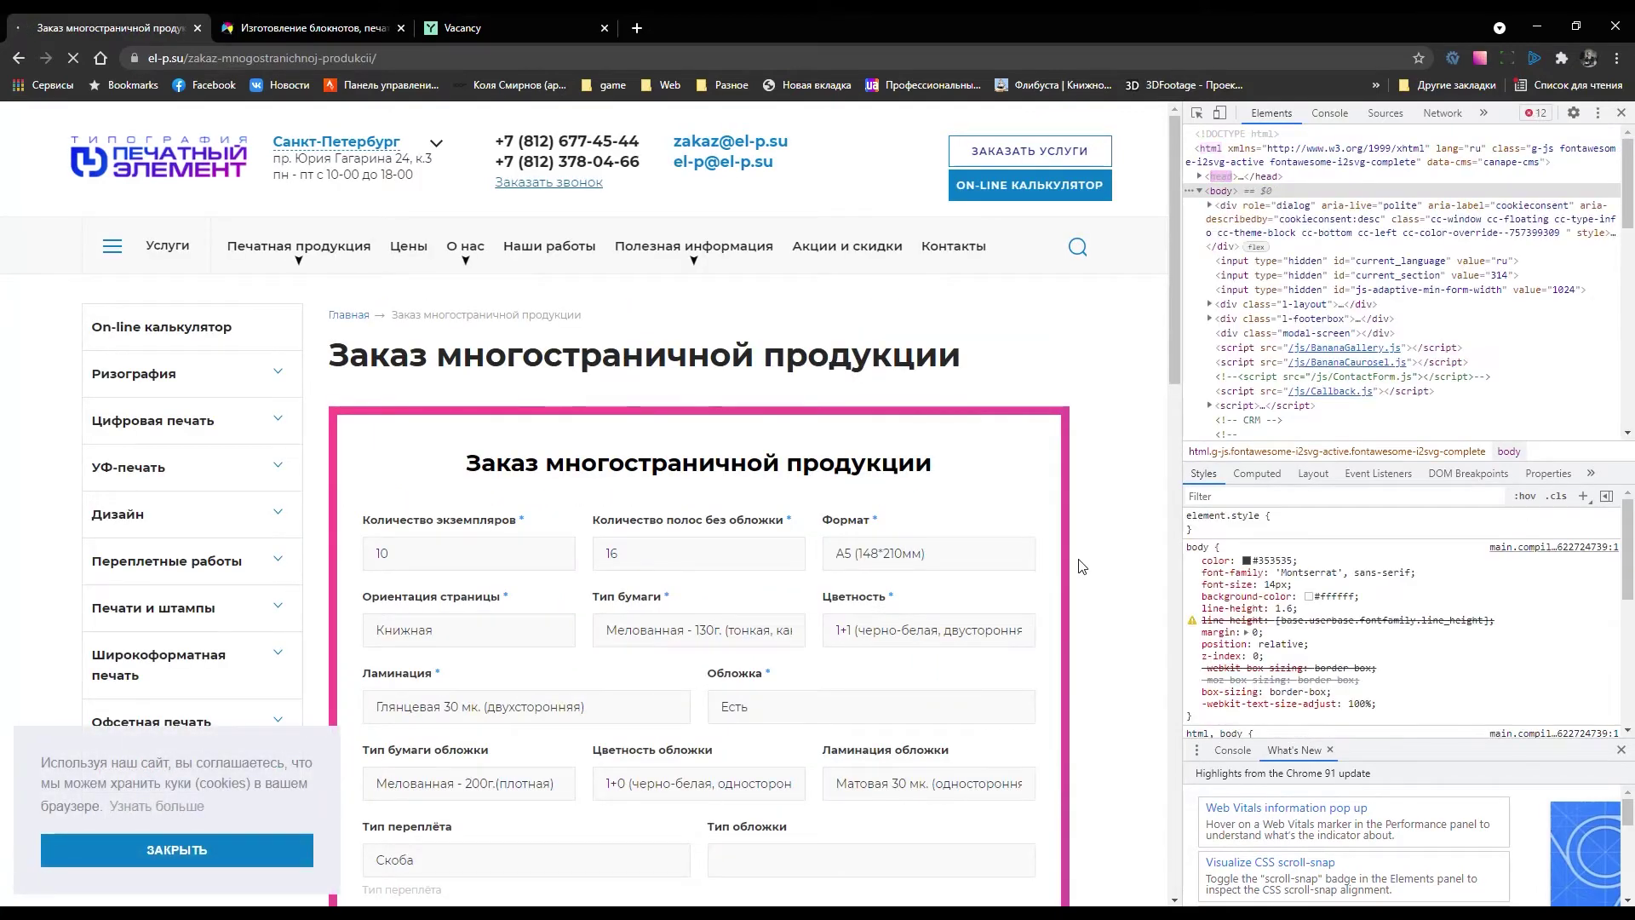
scroll(1082, 567, "down", 1)
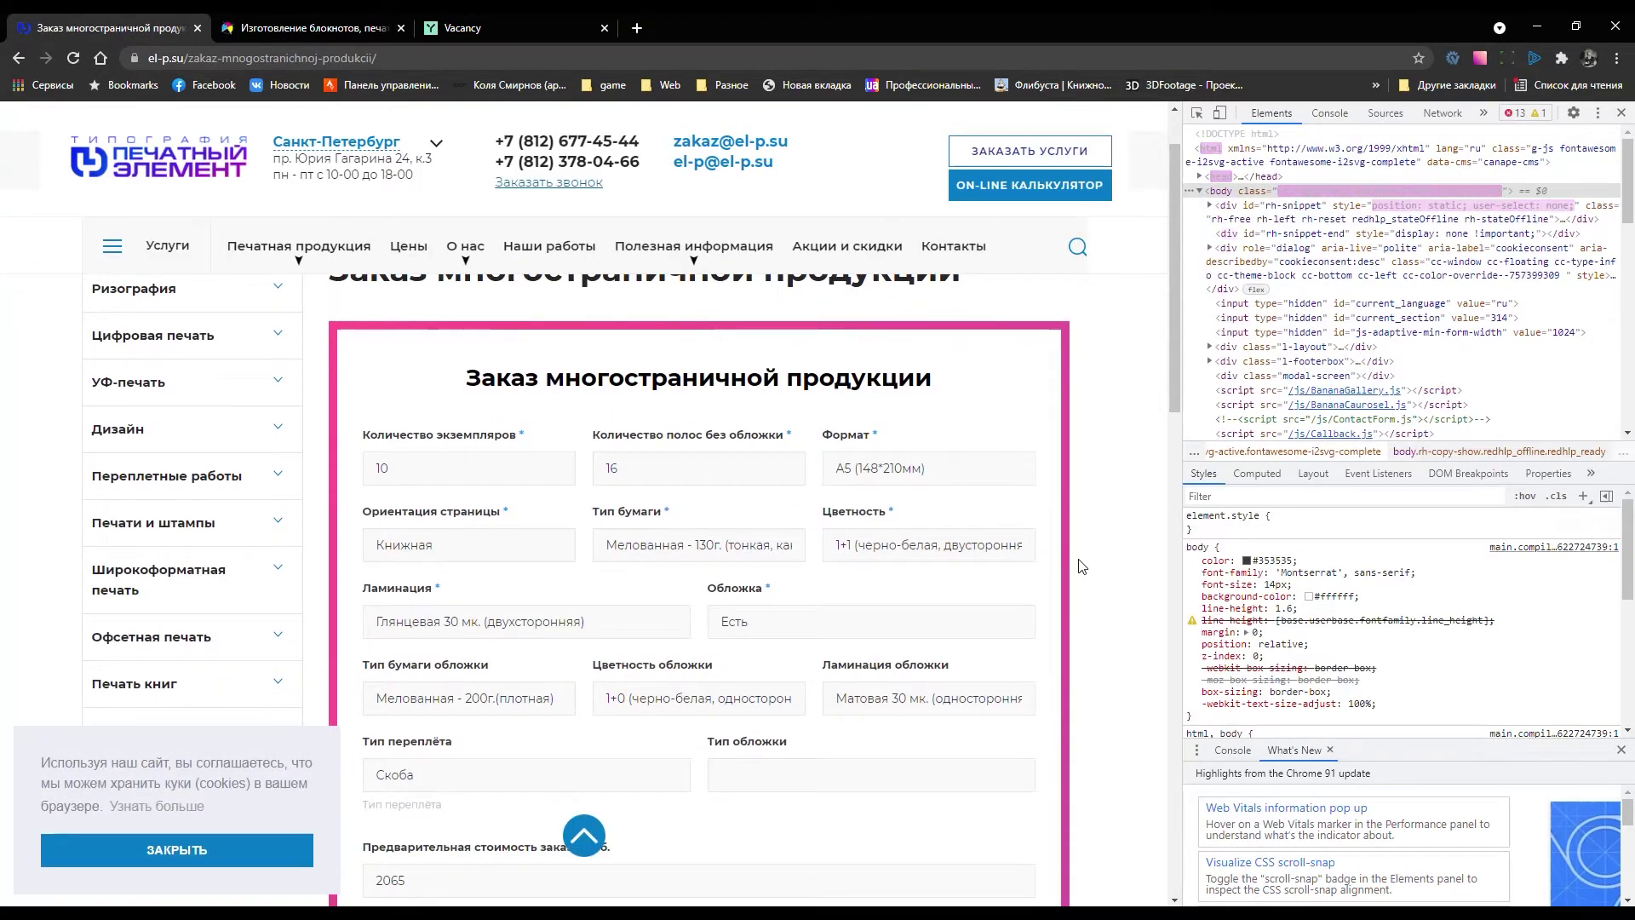
scroll(1082, 566, "down", 5)
scroll(1081, 566, "up", 4)
scroll(613, 426, "down", 5)
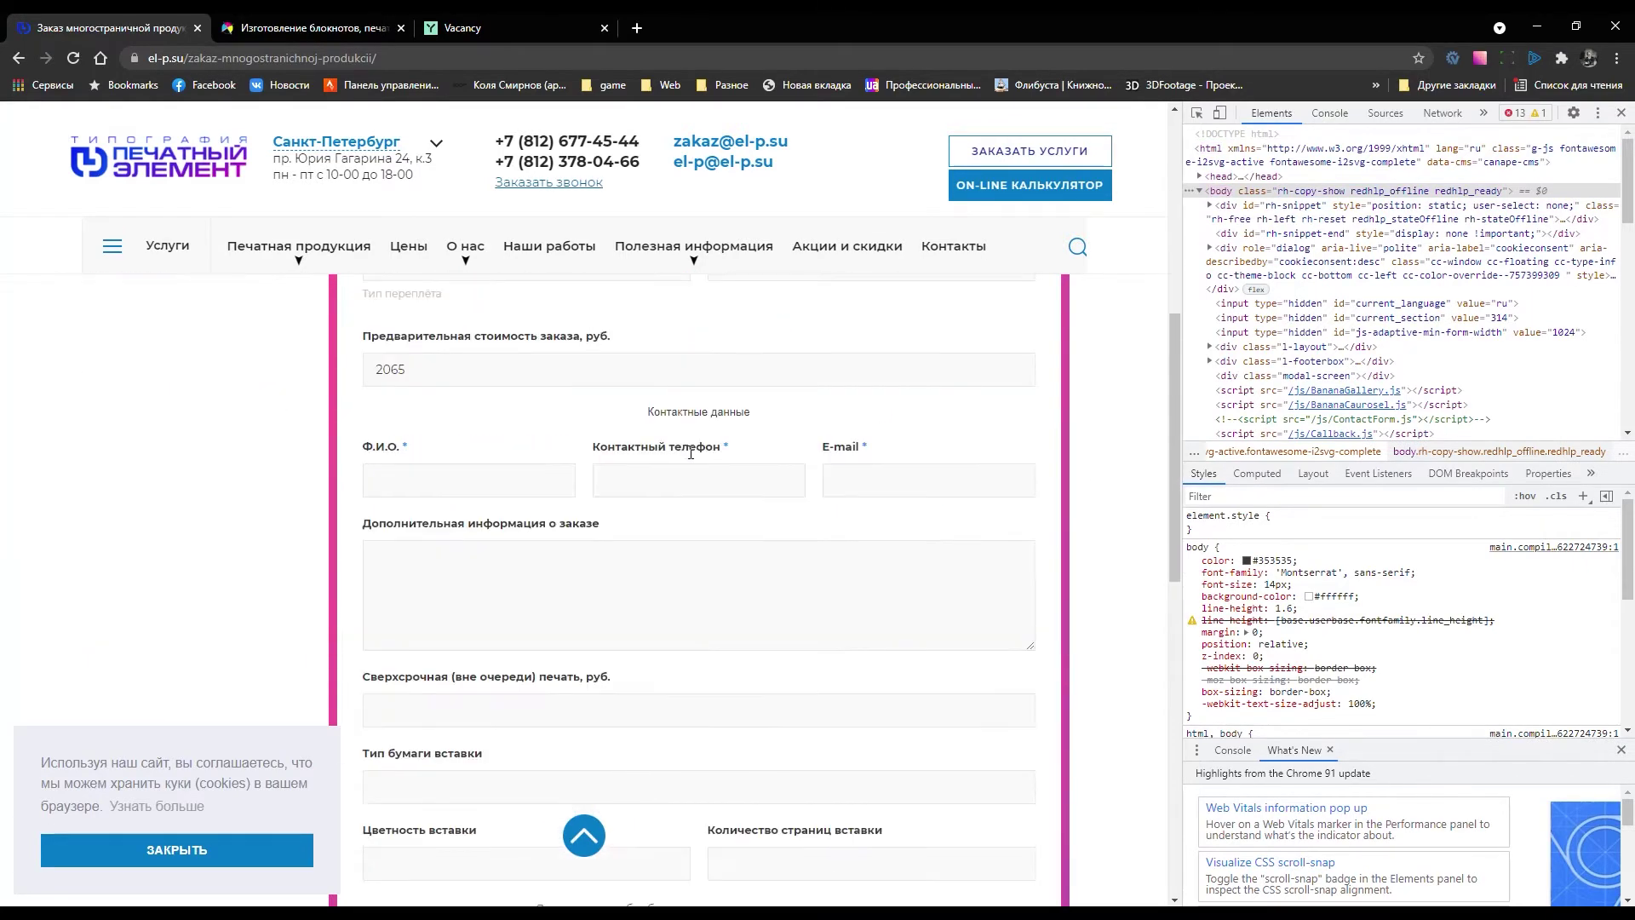
scroll(687, 541, "down", 2)
scroll(703, 537, "down", 2)
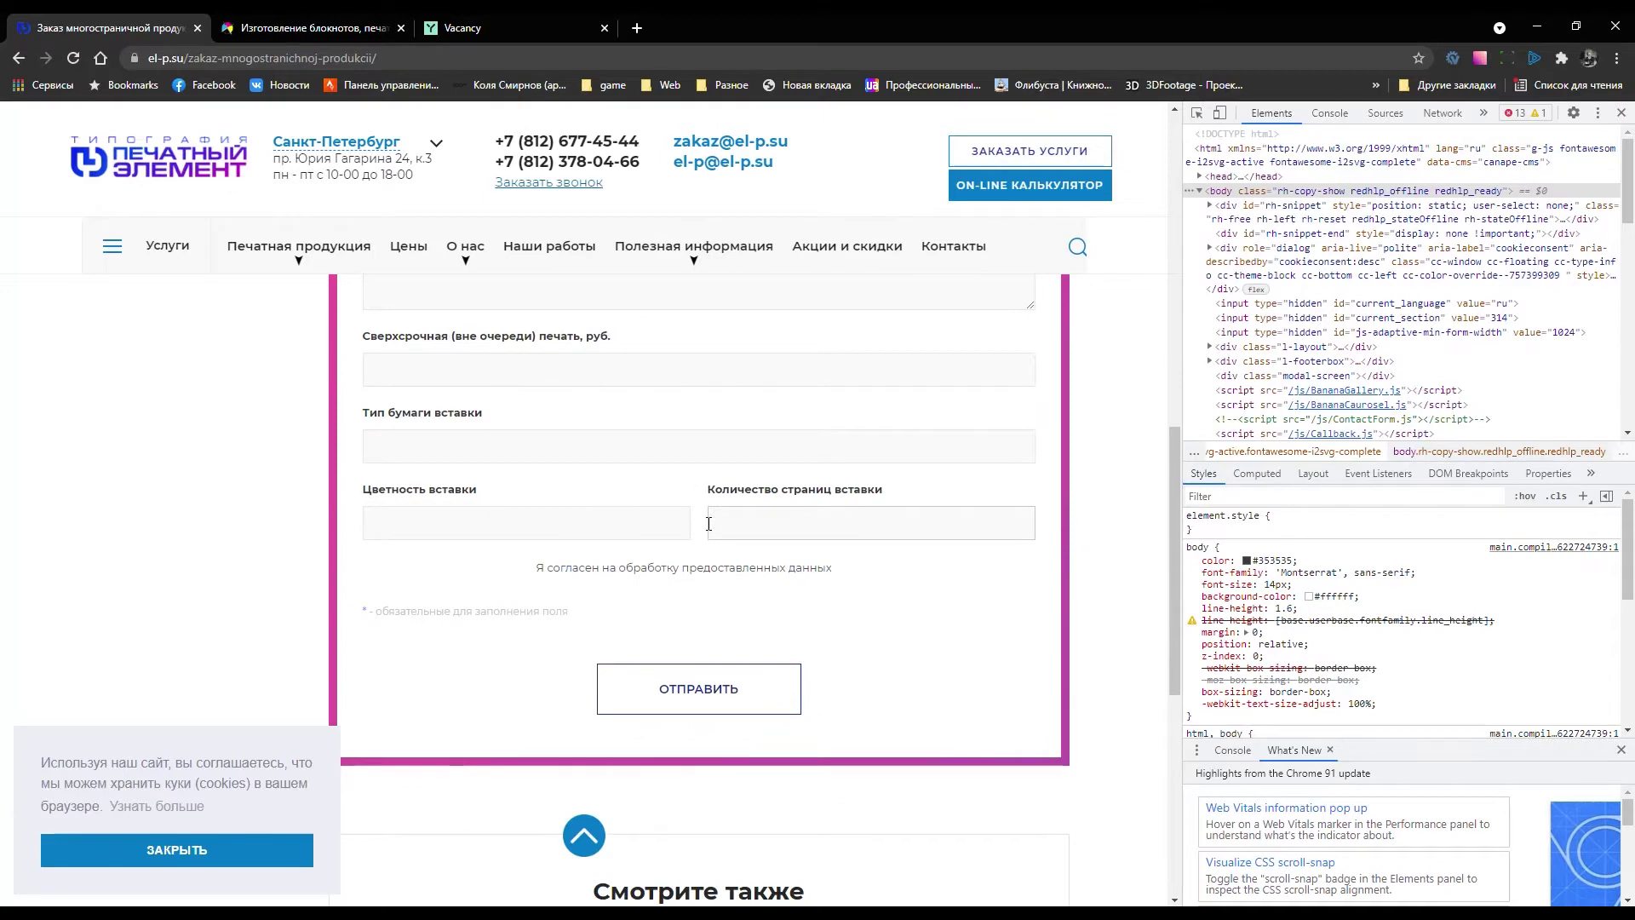
scroll(568, 588, "up", 6)
scroll(569, 588, "up", 2)
scroll(569, 588, "down", 2)
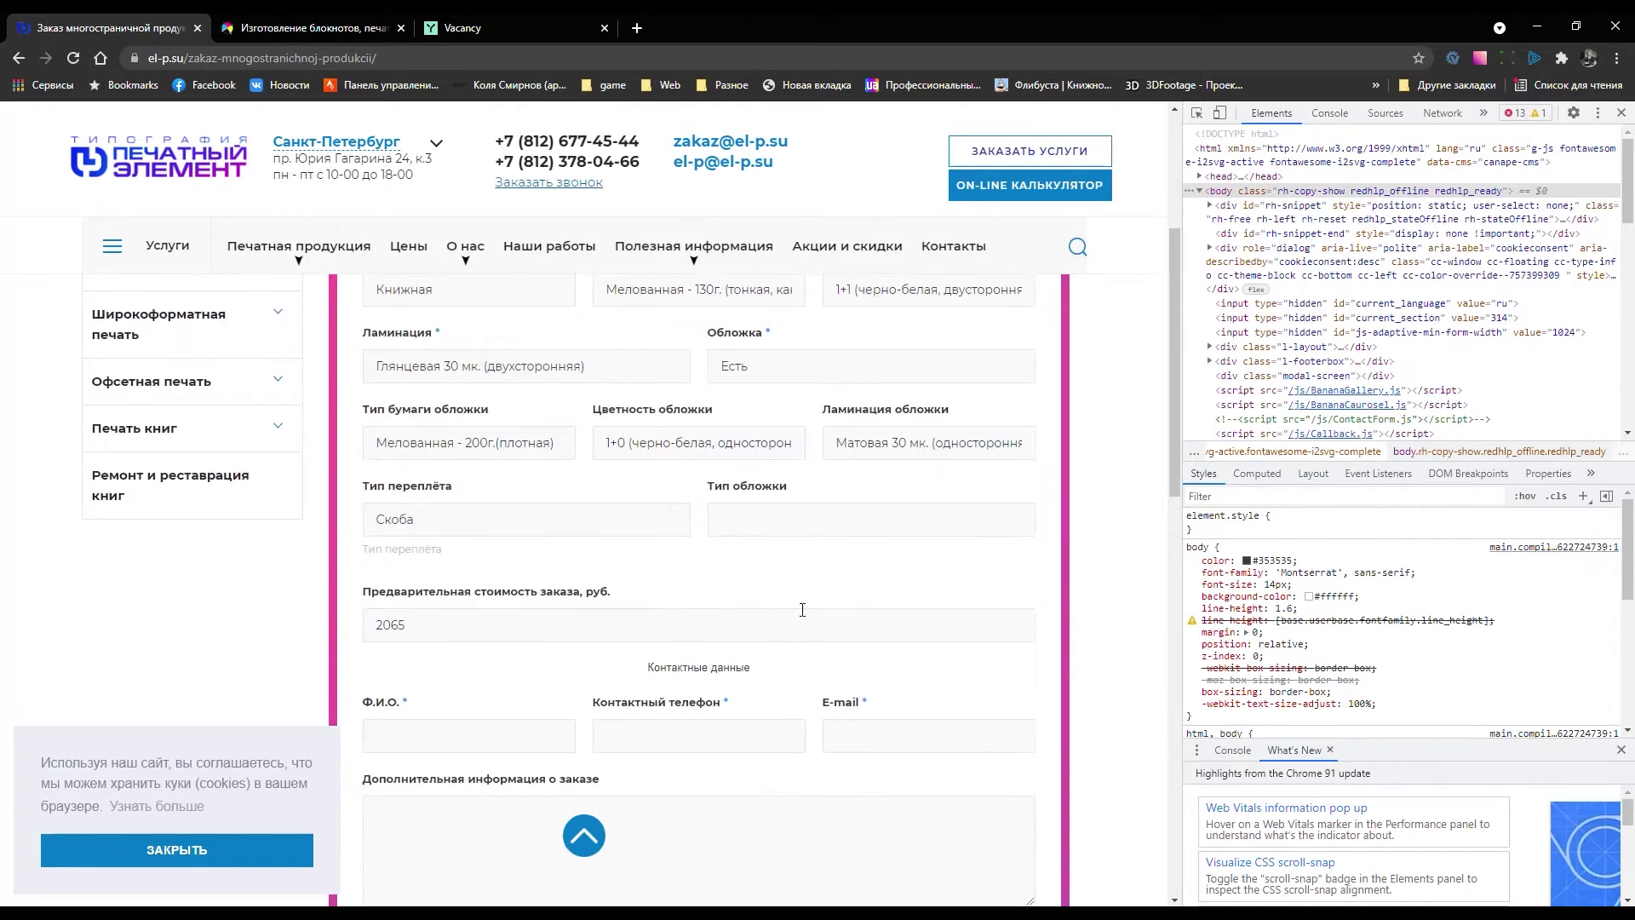
Step: Change the copies to 010 and overwrite the 2065 preliminary cost with -100000
scroll(511, 477, "up", 4)
left_click(379, 468)
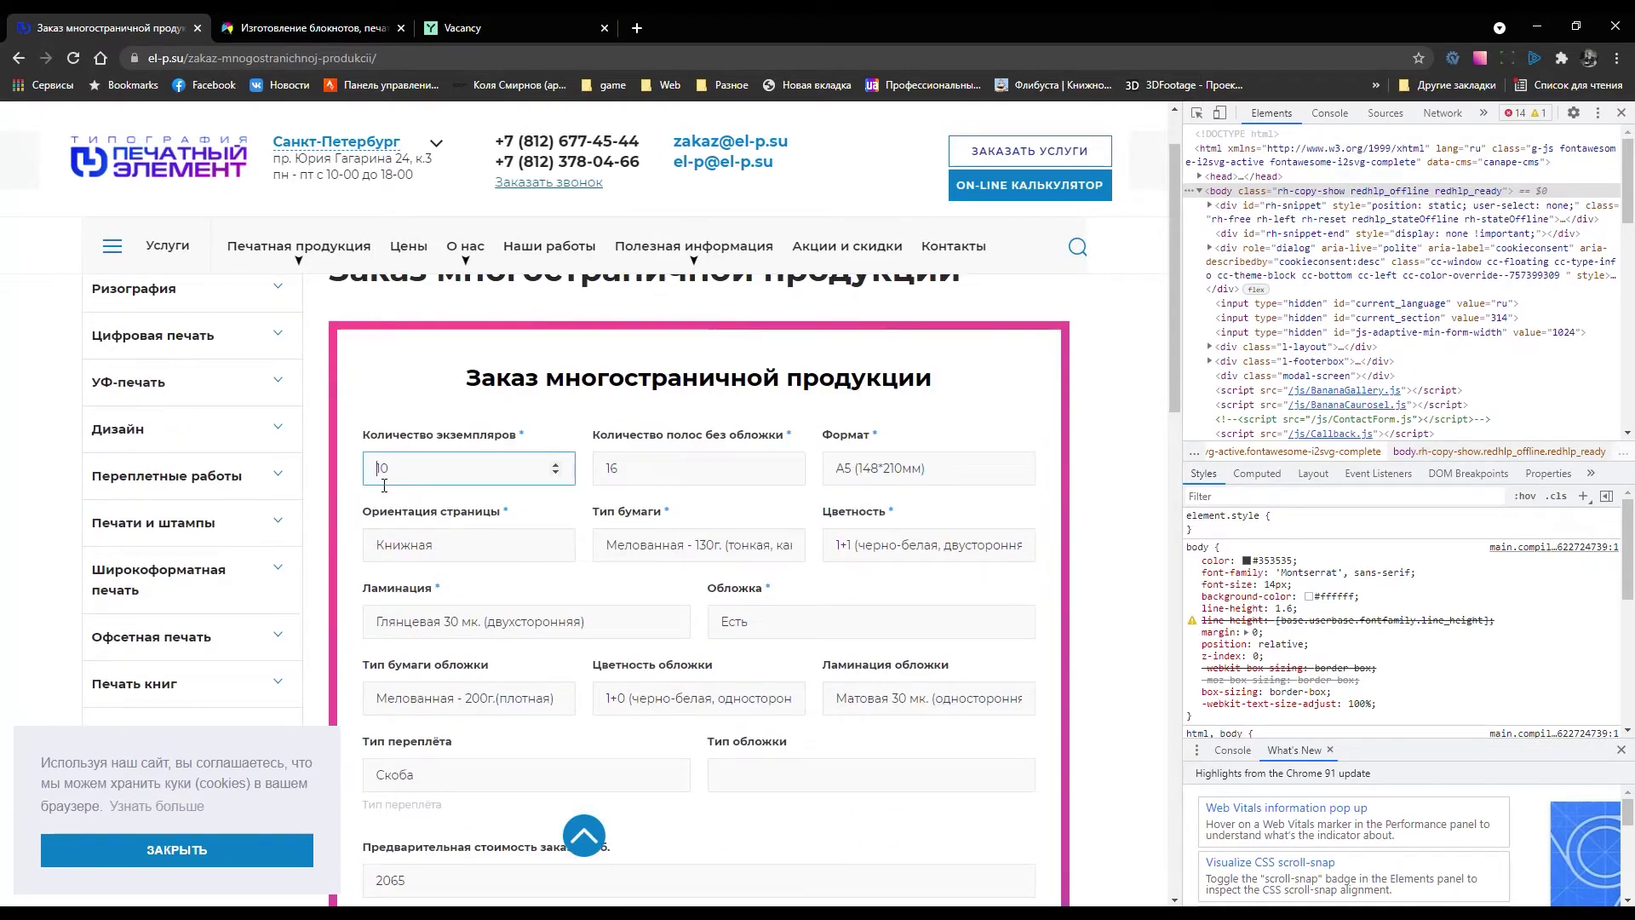
type("0")
left_click(611, 469)
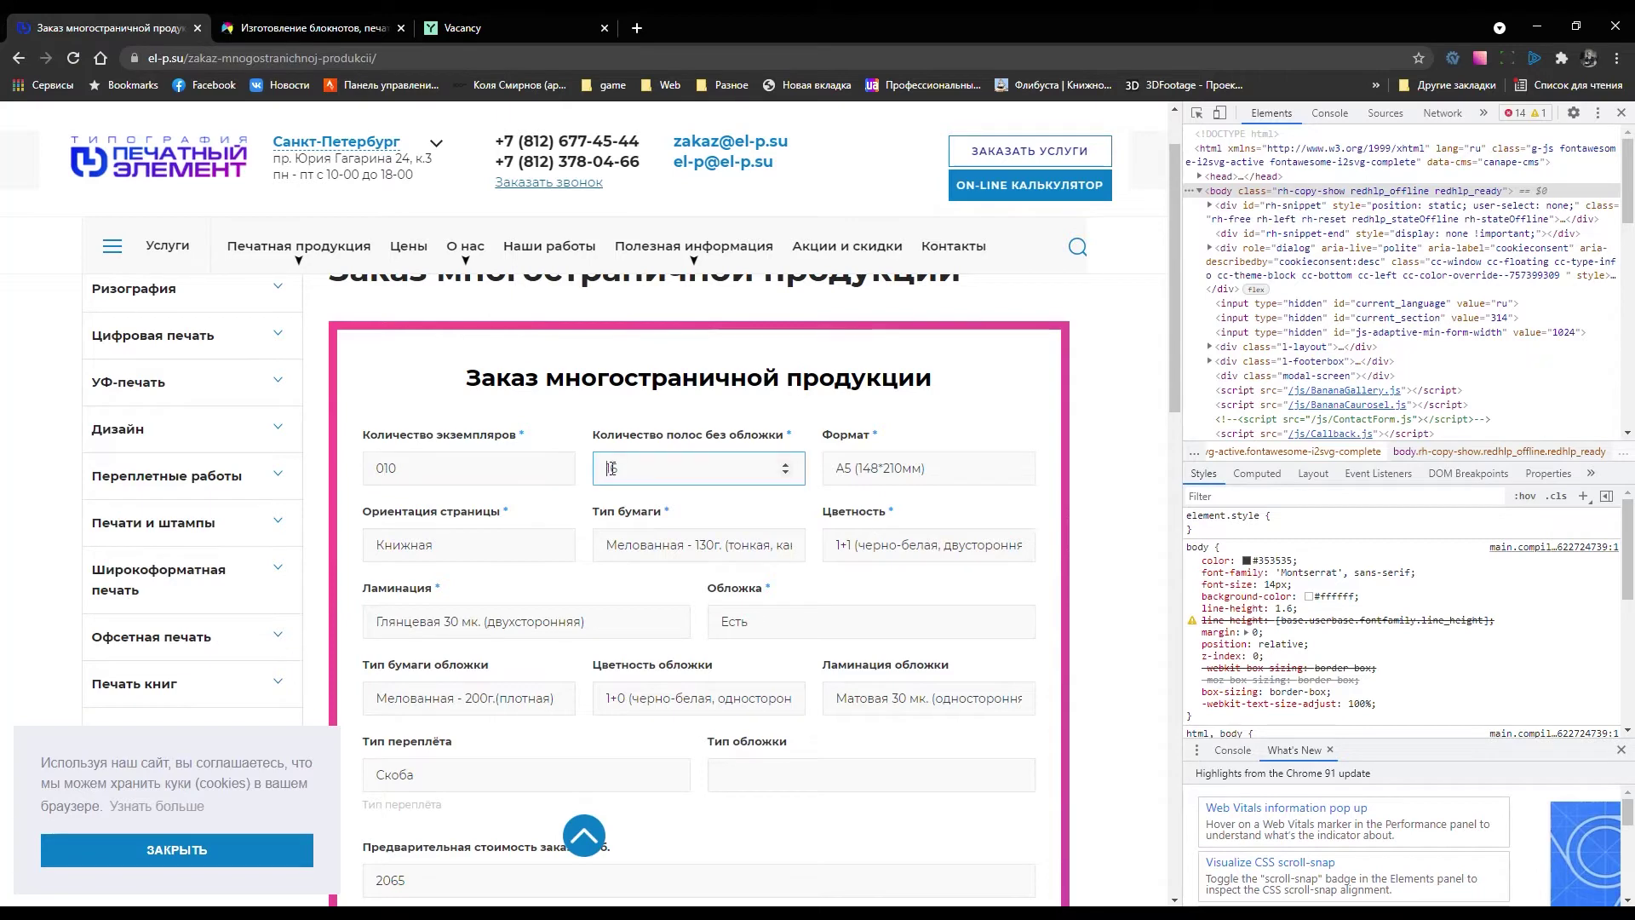
scroll(701, 475, "down", 4)
scroll(536, 511, "down", 3)
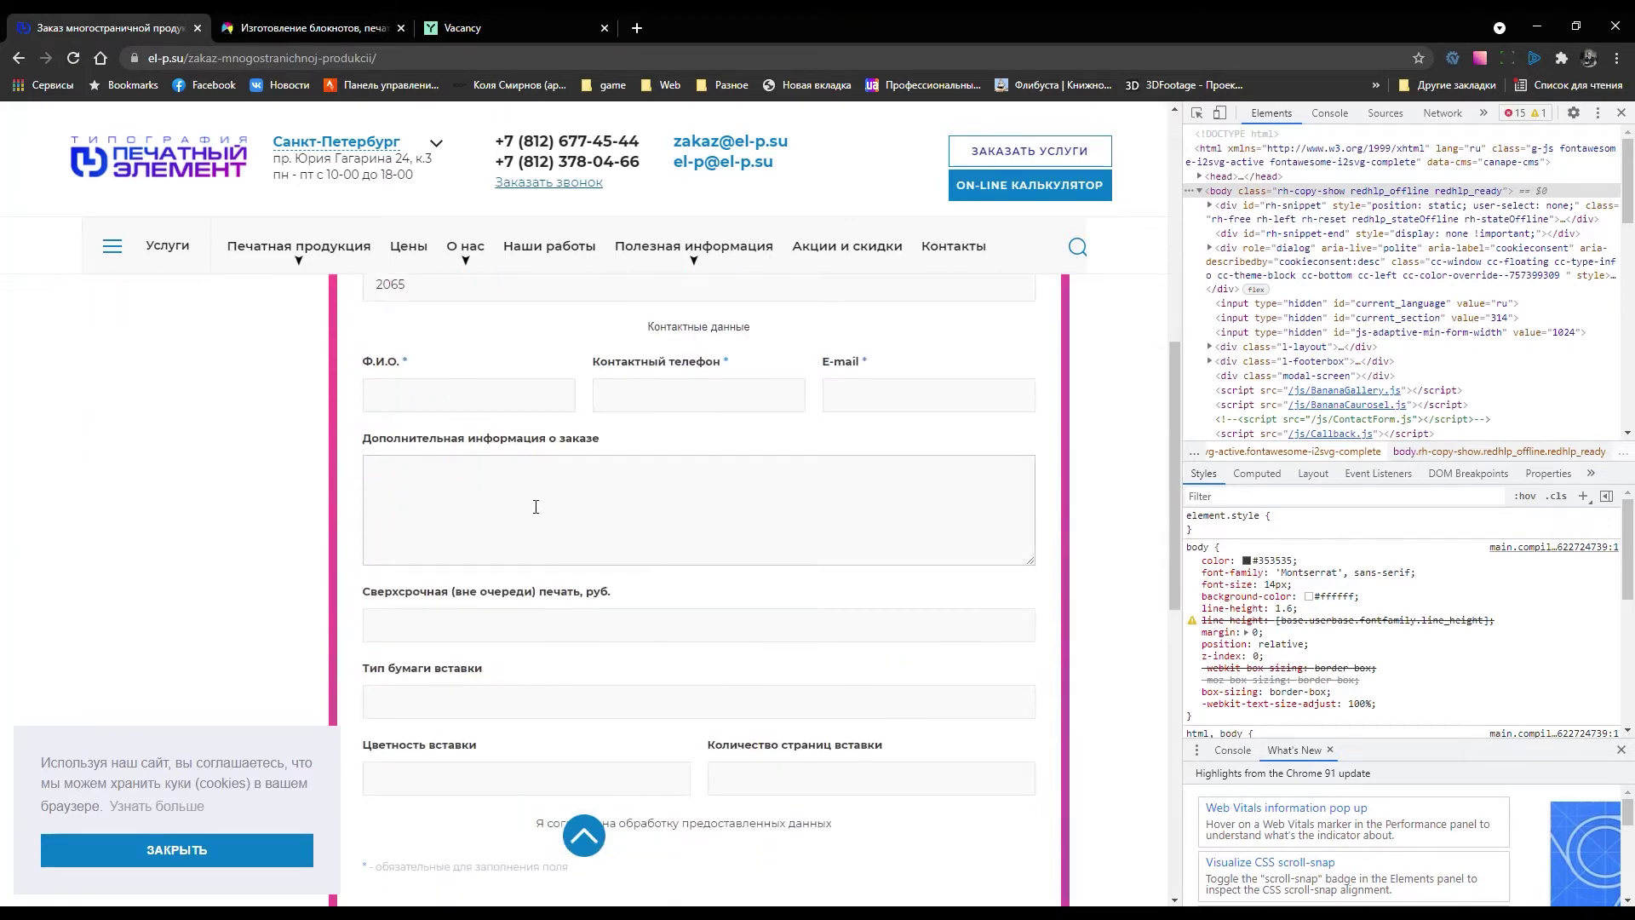
scroll(901, 458, "up", 1)
left_click_drag(943, 368, 273, 378)
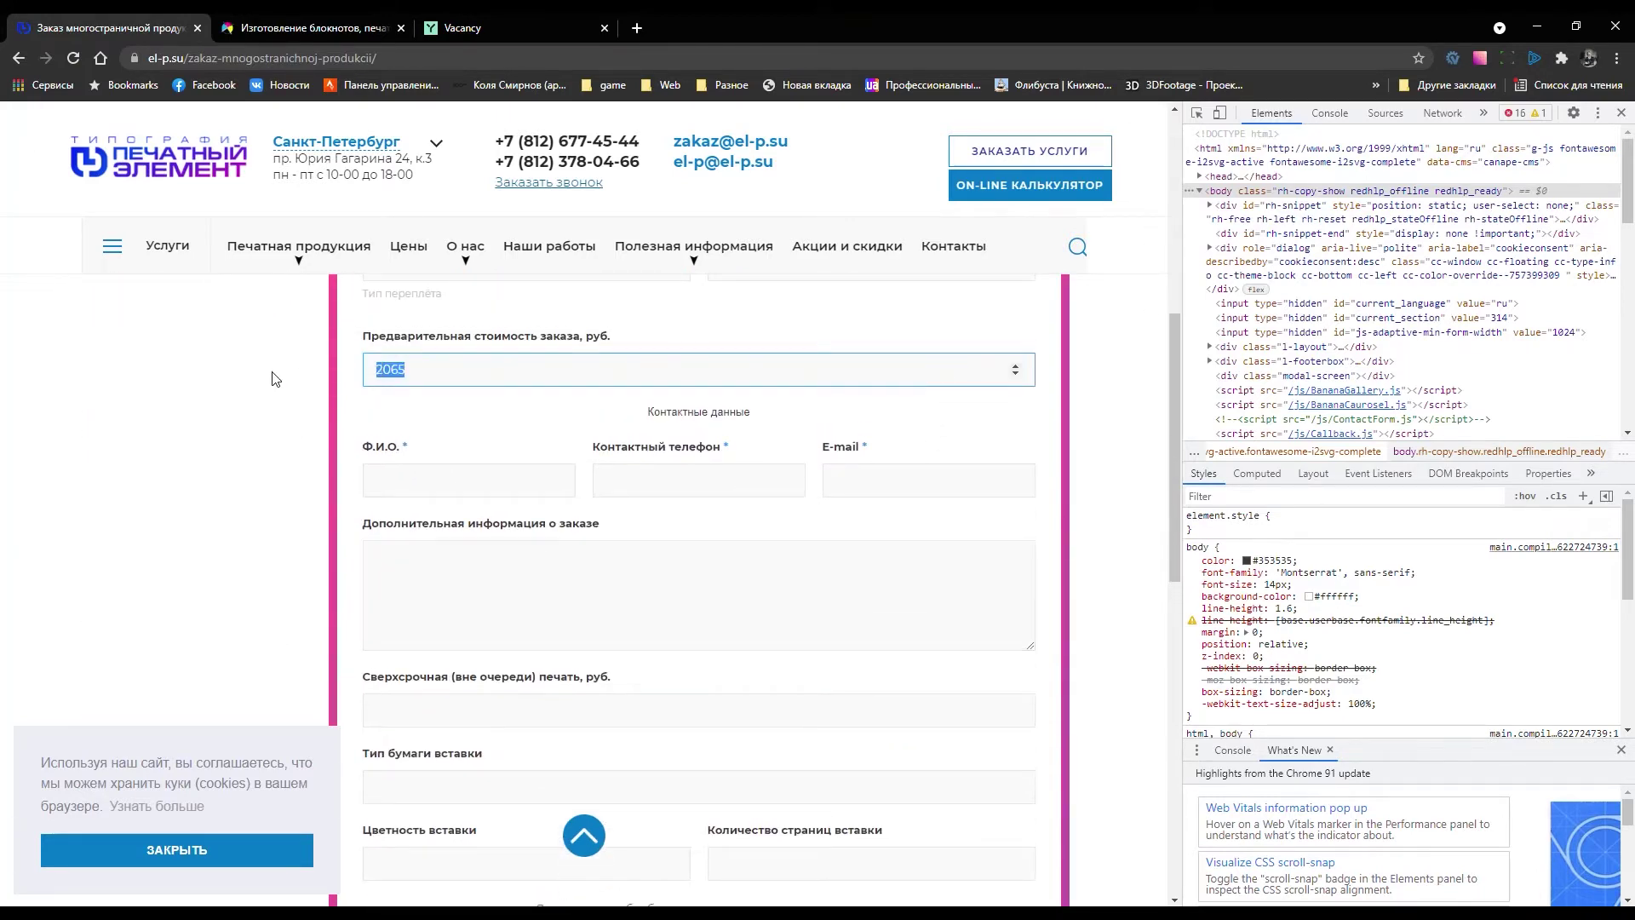
type("-100000")
Step: Enter a digit string as the name, a test phone number, and a saved autofill e-mail
left_click(415, 476)
type("43545")
left_click(623, 494)
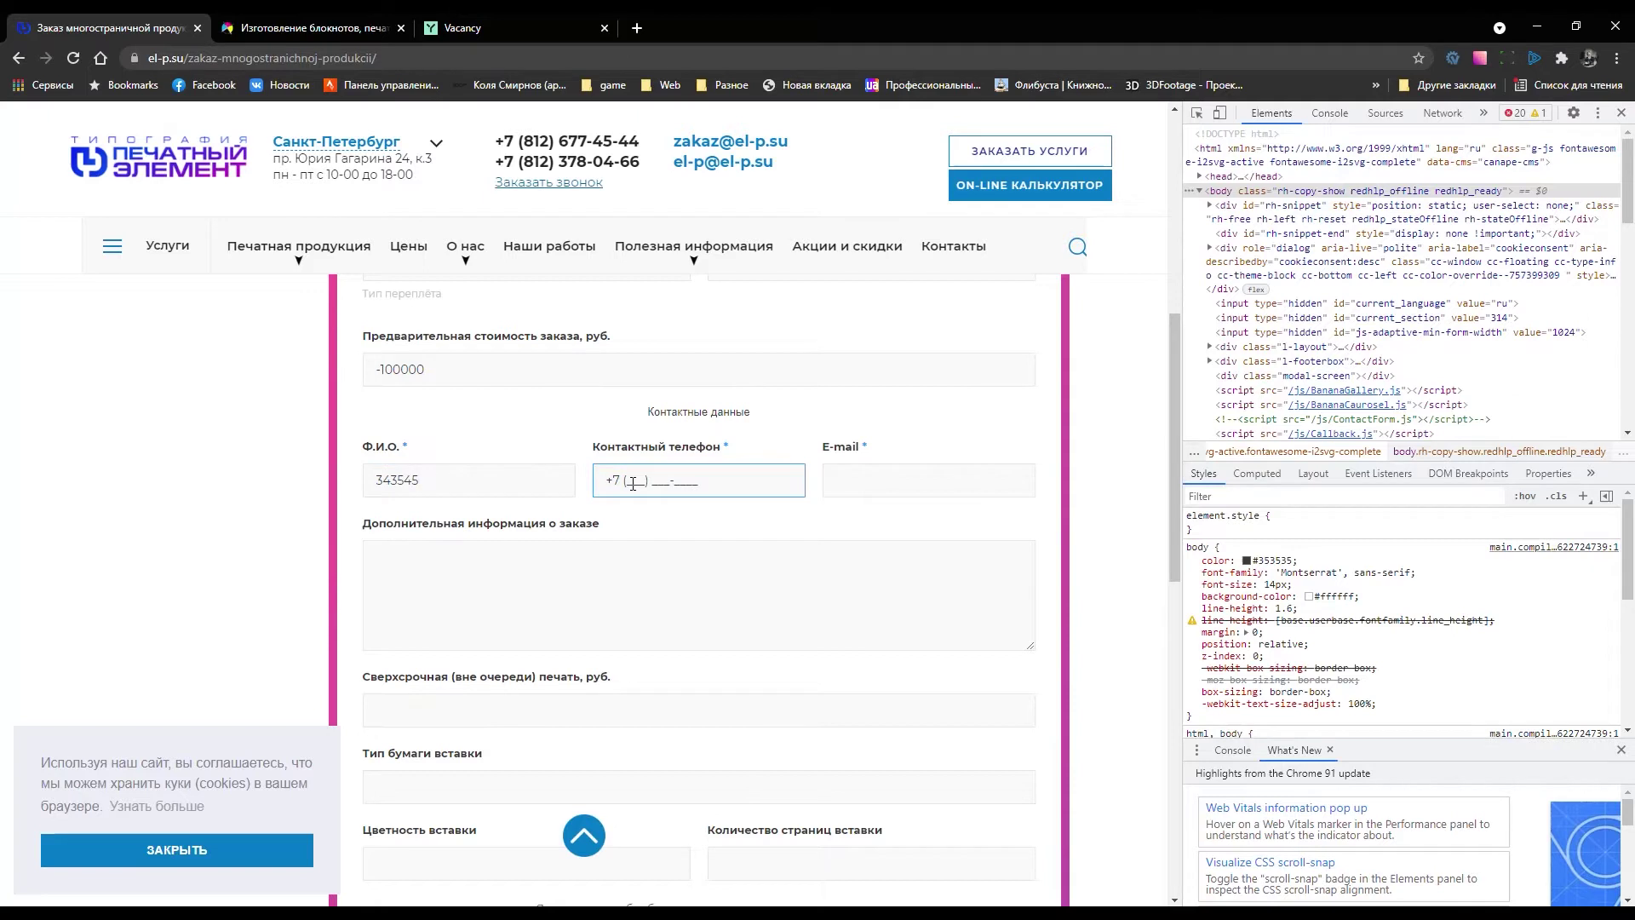
type("999-99")
left_click(905, 473)
key("Down")
key("Down")
key("Down")
key("Return")
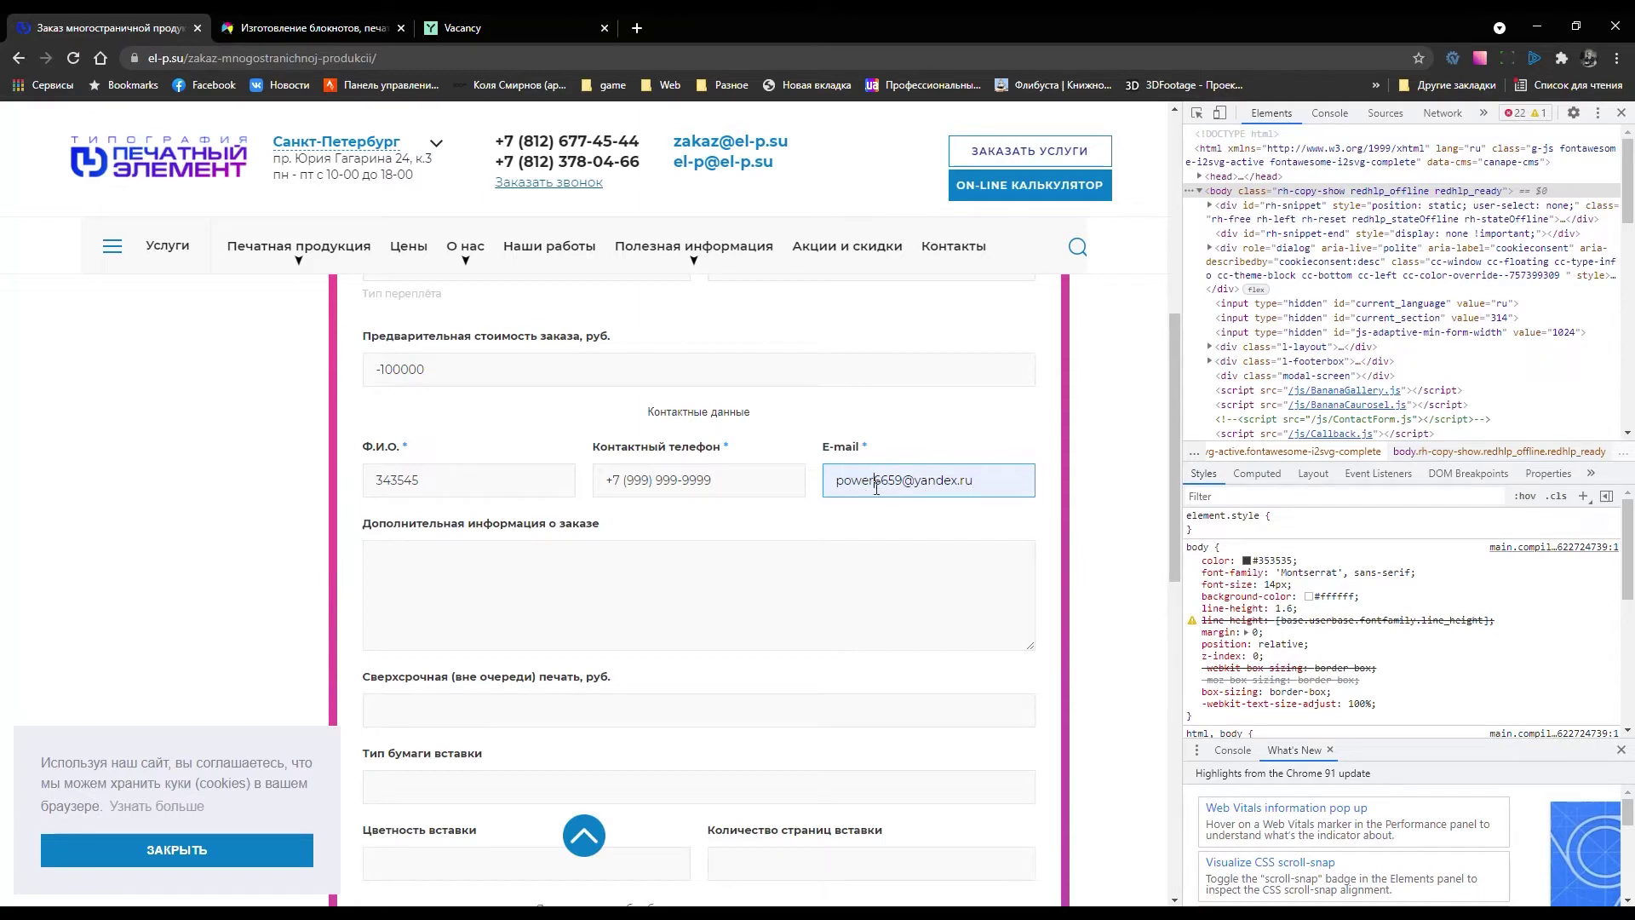
Step: Garble the e-mail with 'авпавп' and add the comment 'выапрпаоплоол'
left_click(872, 482)
type("авпавп")
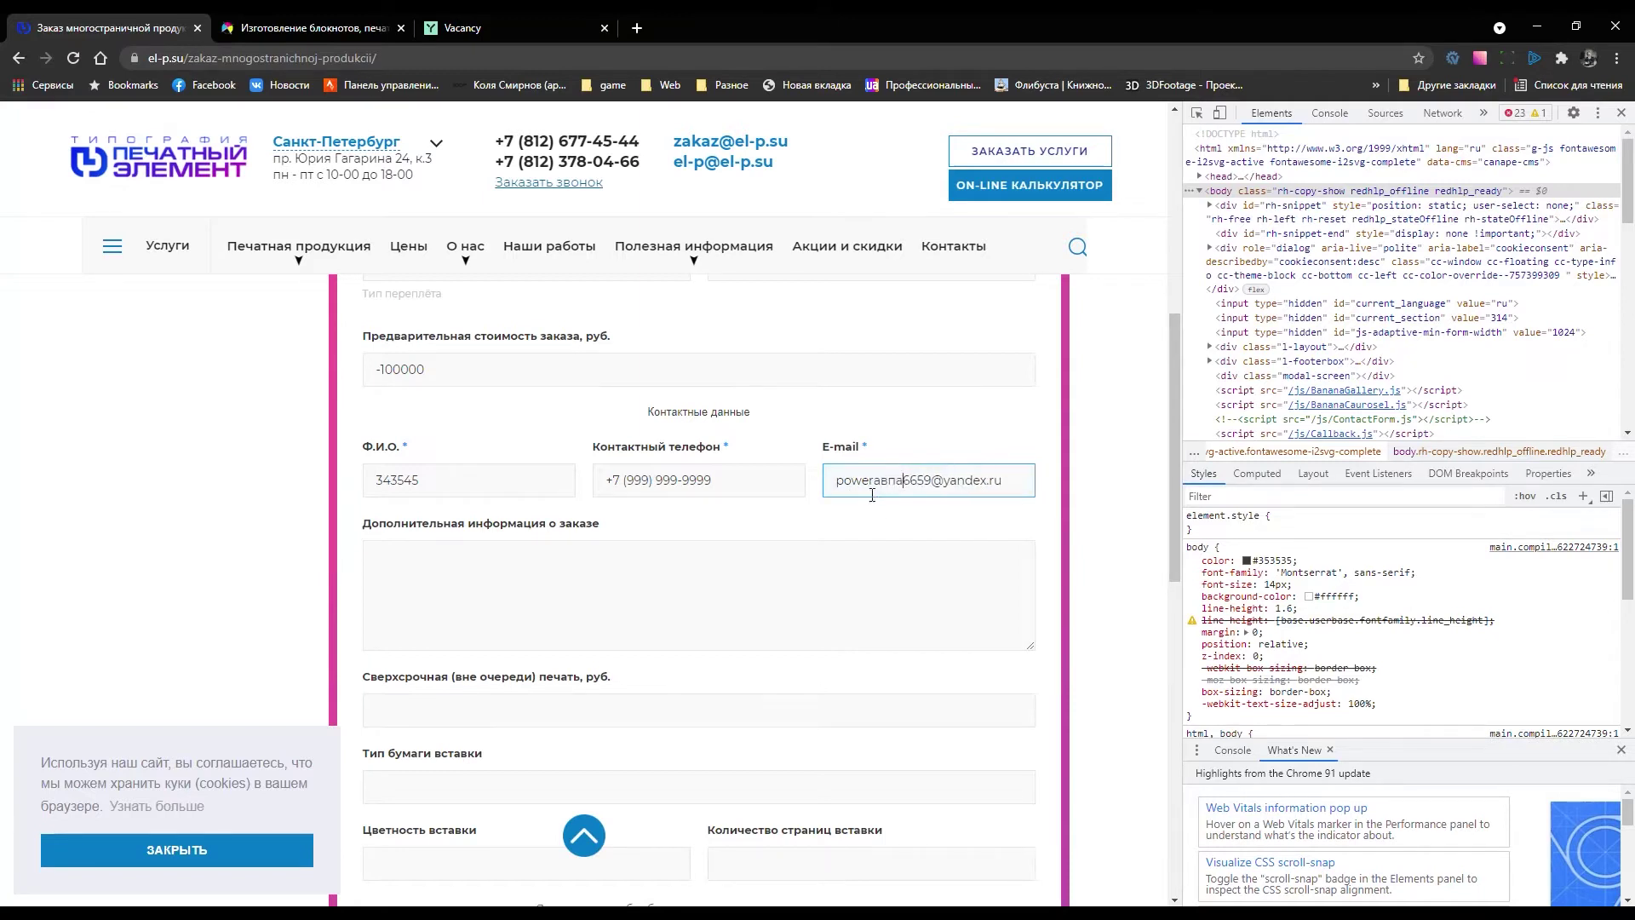
left_click(766, 562)
type("выапрпаоплоол")
left_click(505, 703)
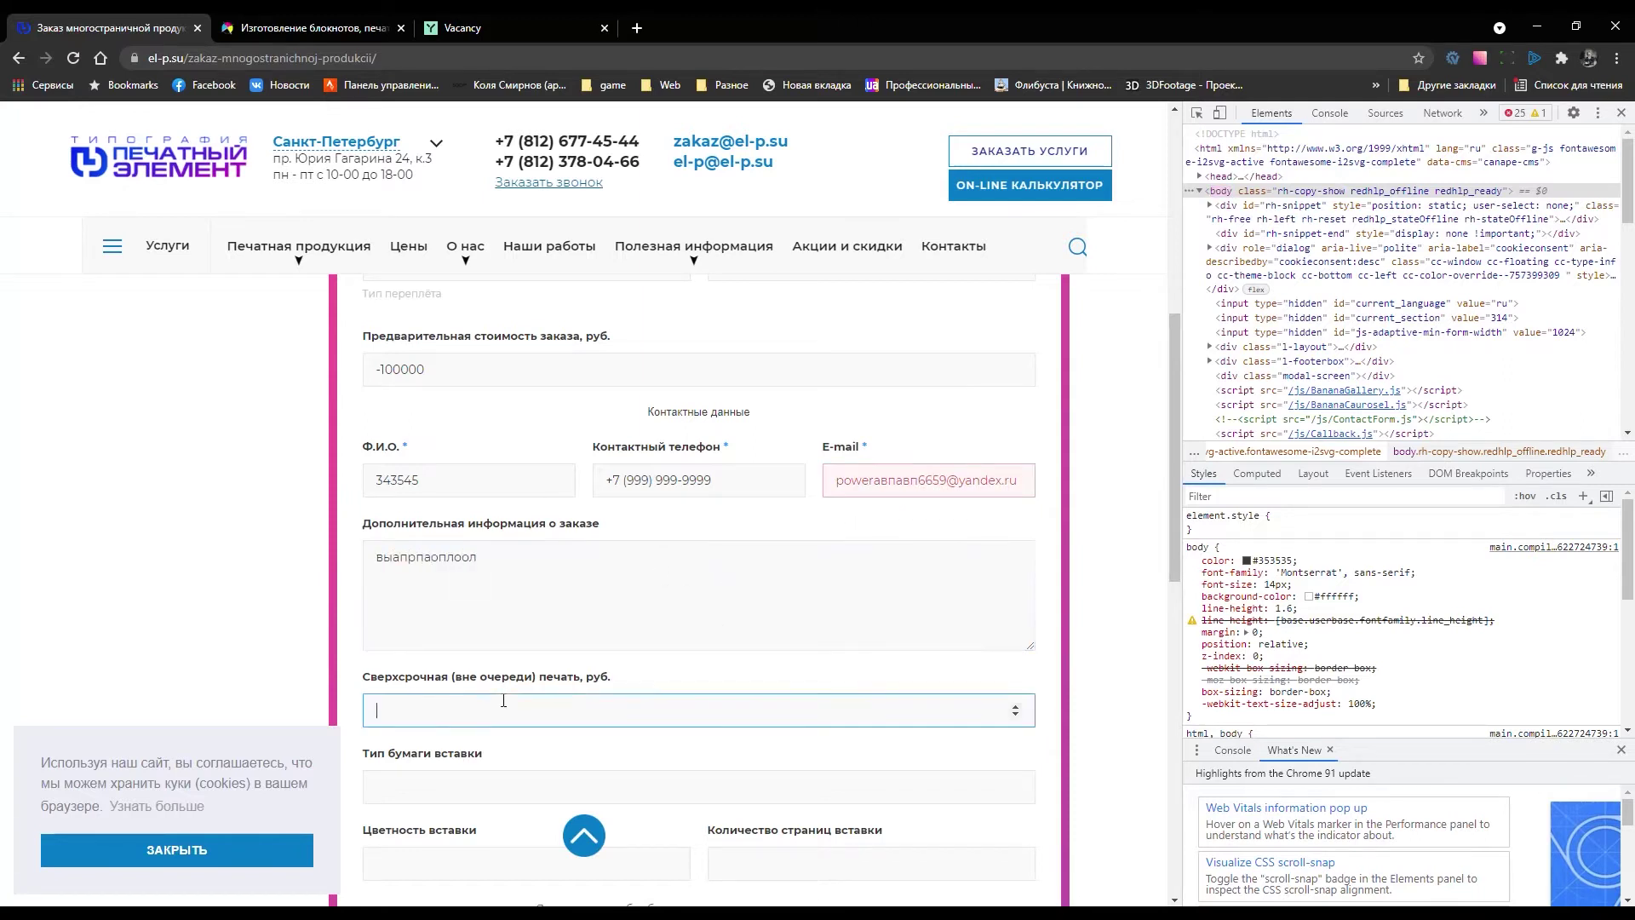
Step: Set urgent-print cost to 2553 and fill the insert paper, colour and page fields with gibberish
type("2553")
left_click(661, 675)
scroll(661, 675, "down", 3)
left_click(583, 537)
type("свавап")
left_click(540, 608)
type("вапарпа")
left_click(912, 600)
type("парапр")
Step: Delete the extra letters from the e-mail so it validates, then submit the form
scroll(777, 564, "down", 3)
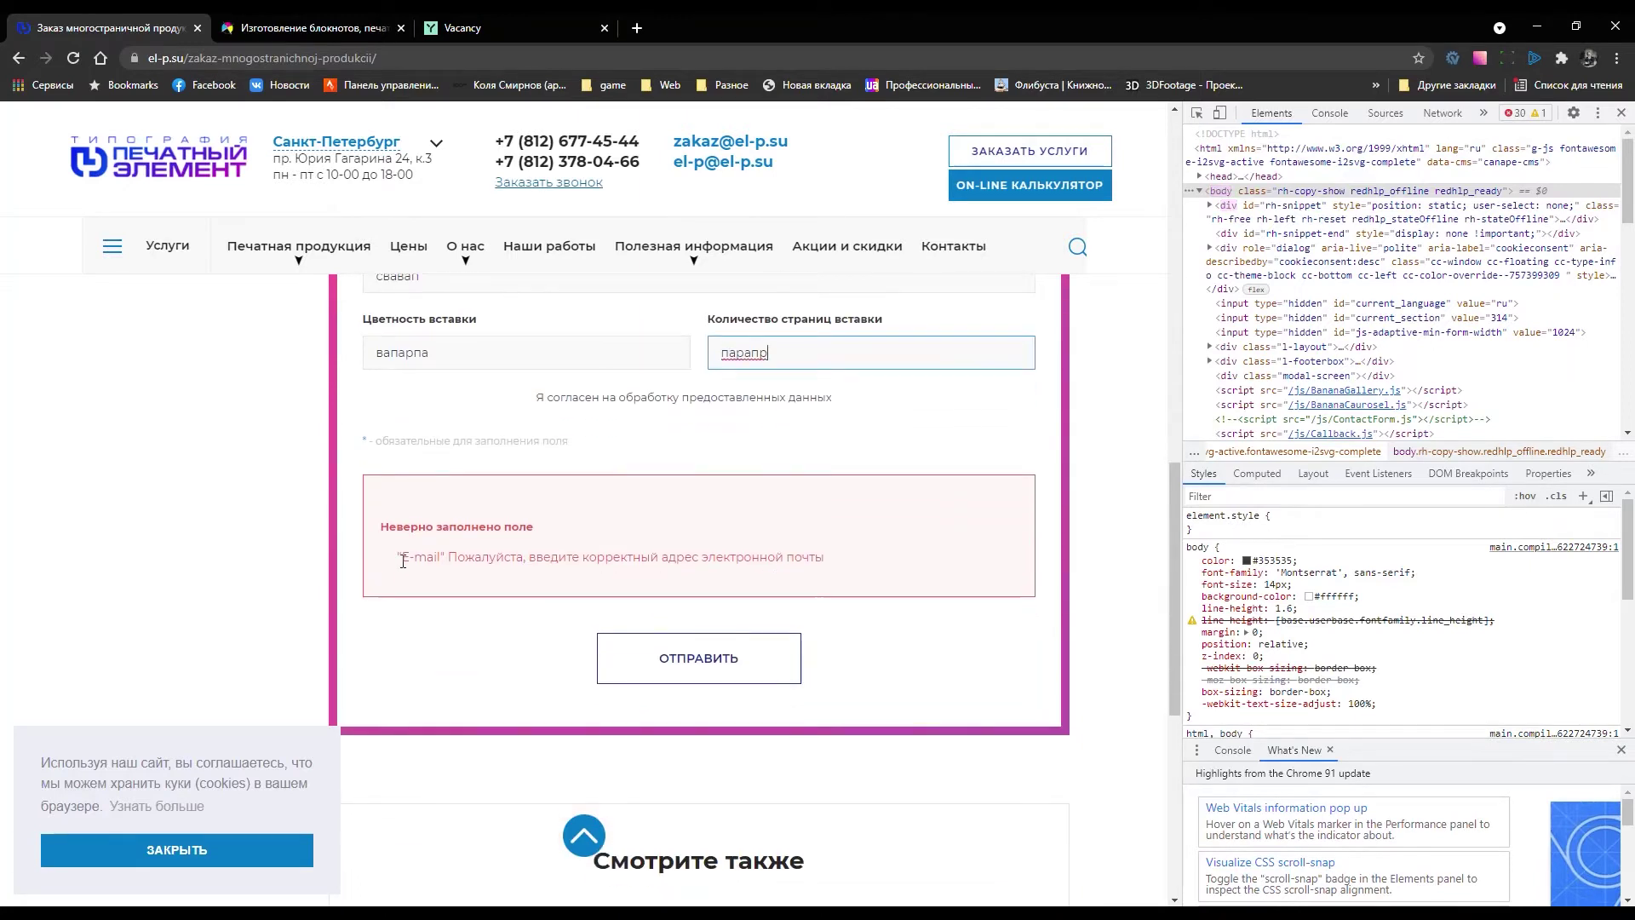
left_click_drag(401, 558, 845, 566)
scroll(883, 561, "up", 1)
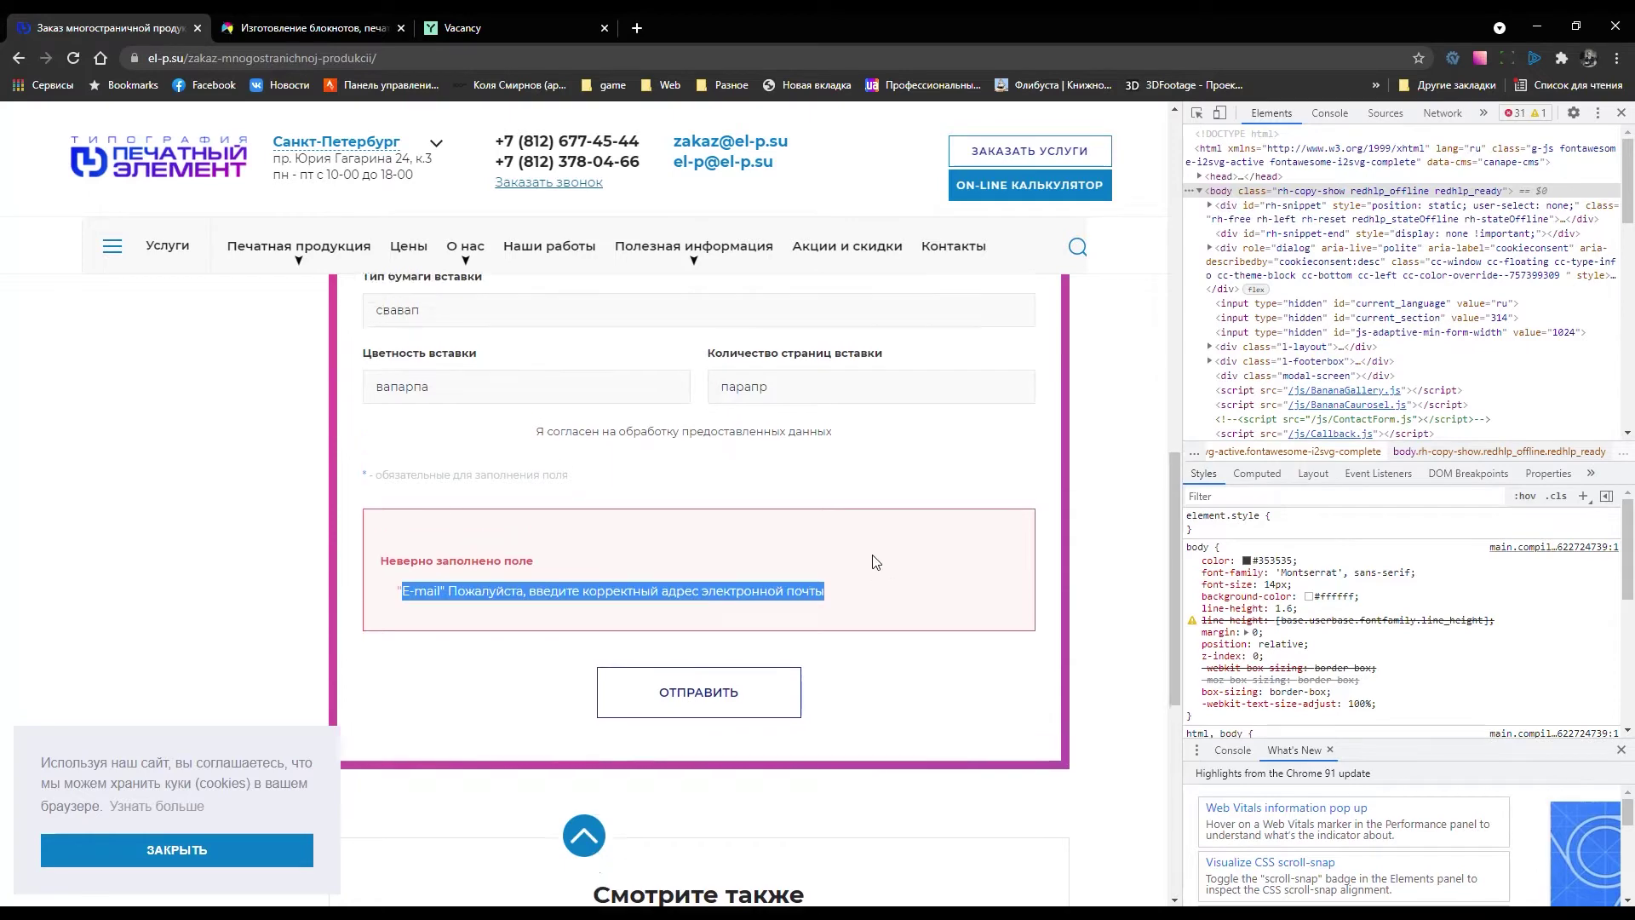
scroll(890, 537, "up", 5)
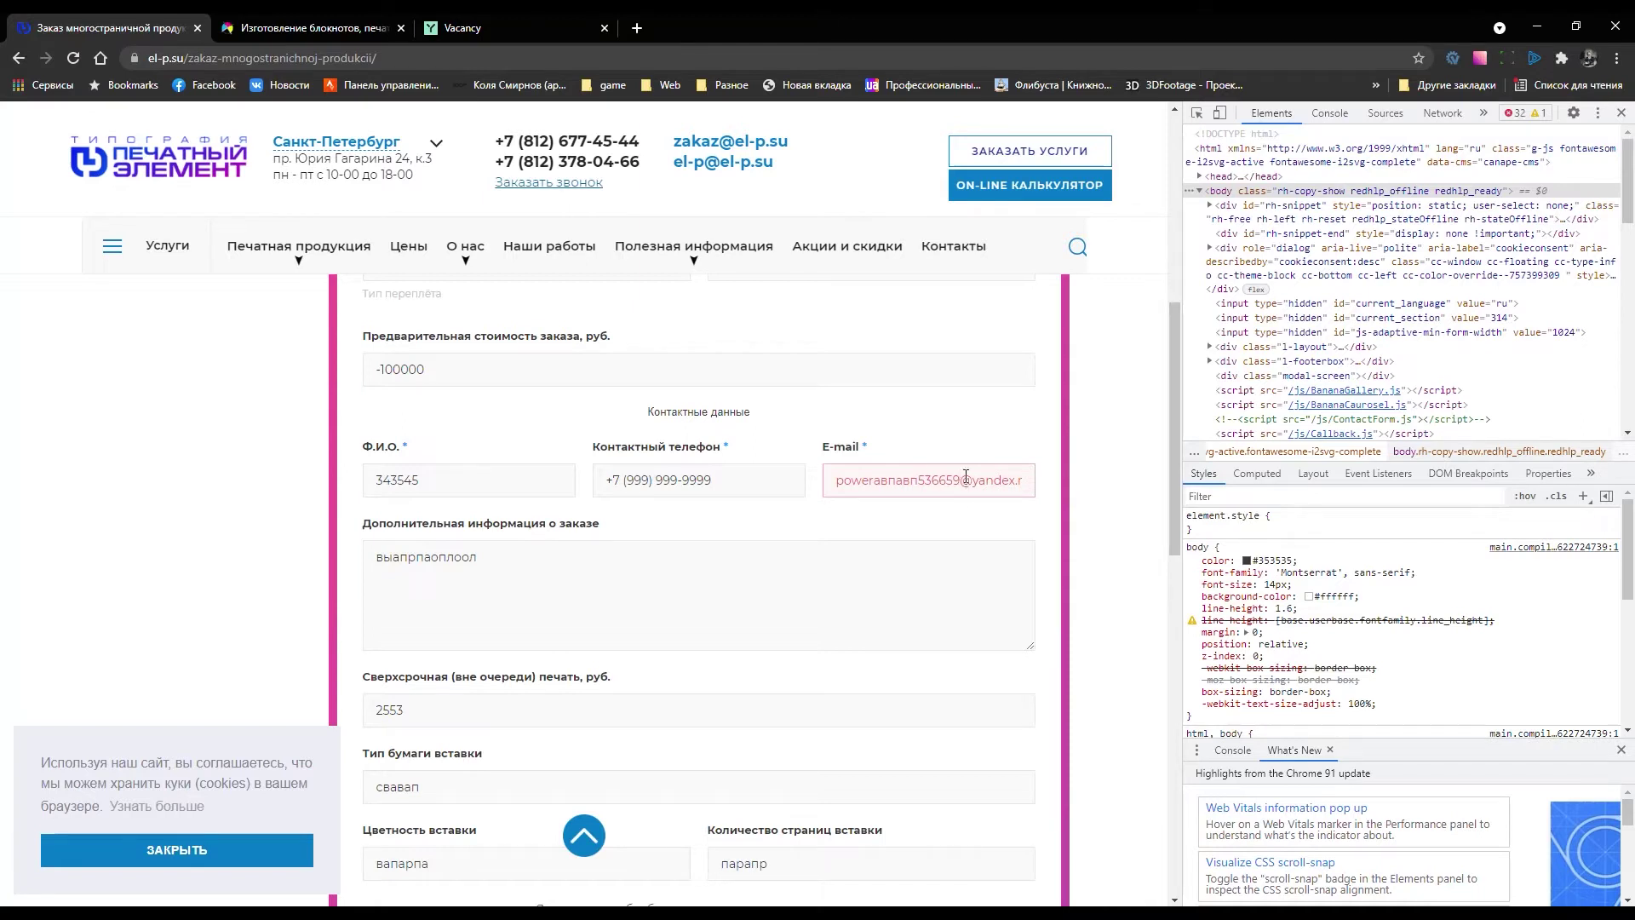
left_click_drag(916, 482, 877, 484)
key("BackSpace")
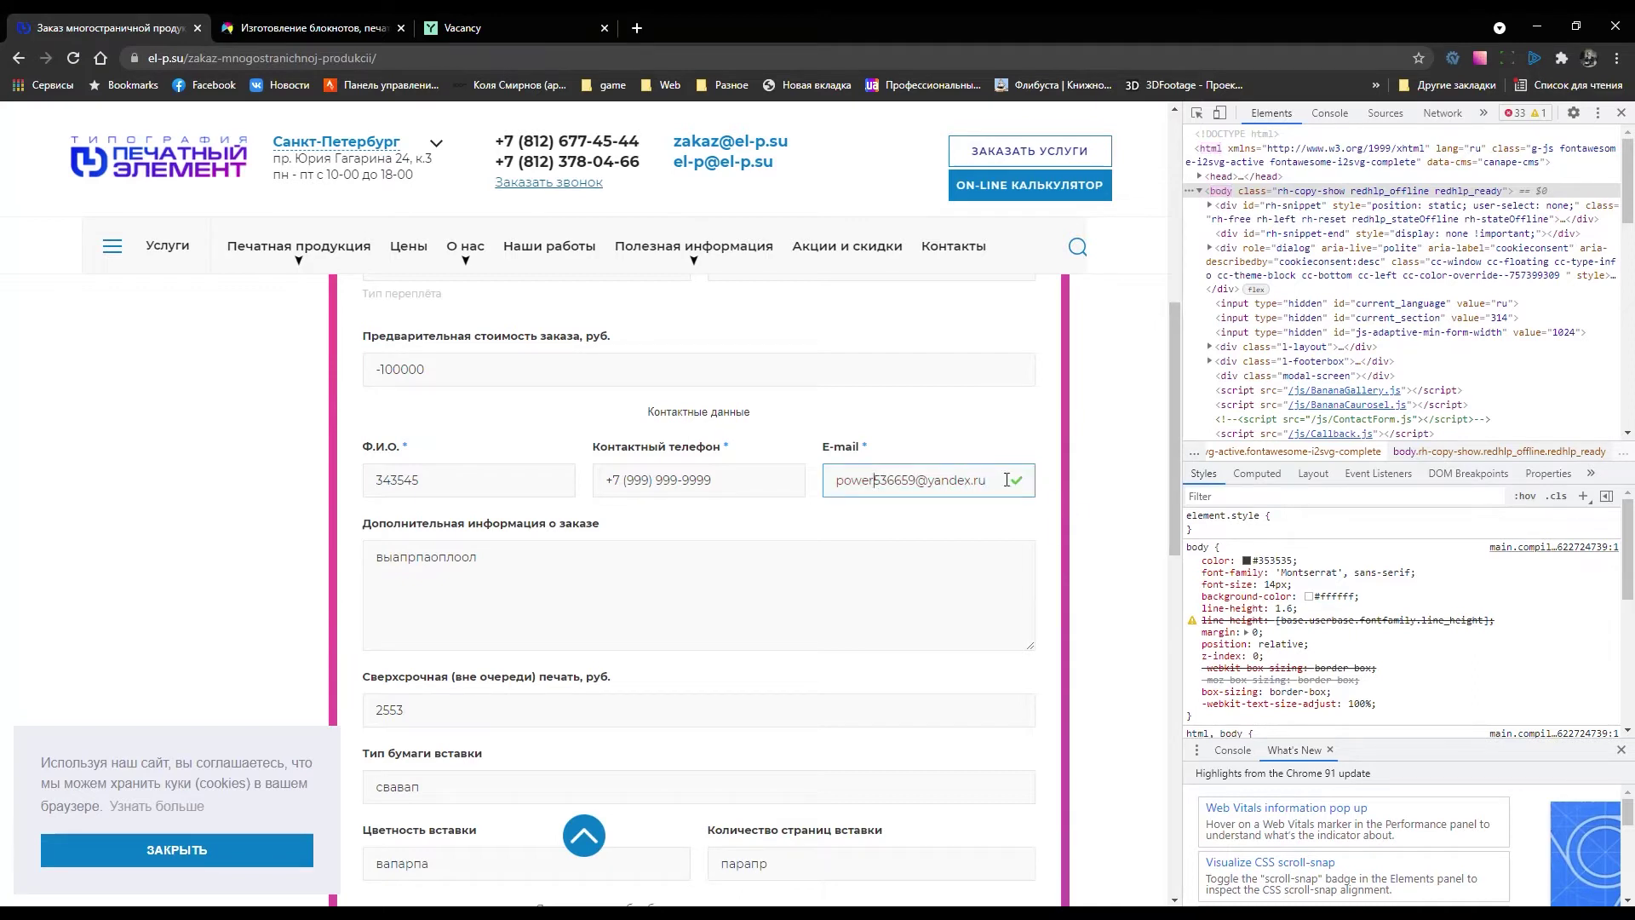
left_click(574, 366)
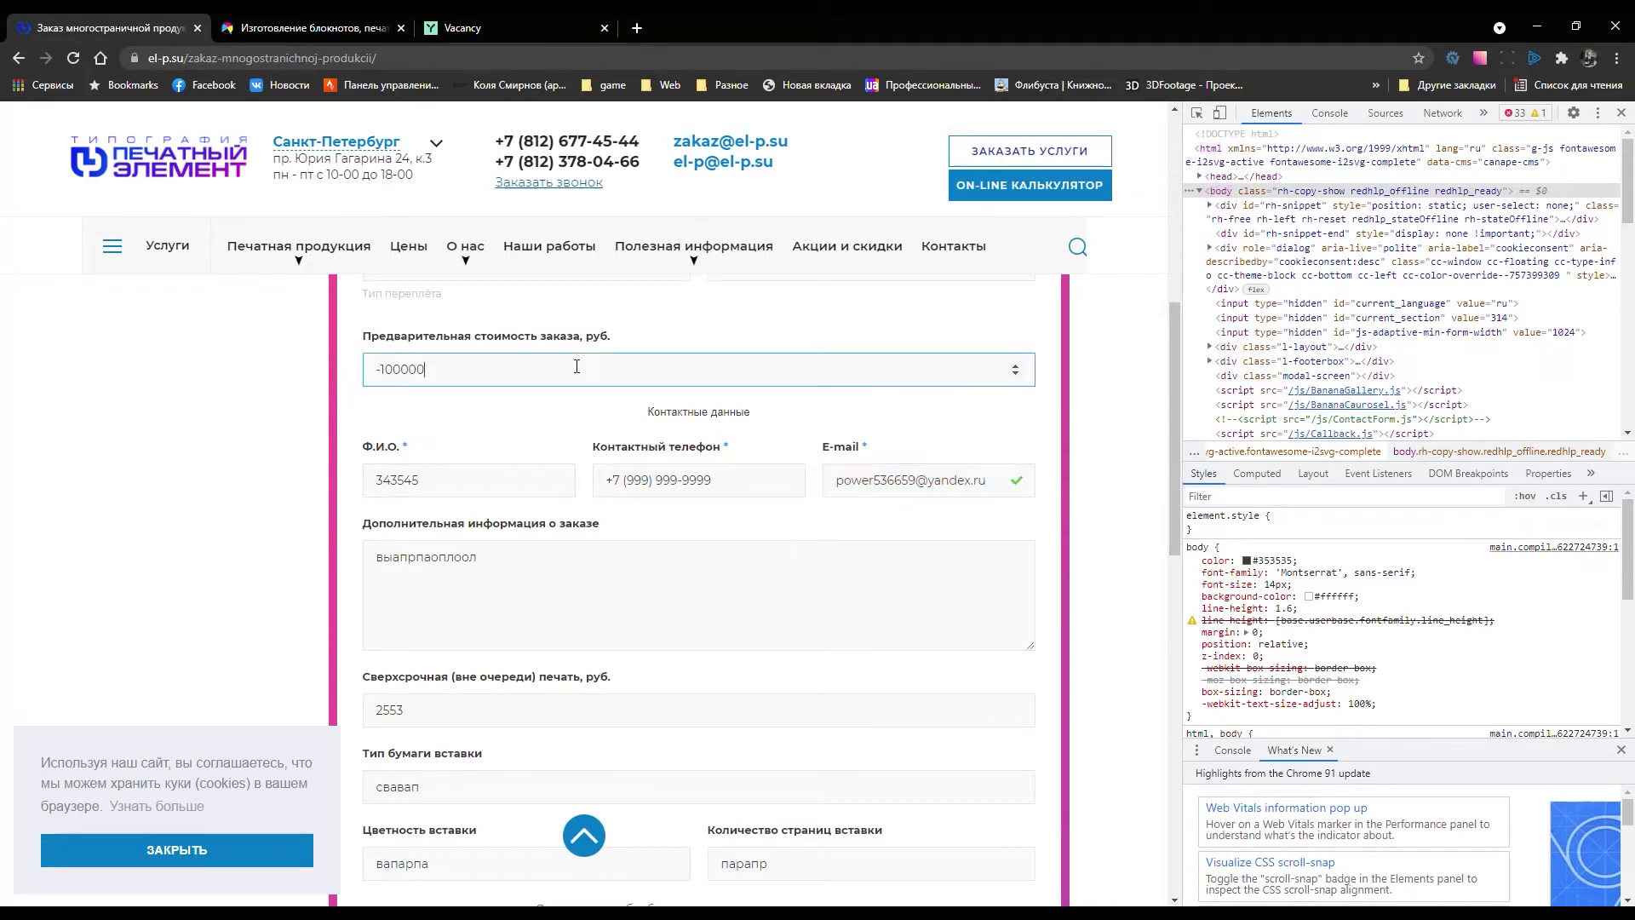
scroll(596, 413, "down", 7)
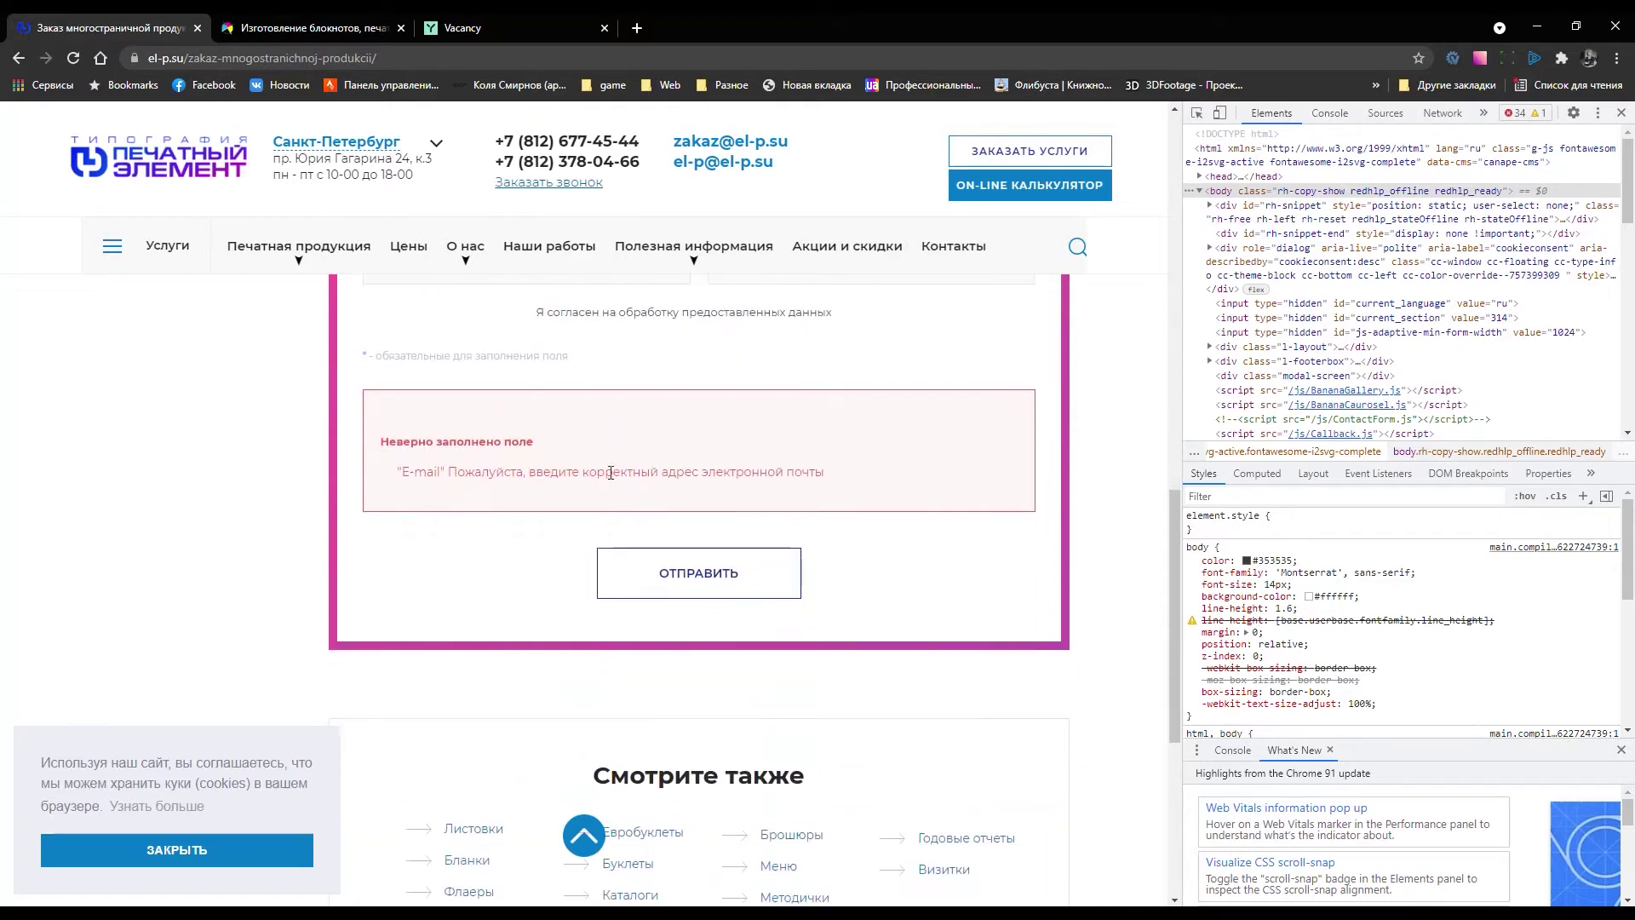
left_click(743, 587)
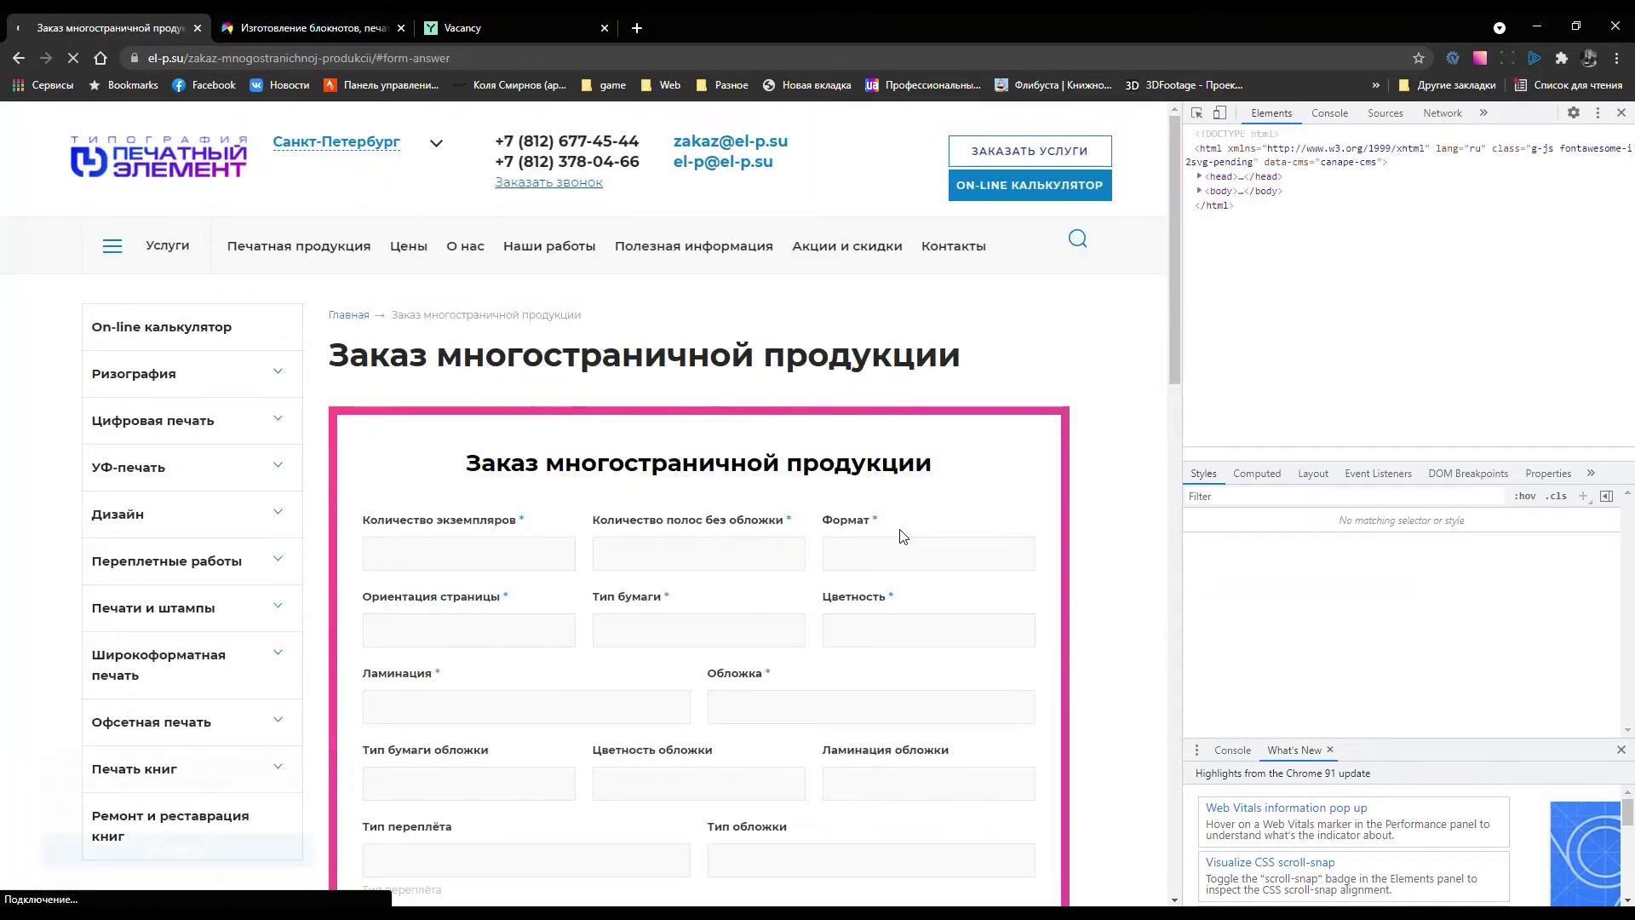
scroll(903, 535, "down", 3)
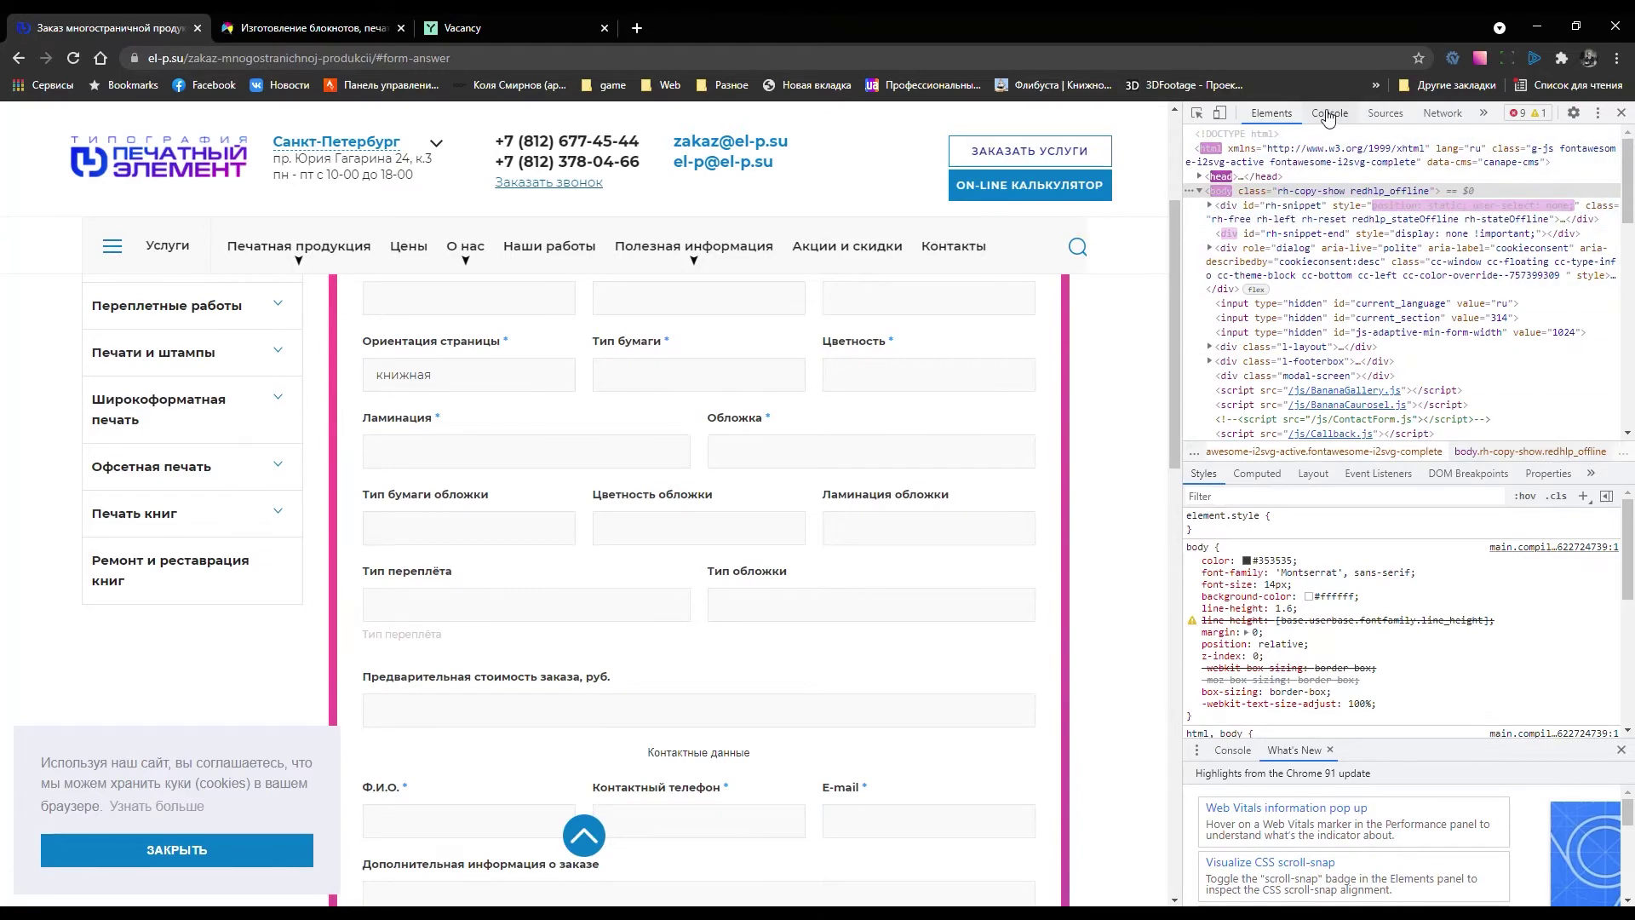
left_click(1441, 112)
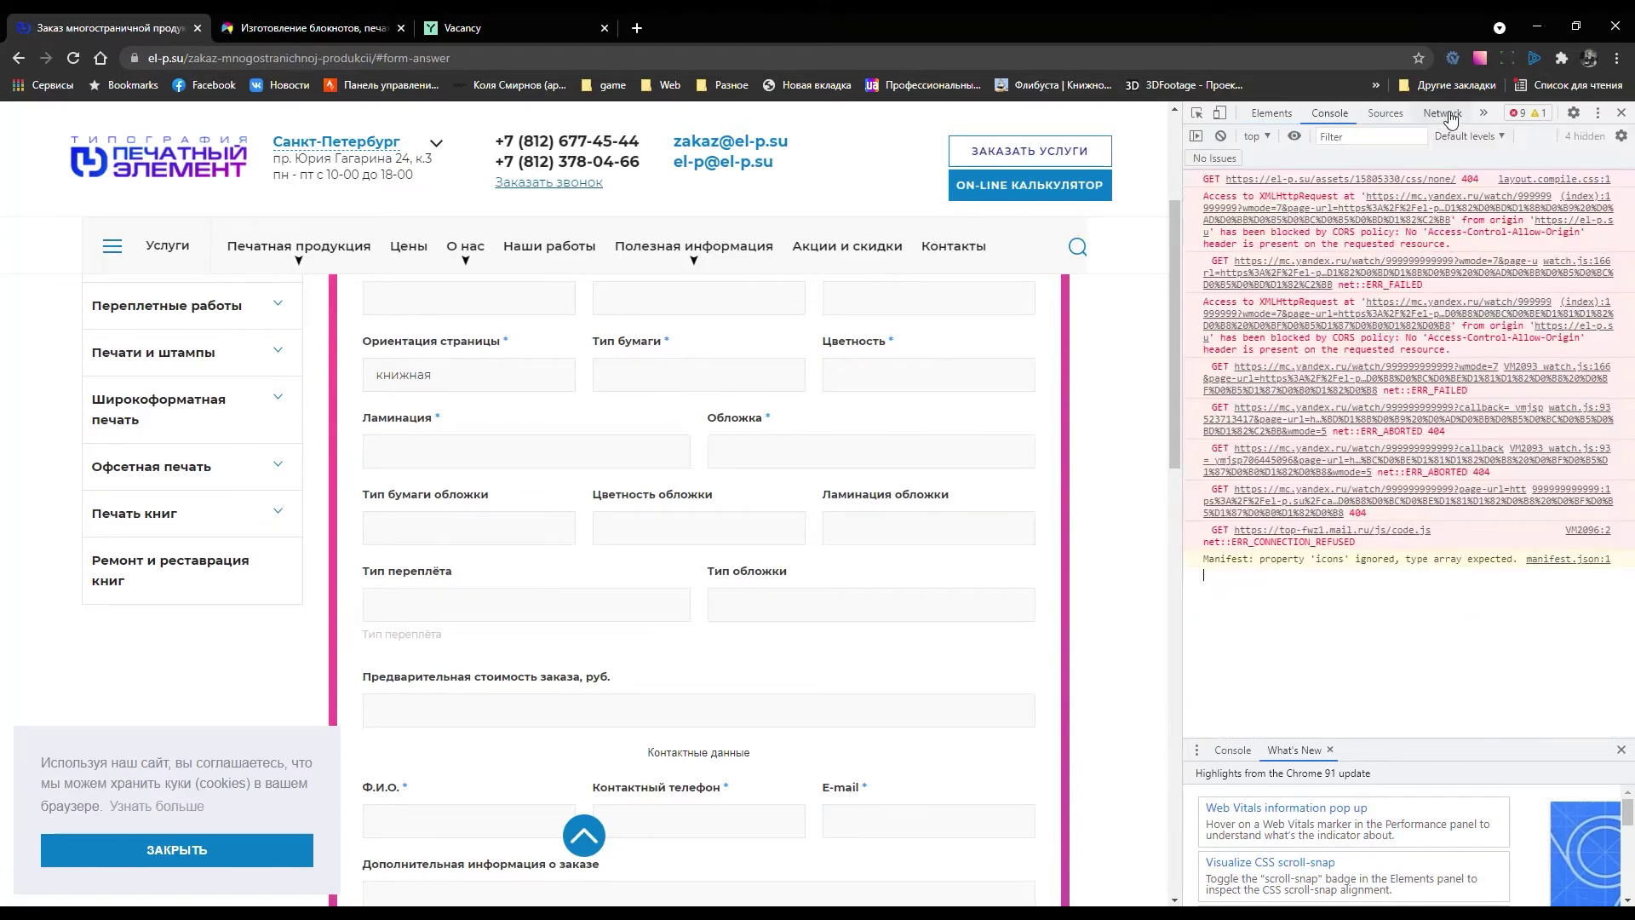
left_click(1258, 410)
left_click_drag(1180, 331, 949, 339)
scroll(1448, 426, "down", 10)
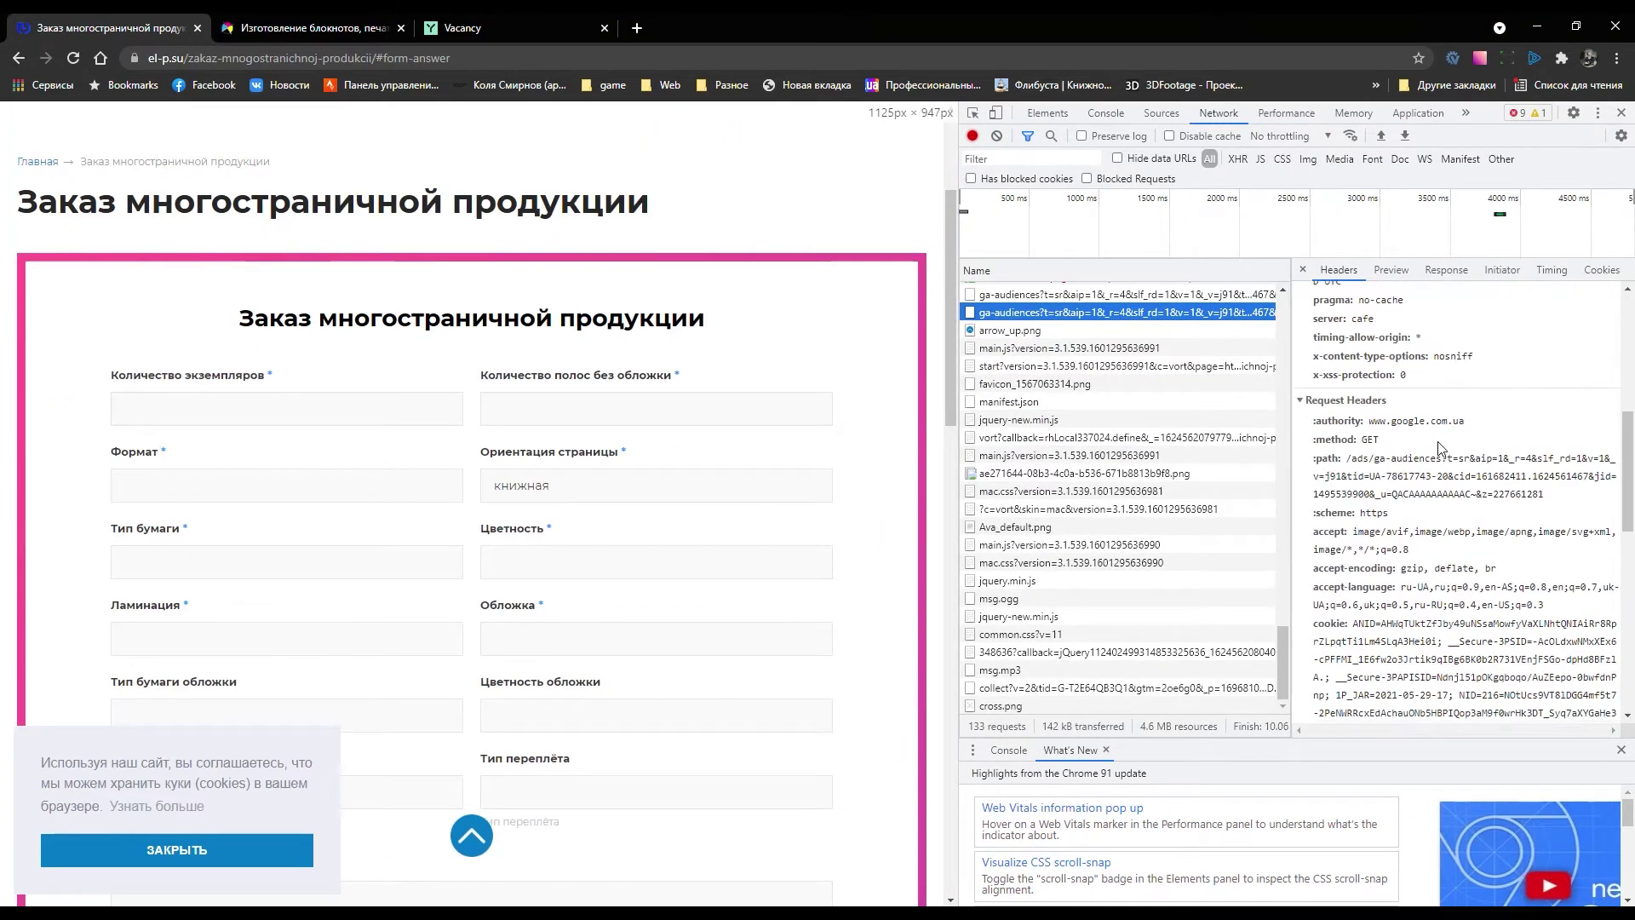
scroll(1437, 448, "down", 3)
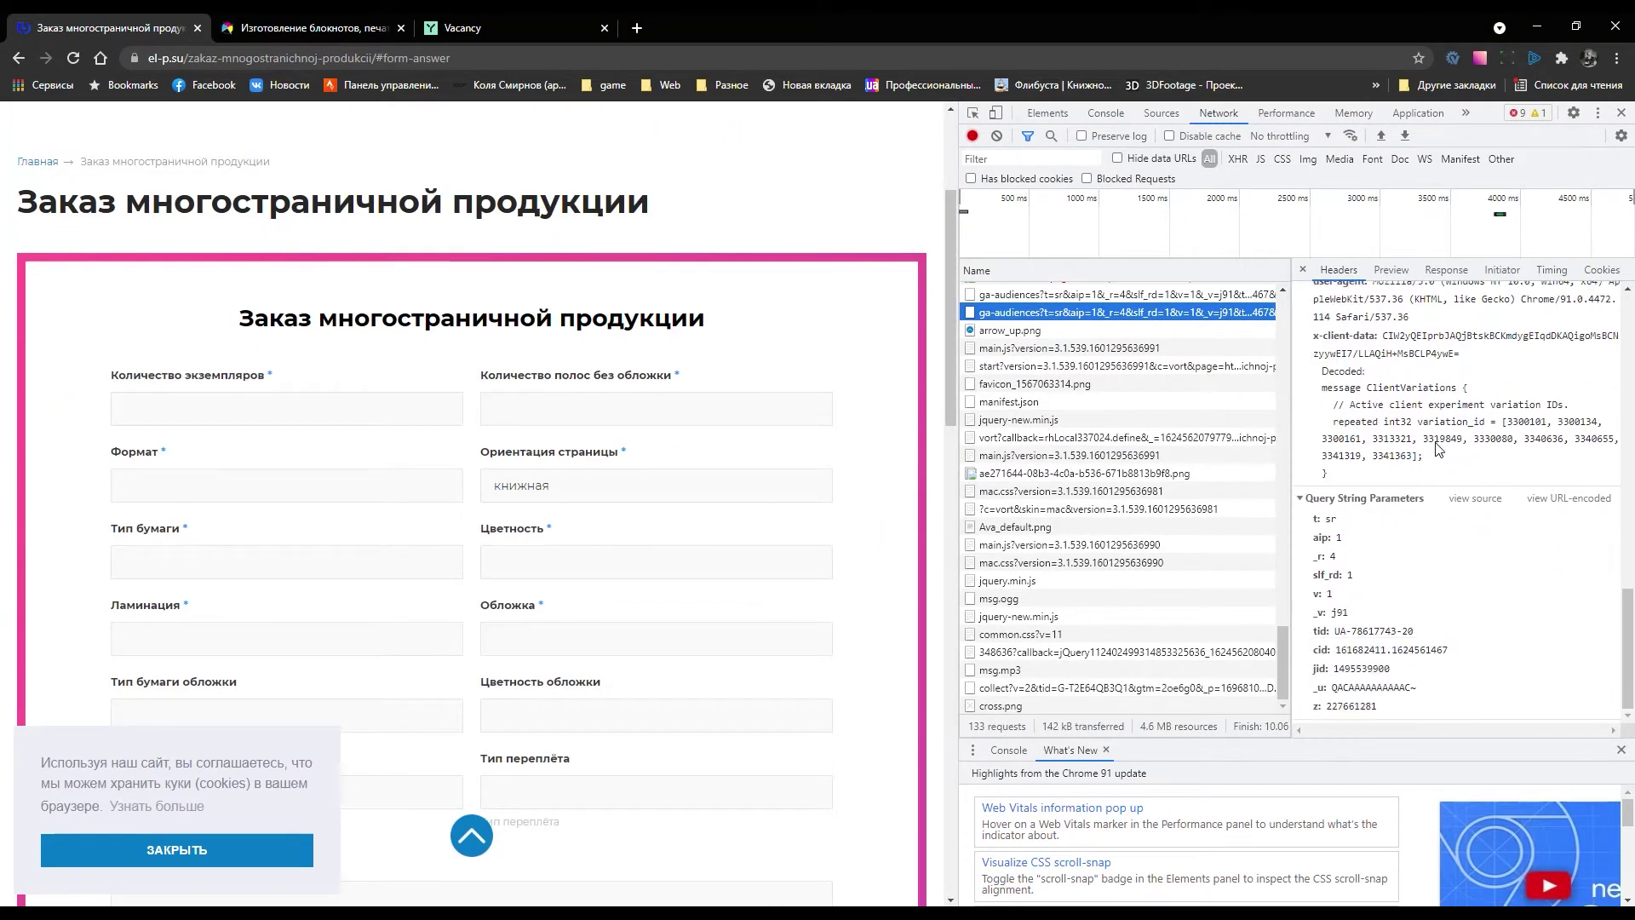
key("Home")
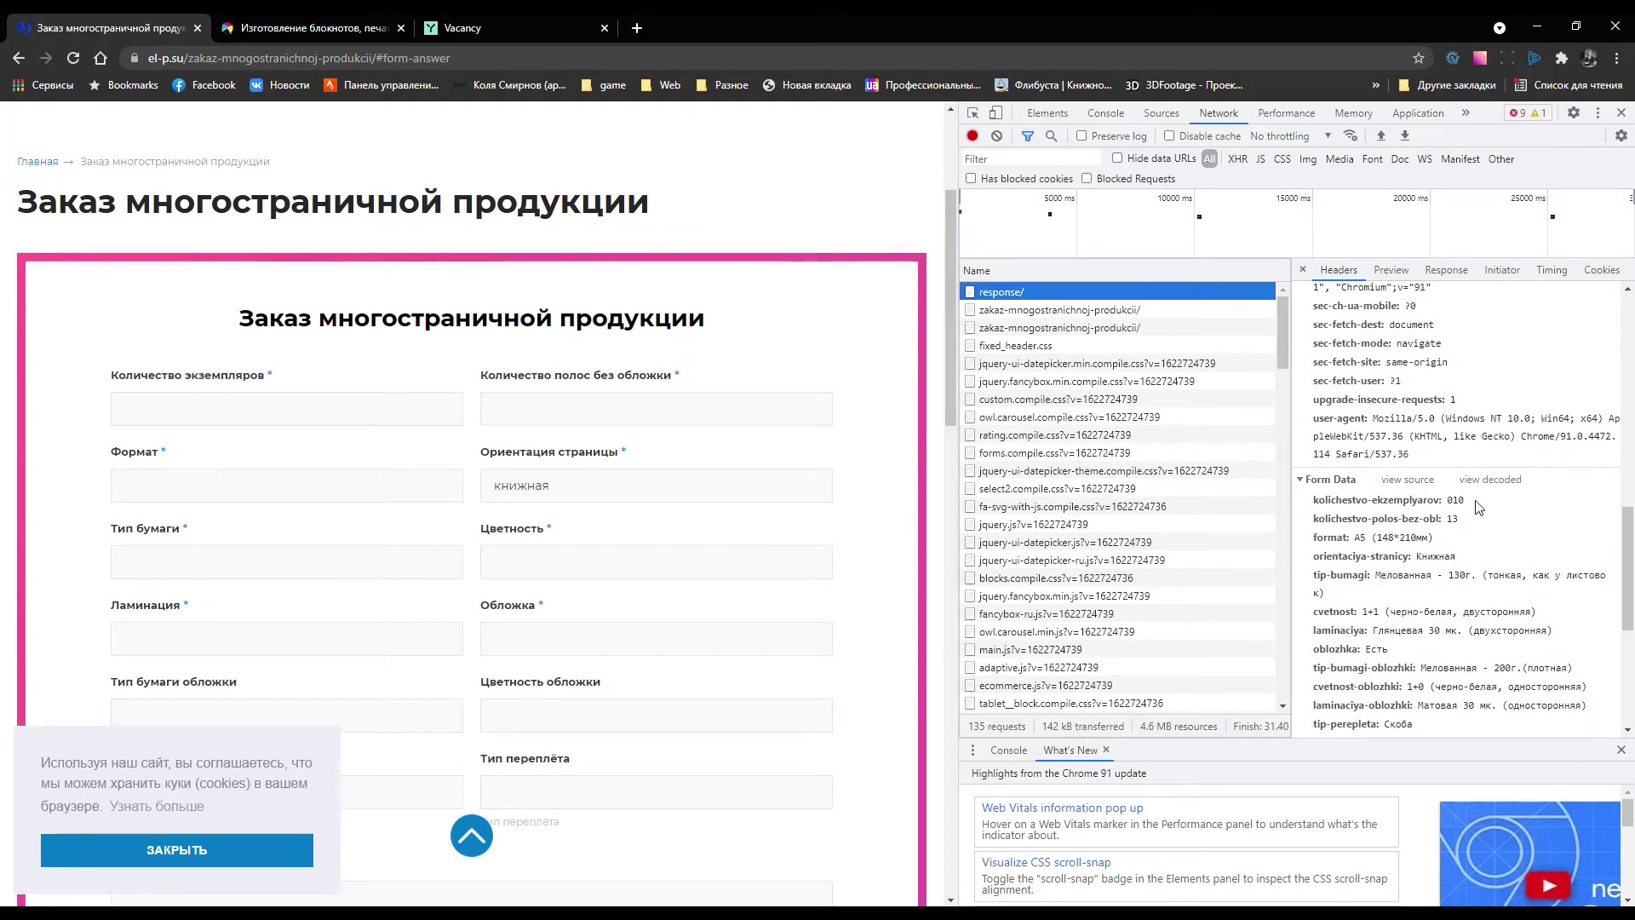
scroll(1482, 513, "down", 2)
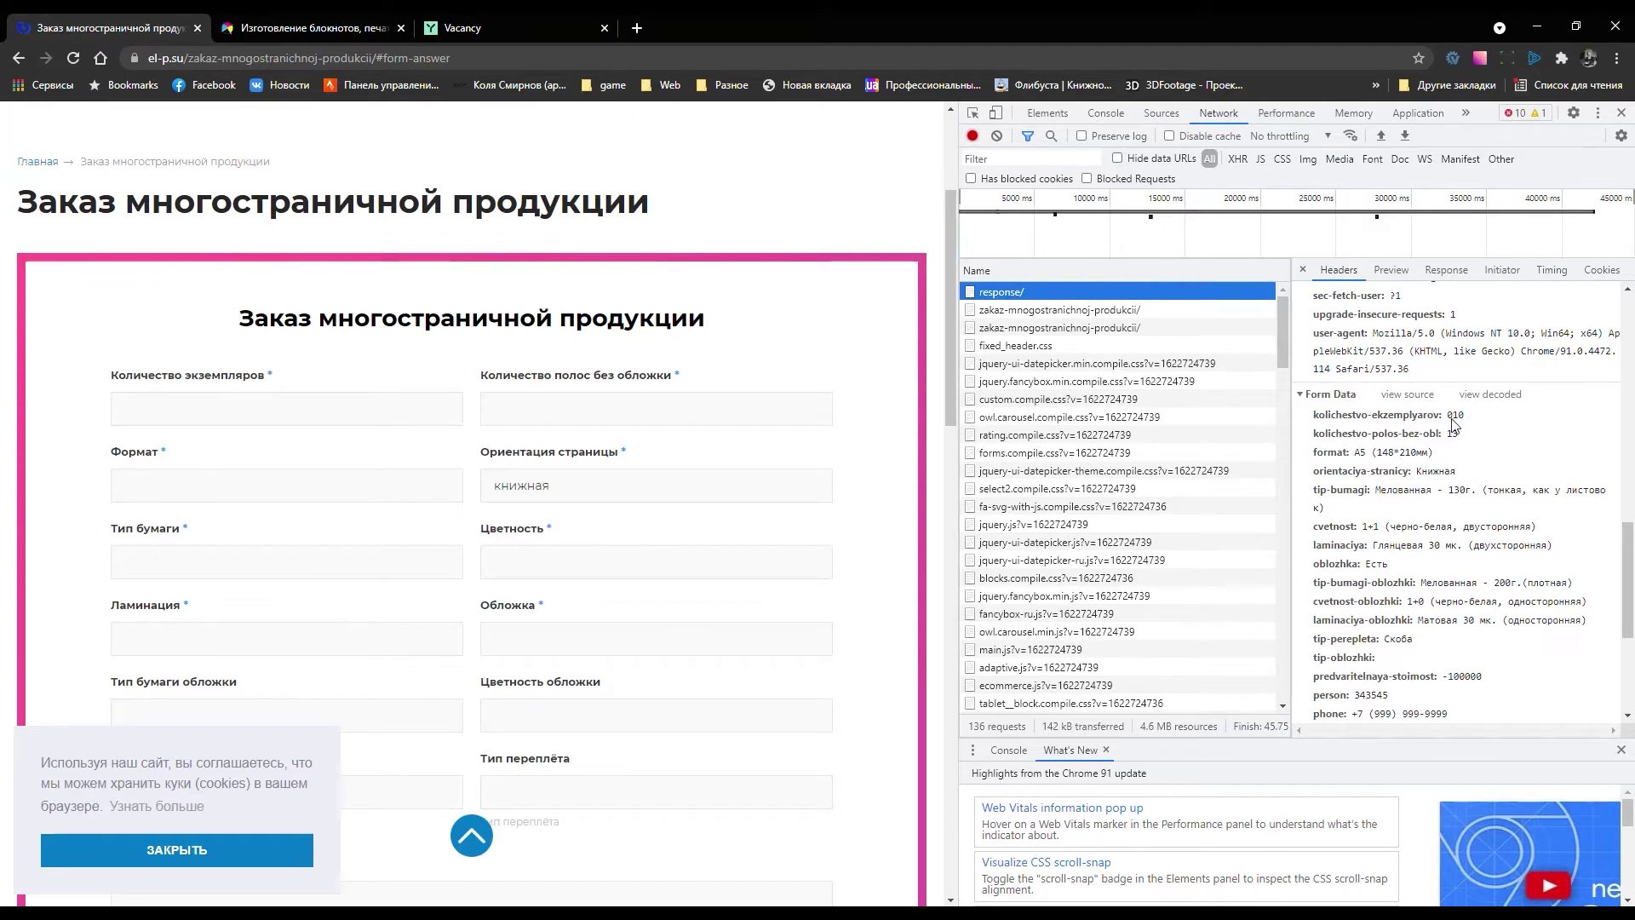
left_click_drag(1449, 415, 1465, 416)
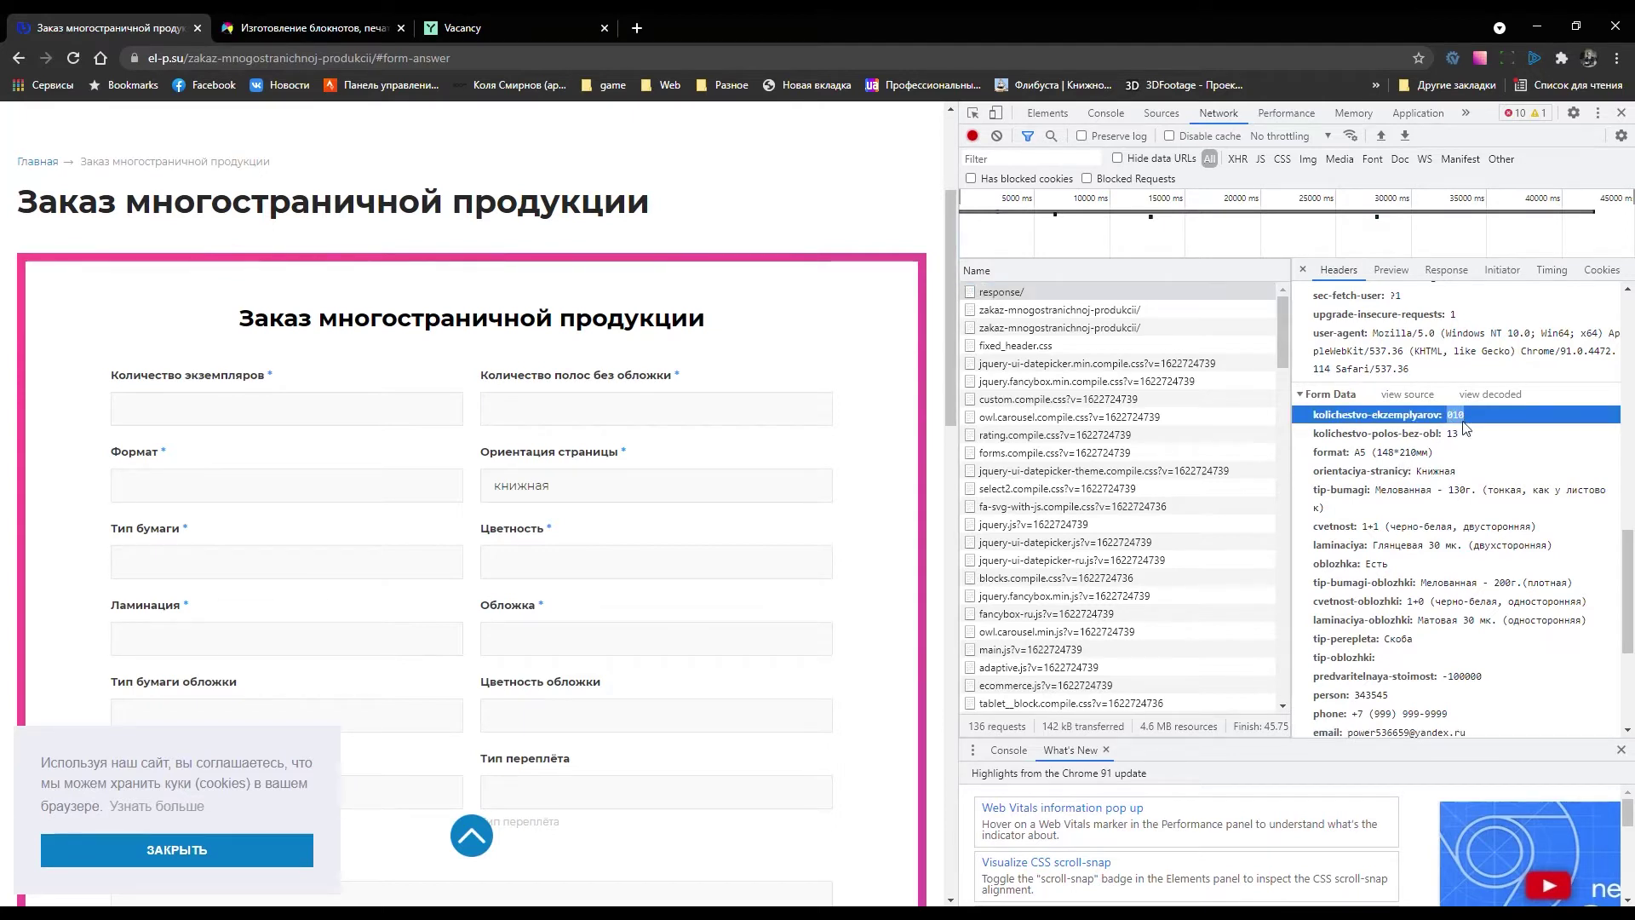
left_click(1451, 434)
scroll(1380, 467, "down", 1)
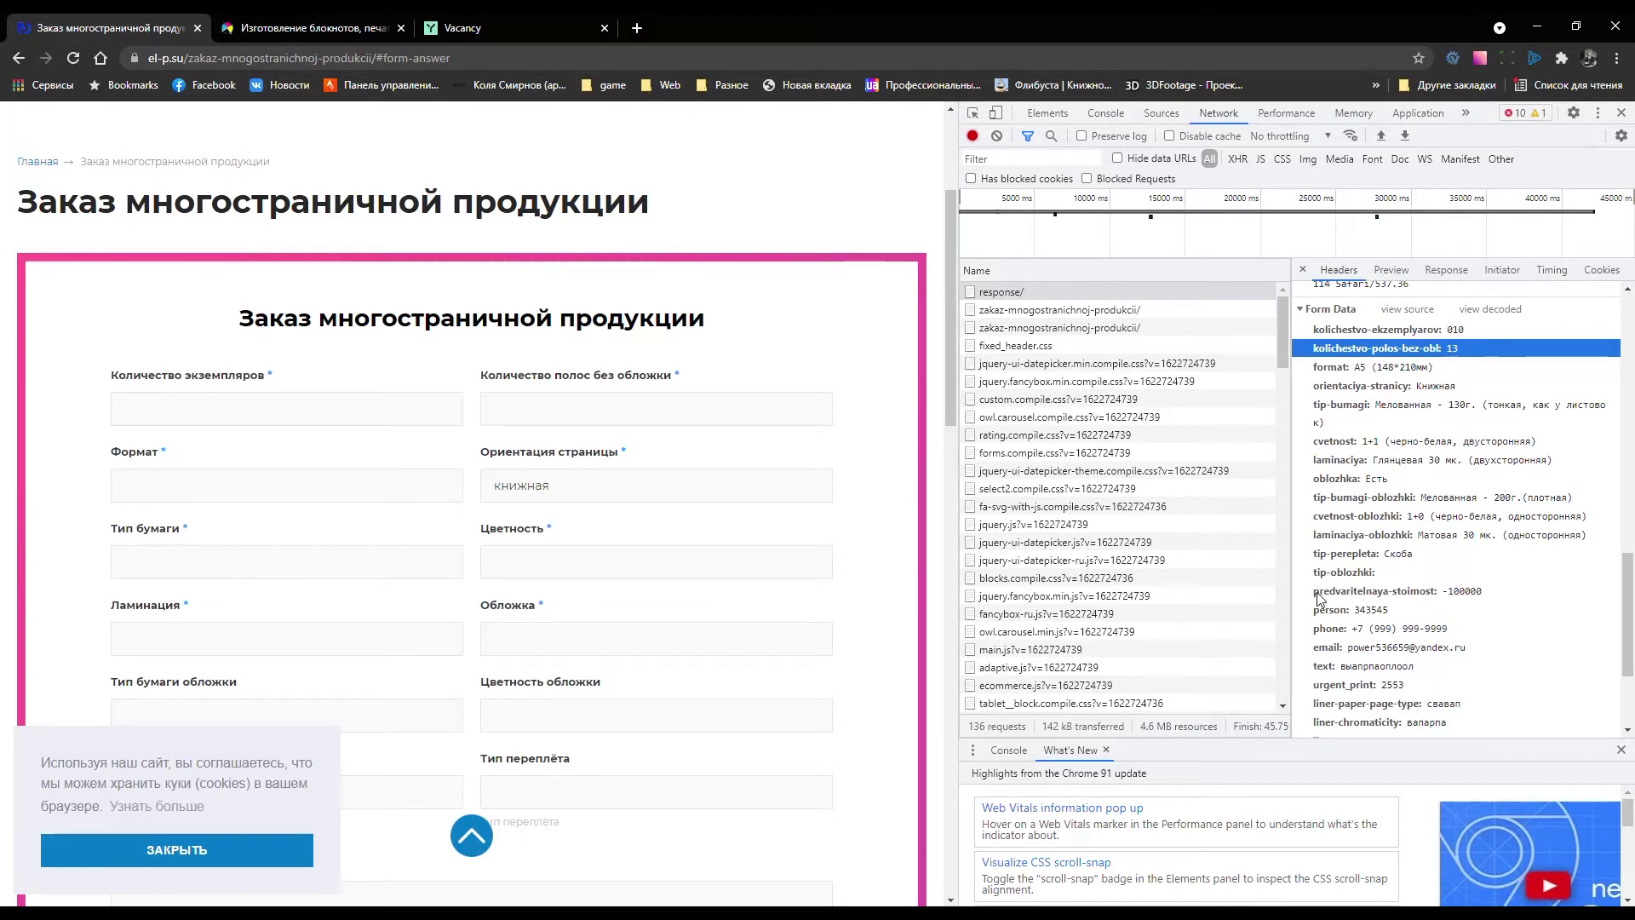
left_click_drag(1326, 592, 1461, 599)
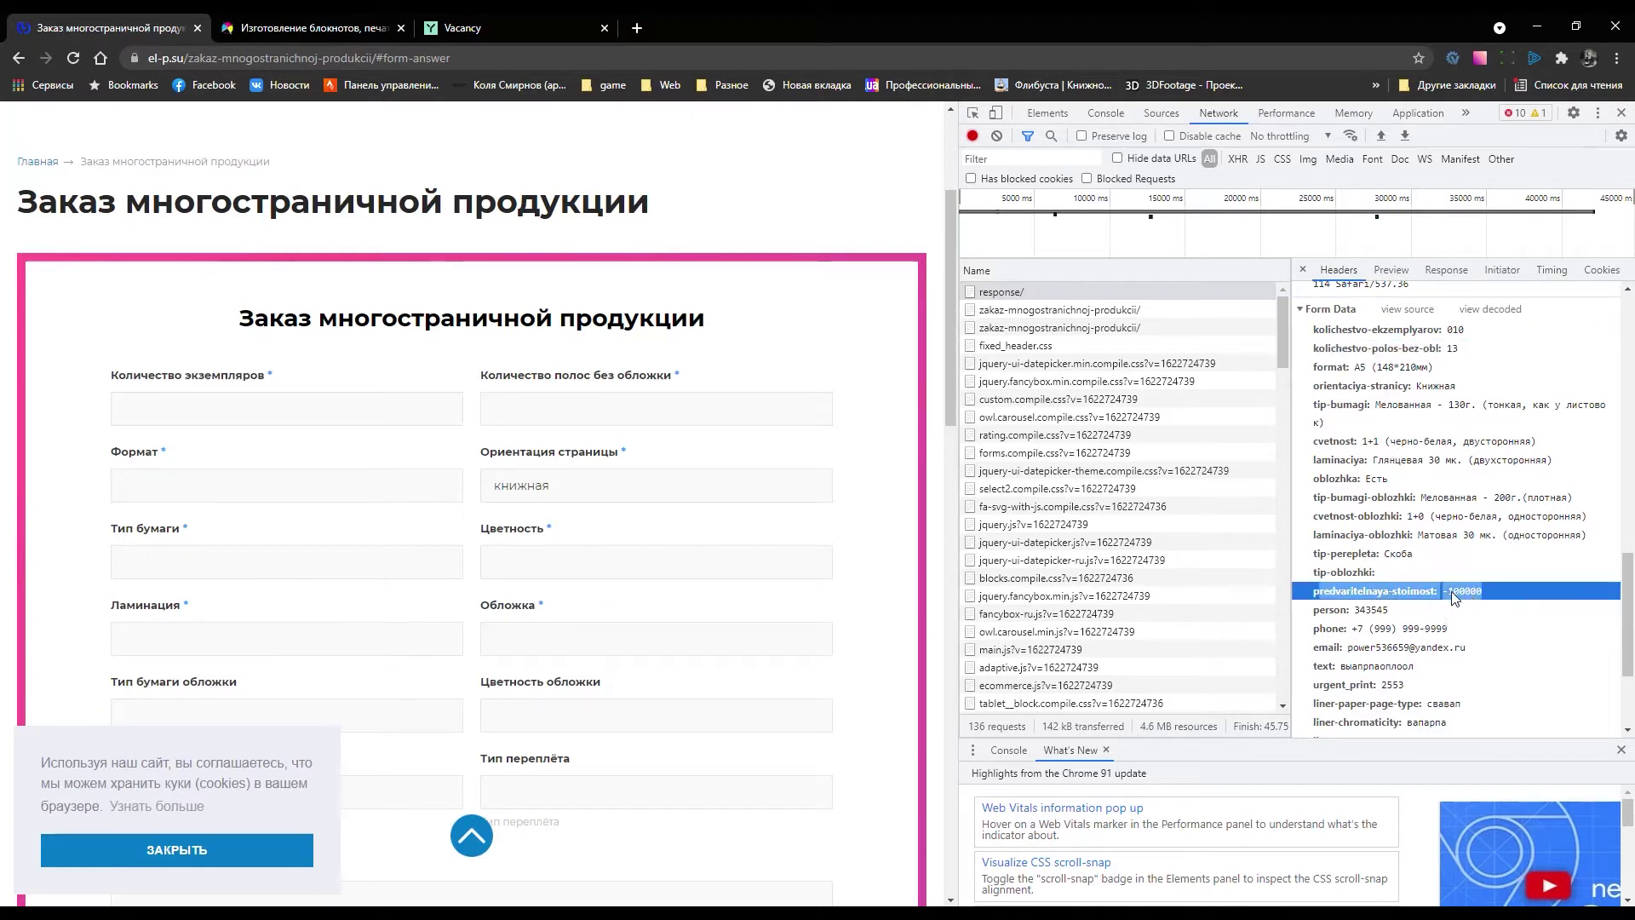
left_click(1462, 599)
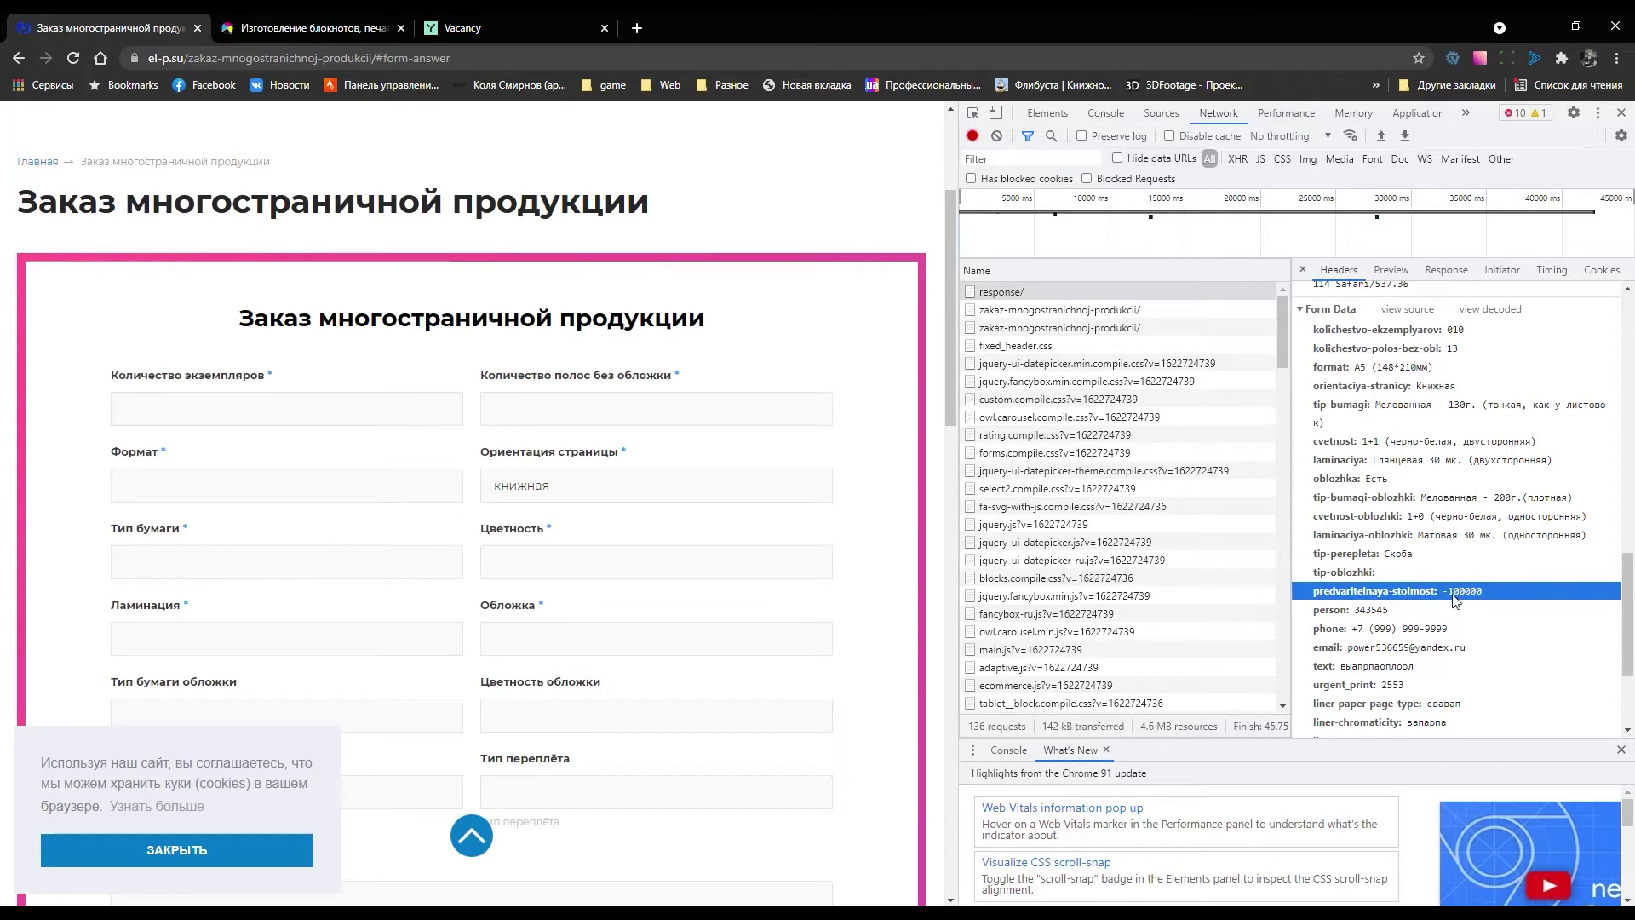
scroll(1456, 597, "down", 1)
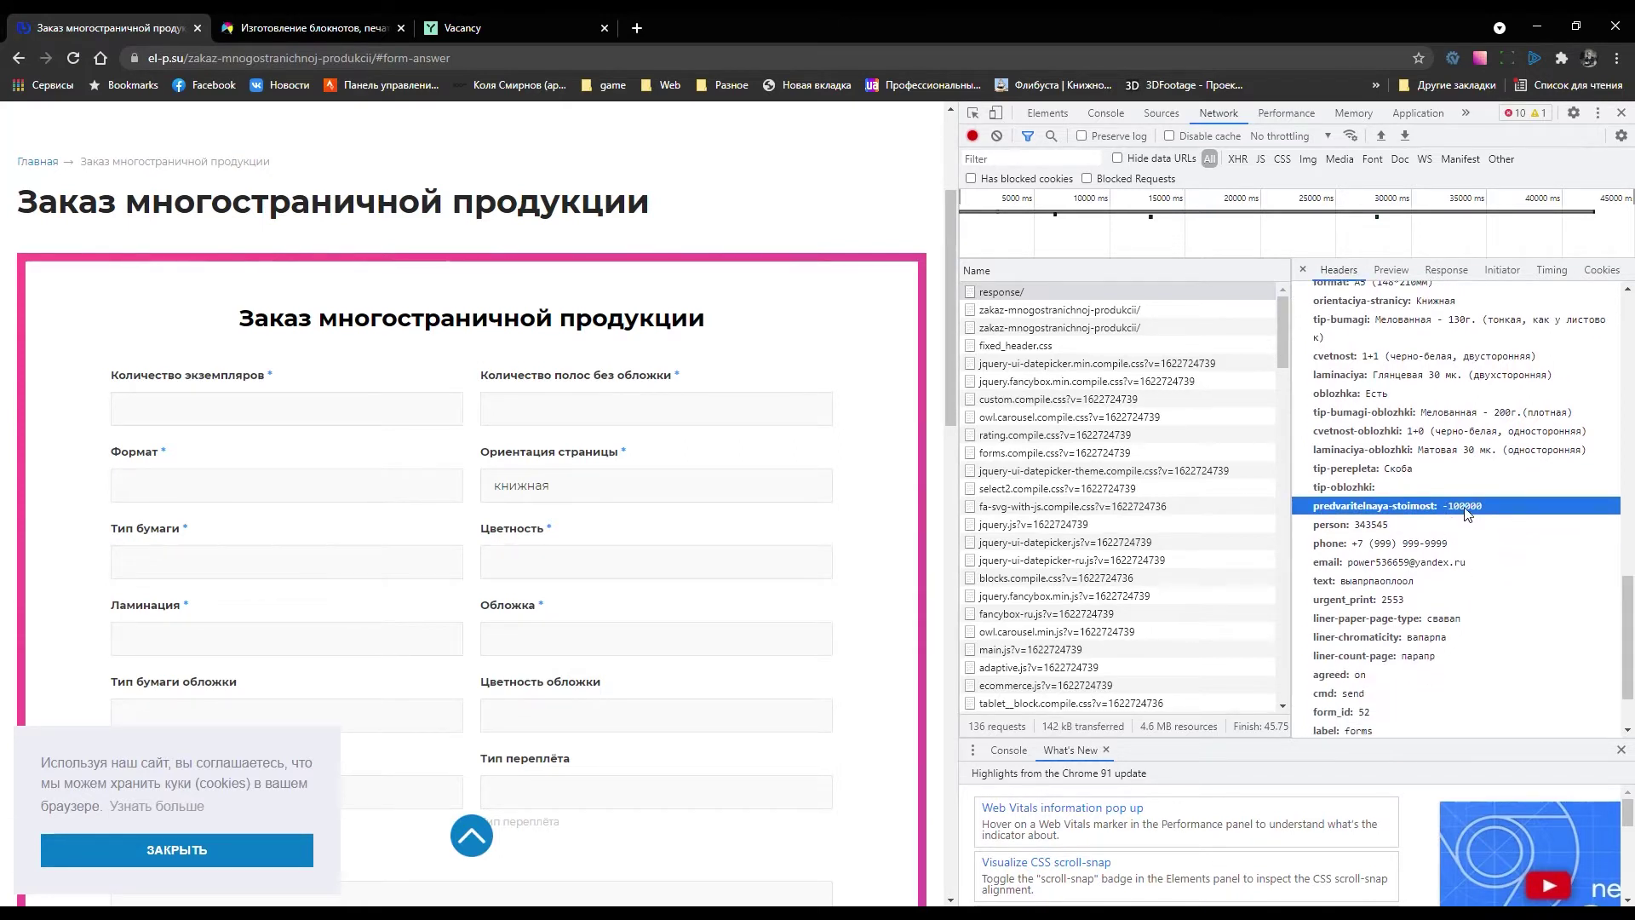
left_click(1363, 526)
left_click(1423, 551)
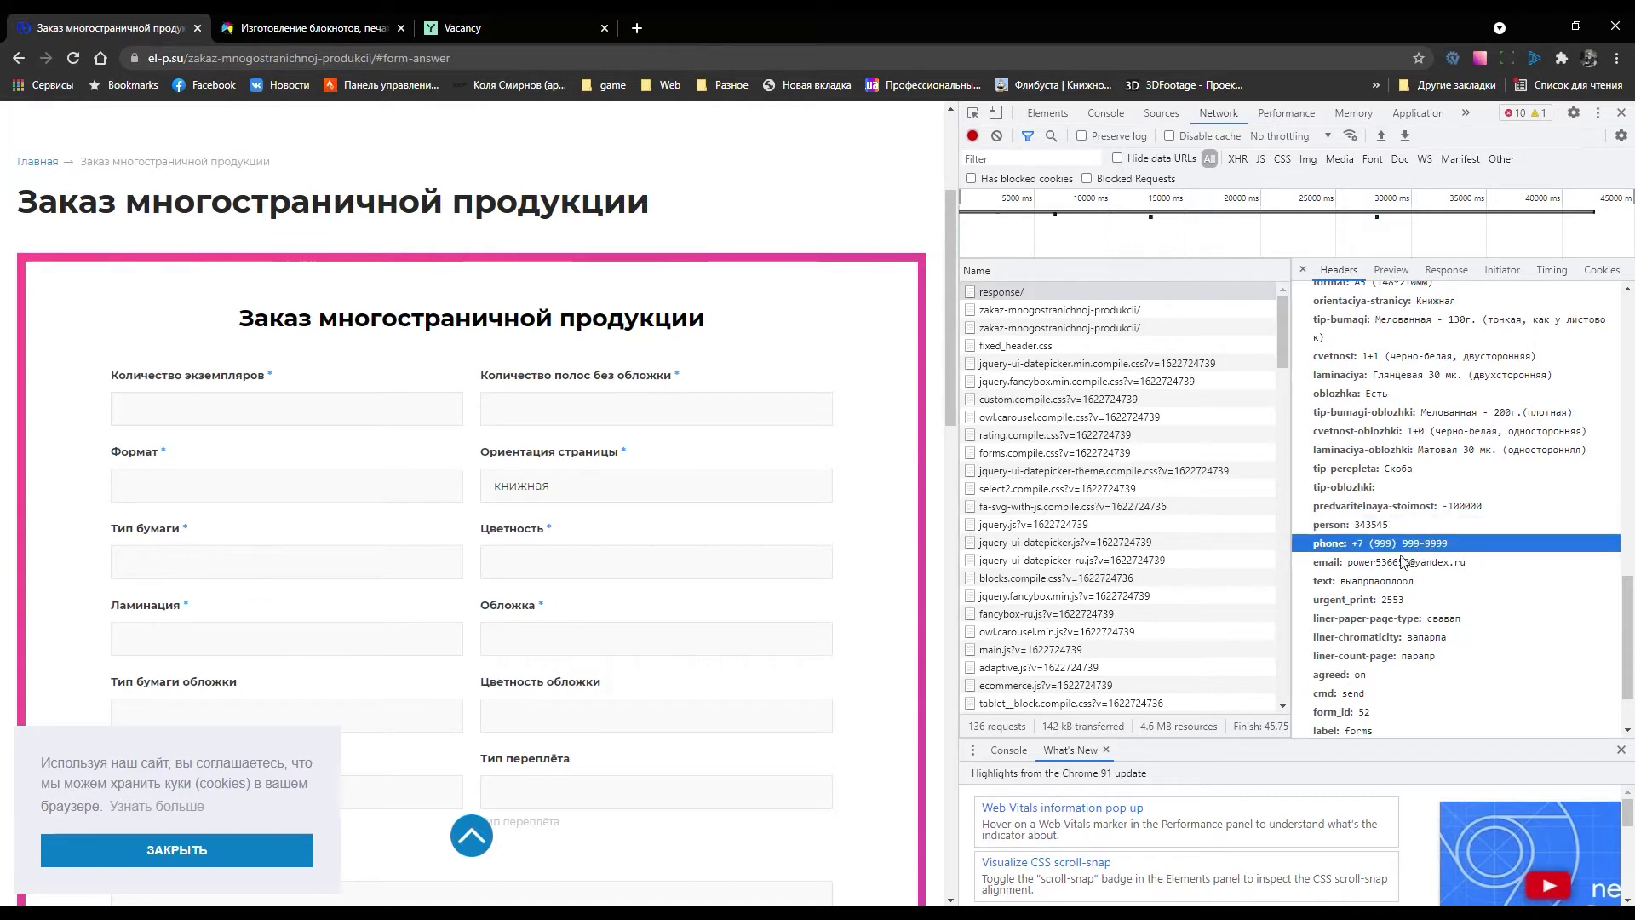
left_click(1405, 598)
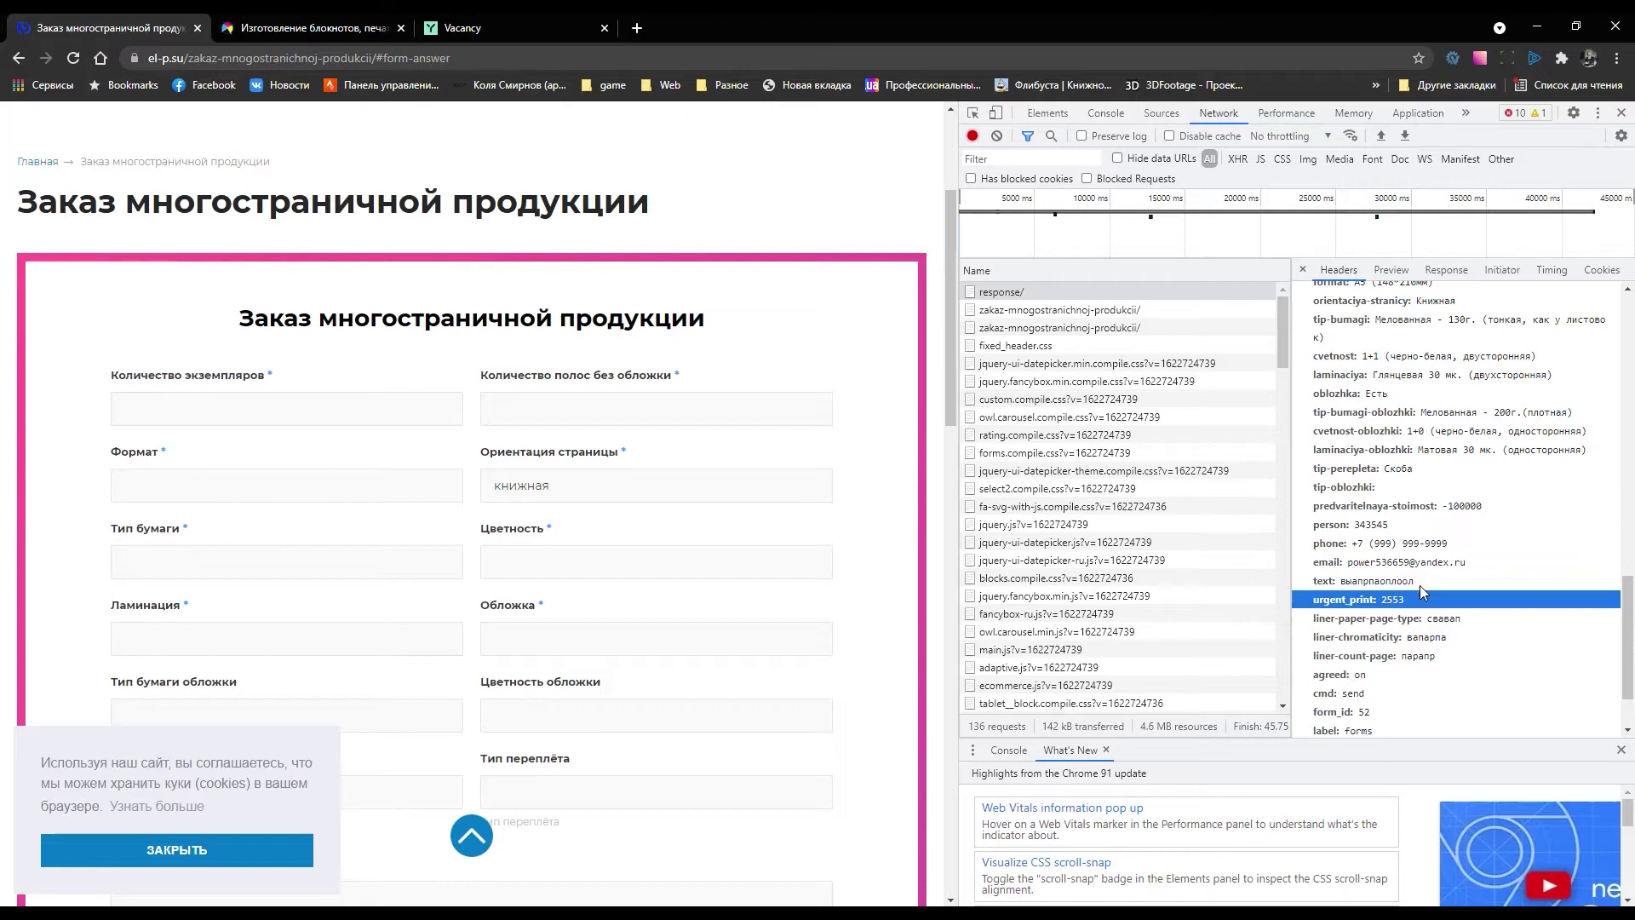
scroll(1439, 585, "down", 1)
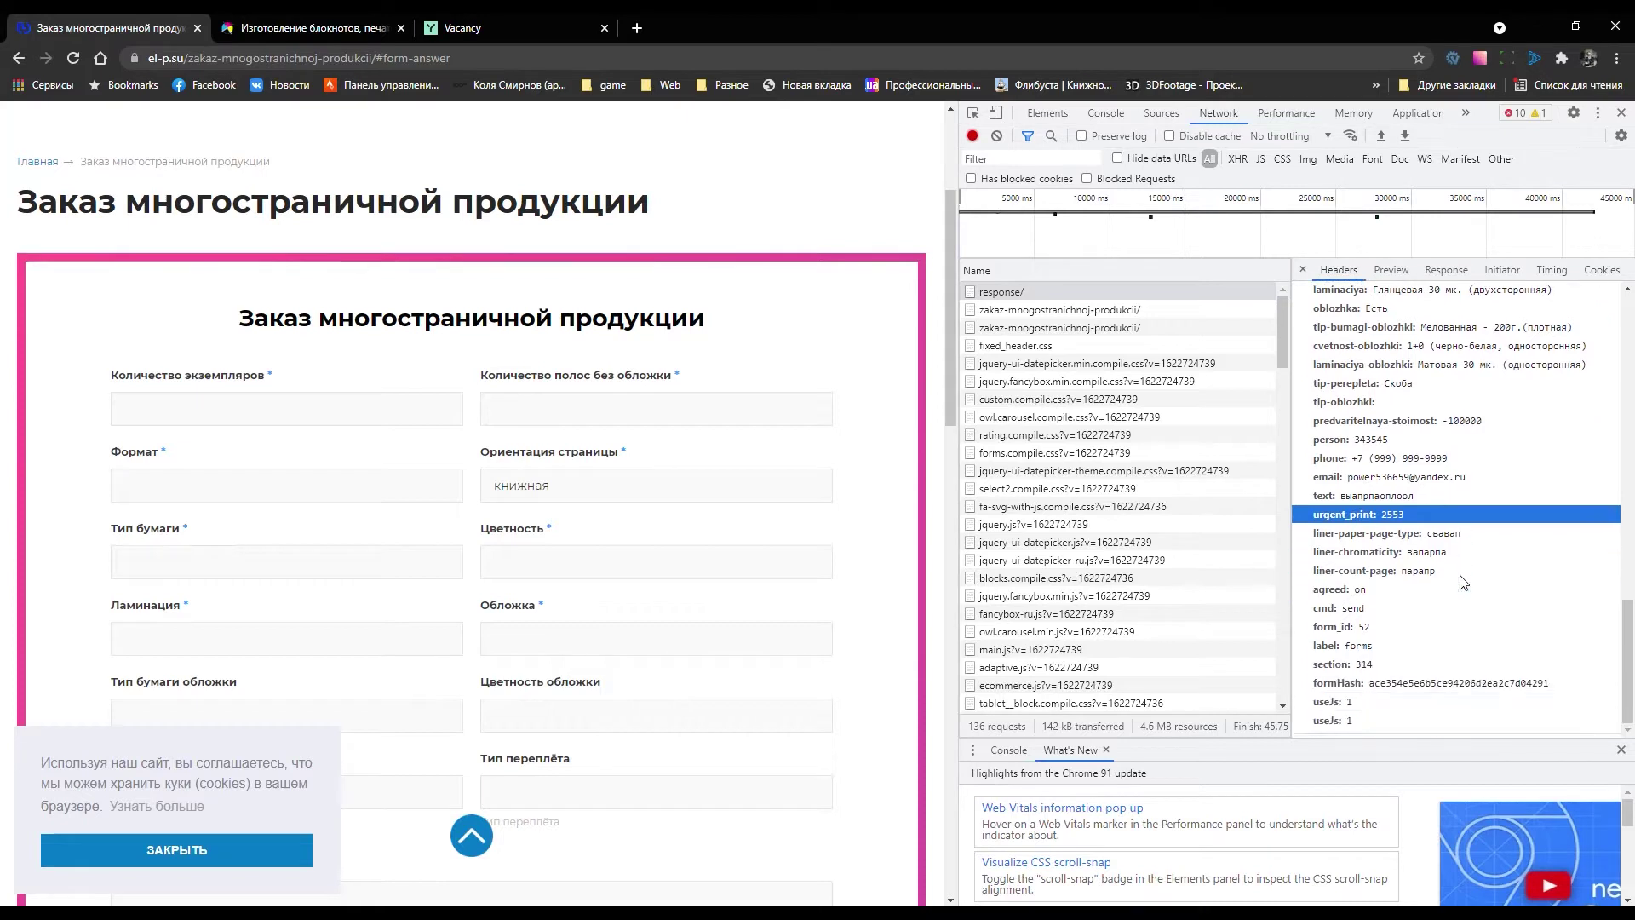
left_click(1363, 645)
left_click(1380, 571)
left_click(1395, 554)
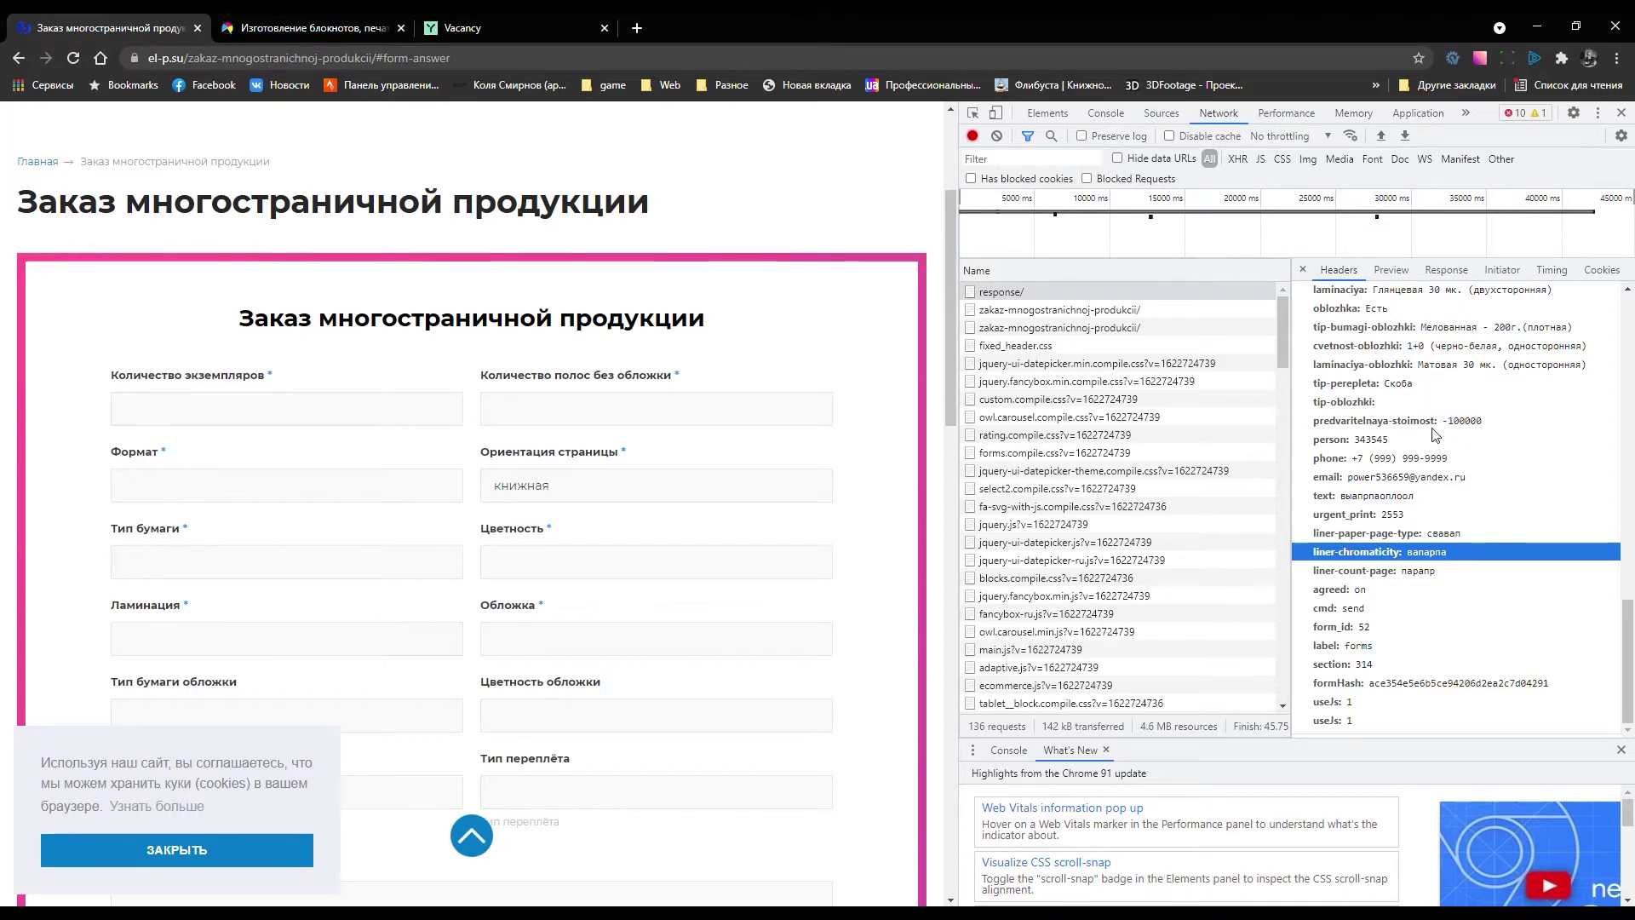
scroll(656, 490, "down", 6)
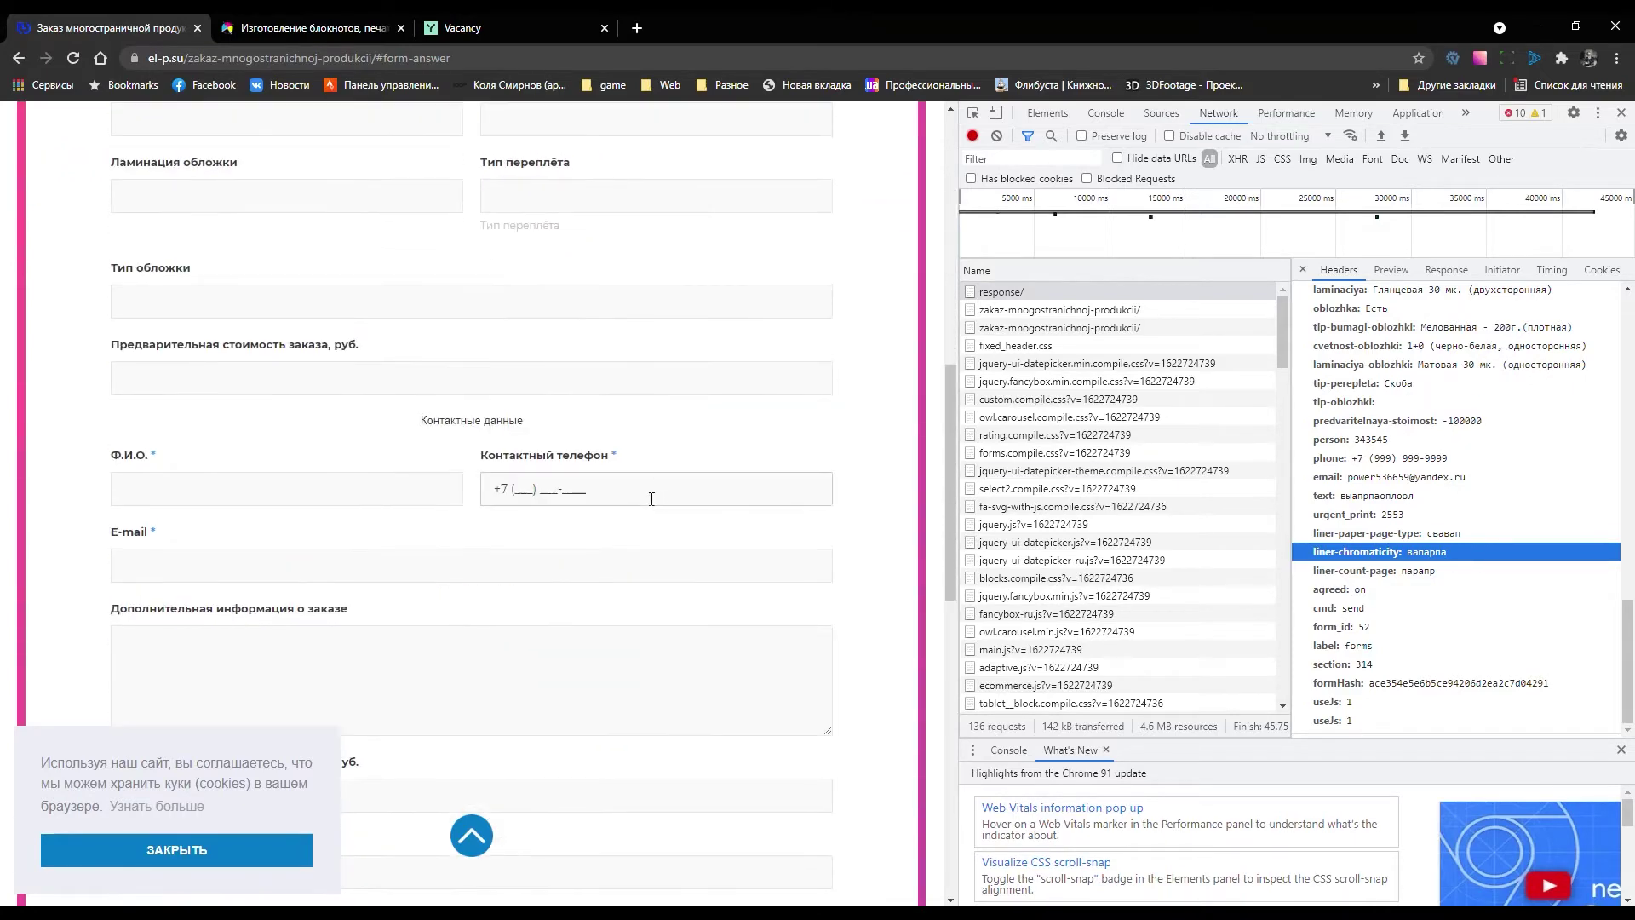
Step: Enter -1000000 copies and -10000000 pages, plus gibberish in Формат and orientation
scroll(651, 511, "up", 6)
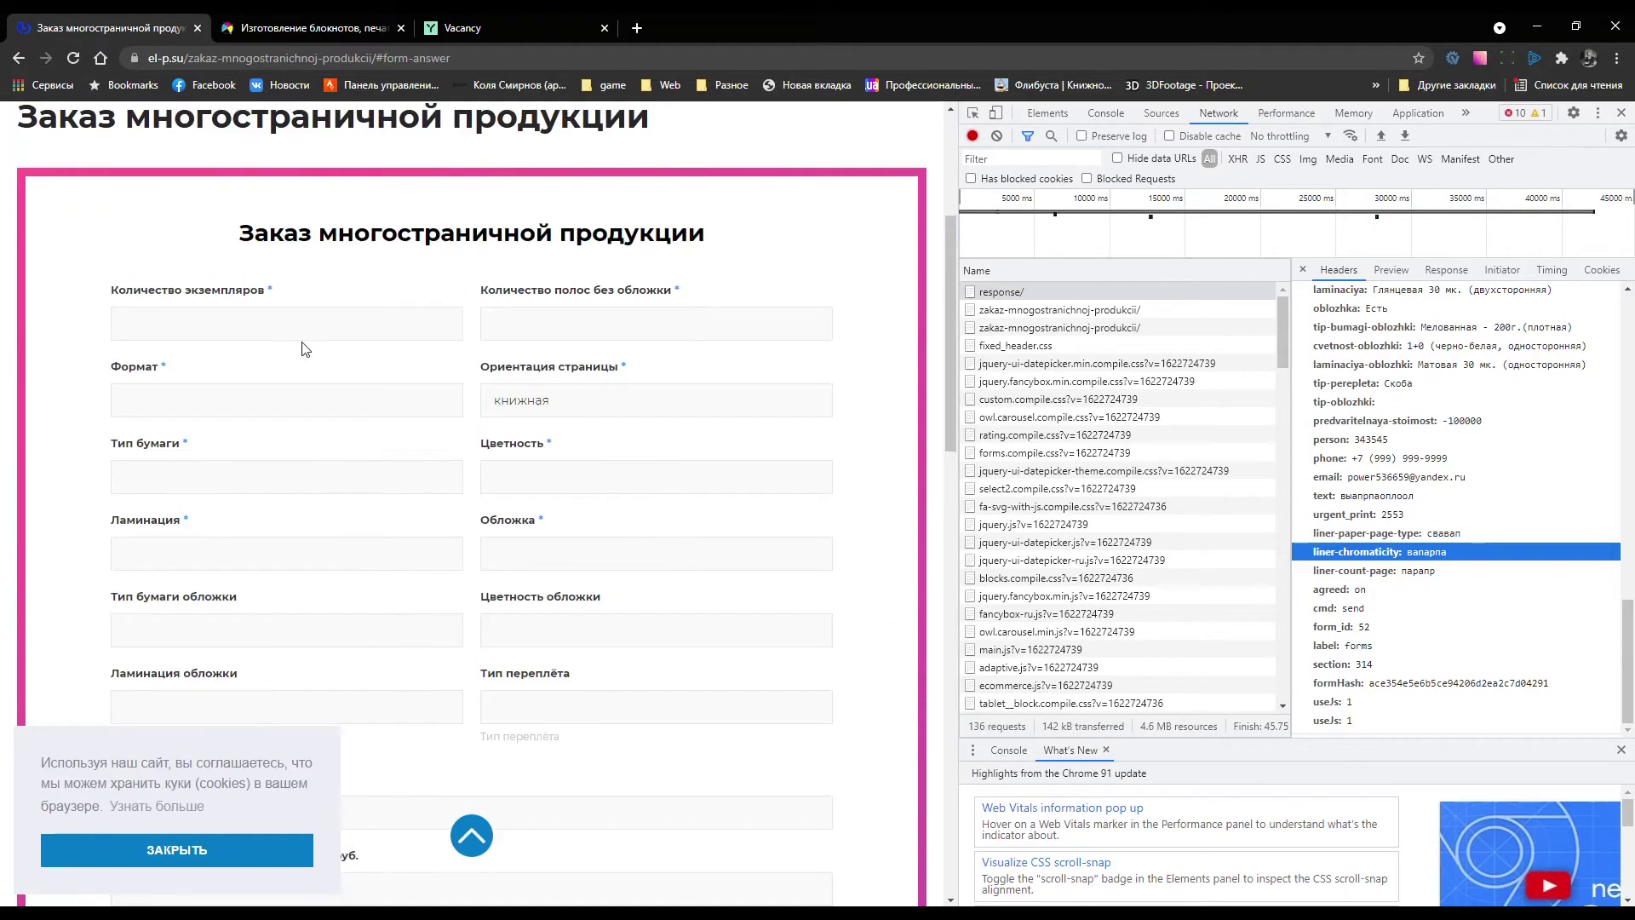
left_click(312, 330)
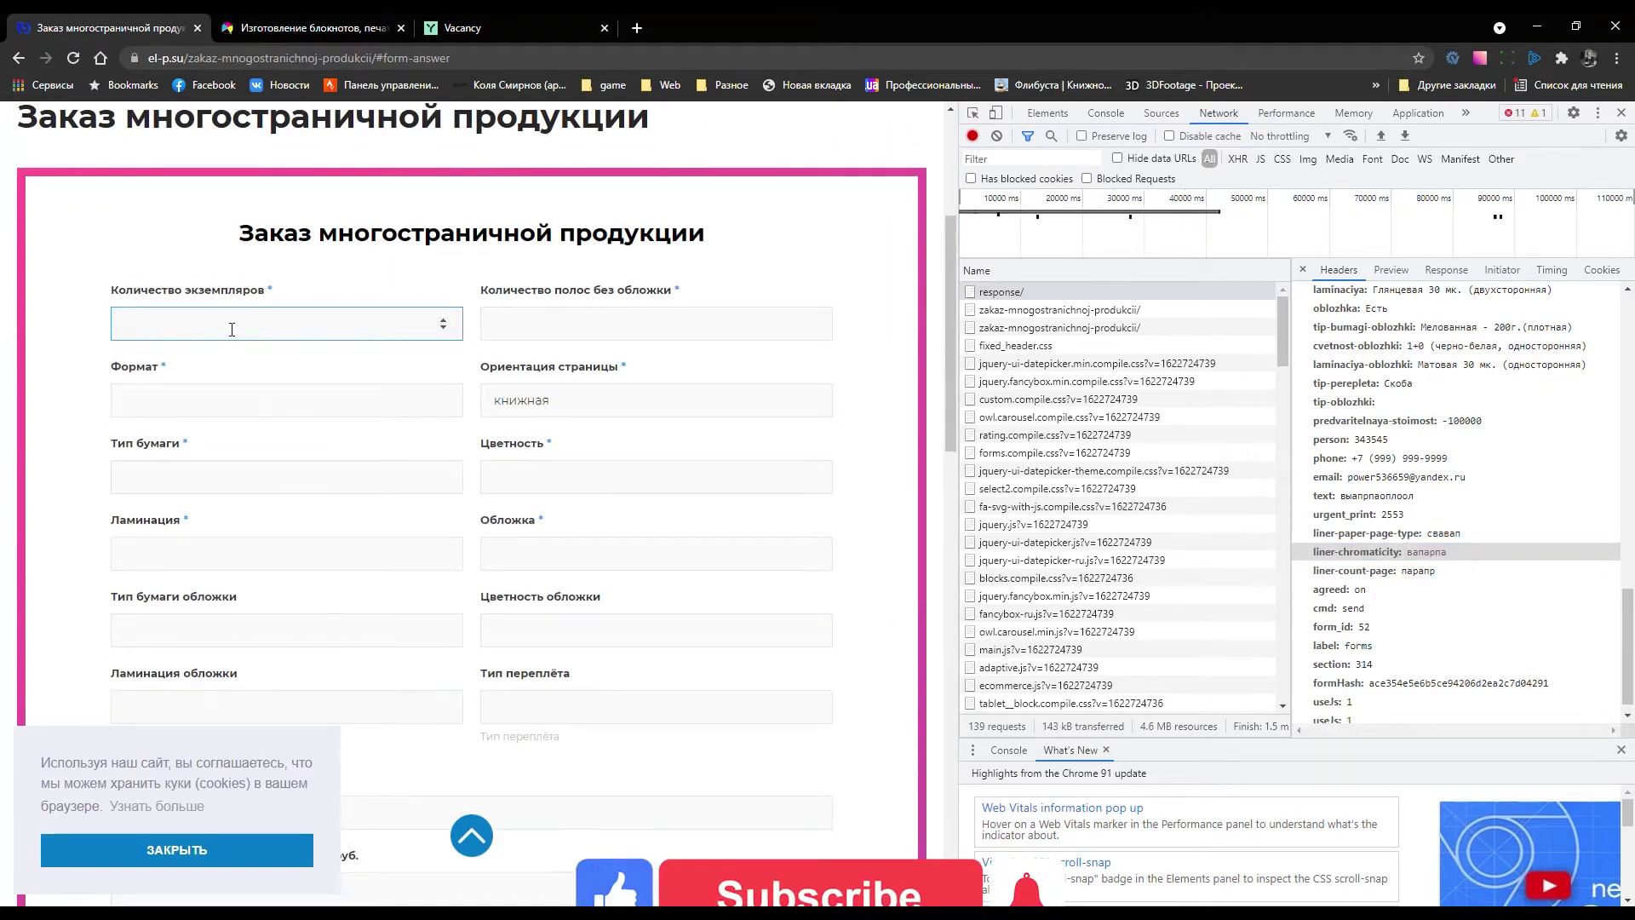
type("-1")
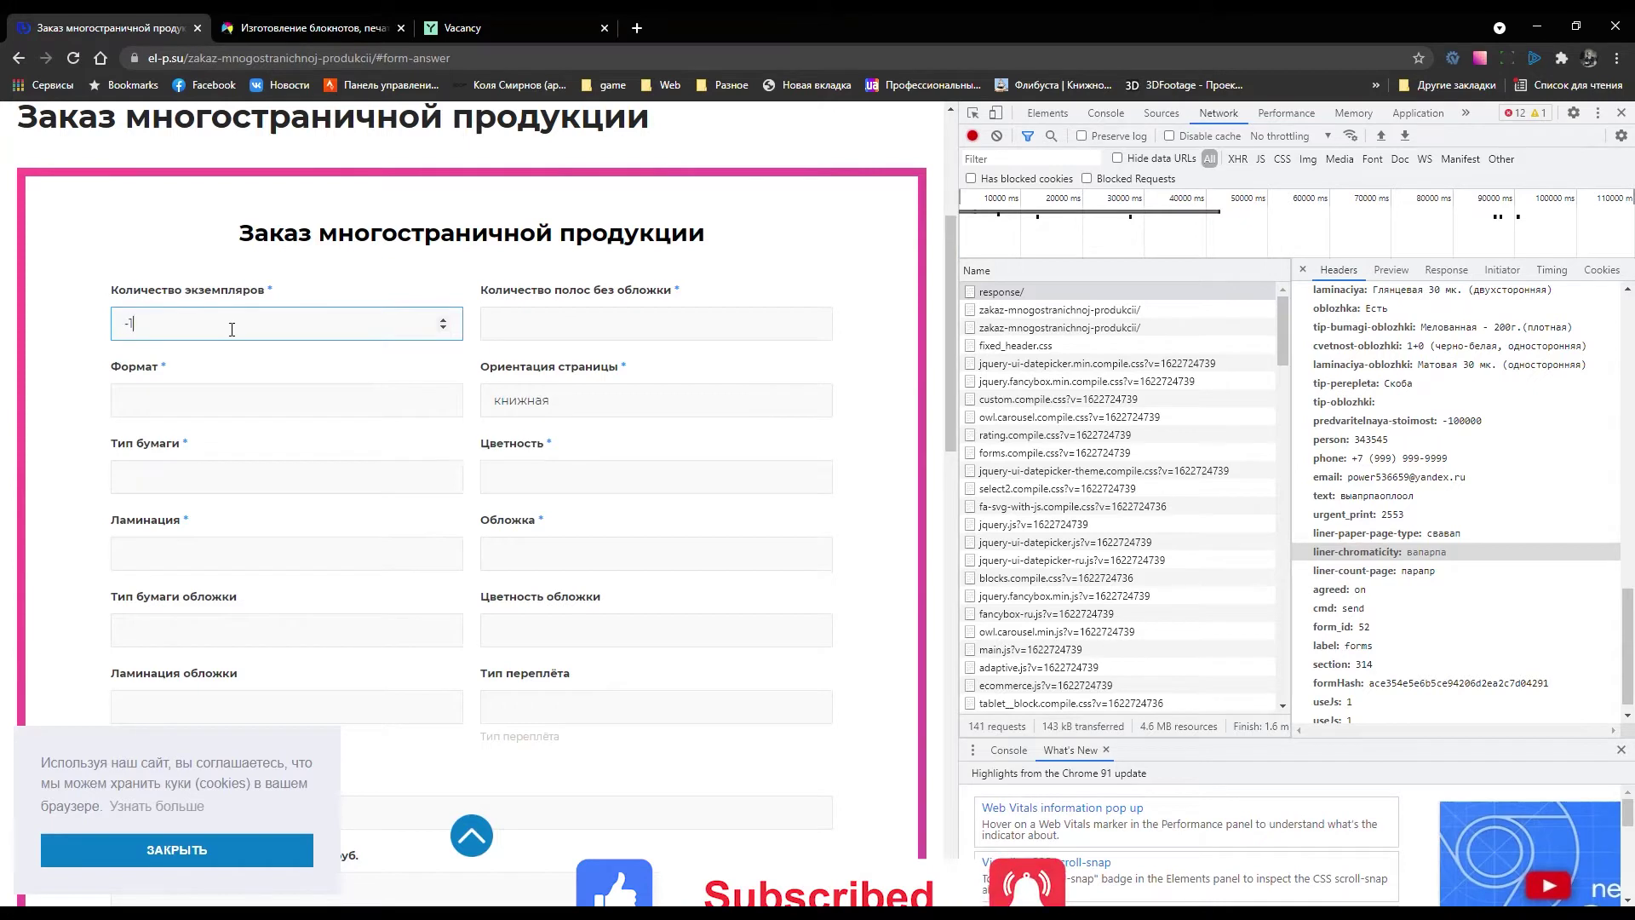
type("000000")
left_click(562, 319)
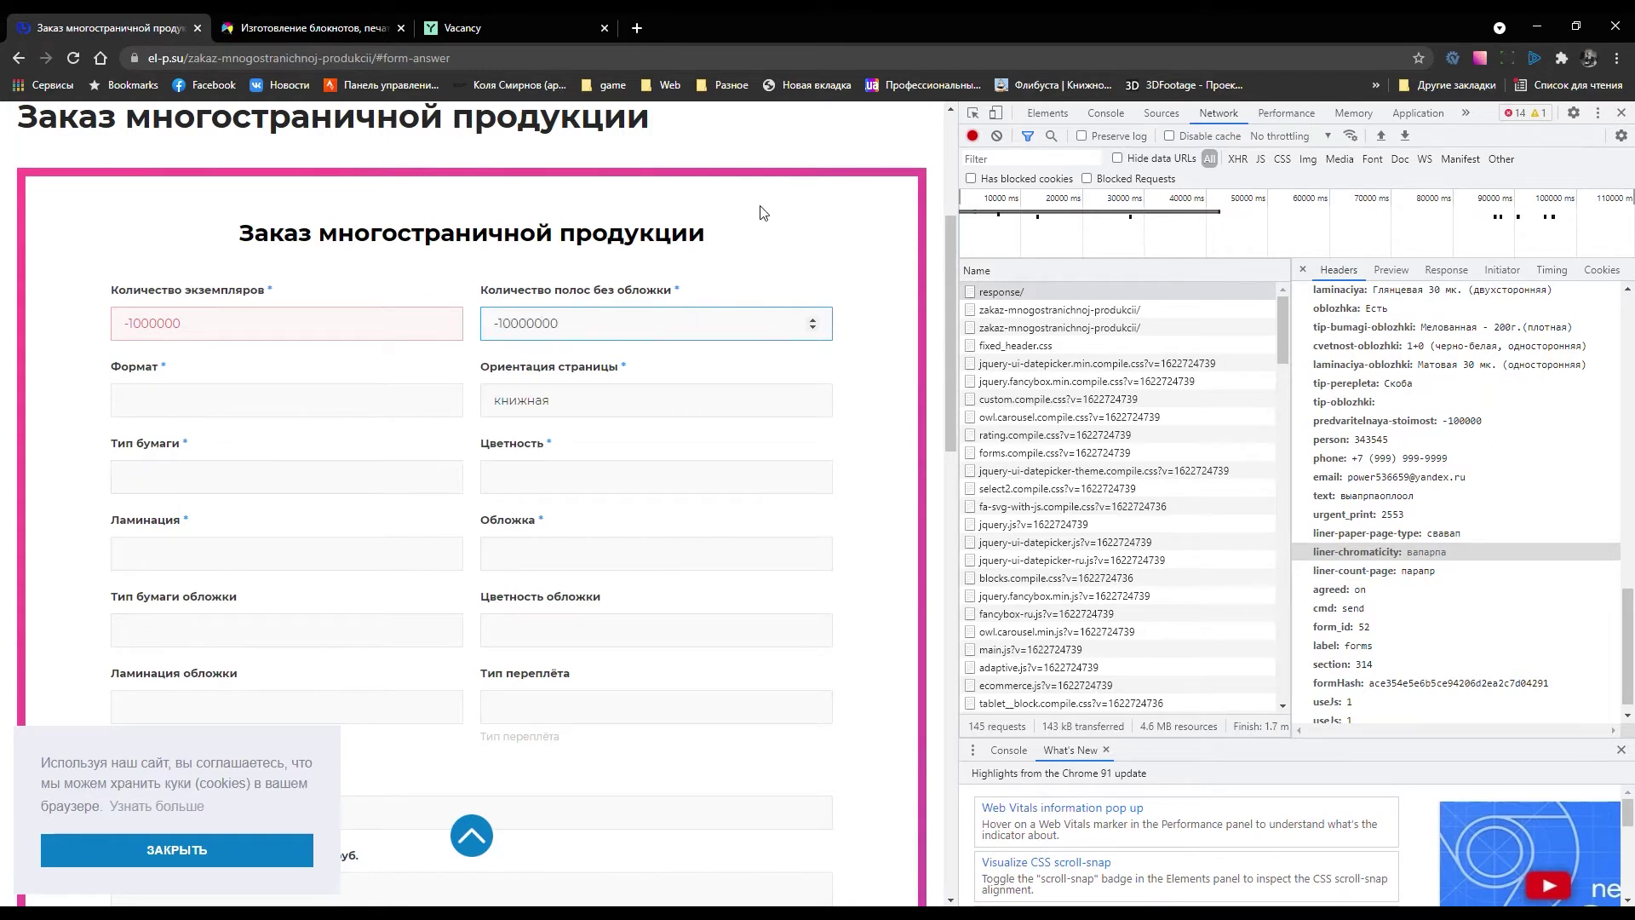
left_click(186, 387)
type("парпар")
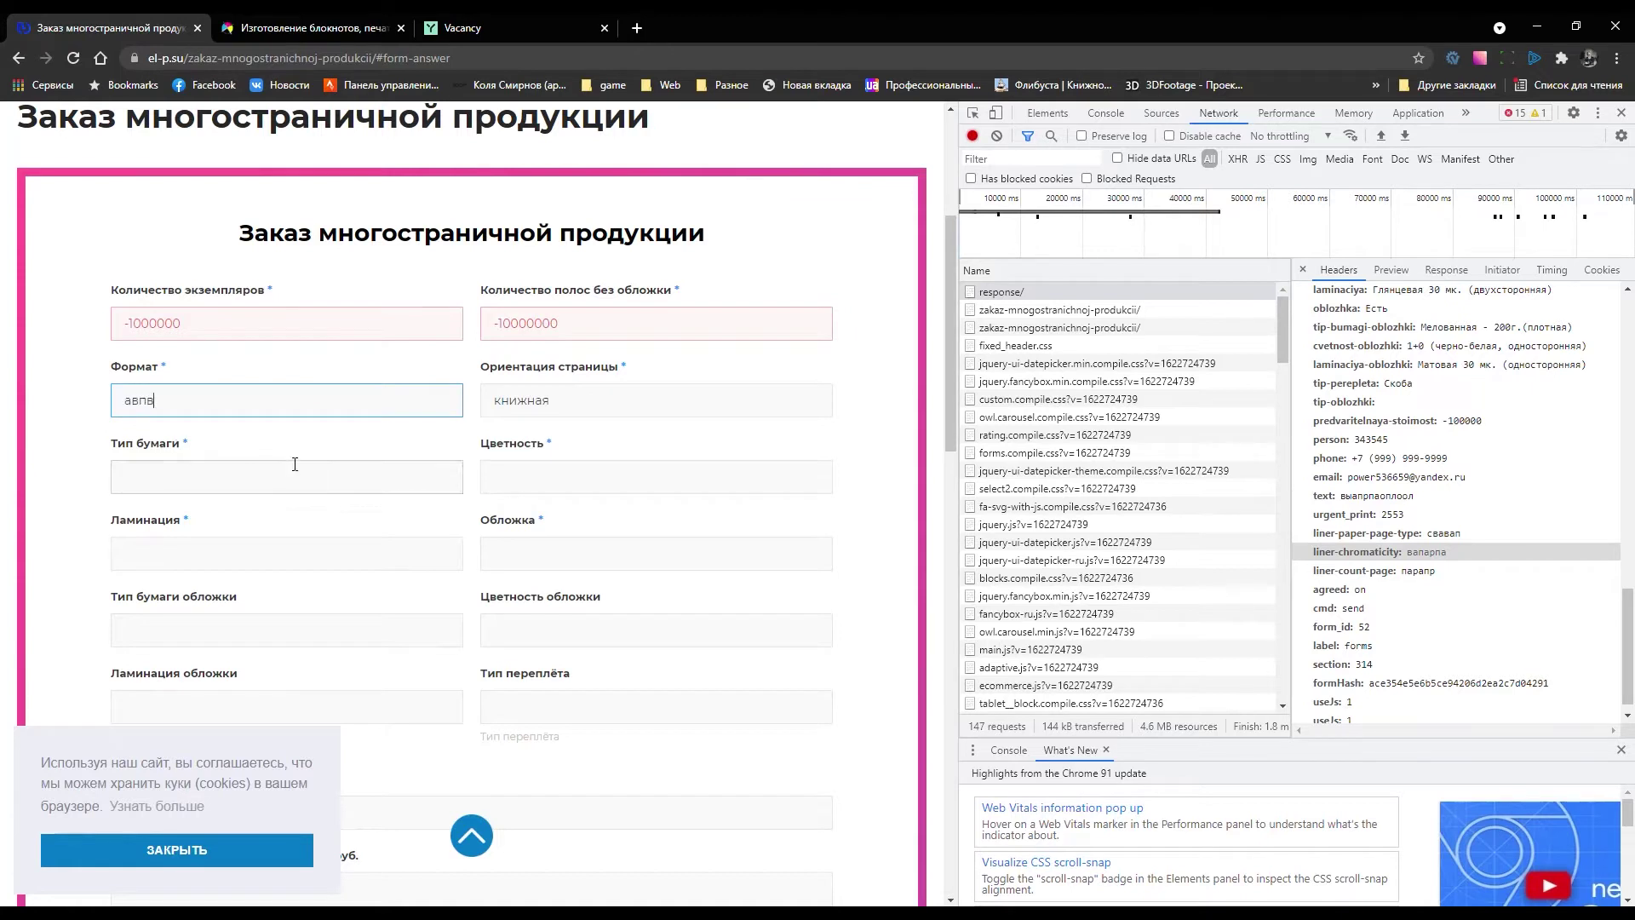
left_click(595, 402)
type("апрапрпарапр")
Step: Fill paper type, Цветность, Ламинация, Обложка, cover paper and cover colour with junk text
left_click(435, 483)
type("апрапрапр")
left_click(616, 483)
type("парапр")
left_click(259, 552)
type("парара")
left_click(631, 562)
type("рпарар")
left_click(241, 639)
type("екг6г")
left_click(705, 626)
type("7ш7ш7ш7")
Step: Enter junk text in the cover lamination and binding type fields
scroll(687, 458, "down", 2)
scroll(656, 401, "up", 1)
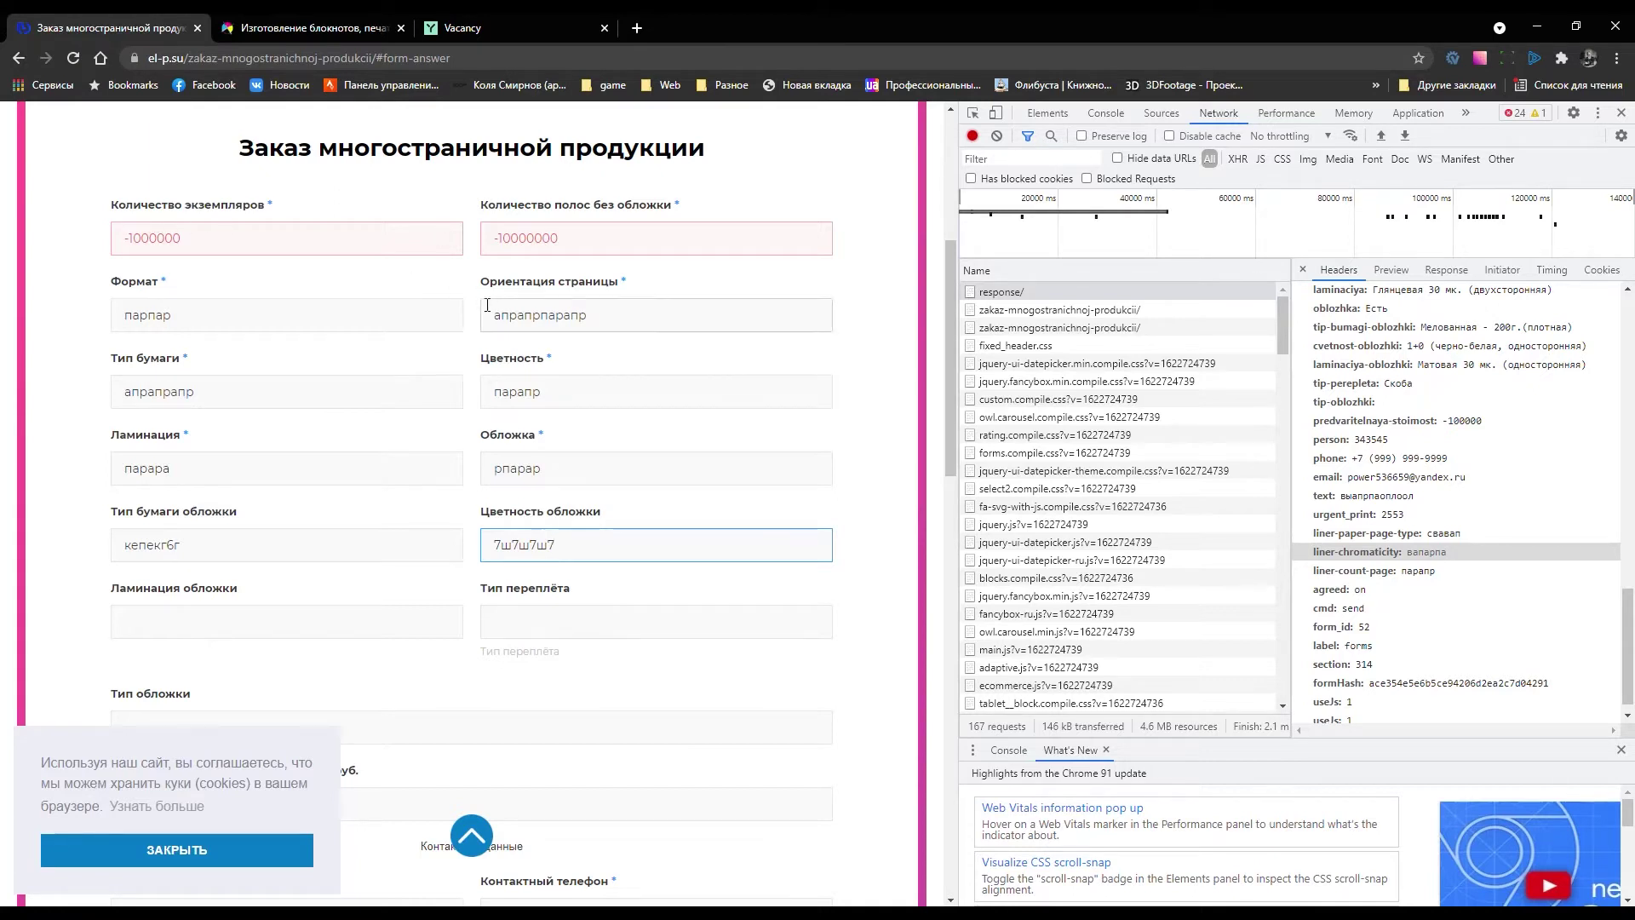
key("Tab")
type("аывывыв")
left_click(657, 620)
type("аываыва")
Step: Enter a junk name and phone, replace the invalid e-mail with a saved one, and add notes
scroll(715, 511, "down", 6)
left_click(218, 411)
type("ываываы")
left_click(528, 406)
left_click(243, 484)
type("8678676")
double_click(536, 483)
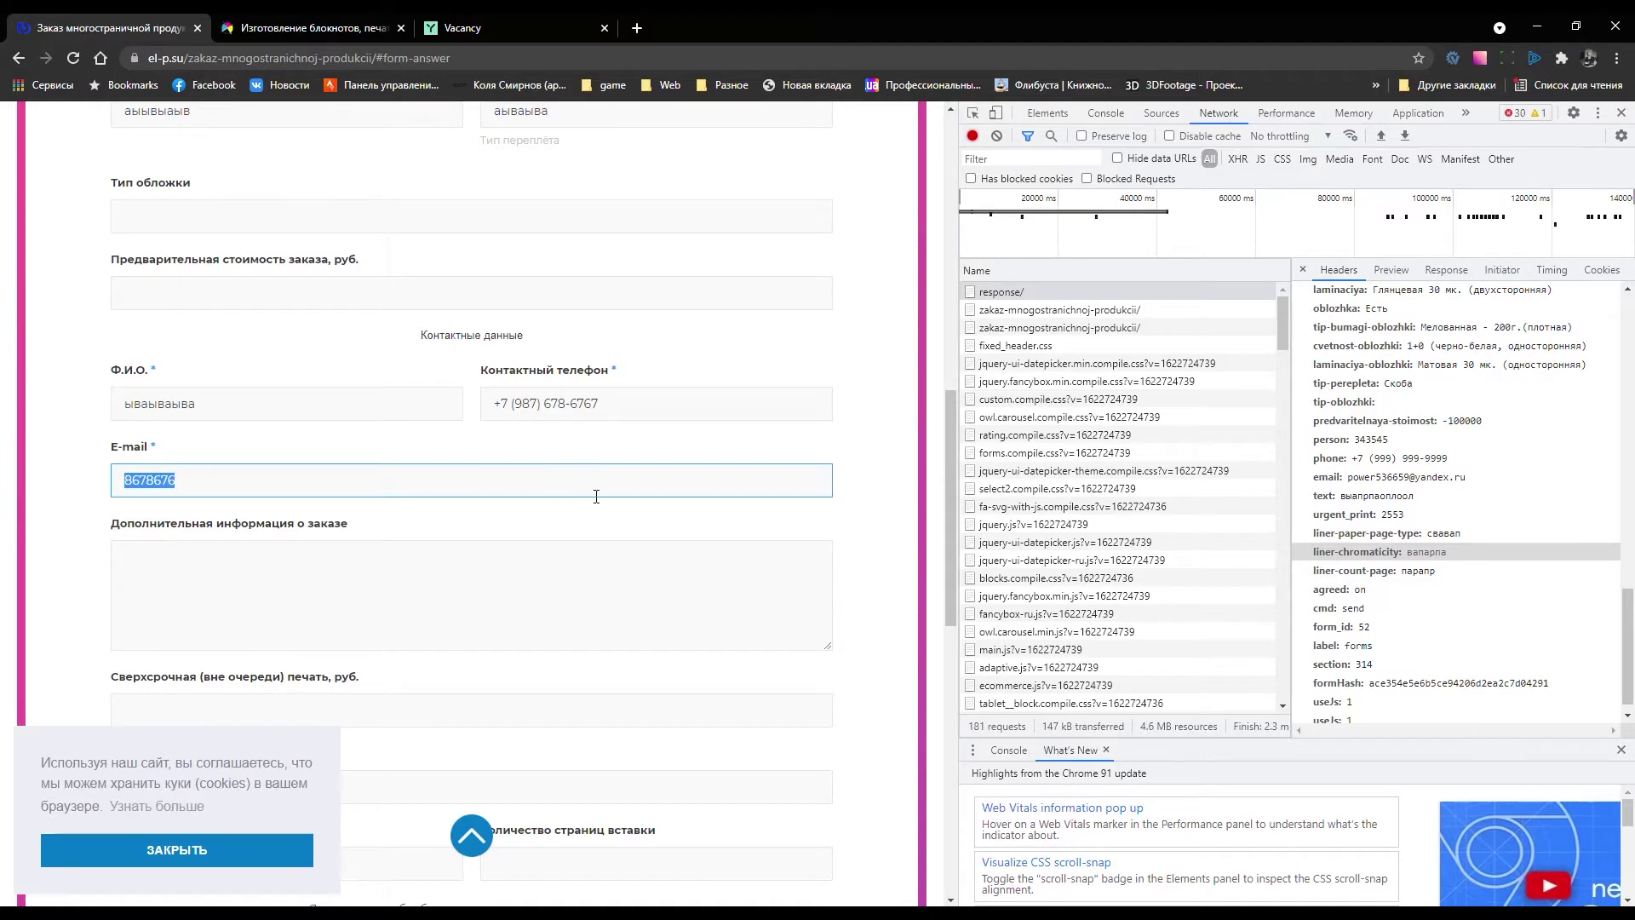
key("BackSpace")
left_click(335, 578)
left_click(335, 578)
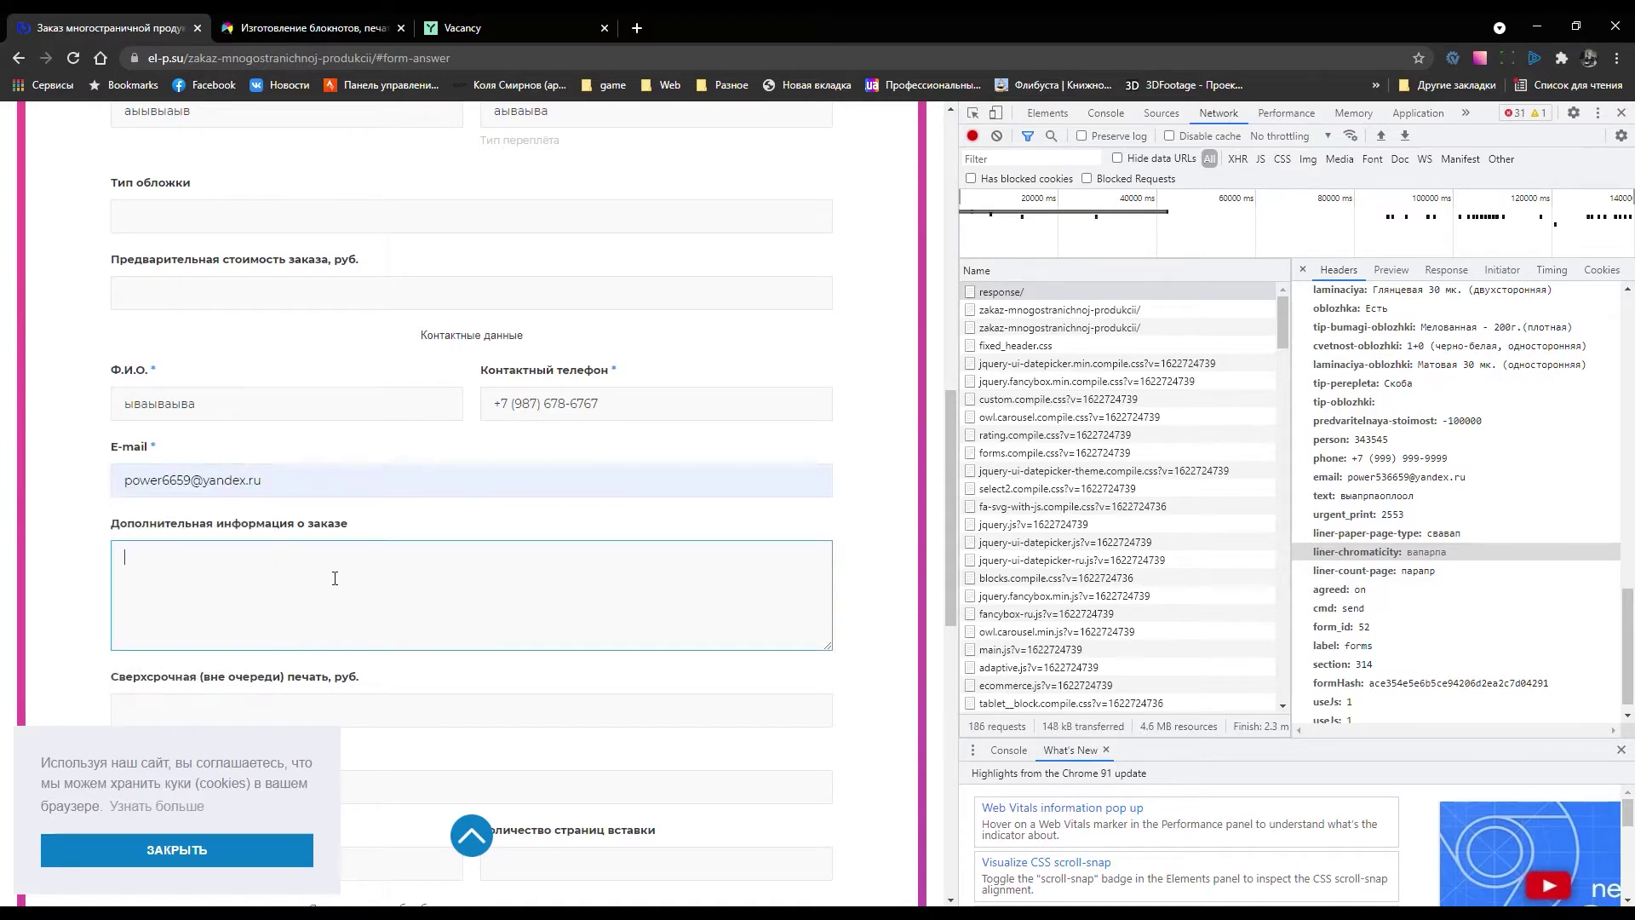
type("авыпкрнеолнгл")
Step: Select the urgent print field and look over the completed form
scroll(337, 576, "down", 3)
left_click(456, 453)
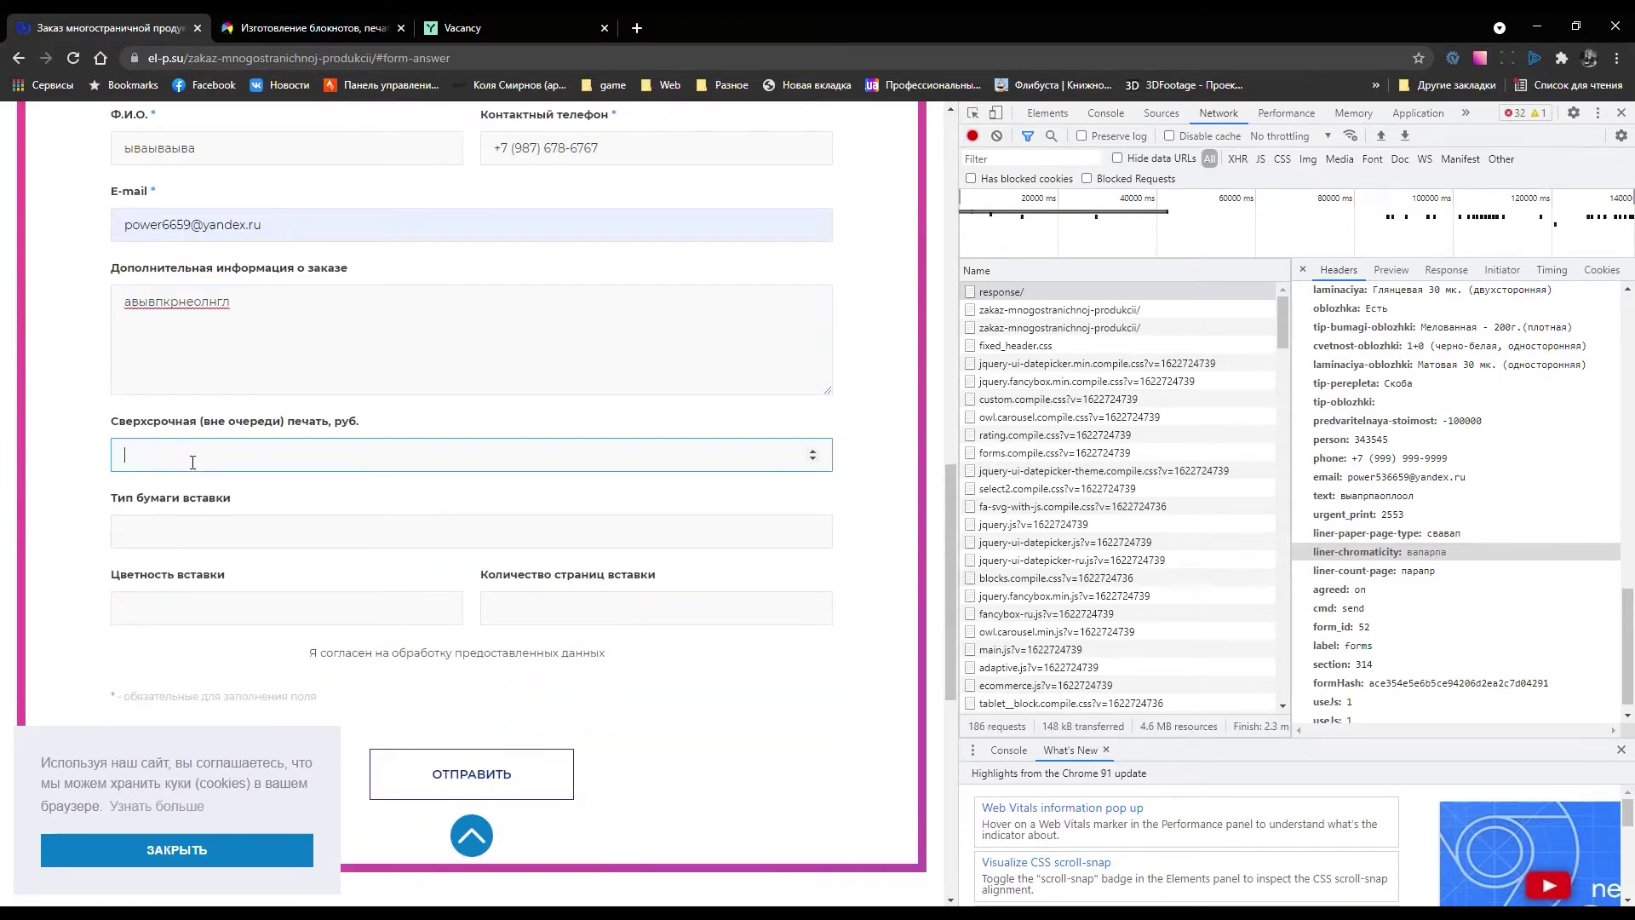
scroll(582, 596, "up", 5)
scroll(517, 532, "up", 4)
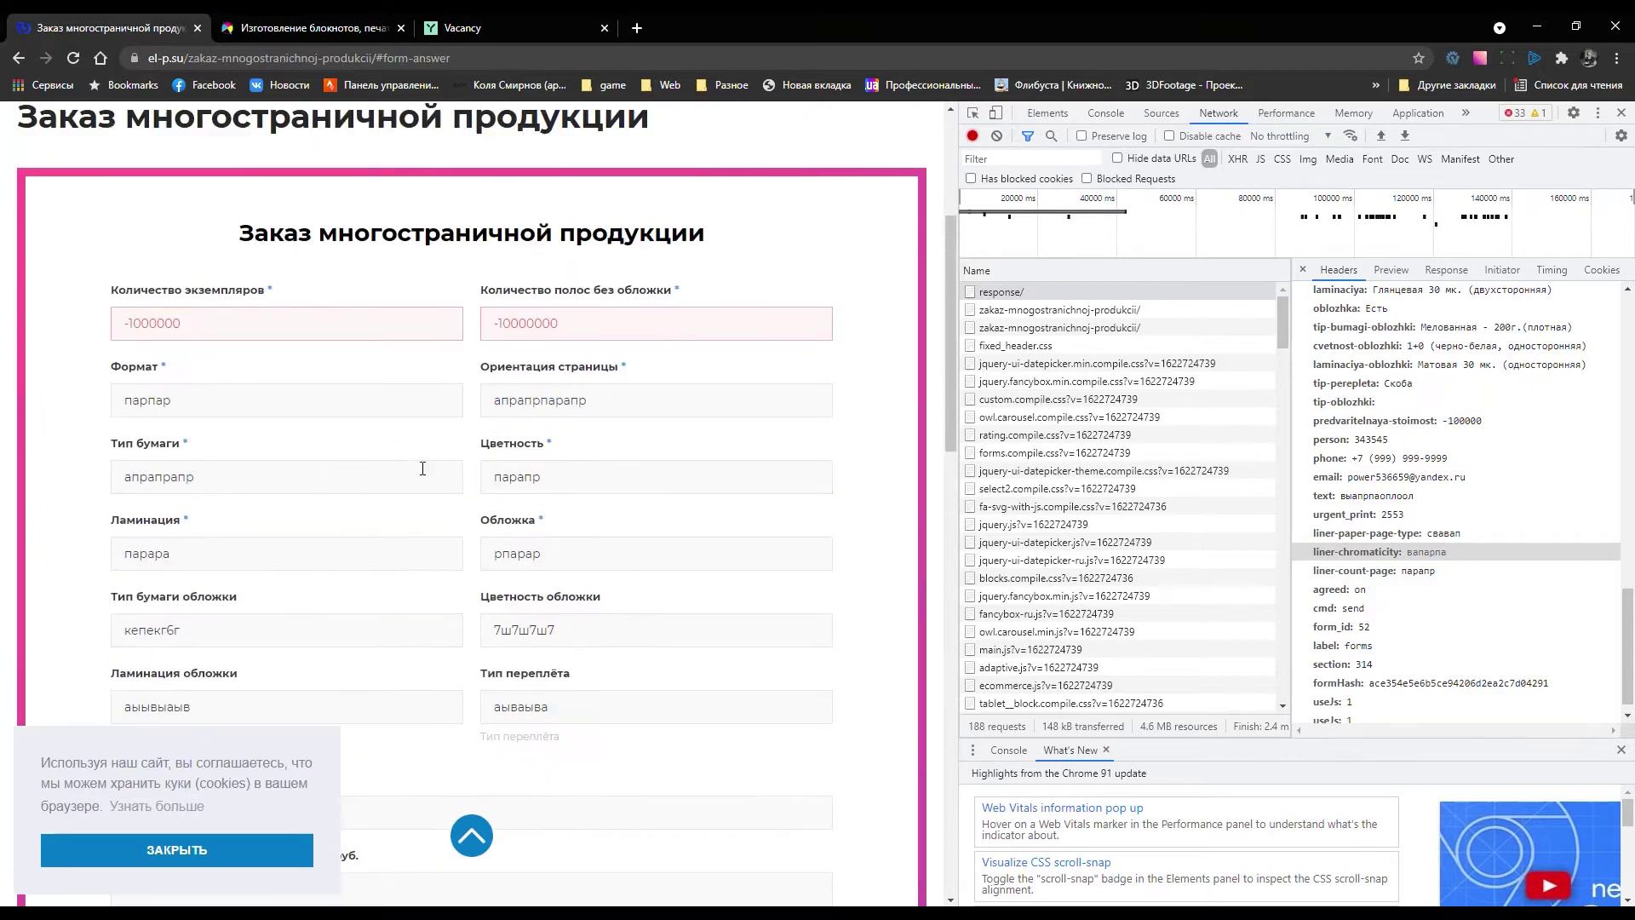
scroll(517, 532, "down", 4)
scroll(517, 532, "down", 7)
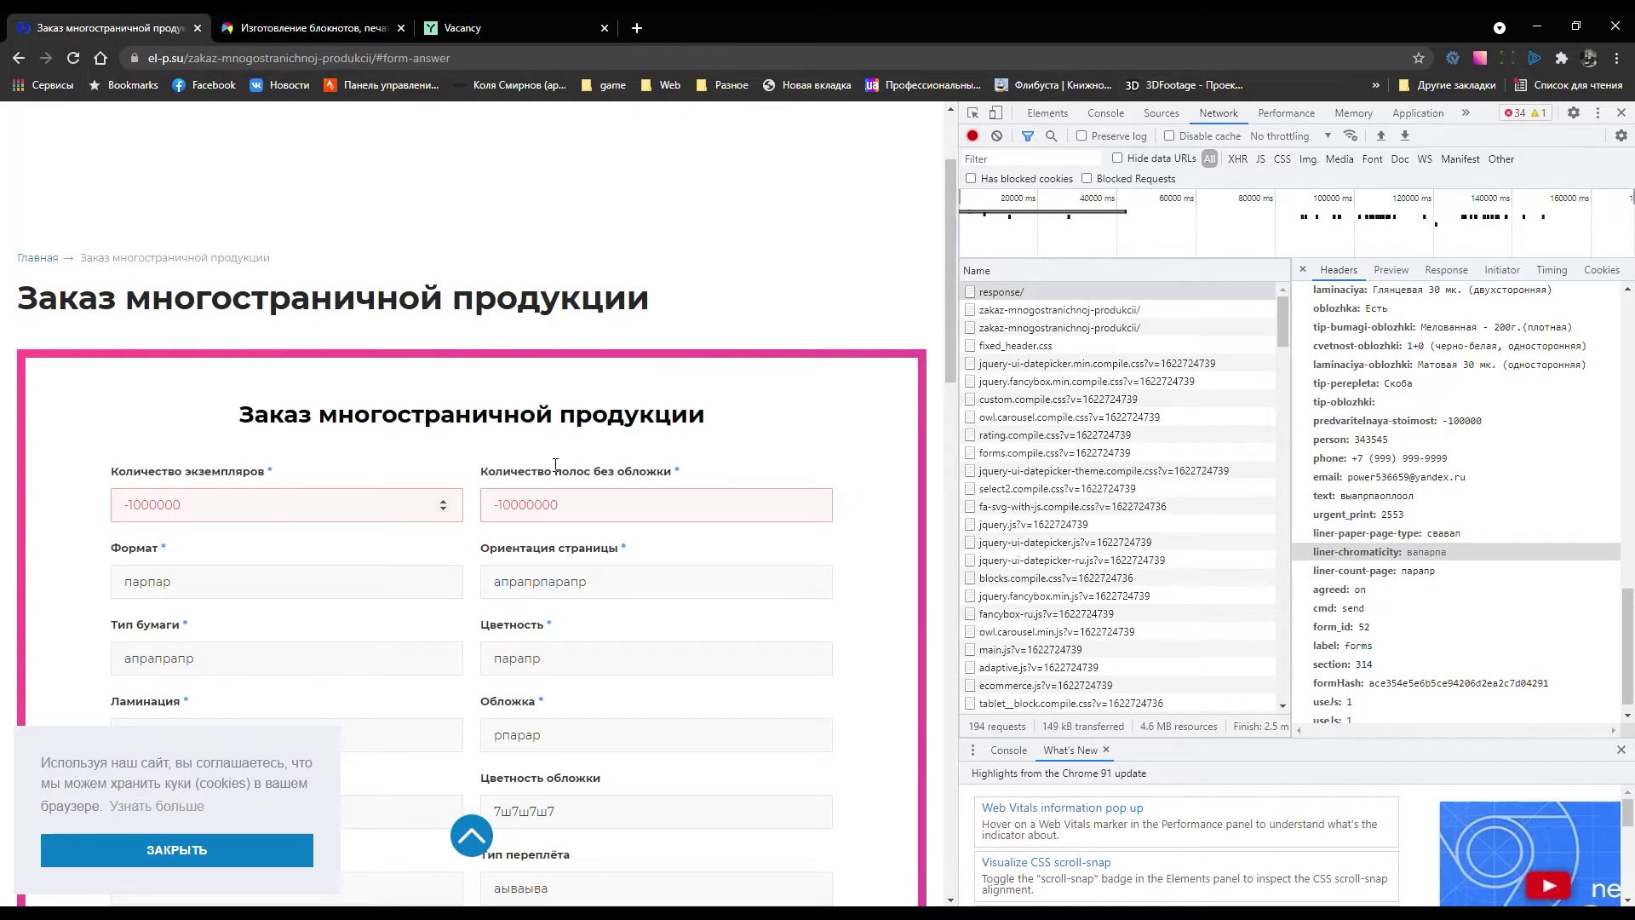
Step: Remove the leading minus digits so copies read 00000 and pages 0000000
left_click_drag(508, 507, 498, 510)
key("BackSpace")
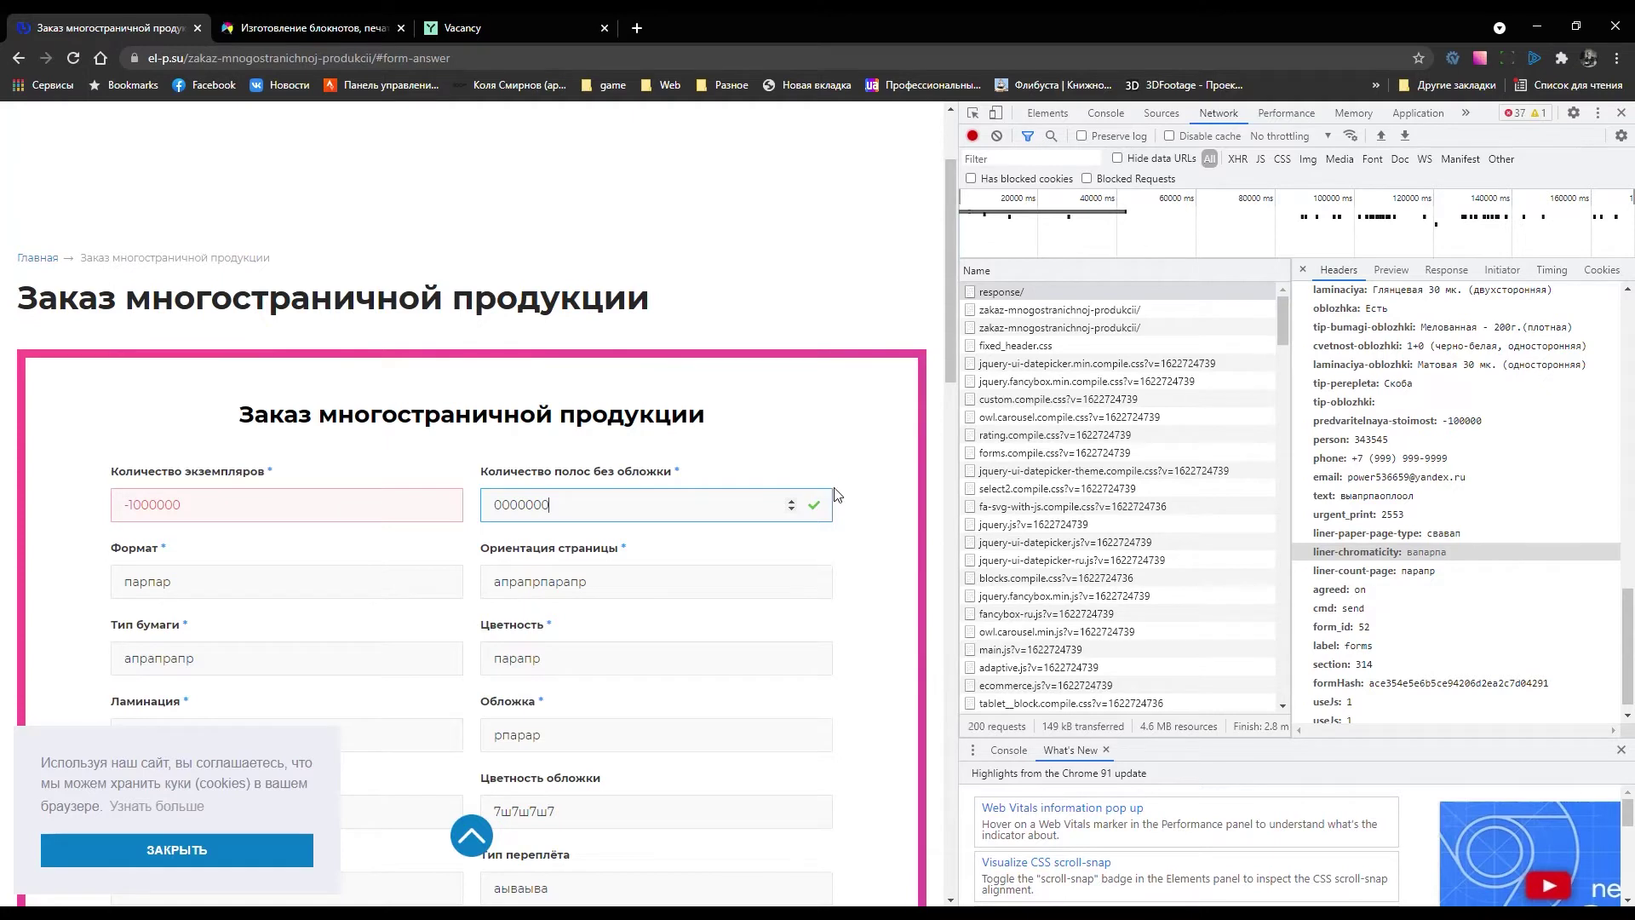
left_click_drag(137, 507, 126, 511)
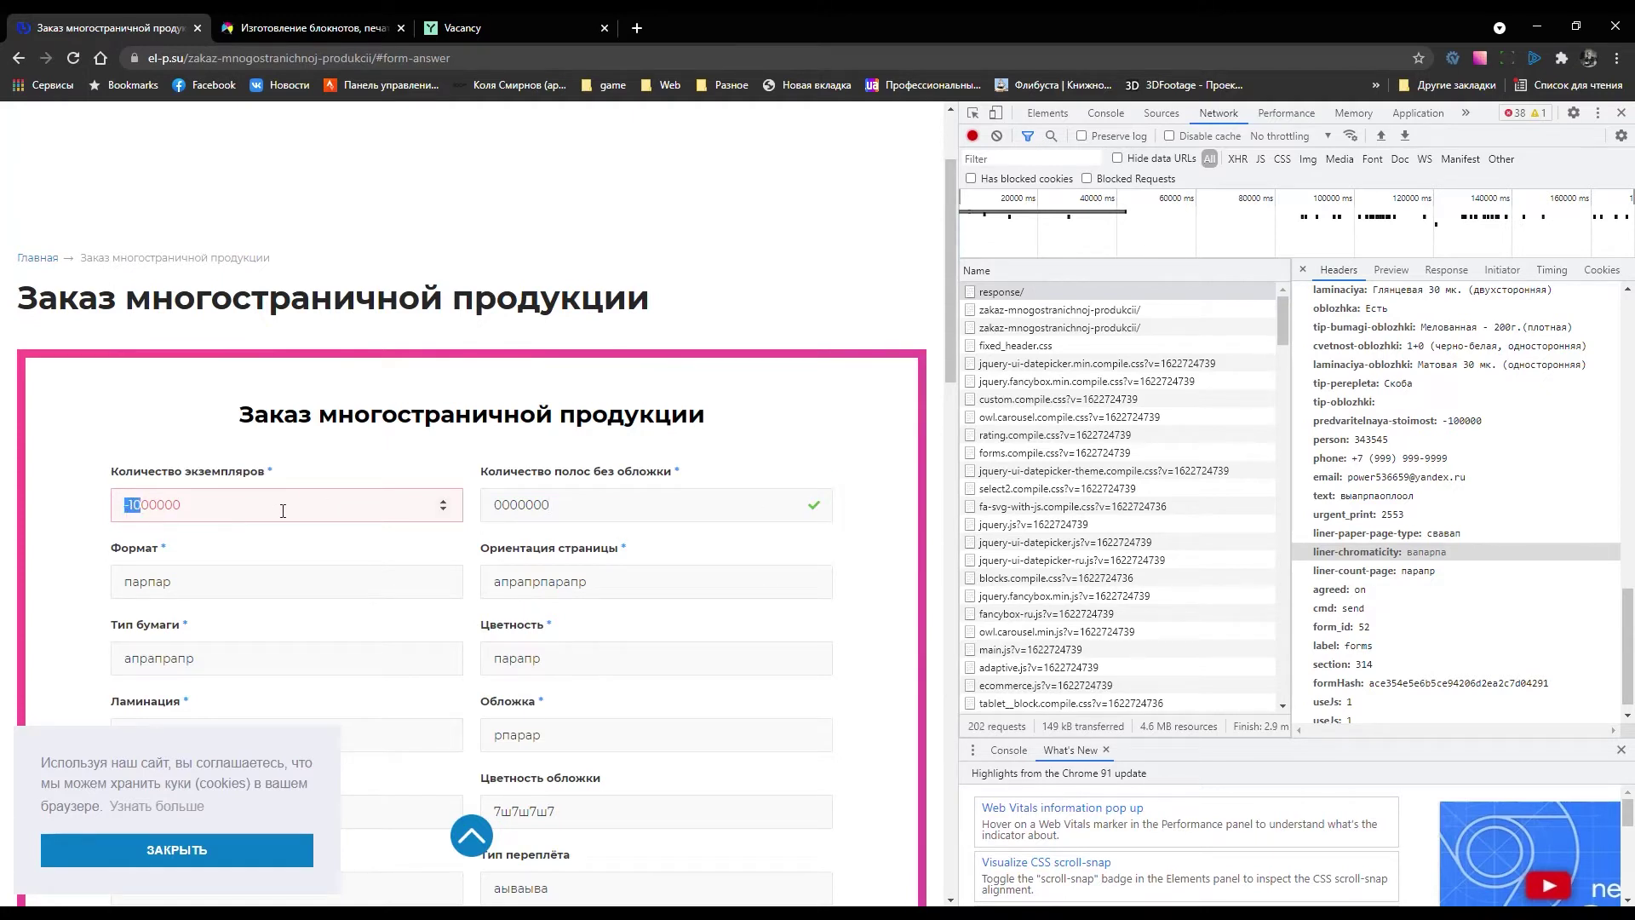
key("BackSpace")
left_click(867, 509)
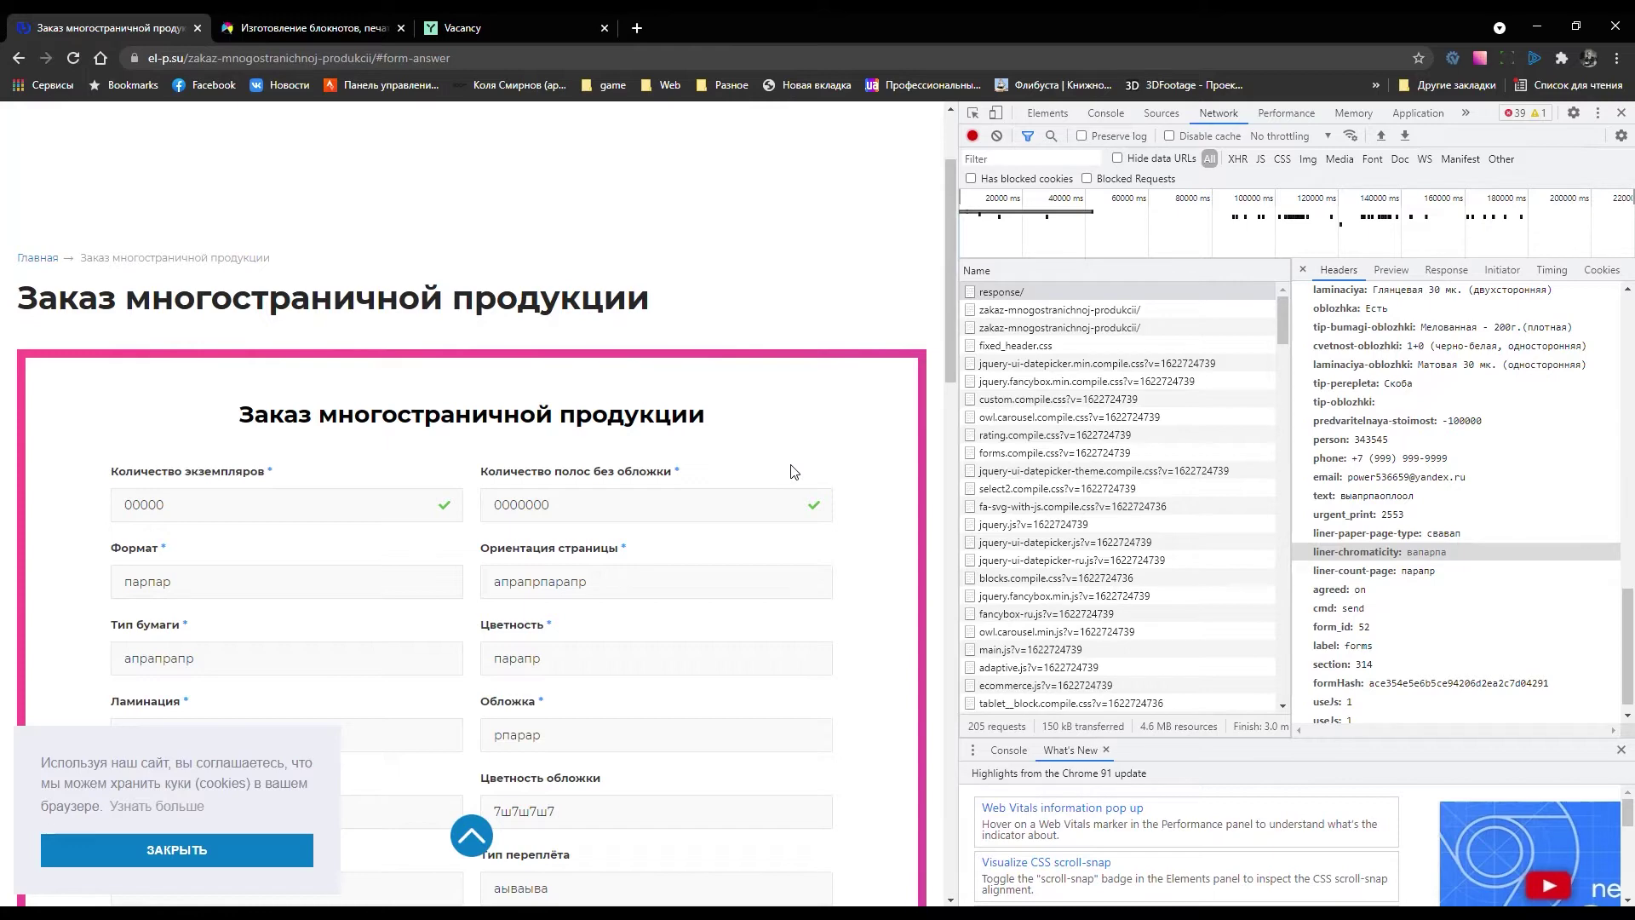
Step: Submit the corrected order form with ОТПРАВИТЬ
scroll(383, 464, "down", 4)
scroll(374, 438, "down", 2)
scroll(377, 438, "down", 2)
scroll(368, 432, "down", 3)
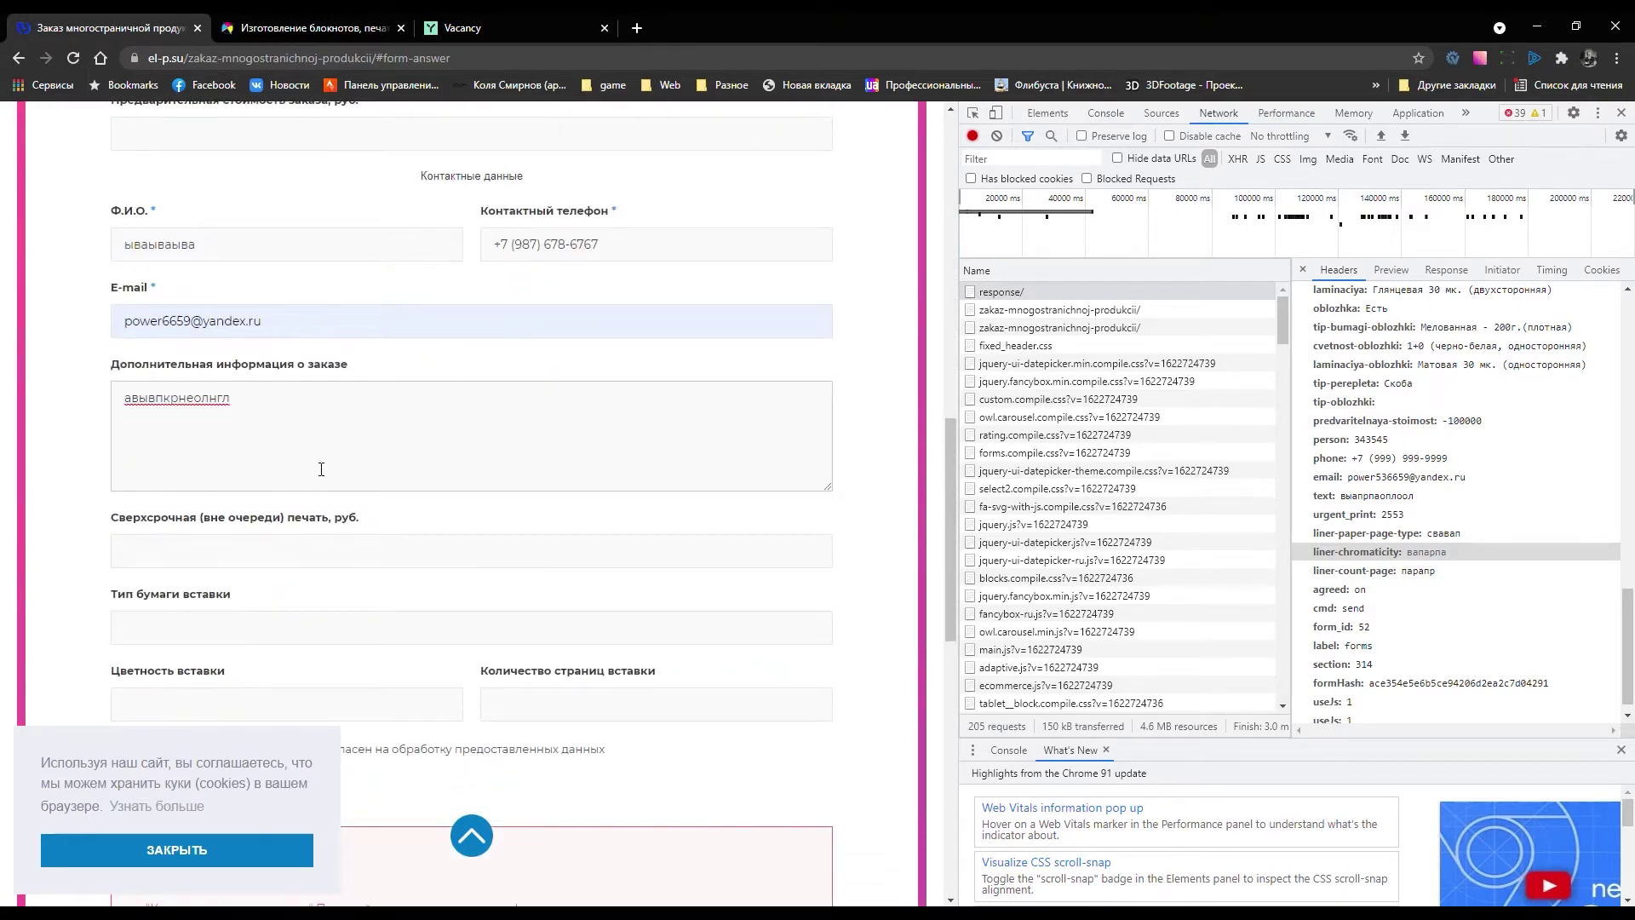
scroll(321, 466, "down", 4)
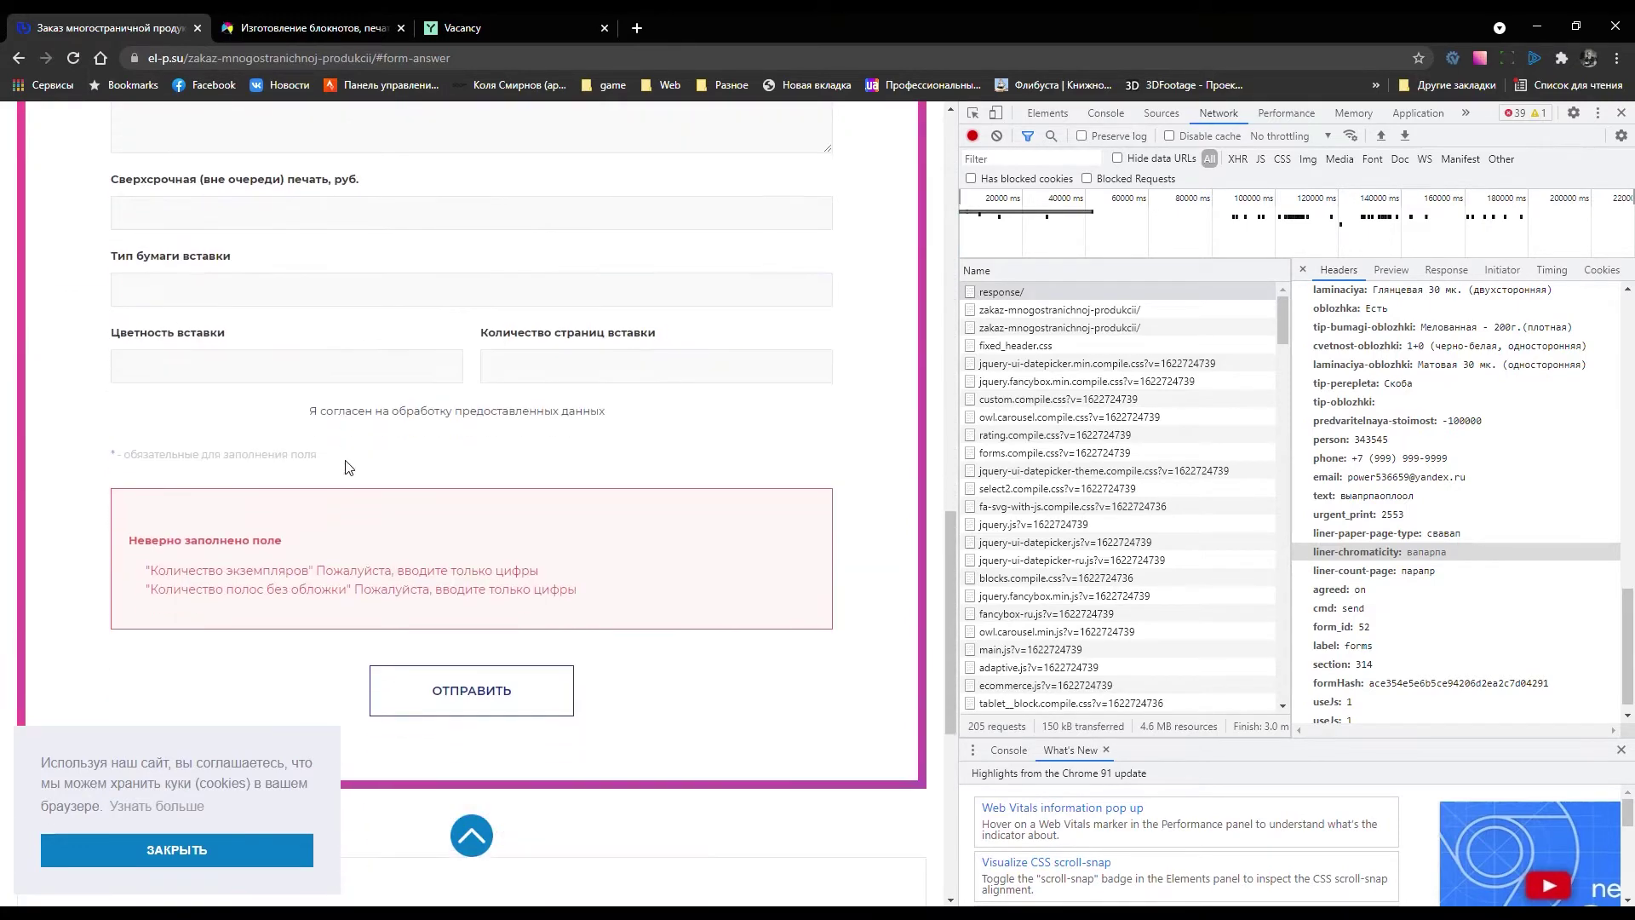
left_click(511, 694)
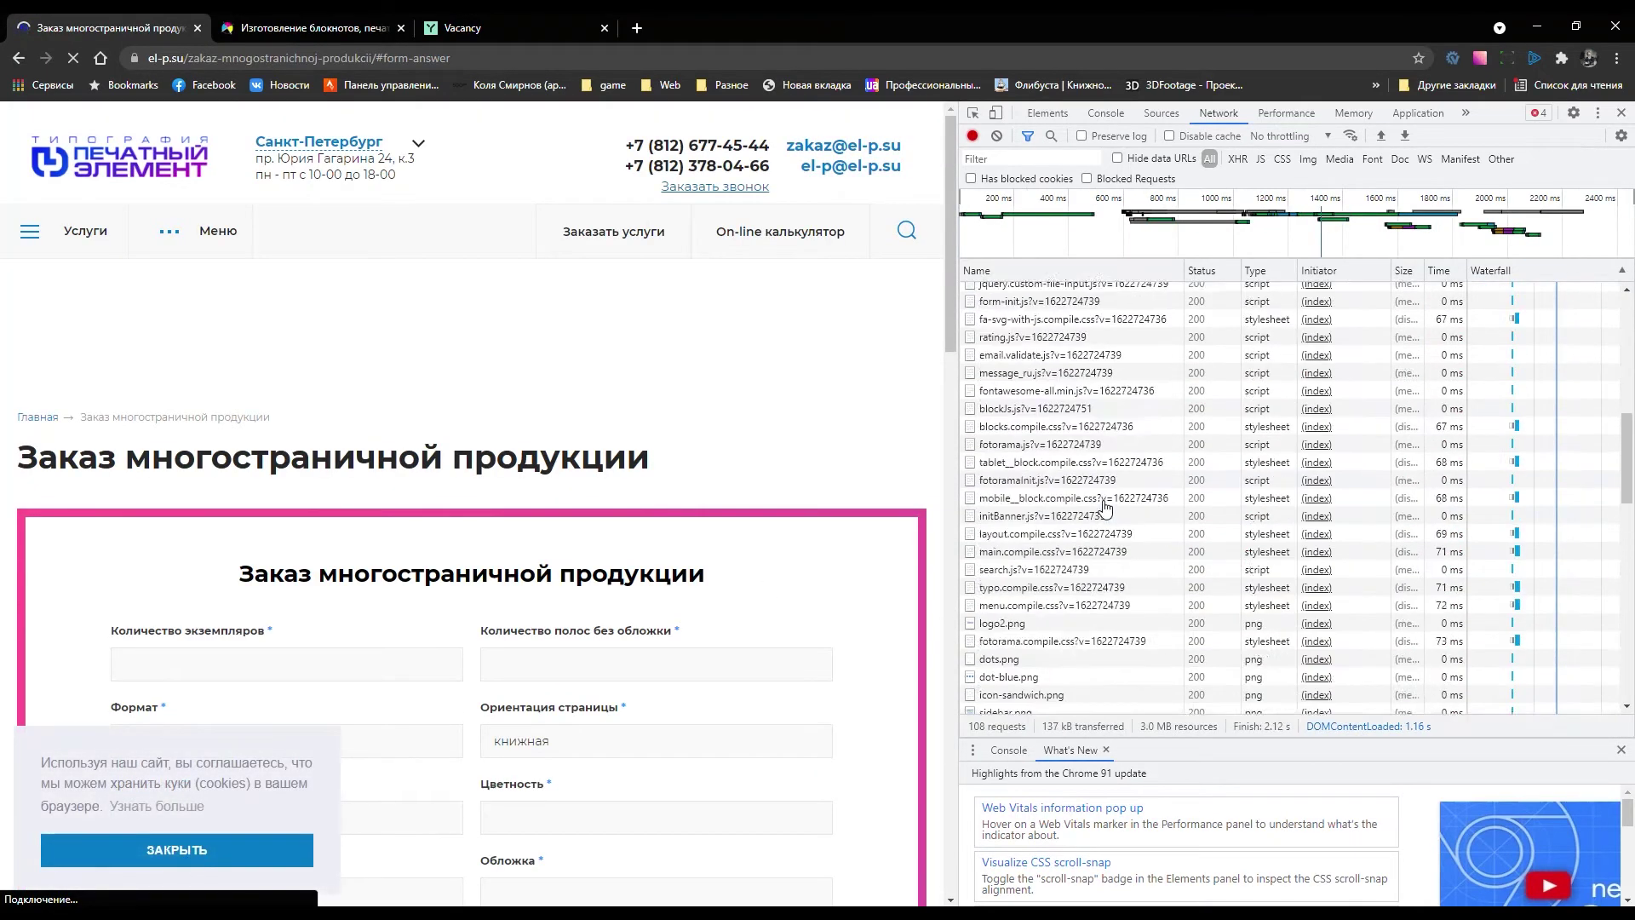
Step: Check the new request's Form Data shows copies 00000 and pages 0000000, then reload with F5
scroll(1105, 506, "up", 10)
left_click(1033, 292)
scroll(1482, 471, "down", 3)
scroll(1481, 470, "down", 5)
scroll(1481, 471, "down", 5)
scroll(1482, 471, "down", 2)
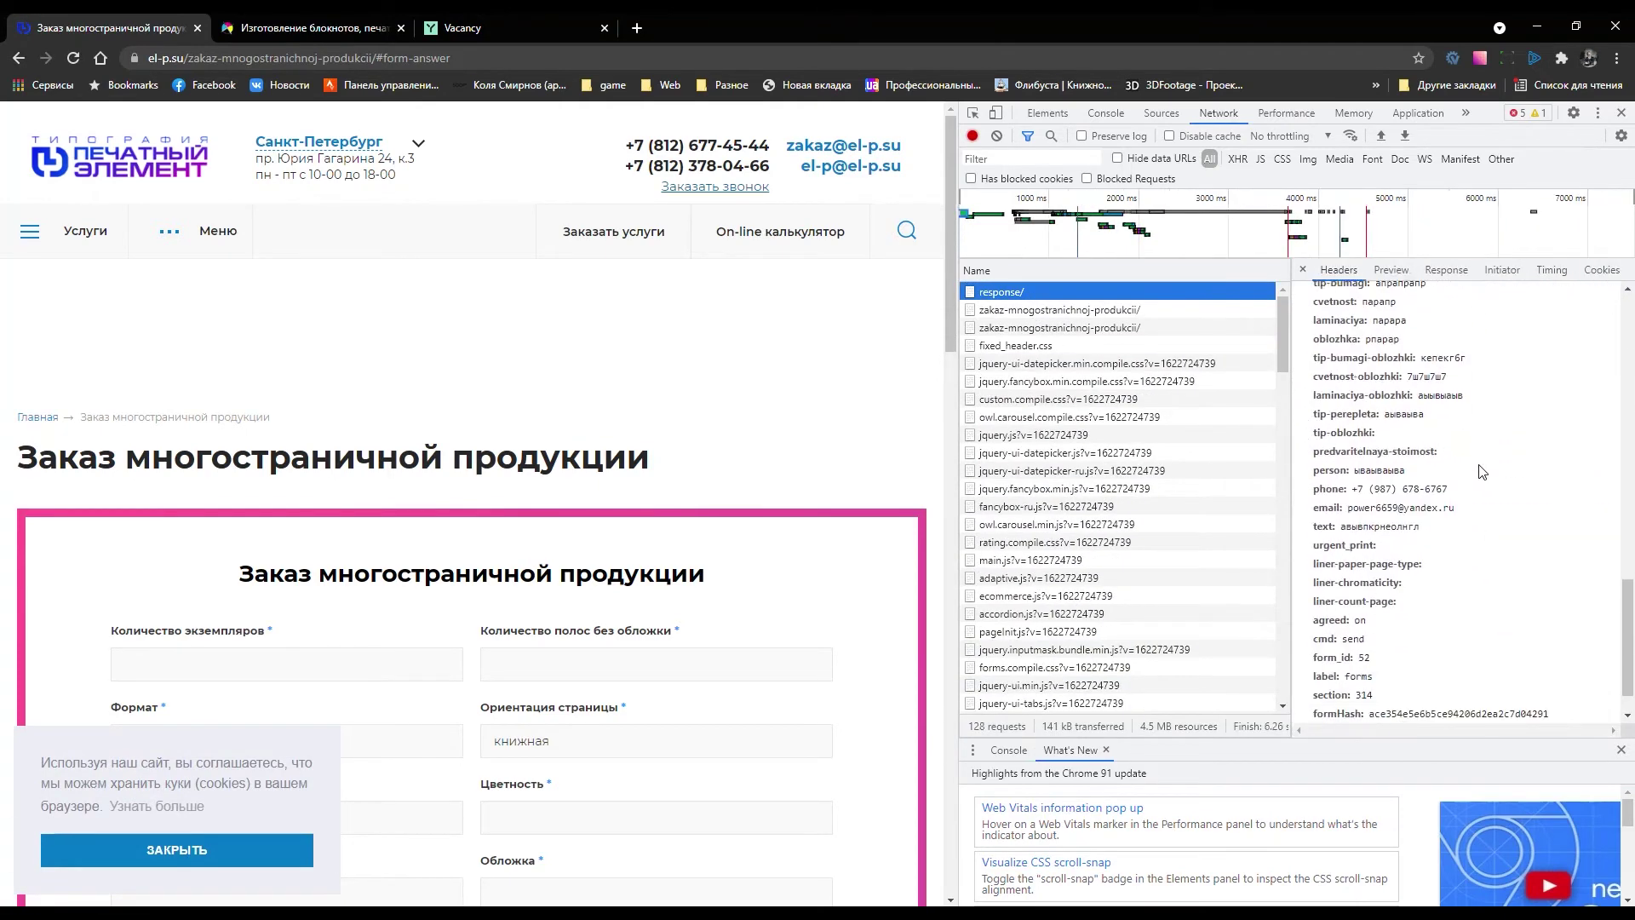
scroll(1485, 484, "up", 3)
scroll(1465, 494, "up", 2)
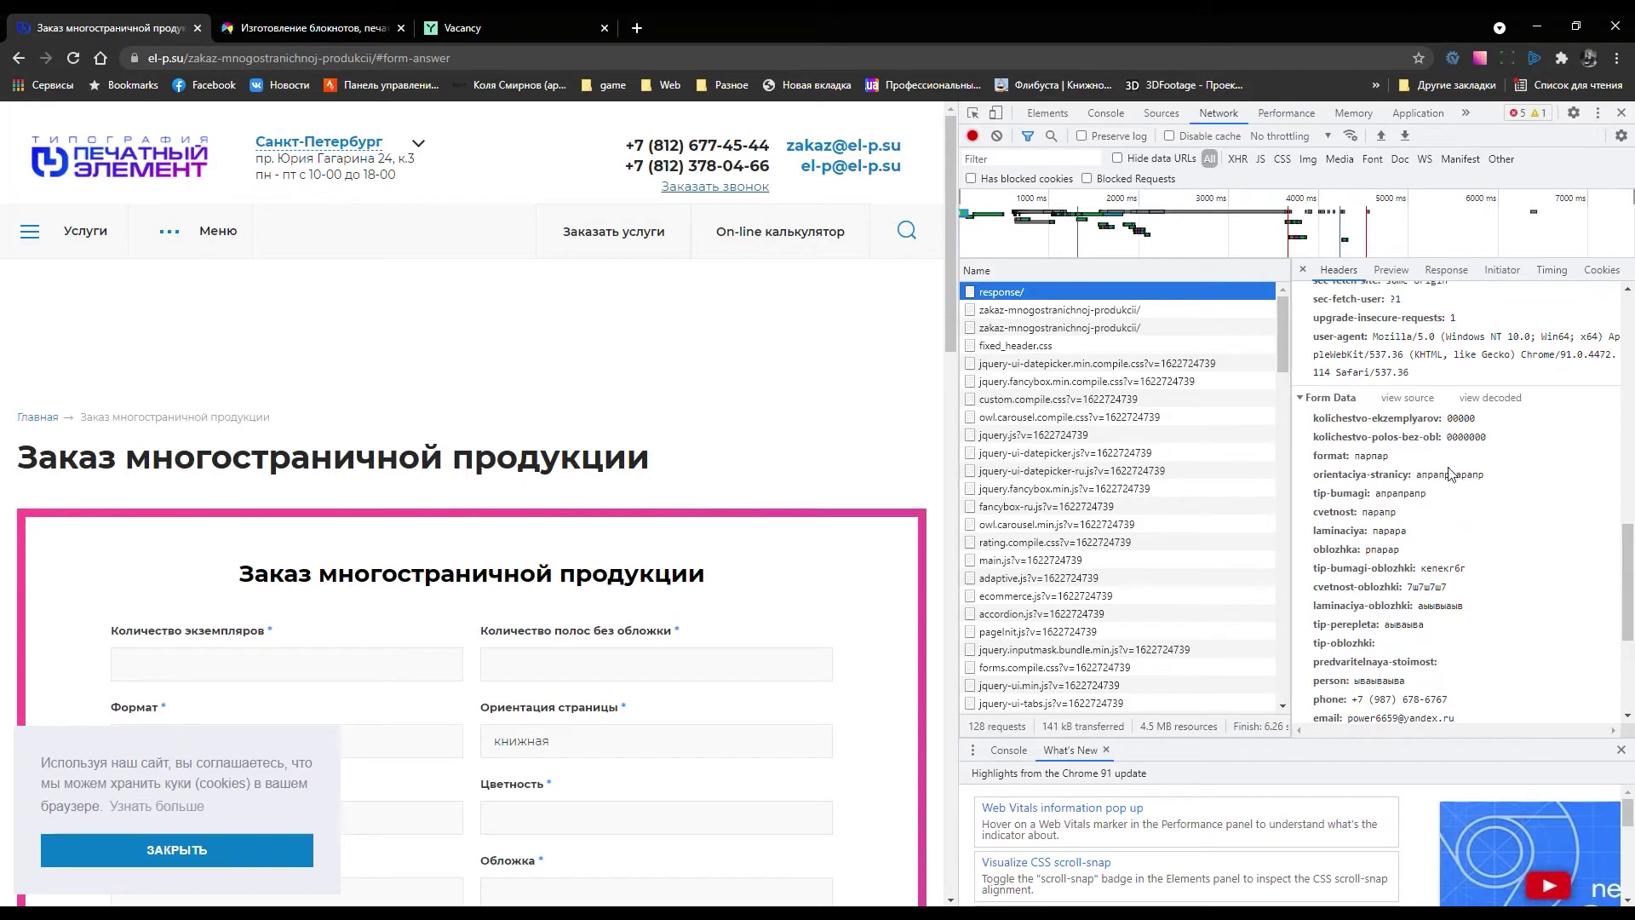
mouse_move(1320, 419)
left_mouse_down()
mouse_move(1479, 417)
mouse_move(1495, 437)
left_mouse_up()
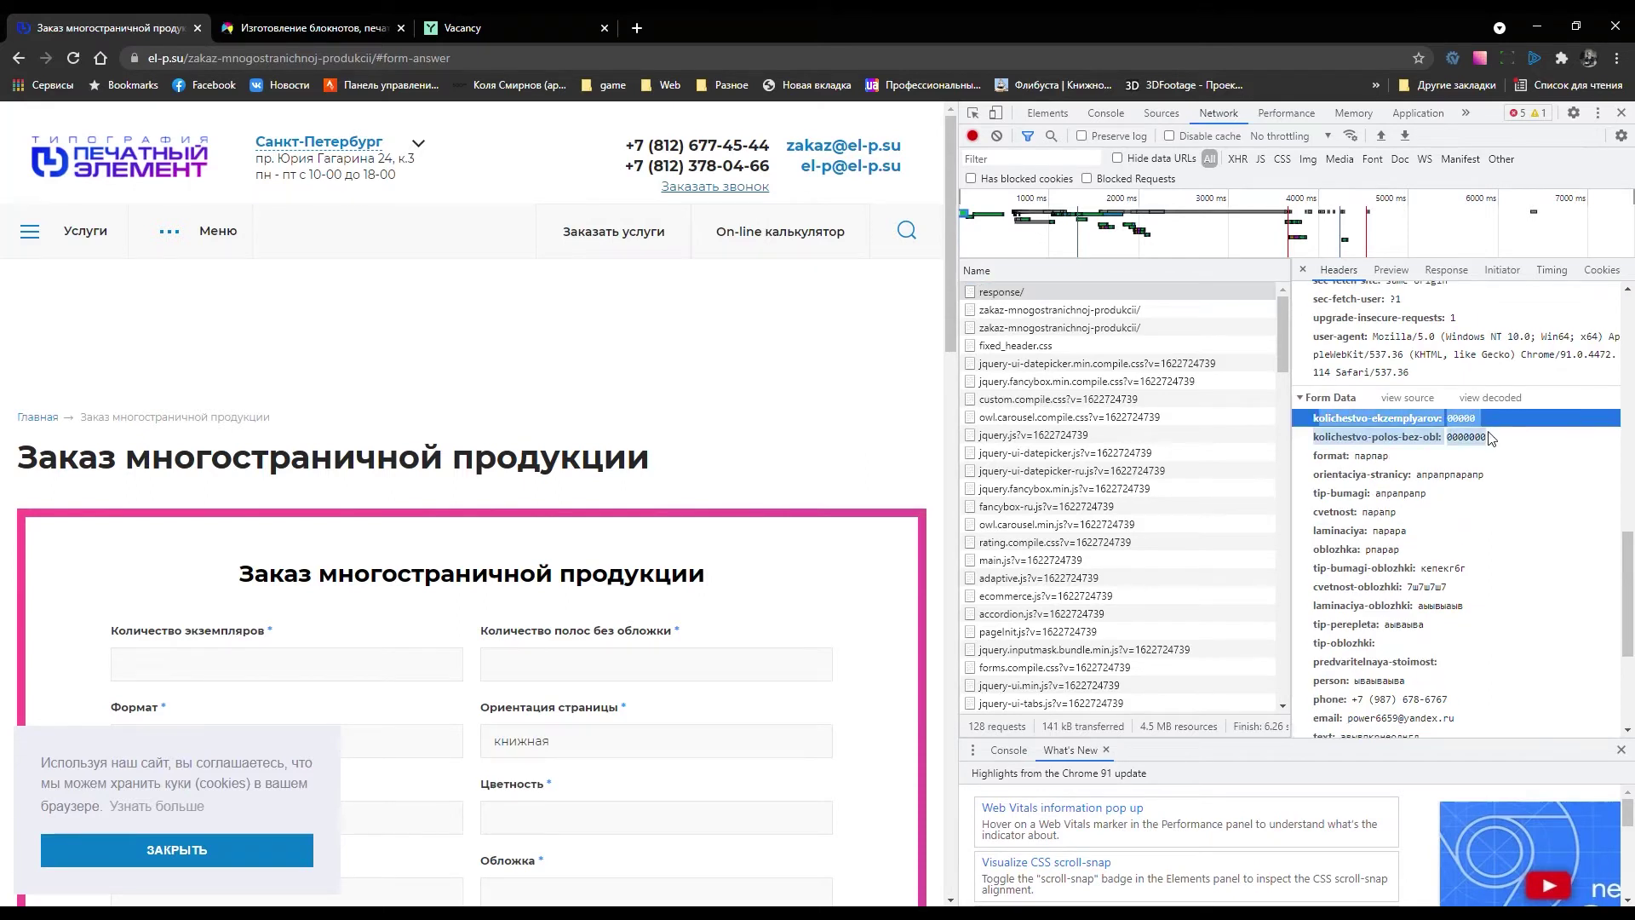
left_click(1480, 440)
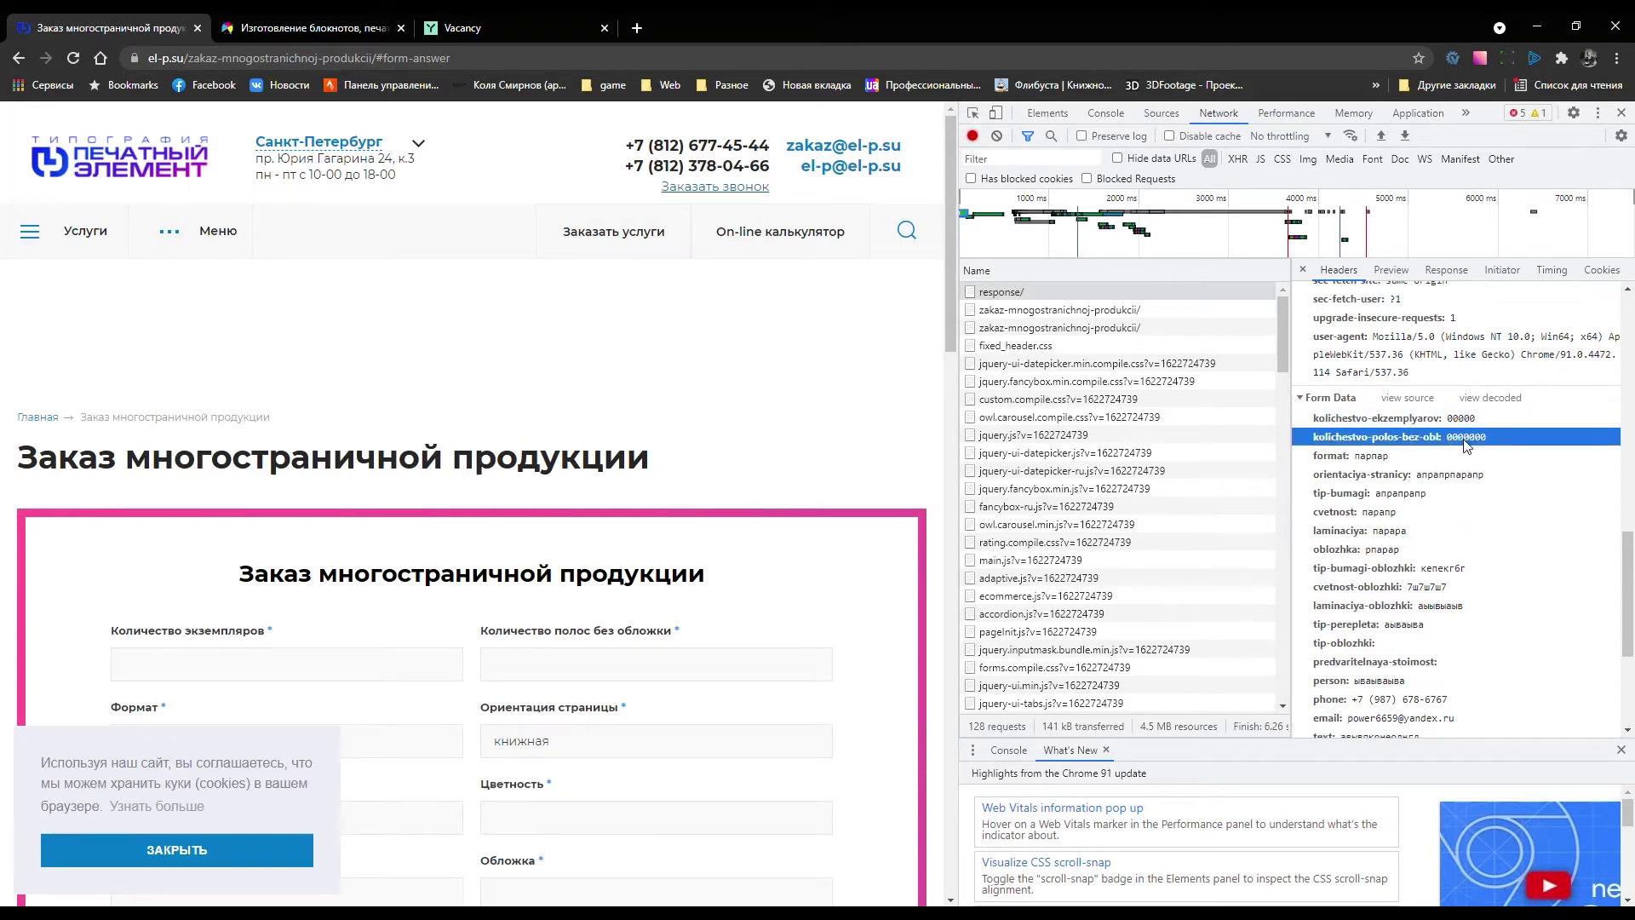
left_click(1459, 417)
left_click(1466, 441)
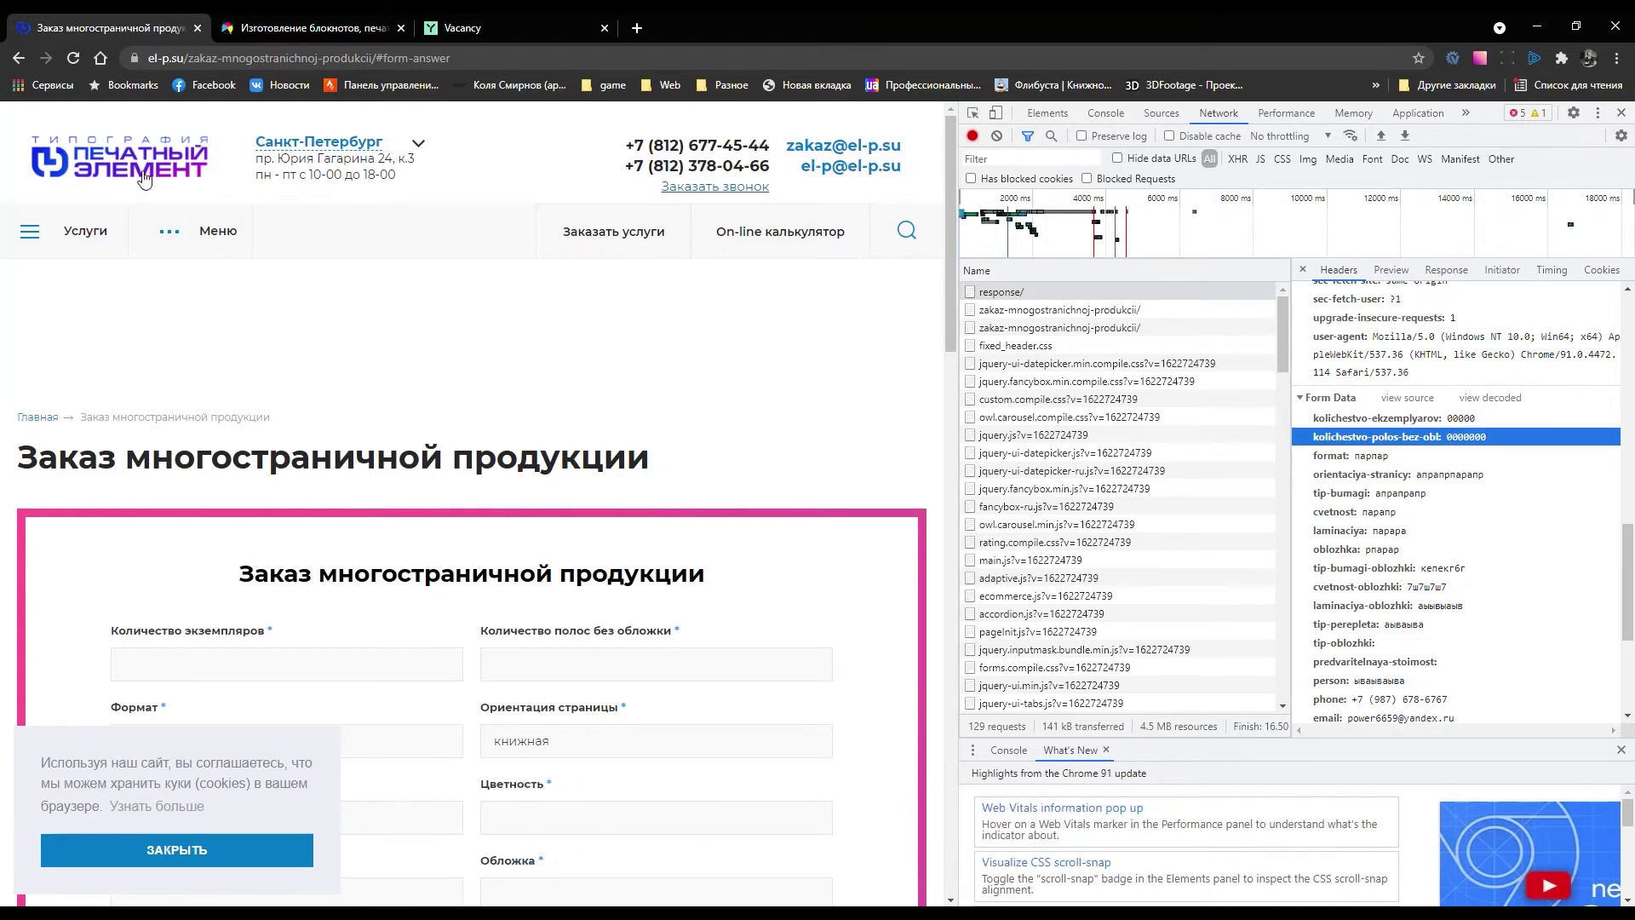
key("F5")
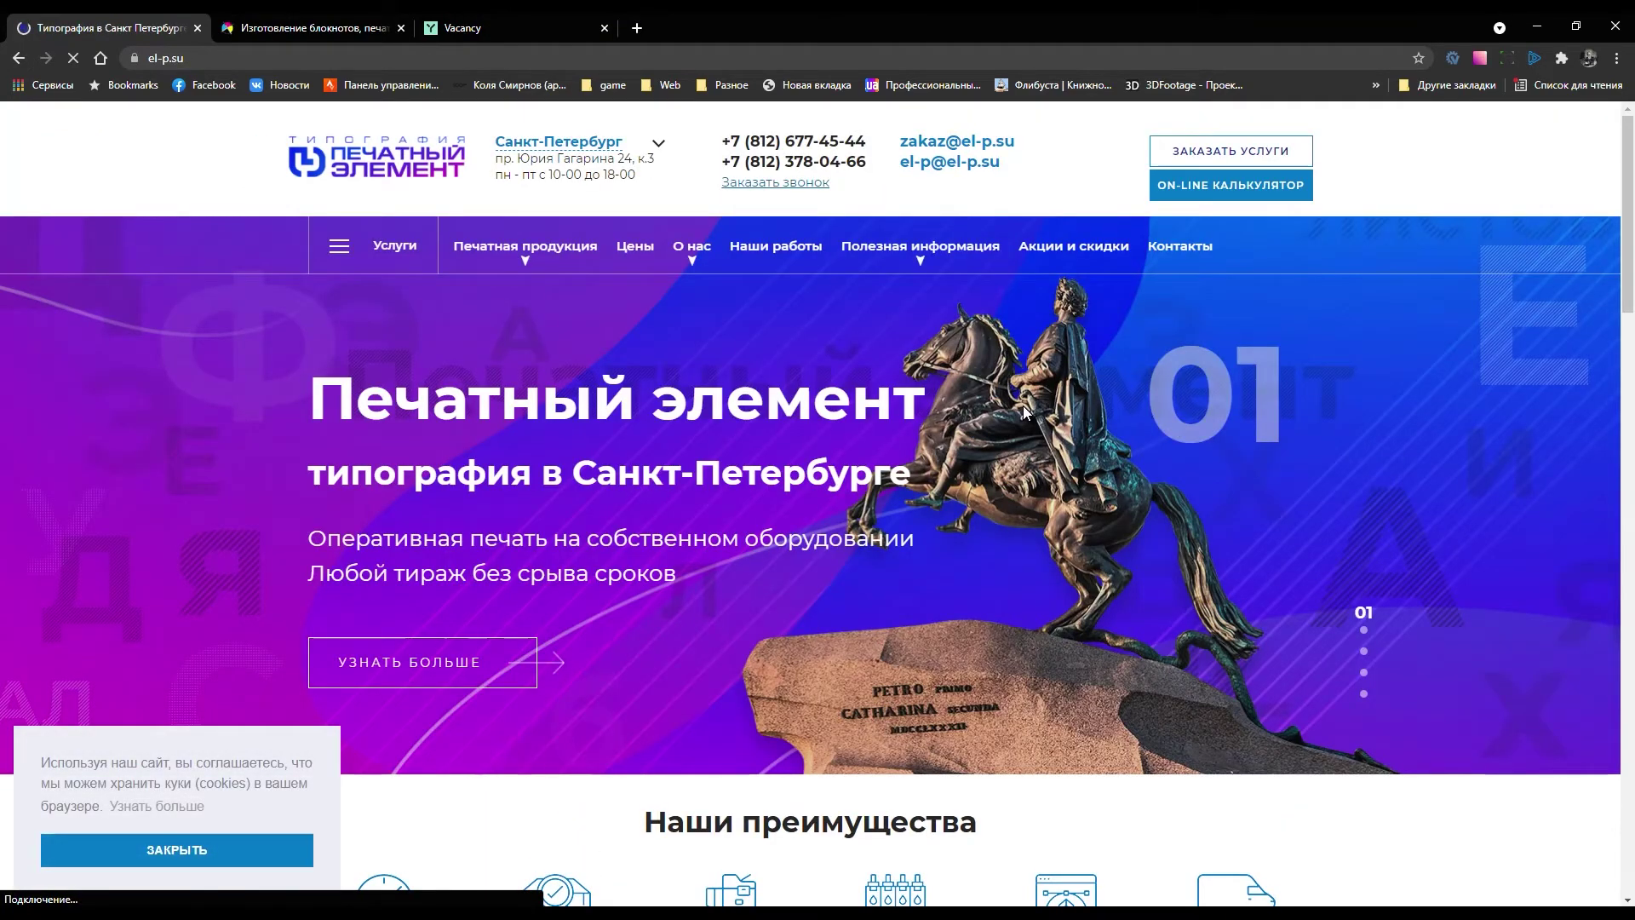
Step: Go to the О нас page and scroll to the Свяжитесь с нами form's phone field
scroll(1000, 438, "down", 4)
scroll(999, 437, "up", 3)
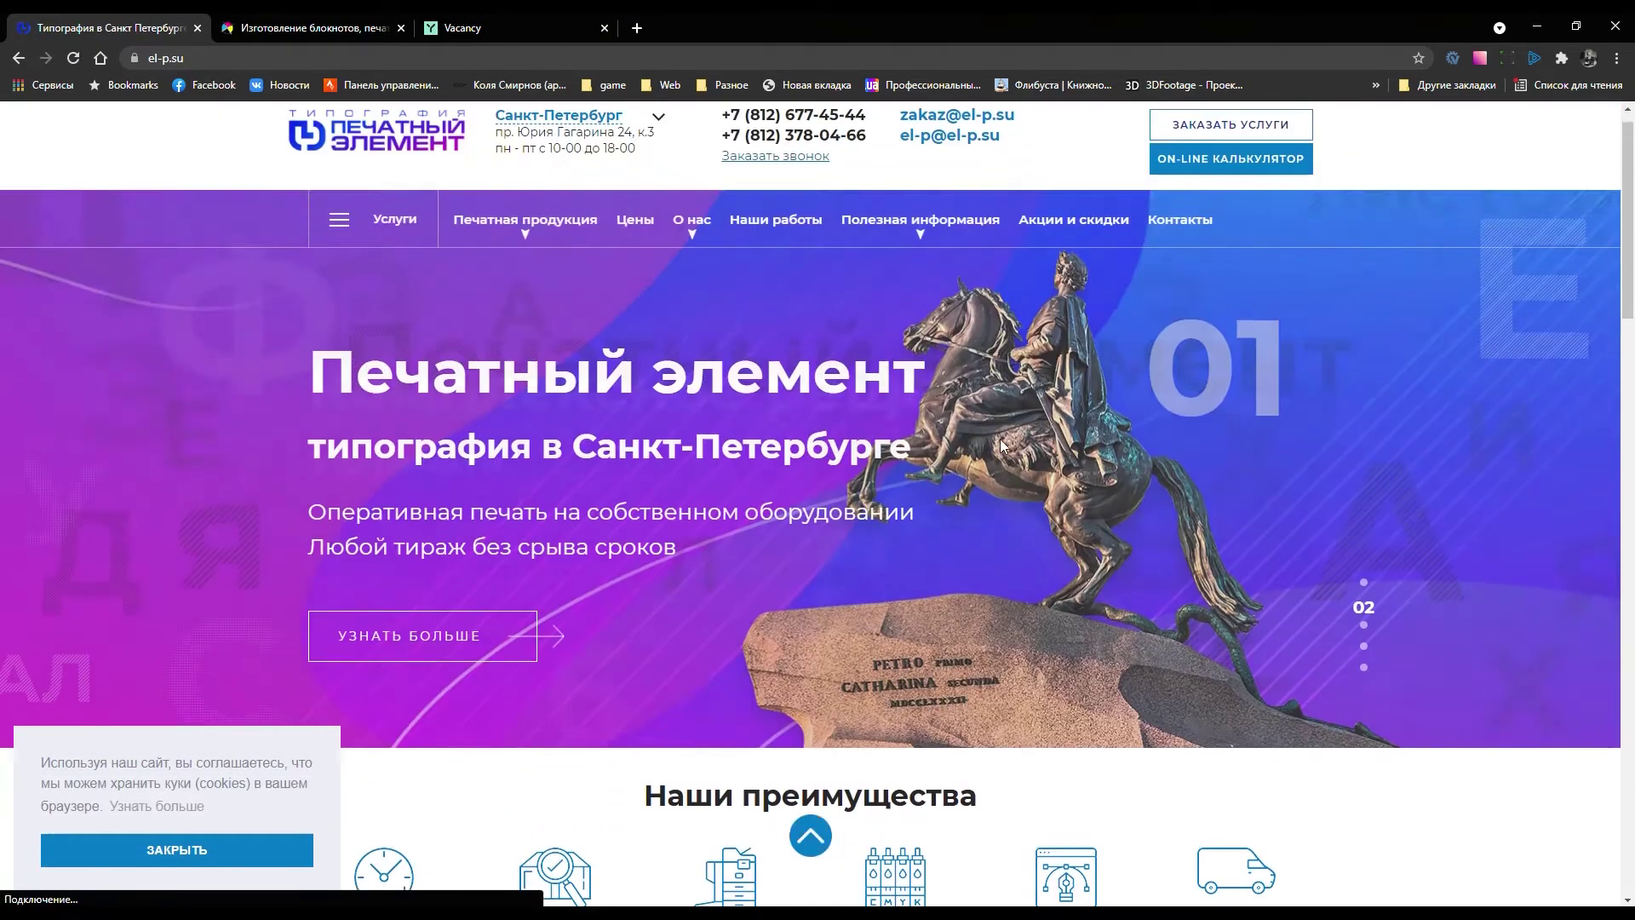
scroll(999, 438, "up", 1)
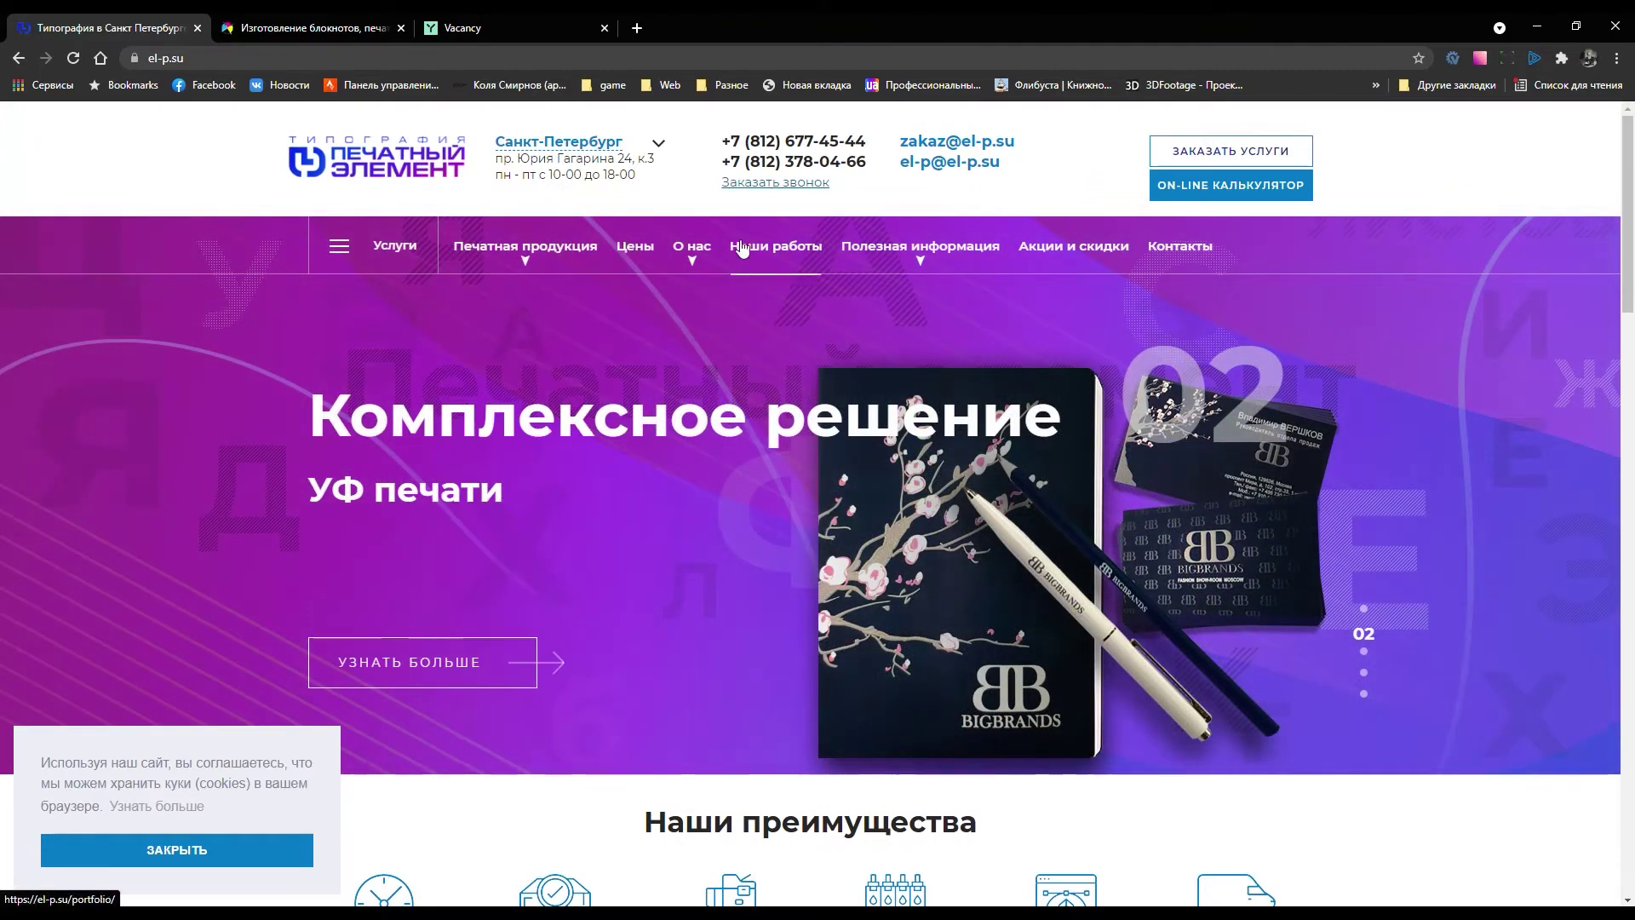
mouse_move(692, 245)
left_click(718, 299)
scroll(874, 345, "down", 8)
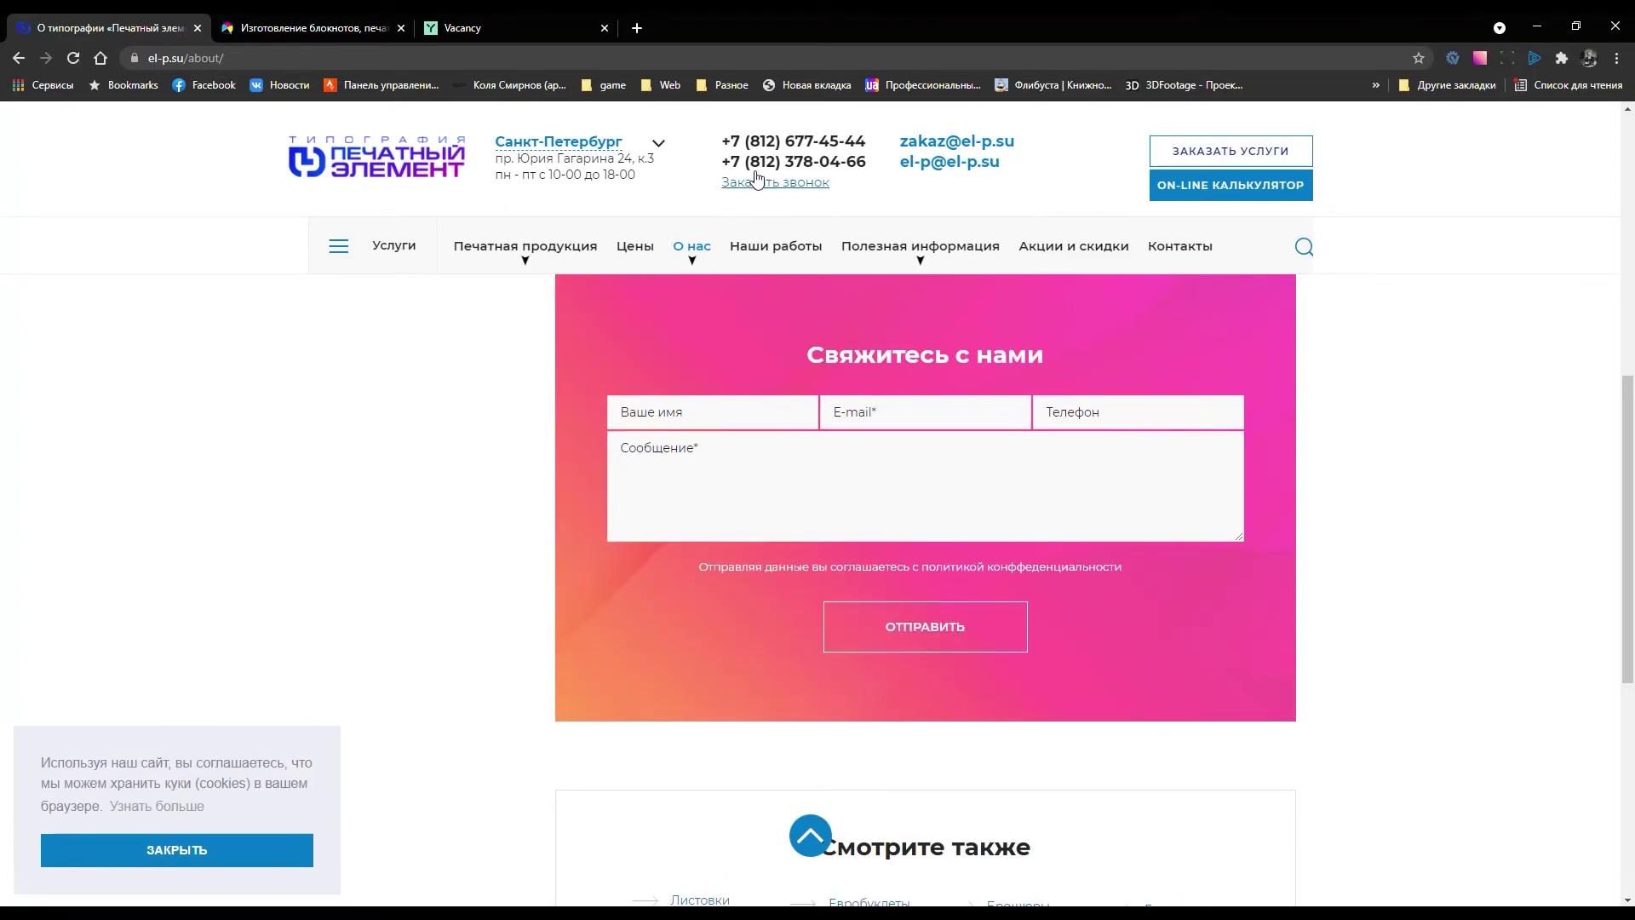
left_click(1145, 411)
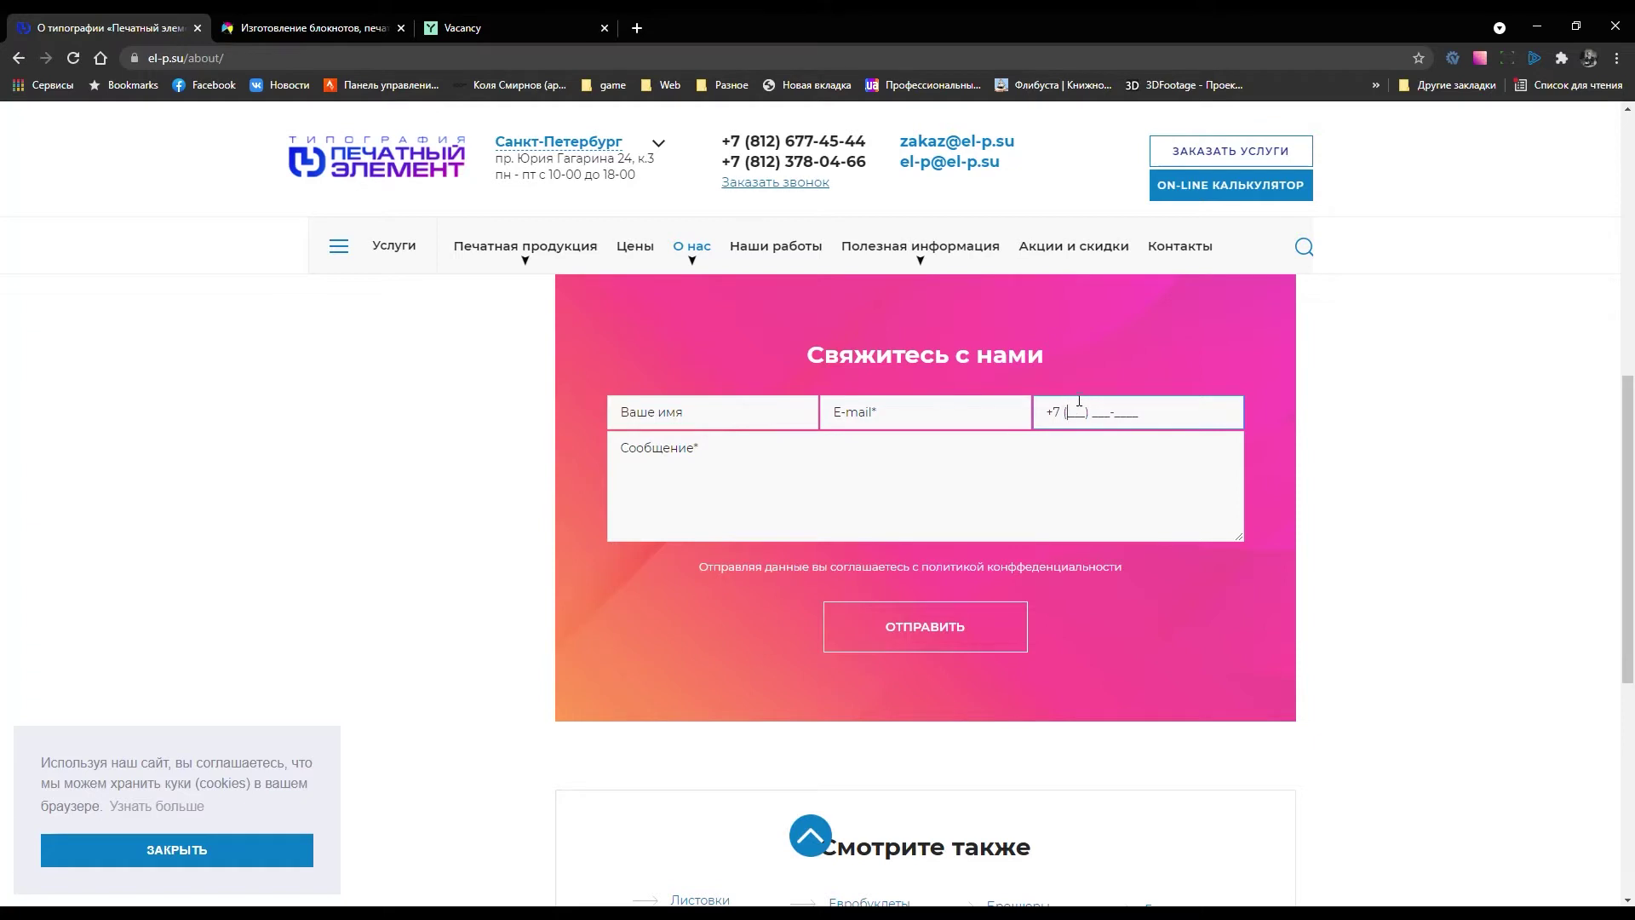
Step: Fill Телефон with zeros and send the form to trigger the missing-fields warning
type("6) 136-464")
key("BackSpace")
key("BackSpace")
key("BackSpace")
type("000000000")
left_click(902, 632)
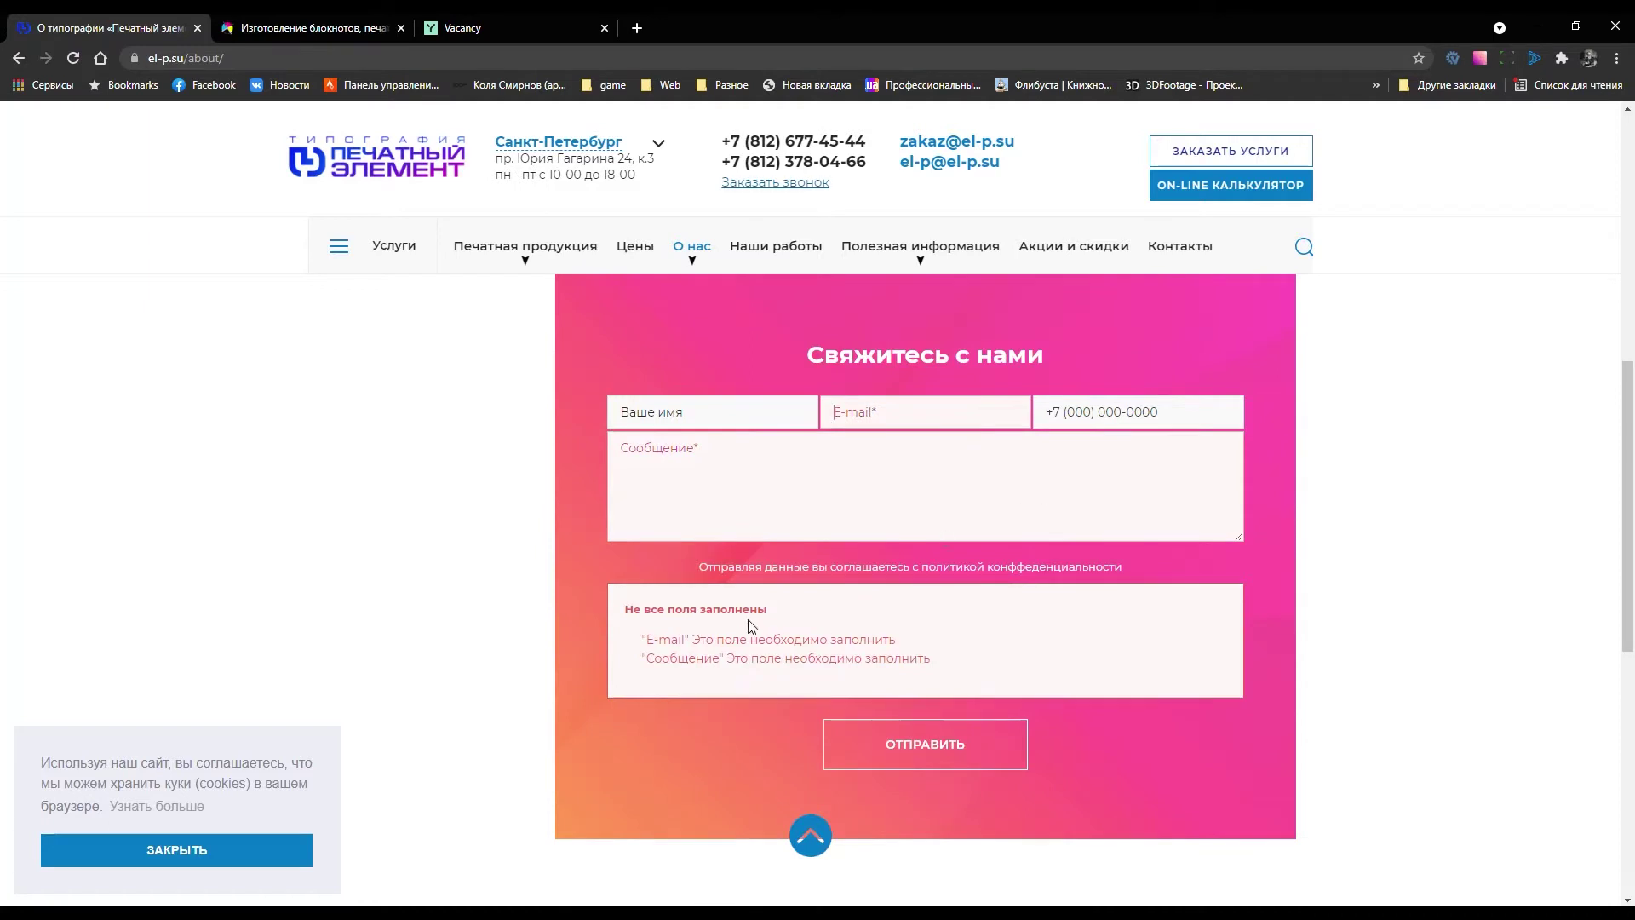
Step: Fill a saved E-mail, a test name and message 'павпвапвапвп', send, then close the confirmation
left_click(862, 416)
left_click(875, 447)
left_click(689, 412)
type("ывавыпва")
left_click(843, 494)
type("павпвапвапвп")
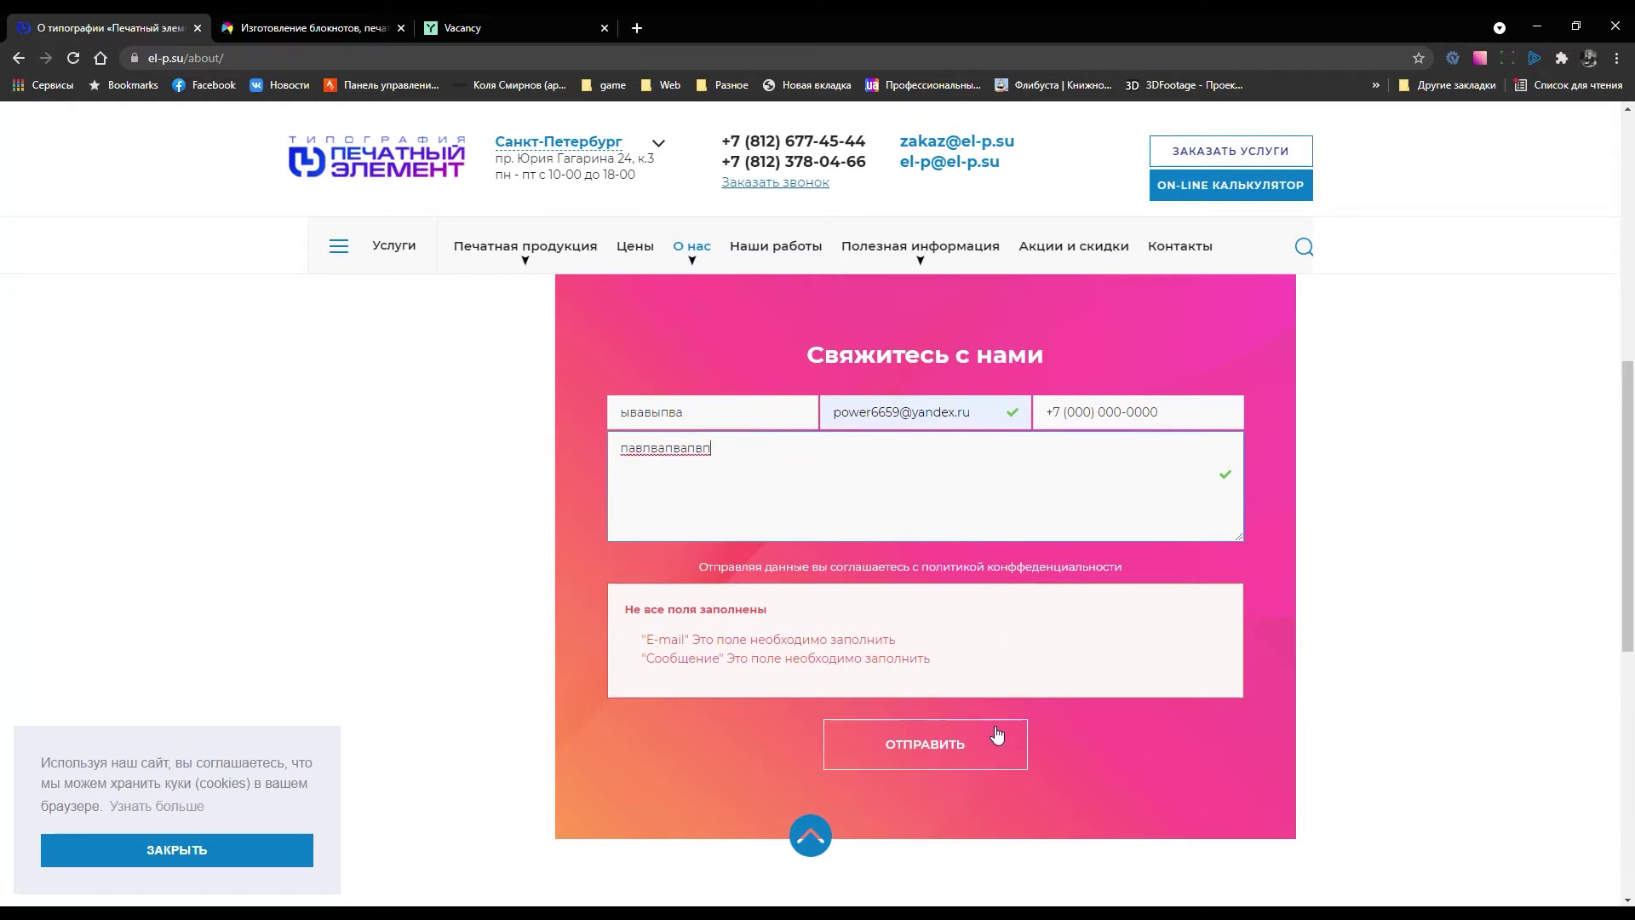
left_click(950, 745)
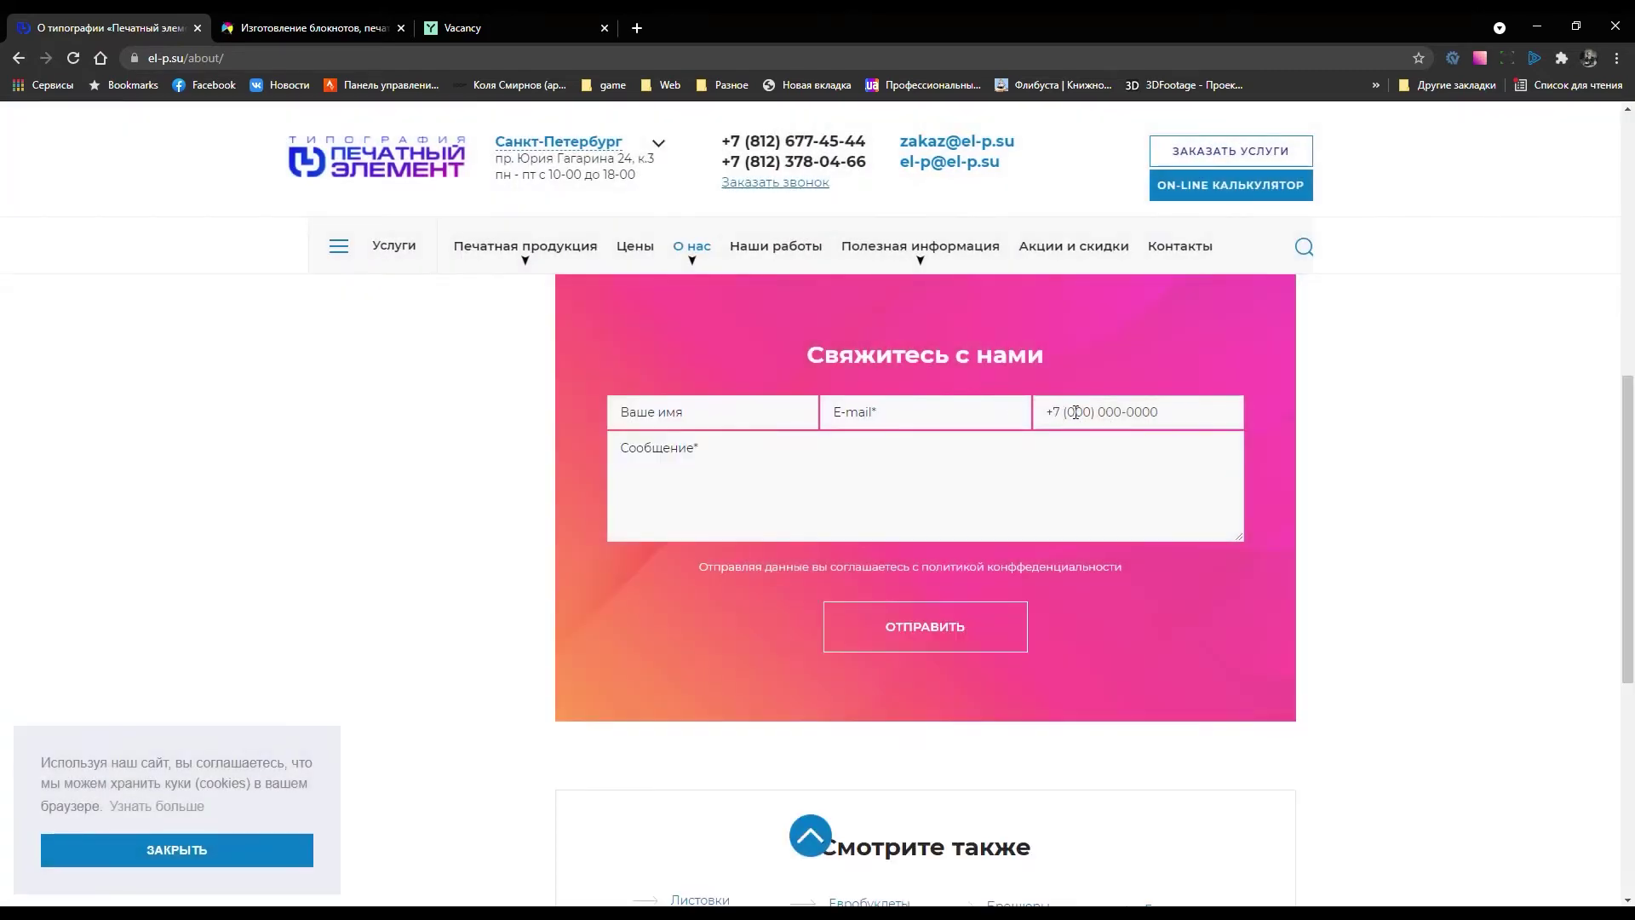
double_click(1080, 413)
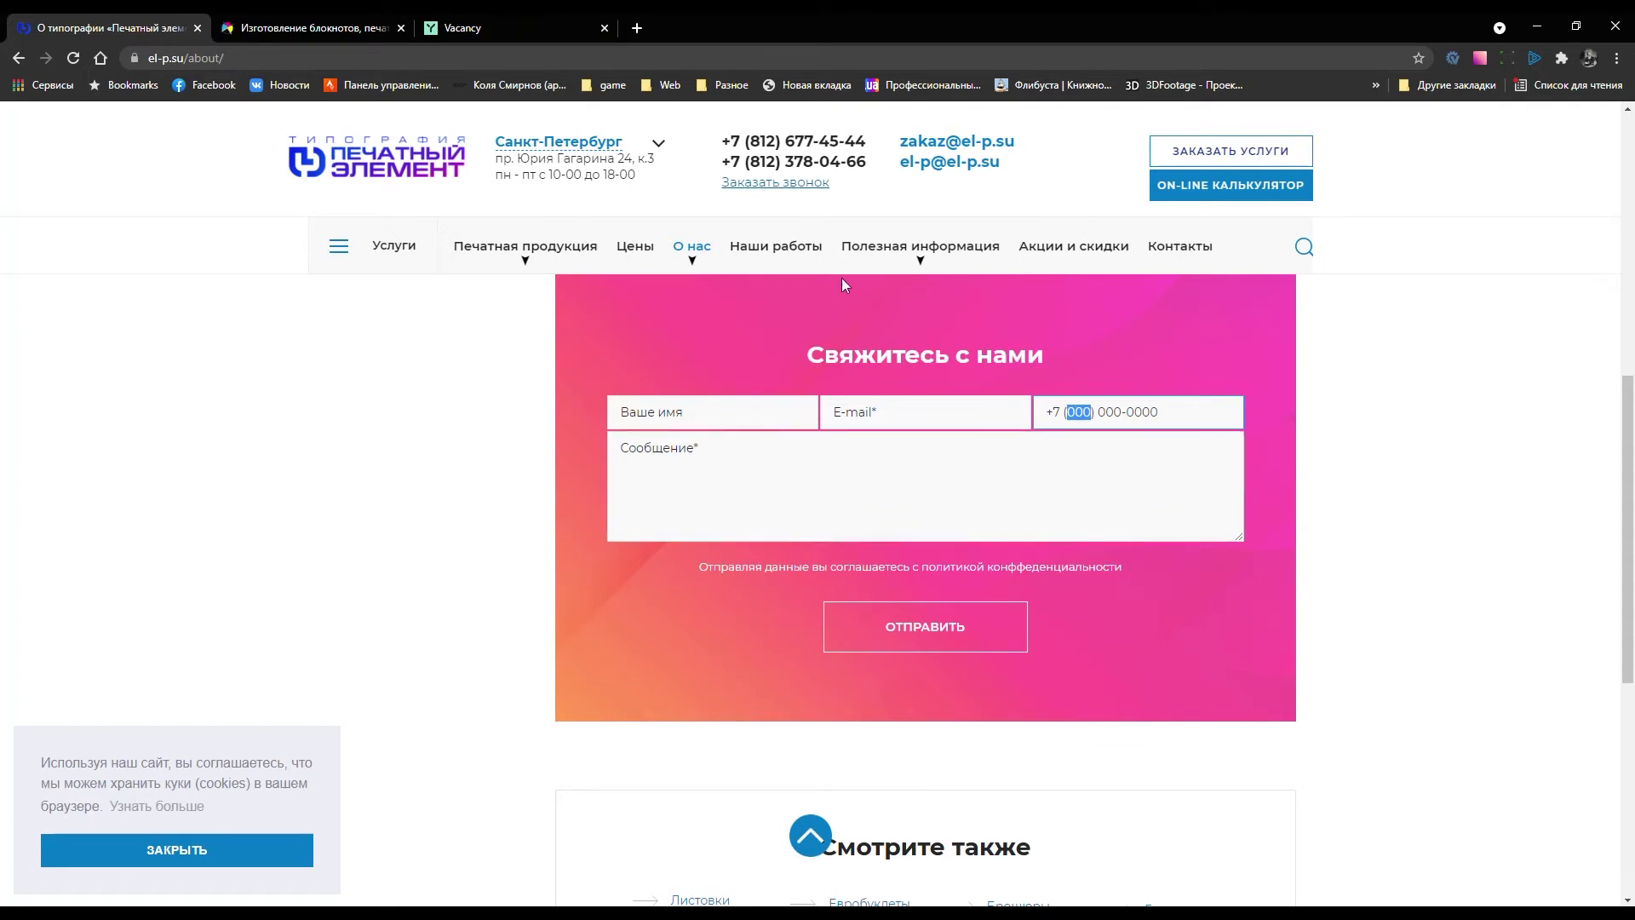
Step: Fill the Заказать звонок form with a saved name and test phone text; the privacy link opens a new tab
left_click(770, 183)
left_click(743, 476)
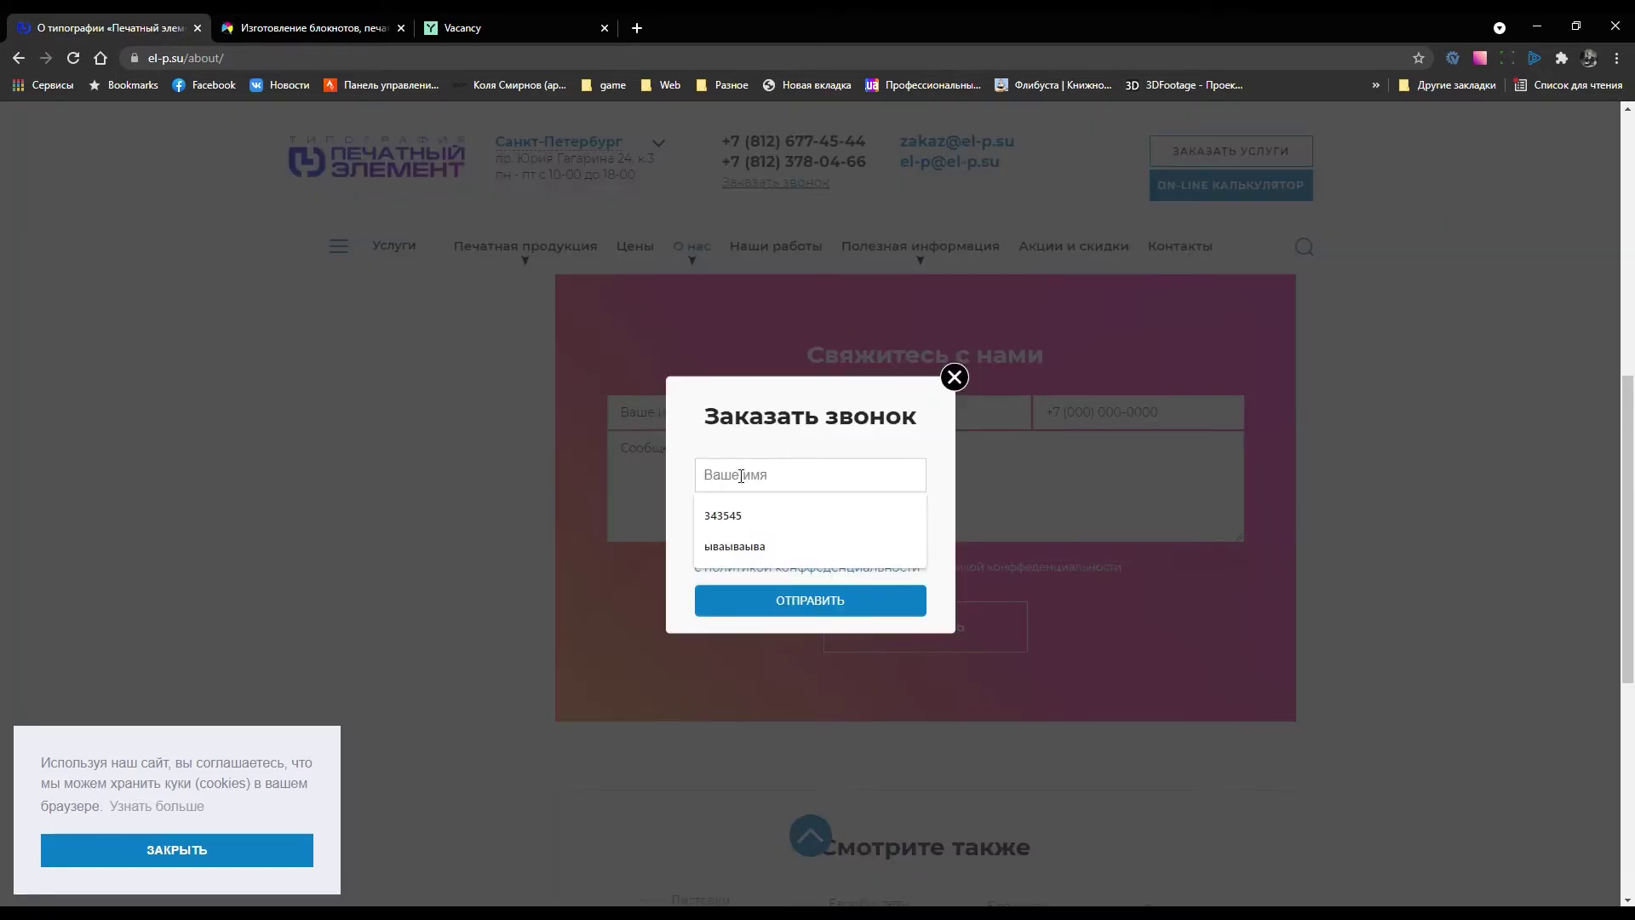
left_click(734, 546)
left_click(808, 513)
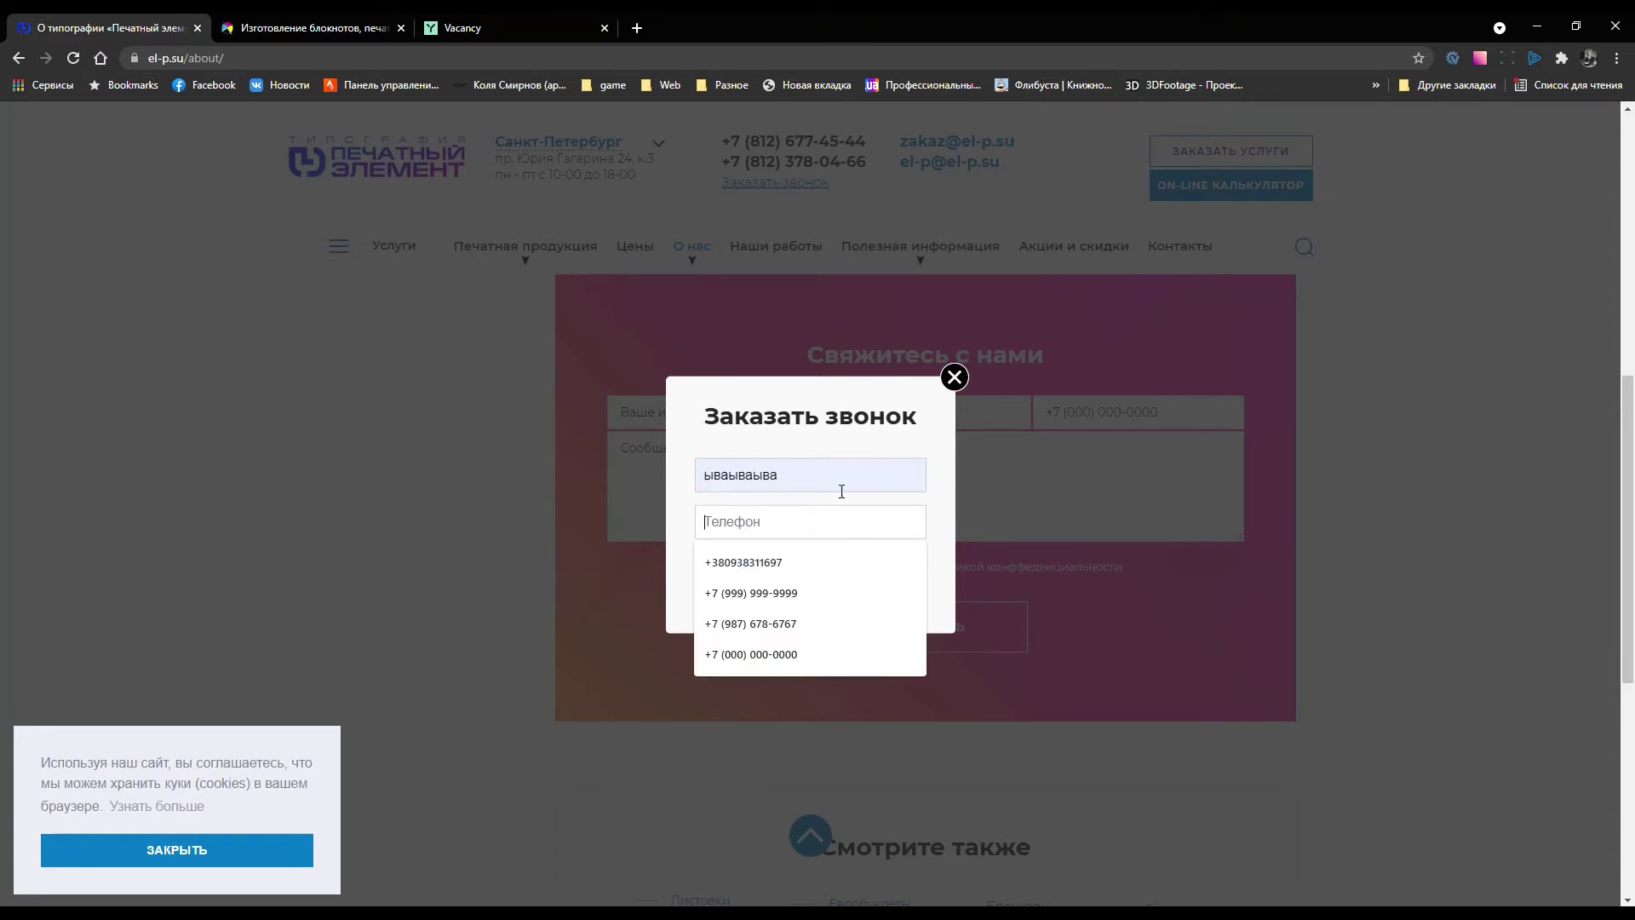
type("авпаророллоджлджэжэ")
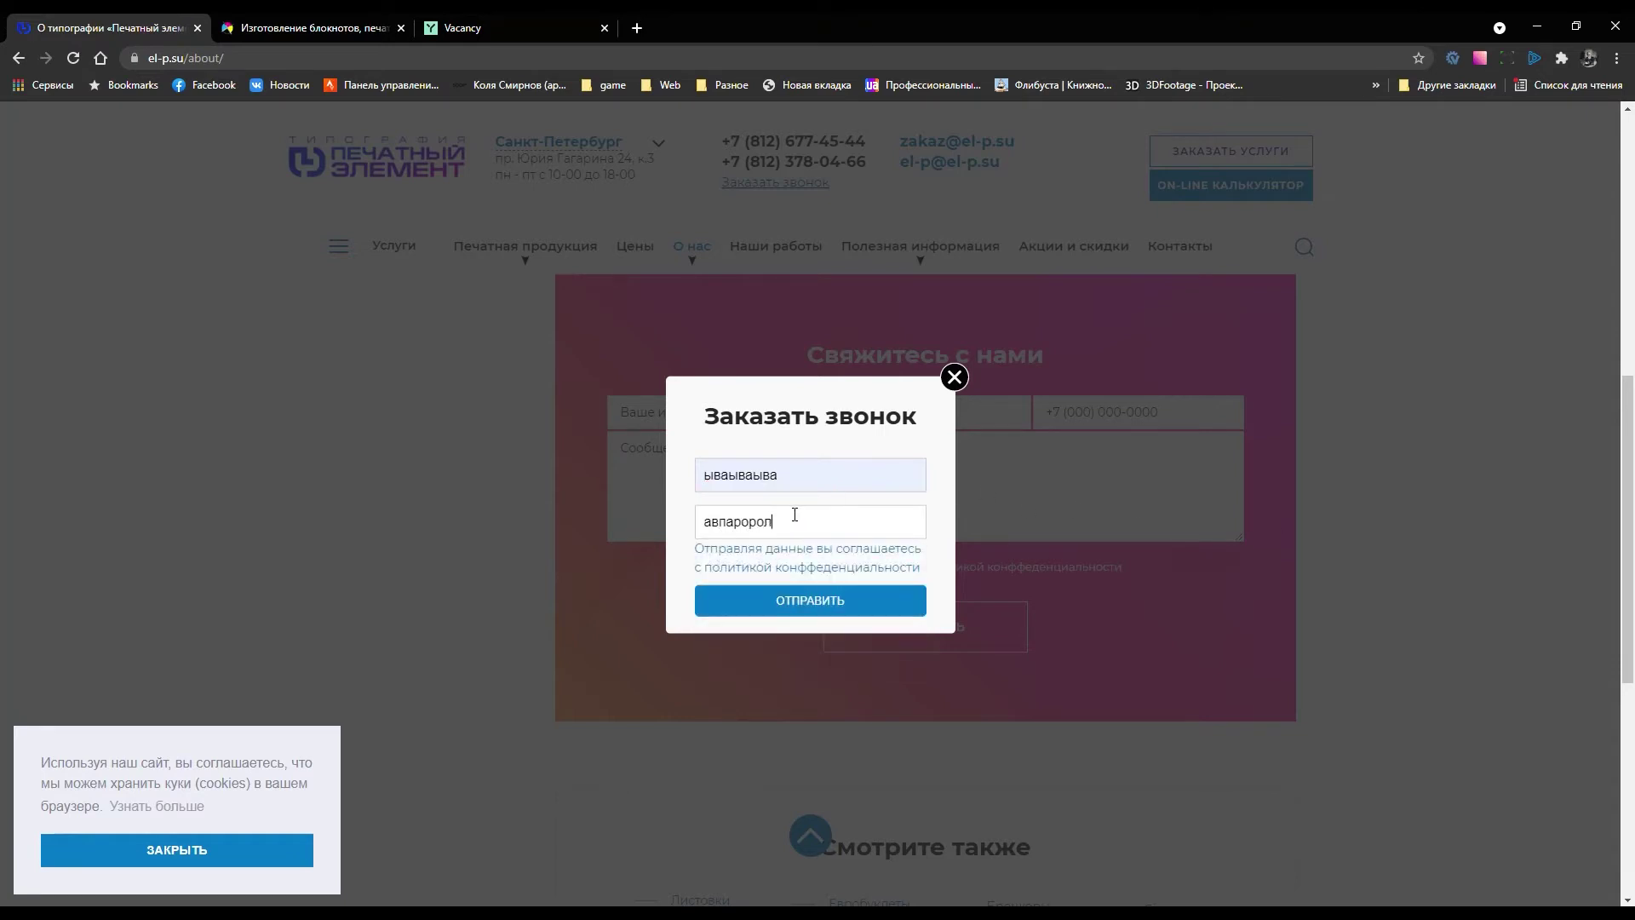
left_click(859, 558)
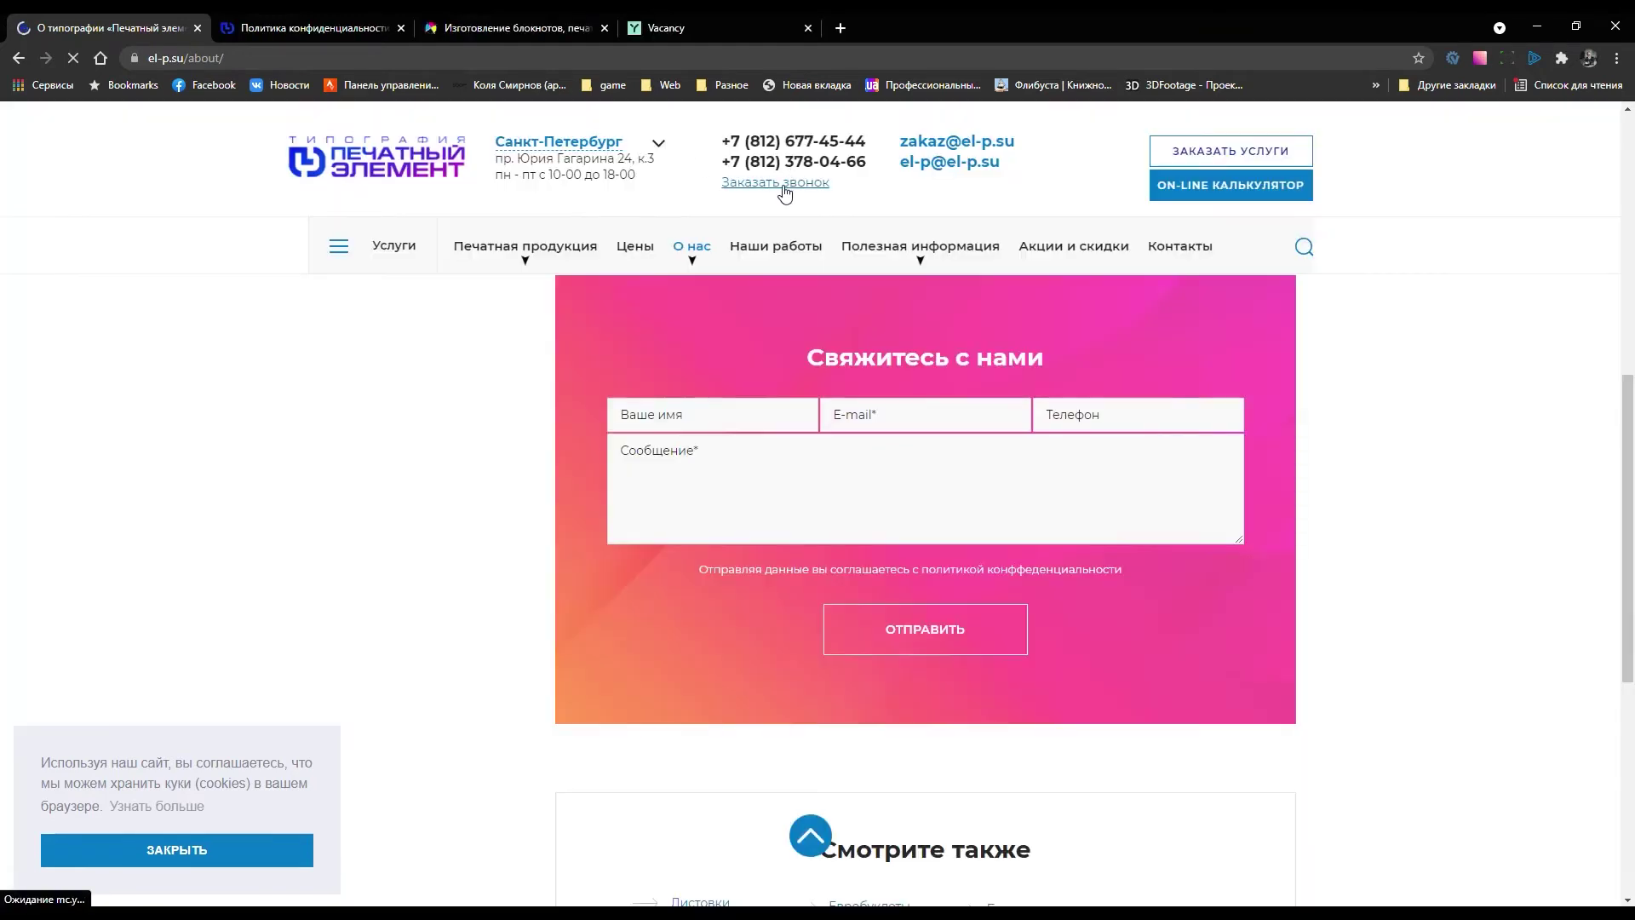
Step: Resubmit the callback request with name 'некнекнекн' and a dummy all-nines phone number
left_click(777, 182)
left_click(774, 476)
type("некнекнекн")
left_click(783, 521)
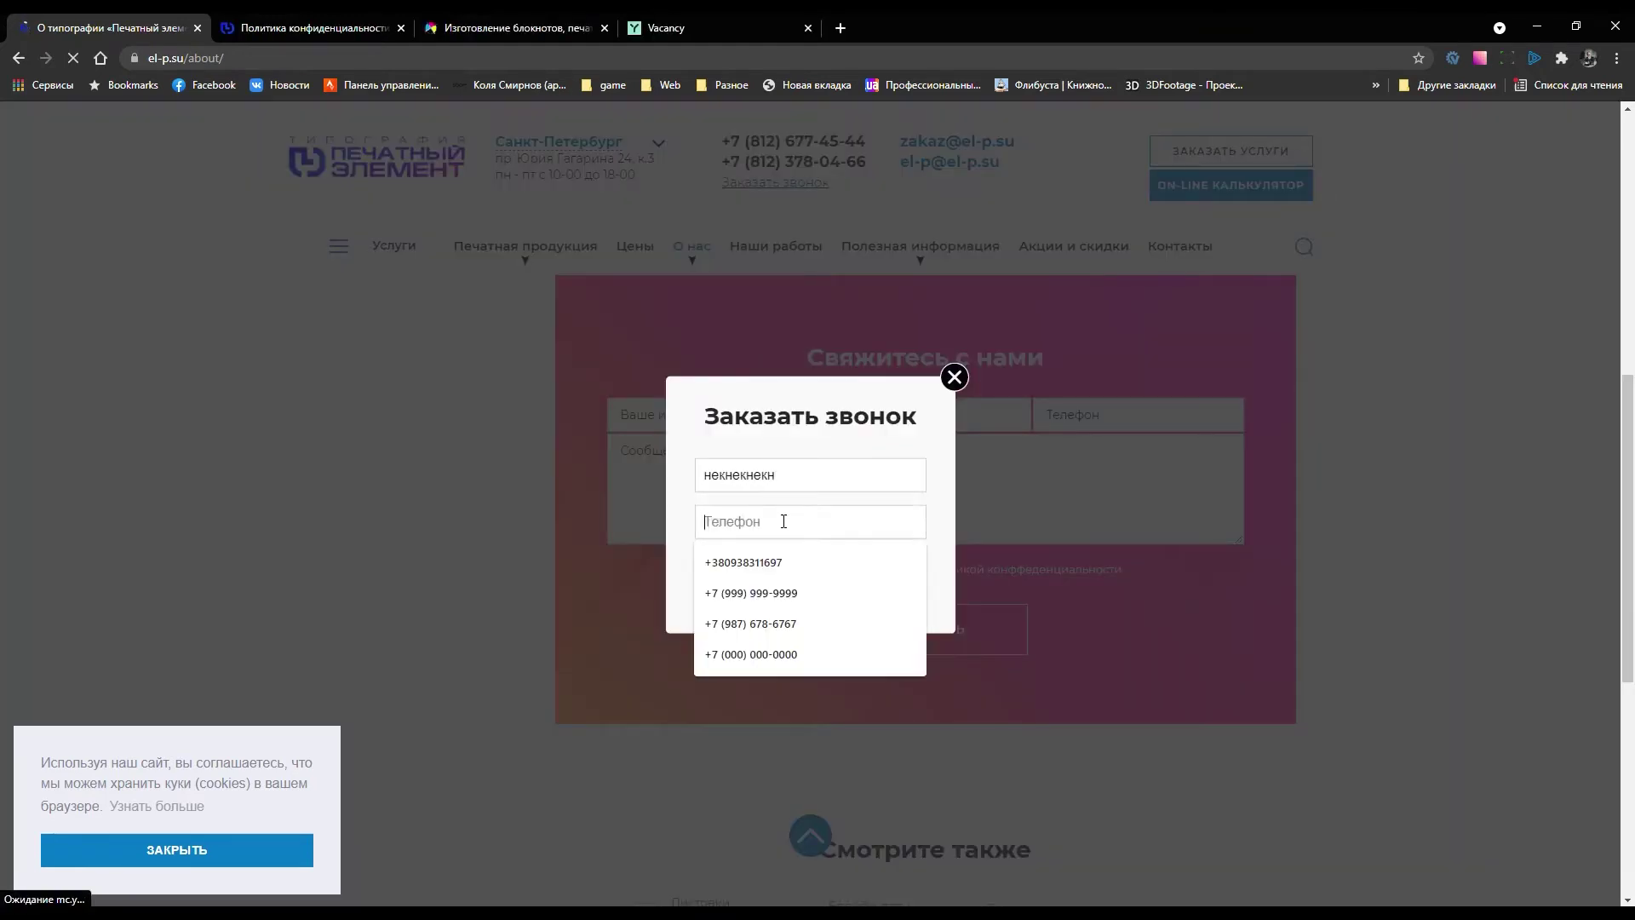
type("9999999999")
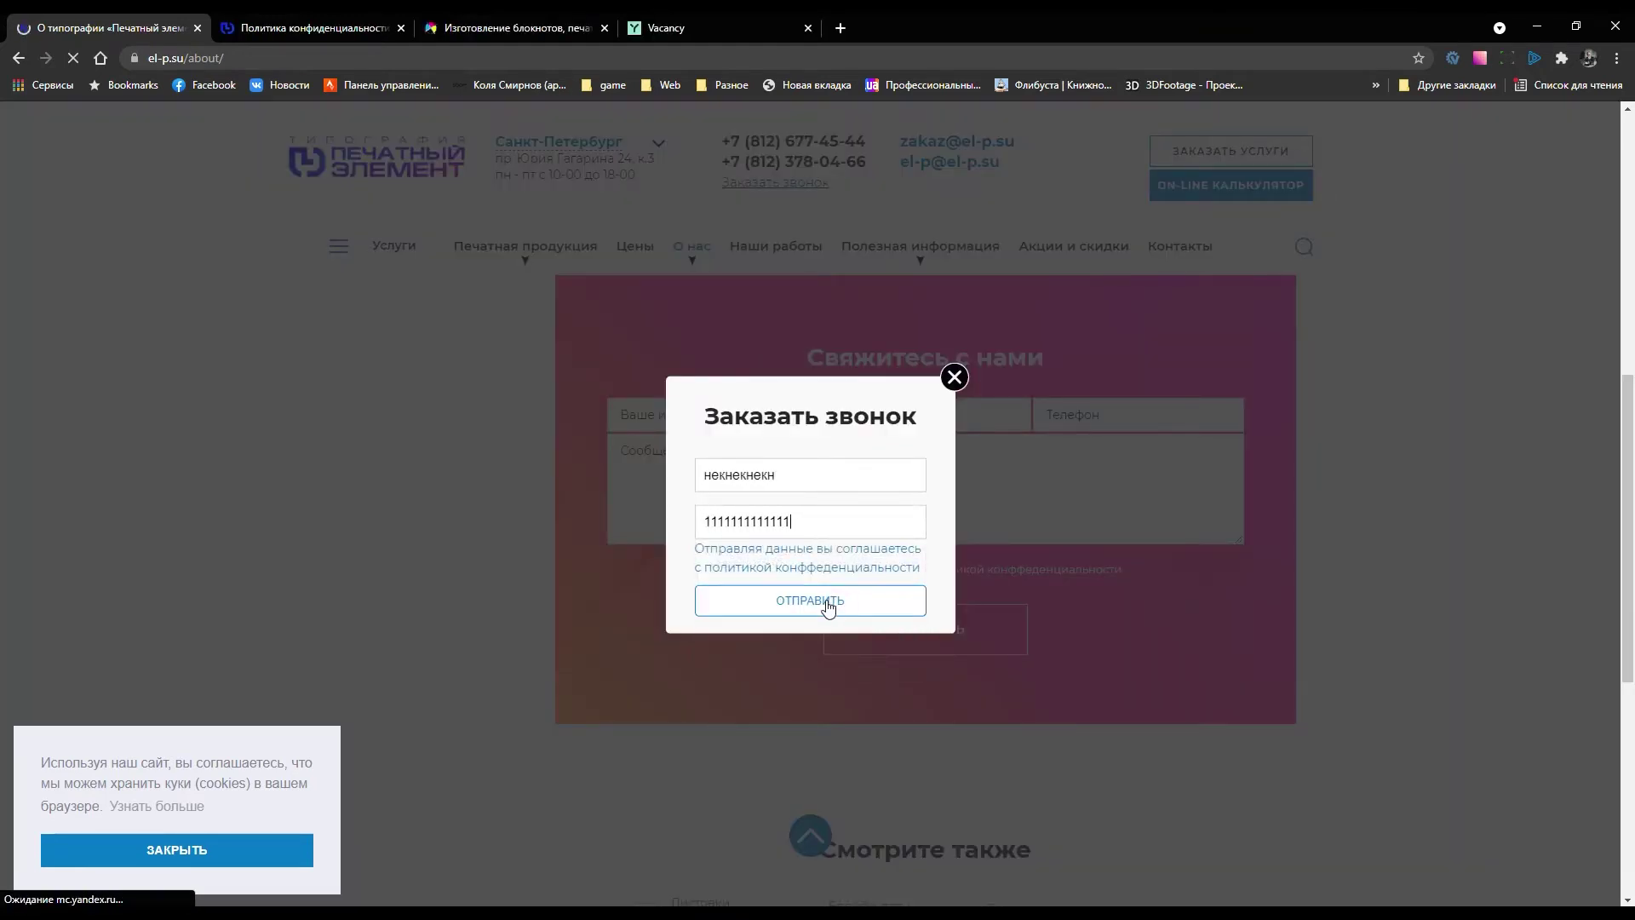
left_click(828, 603)
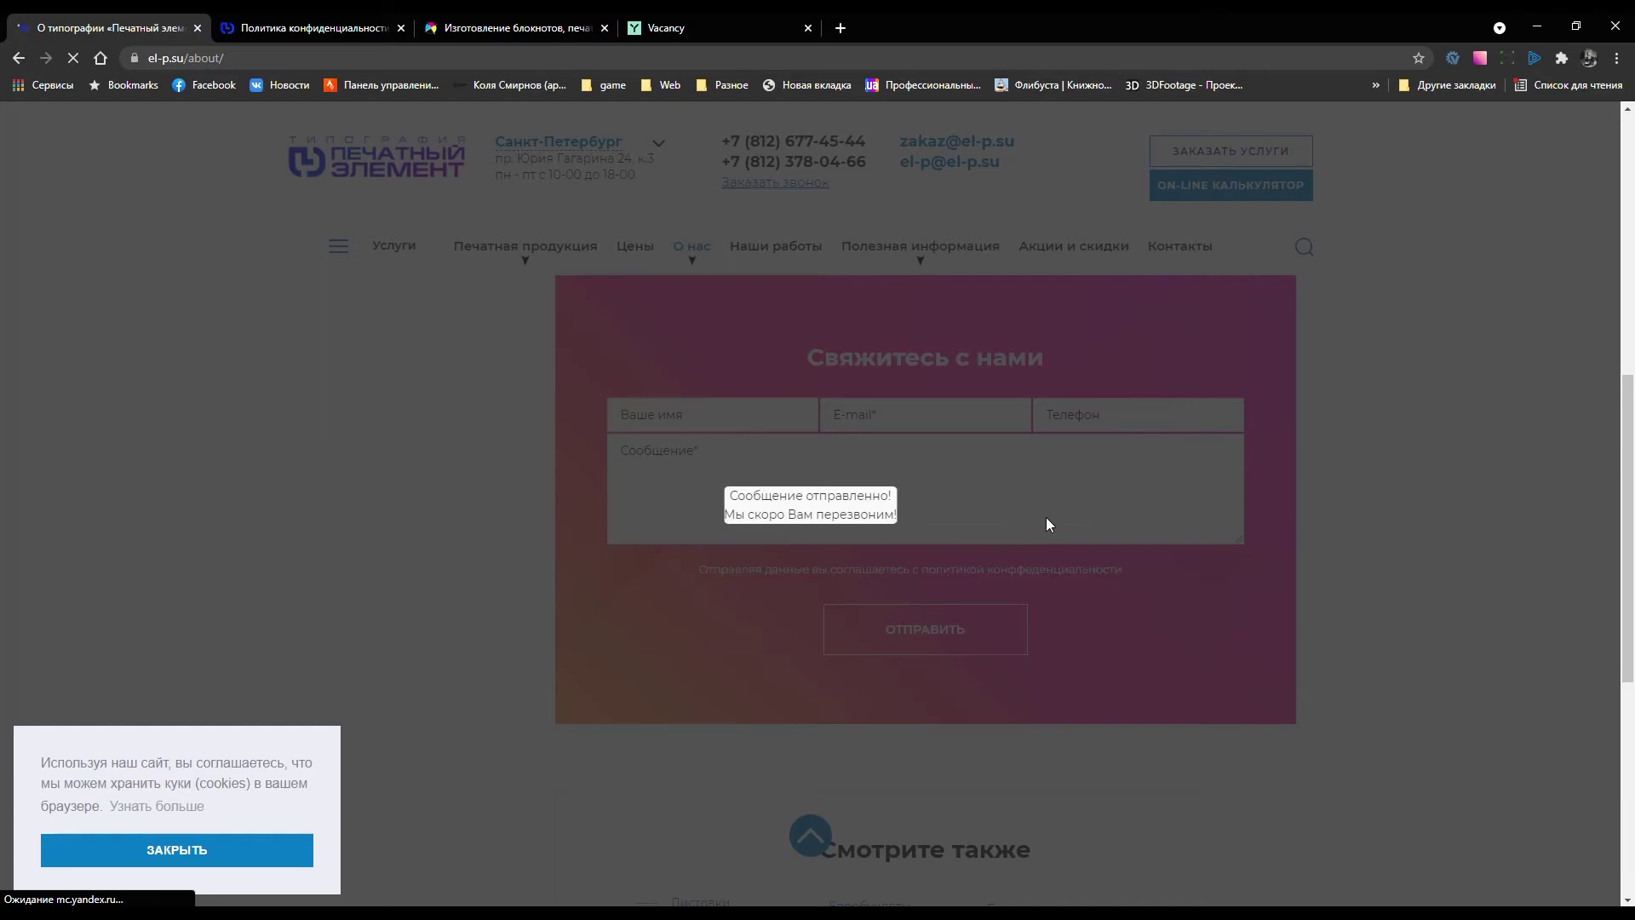
scroll(1174, 633, "up", 3)
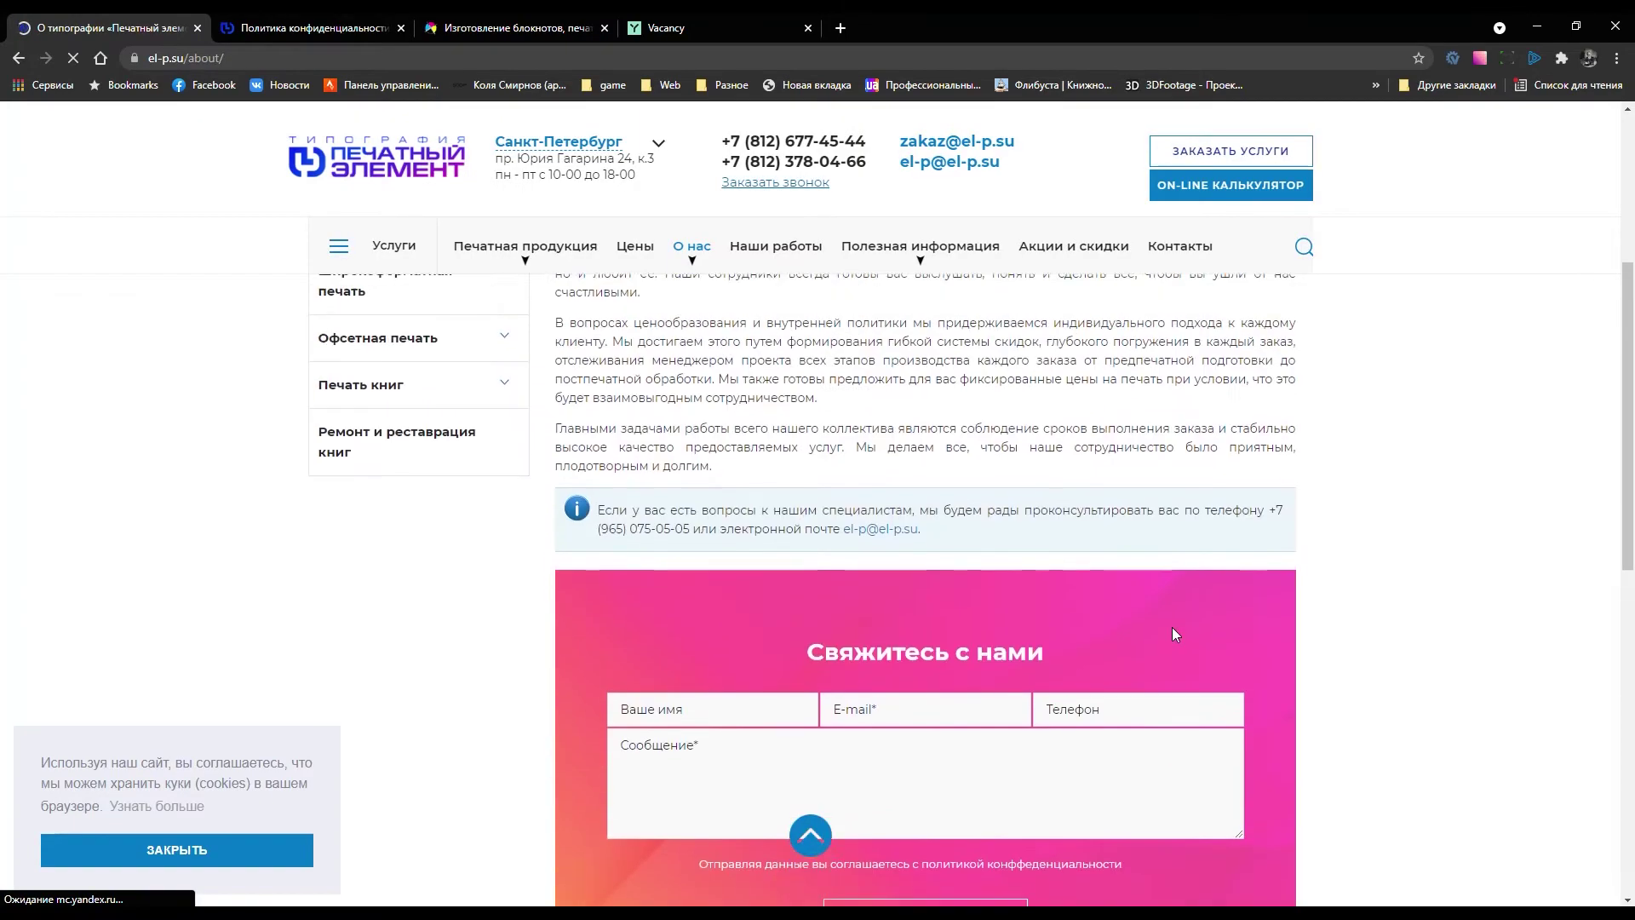
Step: Return to the el-p.su home page via the site logo
scroll(1172, 634, "up", 3)
scroll(1173, 608, "down", 3)
scroll(1174, 614, "down", 5)
scroll(1137, 607, "up", 2)
scroll(963, 394, "up", 5)
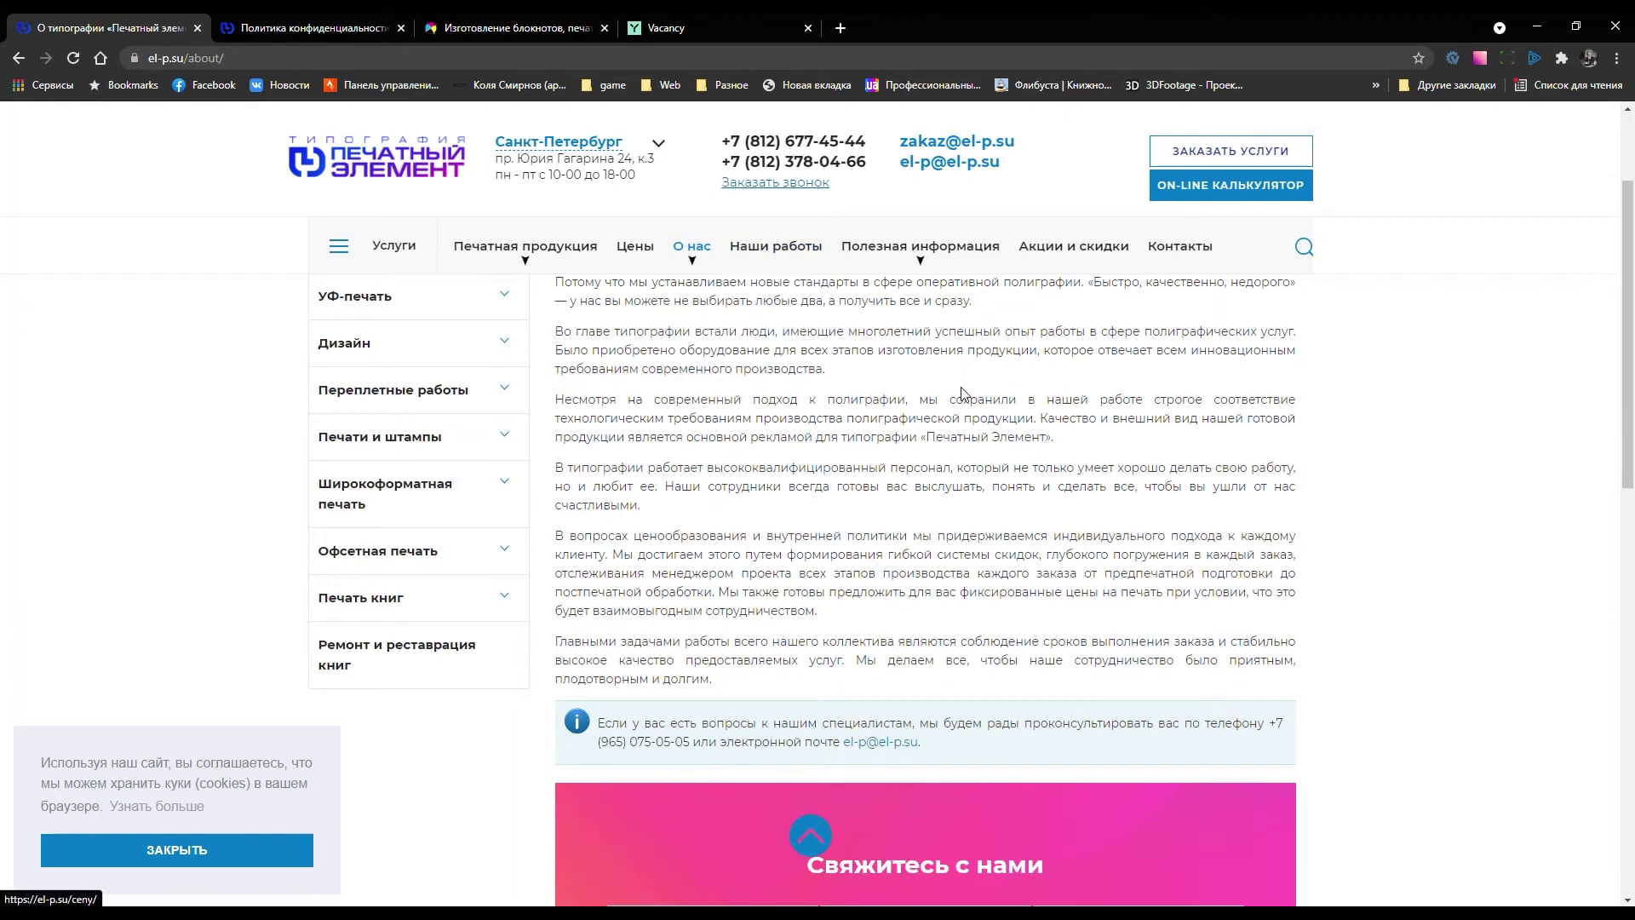
left_click(428, 169)
mouse_move(524, 245)
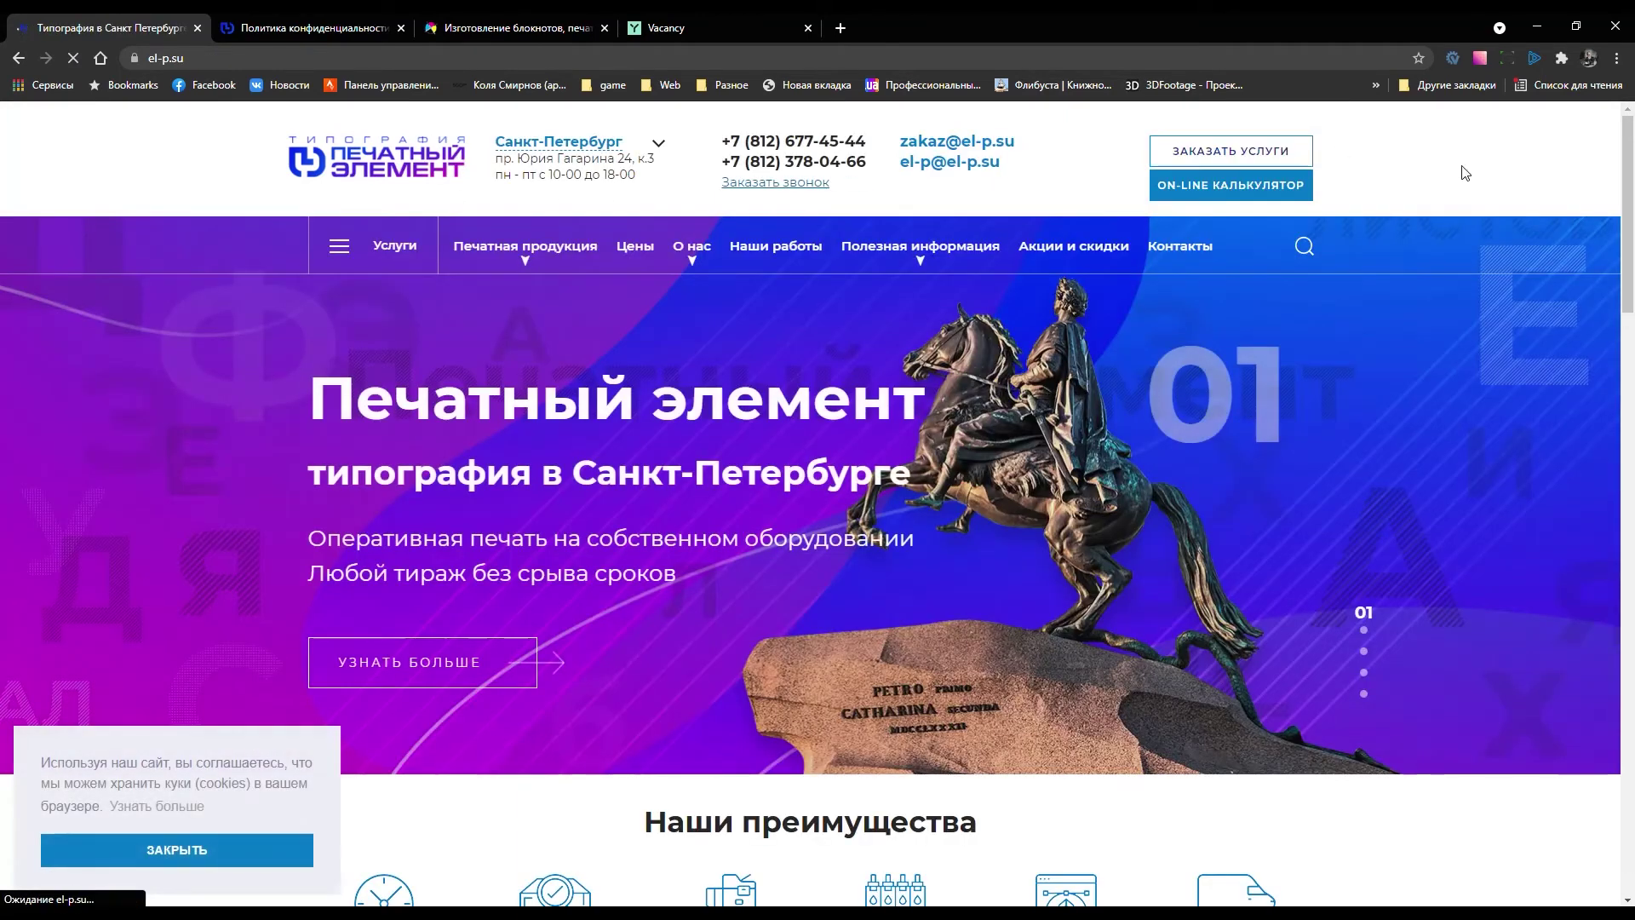
Step: Choose a service in the Заявка на услуги form, starting with Офсетная печать
scroll(1451, 171, "down", 4)
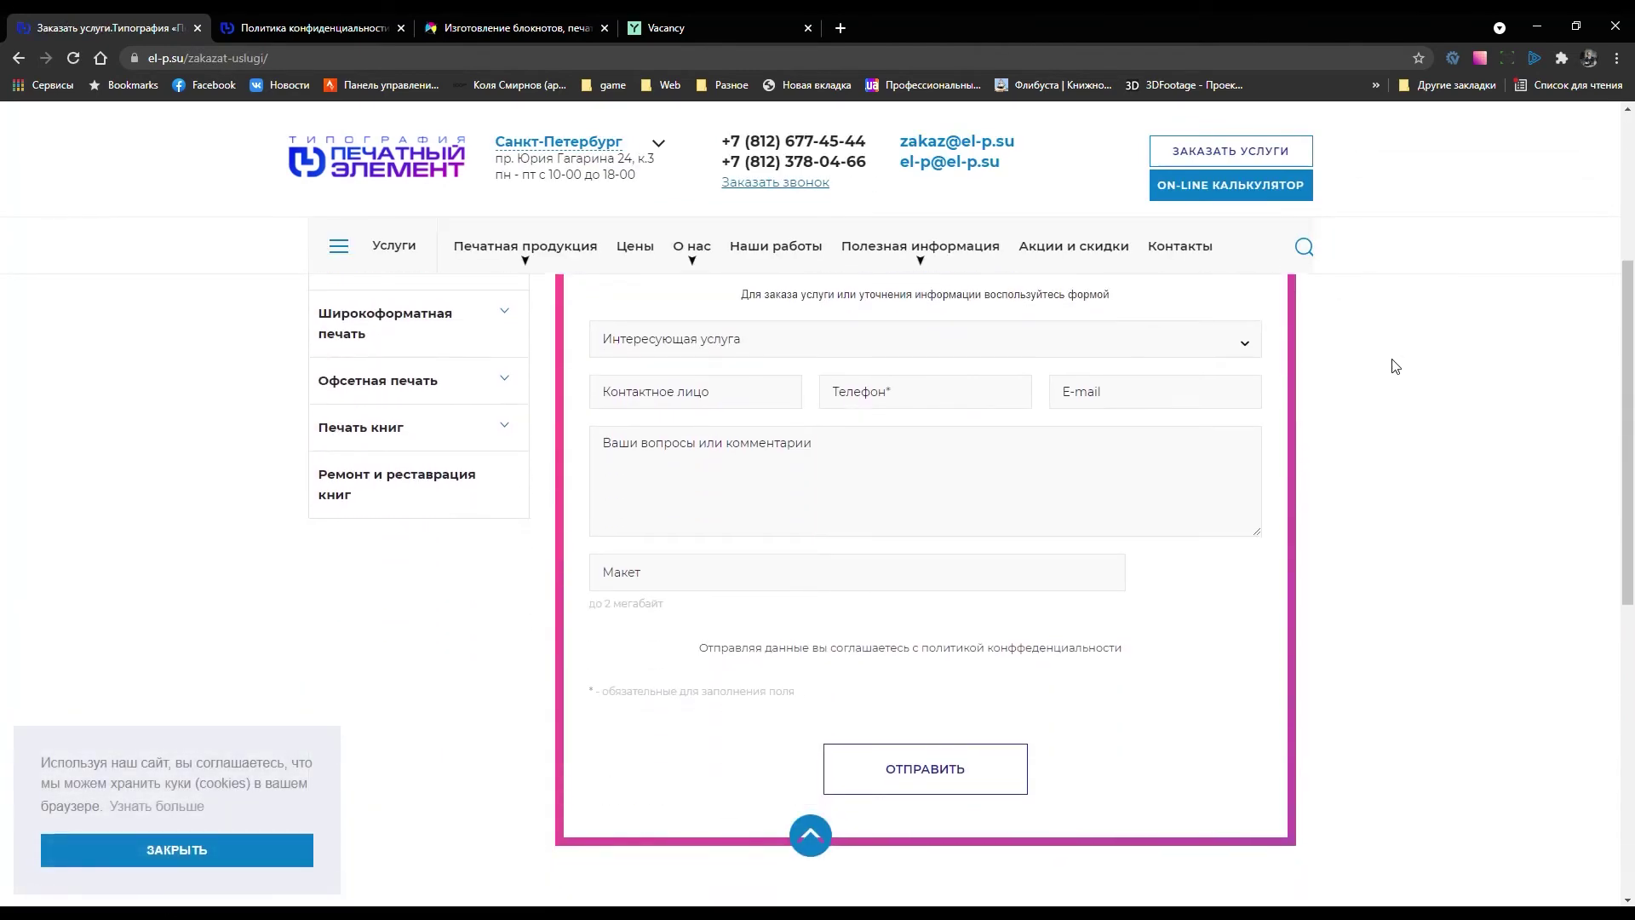
scroll(1388, 358, "down", 1)
scroll(1386, 383, "up", 2)
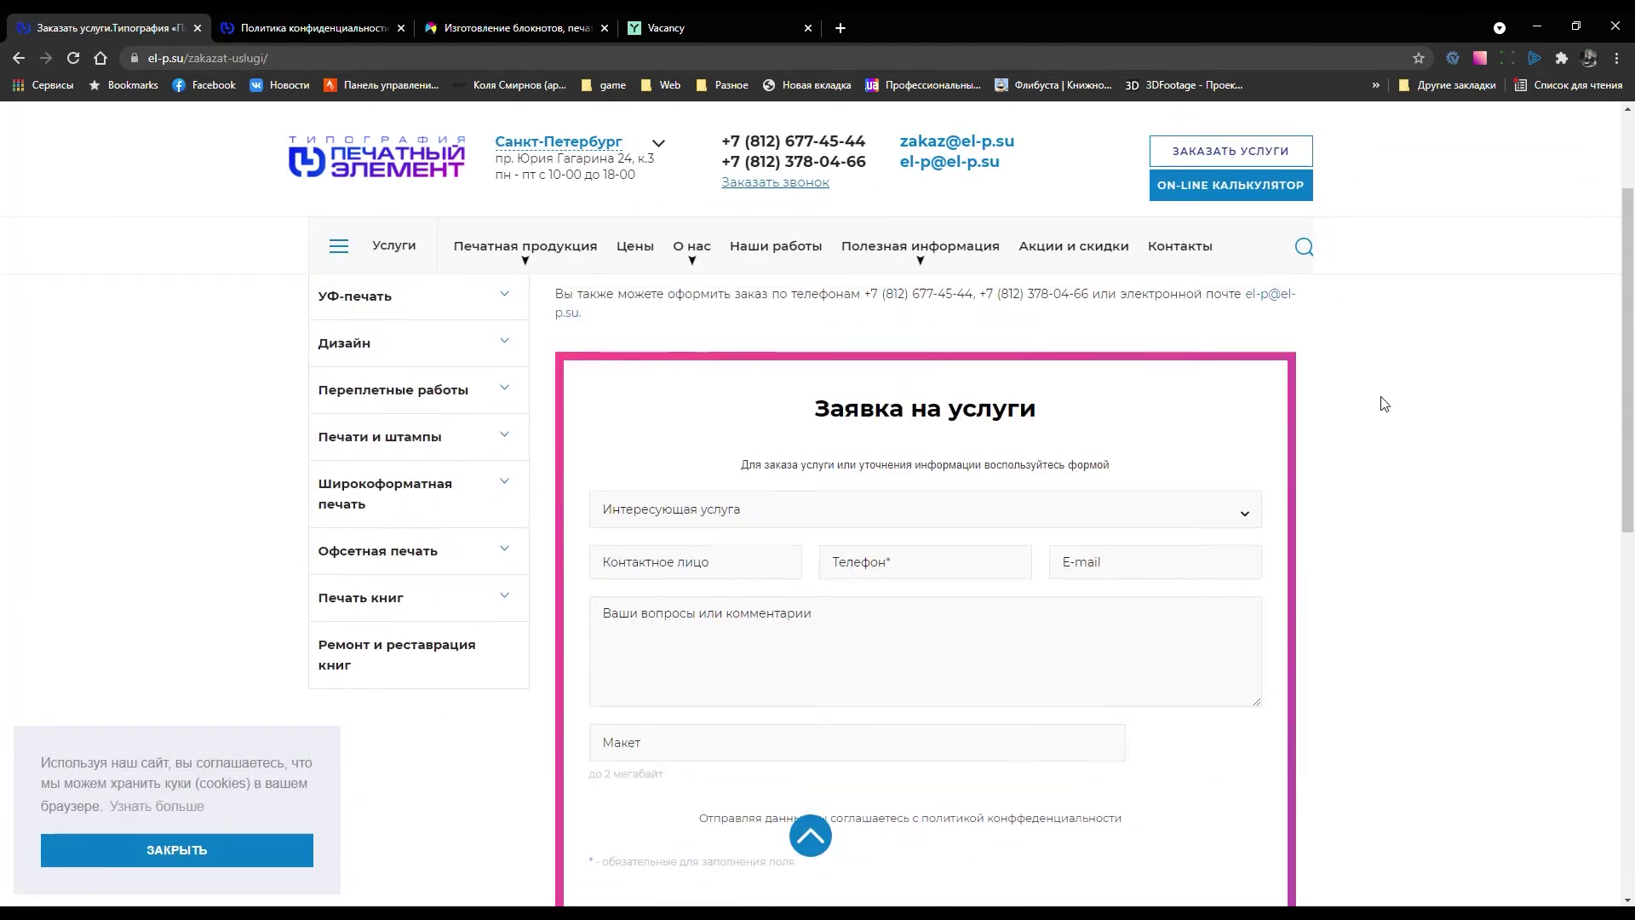
scroll(934, 440, "down", 1)
left_click(934, 441)
left_click(732, 499)
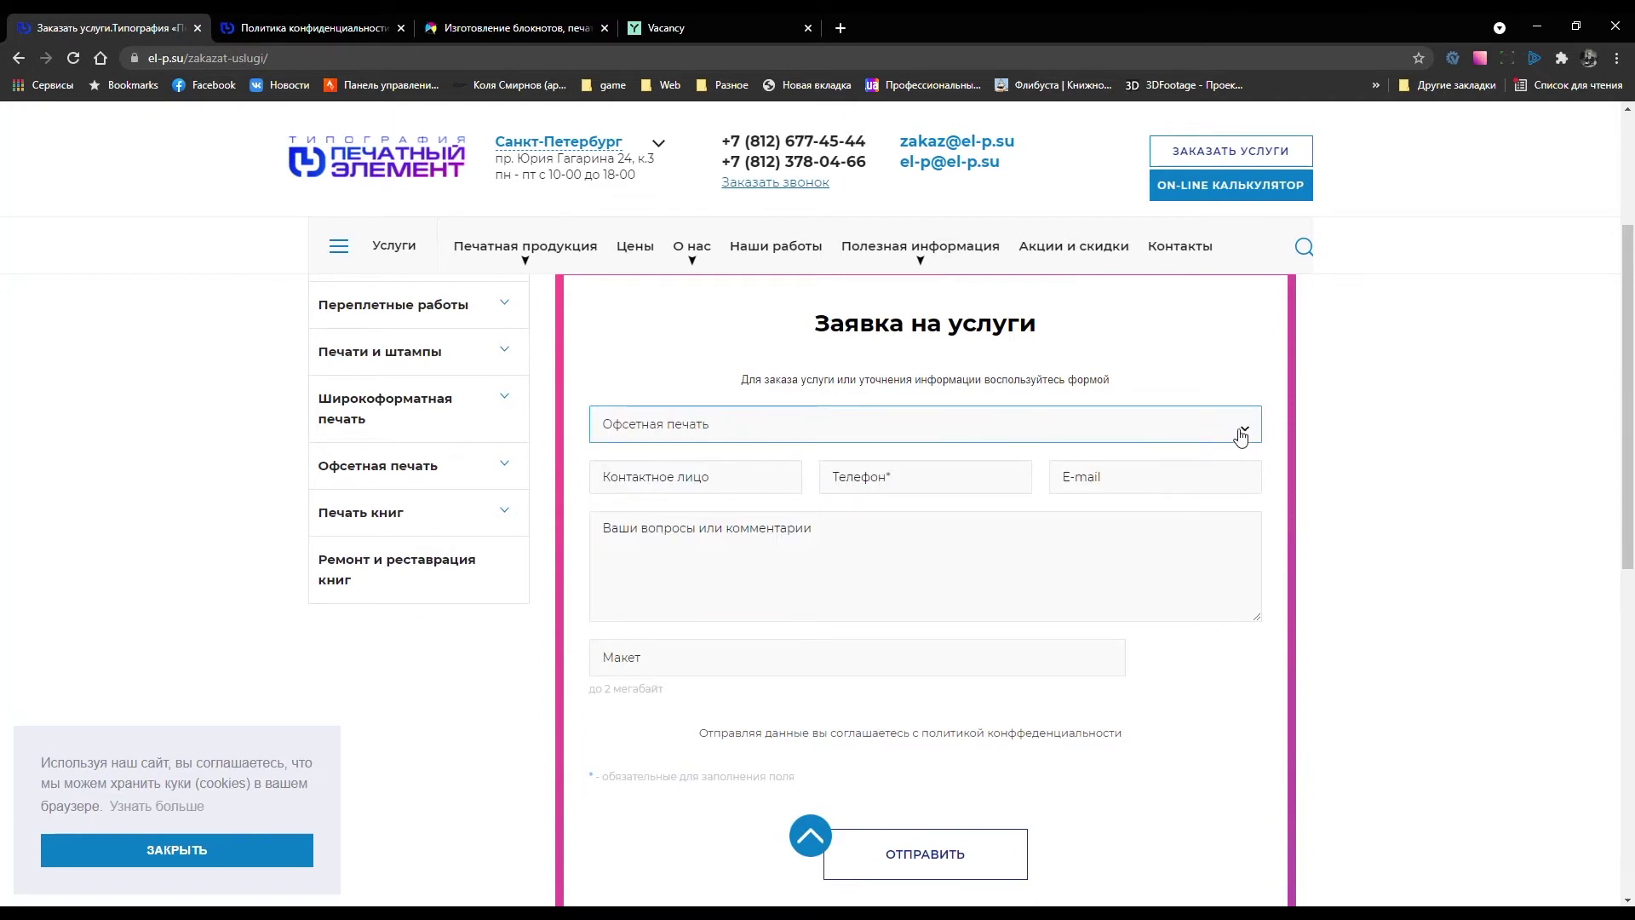
left_click(664, 438)
left_click(692, 464)
Step: Fill the contact name and E-mail from saved suggestions, a dummy phone, and comment 'куролгшжщзэ'
left_click(692, 477)
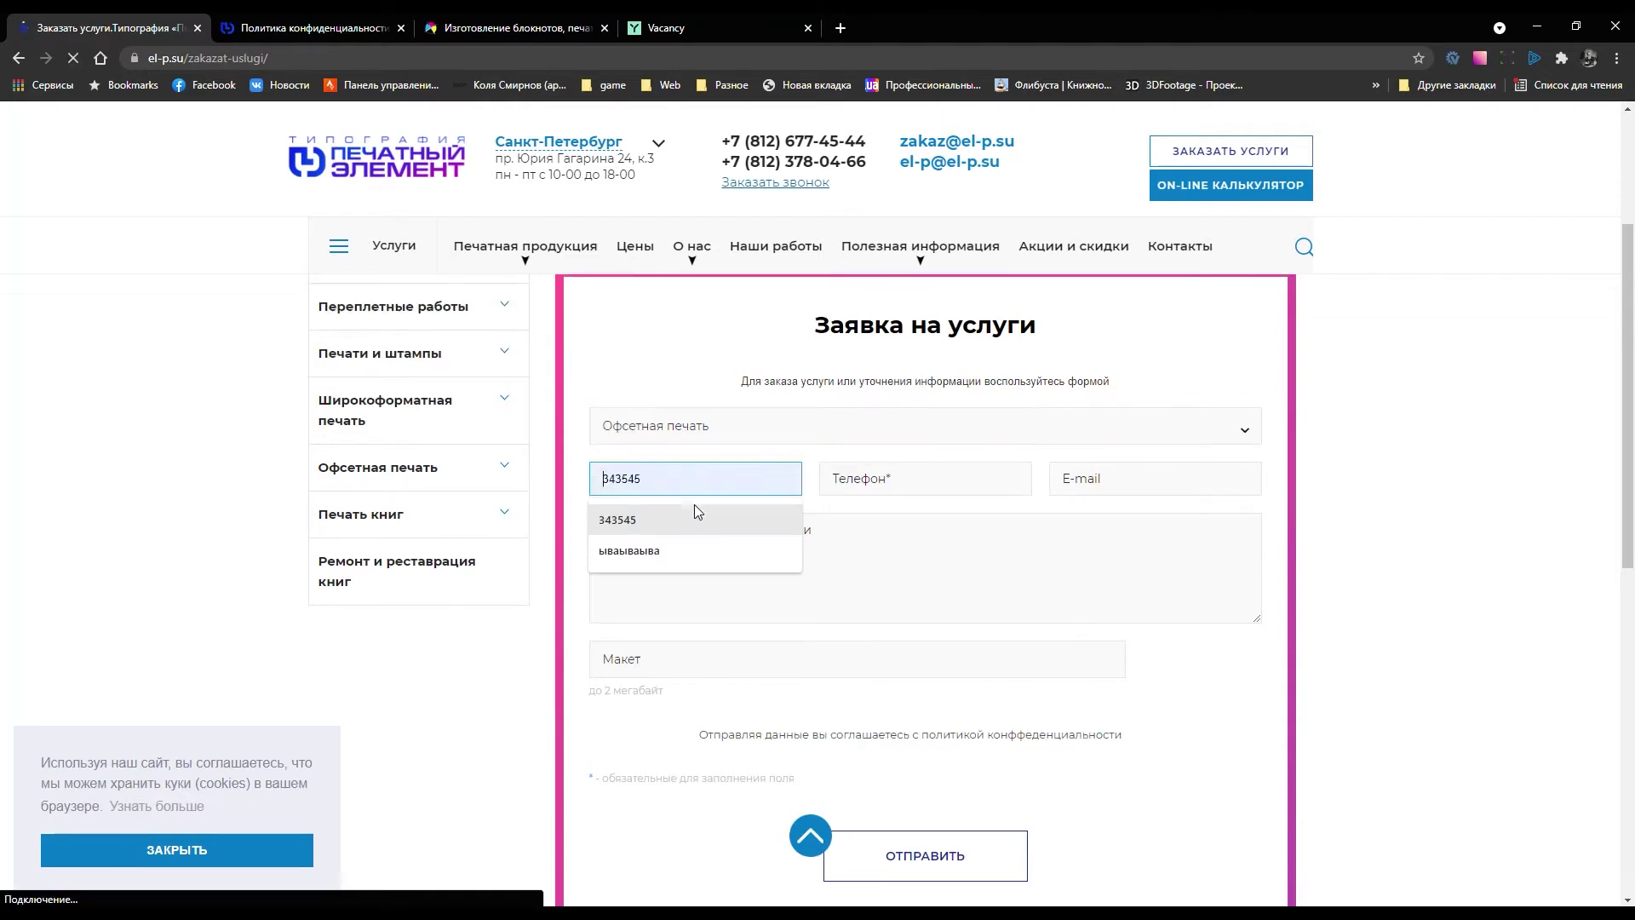
left_click(675, 552)
left_click(875, 479)
type("777) 777-7777")
left_click(1120, 479)
left_click(1118, 520)
left_click(724, 540)
type("куролгшжщзэ")
Step: Send the service order and close the success message
scroll(738, 662, "down", 3)
scroll(852, 673, "up", 1)
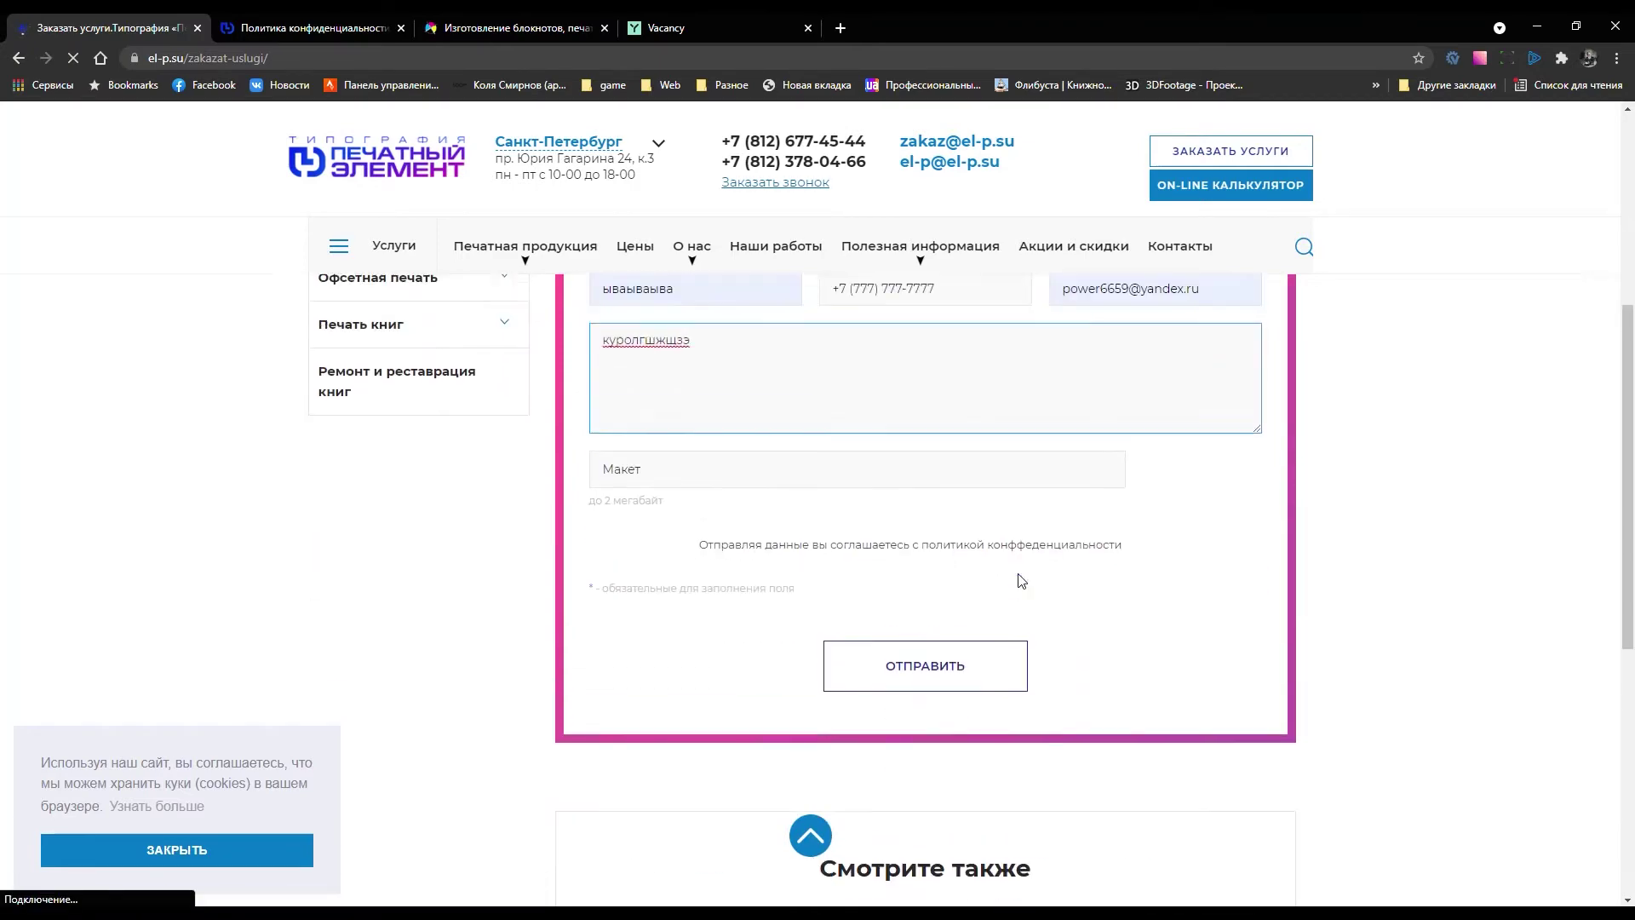
left_click(958, 686)
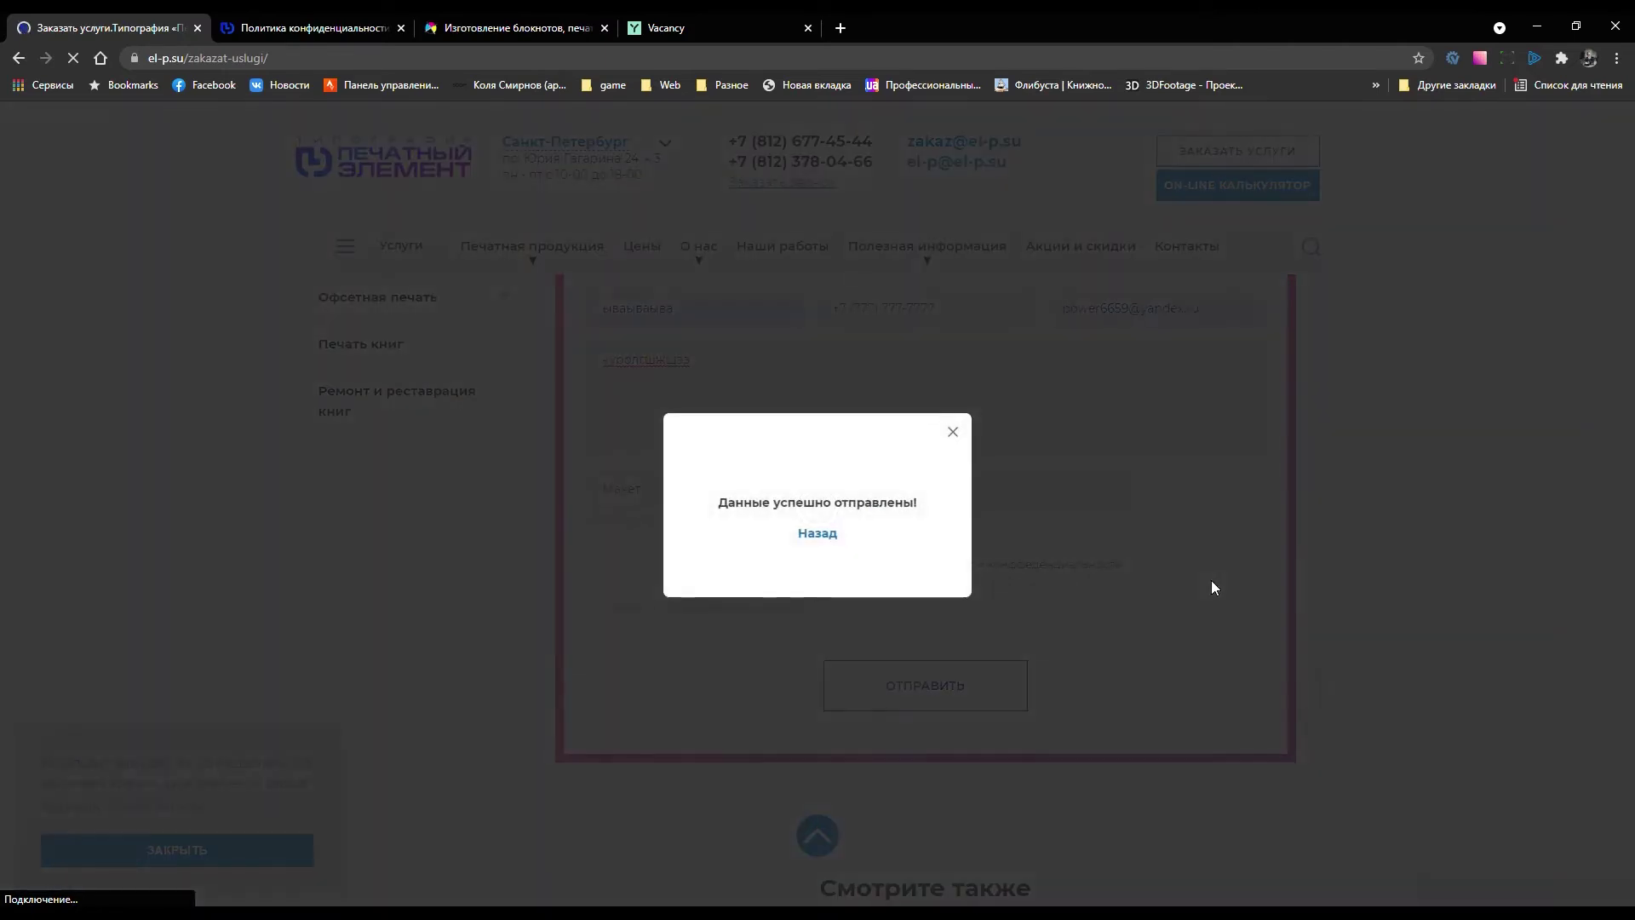
left_click(951, 436)
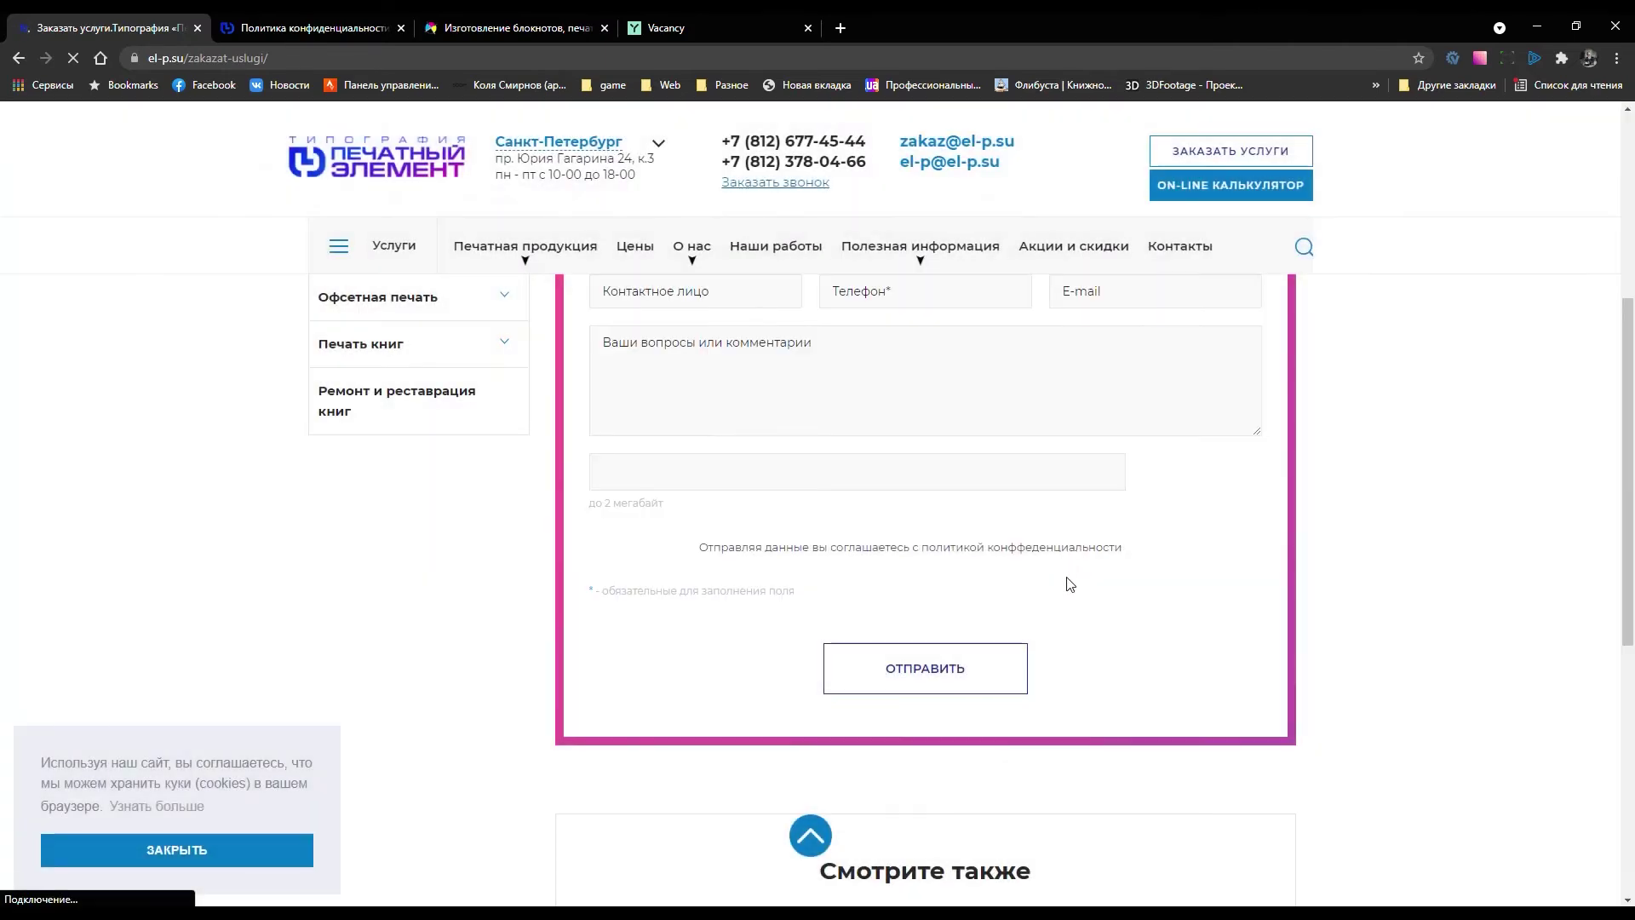
scroll(1071, 584, "up", 2)
right_click(1401, 320)
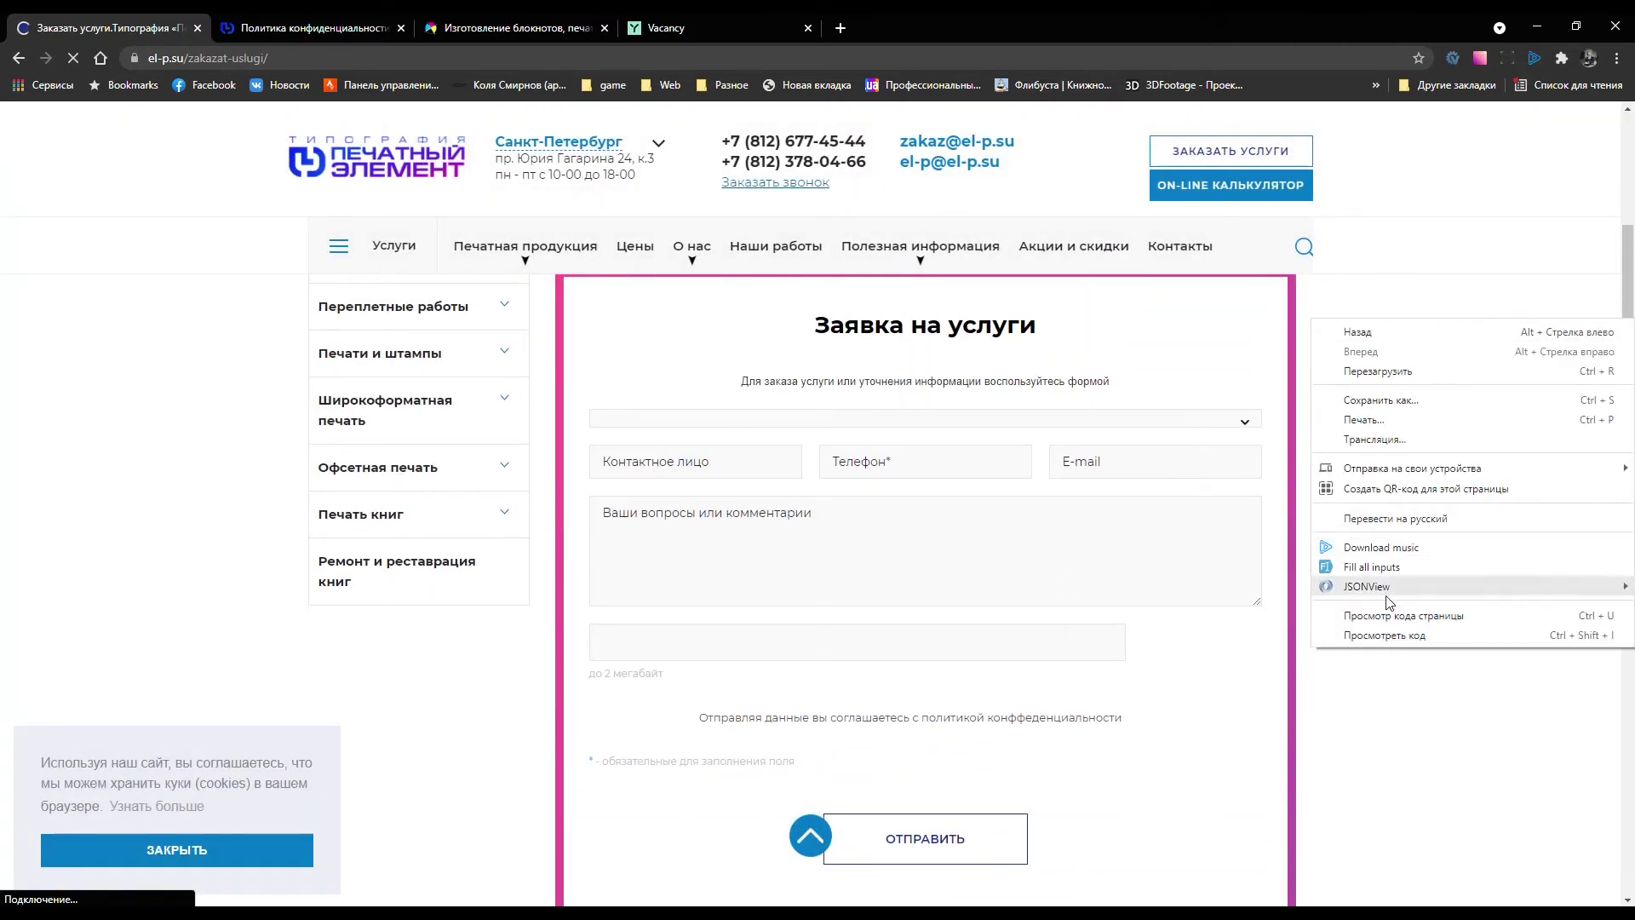
left_click(1406, 628)
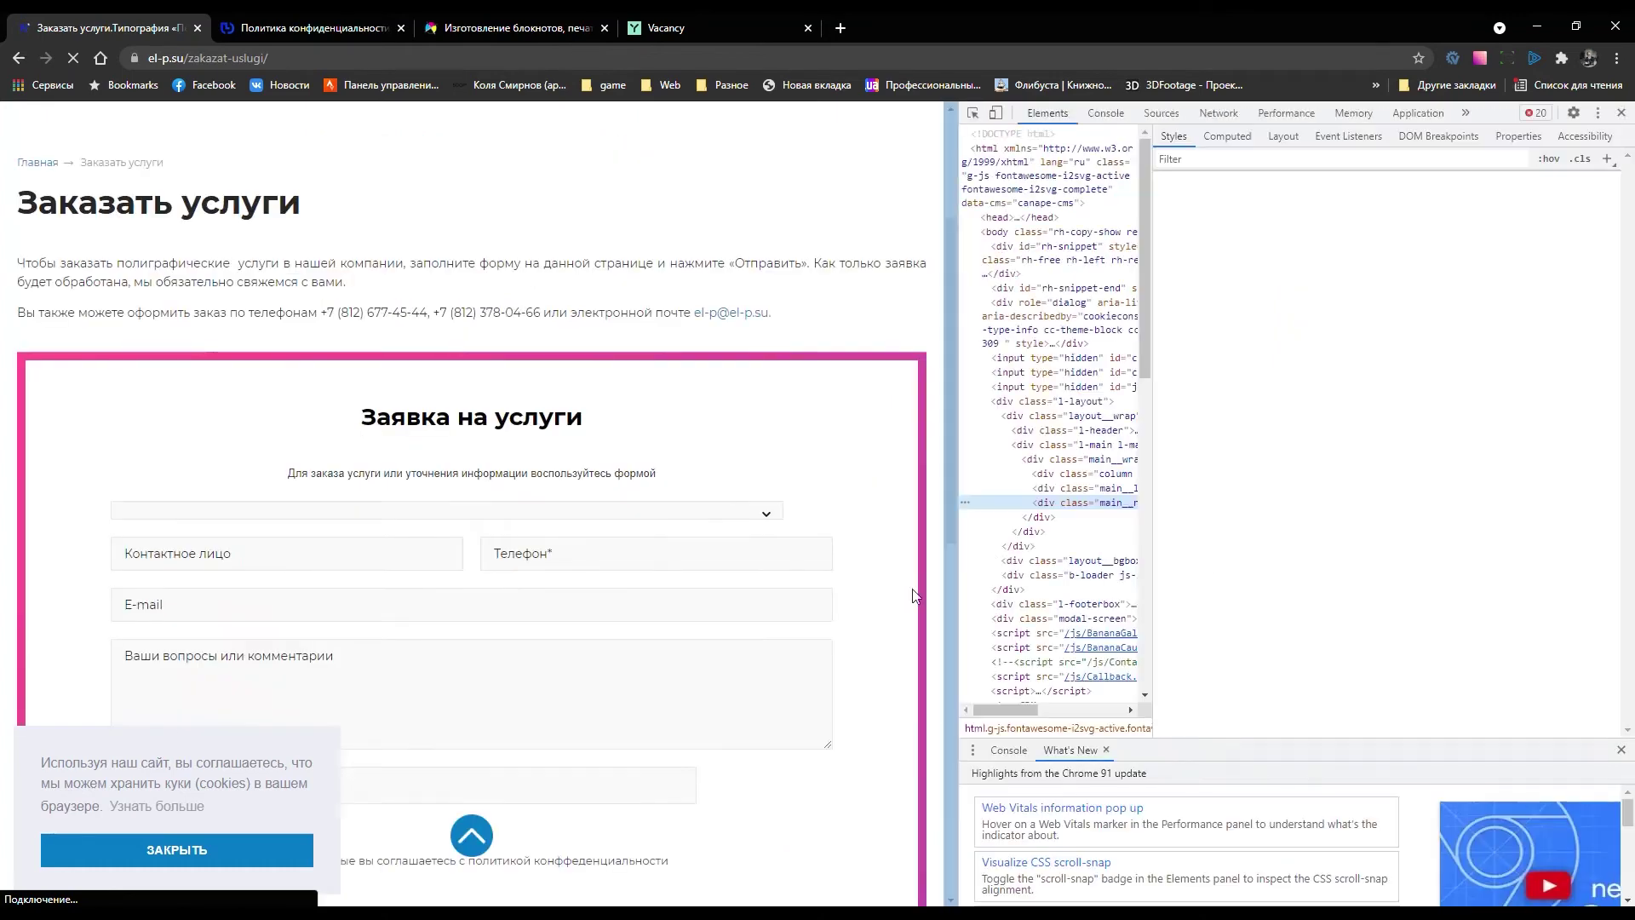
left_click(1622, 113)
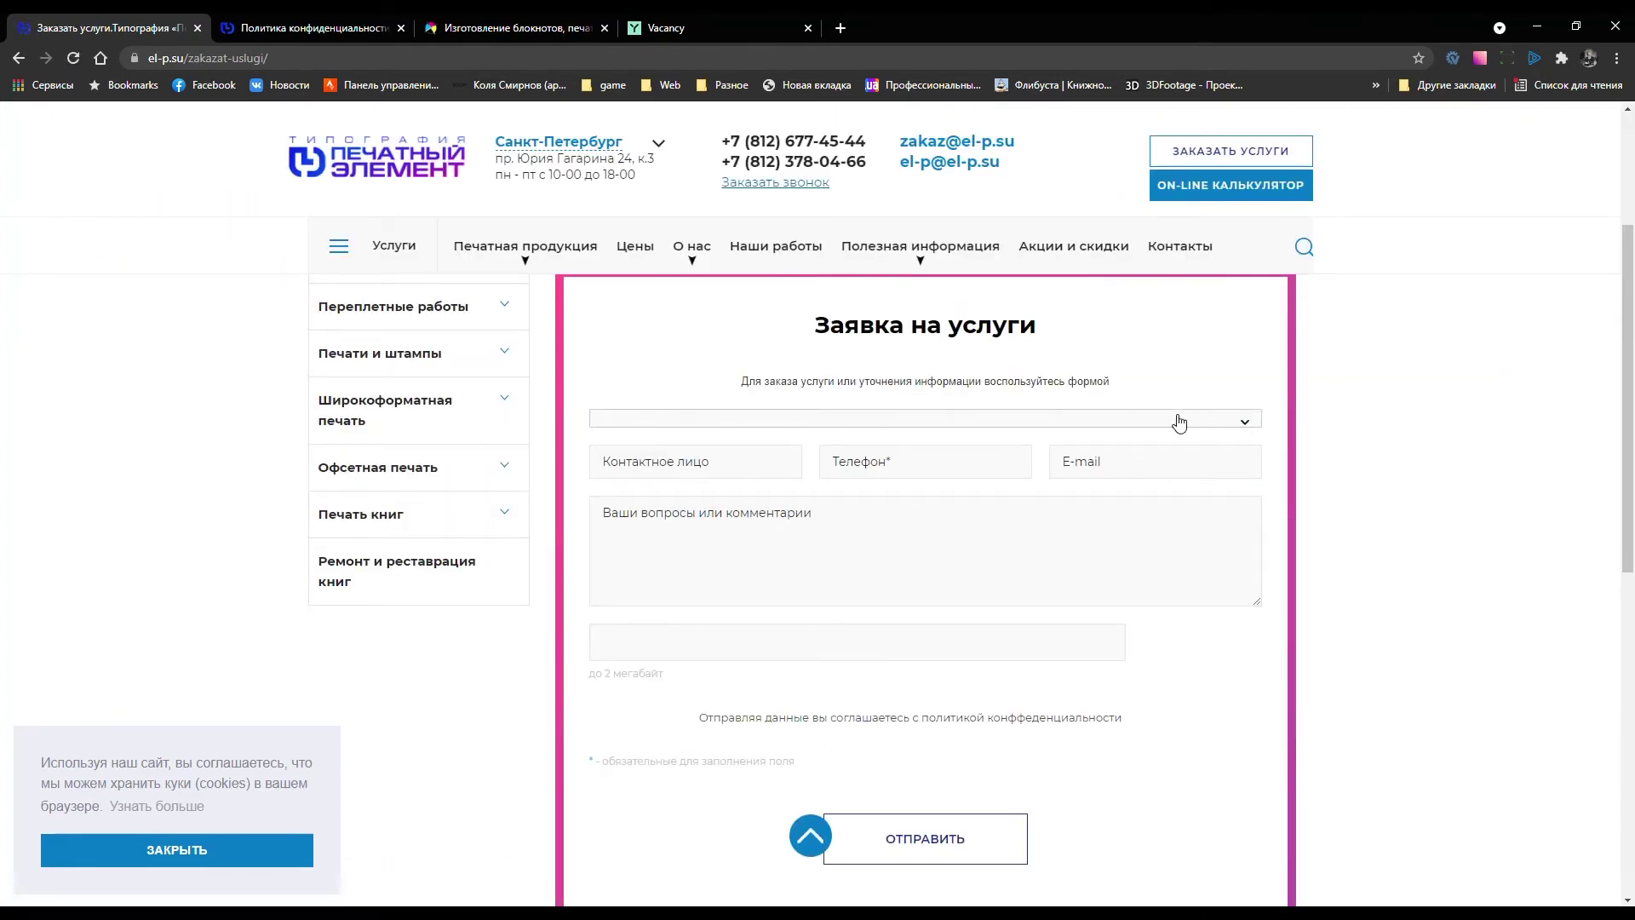
key("Tab")
left_click(1245, 419)
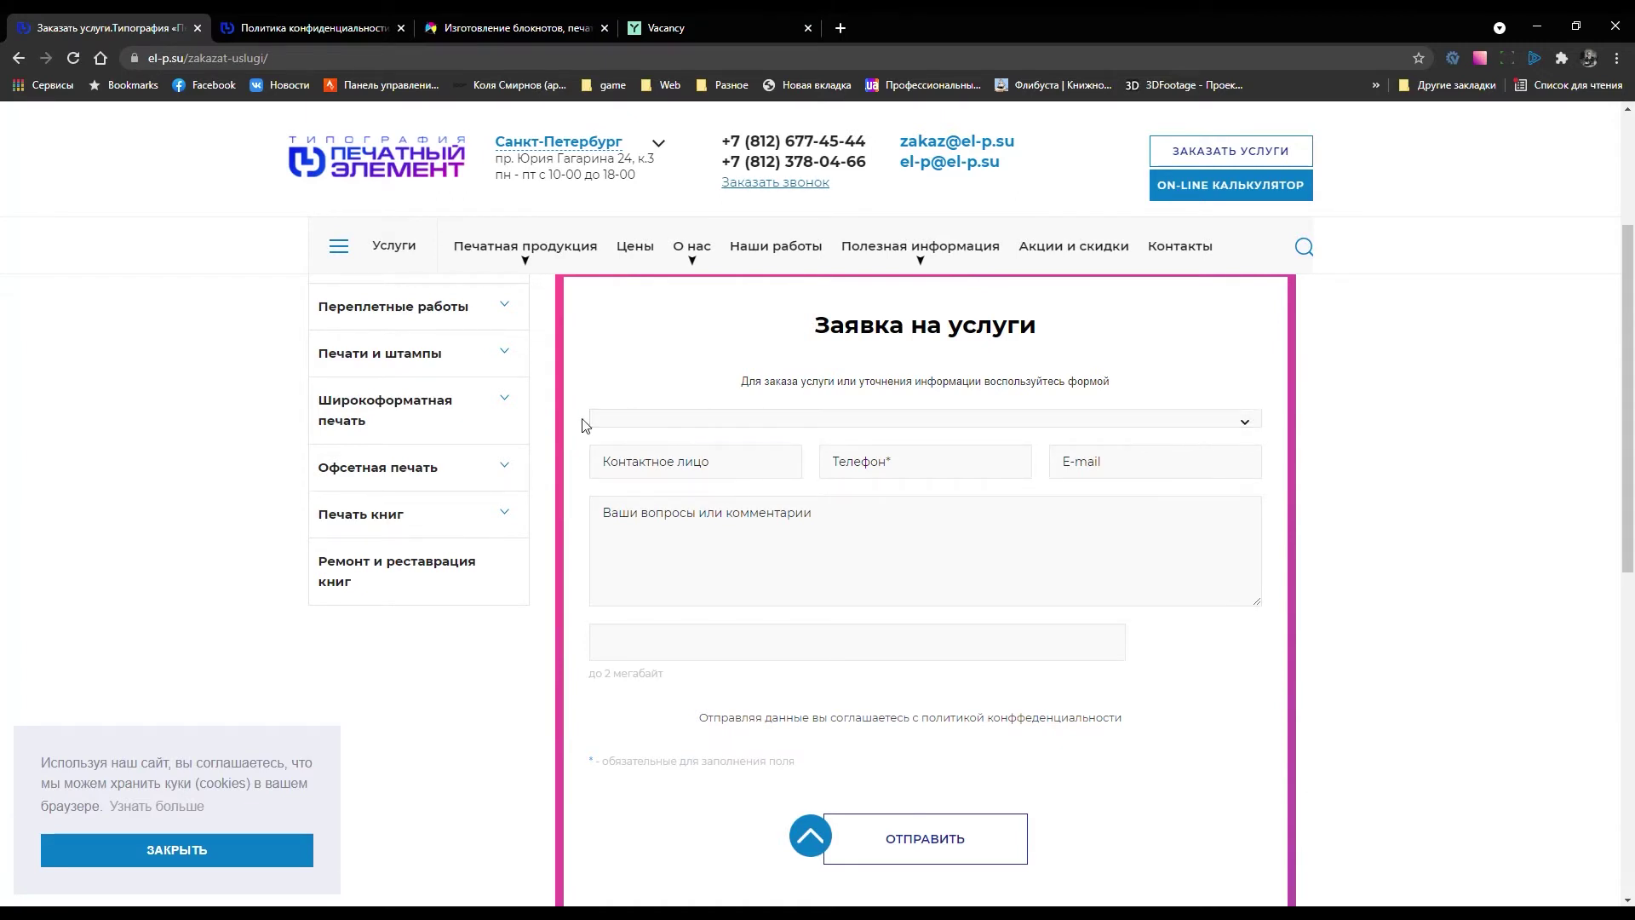
Step: Refill the order form: Цифровая печать, saved contact and E-mail, test phone, comment 'еккпрлодджэ'
left_click(1234, 420)
left_click(967, 487)
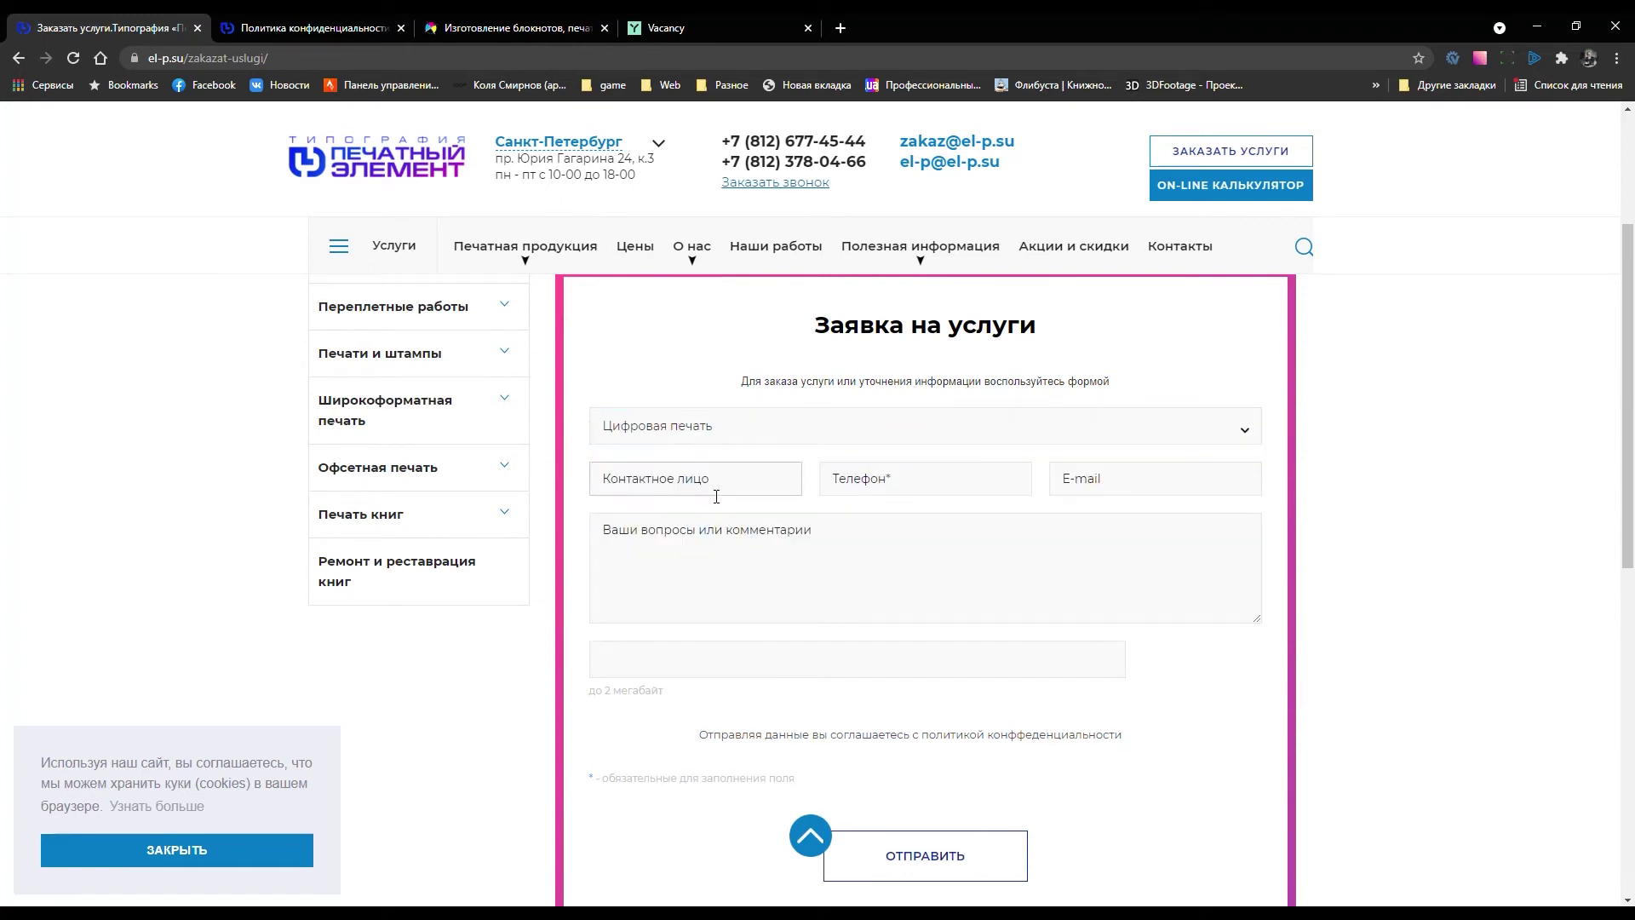
left_click(698, 481)
left_click(732, 509)
left_click(872, 478)
left_click(1127, 478)
left_click(1107, 519)
left_click(809, 571)
type("еккпрлодджэ")
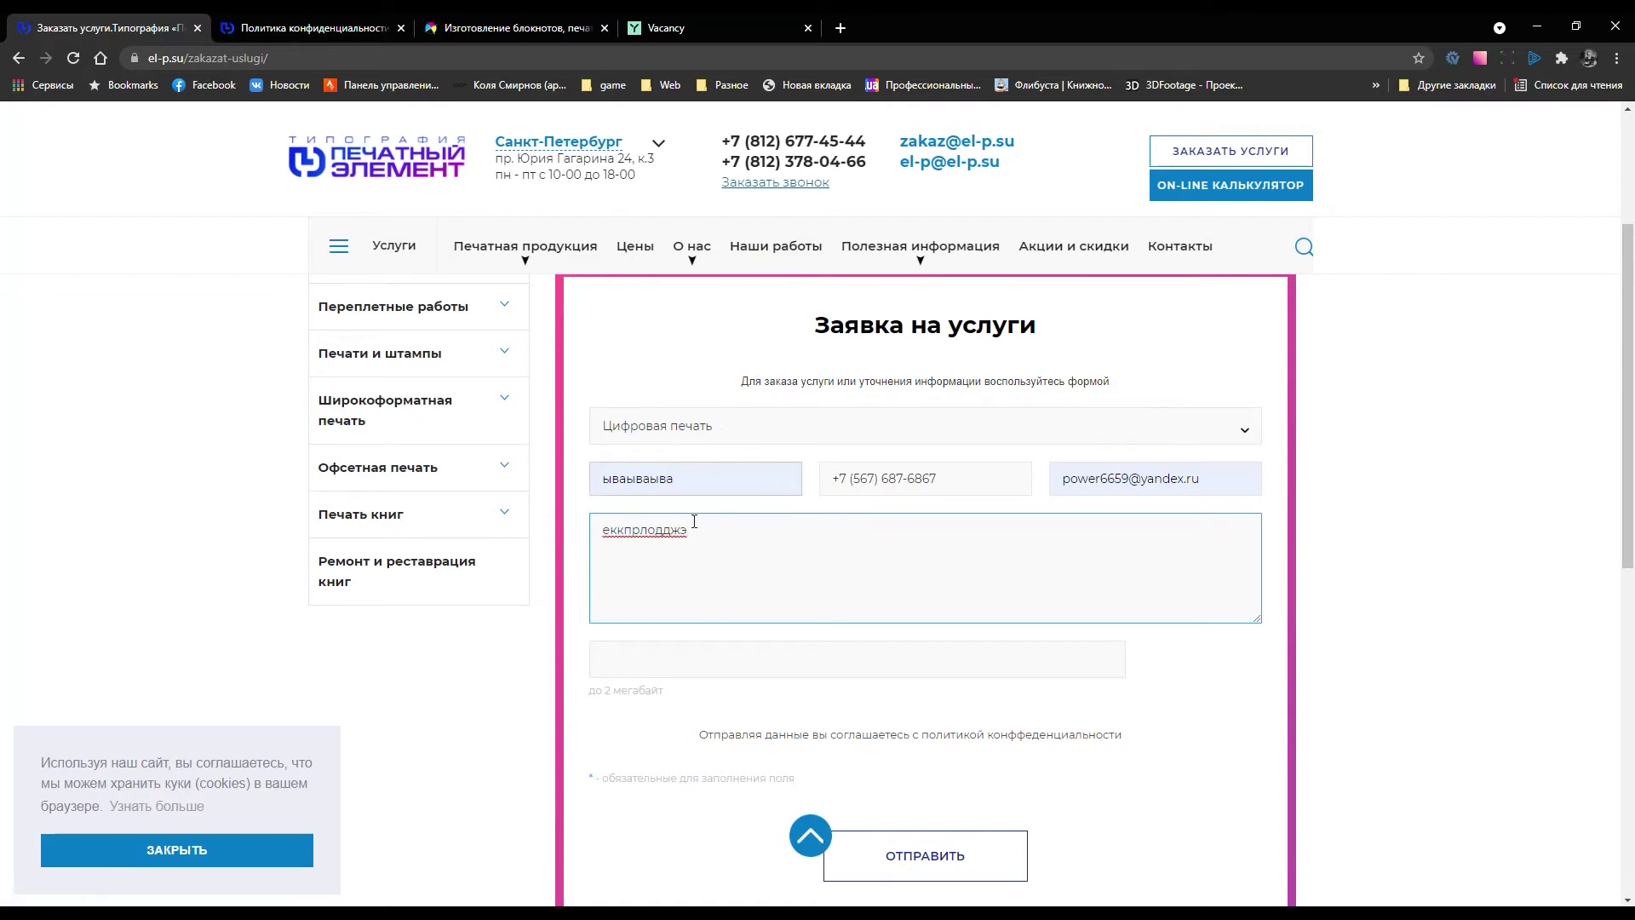
Step: Attach the desktop Chrome shortcut as the Макет file and submit the order form
scroll(748, 559, "down", 4)
scroll(750, 562, "up", 2)
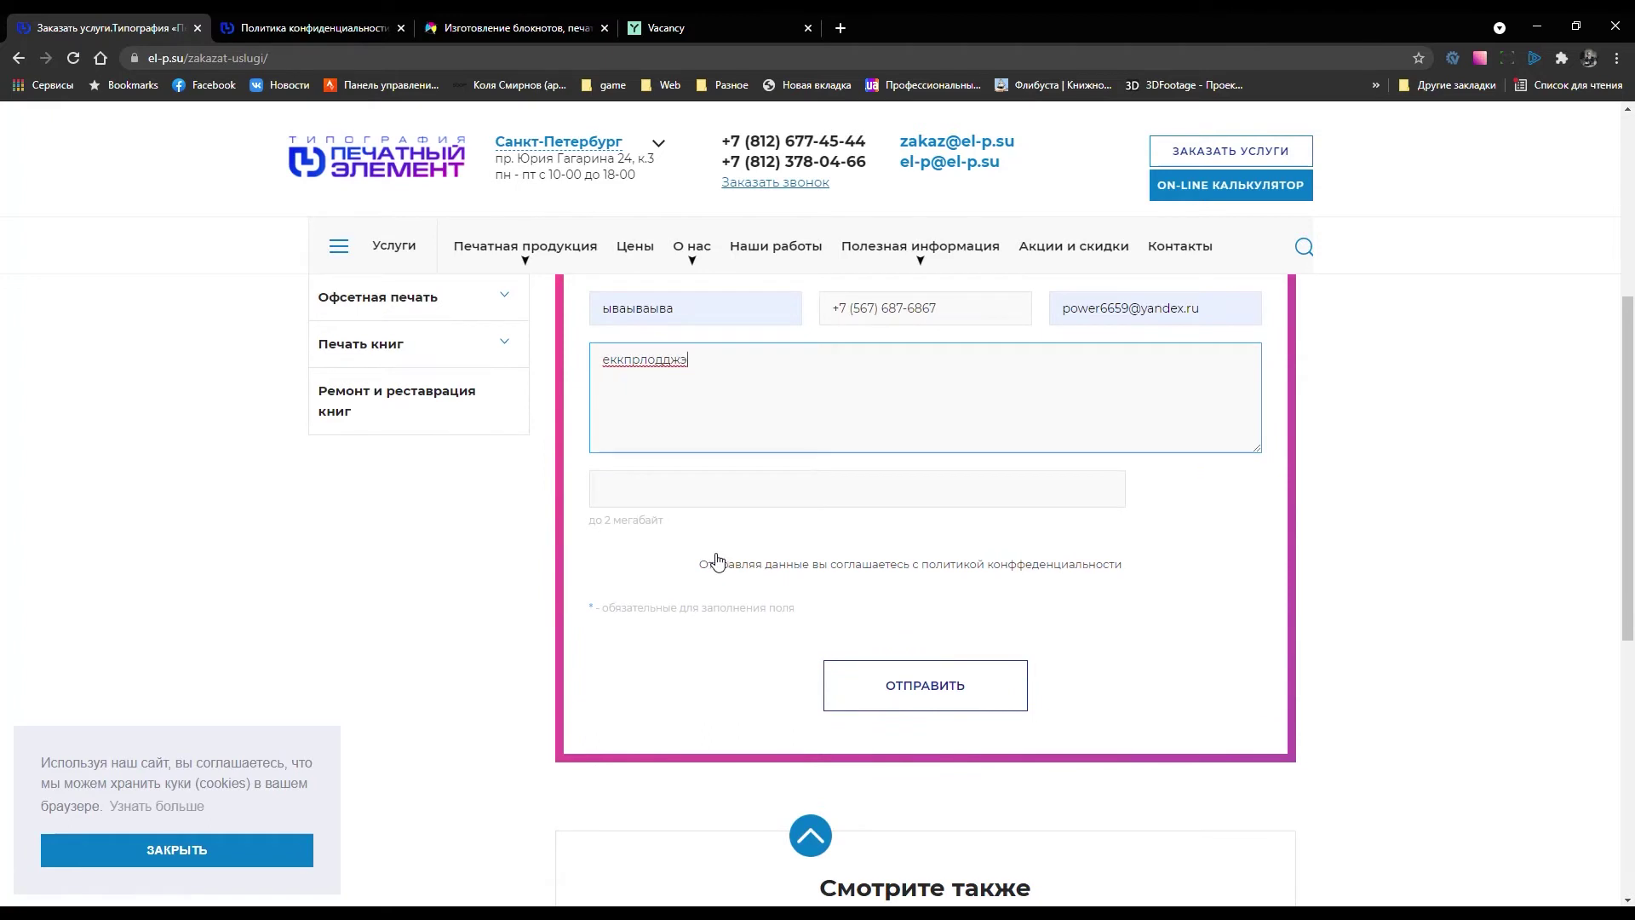
left_click(740, 492)
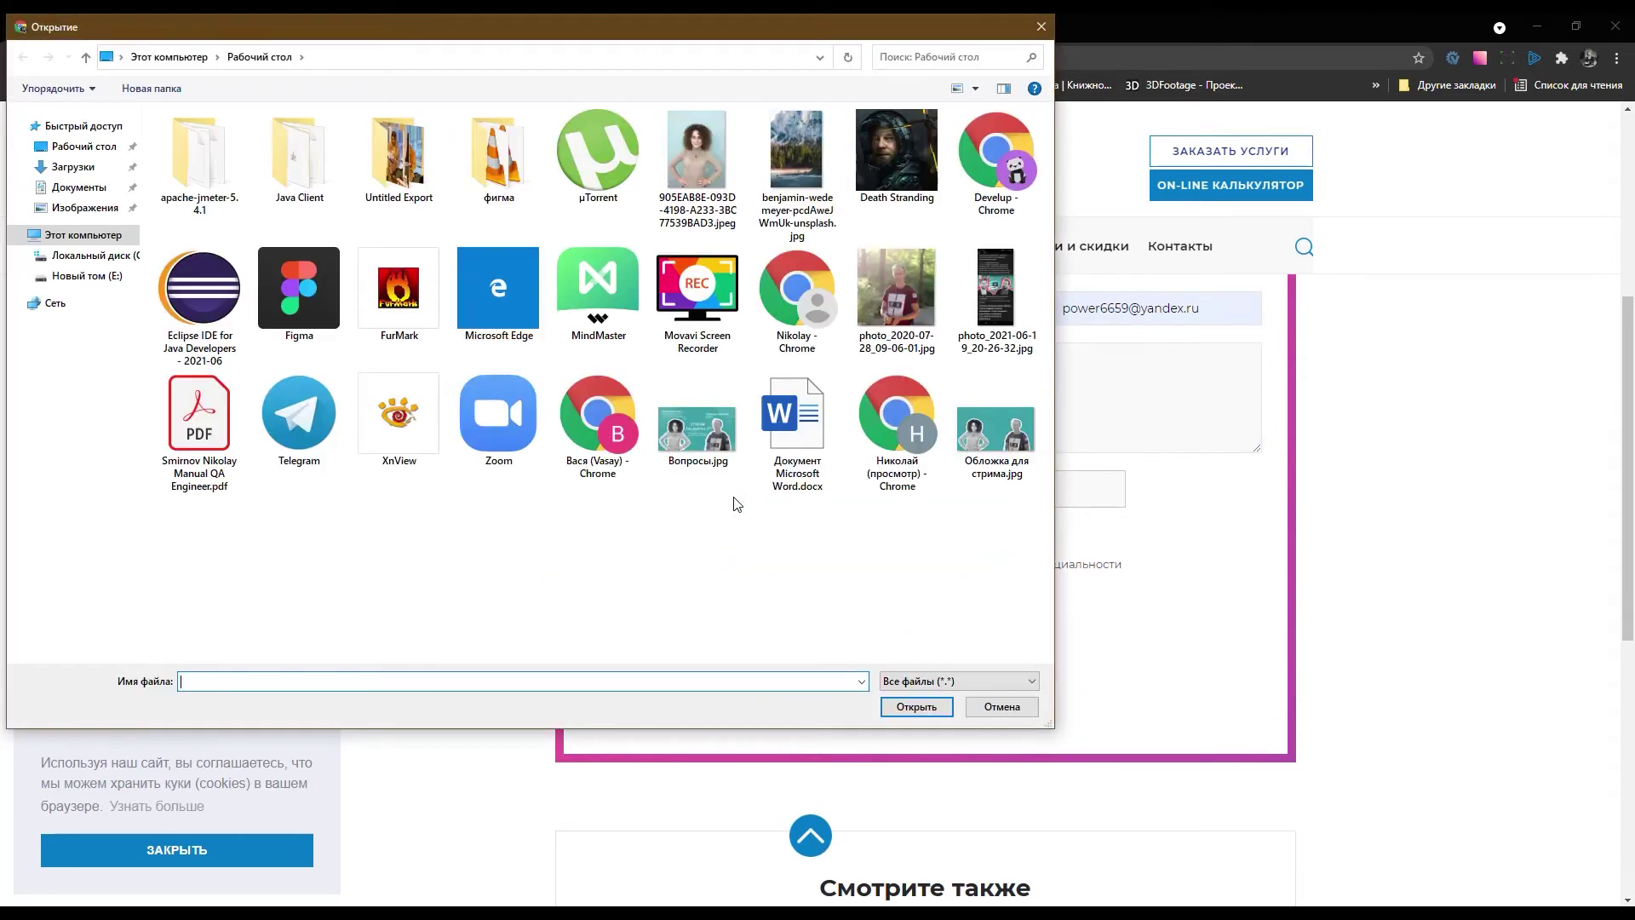
left_click(624, 426)
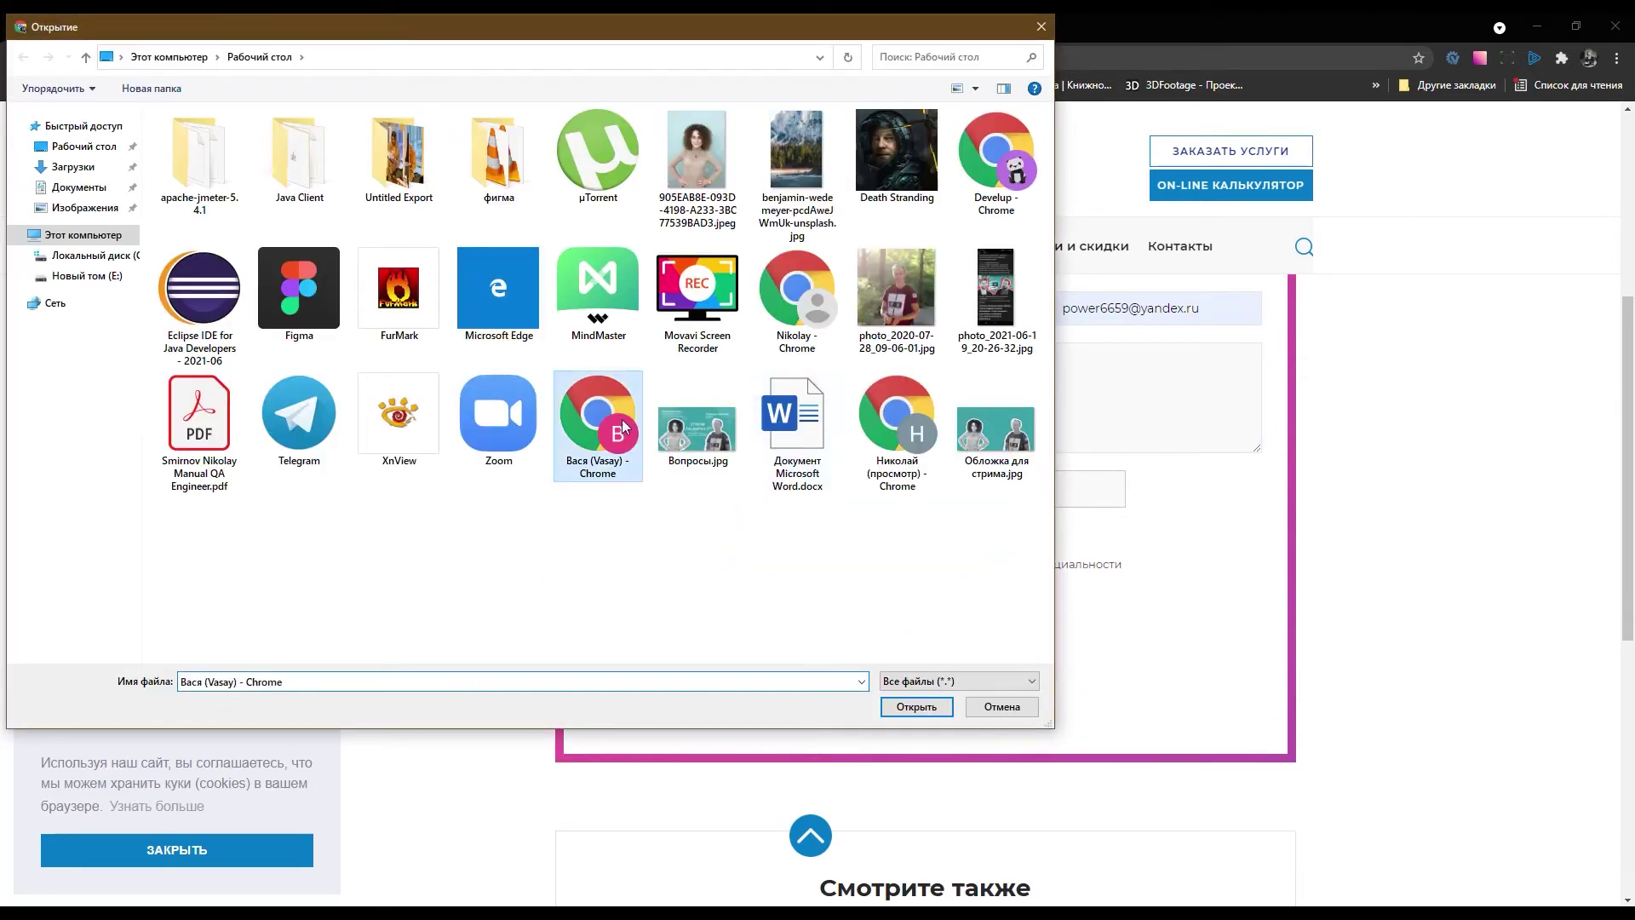
left_click(948, 711)
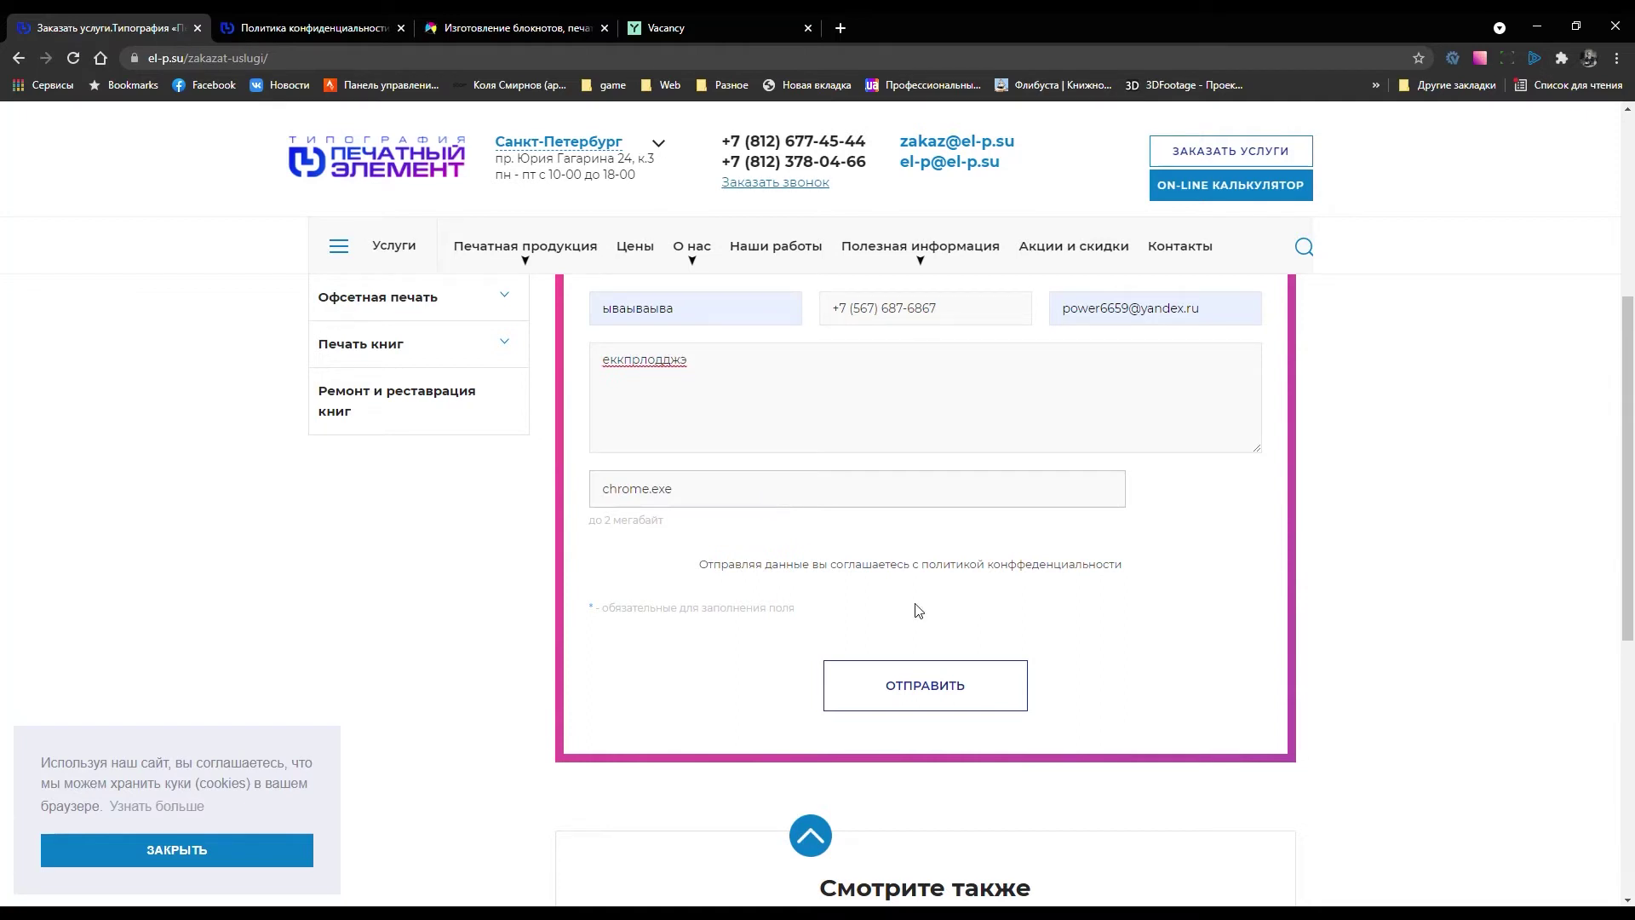
left_click(979, 697)
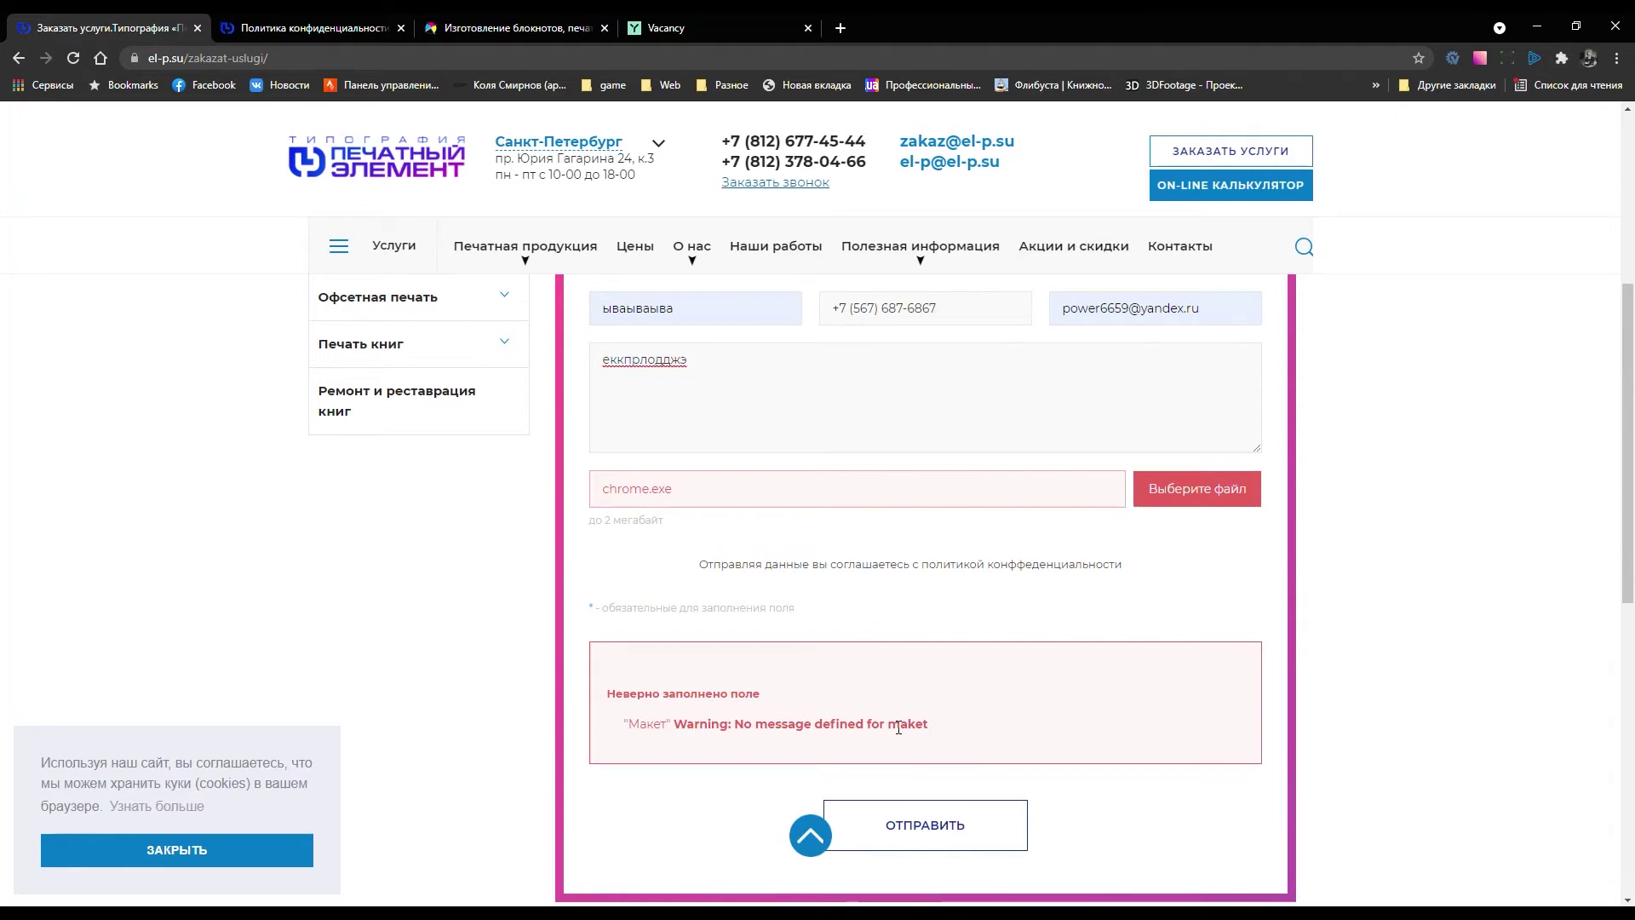
Step: Open Chrome's developer tools with Просмотреть код from the page's context menu
right_click(1387, 492)
left_click(1401, 823)
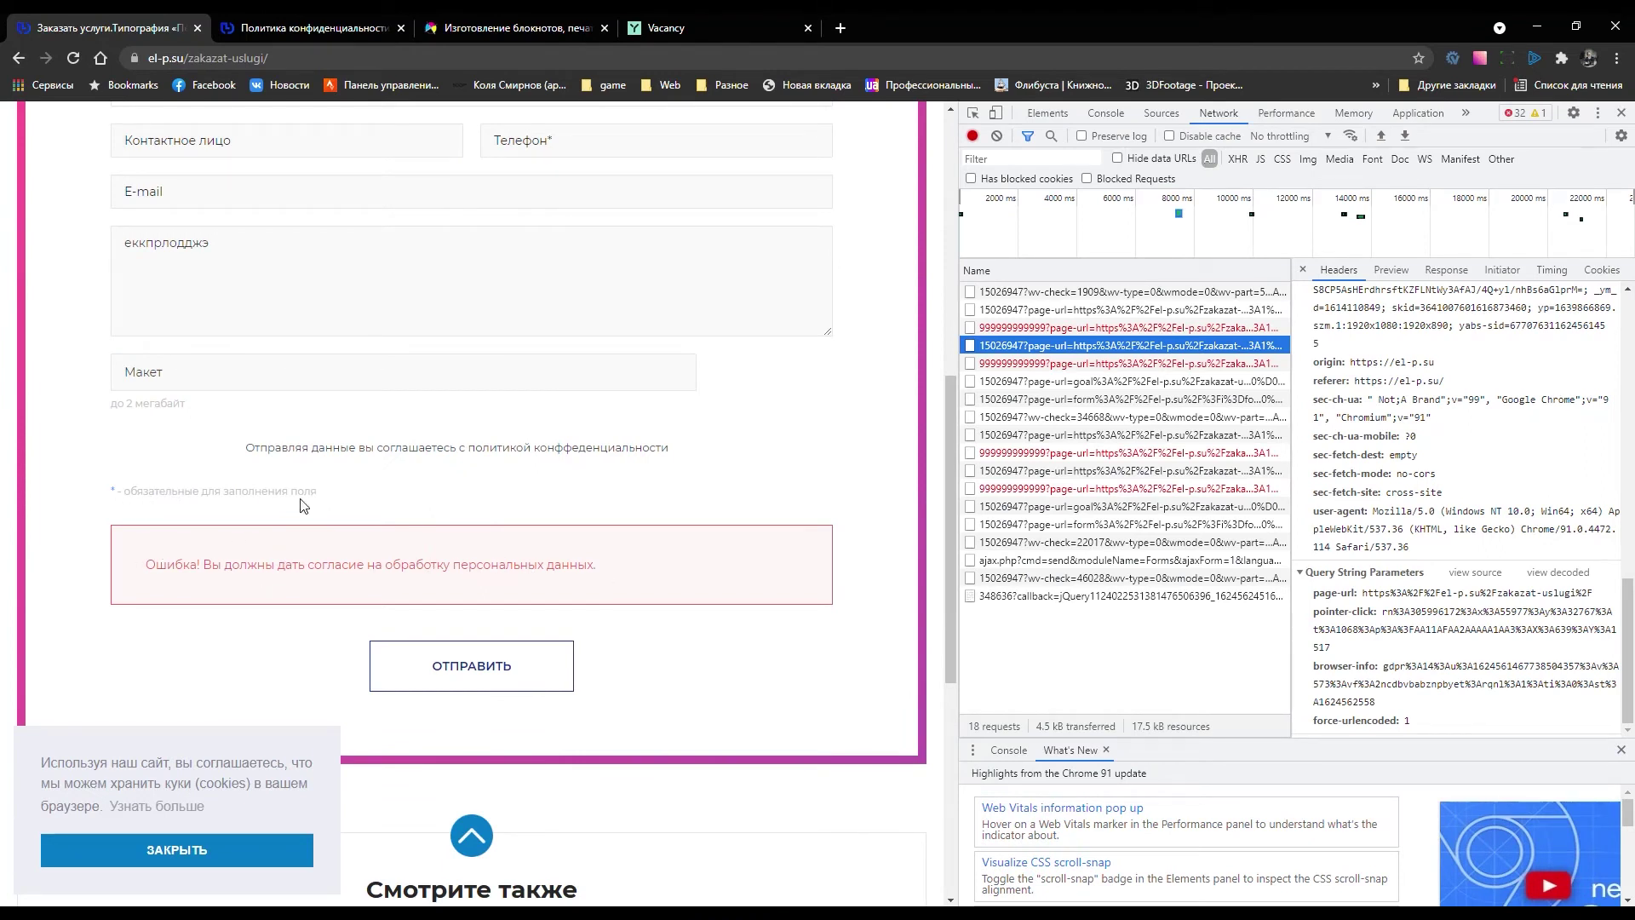
Step: Autofill Контактное лицо and change the service from Офсетная печать to Визитки
scroll(336, 452, "up", 3)
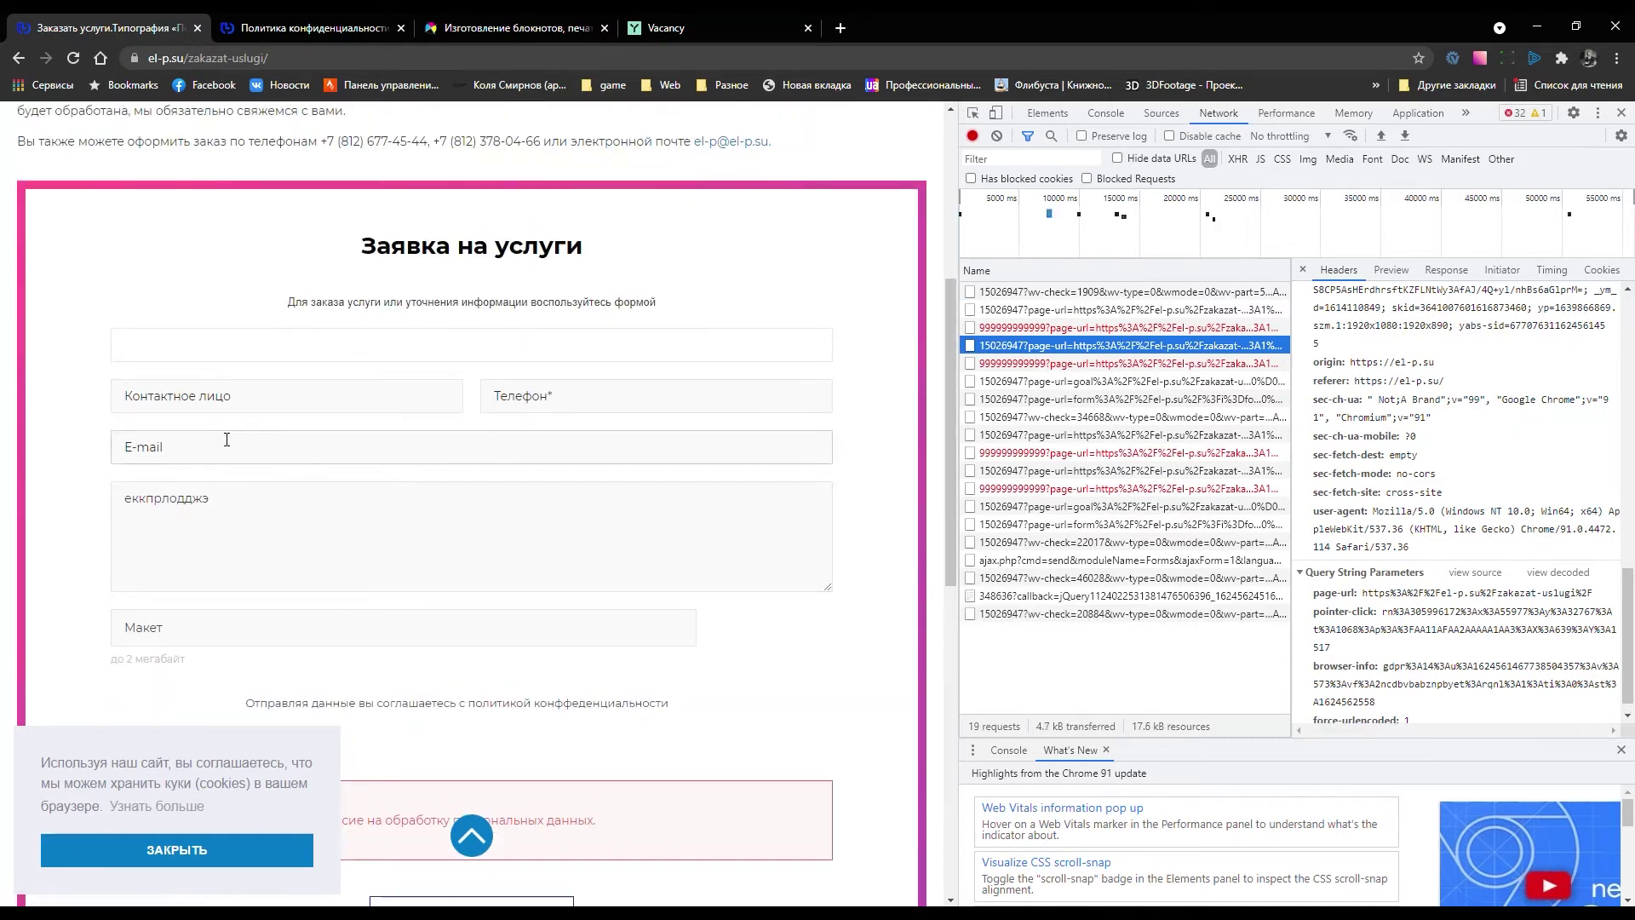
left_click(239, 400)
left_click(170, 436)
left_click(272, 345)
left_click(213, 380)
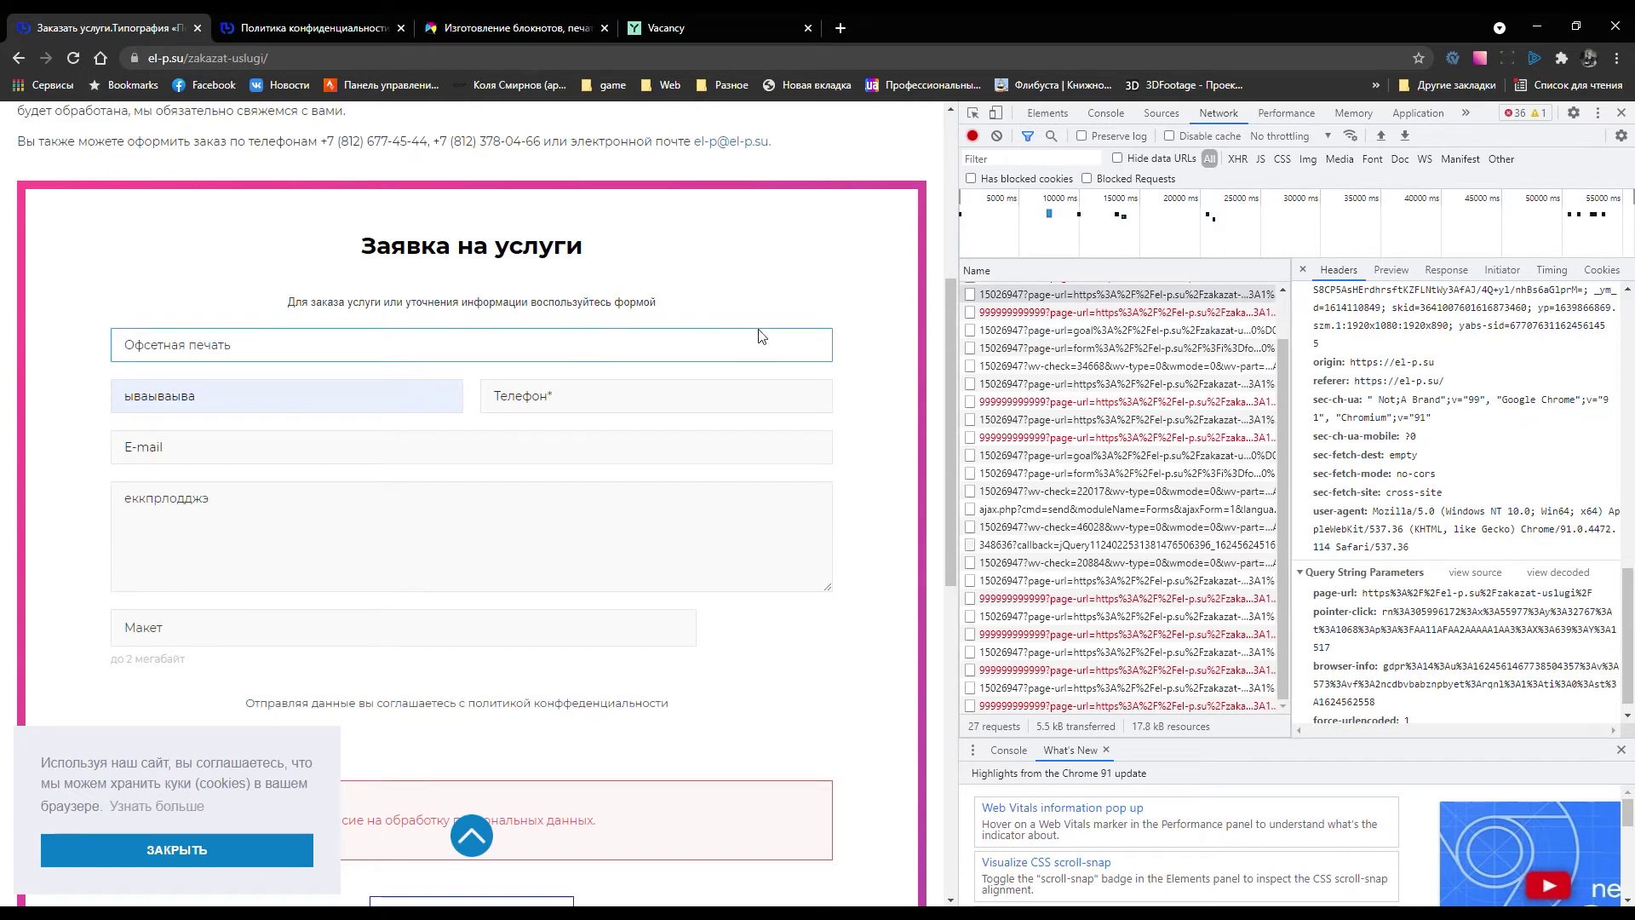
left_click(792, 349)
left_click(528, 430)
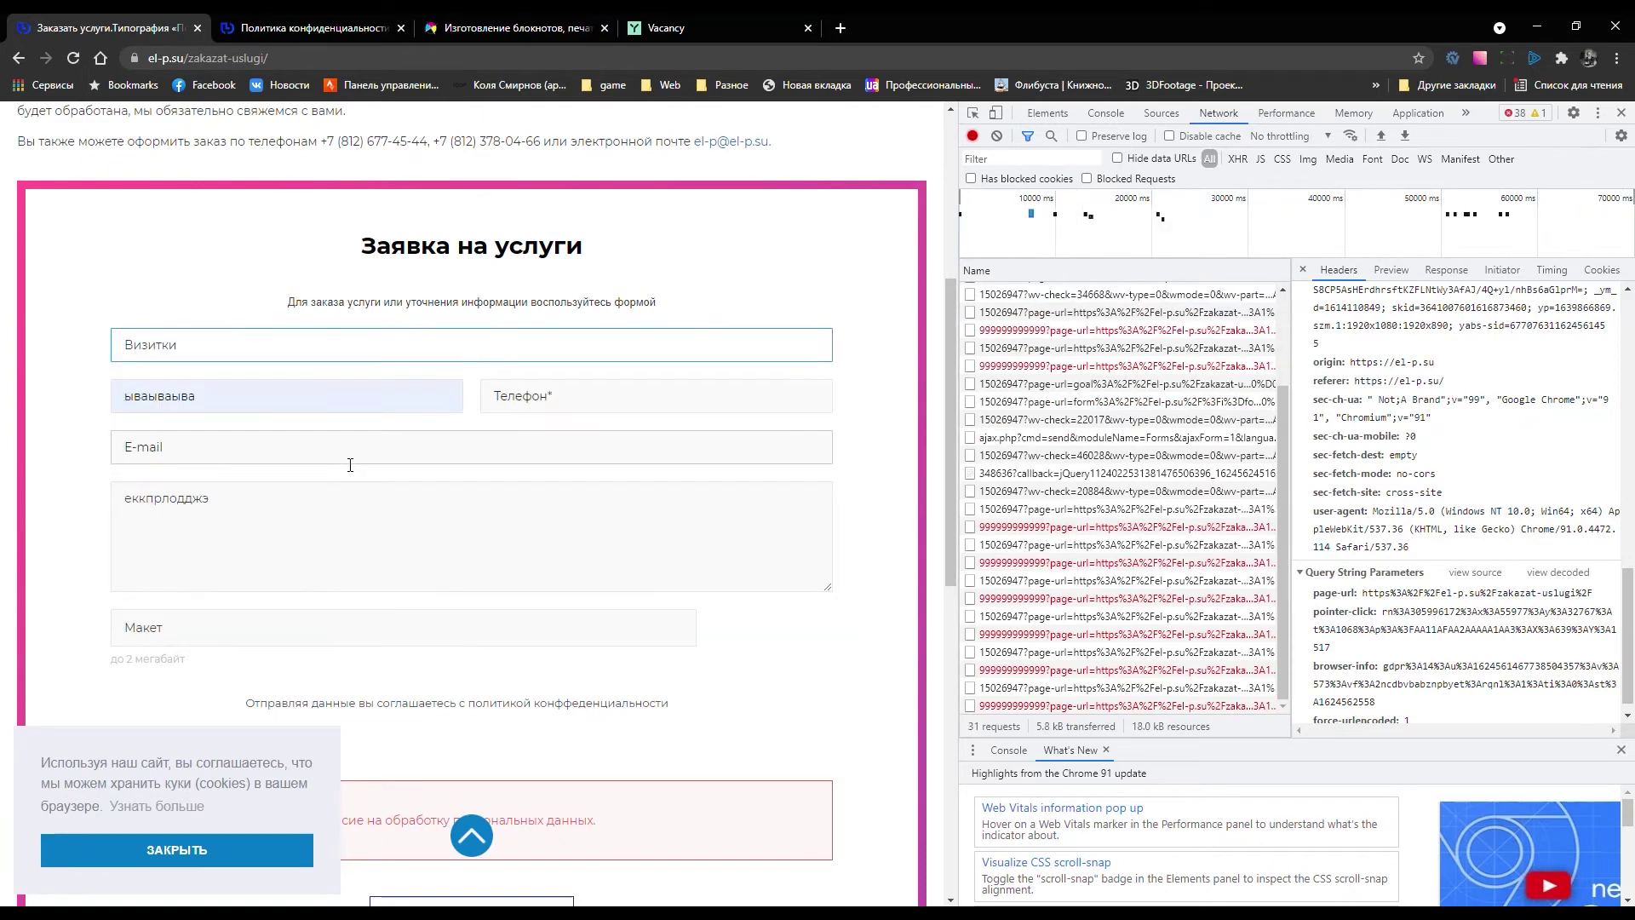
Step: Replace the autofilled phone with a typed test number and open the Макет file picker
left_click(529, 399)
left_click(554, 442)
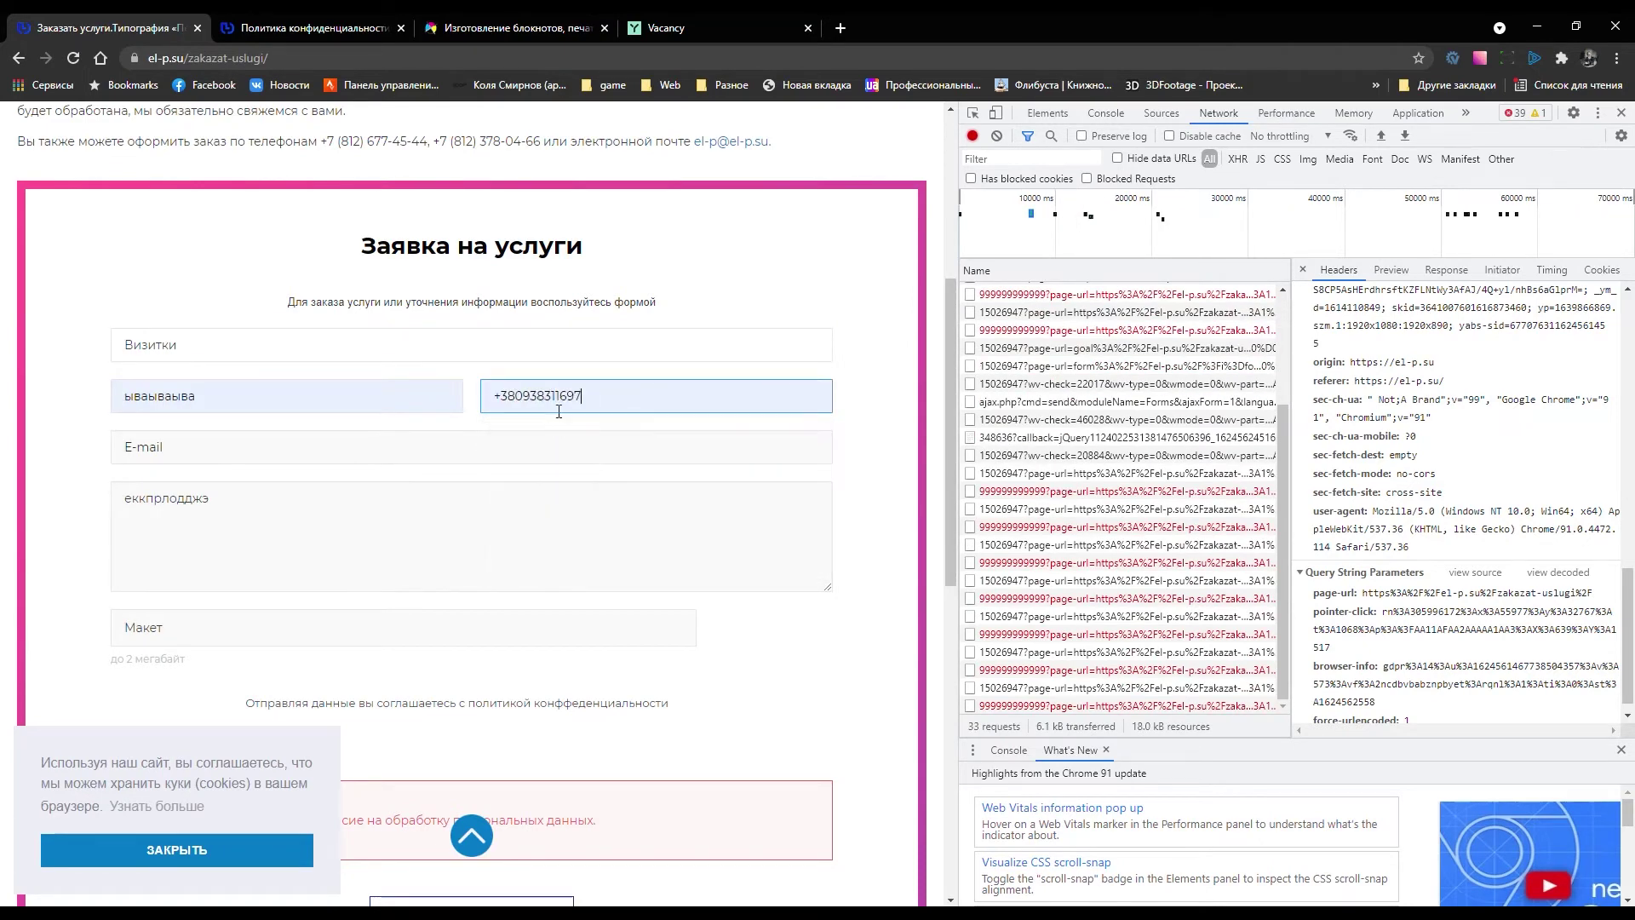
key("BackSpace")
type("5476787898909-")
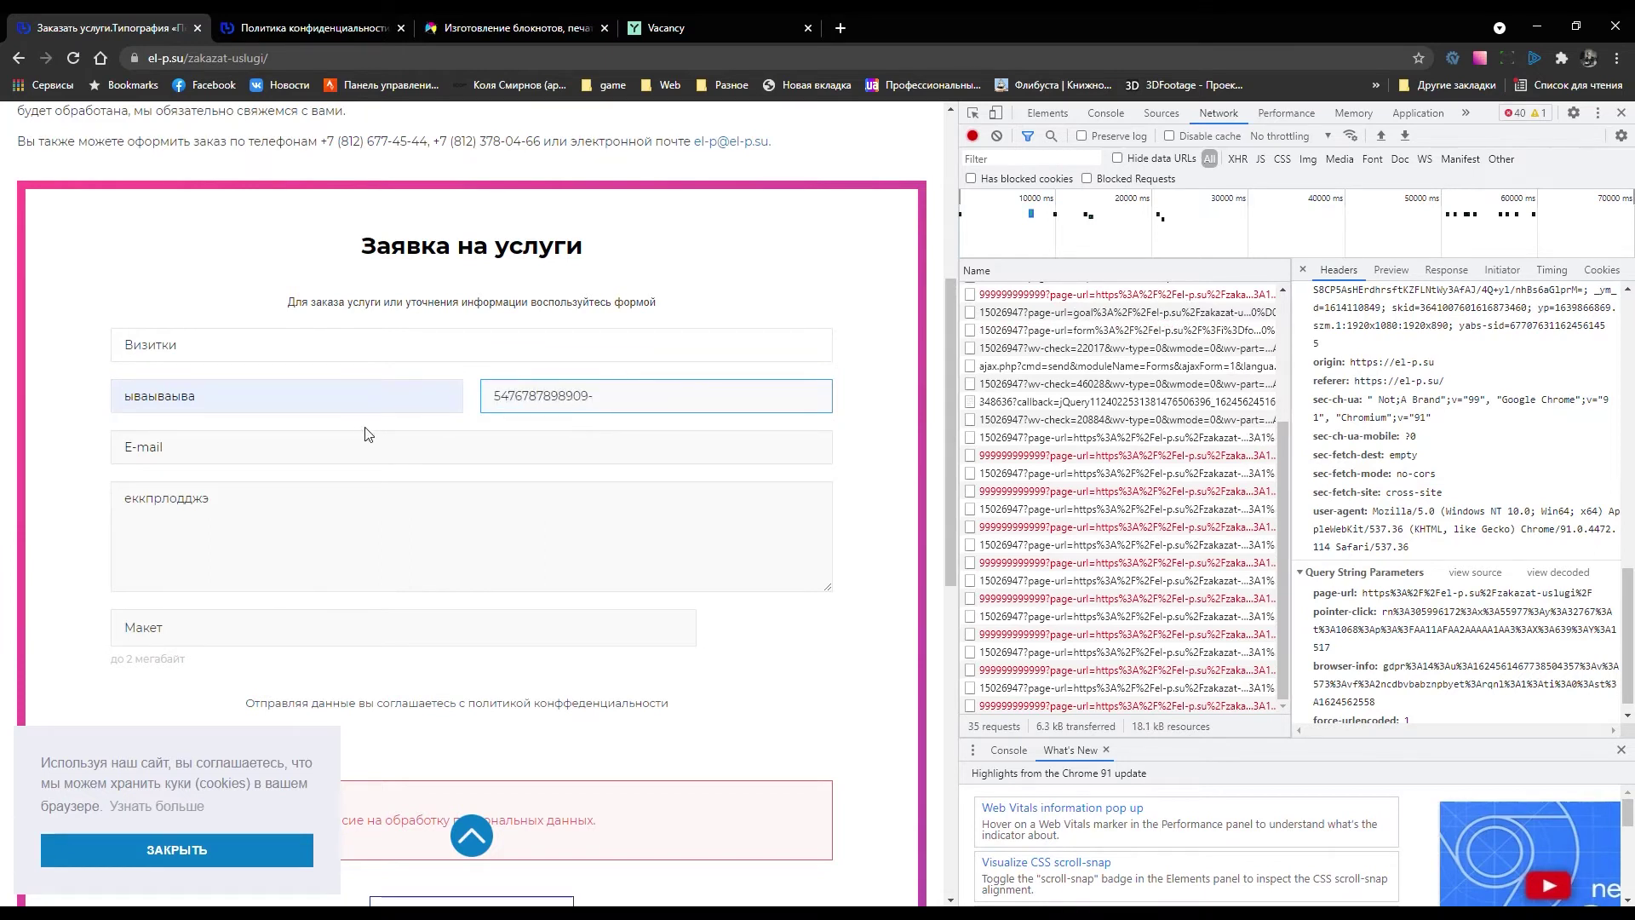
key("BackSpace")
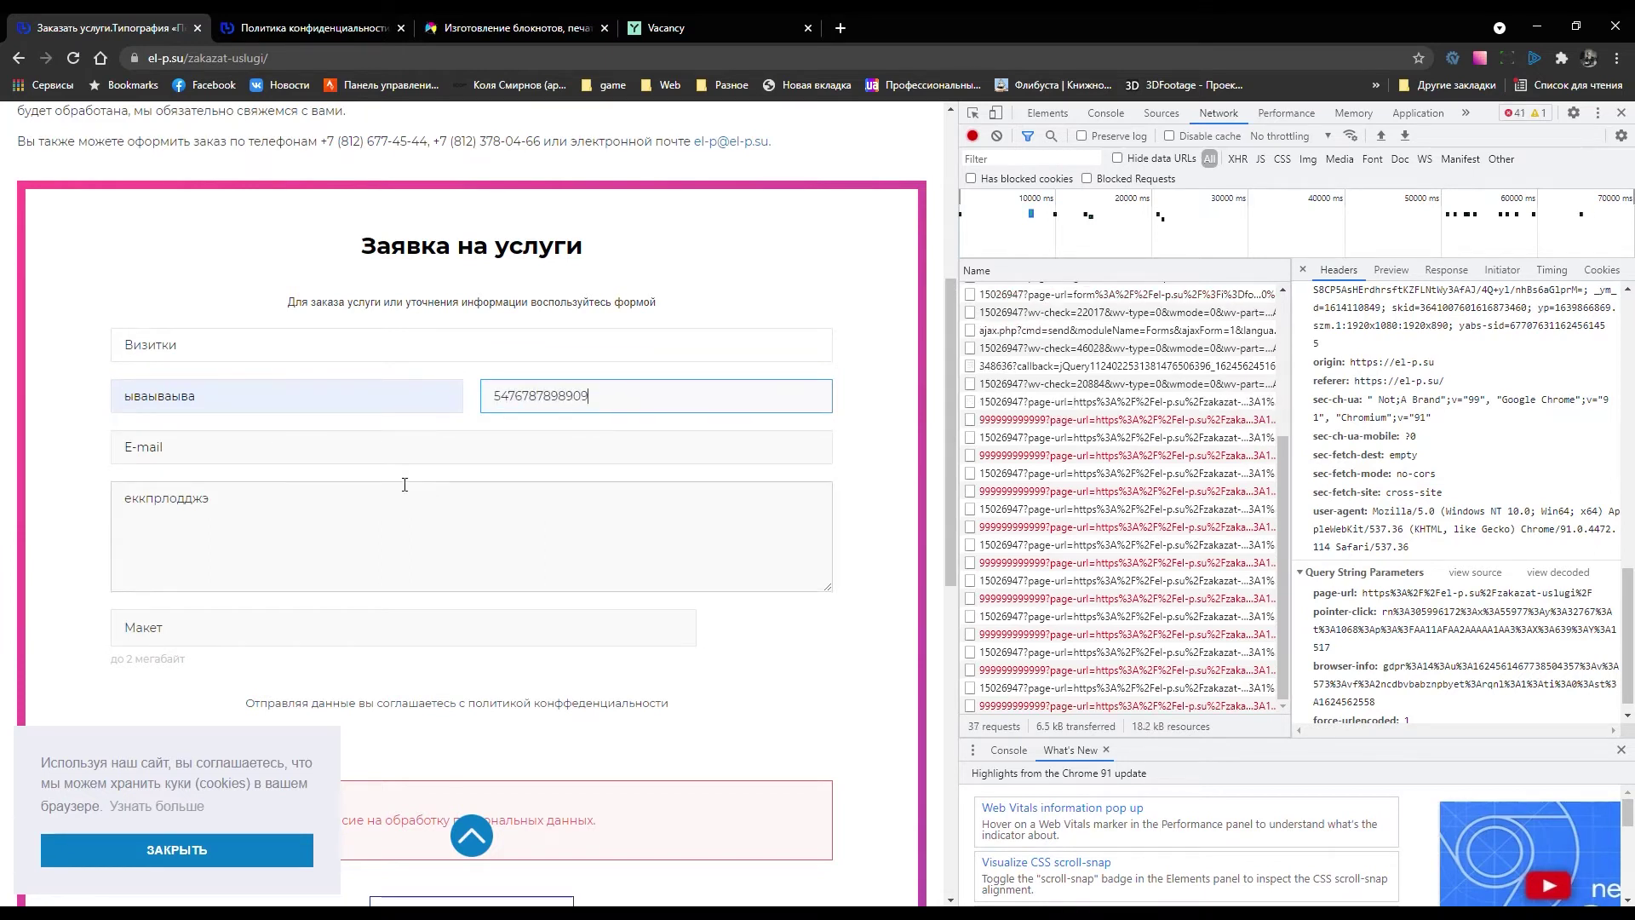
left_click(234, 627)
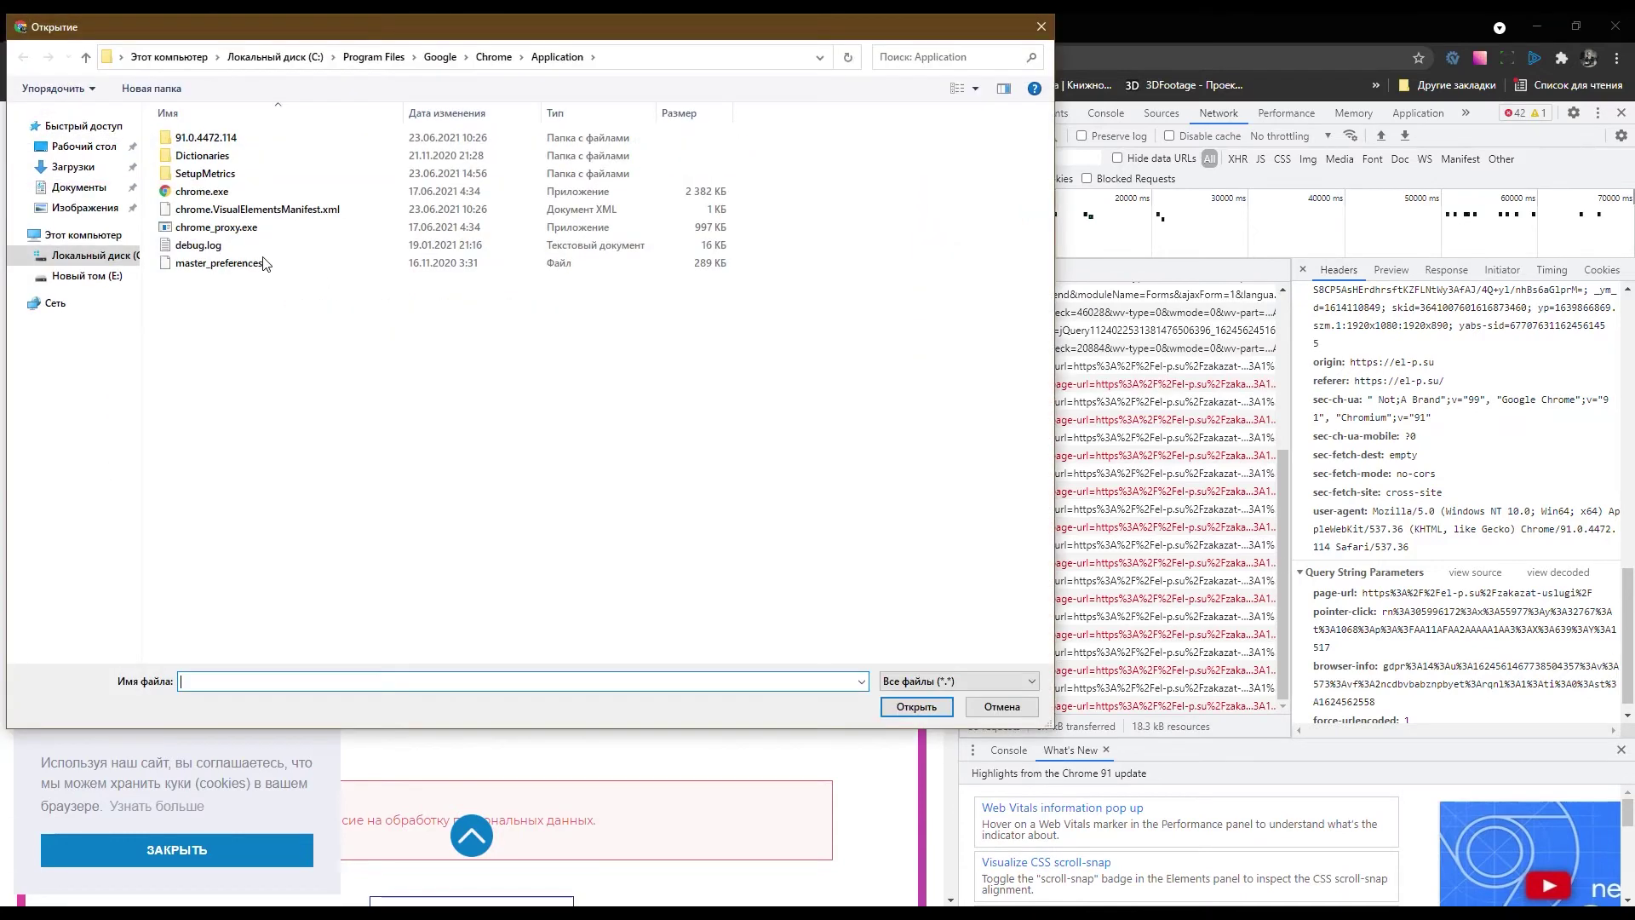
Step: Attach chrome.exe as the layout file and leave the privacy-policy tab opened by mistake
left_click(202, 191)
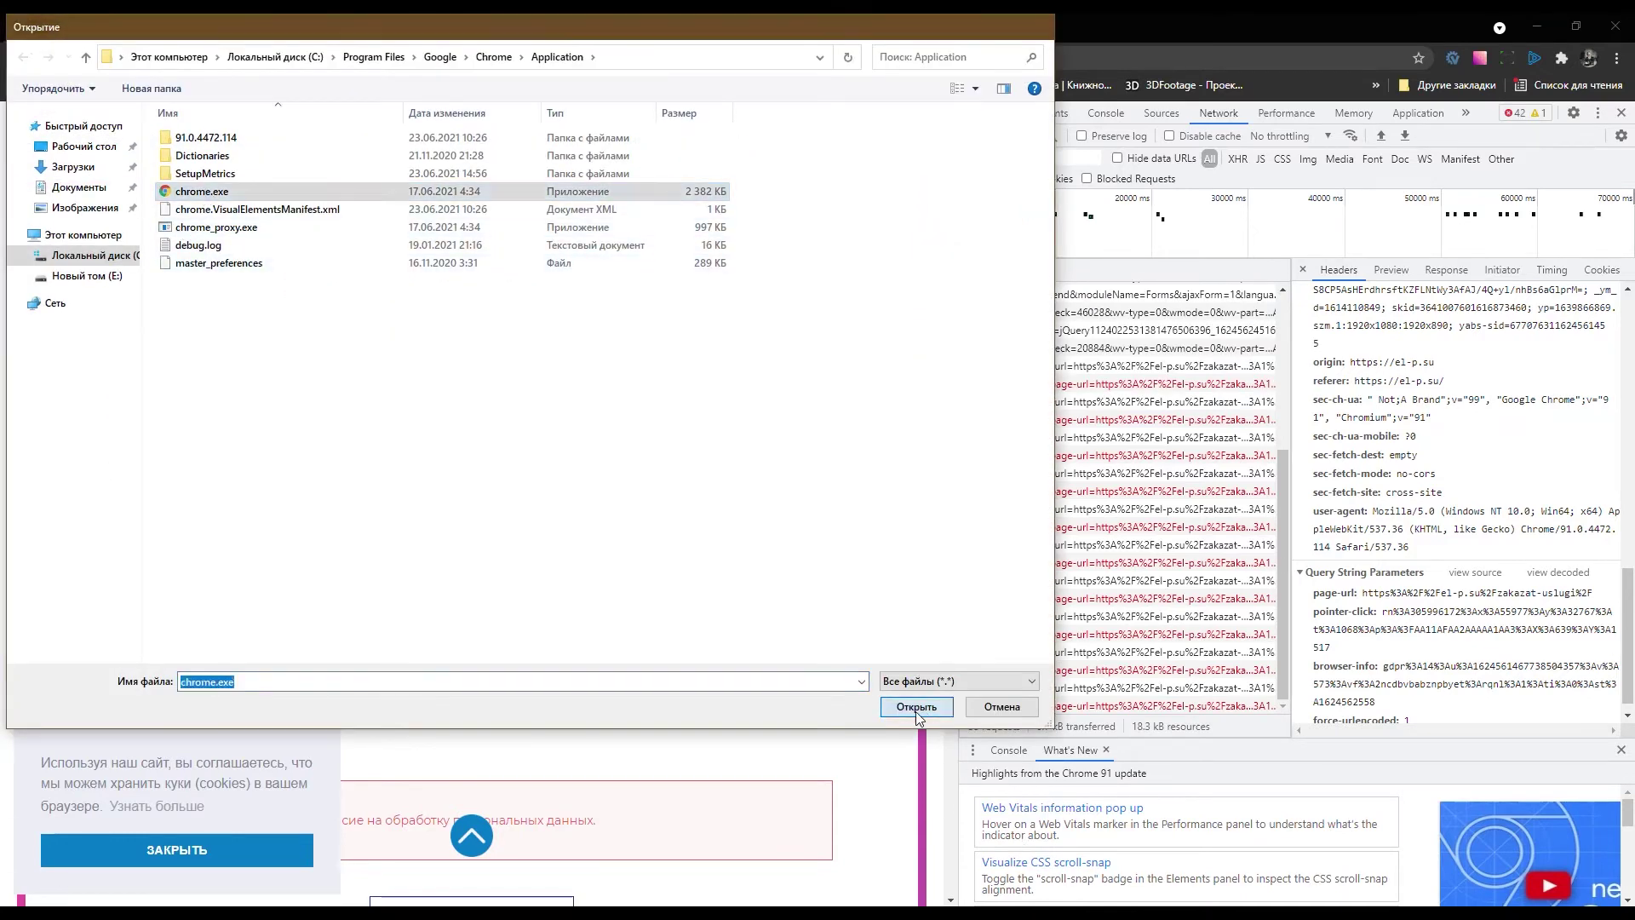
left_click(916, 708)
left_click(475, 448)
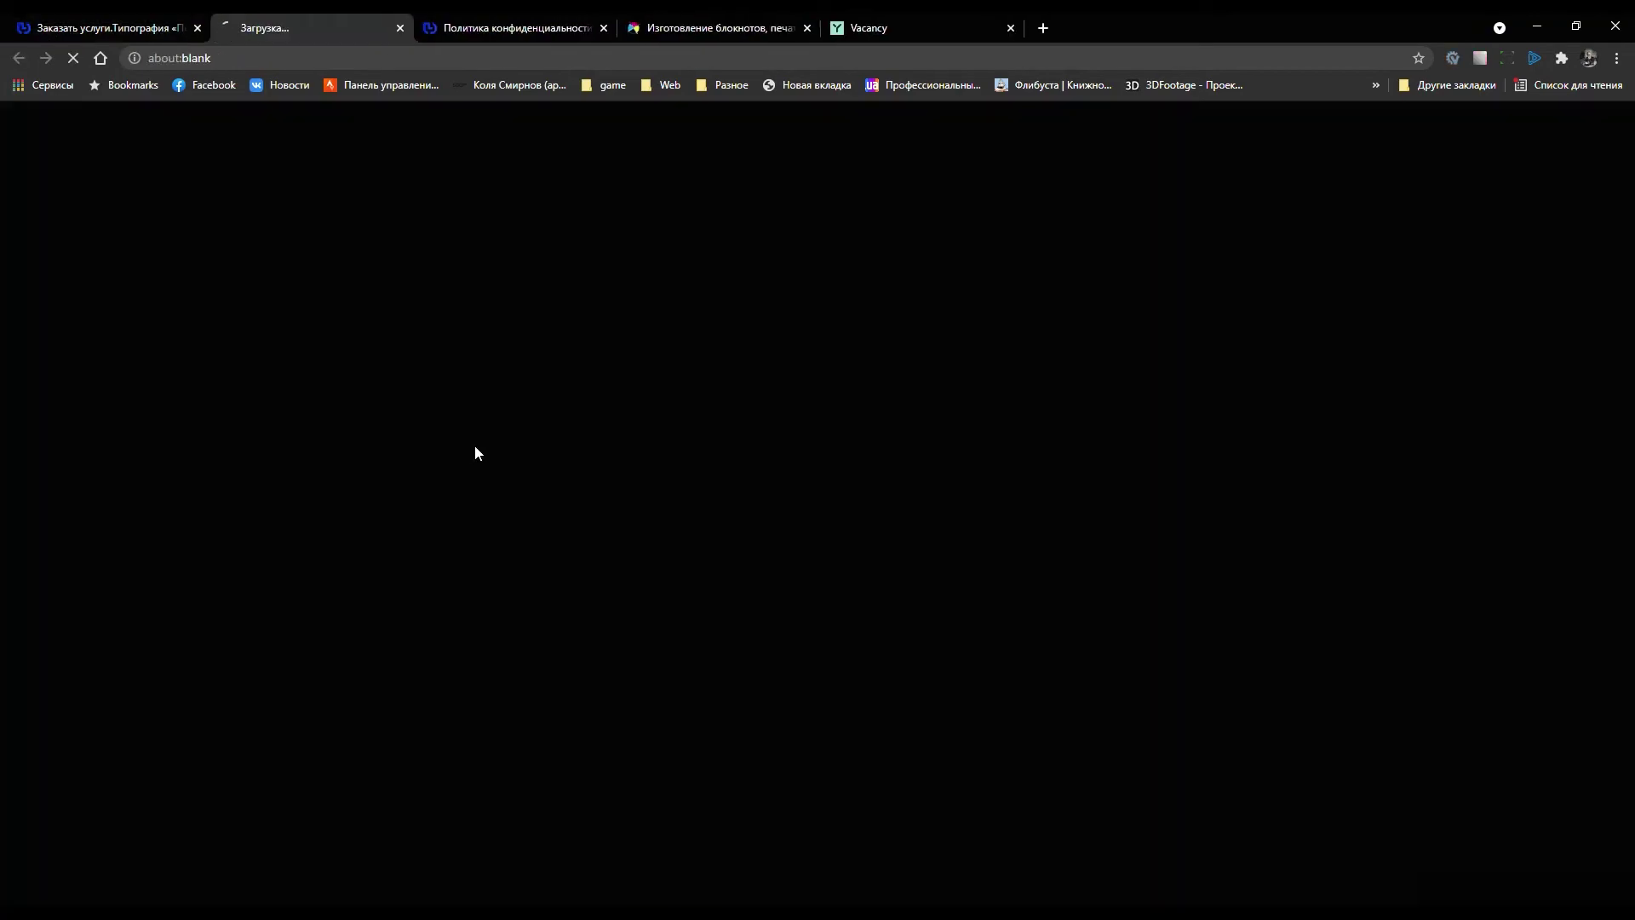
scroll(771, 466, "down", 10)
scroll(771, 467, "down", 5)
scroll(771, 467, "down", 5)
key("ctrl+shift+Tab")
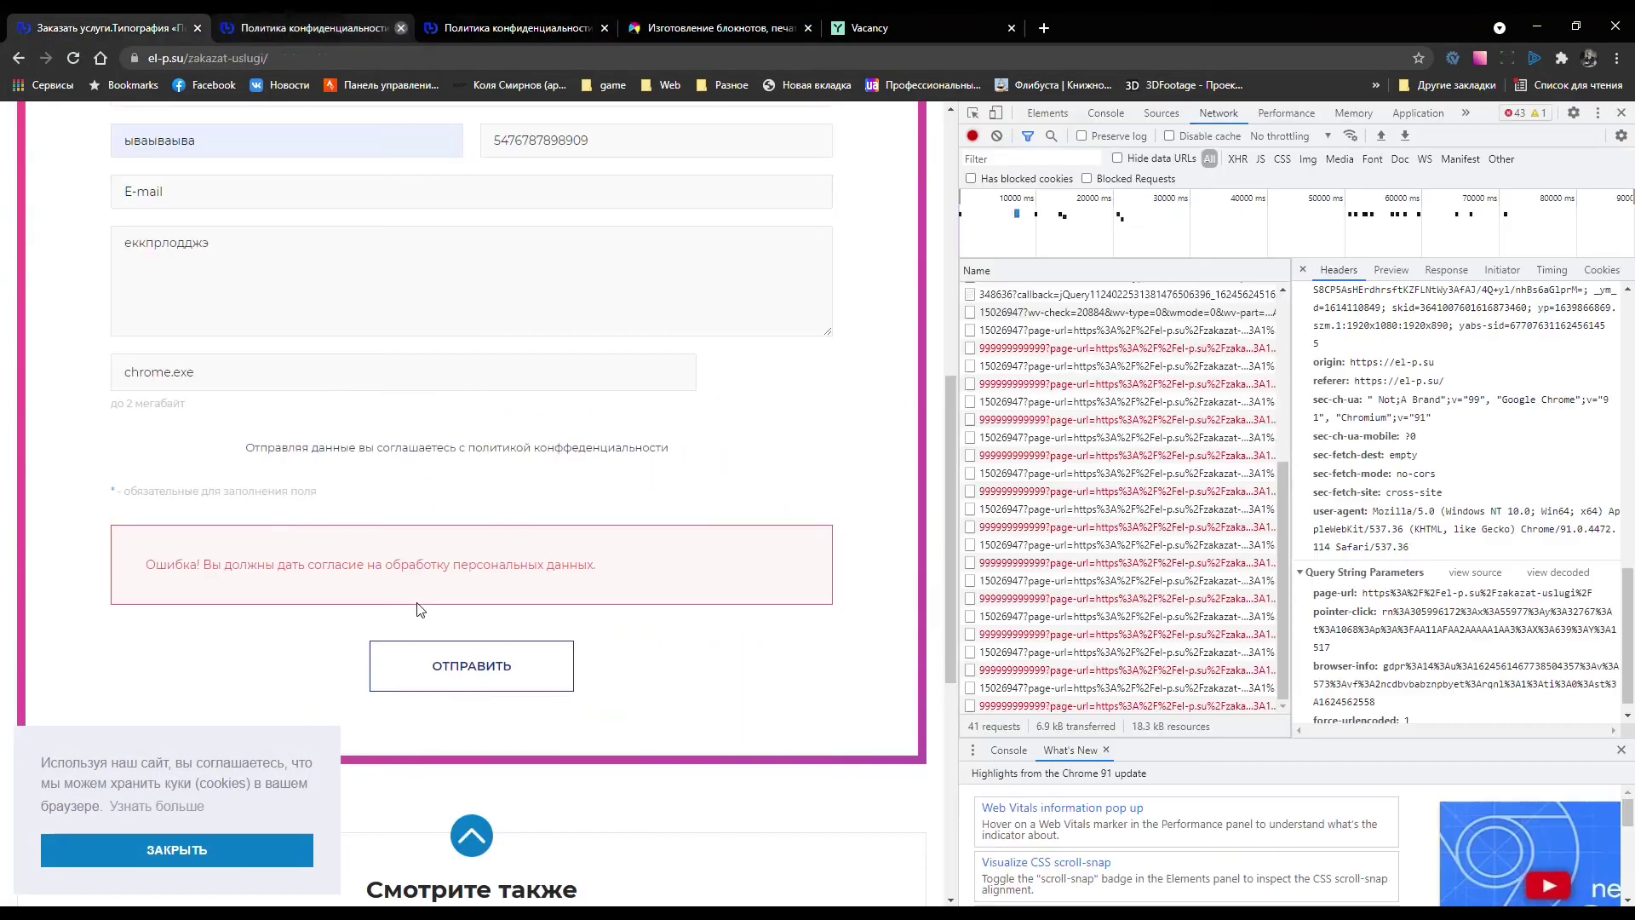
scroll(509, 602, "down", 1)
scroll(500, 493, "up", 1)
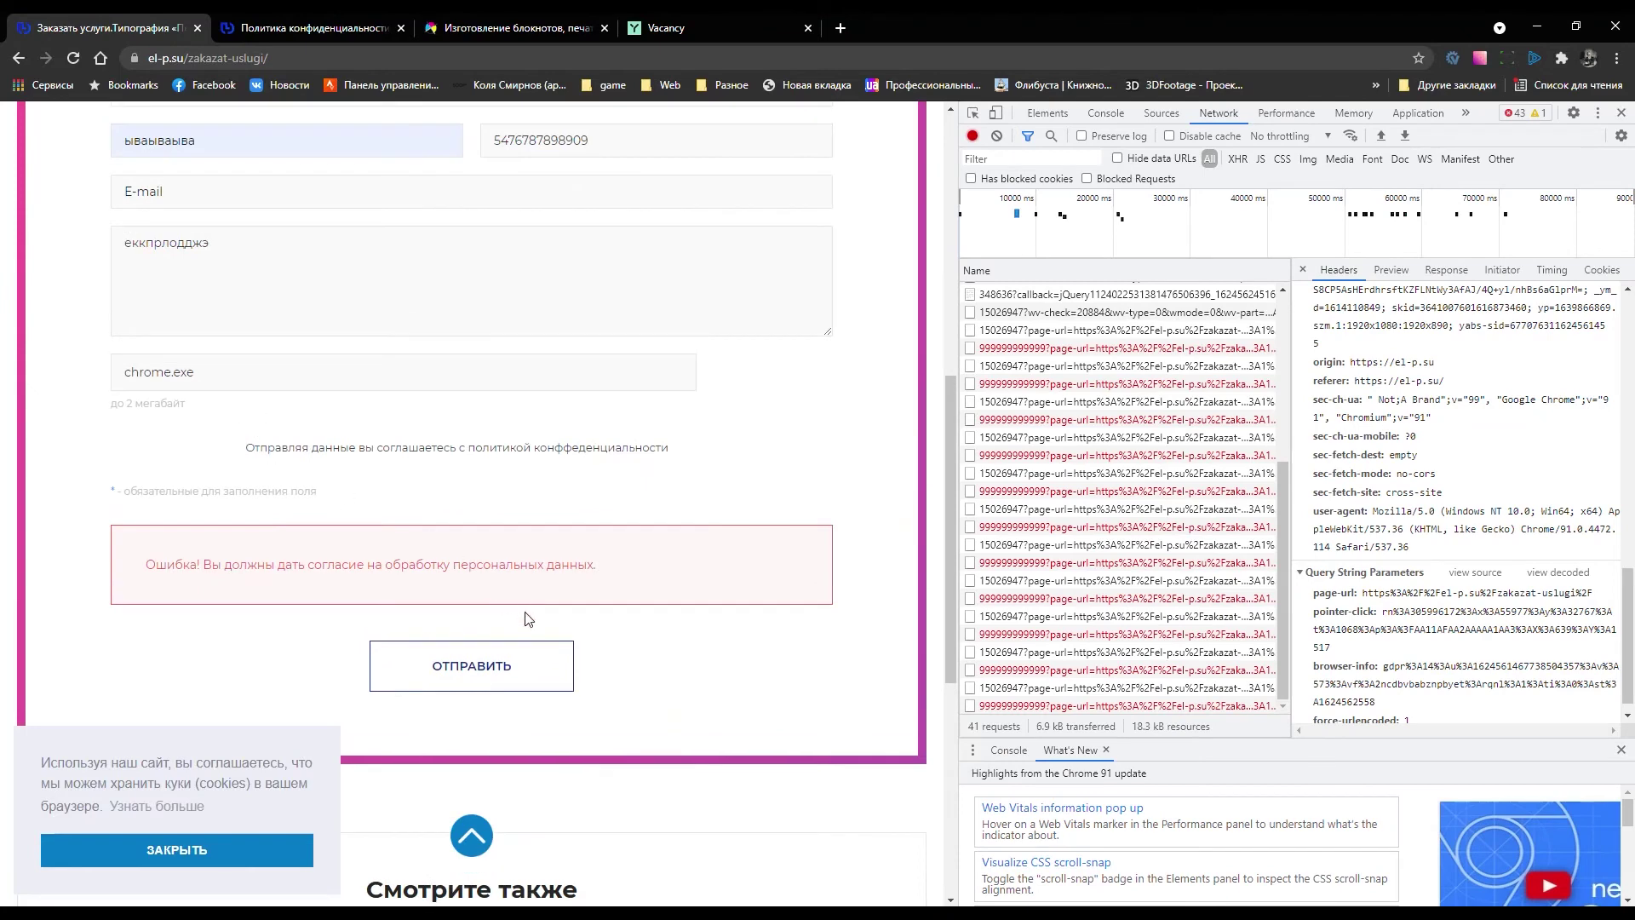
Step: Resubmit the order form until 'Данные успешно отправлены!' appears
left_click(485, 686)
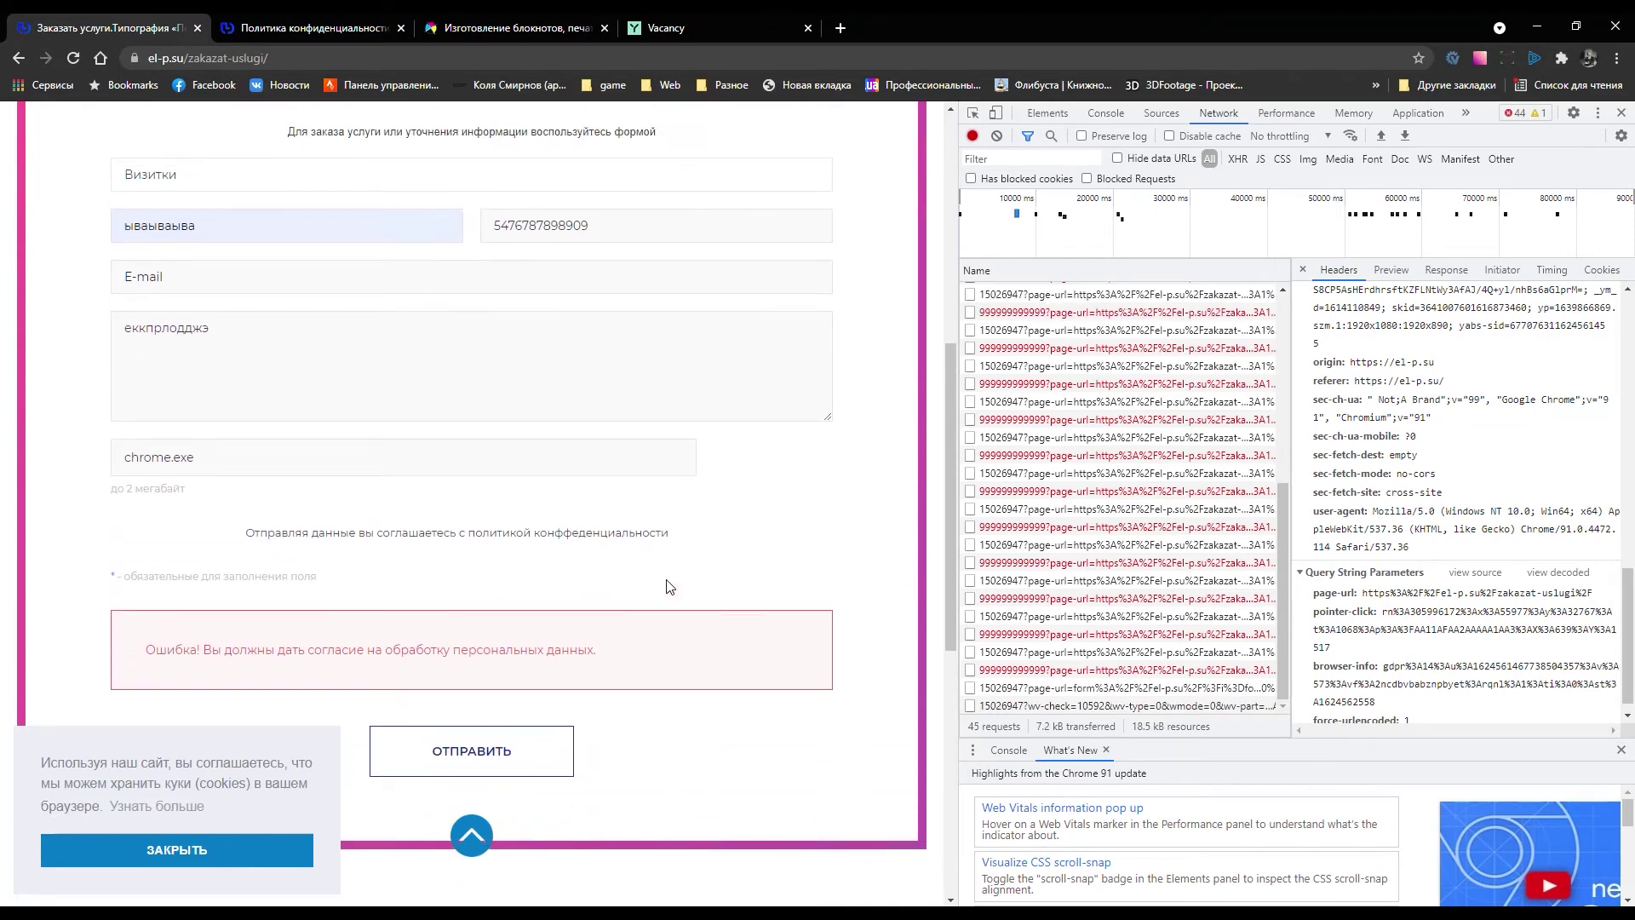
left_click(507, 764)
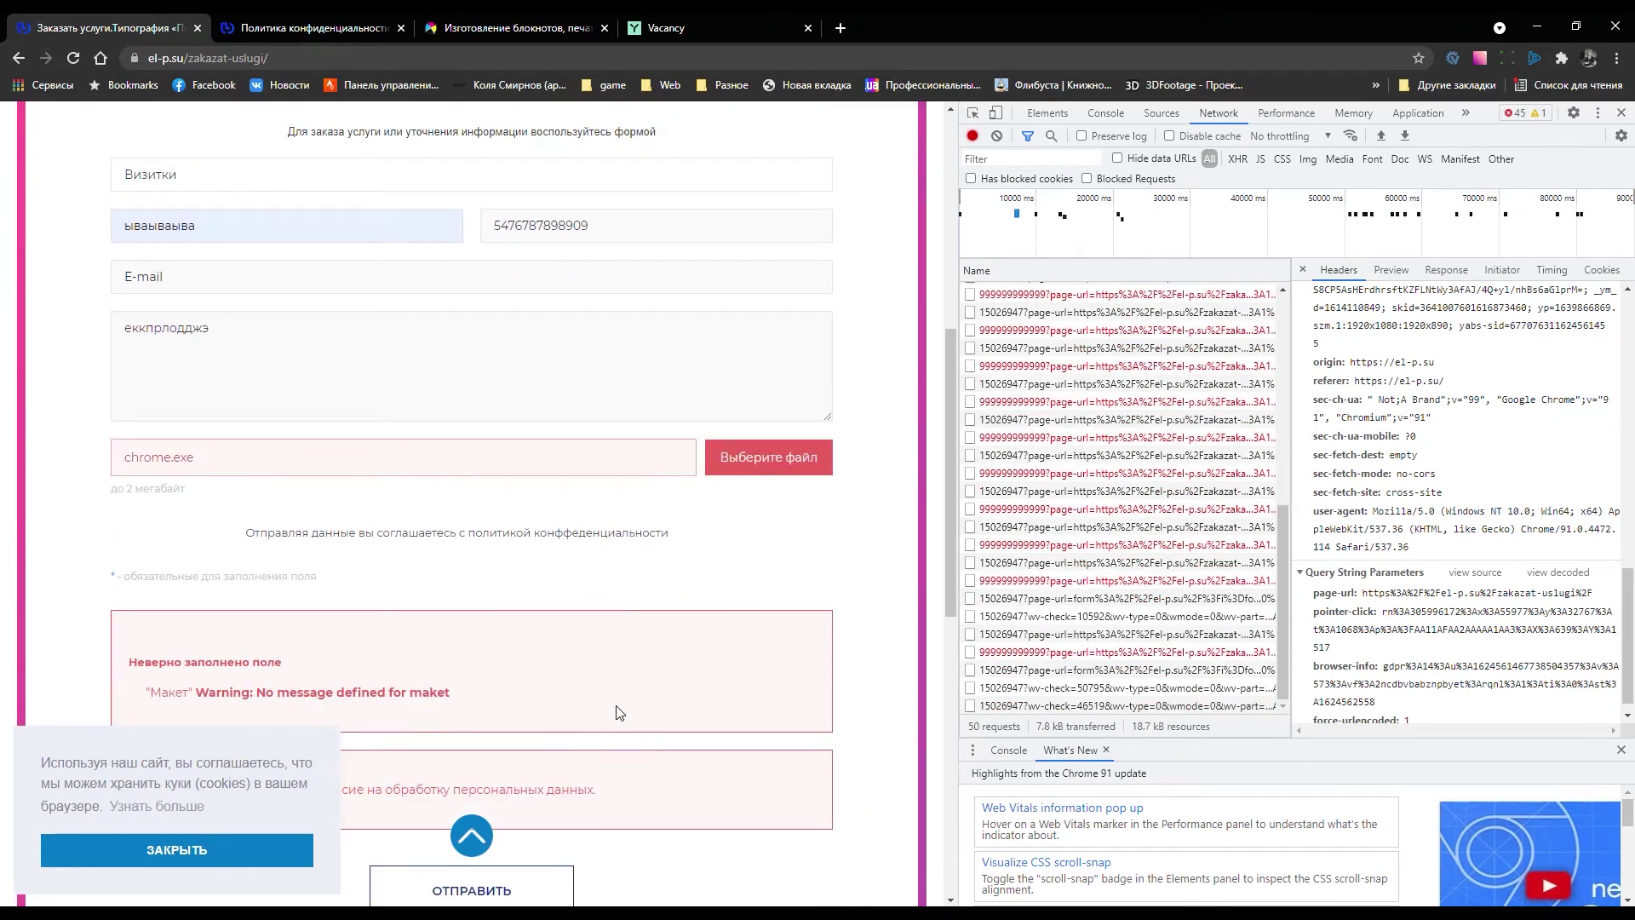
scroll(615, 673, "down", 1)
left_click(753, 380)
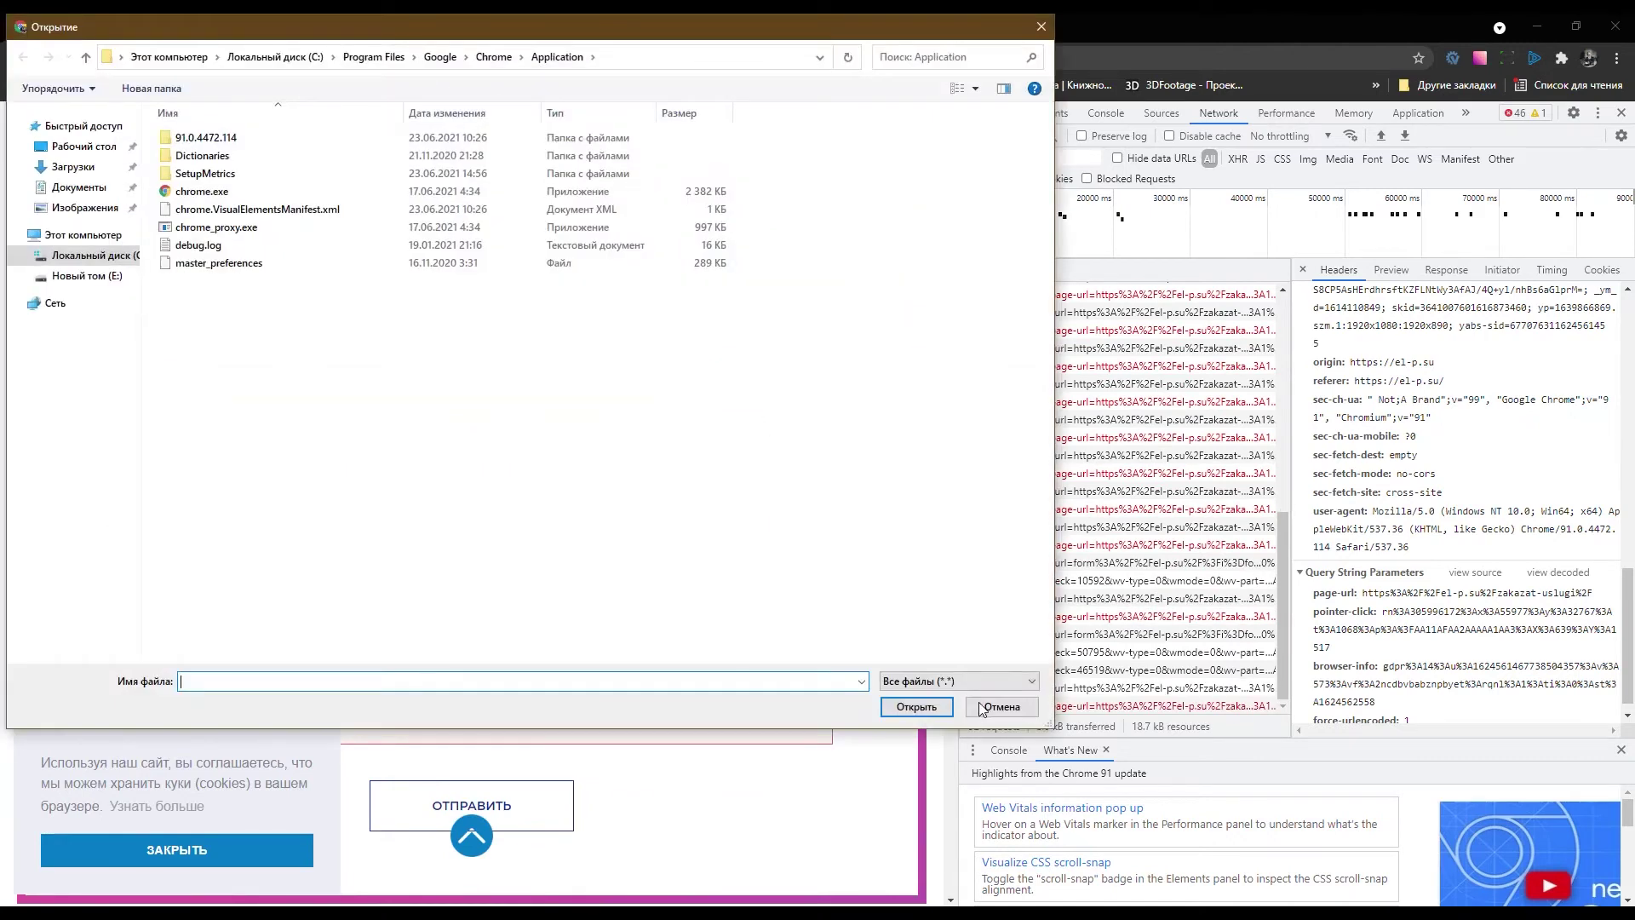
left_click(1005, 707)
scroll(723, 548, "down", 2)
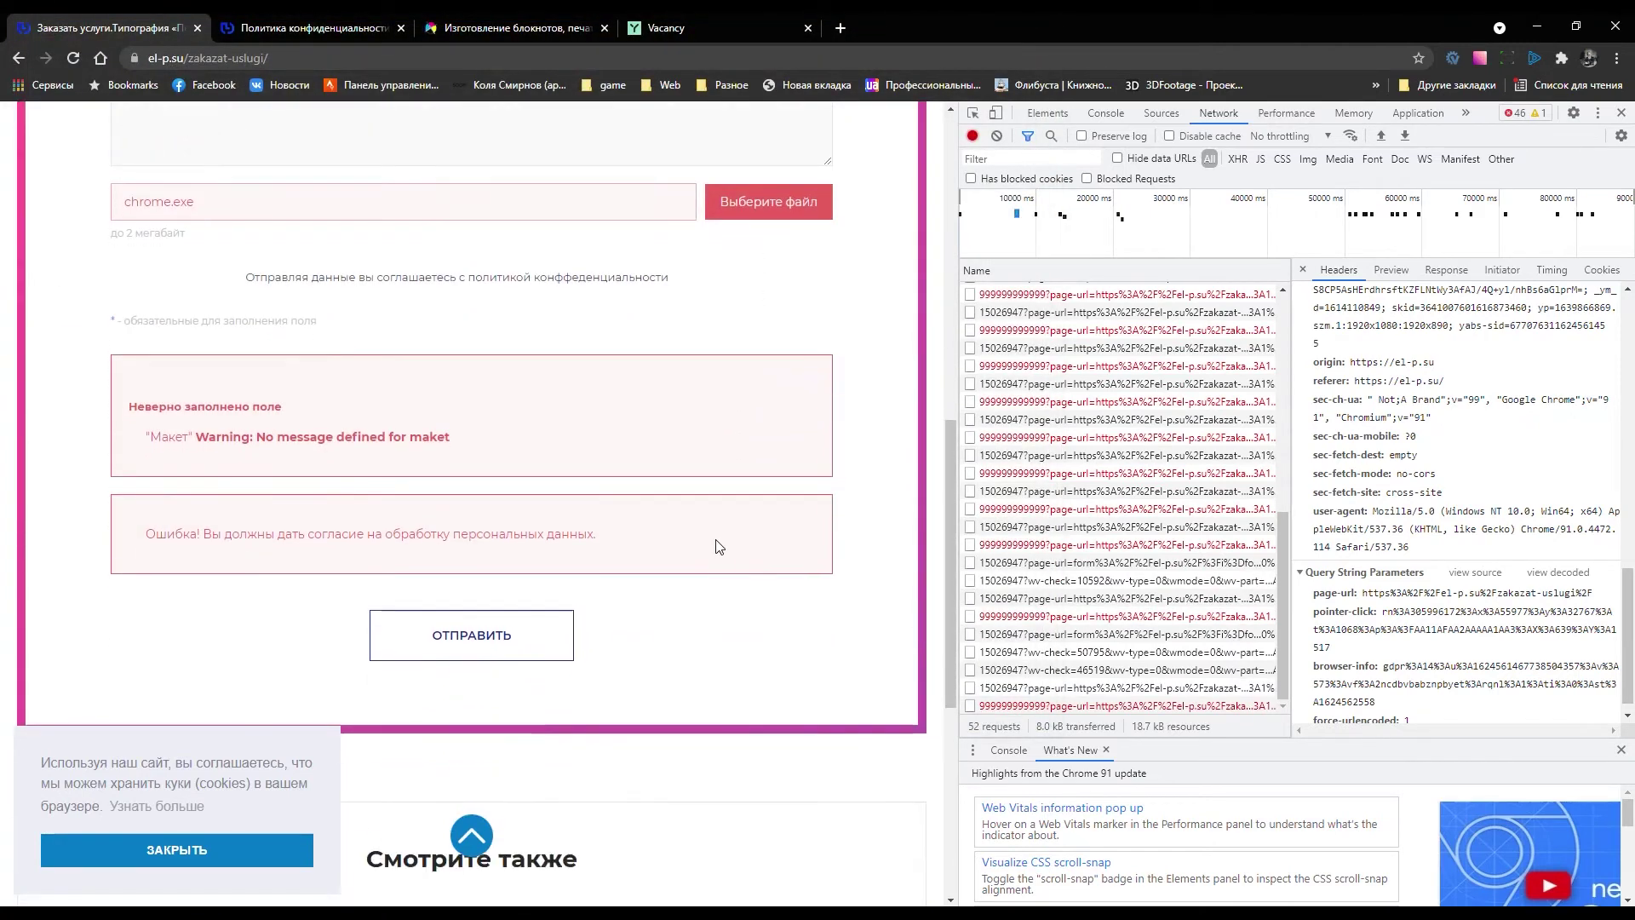
left_click(500, 637)
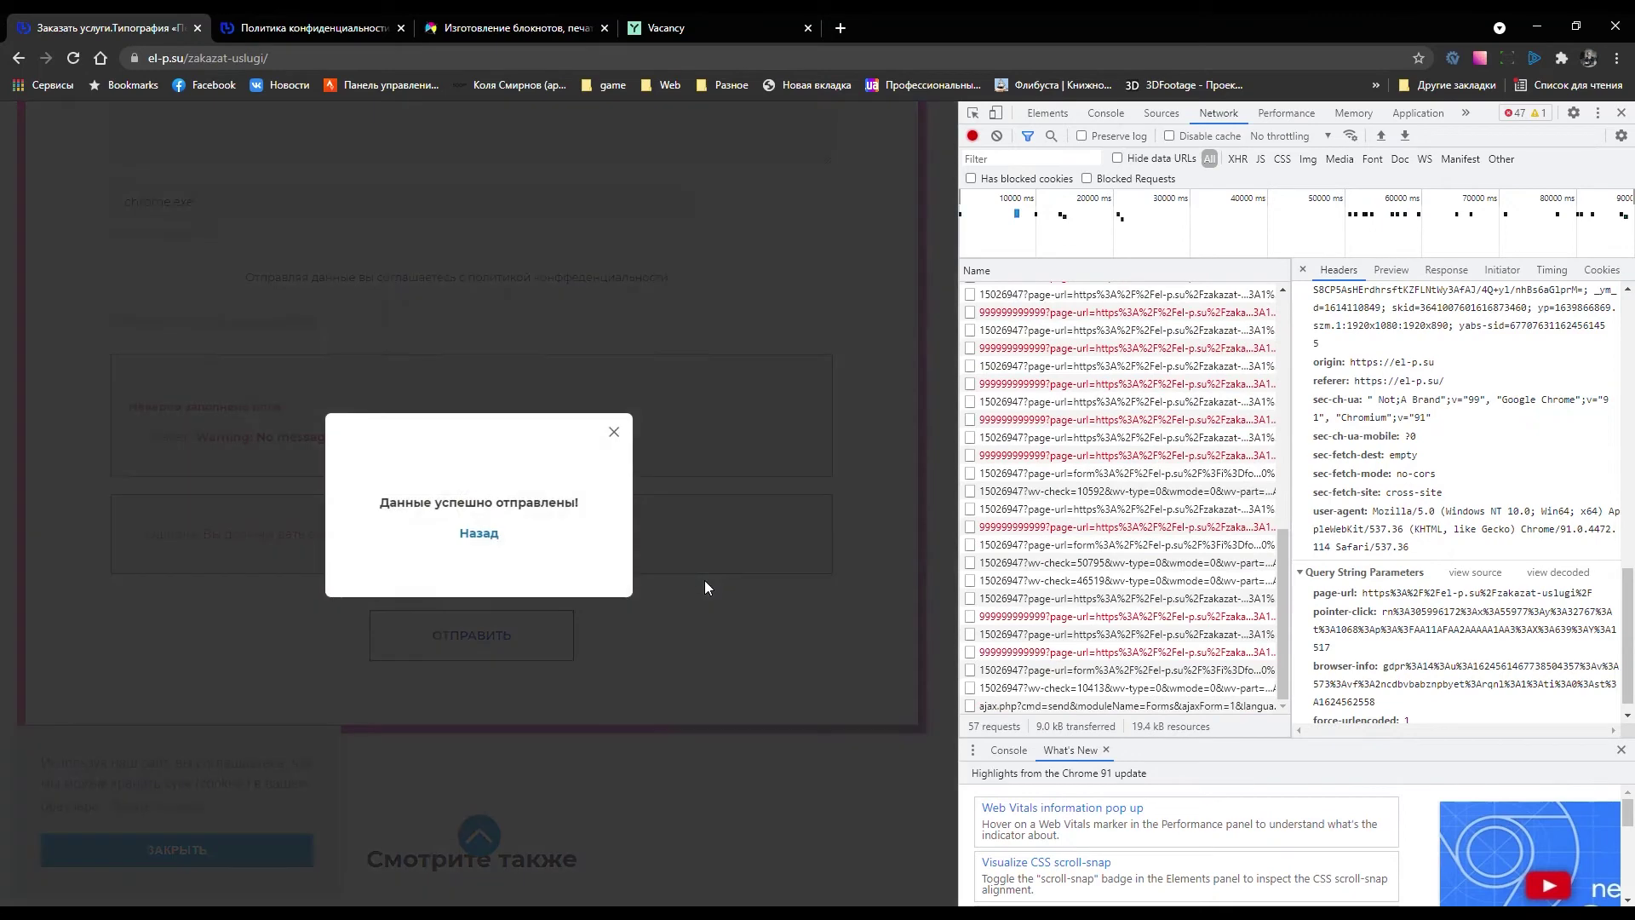
Step: Inspect the Headers of the first logged request and the next one, a POST returning 200
scroll(526, 510, "down", 3)
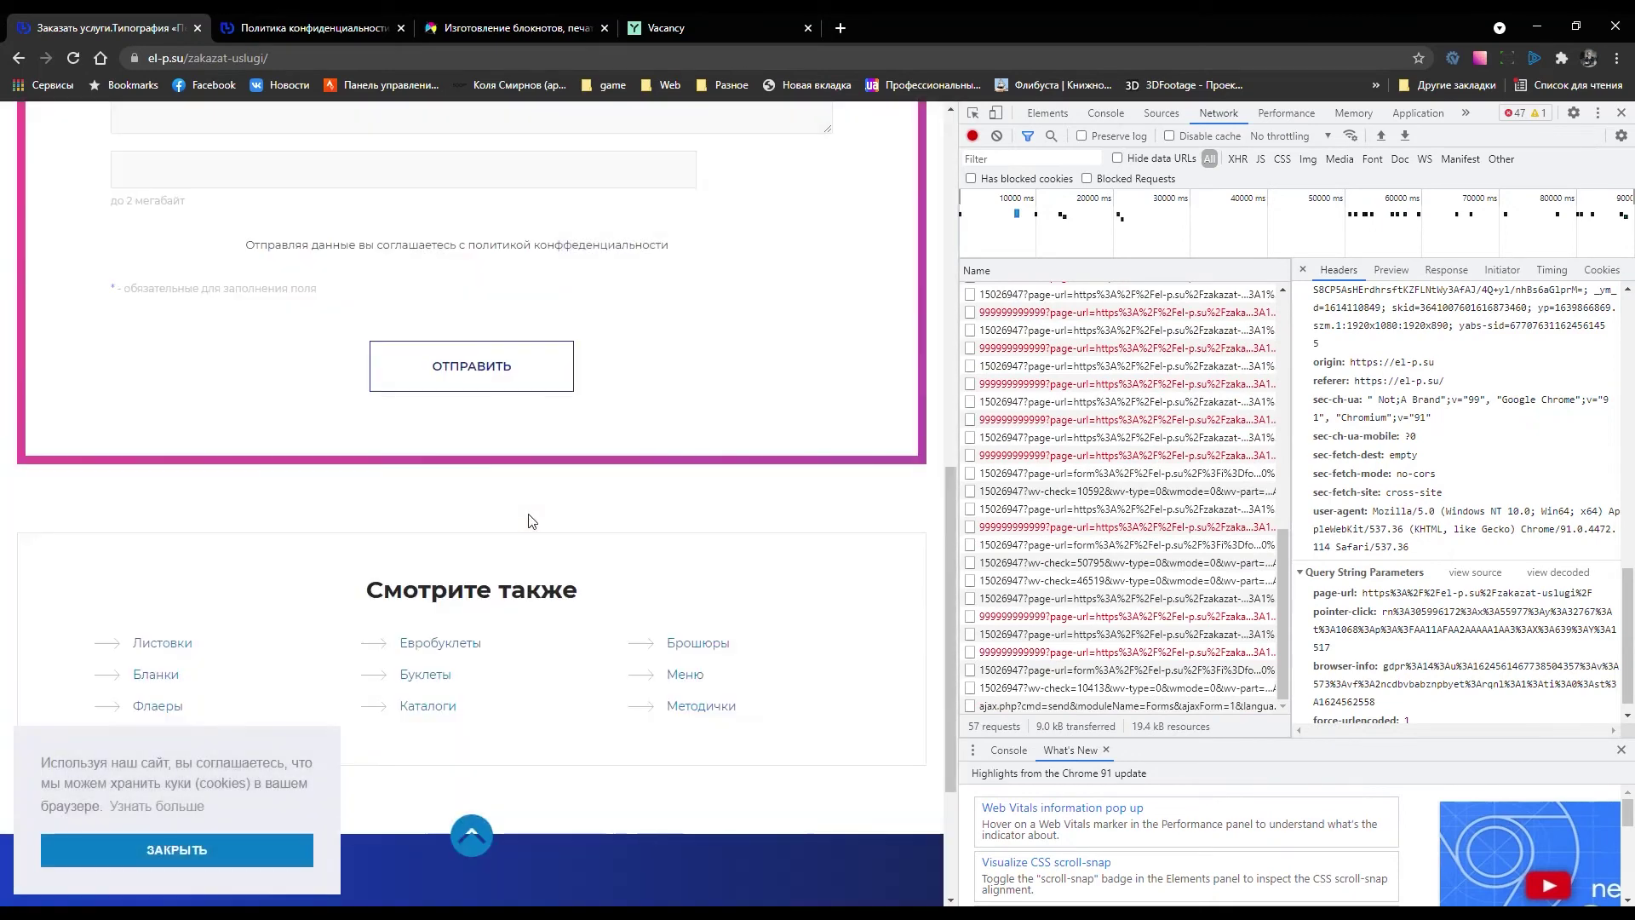
scroll(545, 528, "up", 1)
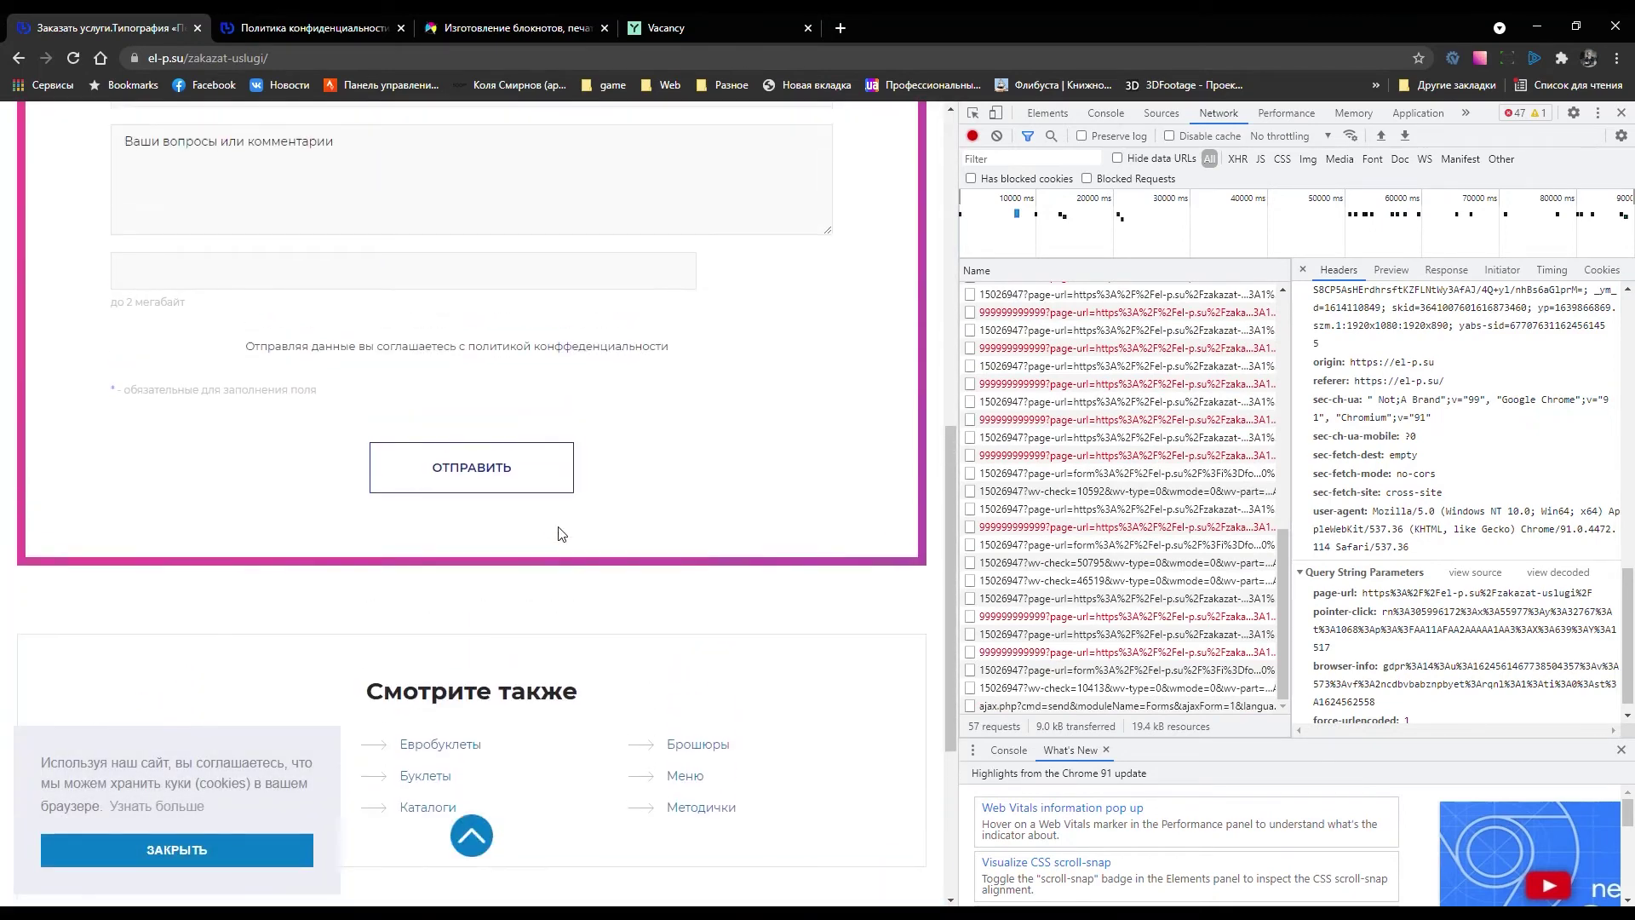
scroll(558, 536, "up", 1)
scroll(1076, 475, "up", 5)
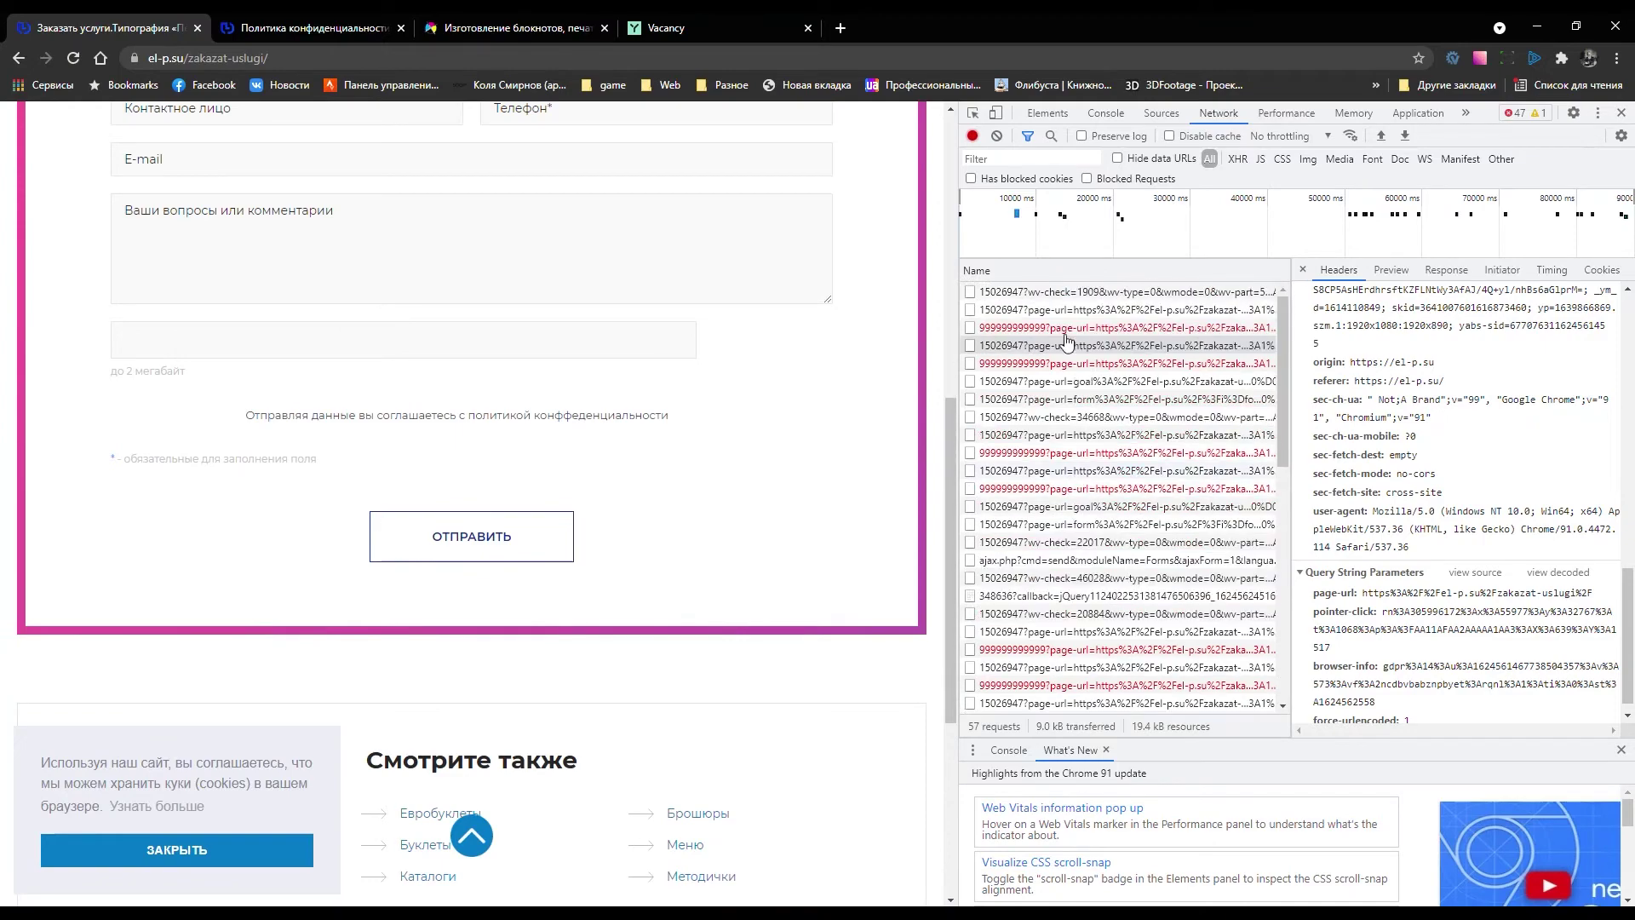
left_click(1047, 293)
scroll(1410, 477, "down", 5)
scroll(1409, 478, "up", 5)
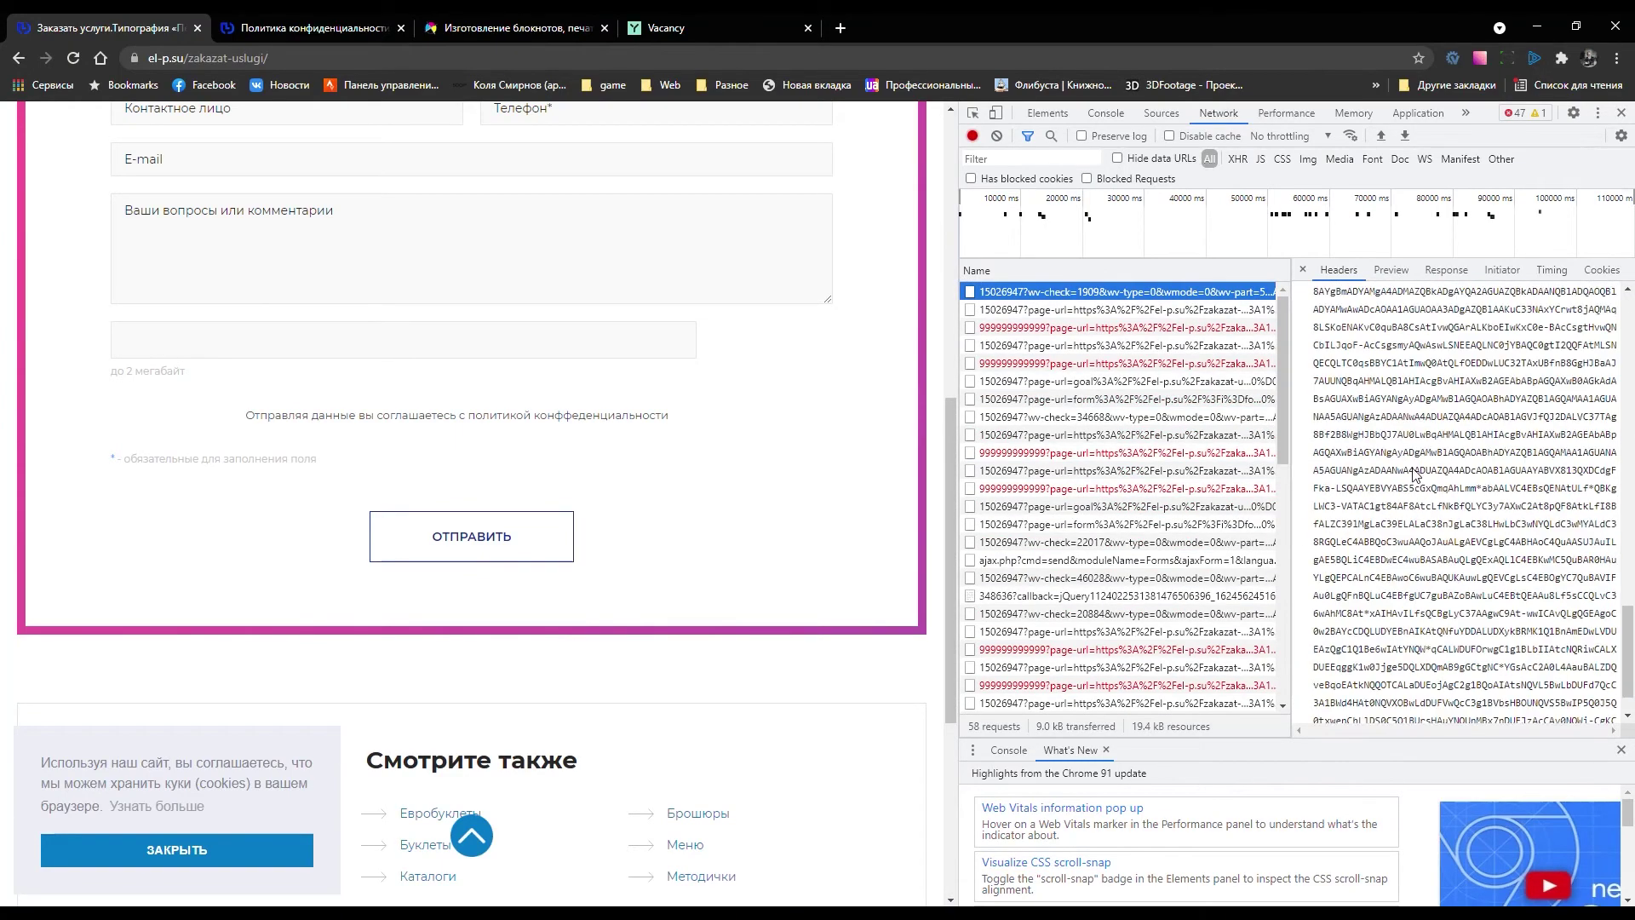
key("Down")
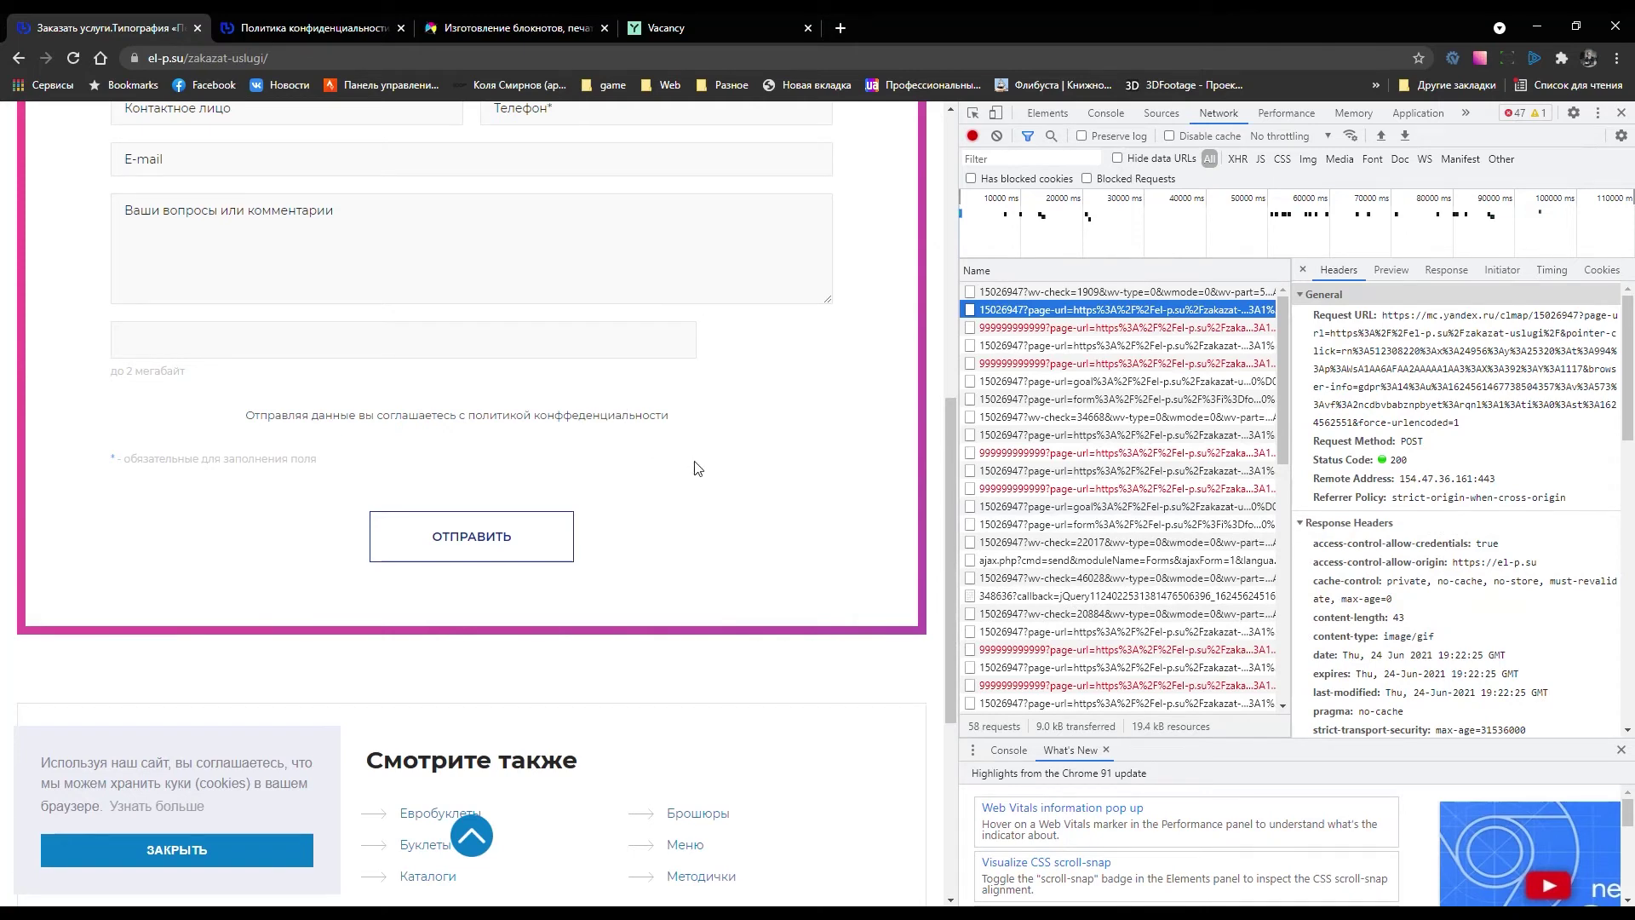
scroll(792, 432, "up", 4)
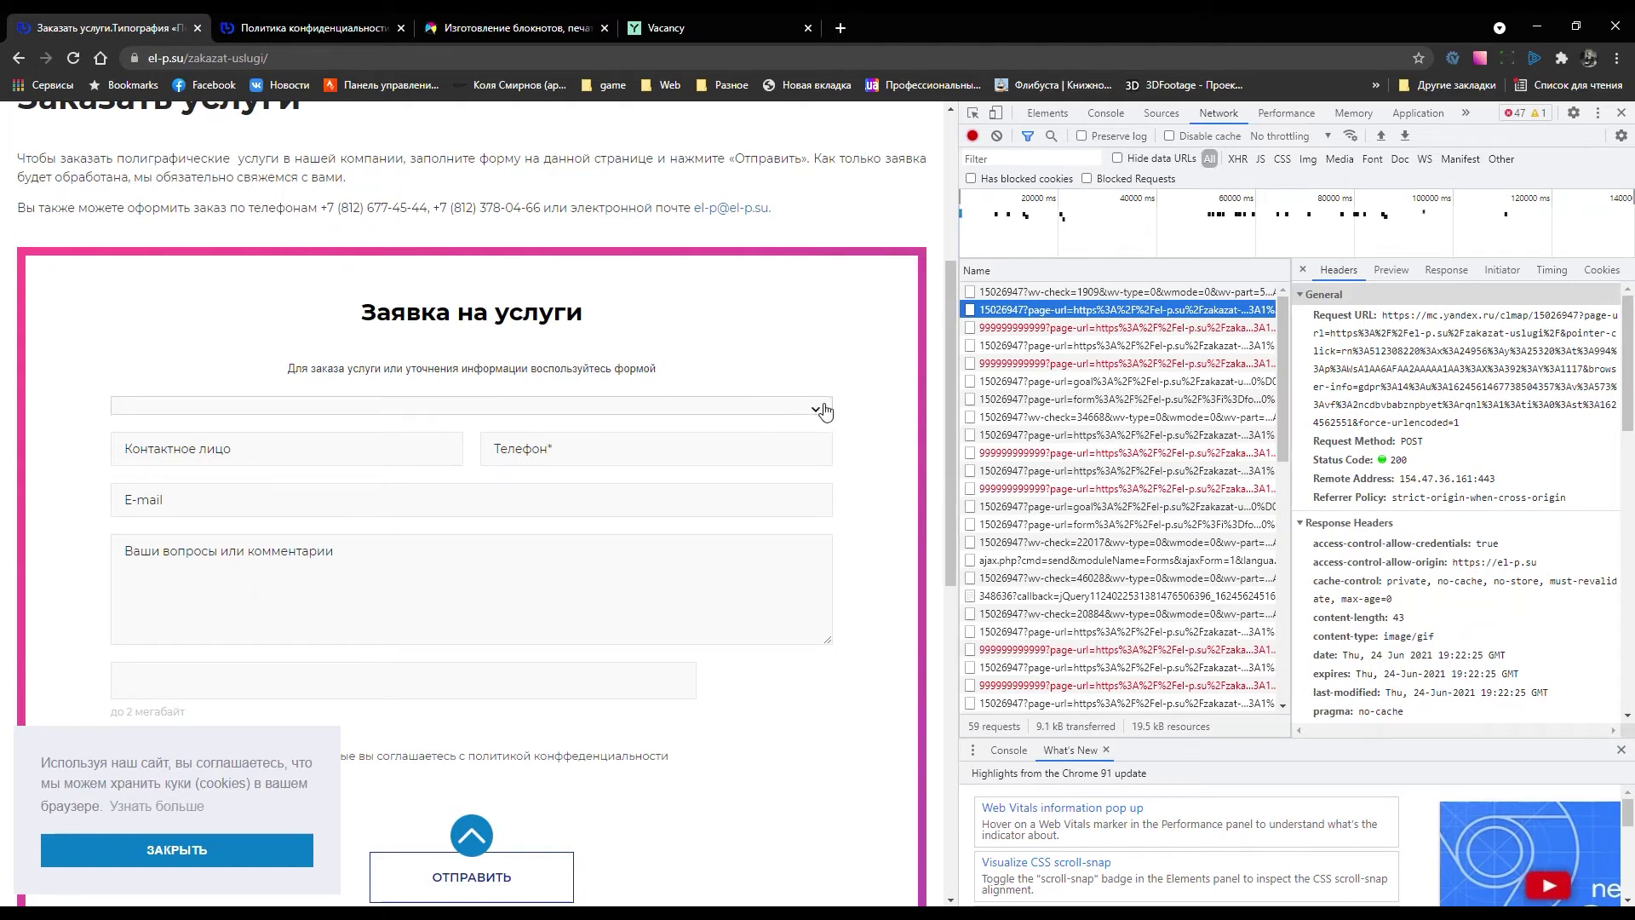
Step: Select Цифровая печать as the service in the order form
left_click(243, 406)
left_click(315, 467)
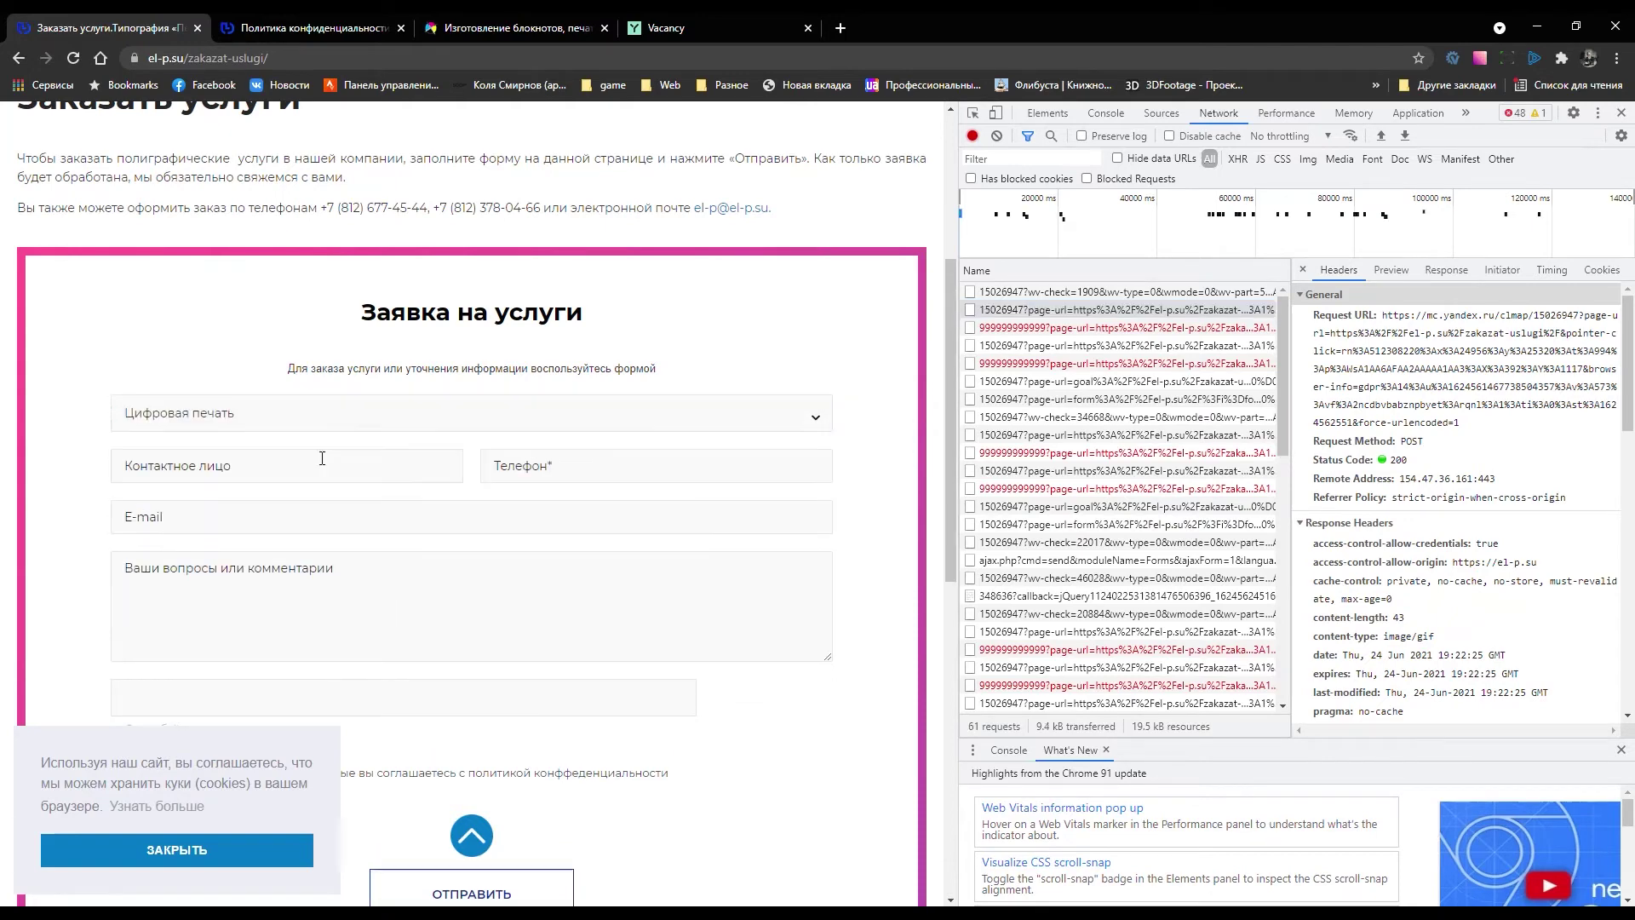
scroll(788, 374, "down", 1)
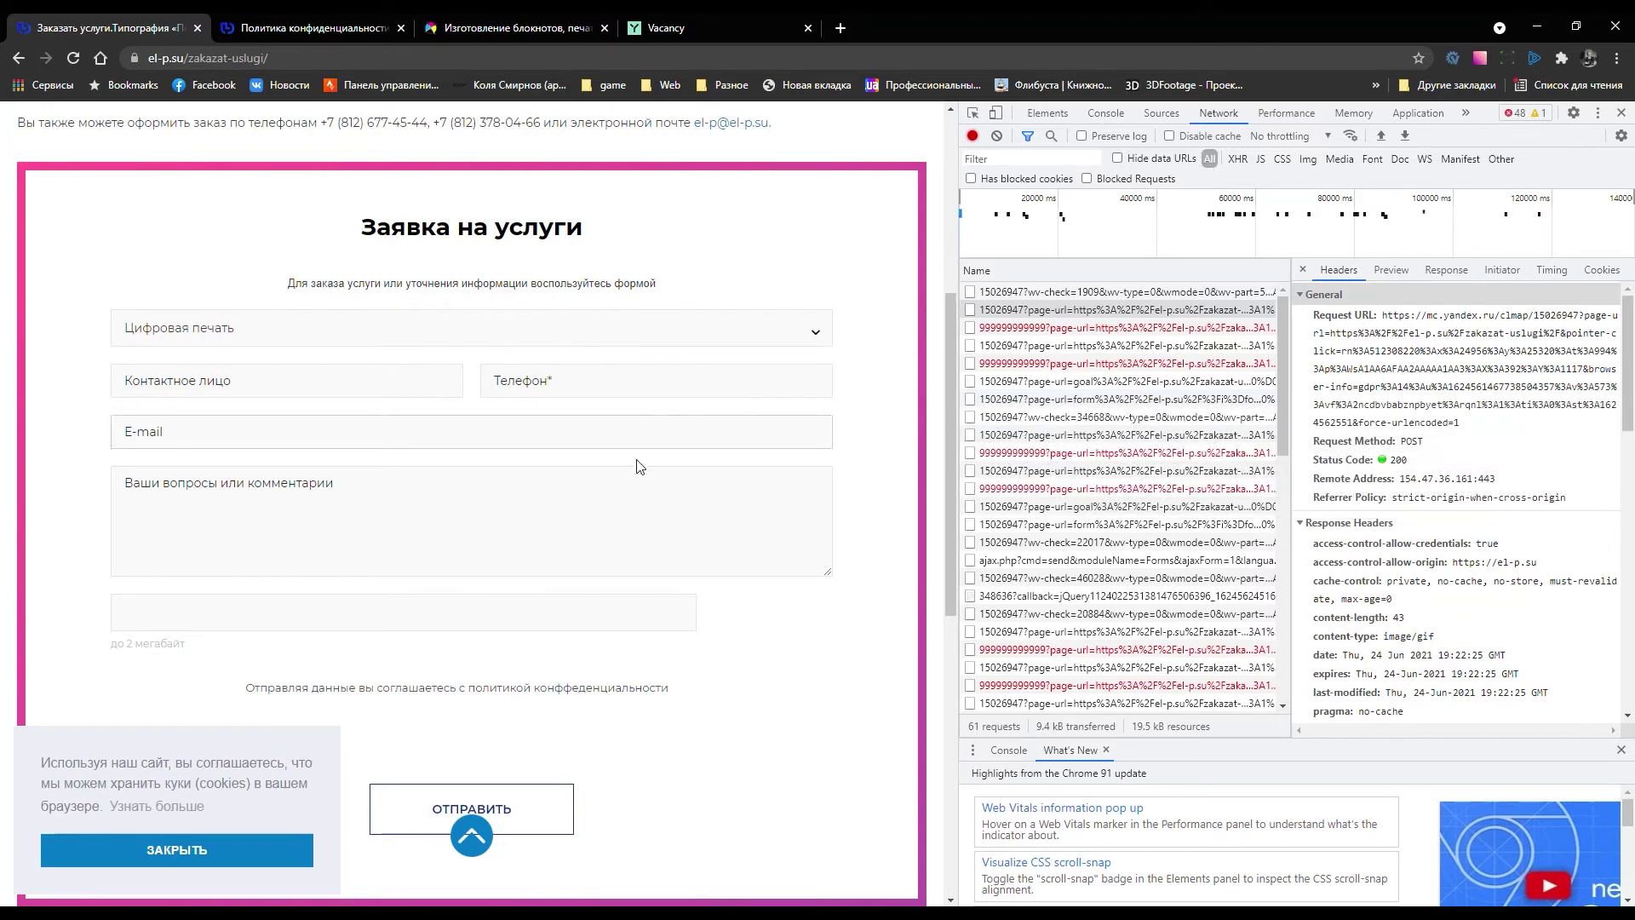
scroll(602, 503, "down", 4)
scroll(610, 505, "up", 2)
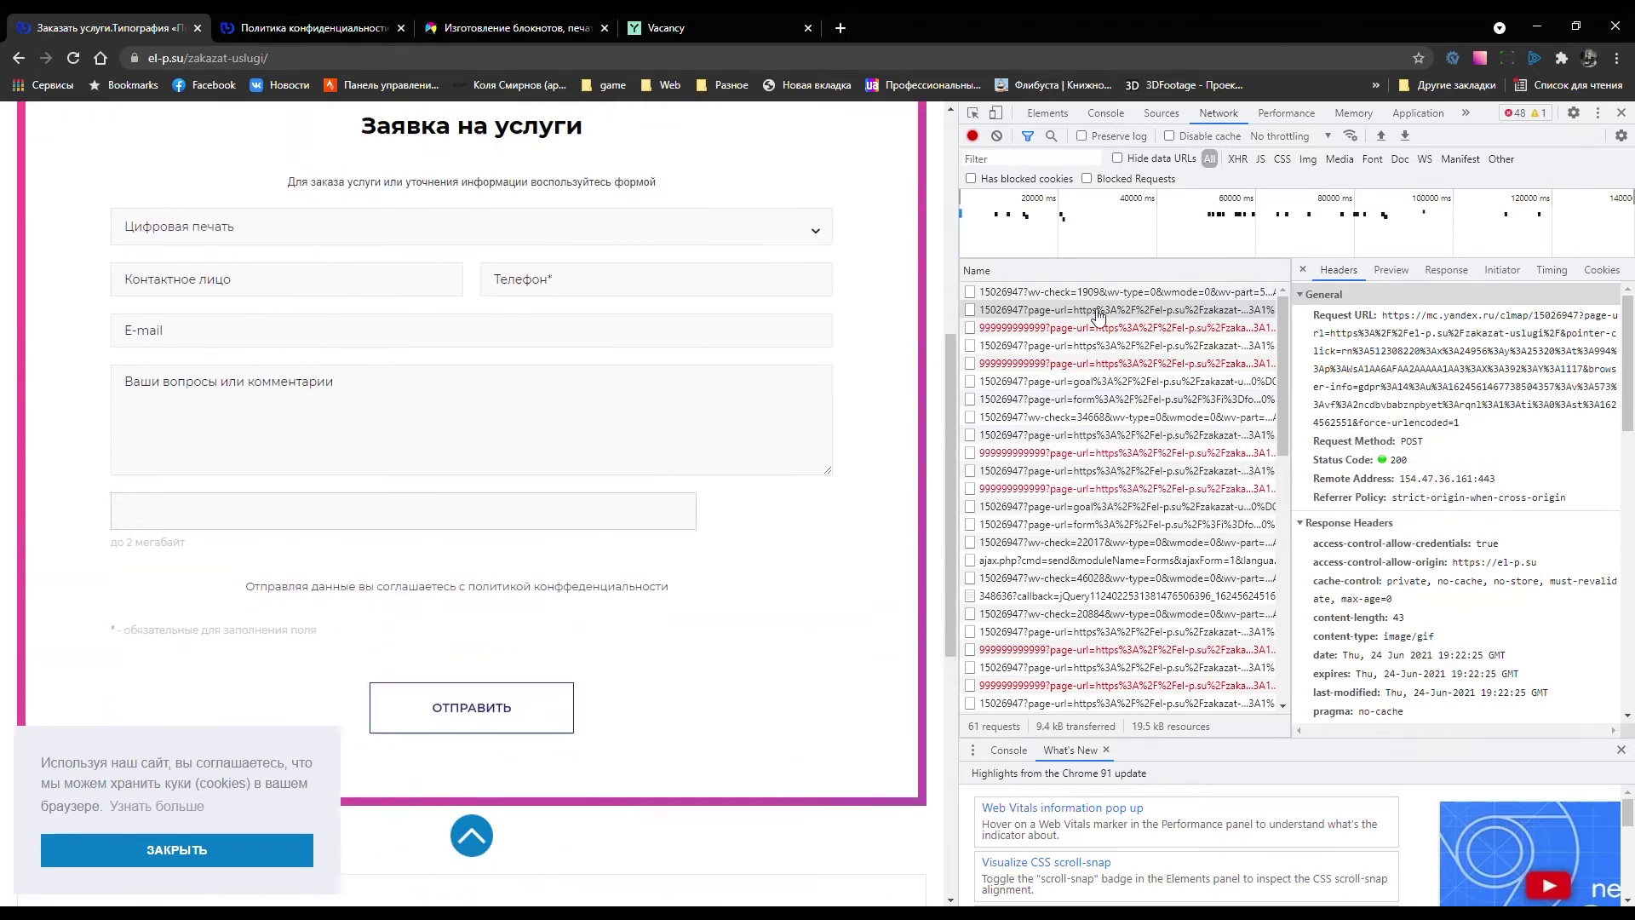
scroll(610, 505, "up", 3)
Step: Close DevTools with F12 and go back to the el-p.su home page
key("F12")
scroll(697, 447, "up", 3)
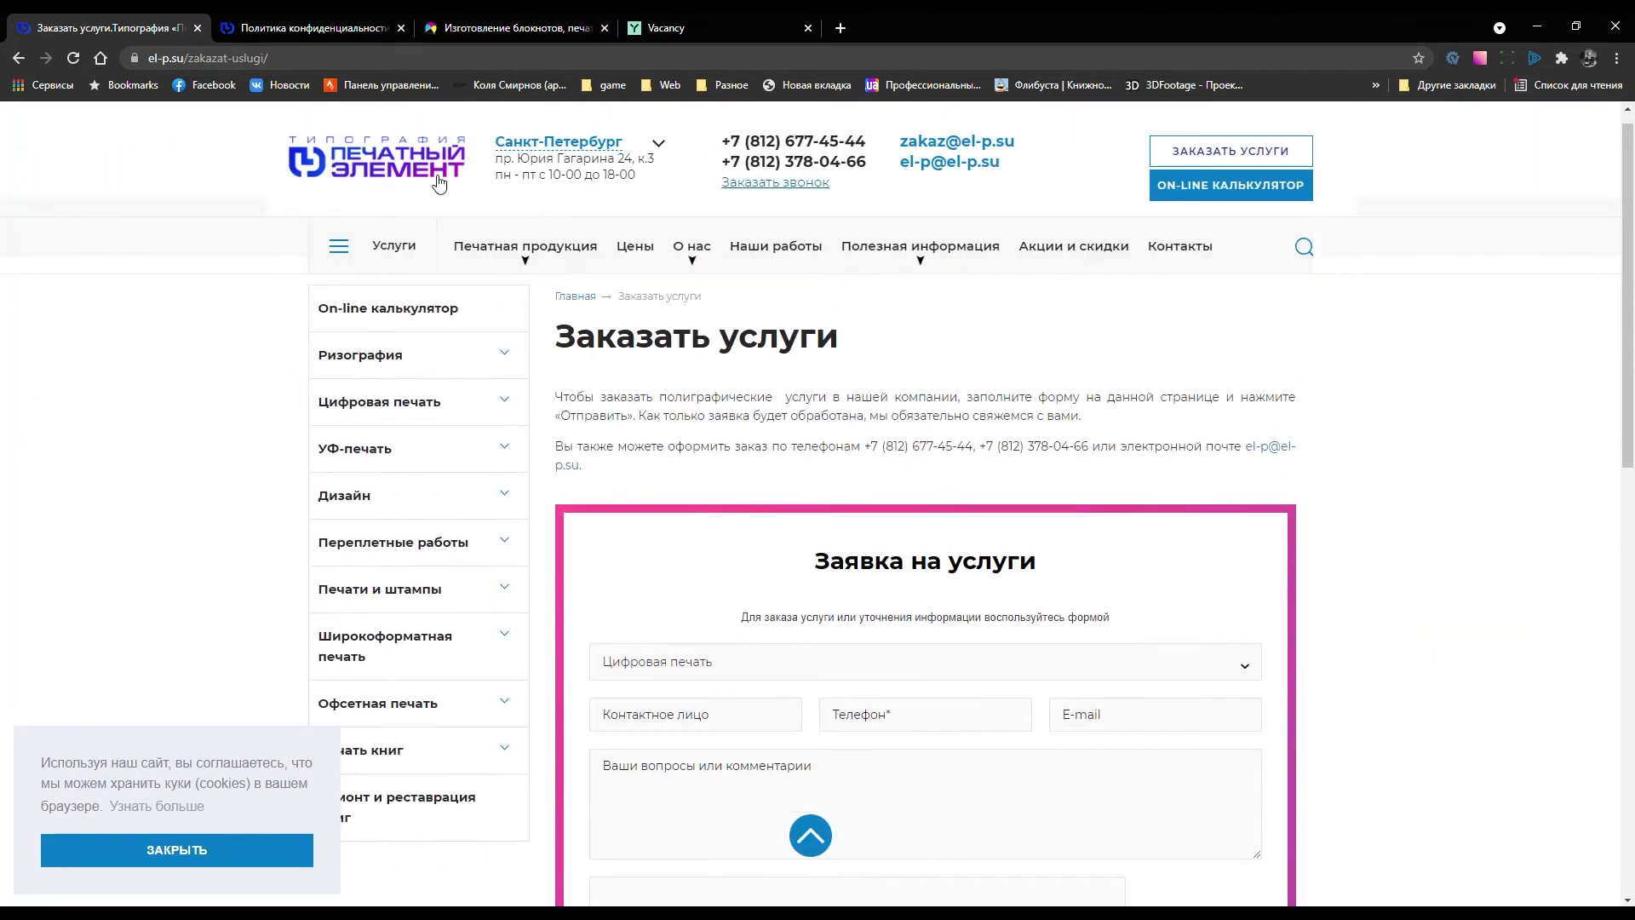
key("alt+Left")
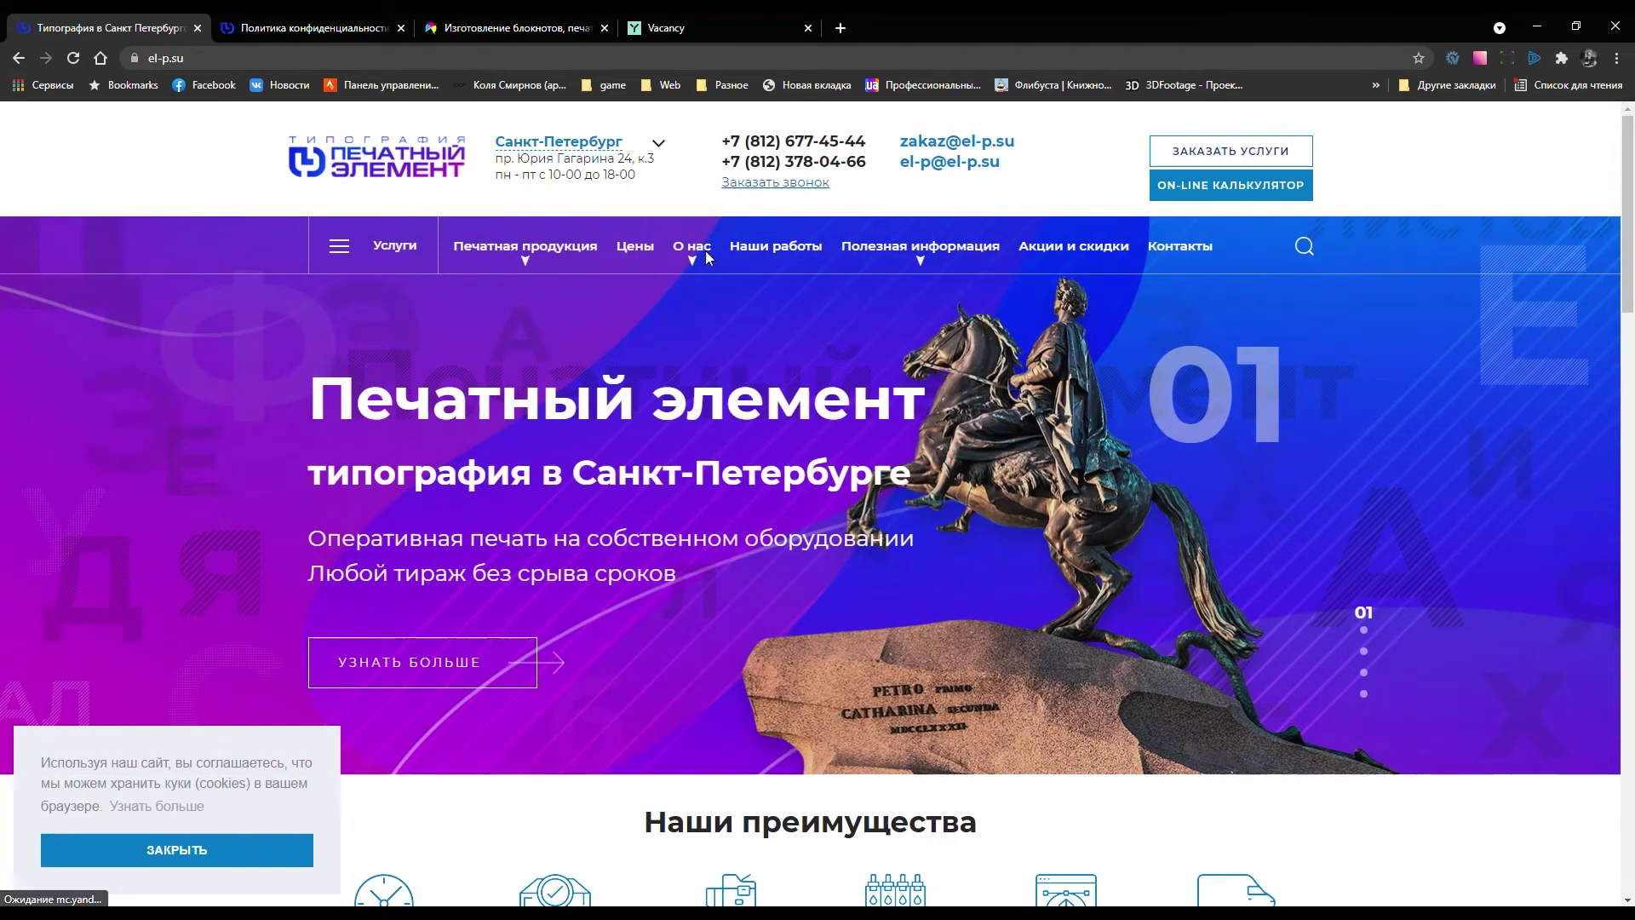
Step: Open the el-p.su 'Наши работы' page and browse the 'Примеры работ типографии' sample print tiles
left_click(776, 245)
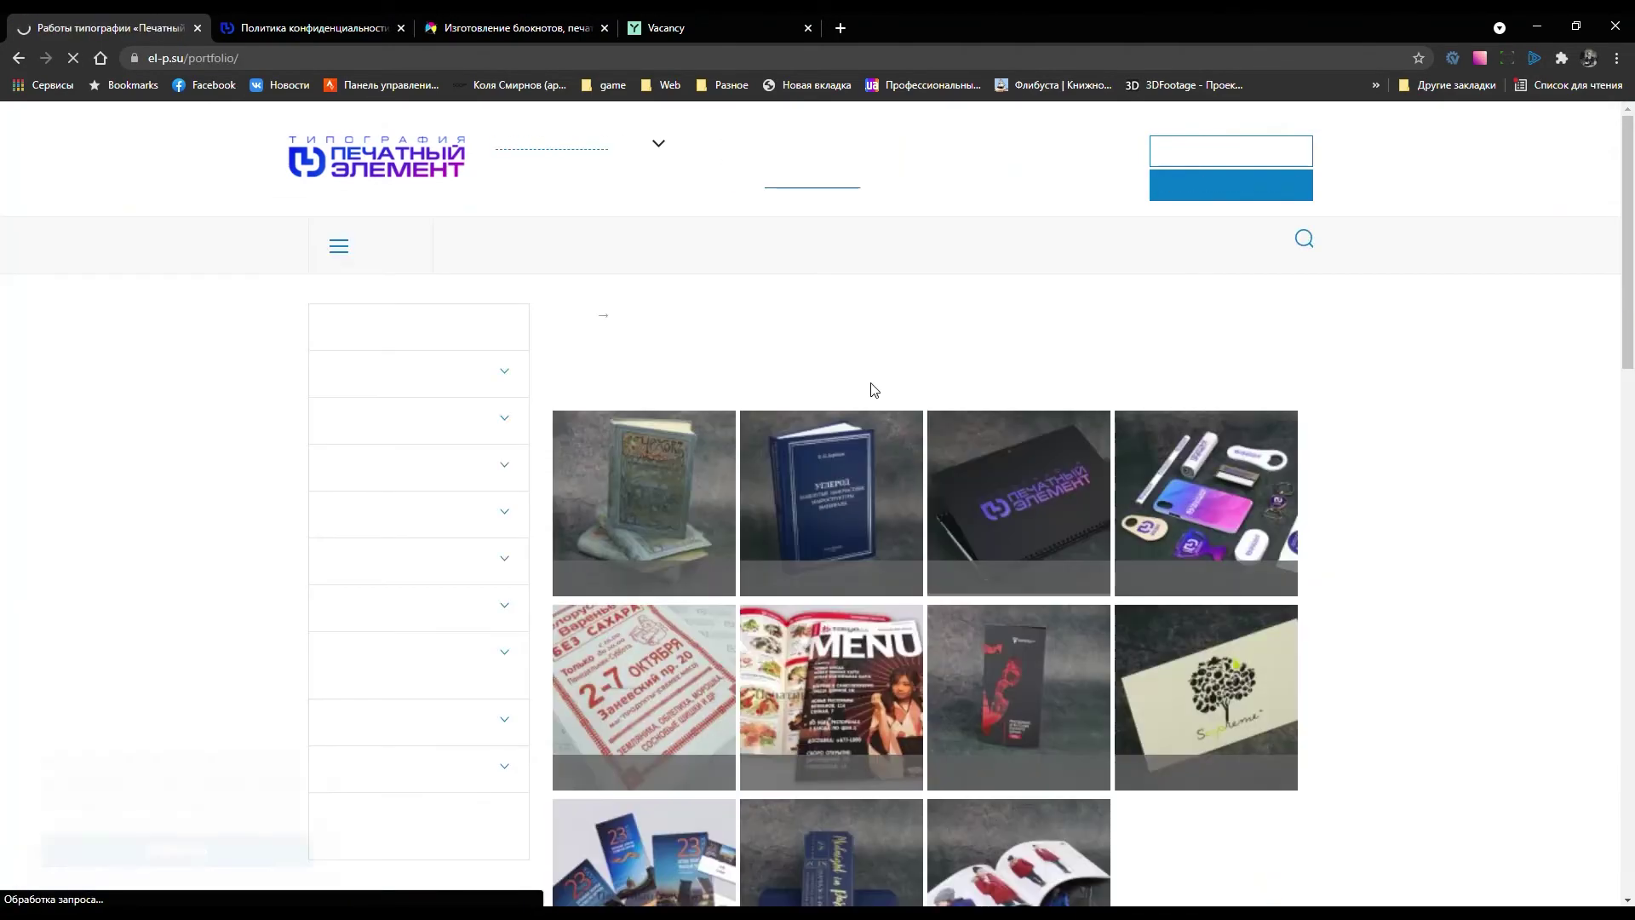
scroll(937, 390, "down", 1)
scroll(1081, 389, "down", 3)
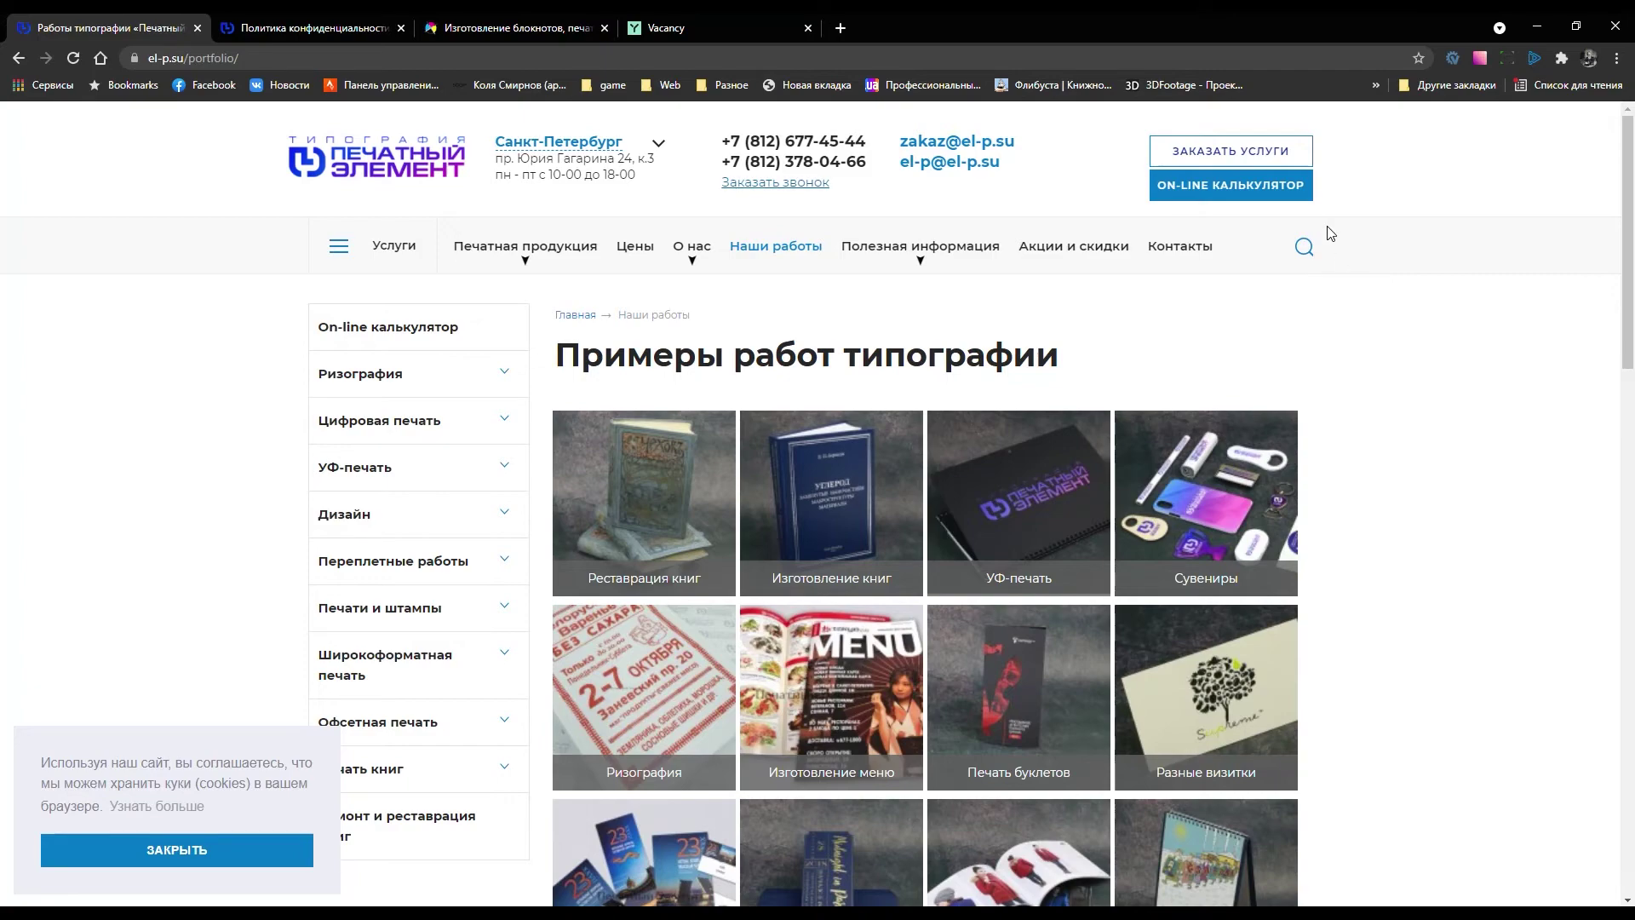
scroll(1384, 322, "down", 6)
scroll(1385, 323, "up", 6)
scroll(1385, 323, "down", 2)
scroll(1384, 323, "up", 2)
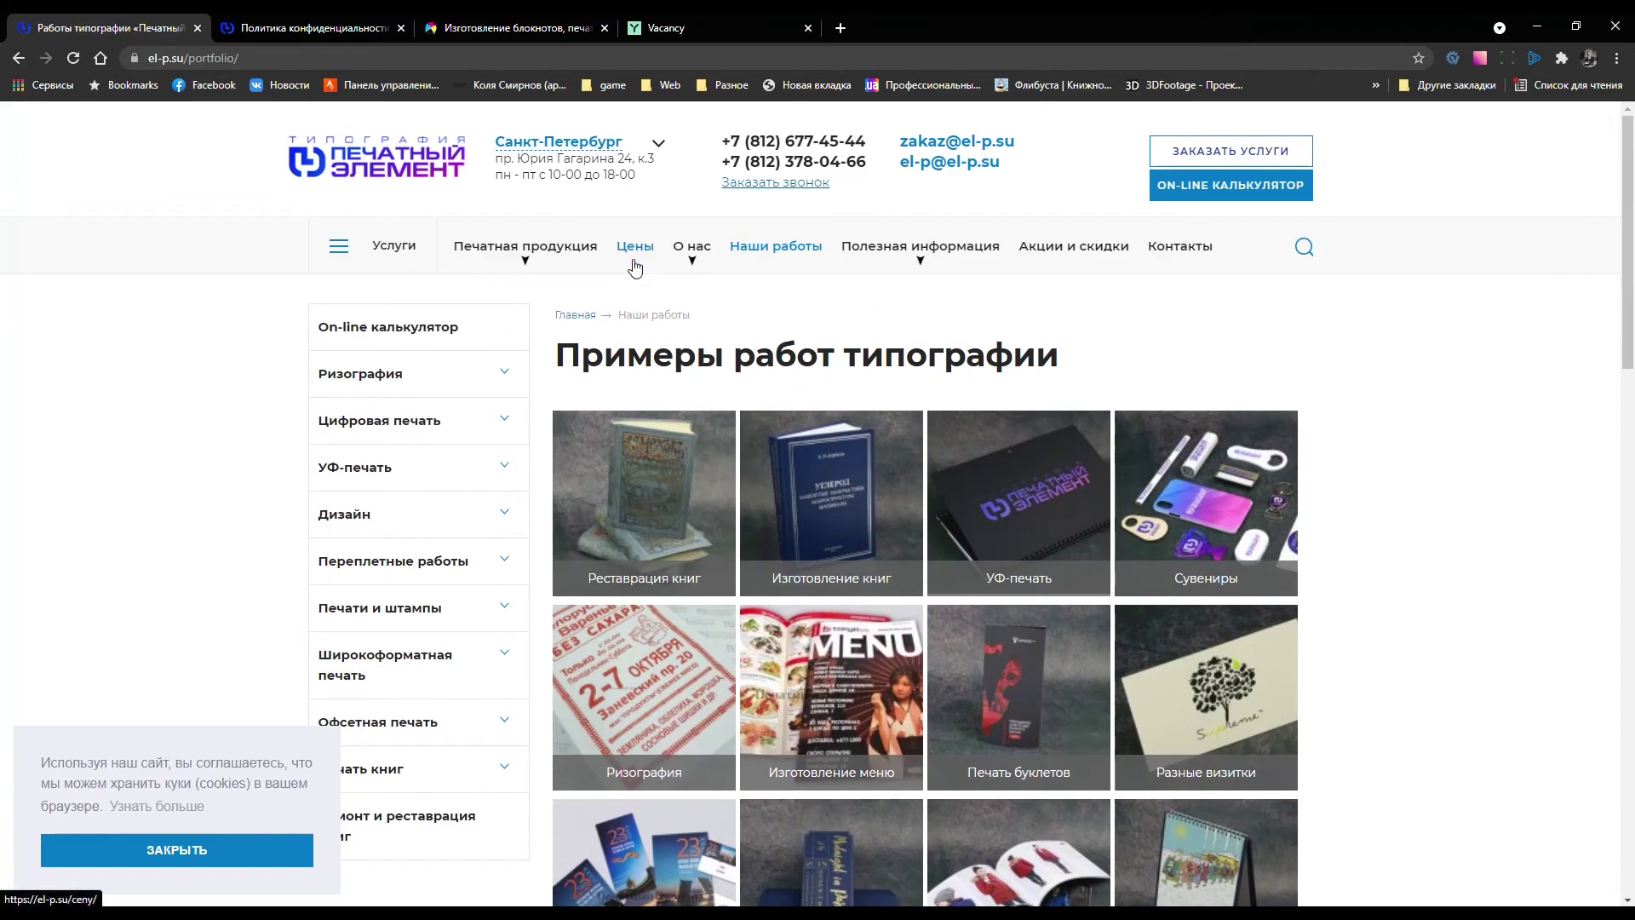
scroll(811, 288, "down", 3)
scroll(1107, 306, "up", 3)
scroll(1431, 334, "down", 3)
scroll(1430, 334, "up", 3)
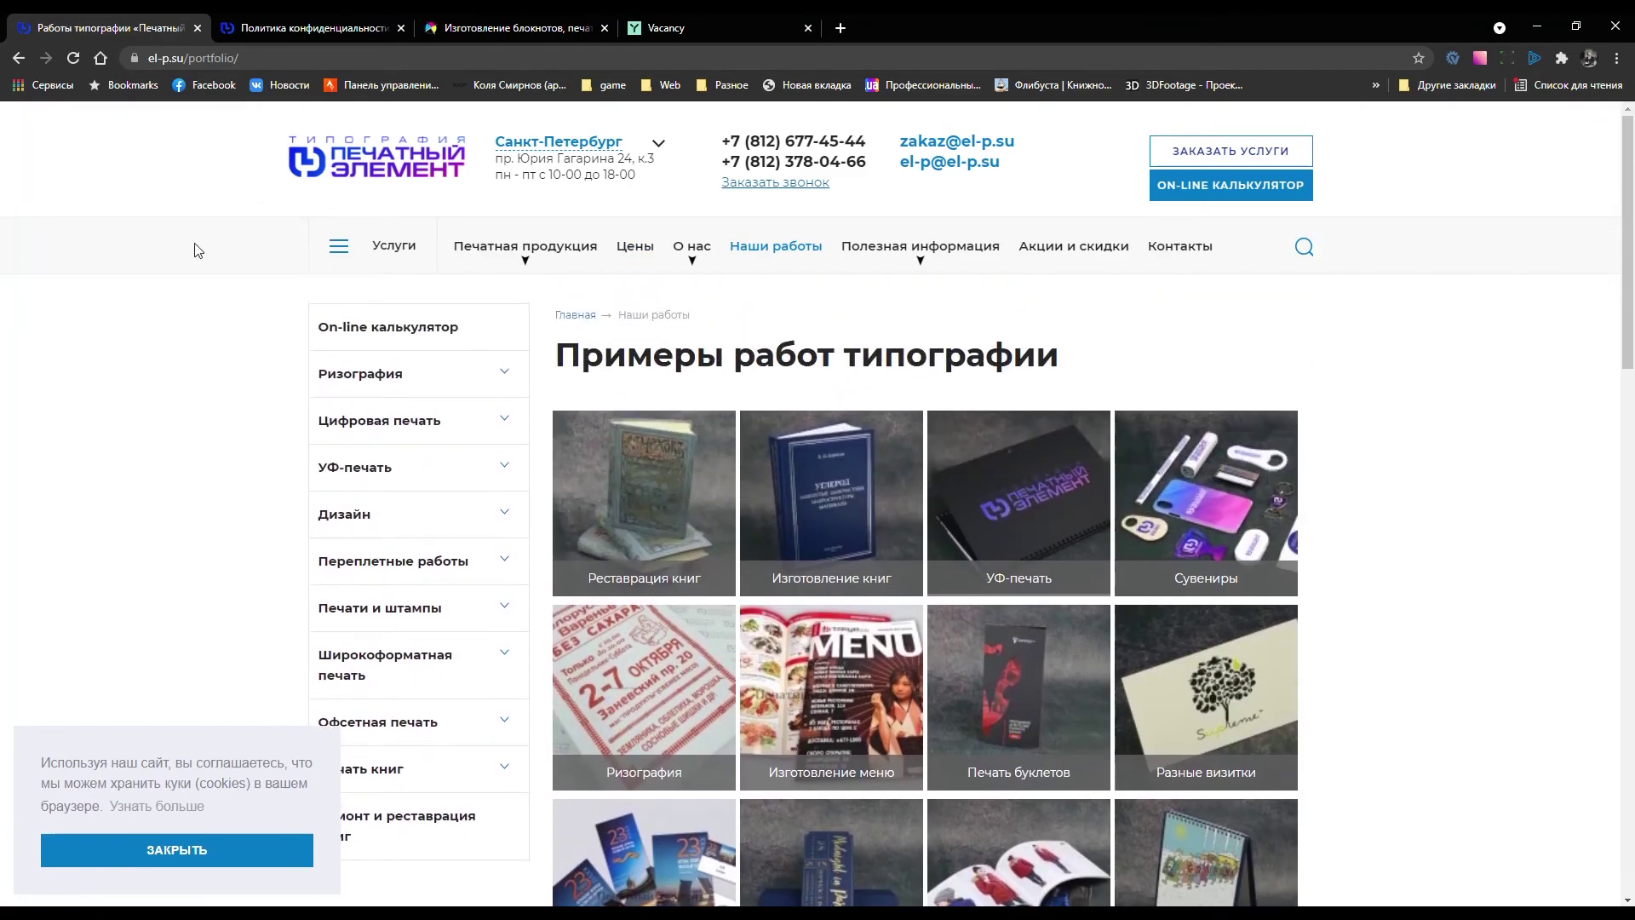
scroll(180, 197, "down", 2)
scroll(194, 194, "up", 2)
scroll(175, 226, "down", 1)
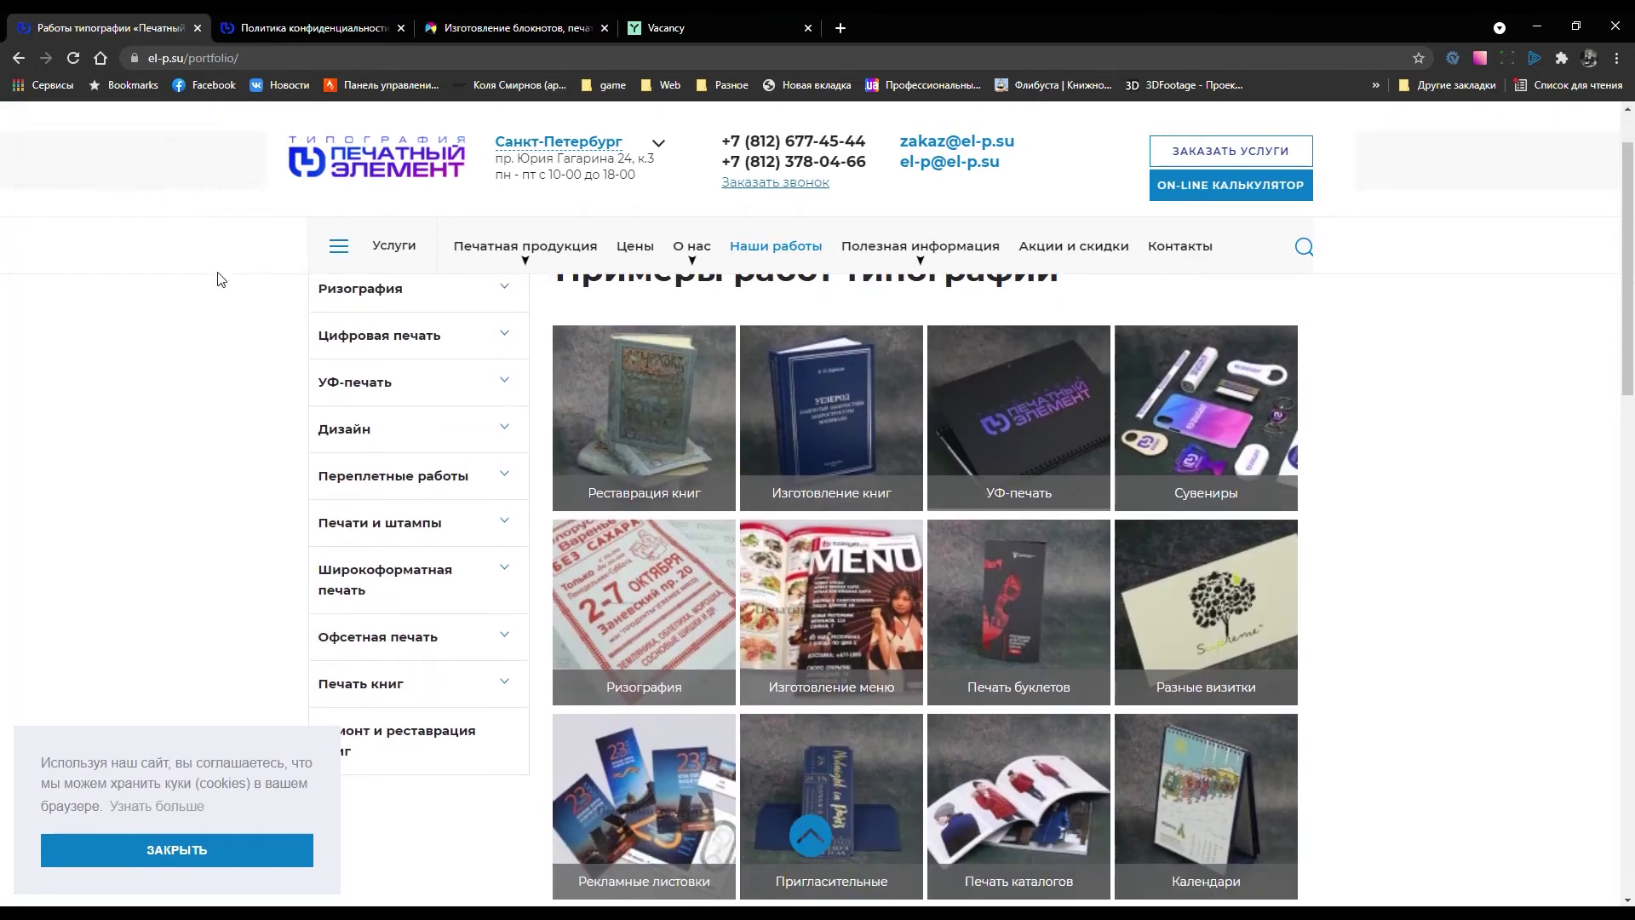
scroll(220, 277, "up", 1)
scroll(219, 277, "down", 3)
scroll(219, 230, "up", 3)
scroll(216, 207, "down", 1)
scroll(217, 247, "down", 4)
scroll(220, 256, "up", 5)
scroll(224, 265, "down", 2)
scroll(220, 264, "up", 2)
scroll(220, 264, "down", 3)
scroll(220, 265, "down", 2)
scroll(222, 266, "up", 5)
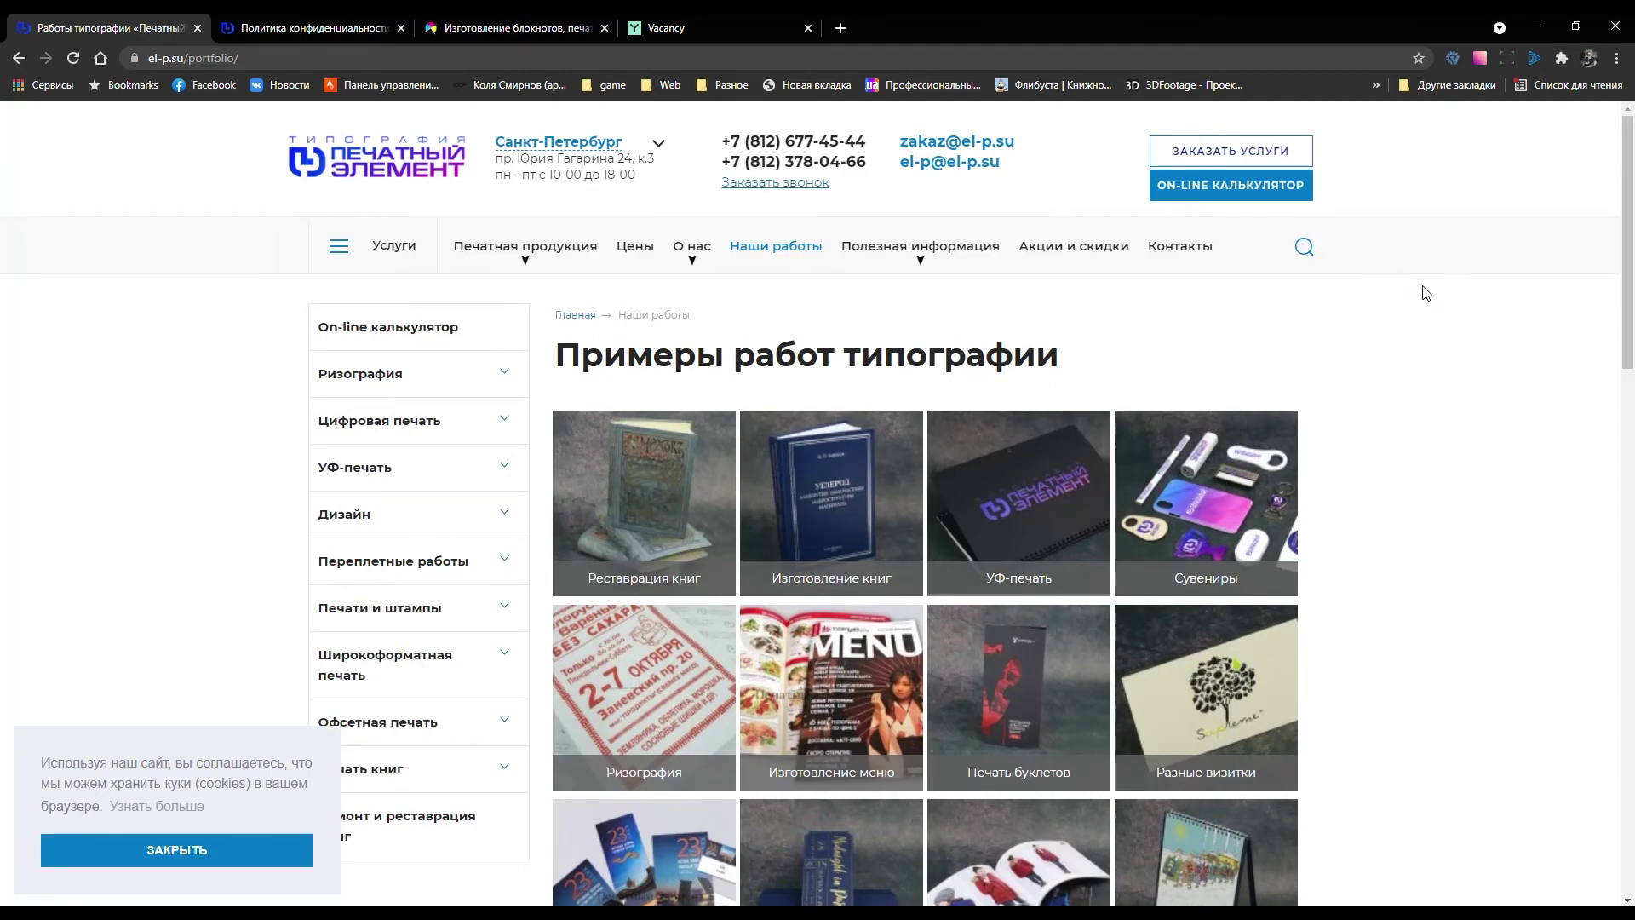
scroll(1405, 293, "down", 3)
scroll(1362, 256, "up", 1)
scroll(1333, 242, "down", 1)
scroll(1337, 257, "up", 3)
scroll(1368, 267, "down", 1)
scroll(1361, 264, "down", 1)
scroll(1340, 249, "up", 1)
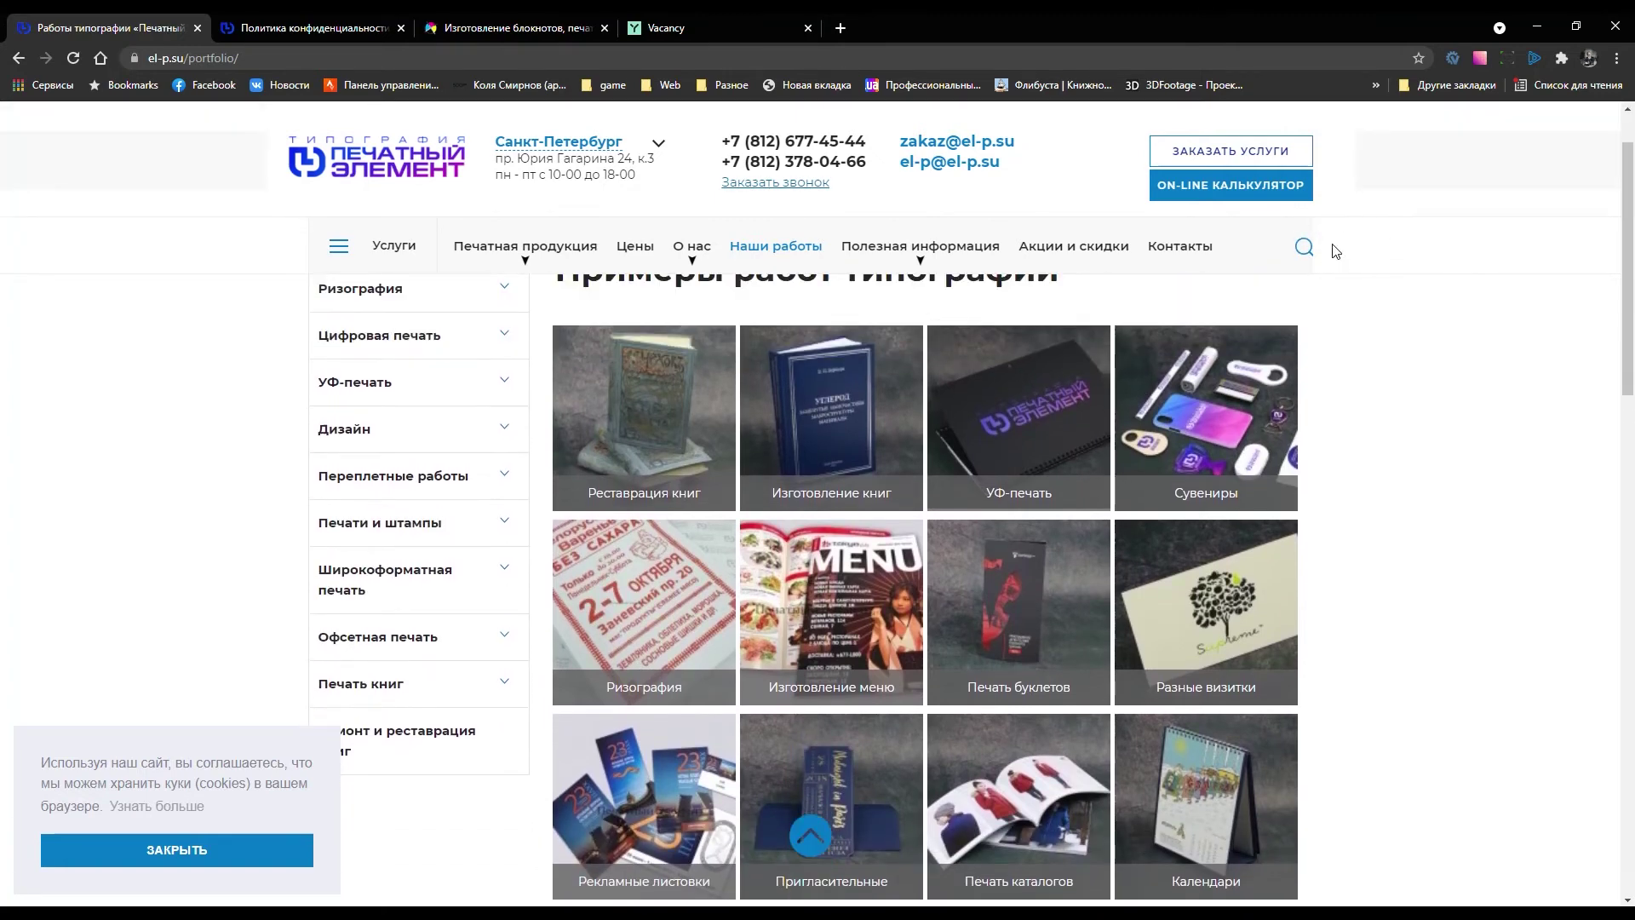
scroll(1343, 280, "up", 1)
scroll(1342, 300, "down", 1)
scroll(1318, 270, "down", 1)
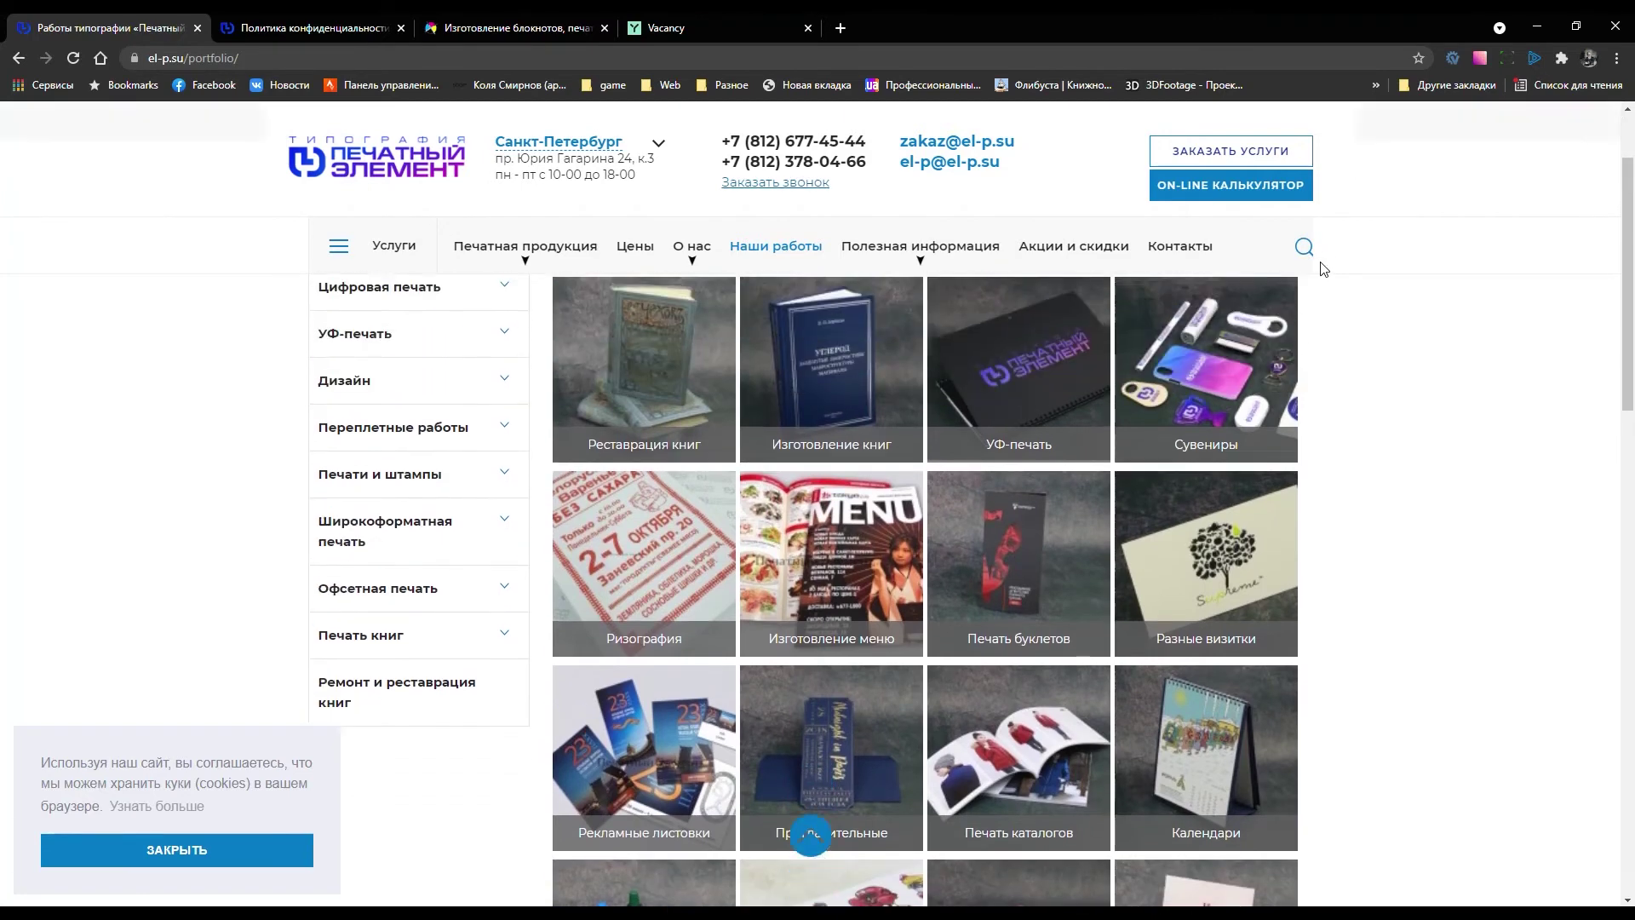
scroll(1324, 269, "up", 2)
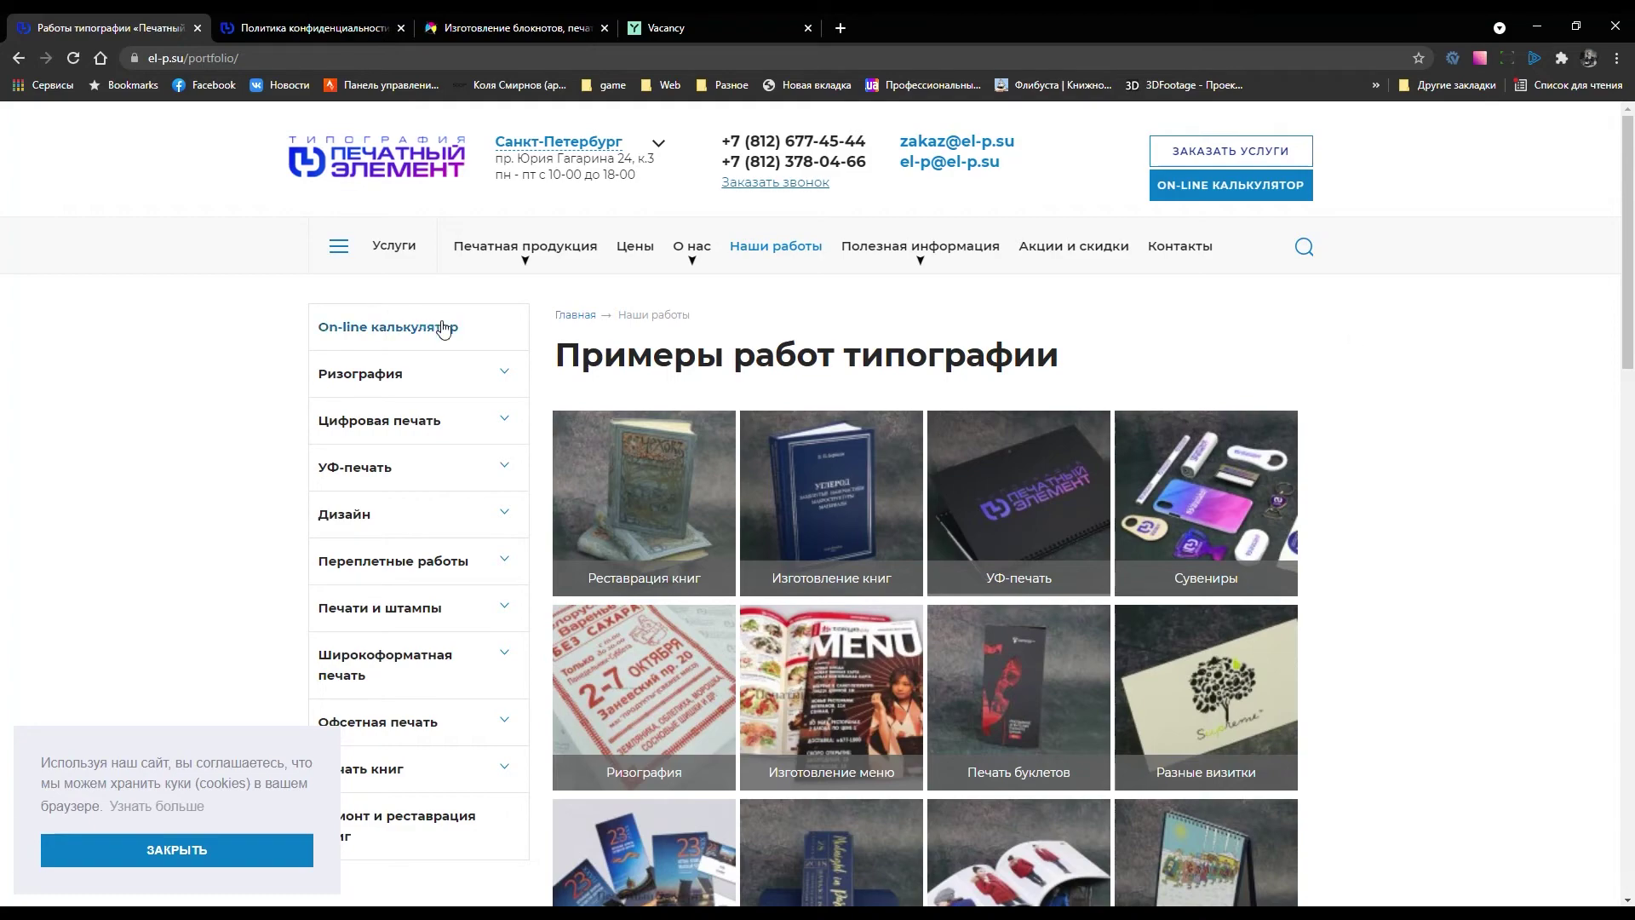
scroll(383, 325, "down", 2)
scroll(306, 307, "up", 2)
scroll(274, 277, "down", 3)
scroll(256, 255, "up", 2)
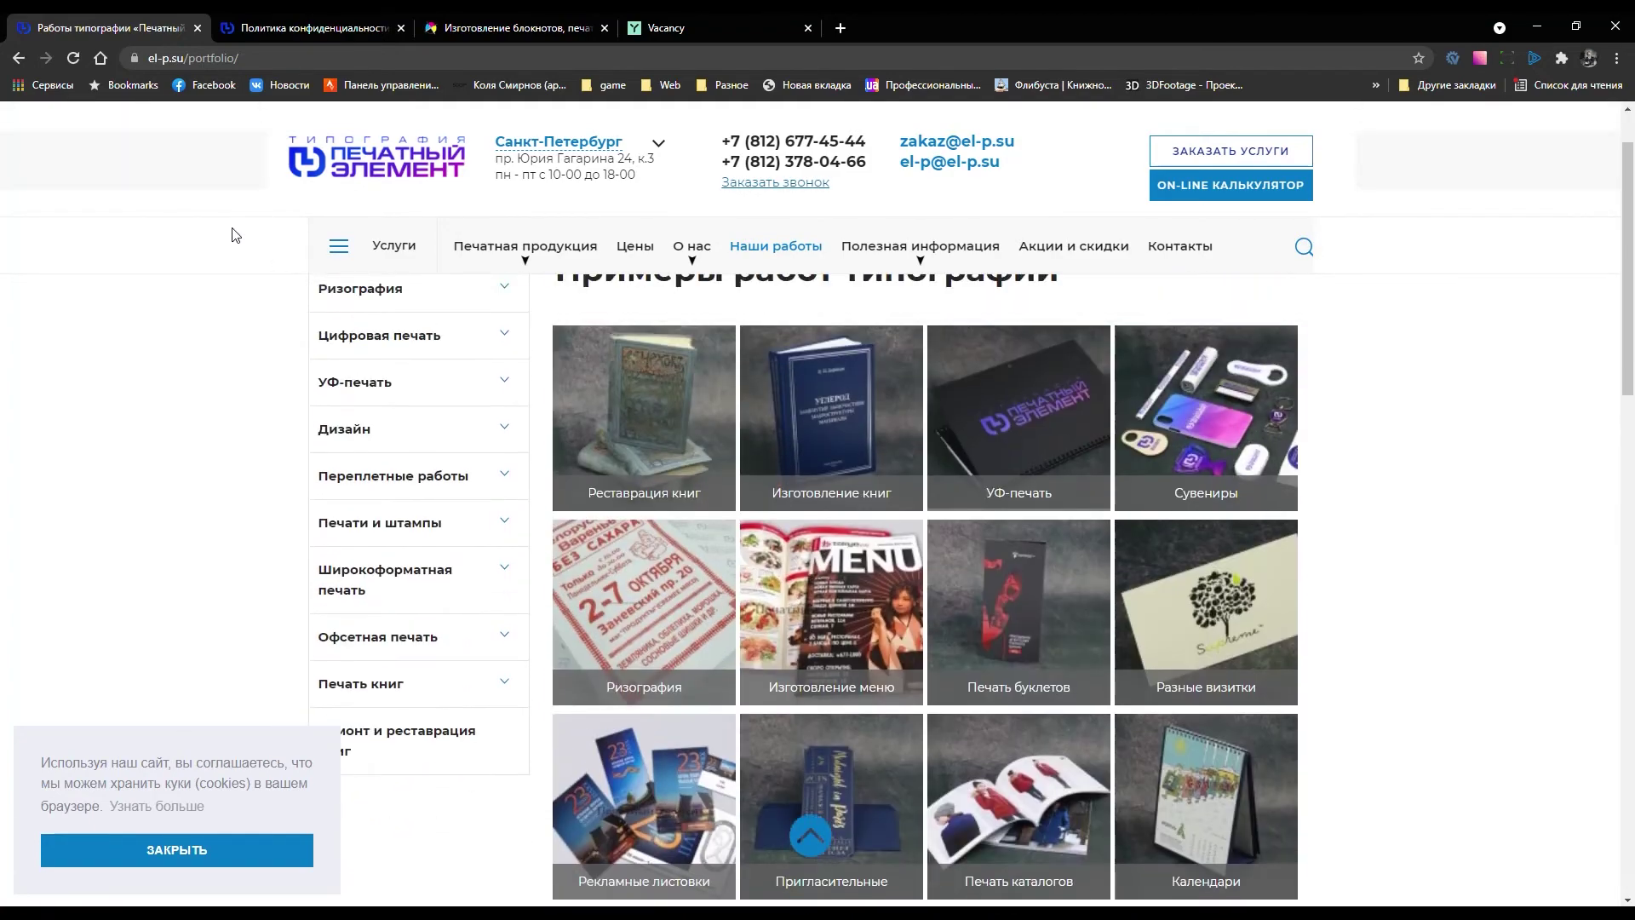
scroll(253, 270, "up", 1)
scroll(253, 270, "down", 1)
scroll(253, 270, "up", 1)
scroll(252, 270, "down", 4)
scroll(253, 270, "up", 4)
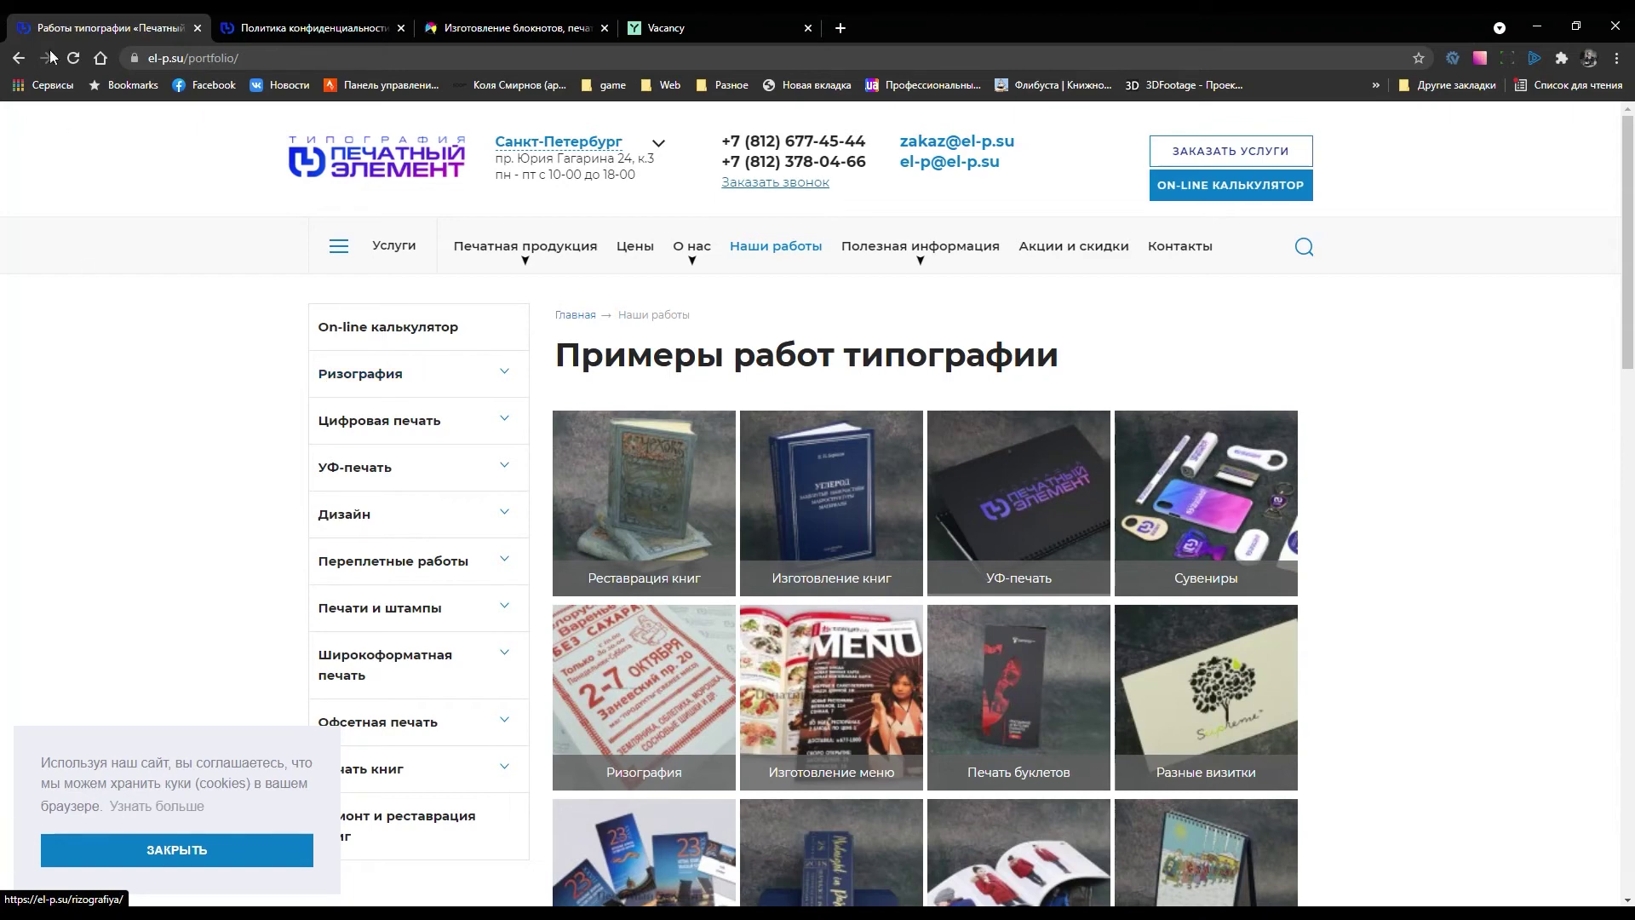
Step: Close the el-p.su portfolio and privacy policy tabs, landing on the printrus.ru 'Блокноты' calculator page
left_click(197, 29)
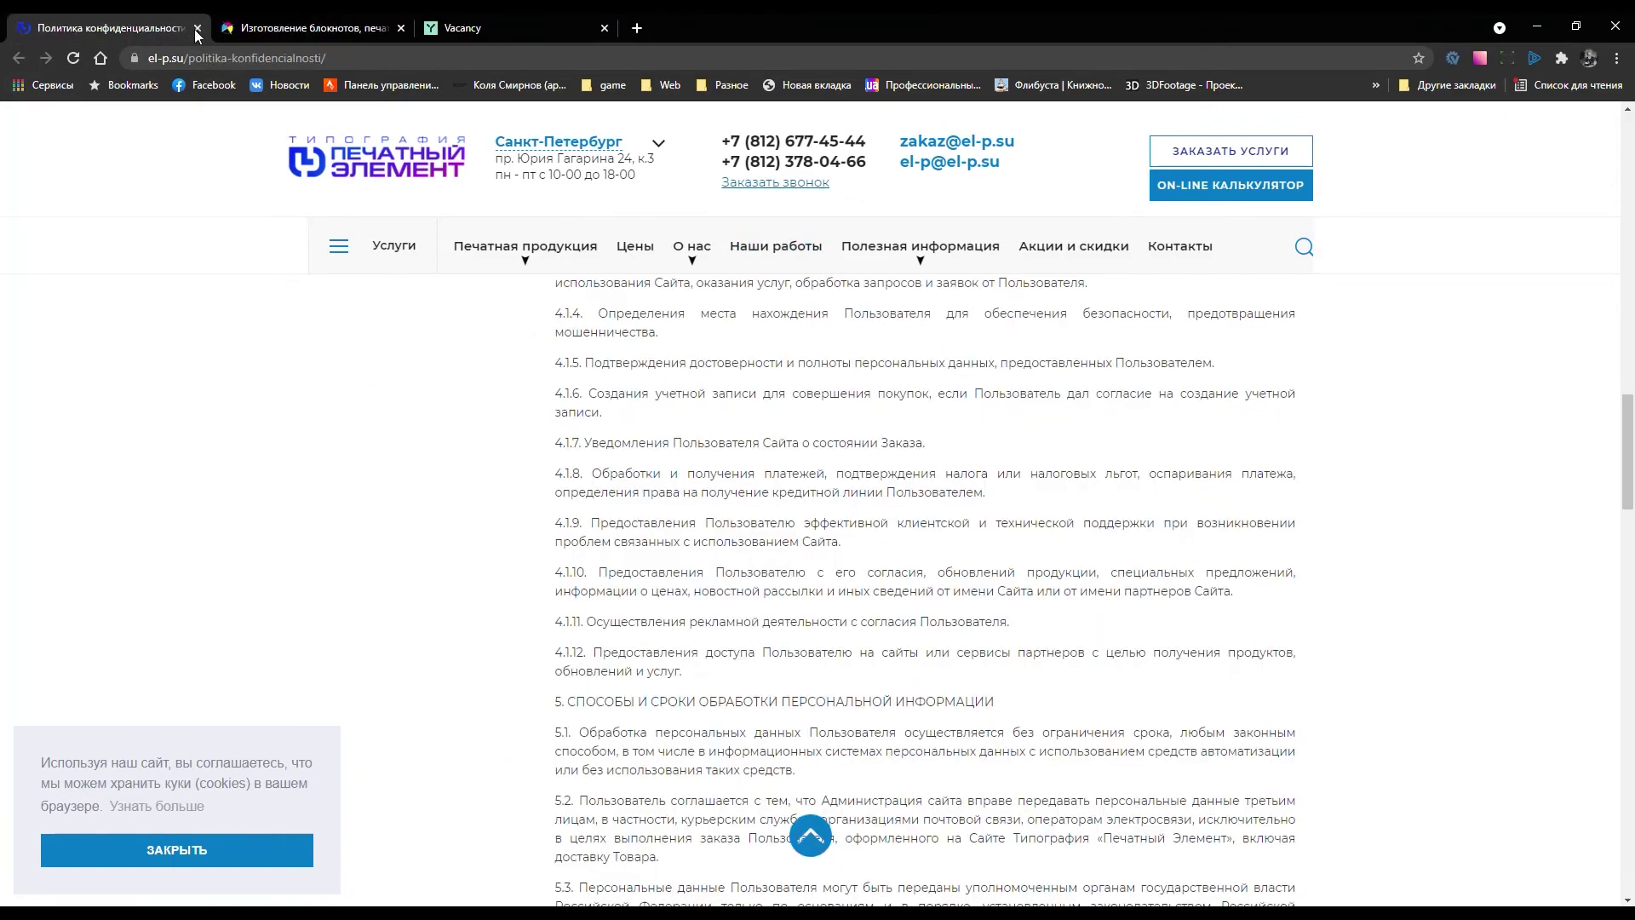
left_click(197, 29)
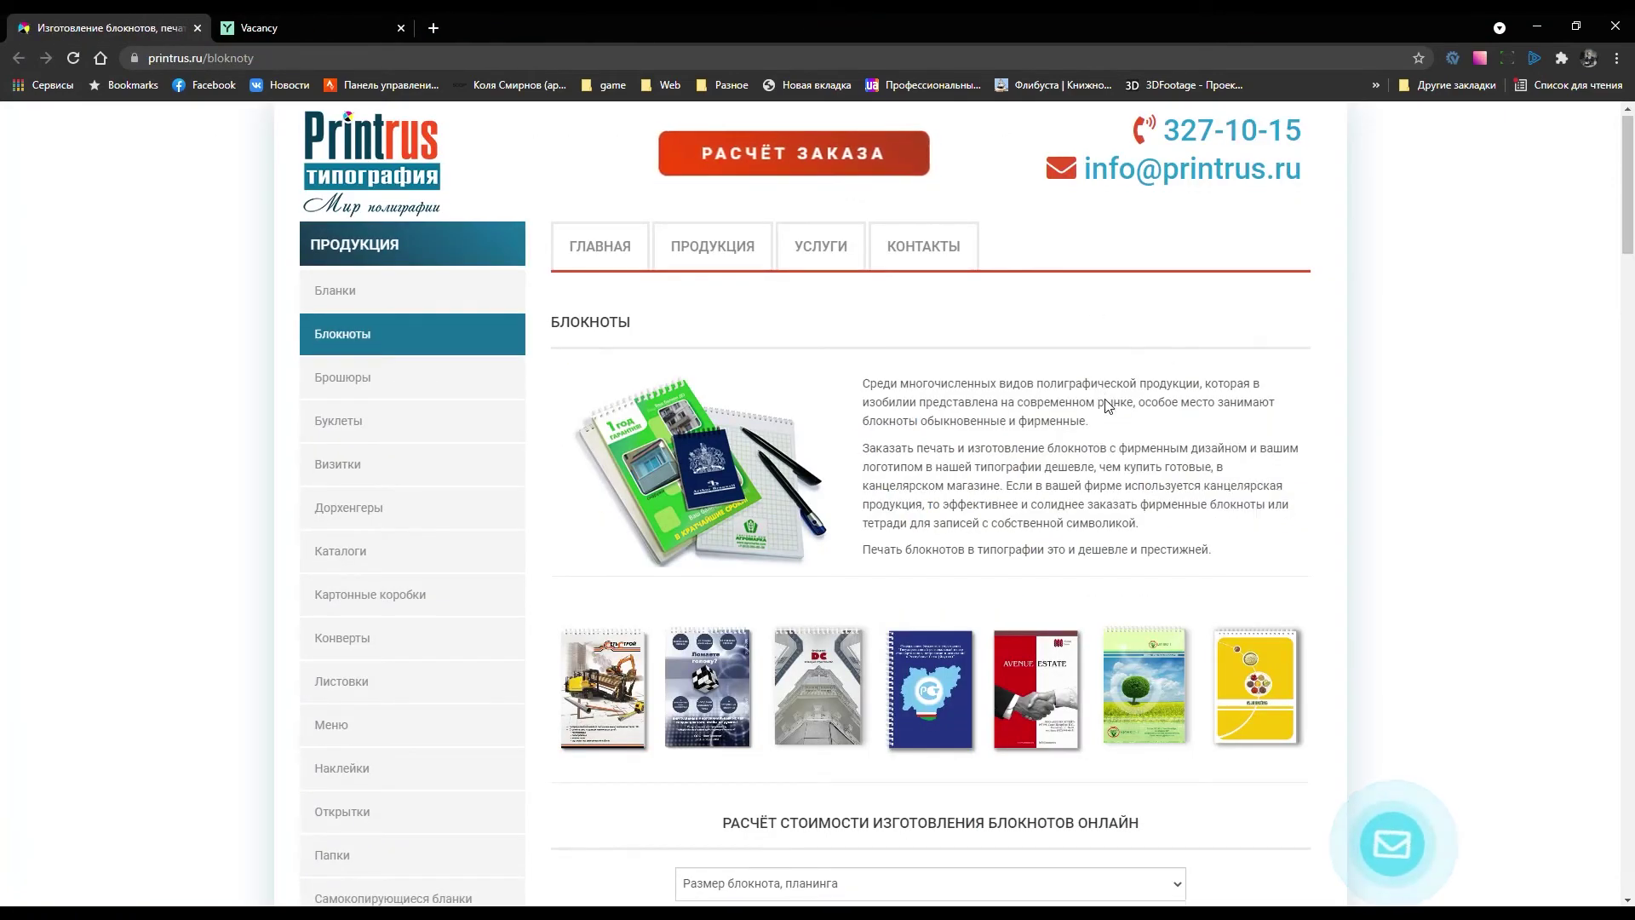
scroll(1320, 540, "down", 7)
scroll(1318, 549, "up", 7)
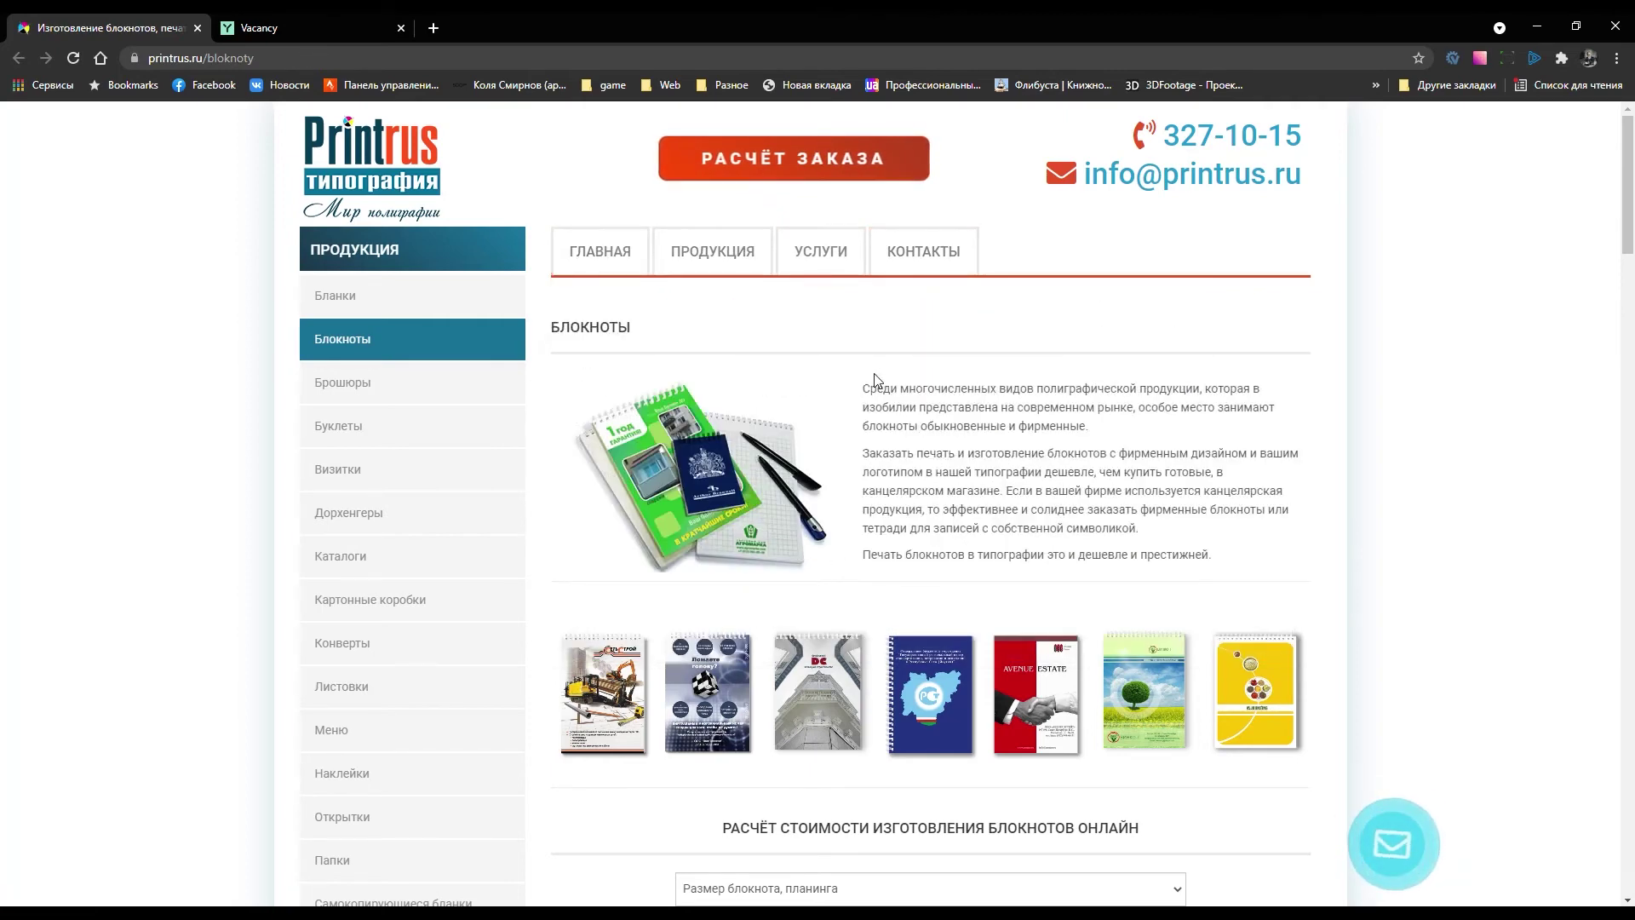
scroll(1041, 304, "down", 6)
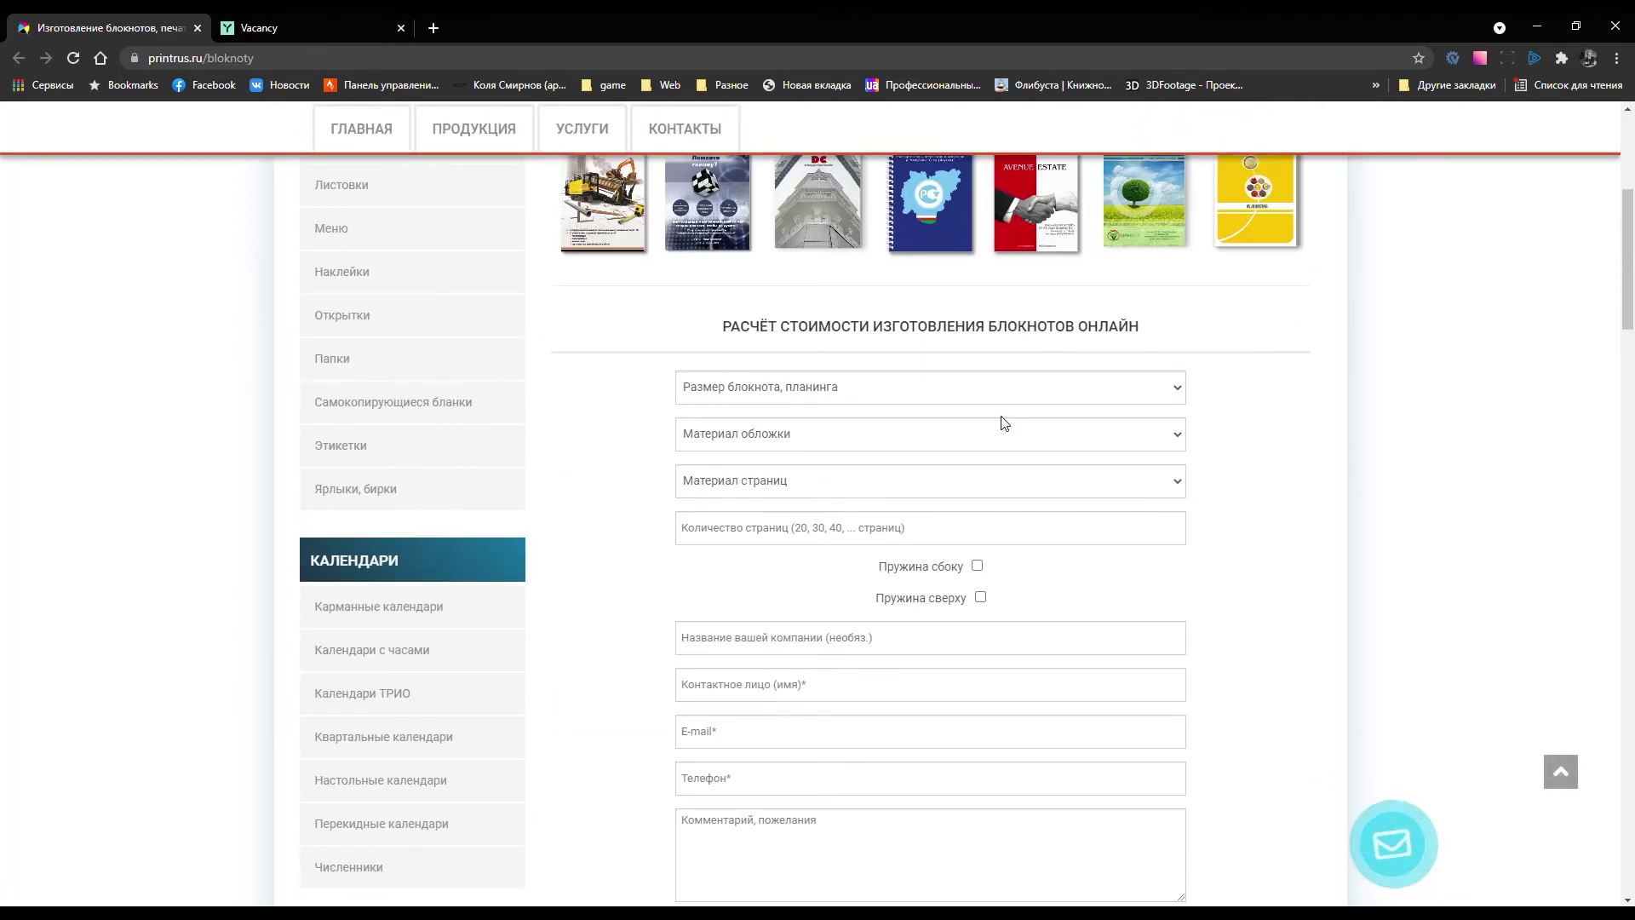
Step: Set the notebook to А5 (148x210мм) size, matte paper cover and offset paper pages
scroll(1005, 423, "down", 4)
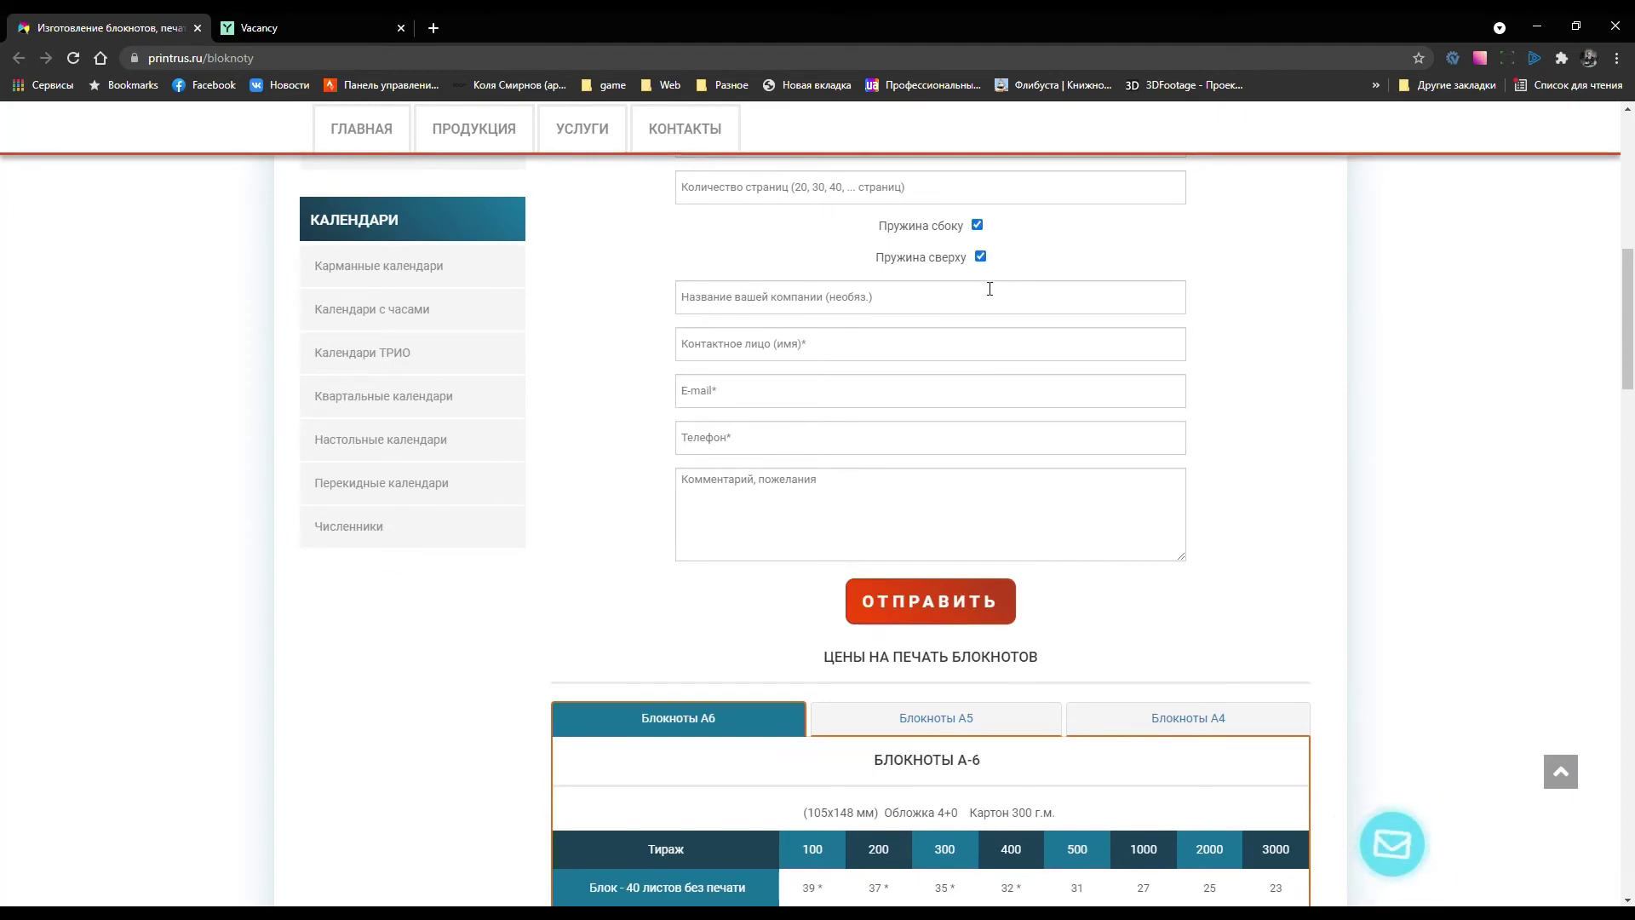
scroll(989, 289, "up", 6)
scroll(997, 339, "down", 3)
scroll(943, 467, "down", 5)
scroll(951, 465, "up", 3)
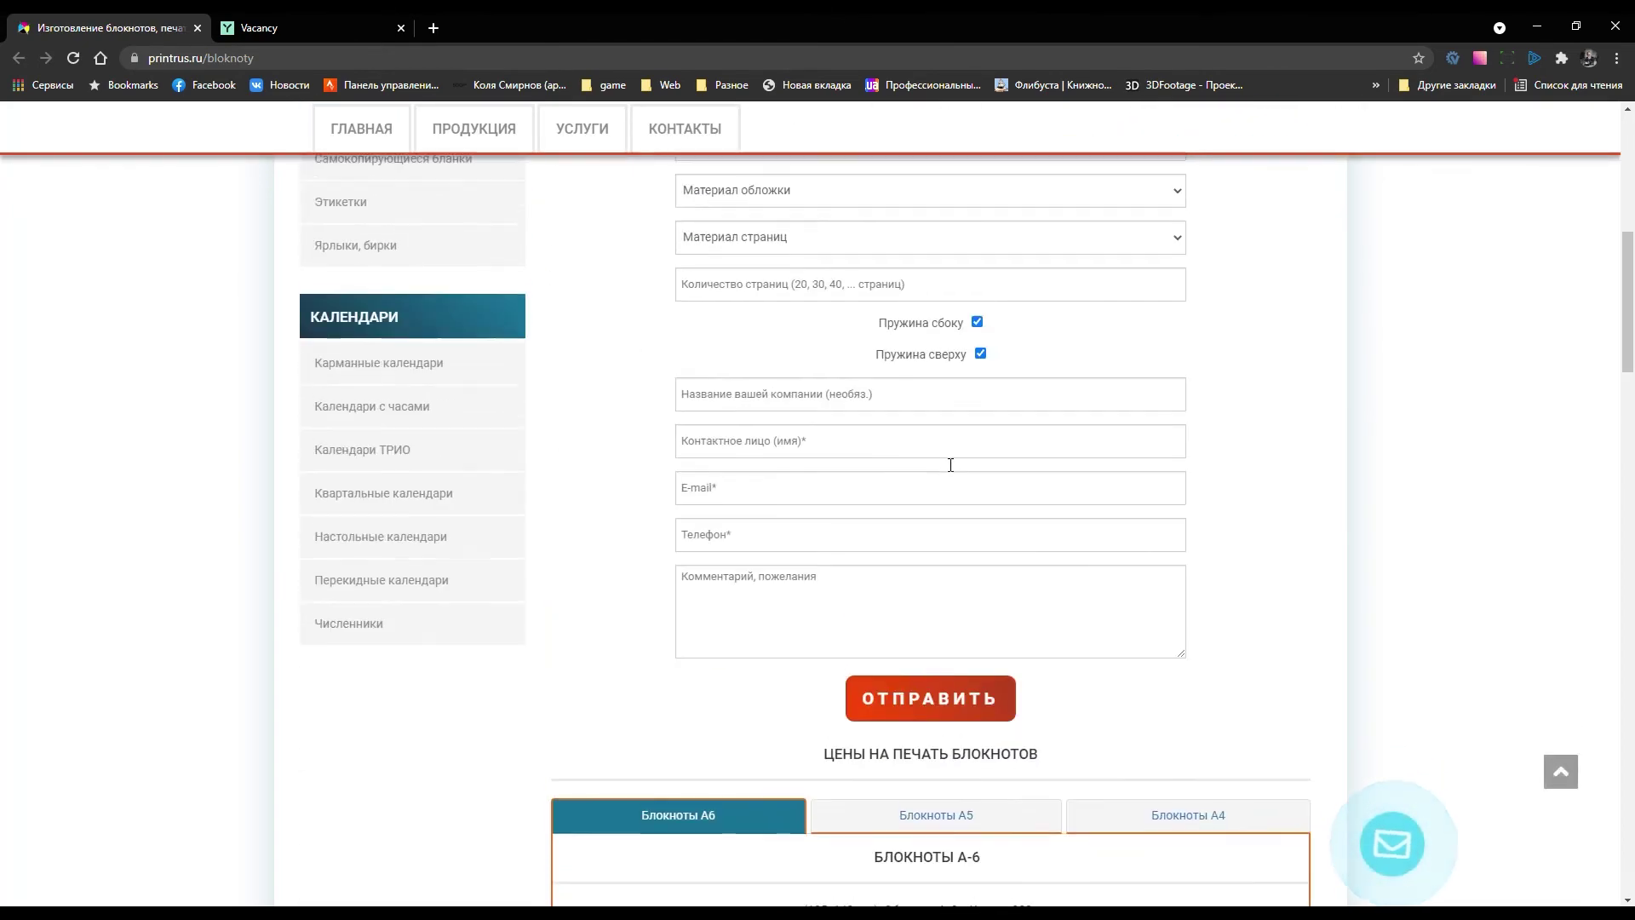
scroll(950, 465, "up", 4)
left_click(848, 472)
left_click(810, 517)
left_click(782, 527)
left_click(788, 554)
scroll(905, 540, "down", 3)
left_click(777, 362)
left_click(783, 393)
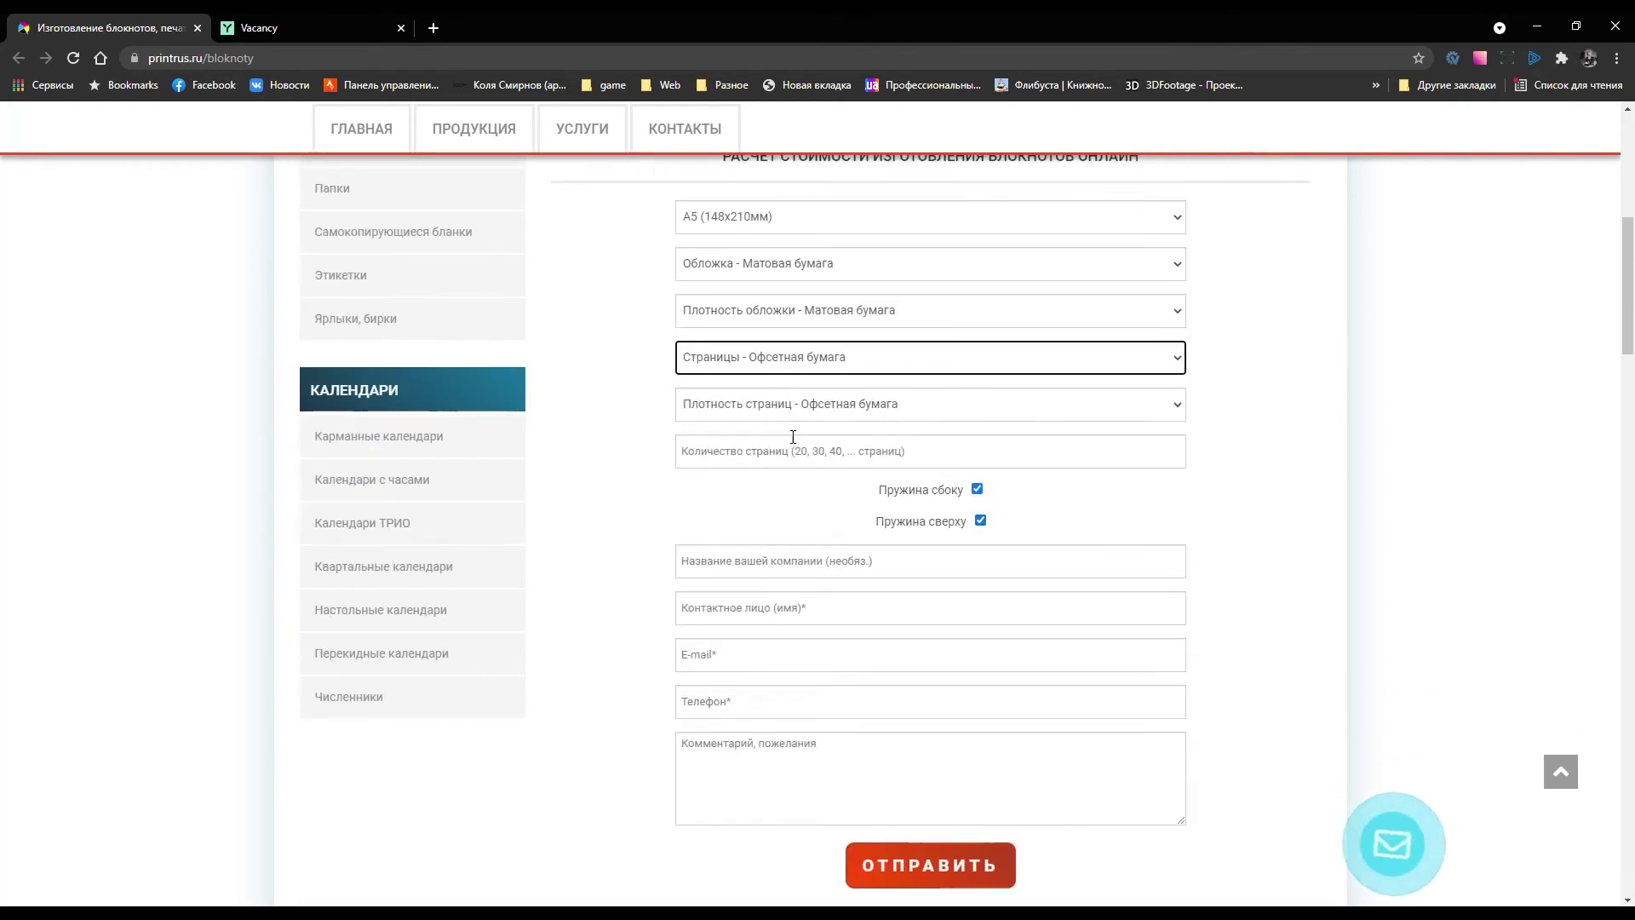
Step: Fill the e-mail, phone, comments, contact person and company fields with test text
left_click(770, 654)
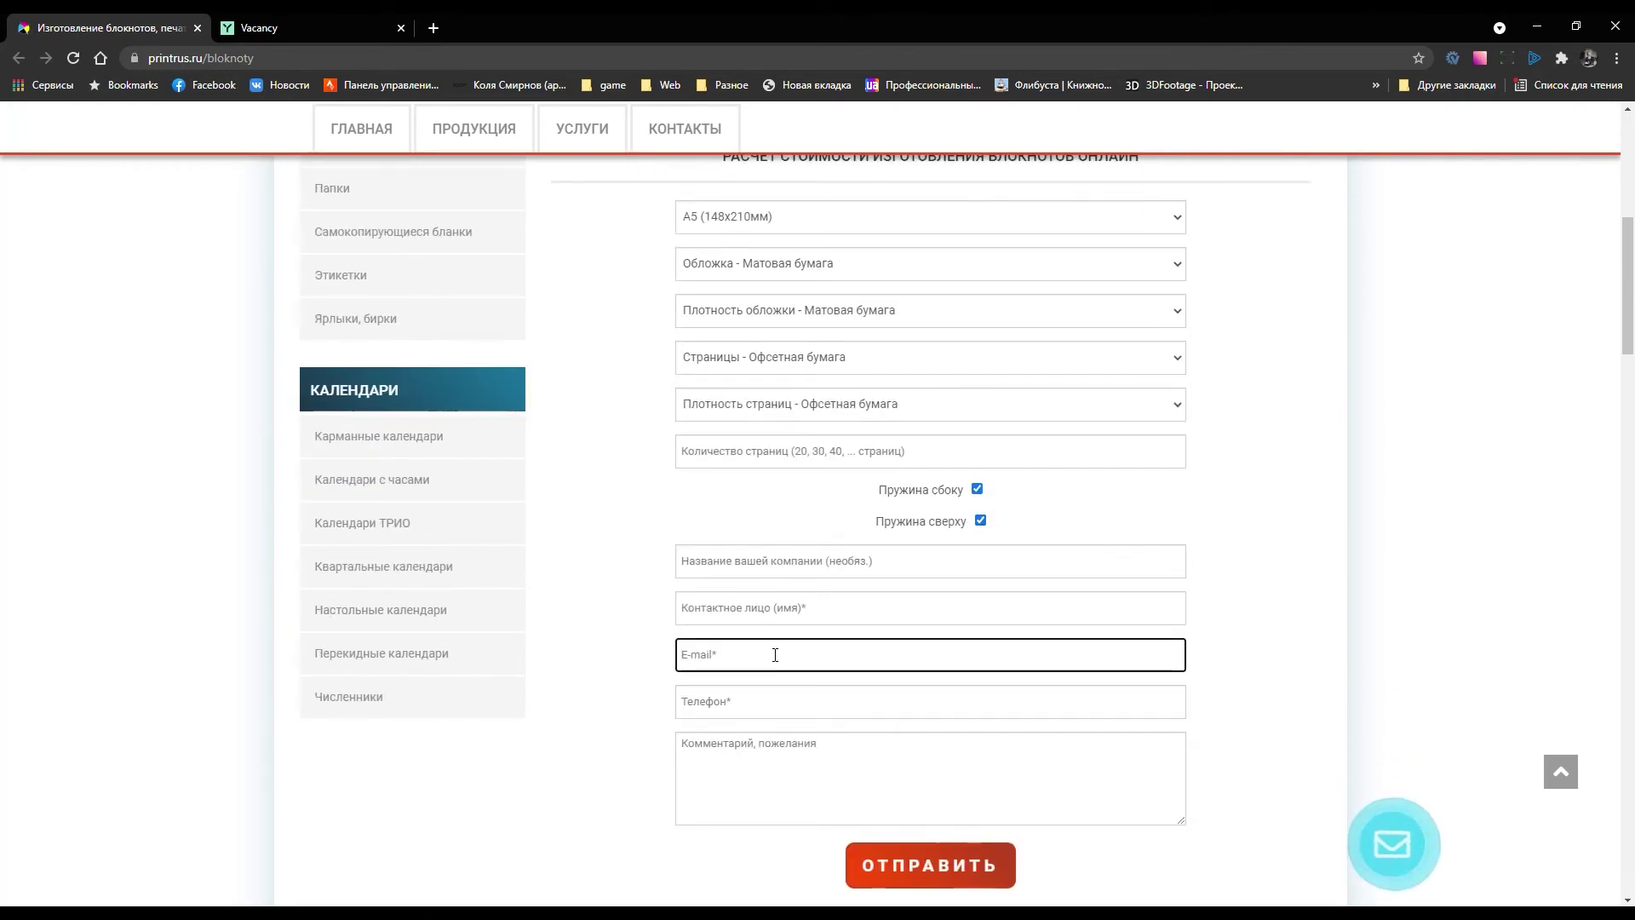
type("авпрорпо")
left_click(784, 697)
type("рлрл")
left_click(909, 759)
type("рлрол")
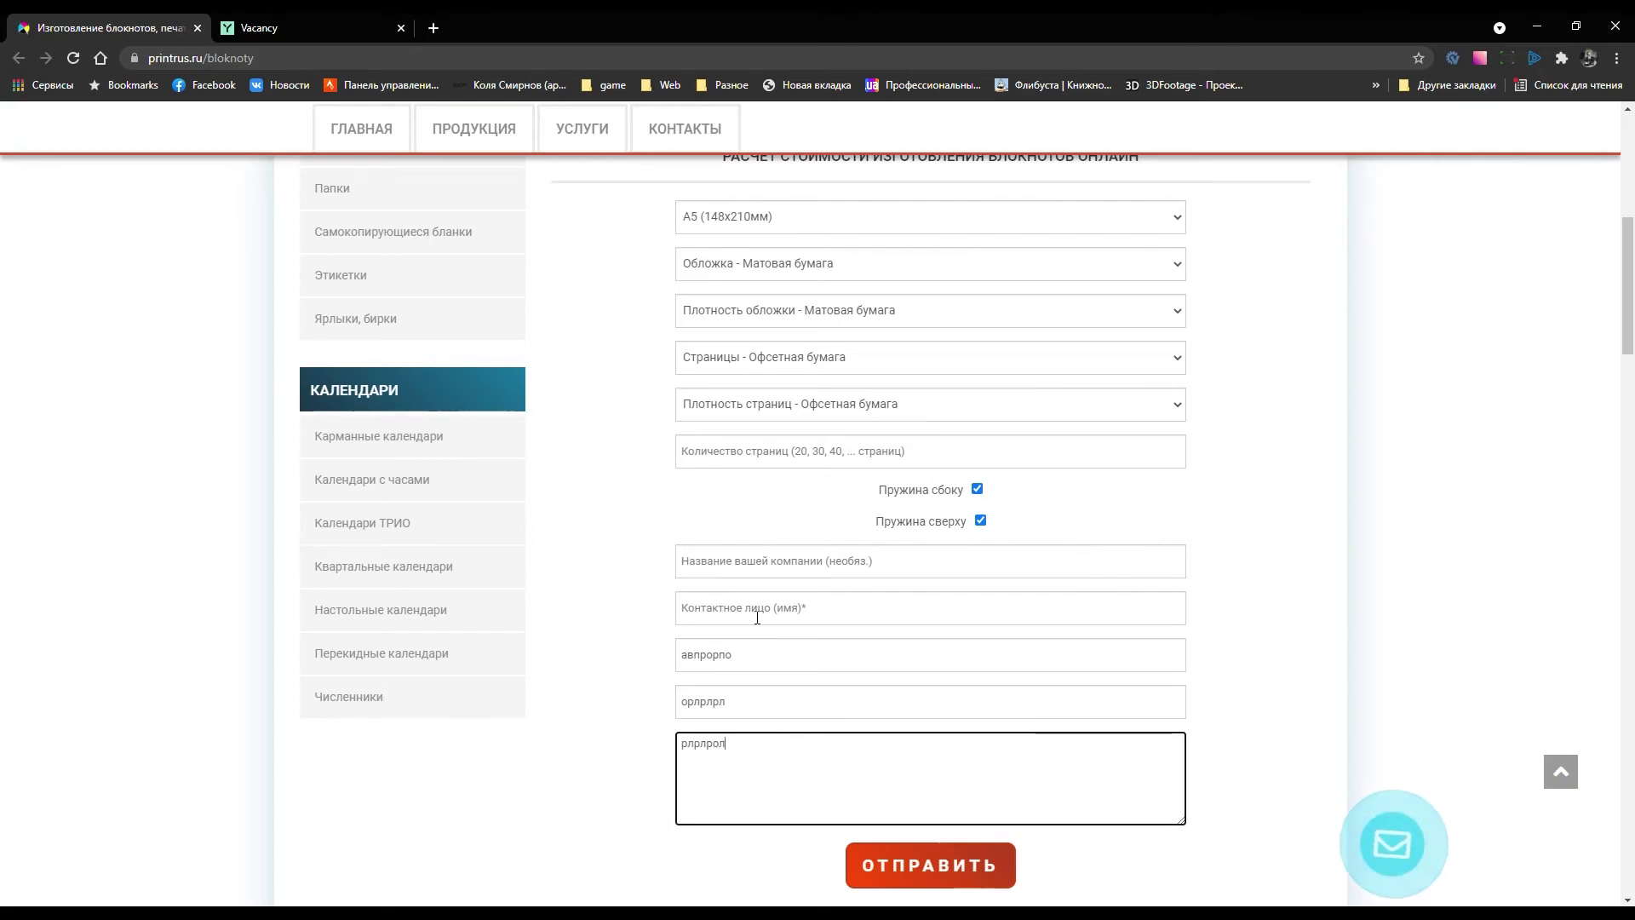
left_click(757, 614)
type("рлролро")
left_click(787, 564)
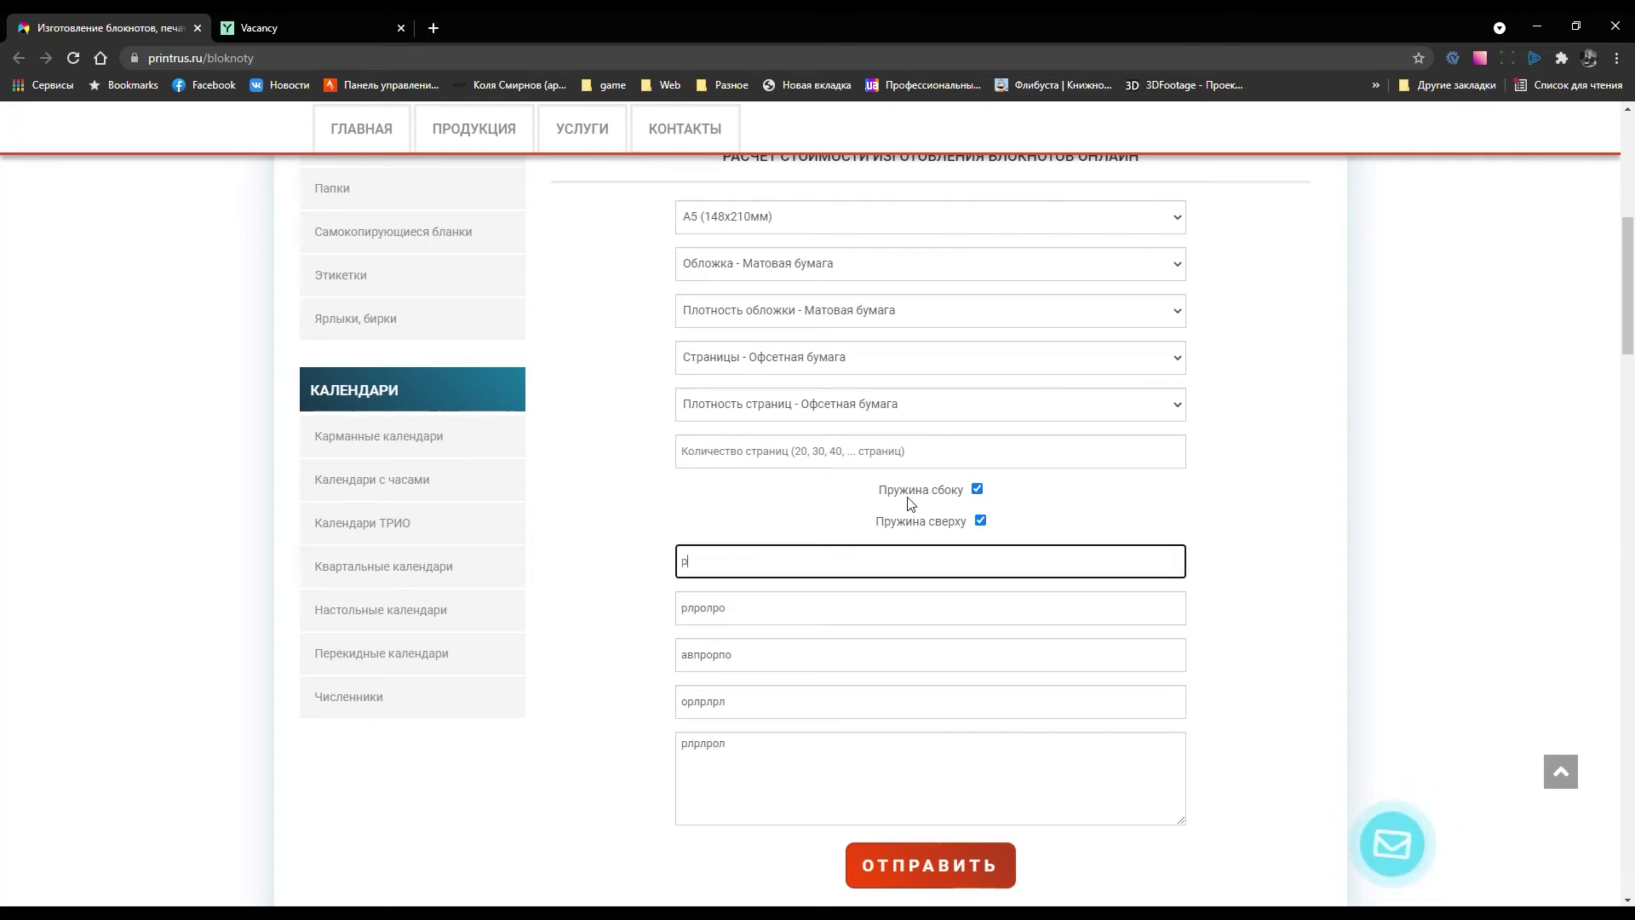
type("ролролрл")
Step: Send the notebook order request, then begin re-entering the phone field
left_click(815, 451)
scroll(815, 454, "up", 1)
scroll(894, 596, "down", 3)
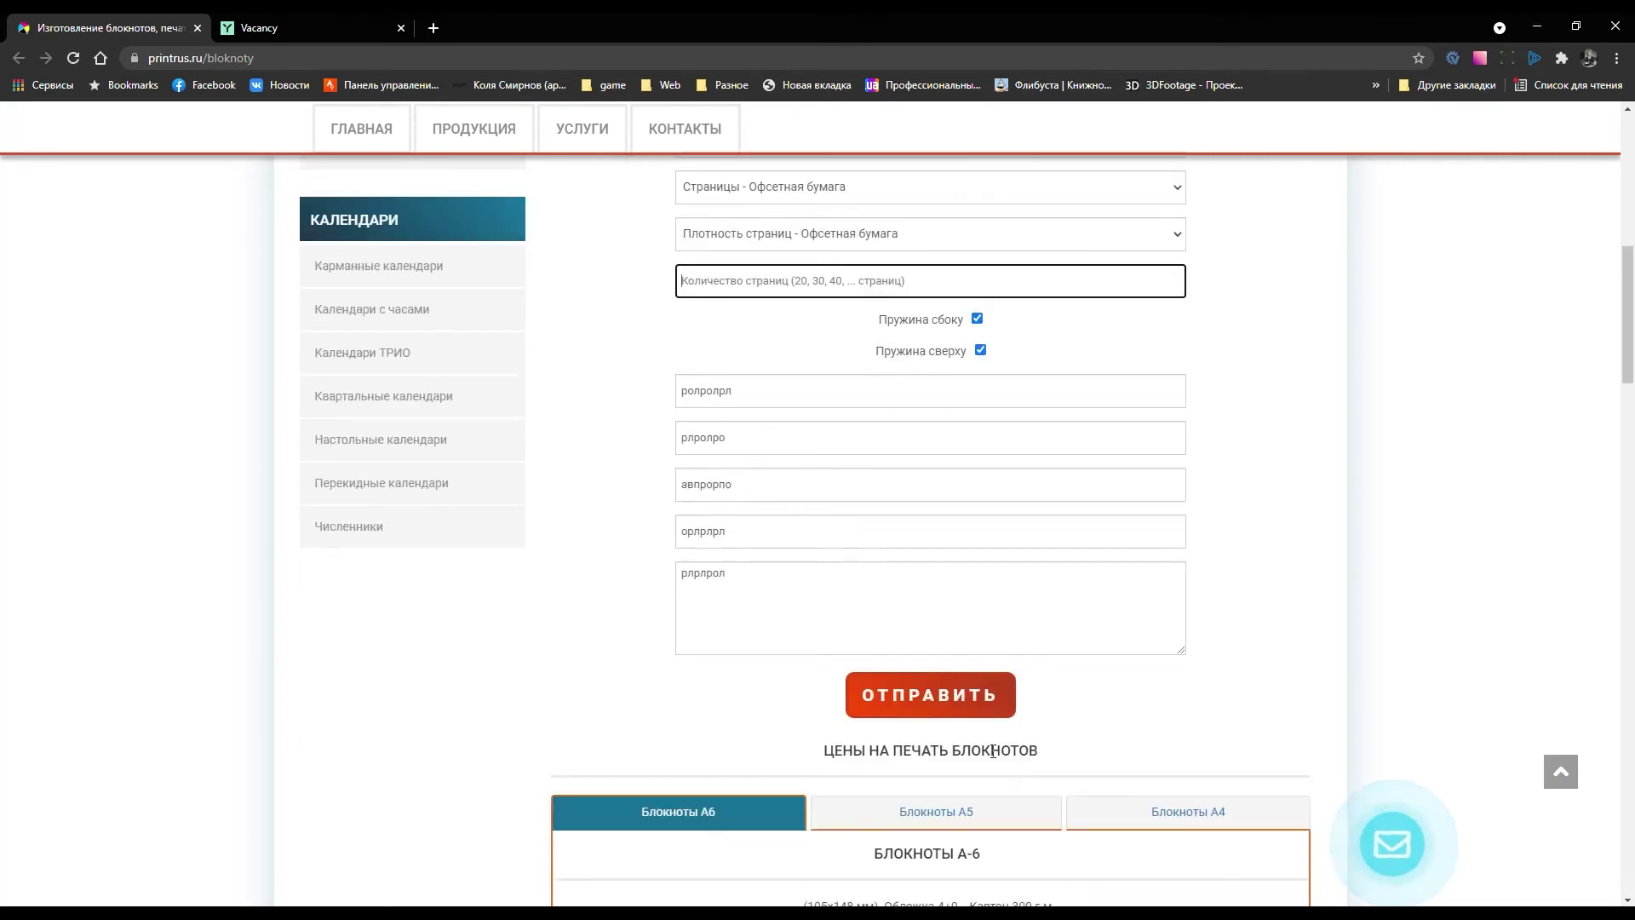
left_click(961, 709)
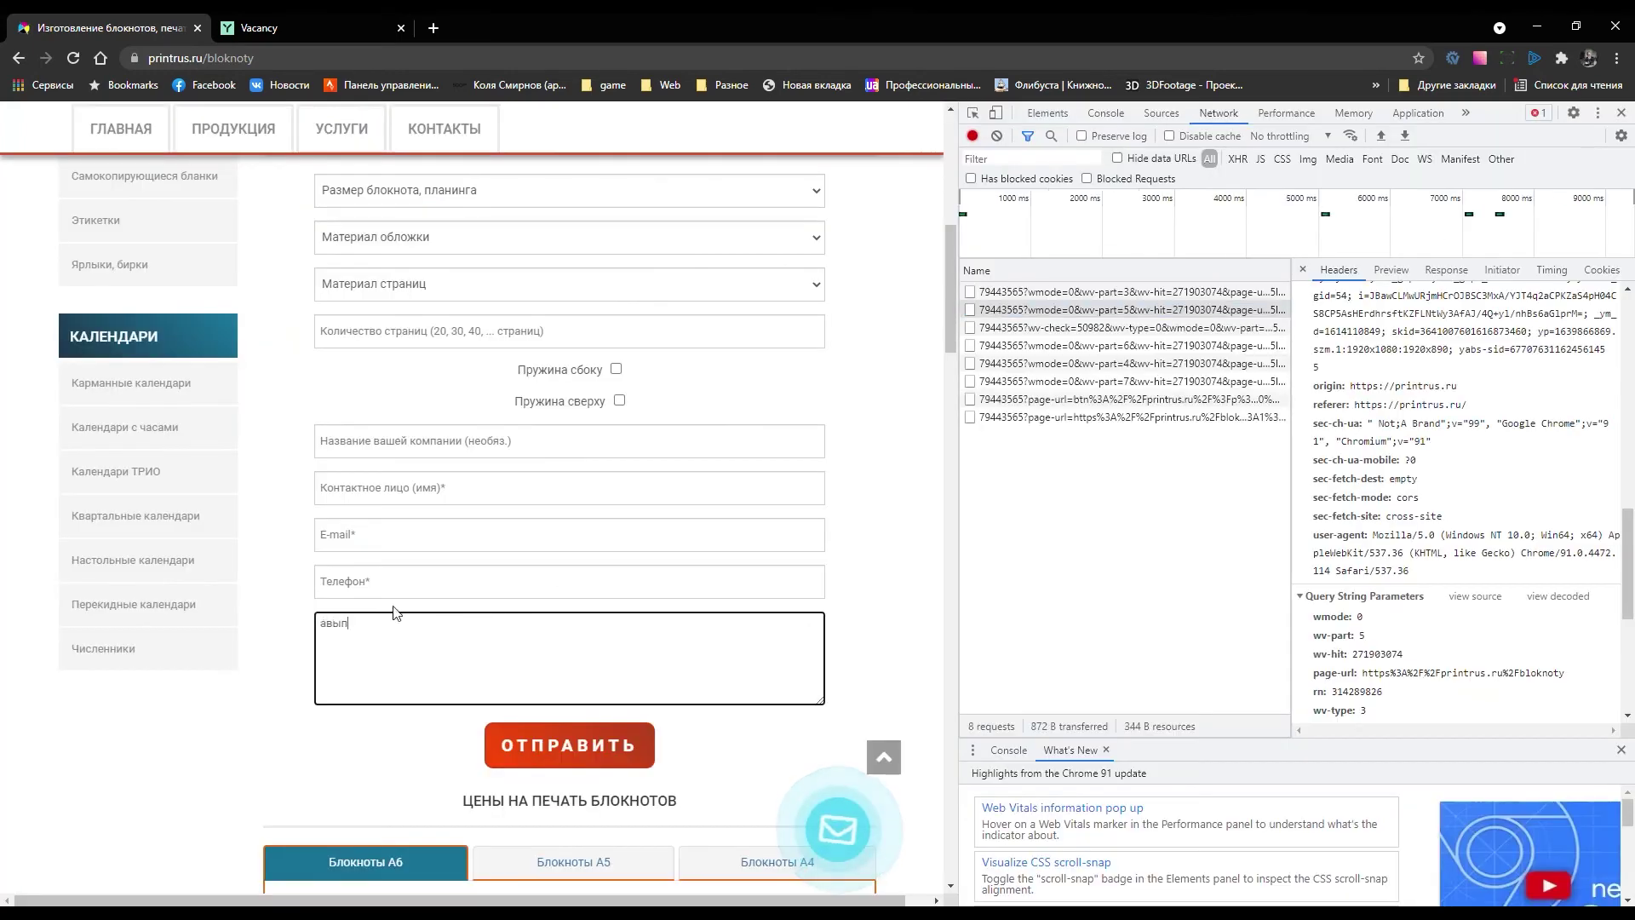
left_click(384, 578)
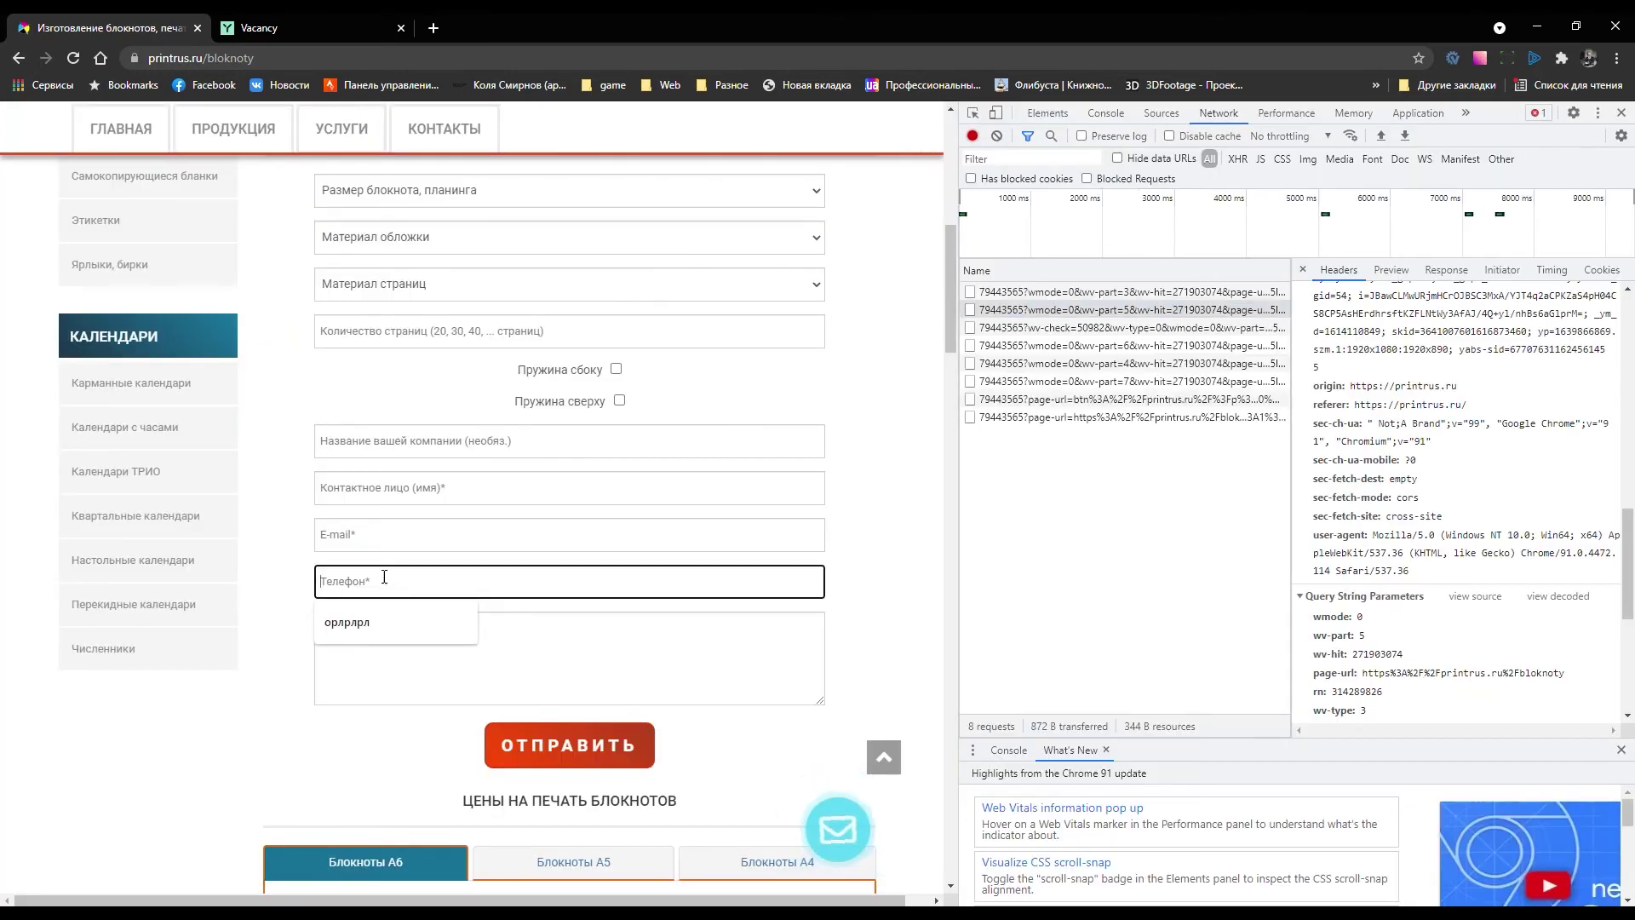
Step: Refill the phone, e-mail, contact person and company fields with test text
type("парапрапр")
left_click(388, 533)
type("арарапр")
left_click(396, 487)
type("апр")
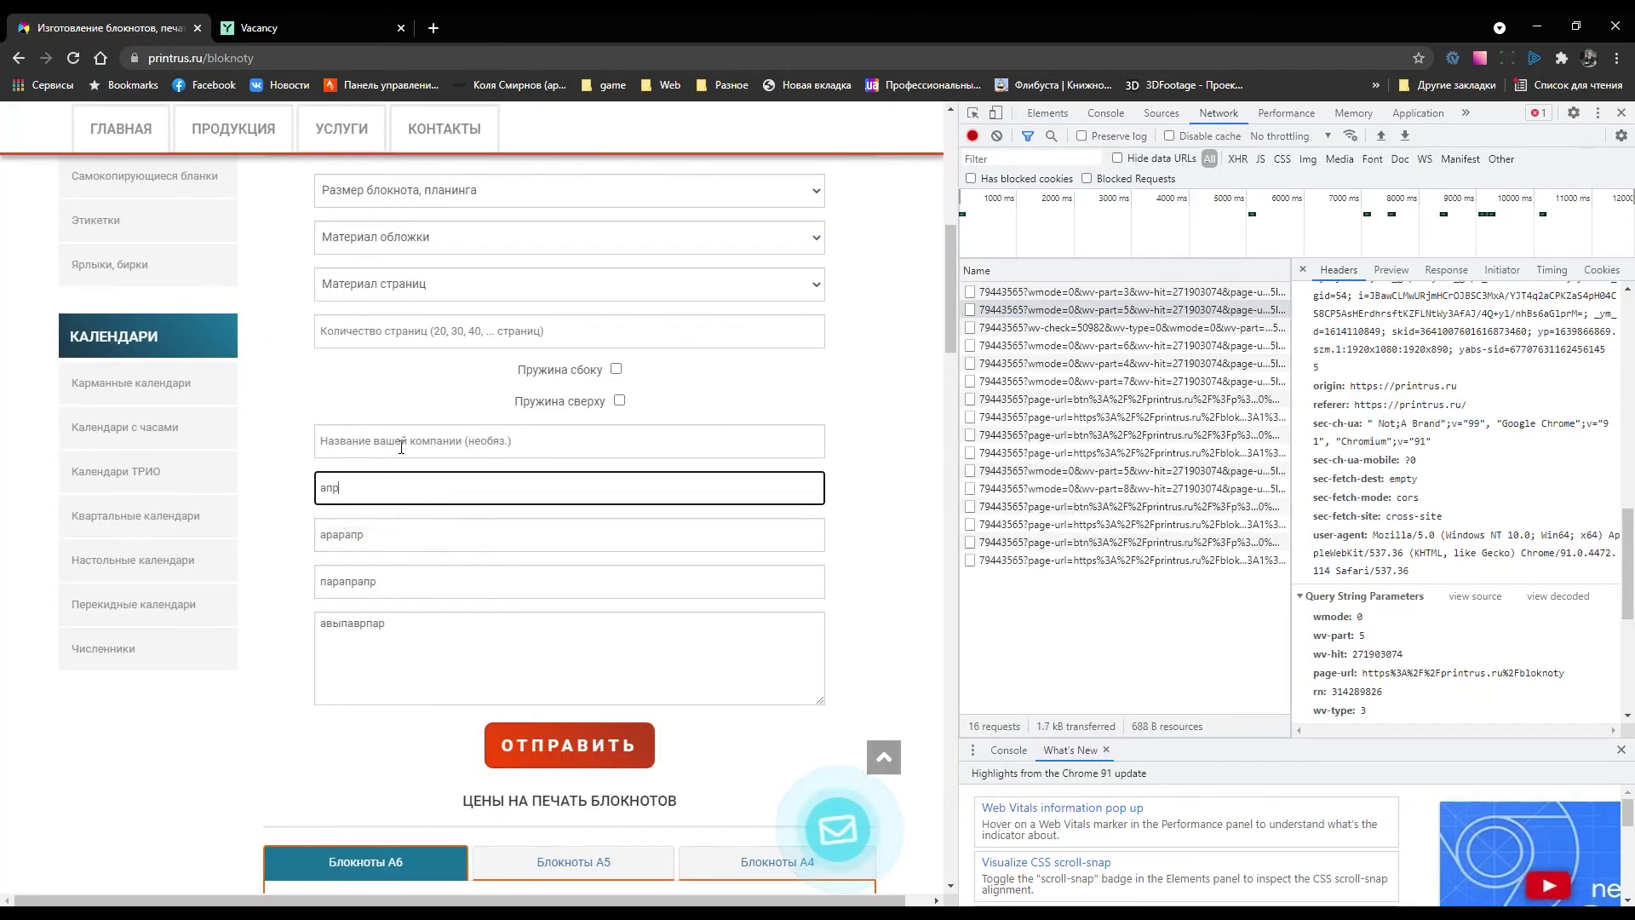
left_click(406, 434)
type("апрапрапр")
Step: Tick the side and top spring options and choose A5, matte cover and 'Другая бумага' pages
left_click(617, 399)
left_click(616, 368)
scroll(428, 366, "up", 2)
left_click(427, 362)
left_click(409, 433)
left_click(417, 407)
left_click(416, 430)
left_click(407, 502)
left_click(407, 557)
Step: Resend the notebook order and dismiss the 'Спасибо за заказ!' message
scroll(626, 655, "down", 4)
left_click(643, 622)
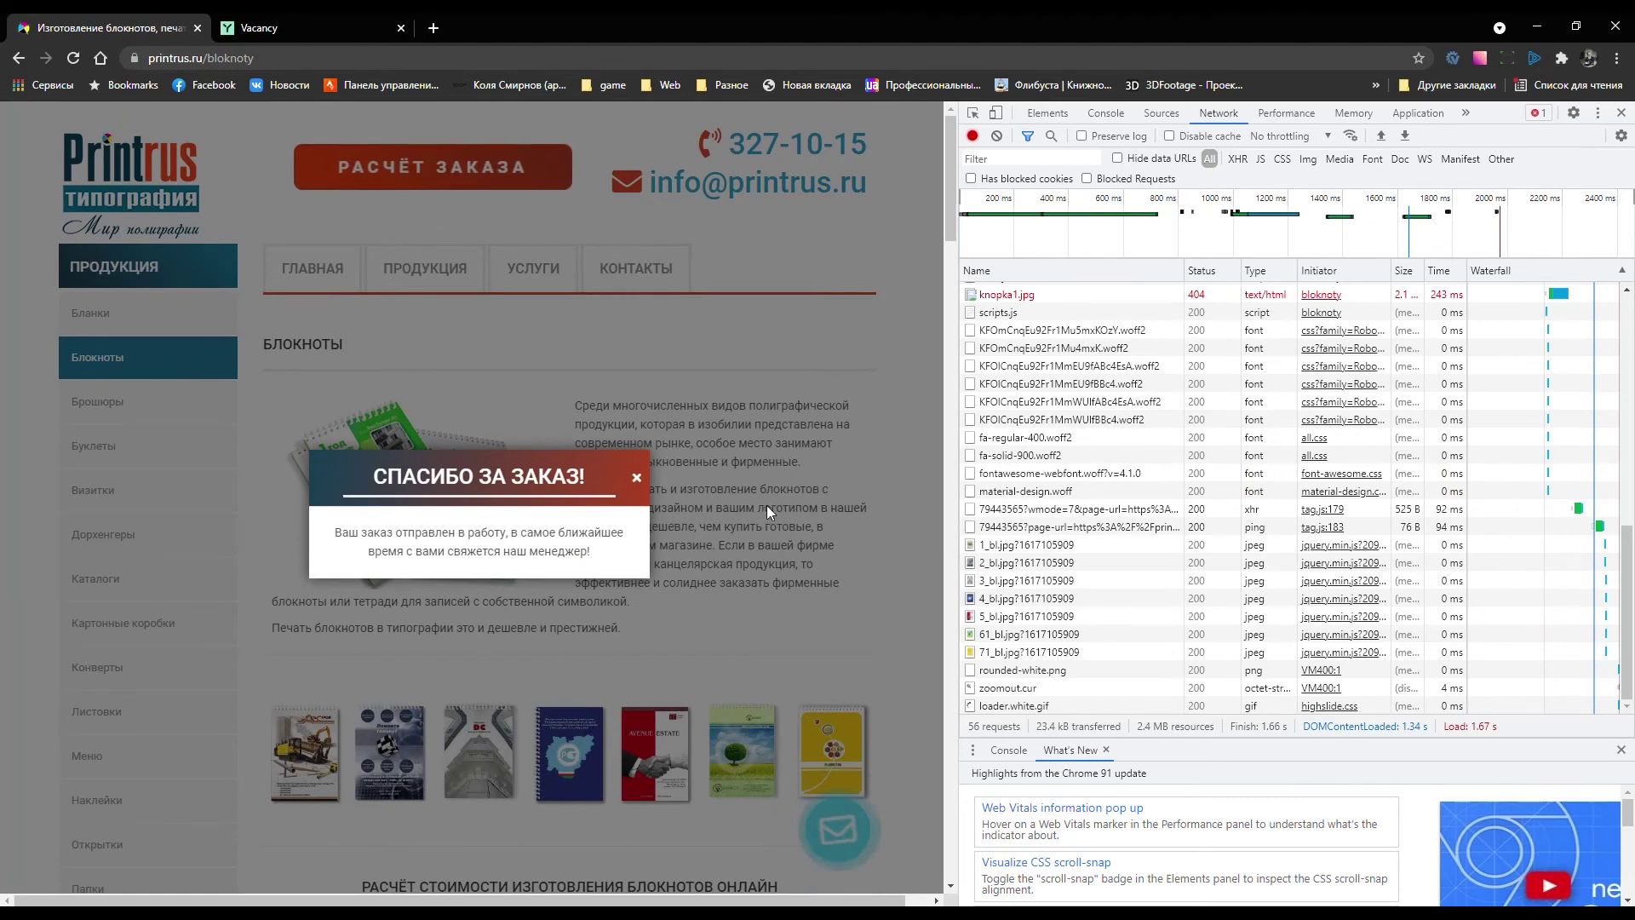
left_click(706, 458)
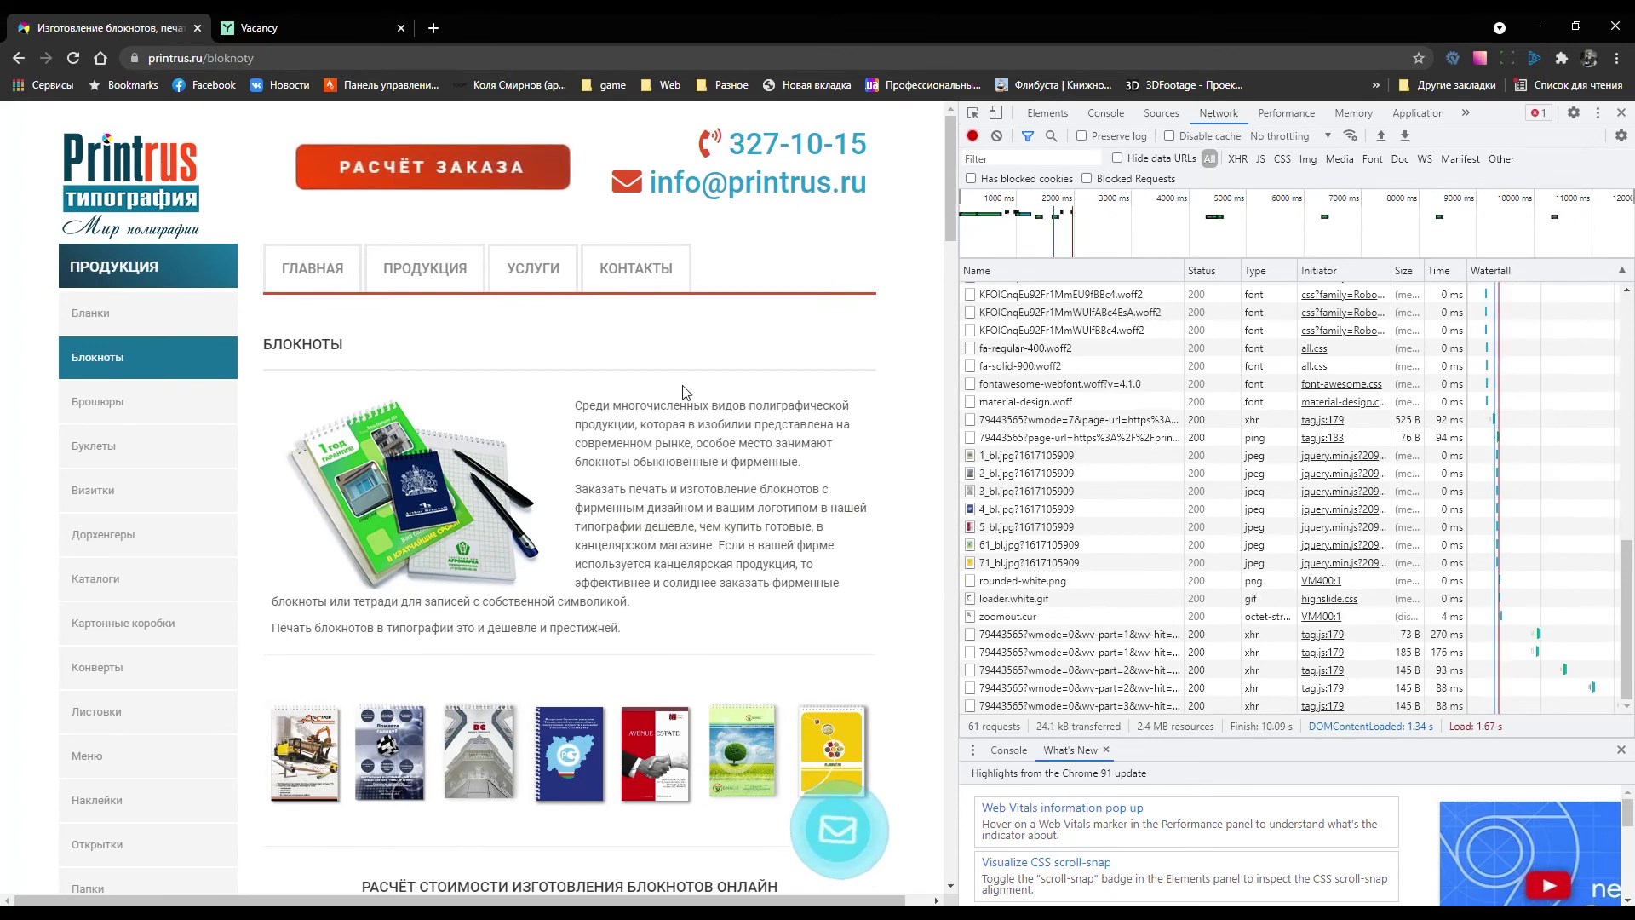
left_click(733, 198)
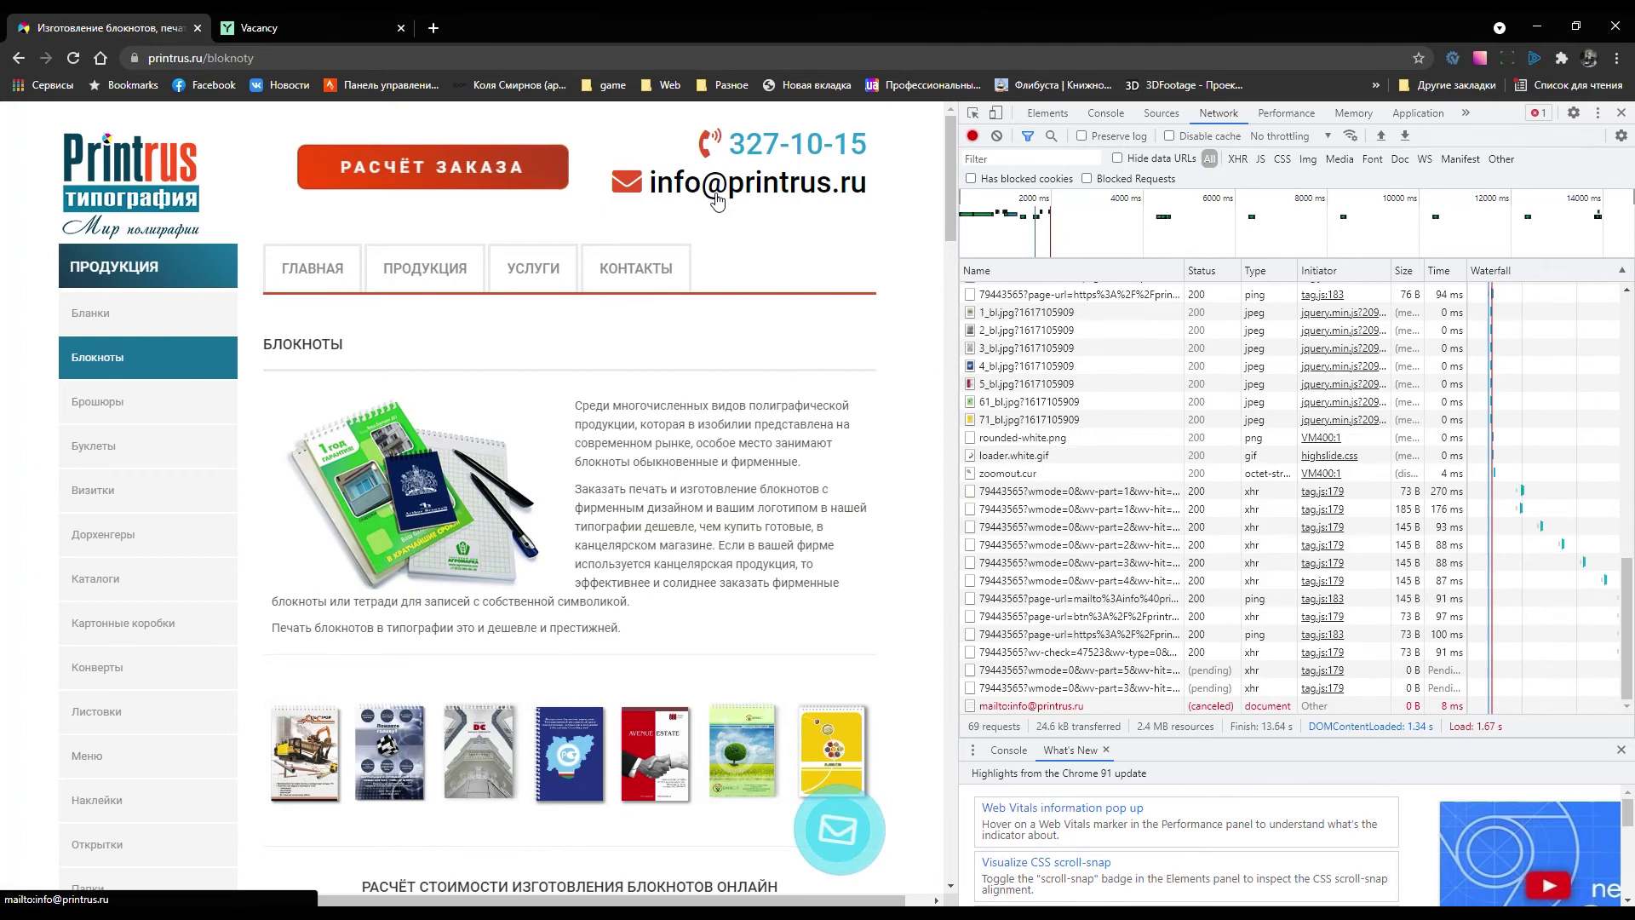
left_click(741, 194)
left_click(741, 195)
left_click(741, 194)
left_click(741, 194)
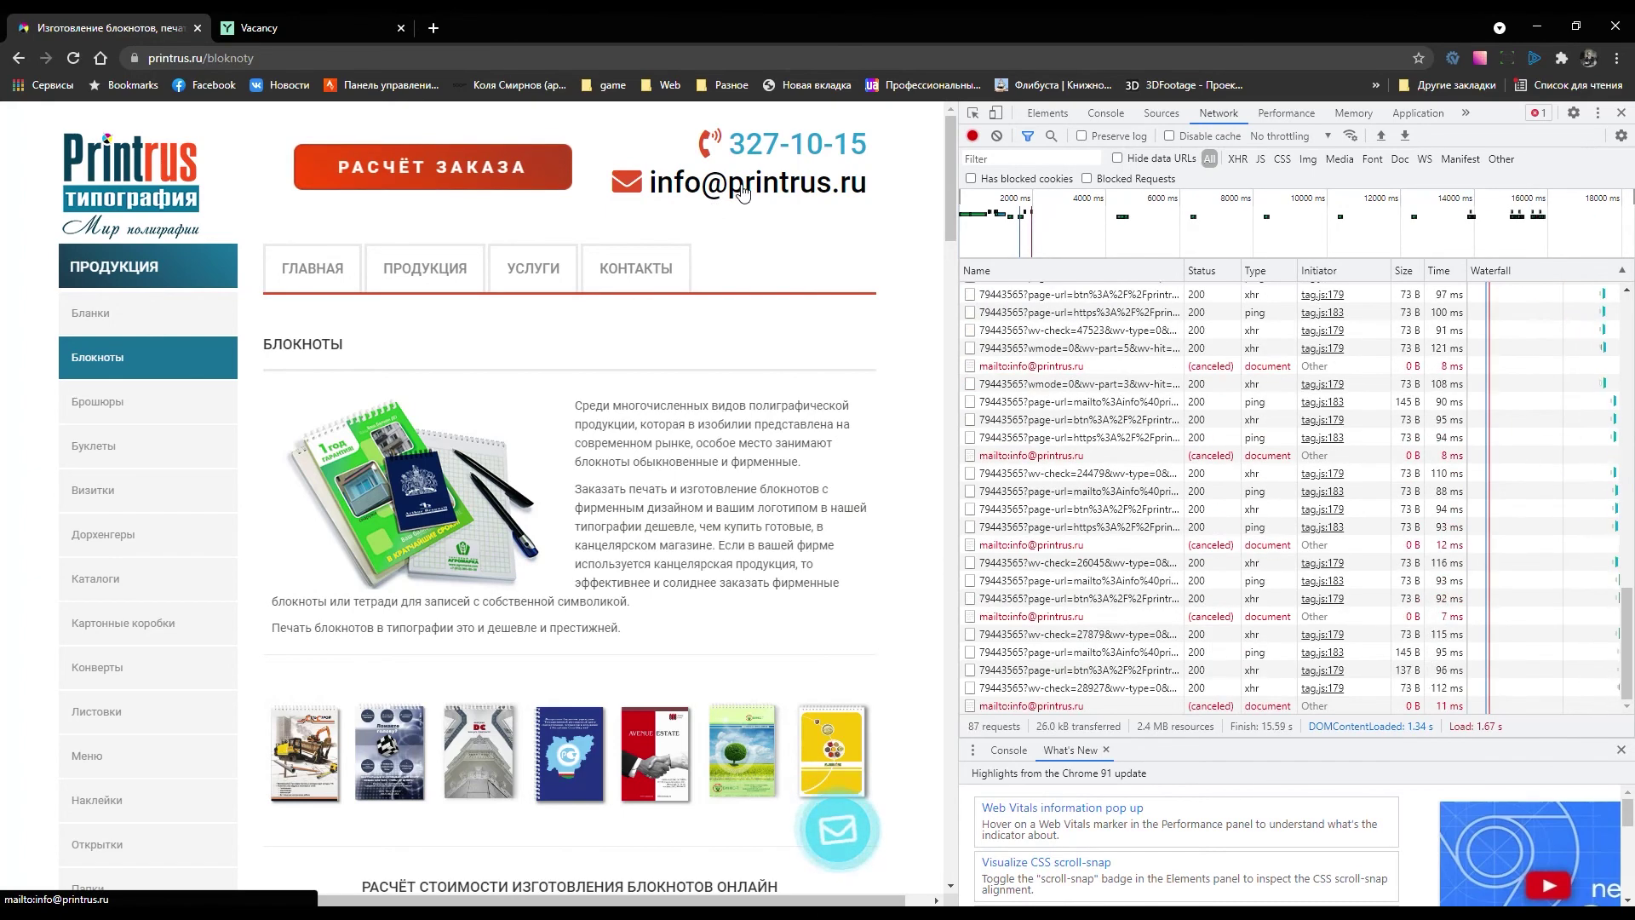
left_click(741, 195)
left_click(771, 144)
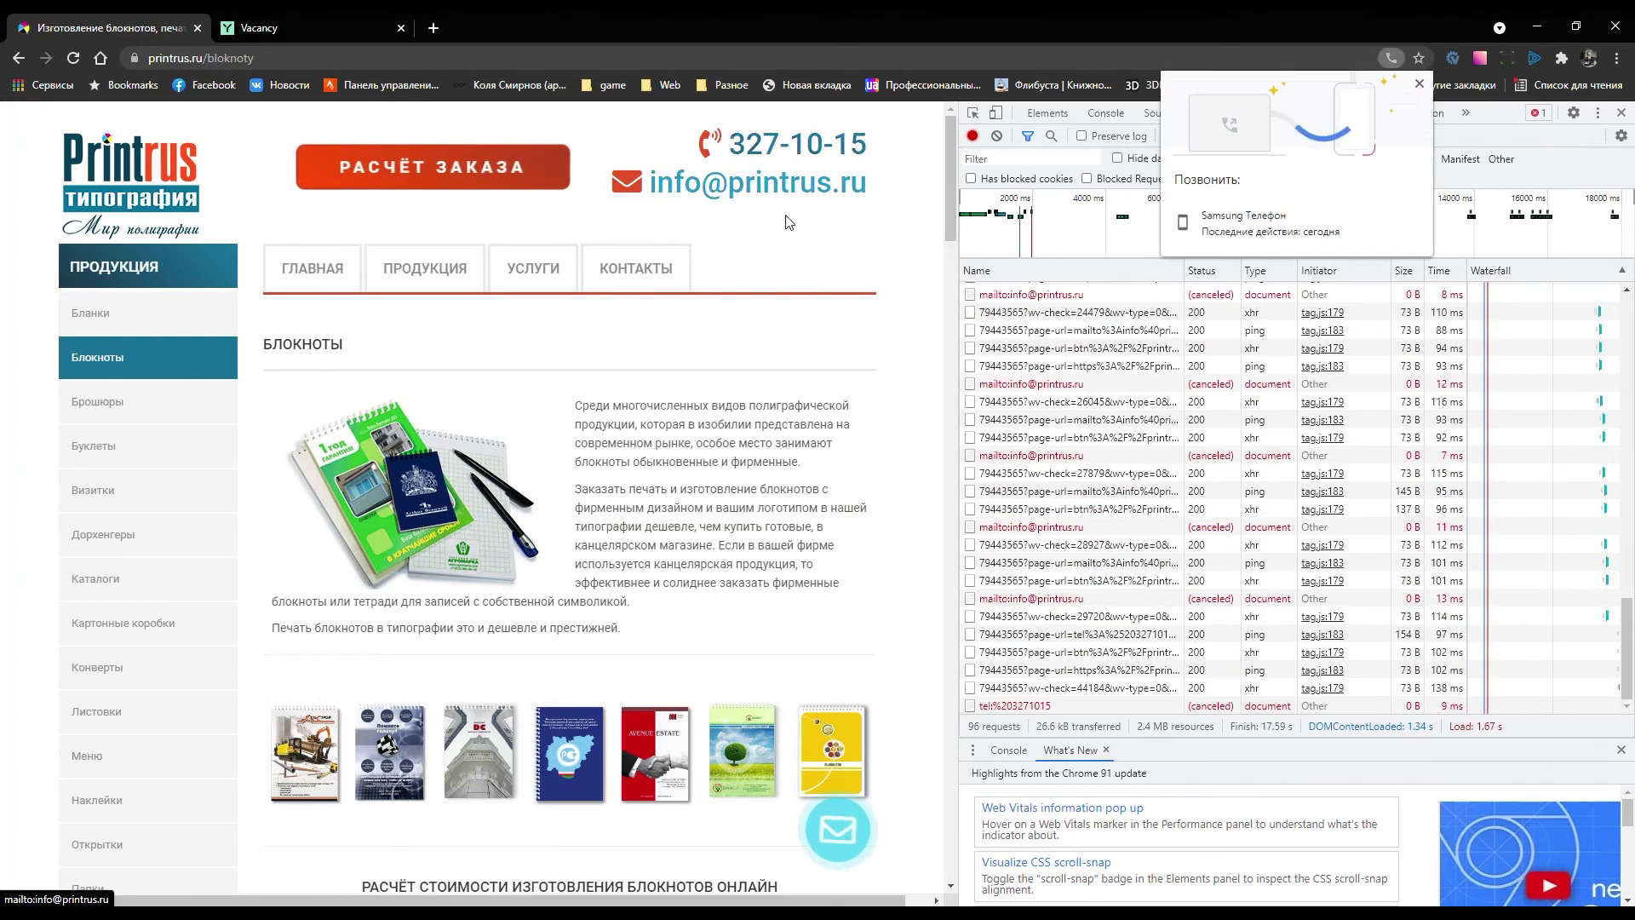
left_click(1419, 86)
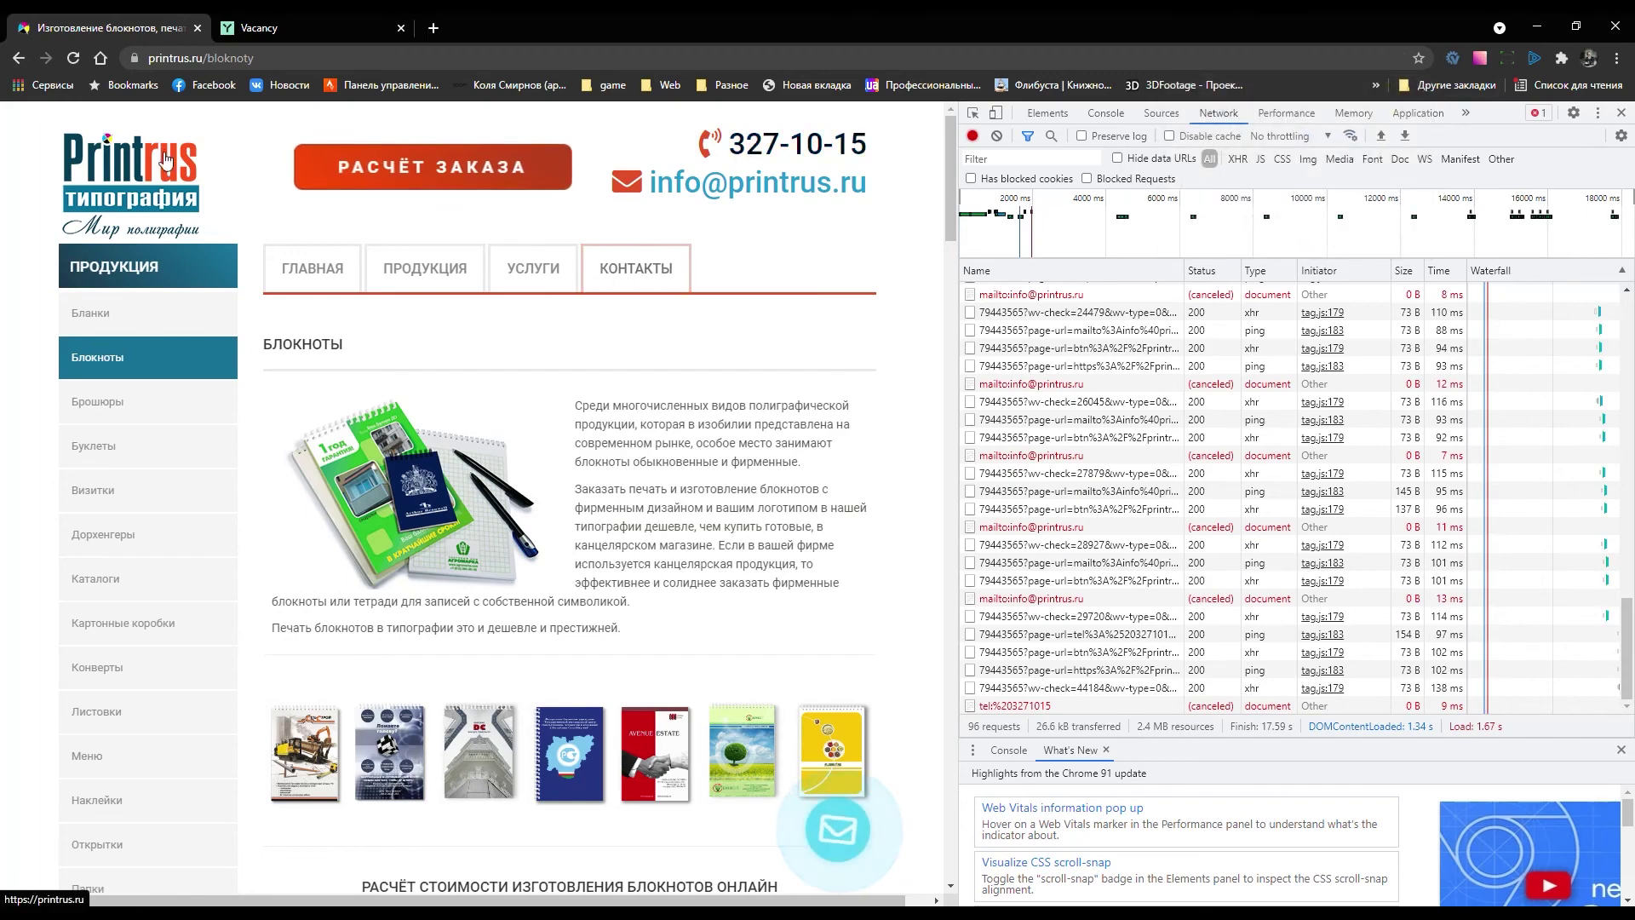
Step: Return to the printrus.ru home page and scroll down through its product tiles
left_click(533, 266)
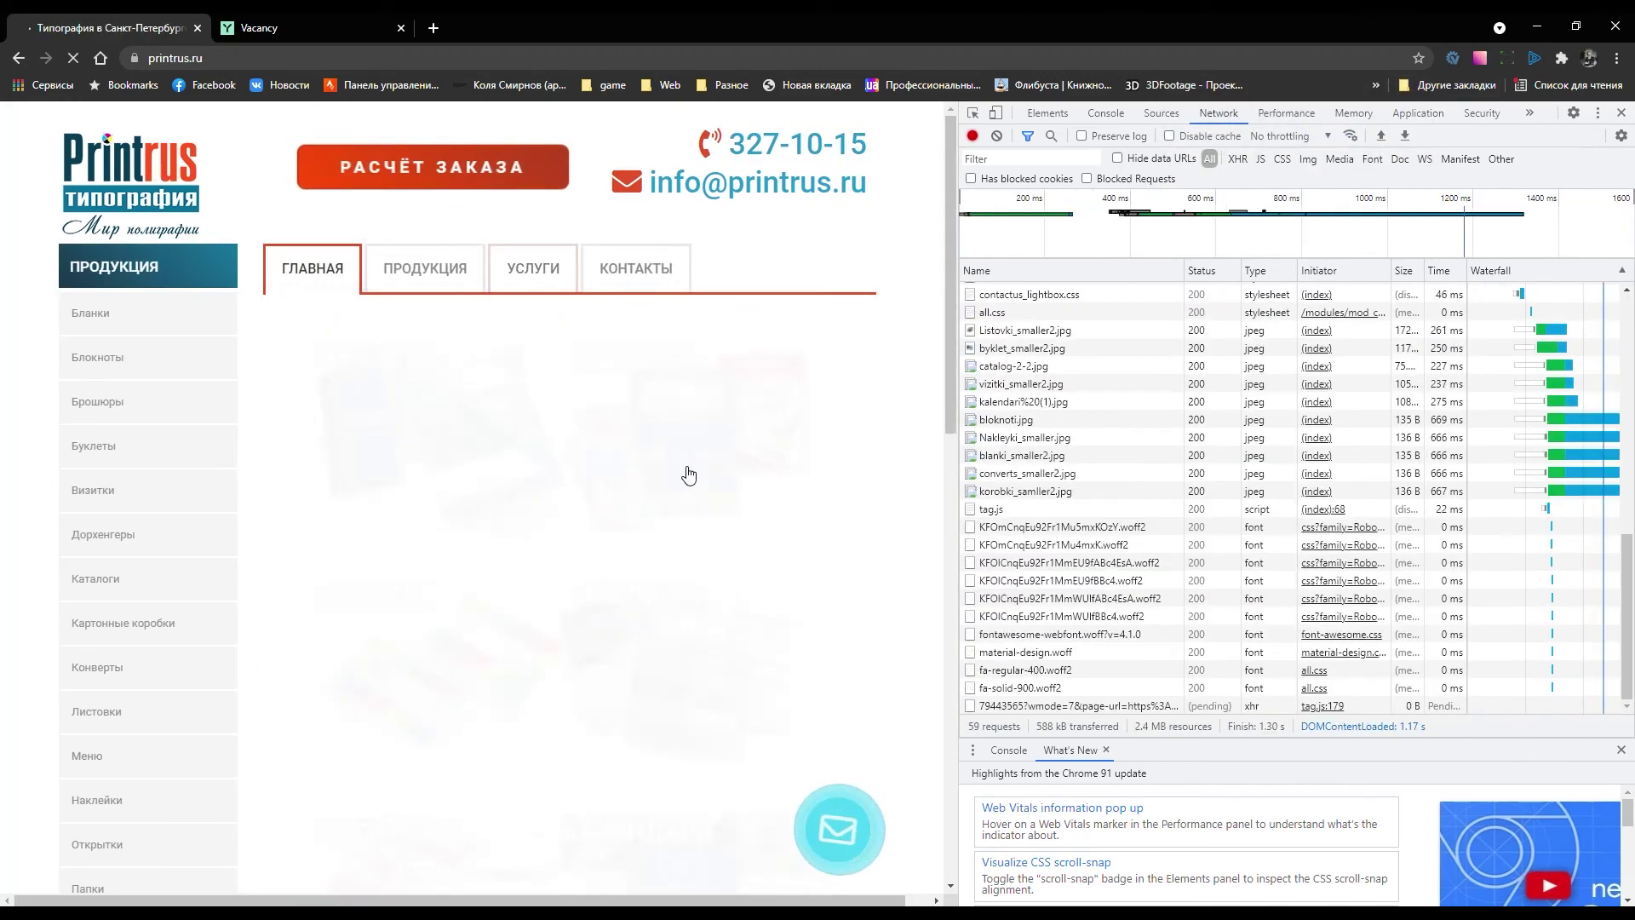
scroll(746, 420, "down", 4)
scroll(748, 421, "down", 1)
scroll(748, 421, "down", 3)
scroll(754, 460, "down", 3)
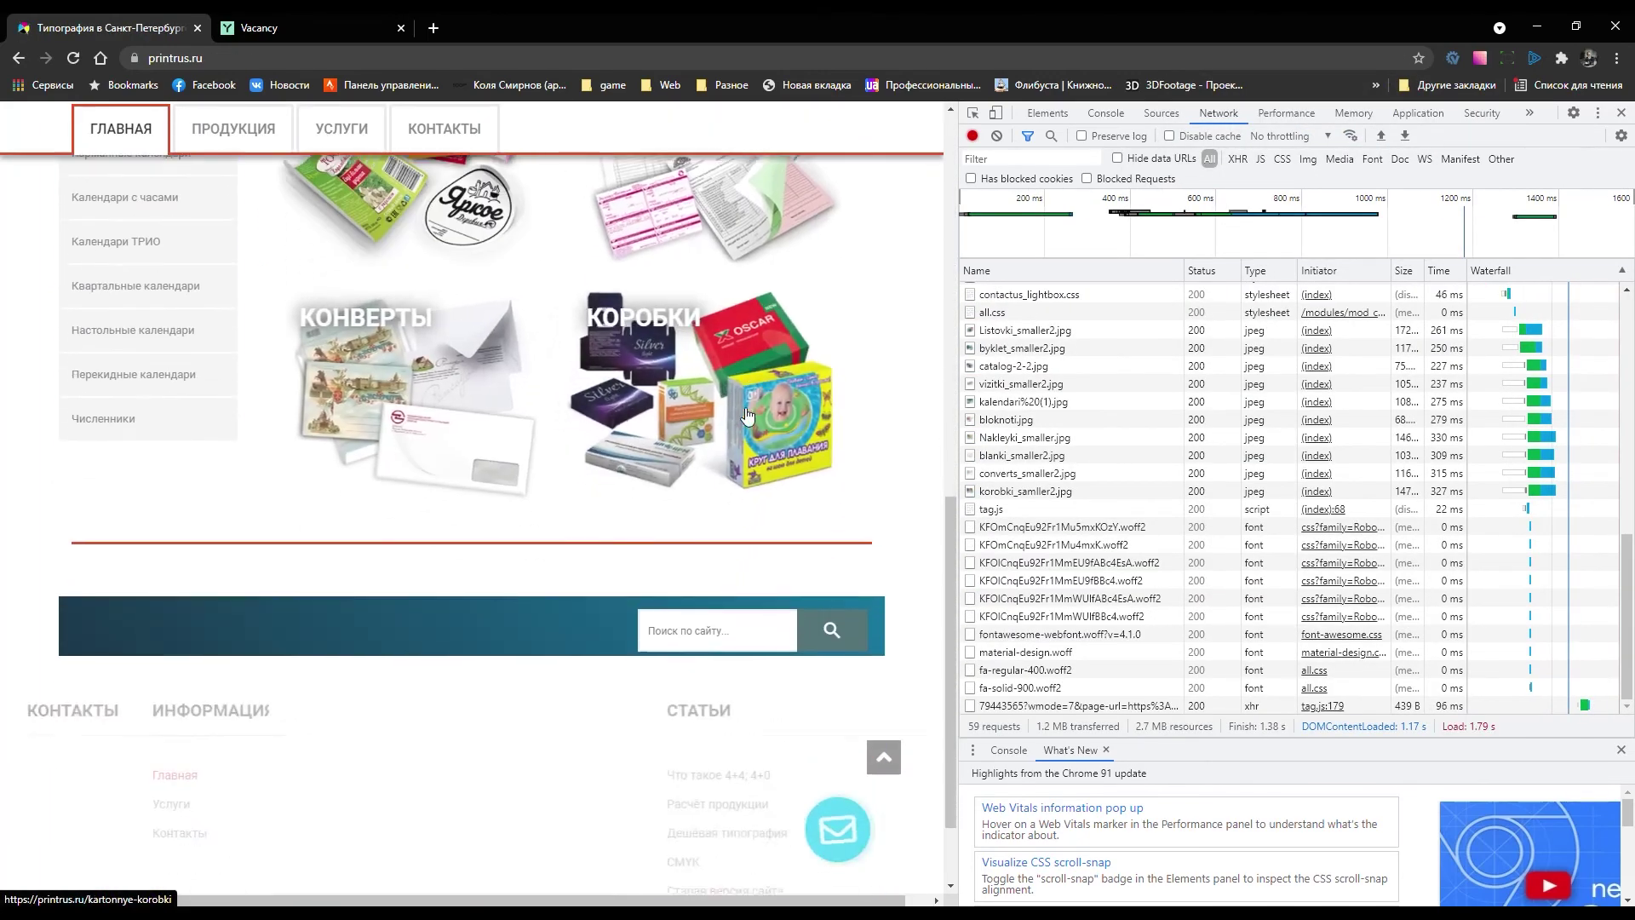
scroll(758, 494, "down", 2)
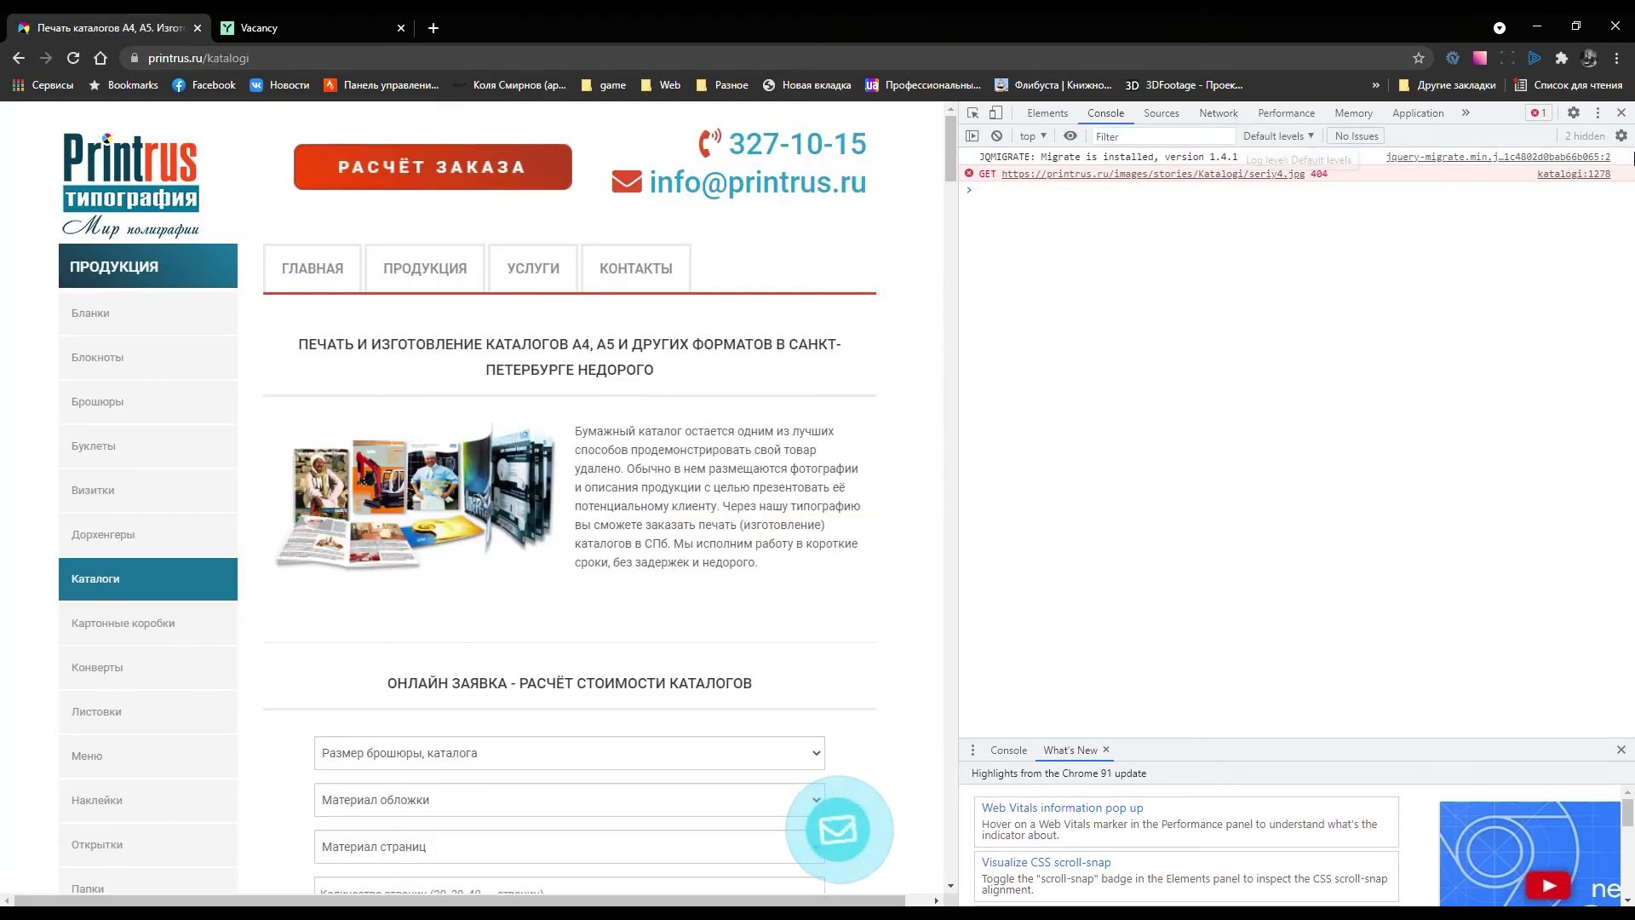
Step: Close DevTools, reopen it on the Elements panel via 'Просмотреть код', and enable device emulation
left_click(1621, 113)
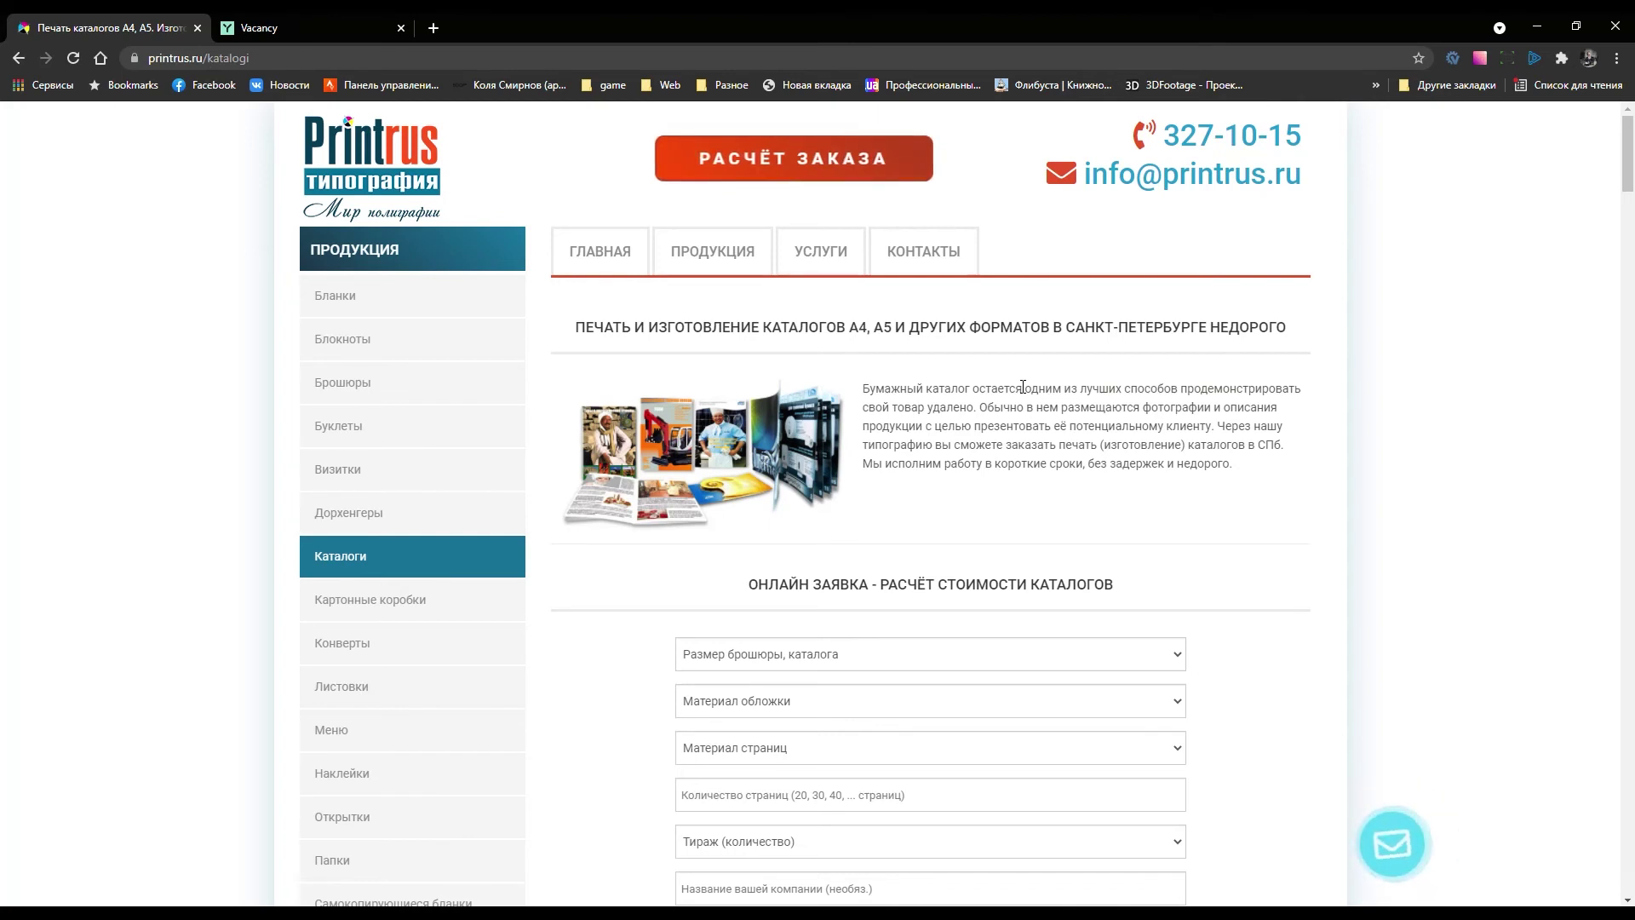
right_click(1362, 246)
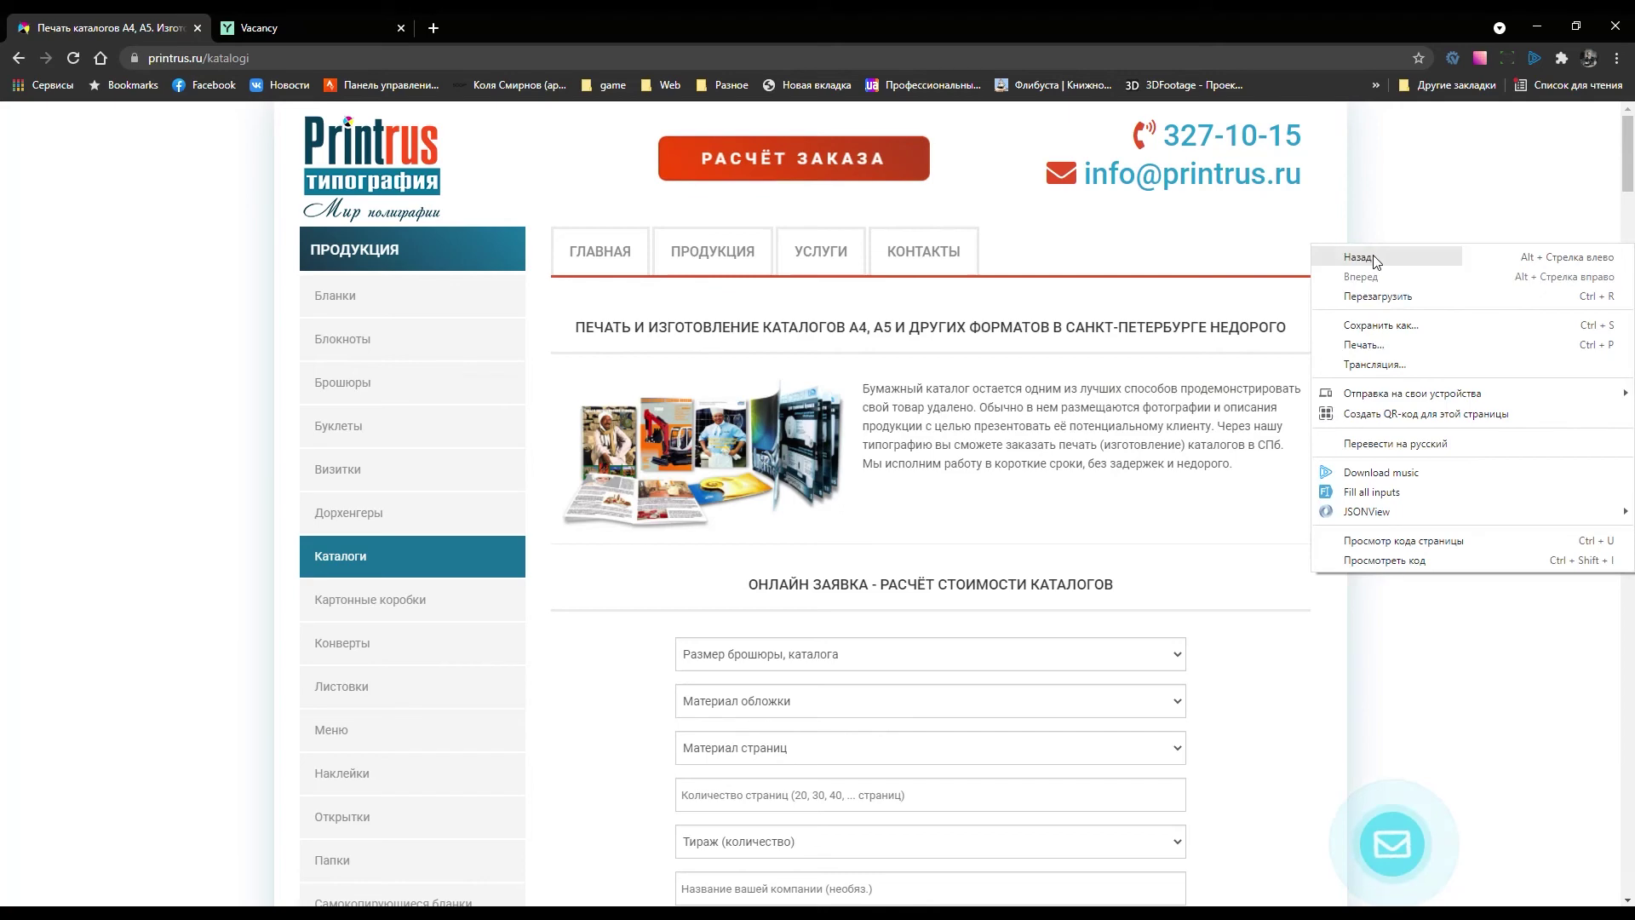
left_click(1461, 569)
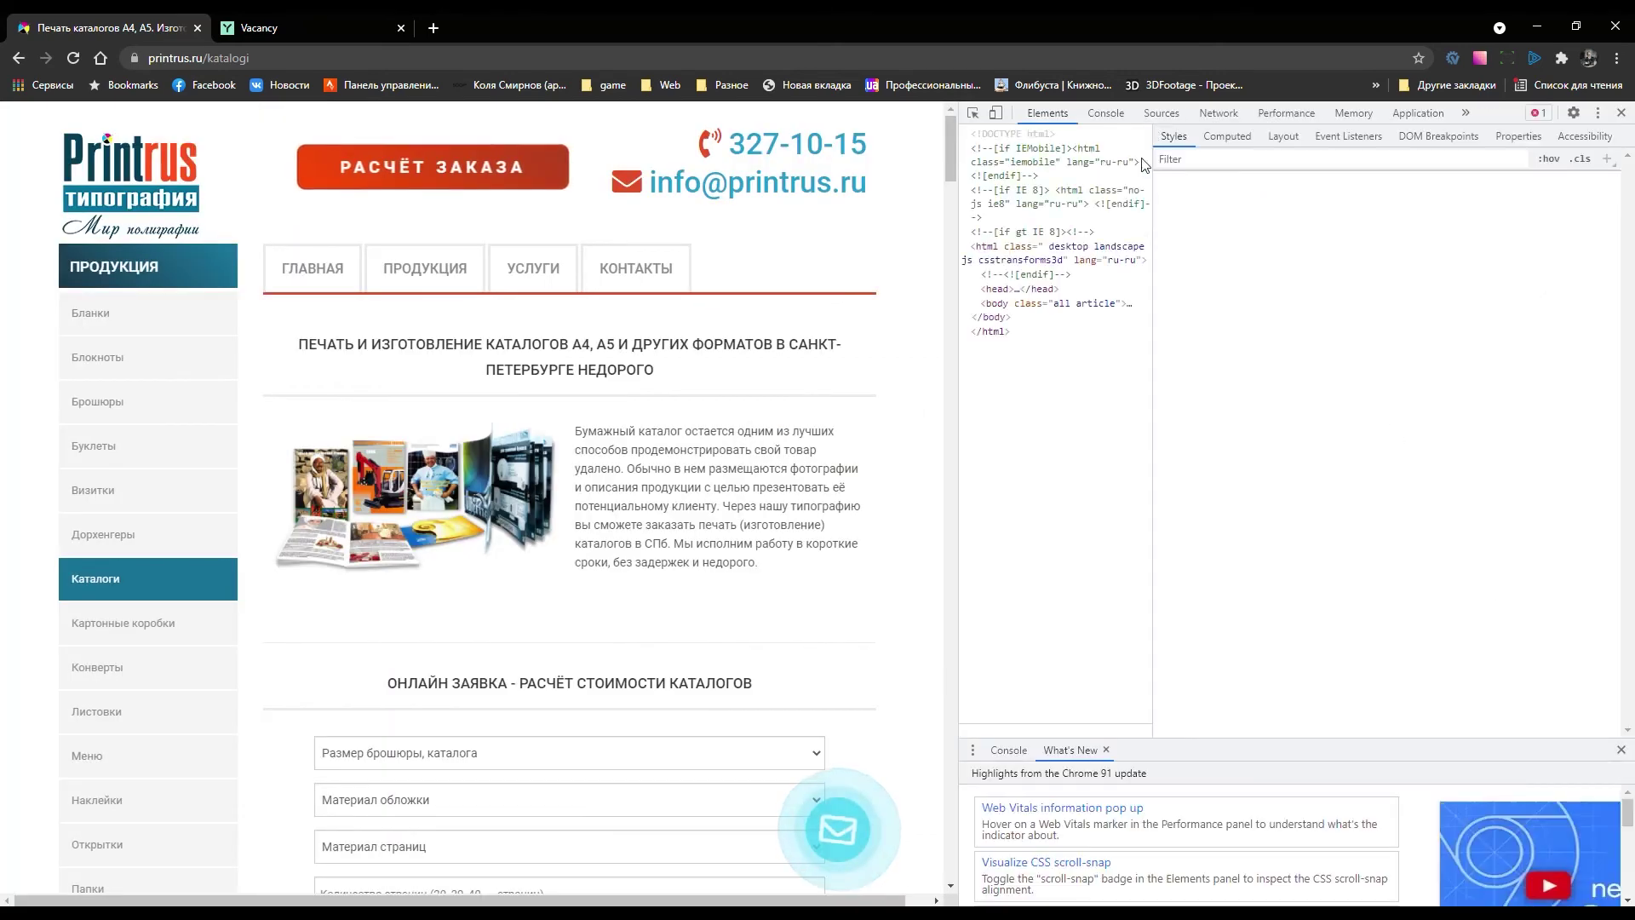
left_click(996, 113)
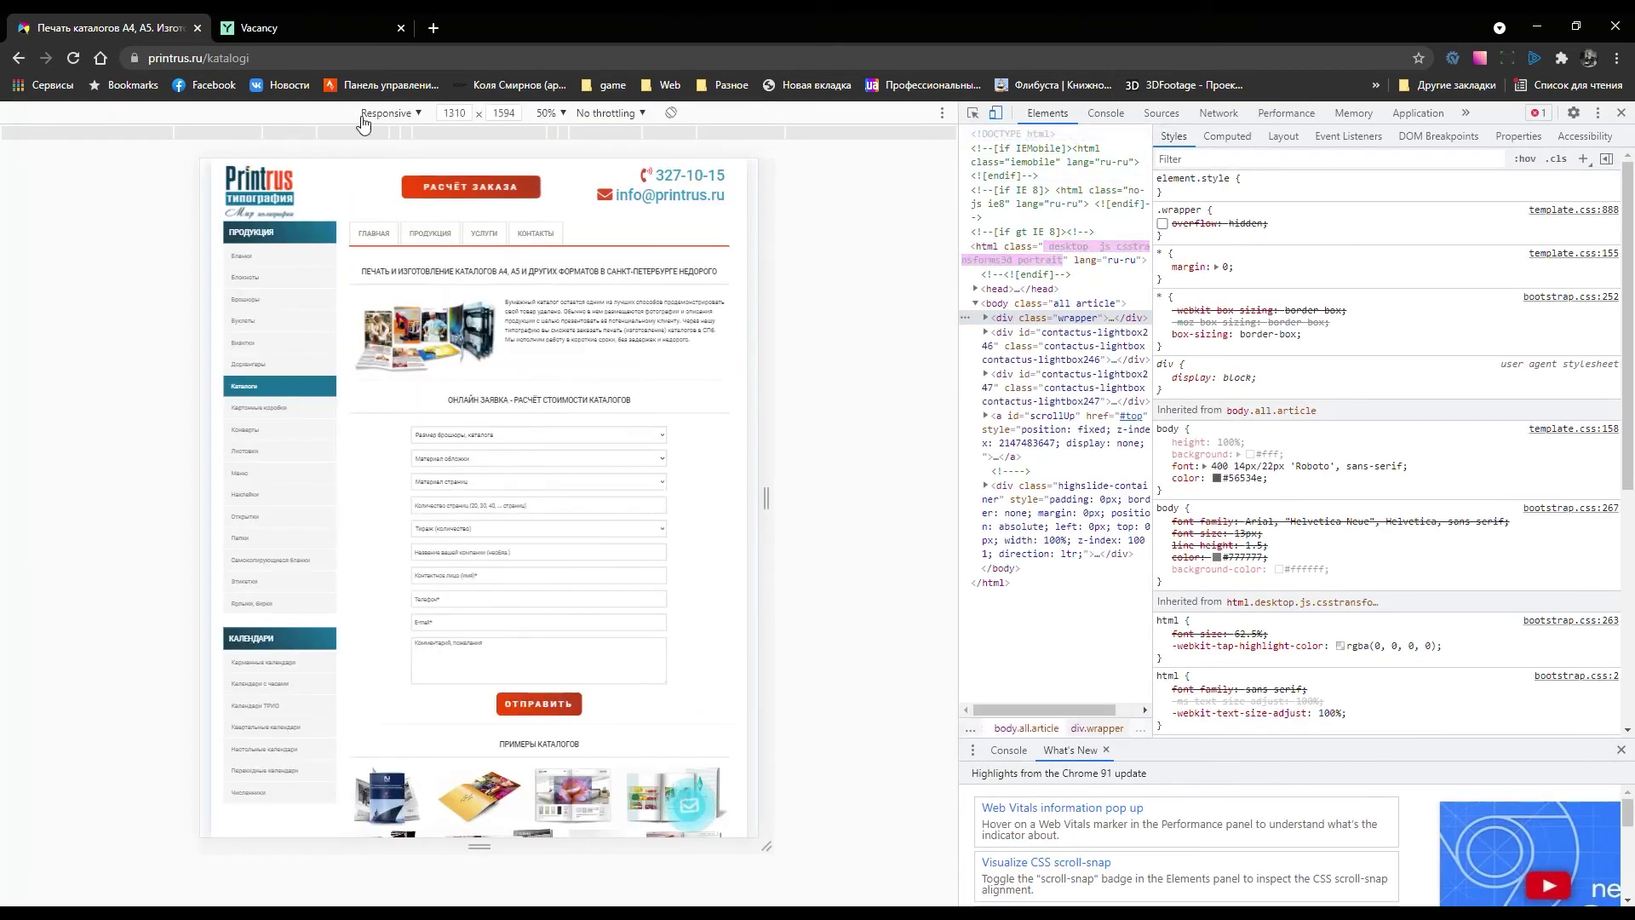
Step: Emulate an iPhone 5/SE and scroll down through the catalogue page
left_click(405, 115)
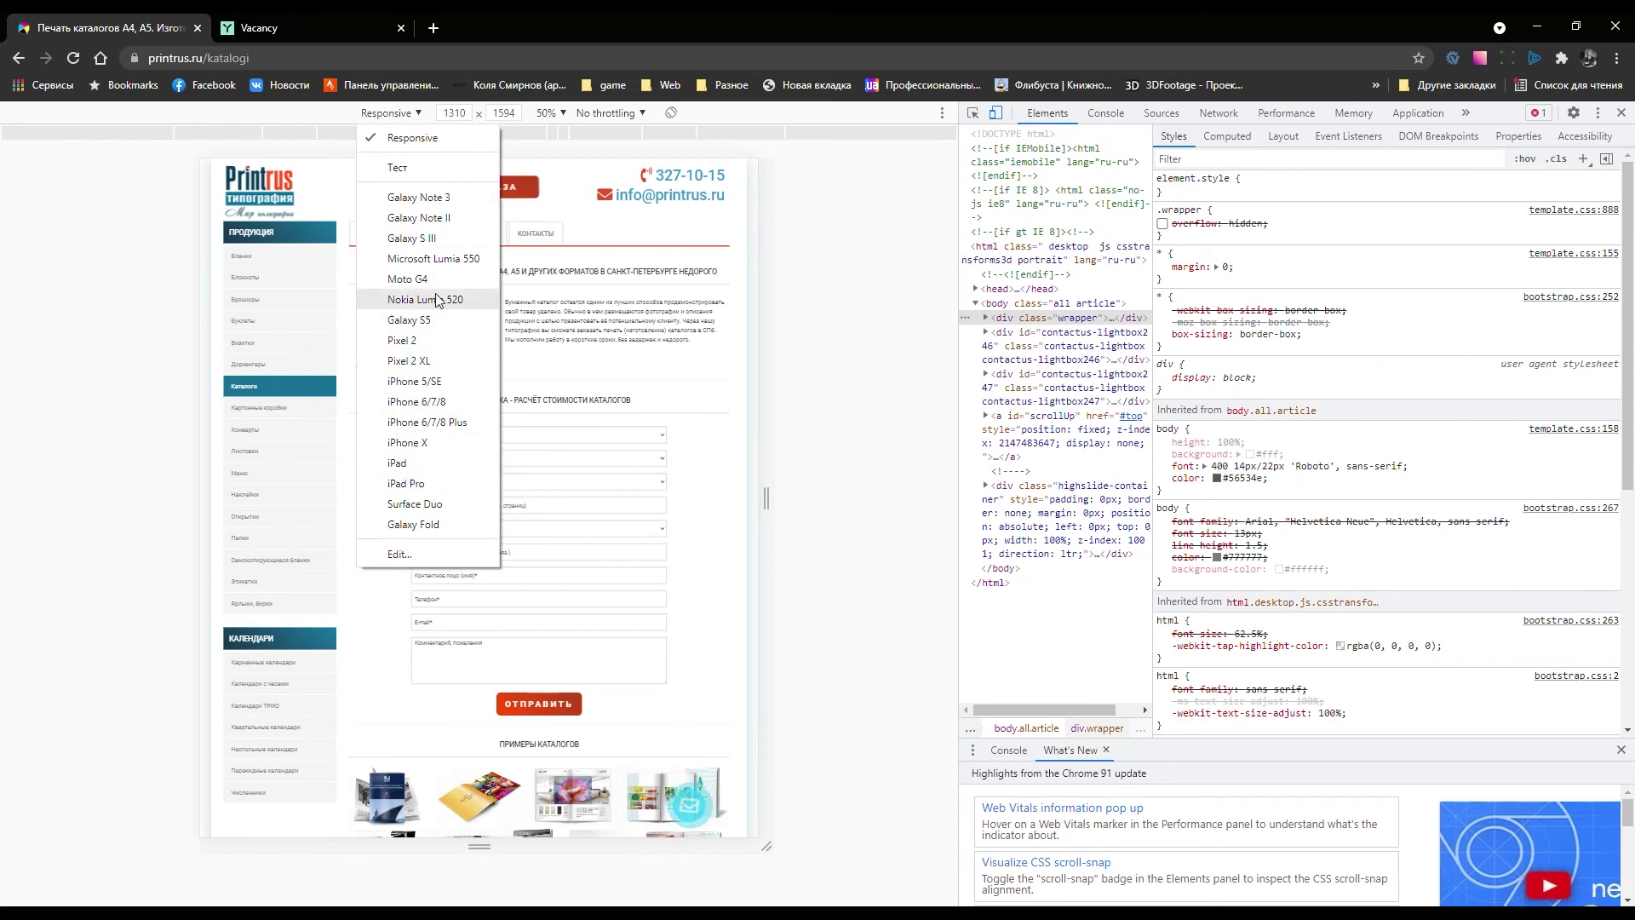
left_click(442, 381)
scroll(543, 450, "down", 3)
scroll(543, 450, "down", 4)
scroll(543, 449, "down", 4)
scroll(465, 445, "down", 3)
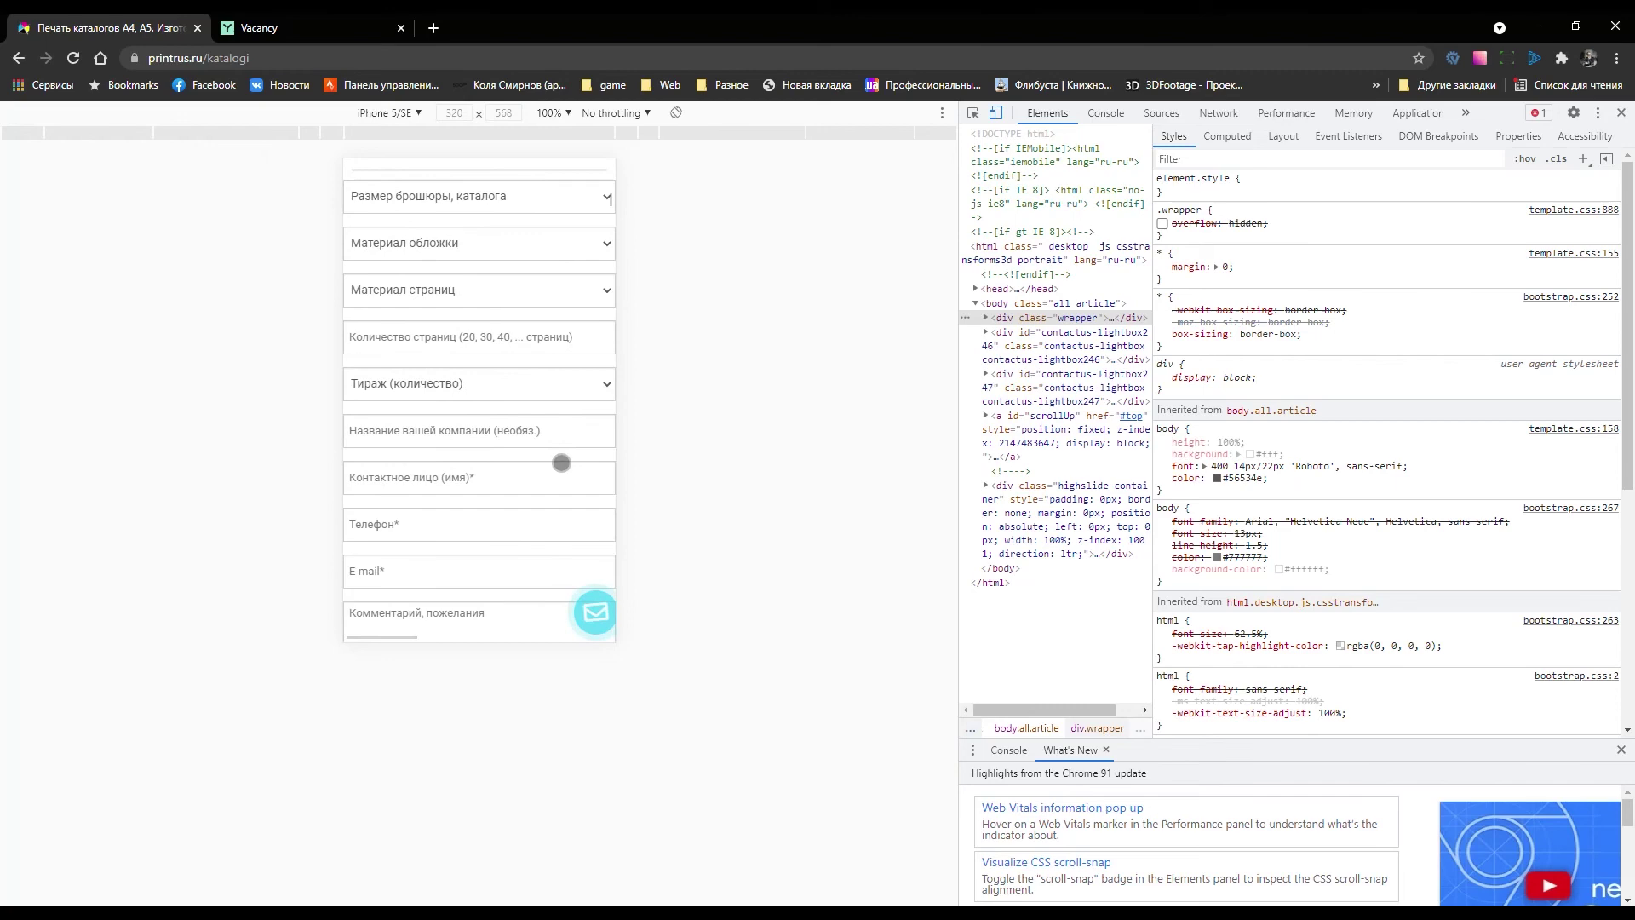
scroll(537, 468, "down", 3)
scroll(537, 468, "down", 4)
scroll(489, 456, "down", 4)
scroll(489, 457, "right", 1)
scroll(523, 503, "down", 3)
scroll(523, 503, "down", 3)
scroll(523, 503, "down", 3)
scroll(524, 502, "down", 2)
scroll(524, 502, "down", 2)
scroll(521, 477, "down", 2)
scroll(515, 477, "down", 4)
scroll(513, 484, "up", 3)
Step: Swipe the mobile page to open the side menu and РАСЧЁТ ЗАКАЗА form, then dismiss them
left_click_drag(613, 409, 384, 417)
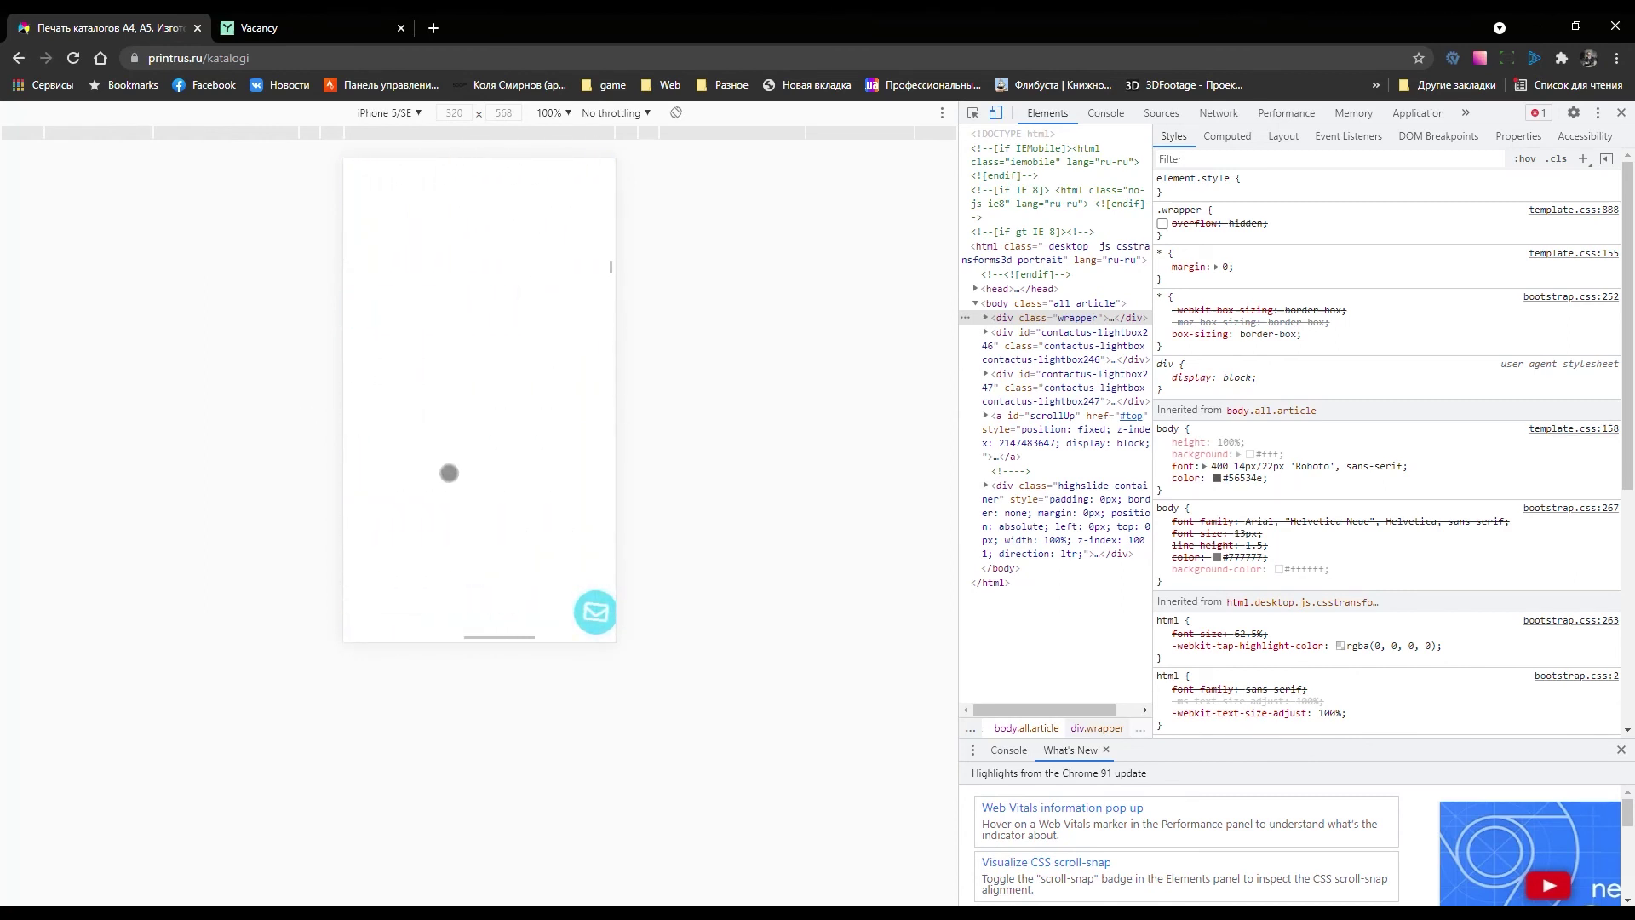
scroll(473, 457, "up", 10)
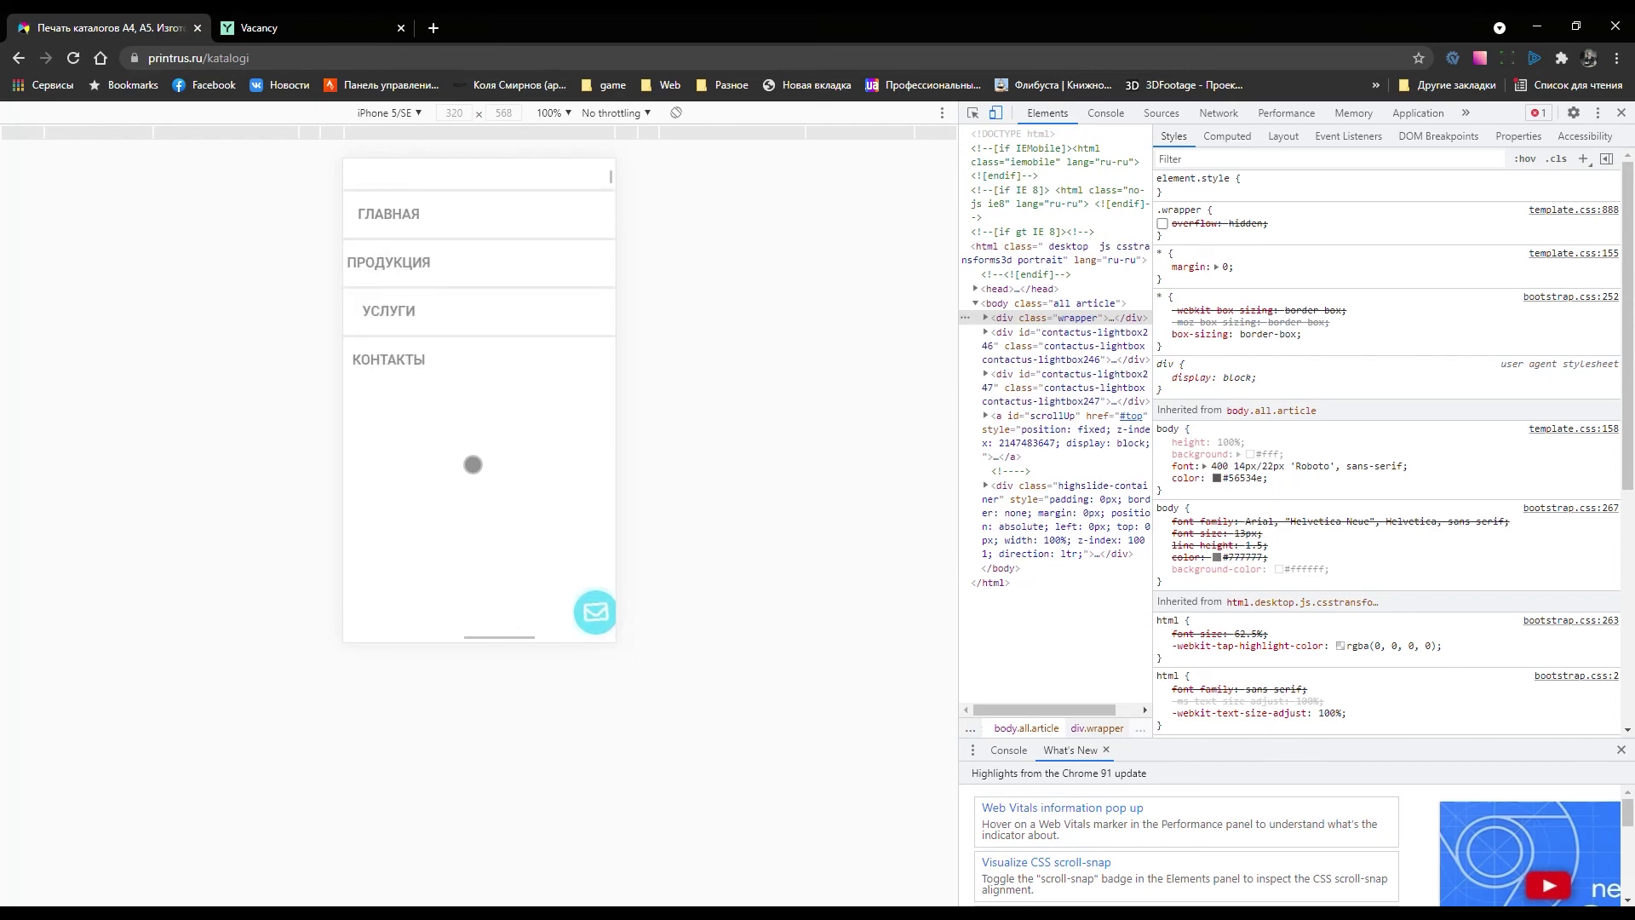
scroll(511, 447, "down", 1)
mouse_move(584, 433)
left_mouse_down()
mouse_move(321, 420)
mouse_move(602, 442)
mouse_move(466, 449)
mouse_move(412, 438)
mouse_move(682, 452)
mouse_move(412, 549)
mouse_move(309, 455)
left_mouse_up()
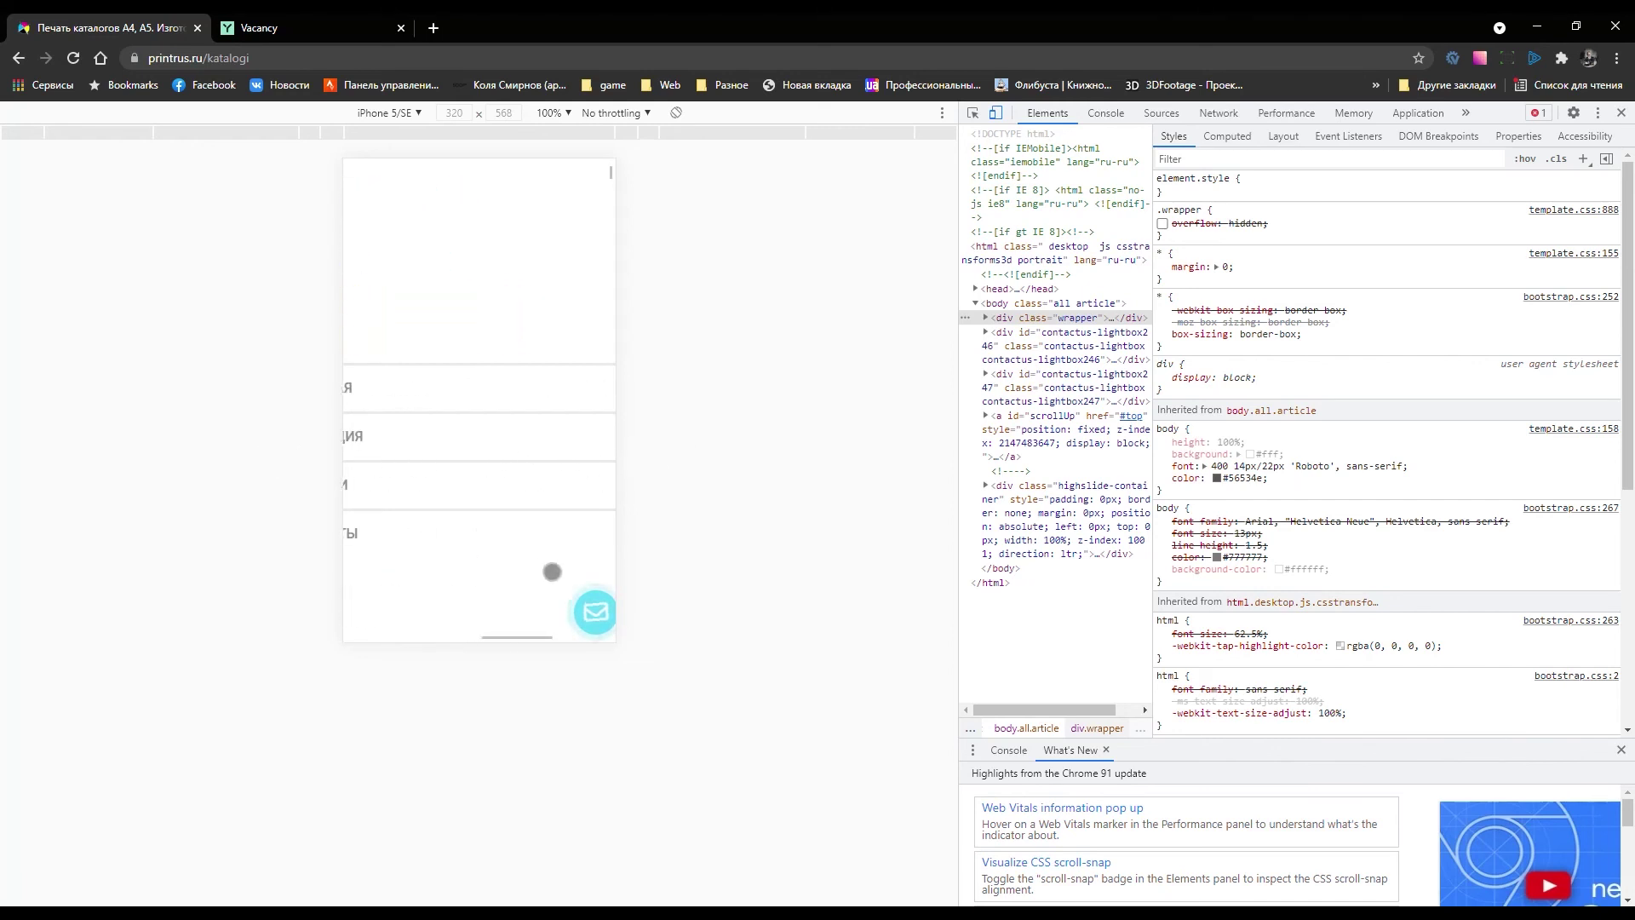
left_click_drag(481, 453, 448, 455)
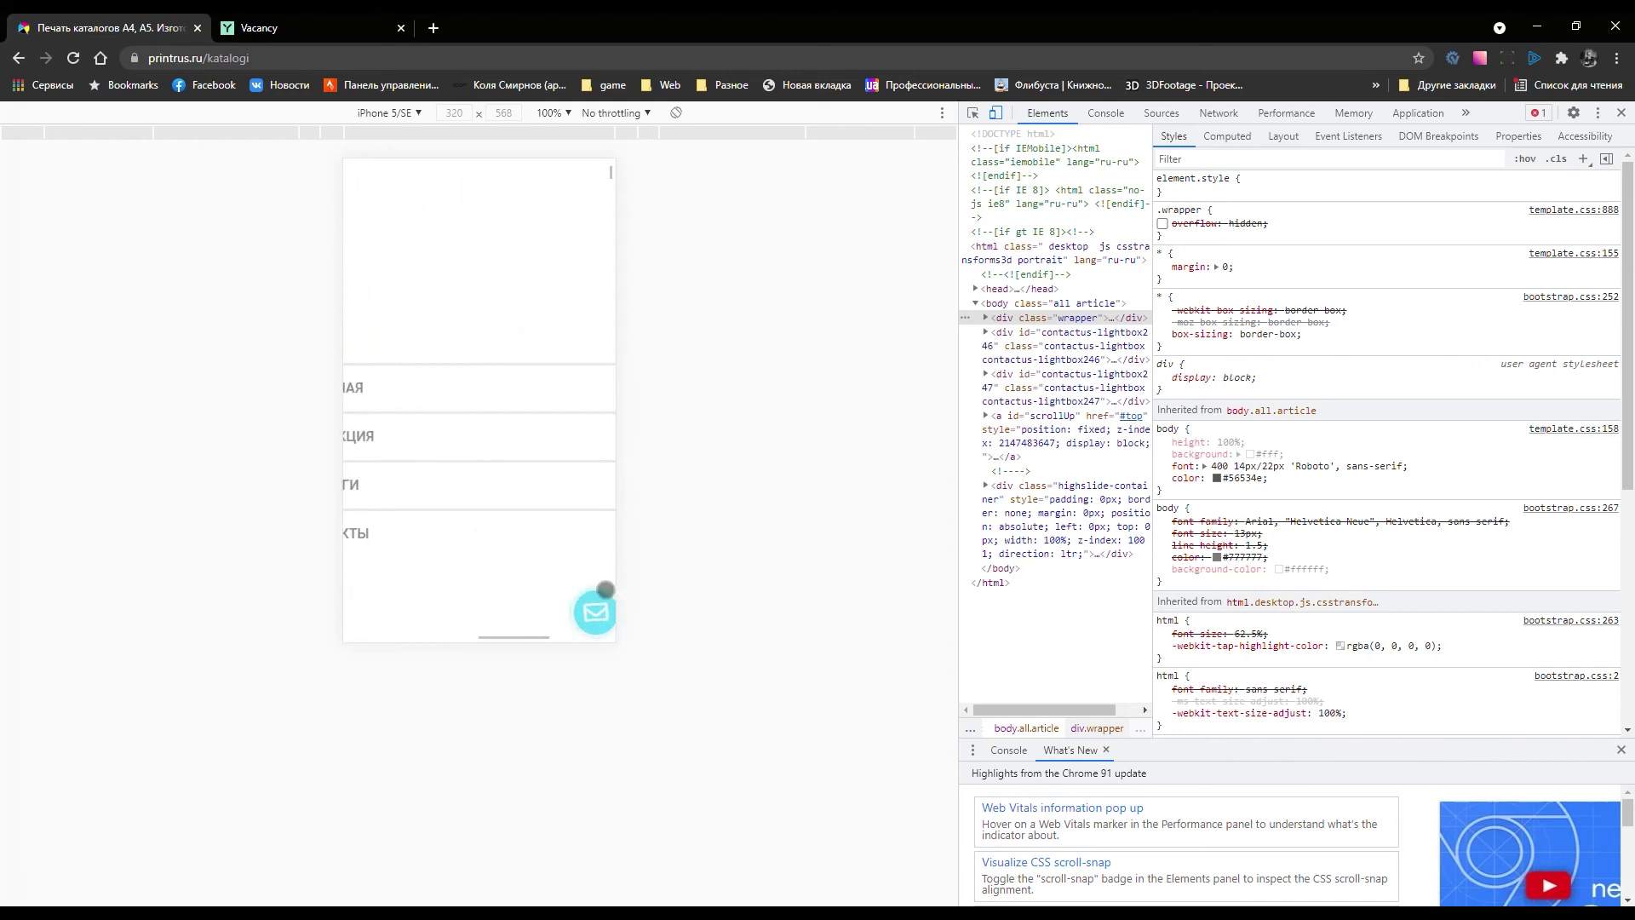
left_click_drag(467, 430, 631, 429)
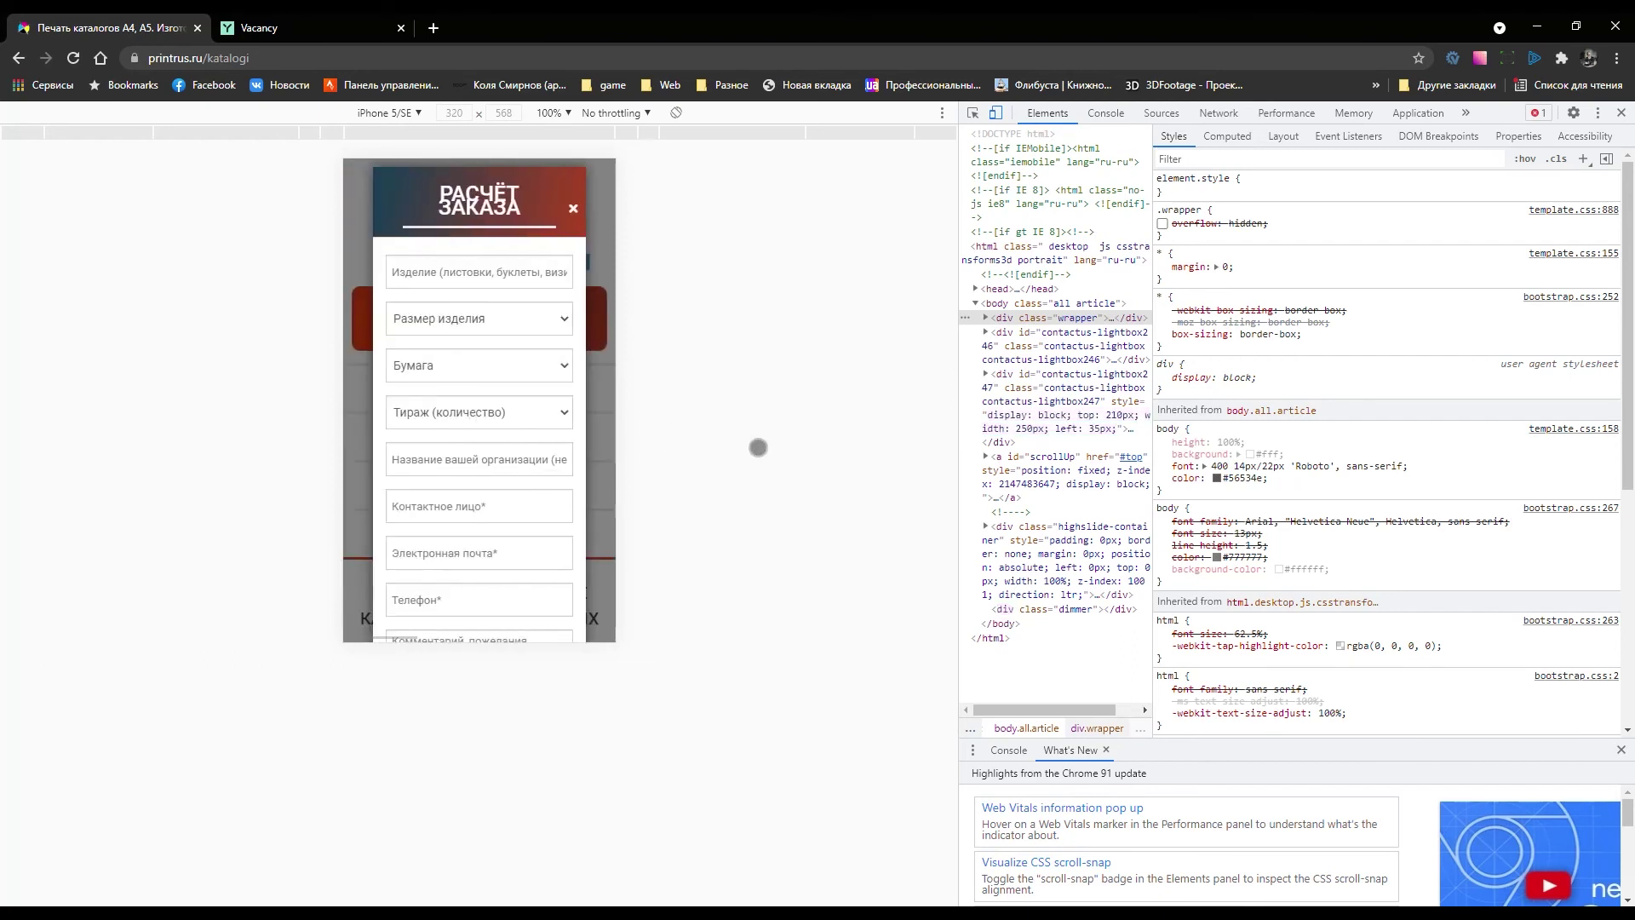
mouse_move(744, 449)
left_mouse_down()
mouse_move(645, 451)
mouse_move(741, 446)
left_mouse_up()
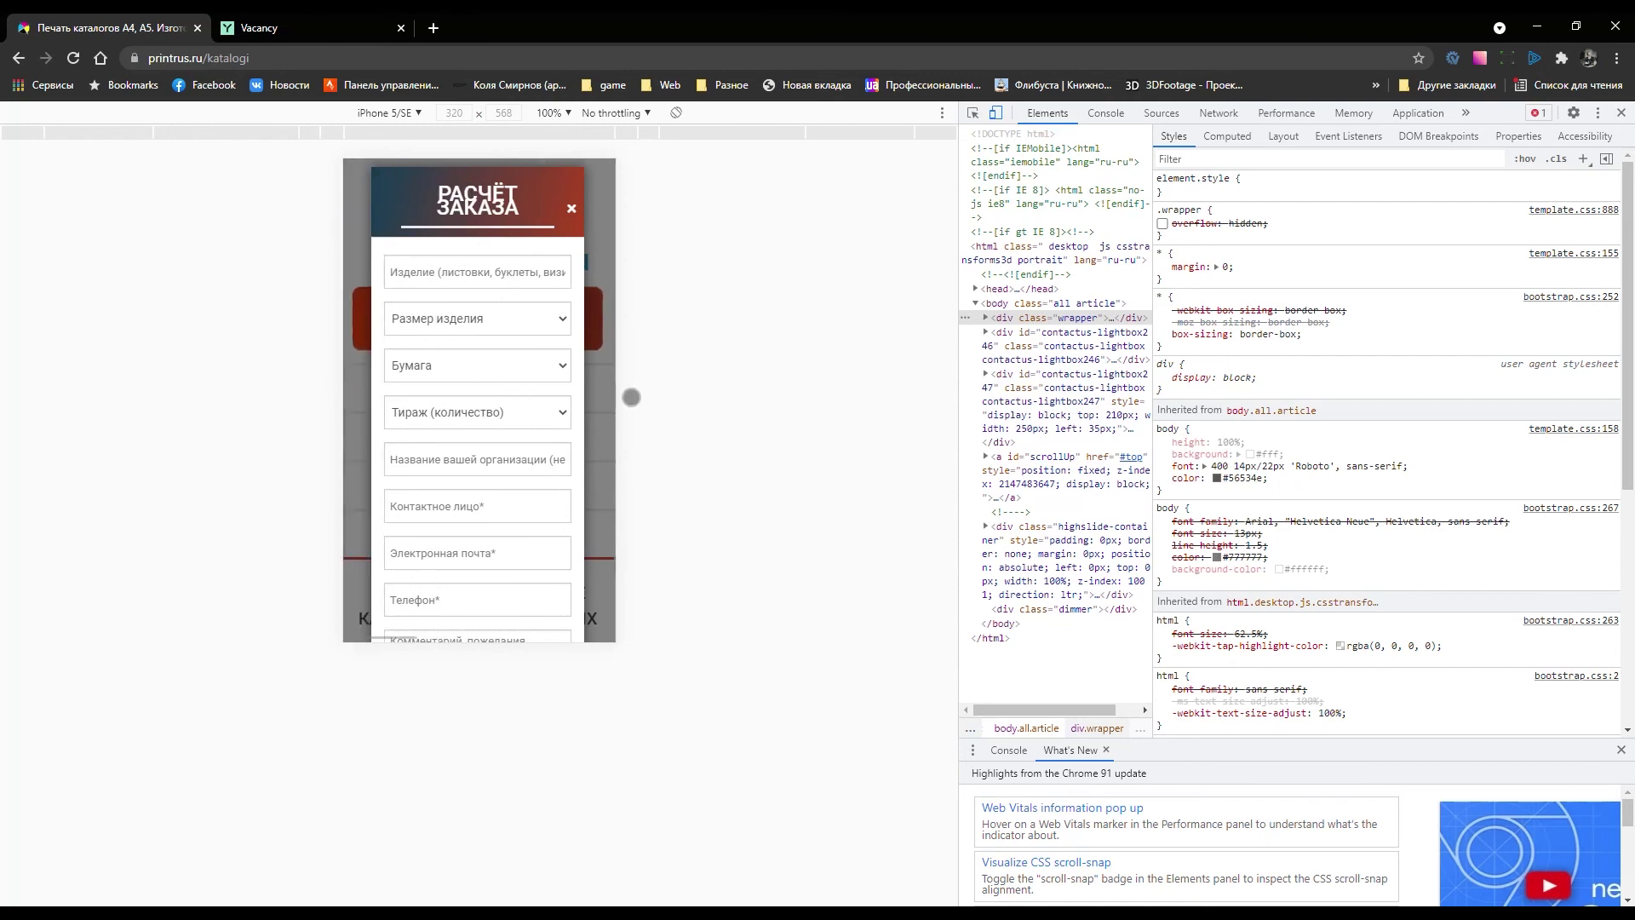
left_click_drag(631, 394, 185, 387)
left_click(460, 303)
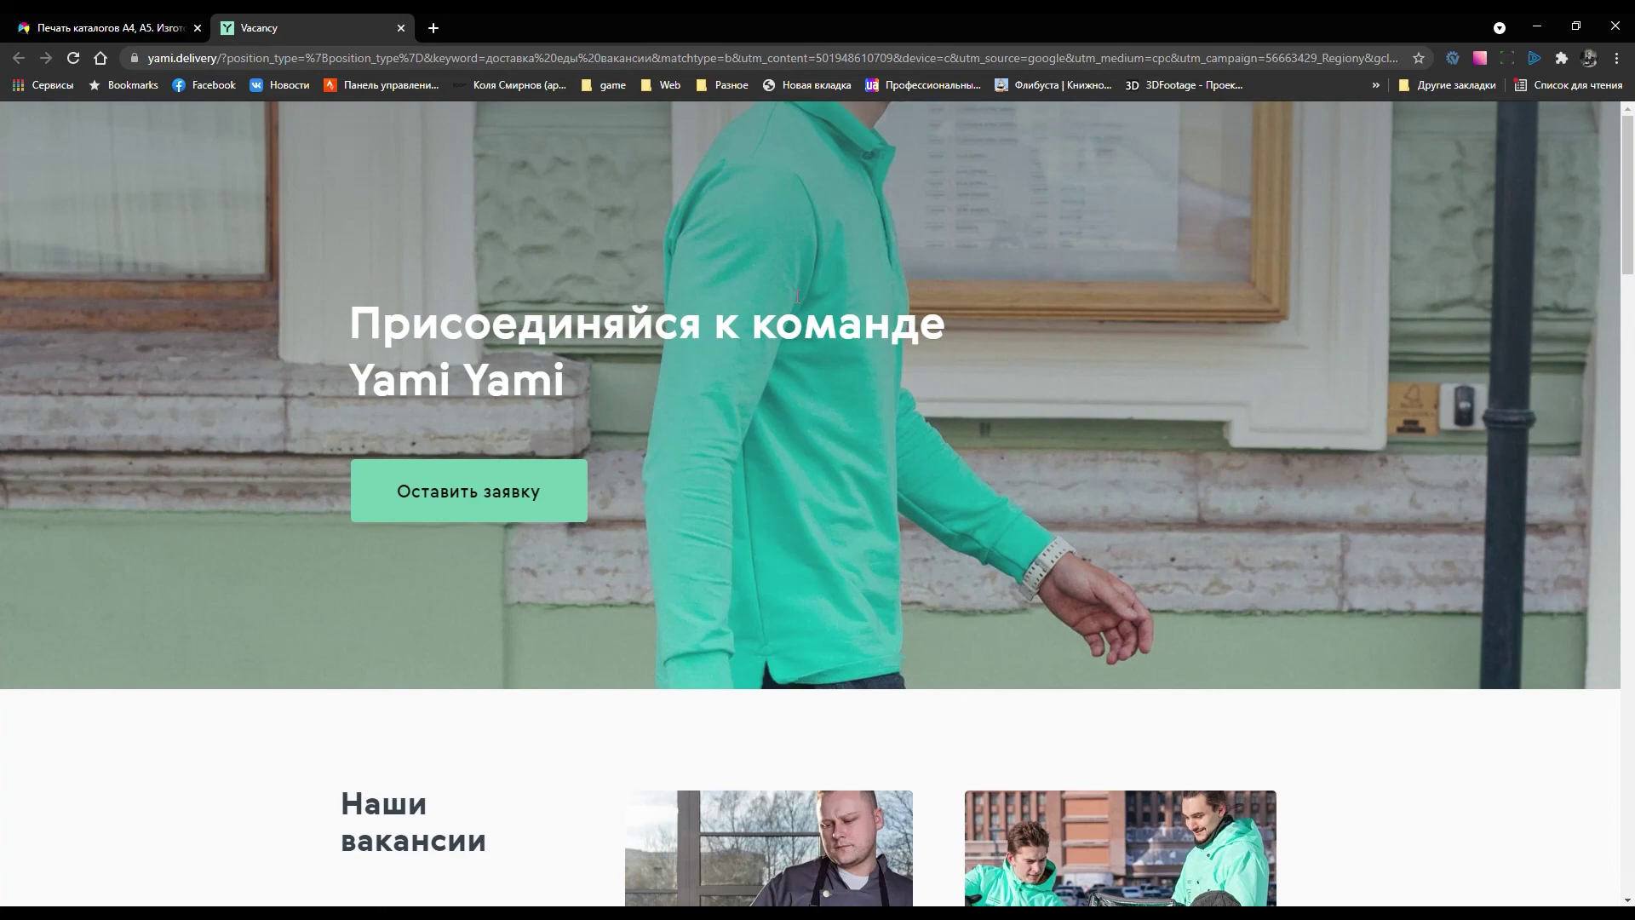
Step: Scroll down to the embedded YouTube promo video, then play, pause and resume it
scroll(797, 296, "down", 5)
scroll(1054, 319, "down", 5)
scroll(1059, 424, "down", 4)
scroll(1141, 363, "down", 5)
scroll(1163, 308, "down", 8)
scroll(1172, 305, "down", 5)
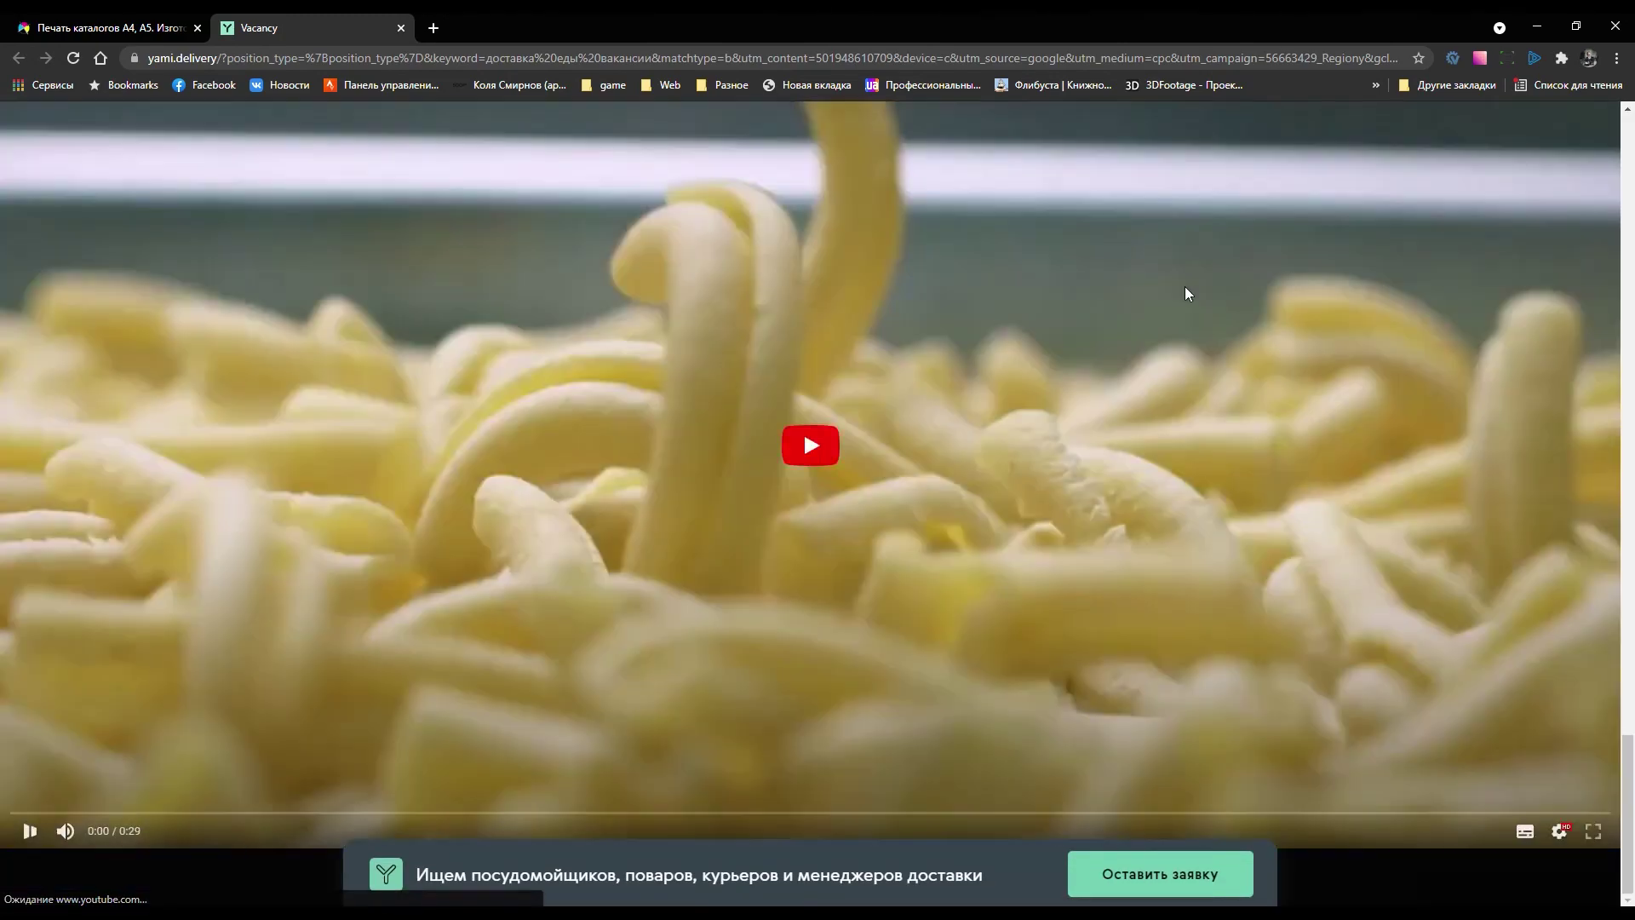
left_click(822, 444)
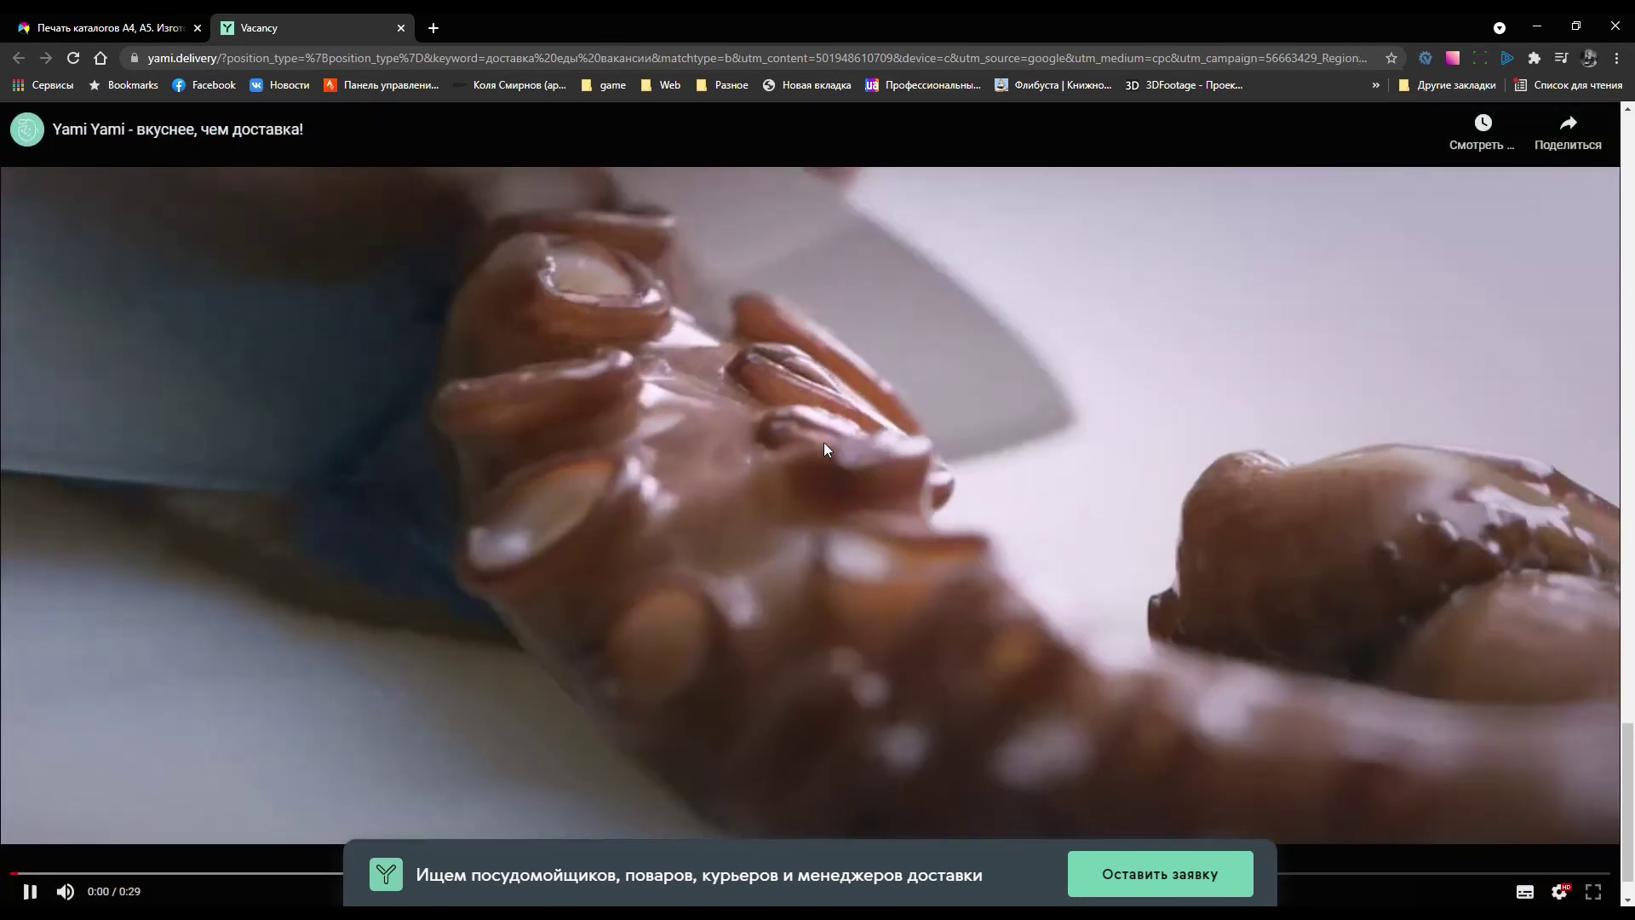
left_click(823, 474)
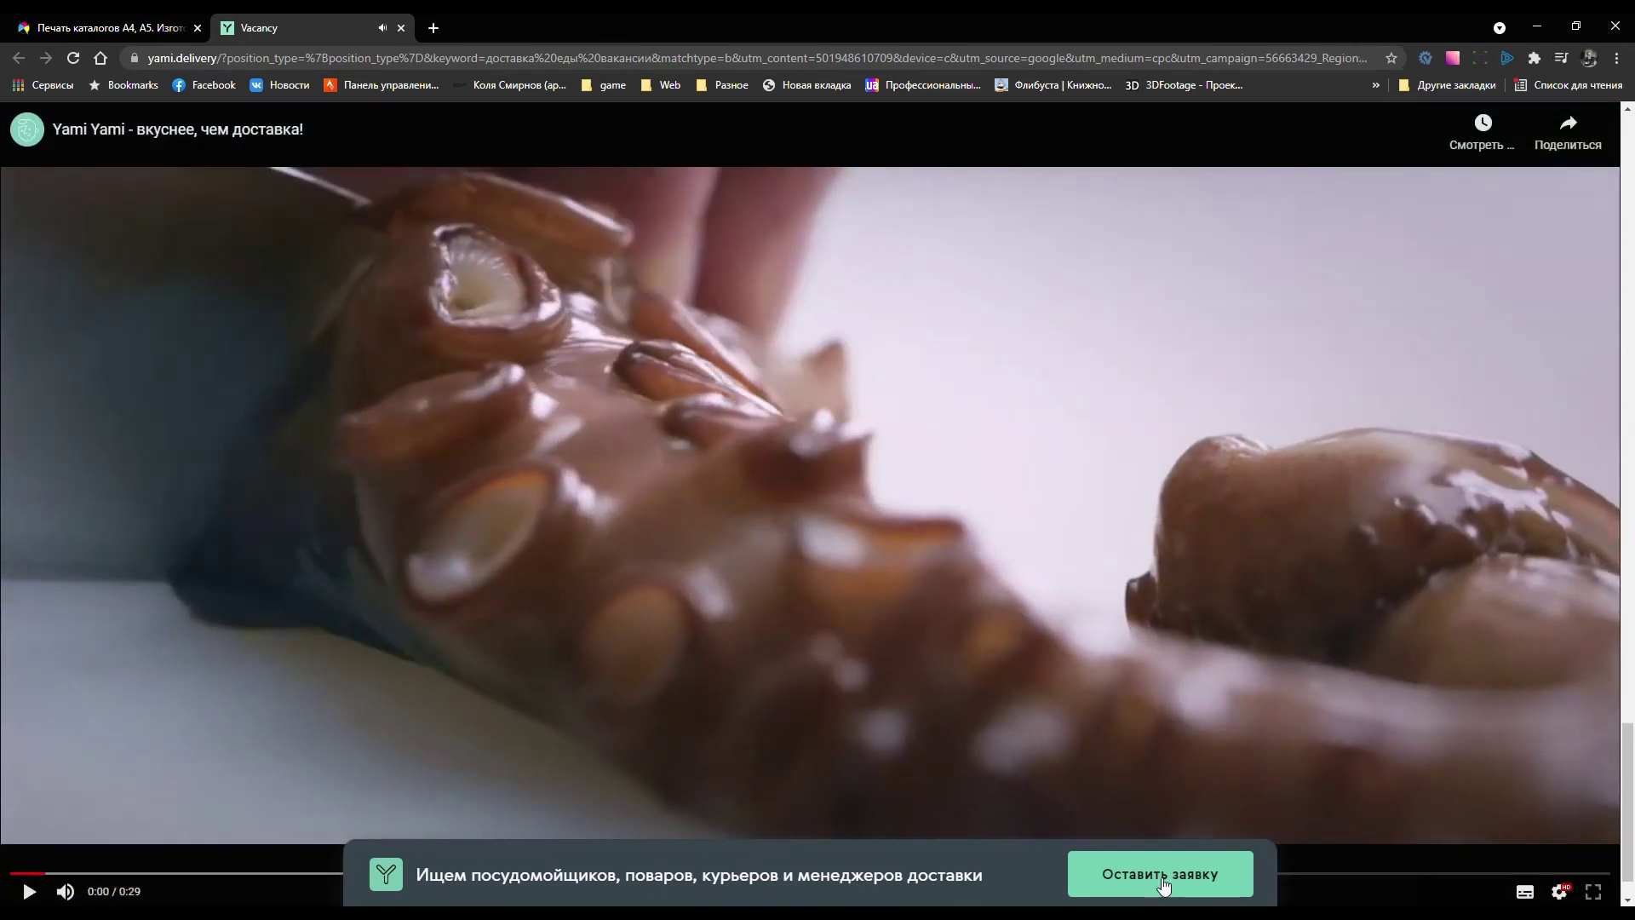
left_click(1306, 693)
Step: While the video plays, scroll to the 'Хотите стать частью нашей команды?' application form
scroll(1306, 693, "down", 1)
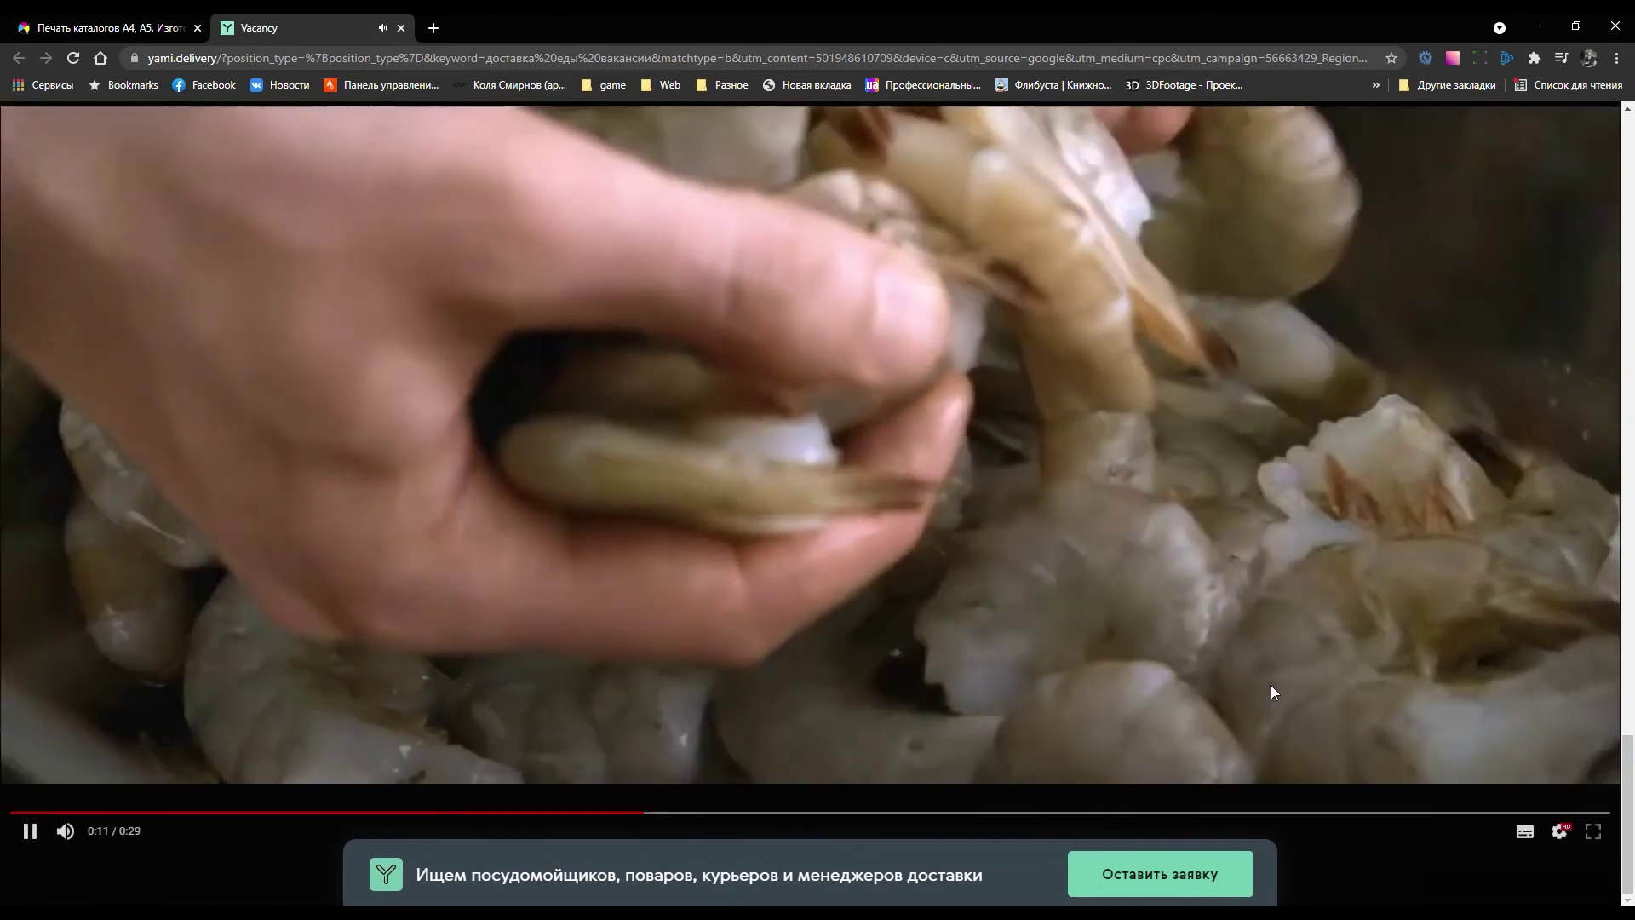
scroll(1268, 696, "up", 10)
scroll(1269, 696, "up", 8)
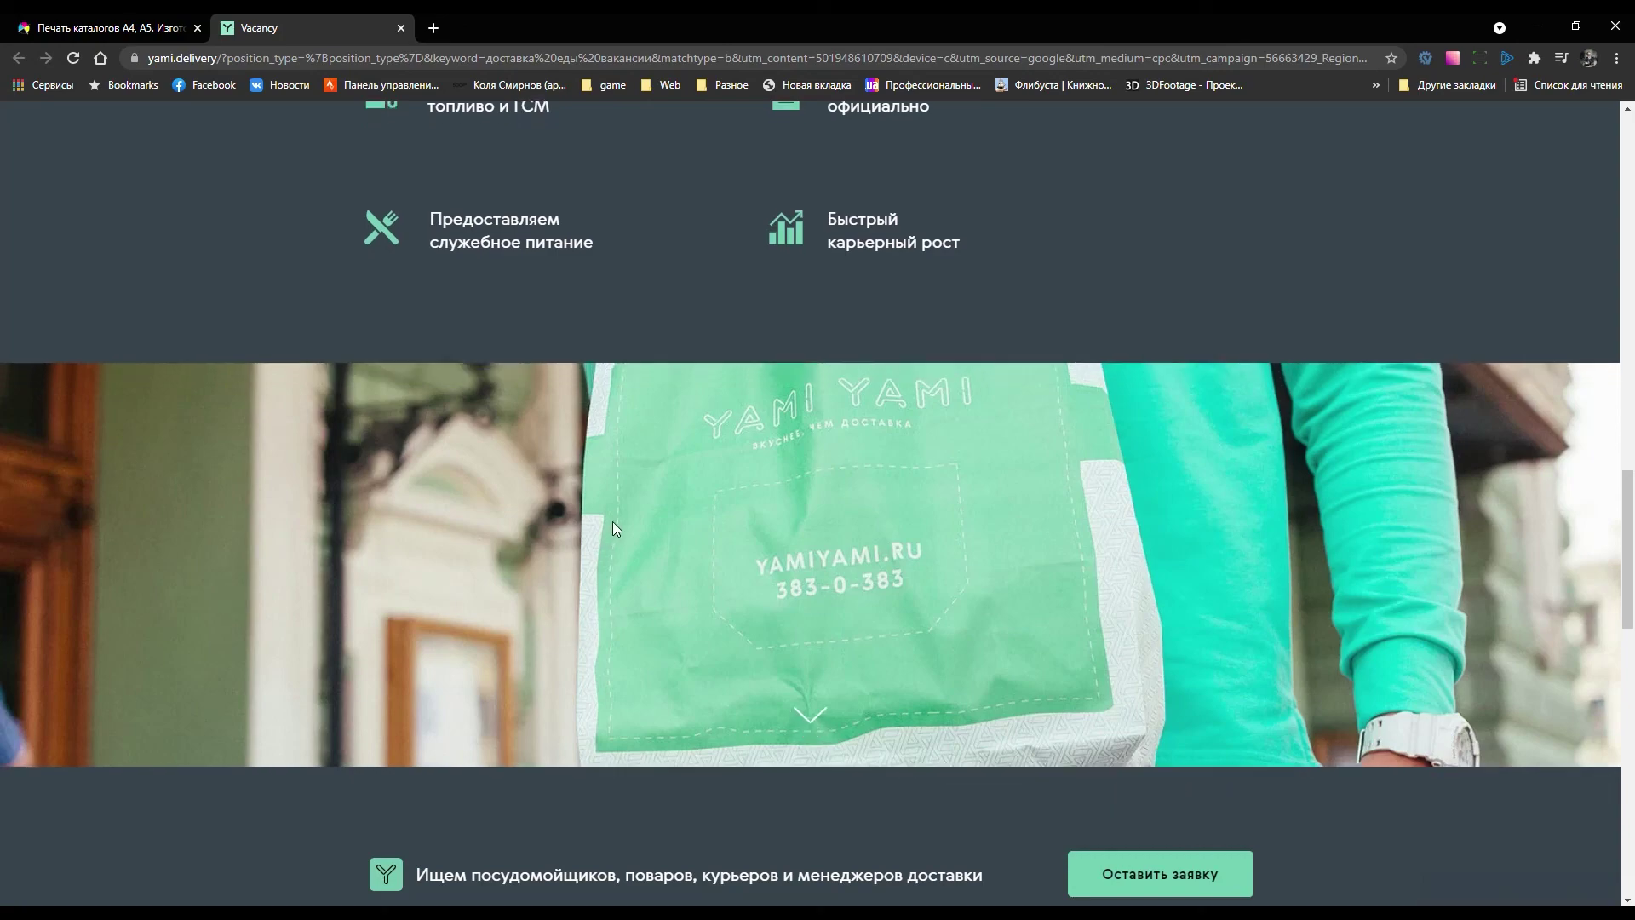
scroll(607, 532, "down", 5)
scroll(614, 516, "down", 10)
scroll(642, 518, "down", 2)
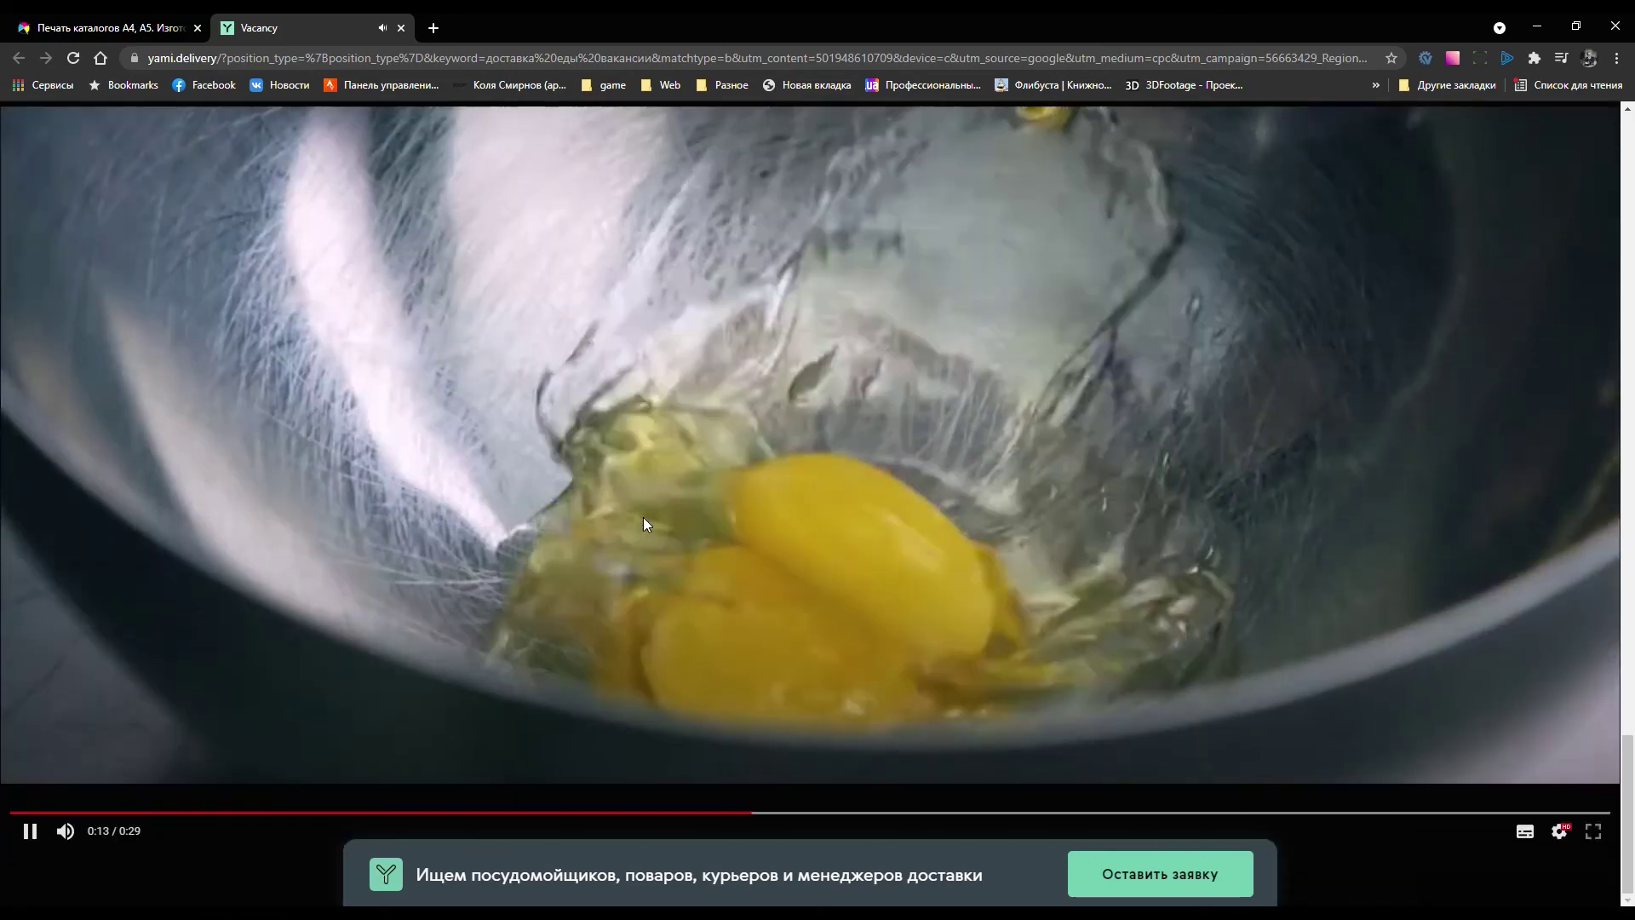
scroll(651, 516, "up", 1)
scroll(649, 523, "up", 3)
scroll(651, 523, "up", 10)
scroll(651, 522, "down", 1)
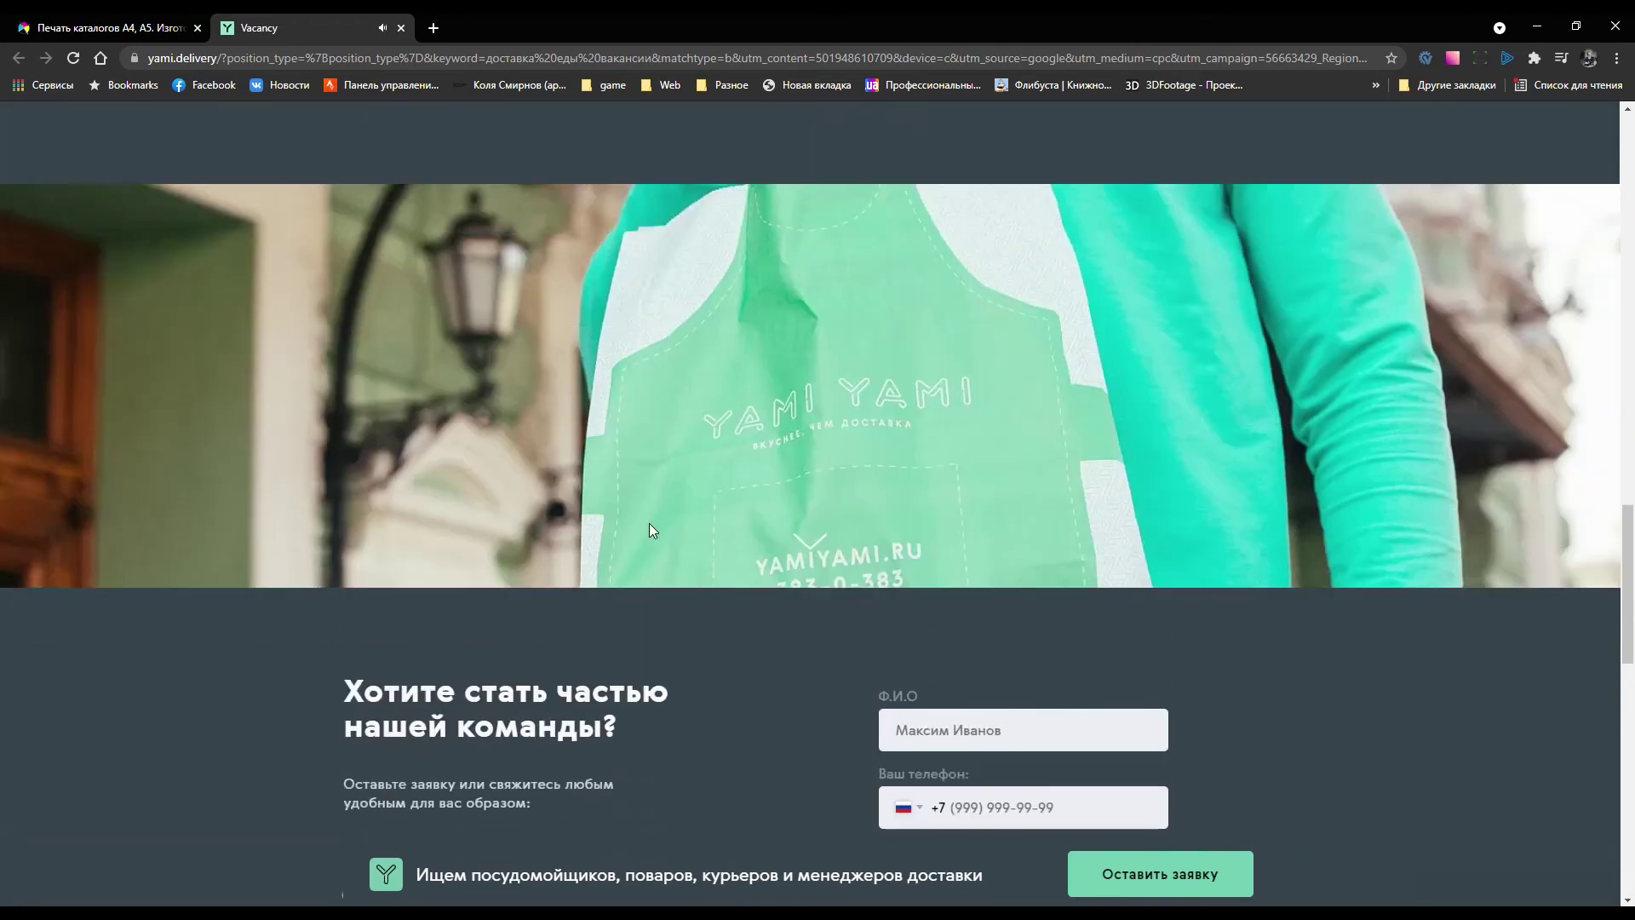